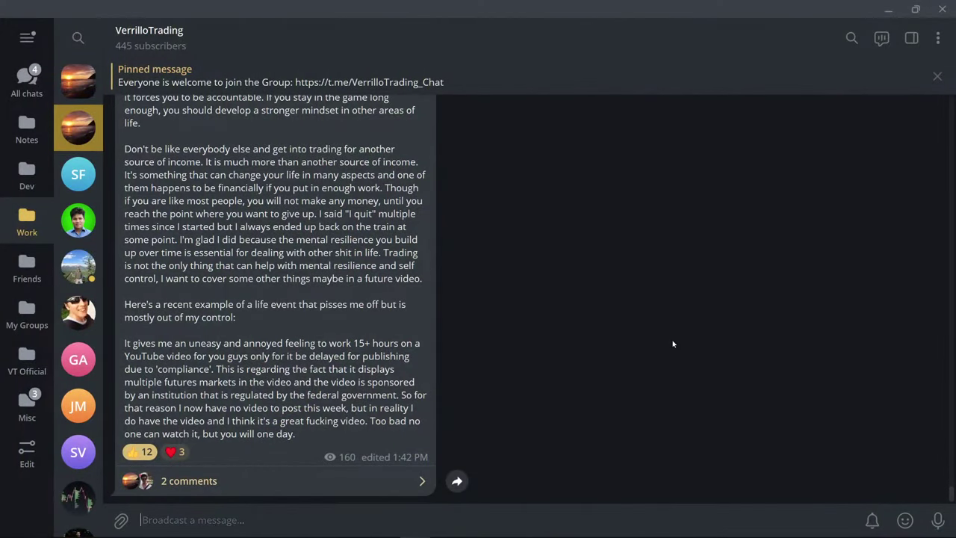
text(Hey guys I')
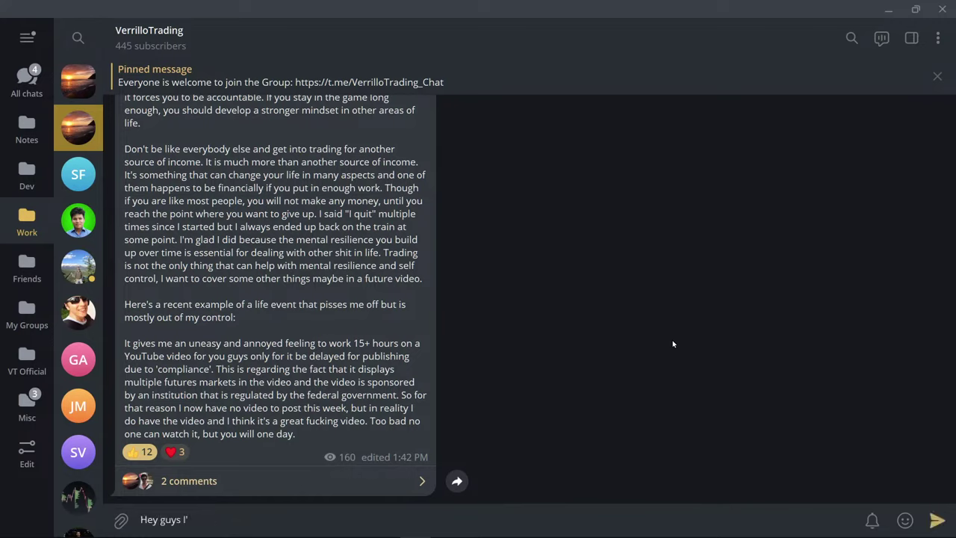
text(m live on YOu)
key(BackSpace)
key(BackSpace)
text(ouTube,)
text(https://www.youtube.com/watch?v=Jx8jdWJ8CPE)
key(Return)
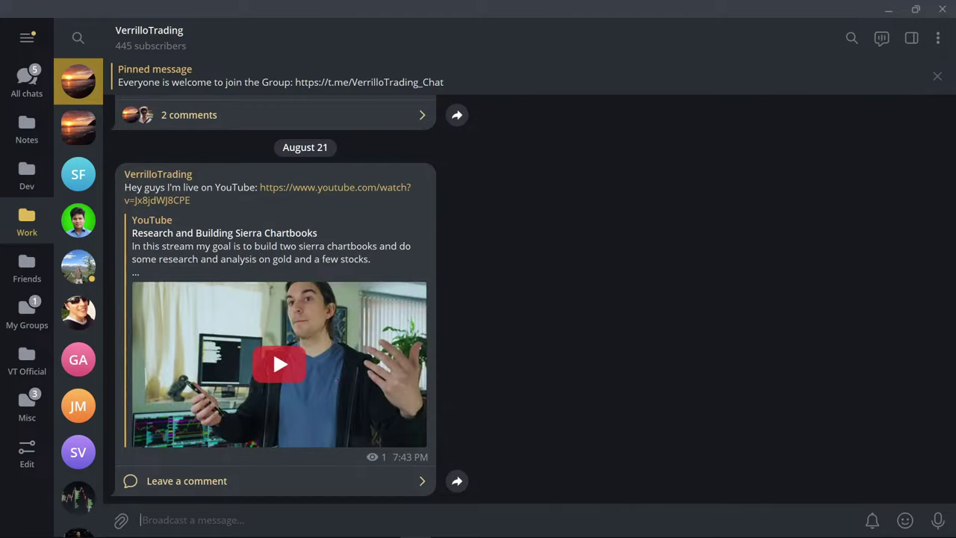
click(888, 9)
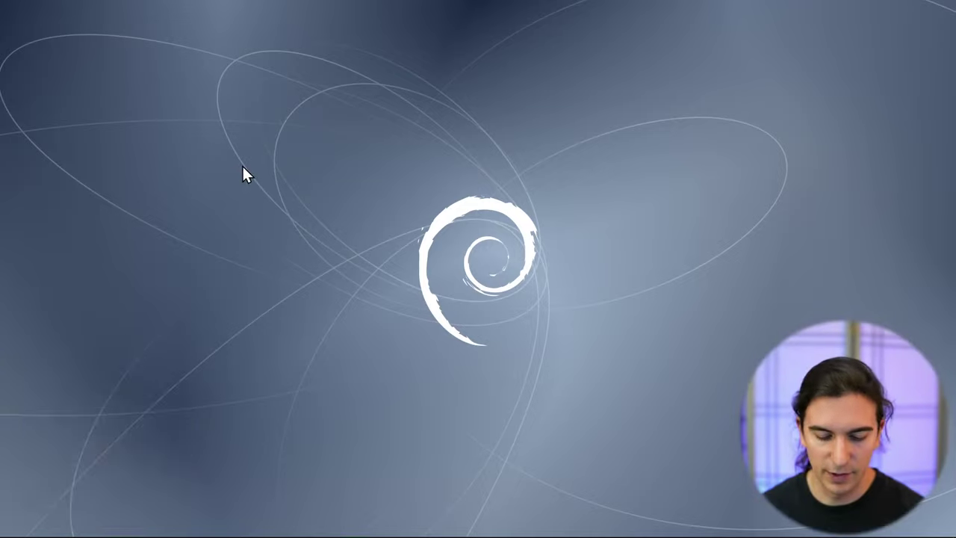
Start Sierra Chart by running sc2.bat and close the system notification message.
key(super)
text(sc2)
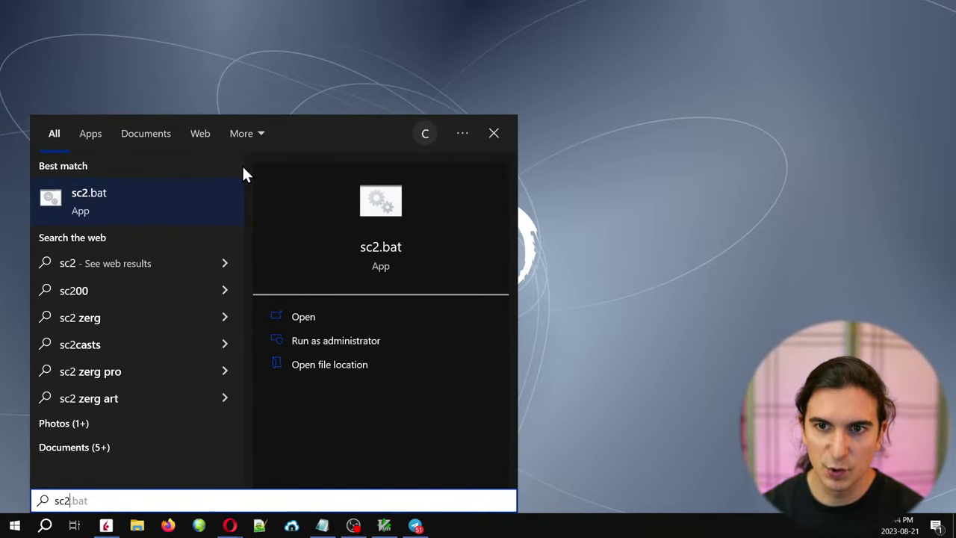
key(Return)
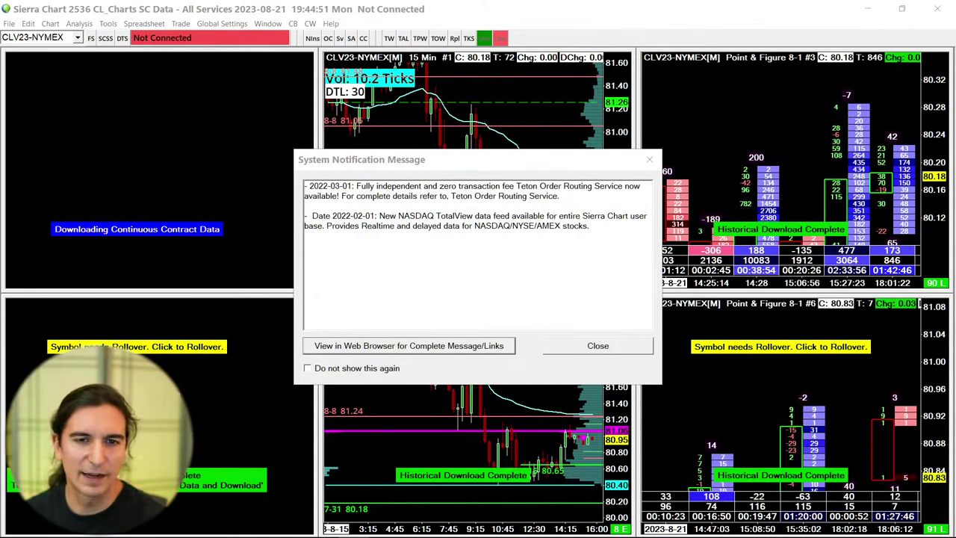
click(568, 348)
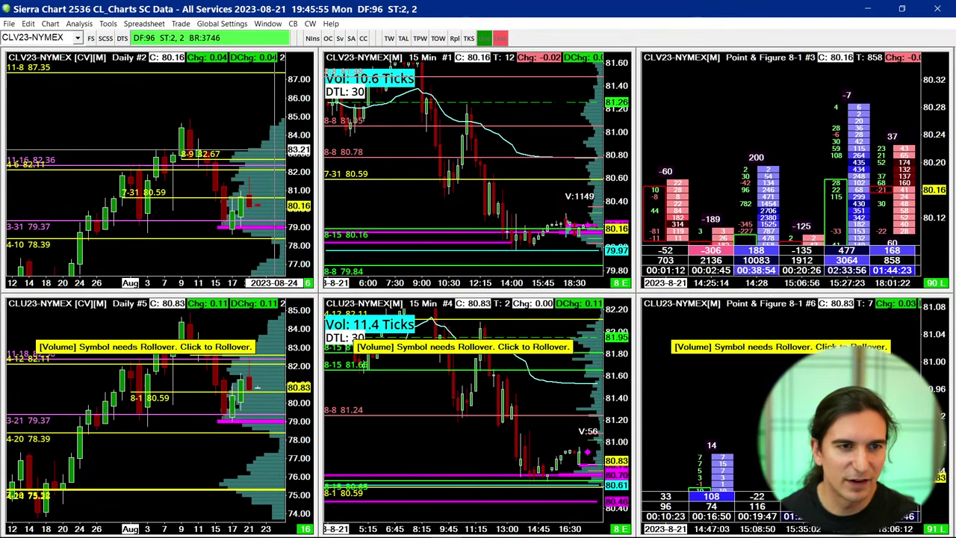
Launch the mouse pointer highlighter from its desktop shortcut and return to the Sierra Chart window.
click(867, 8)
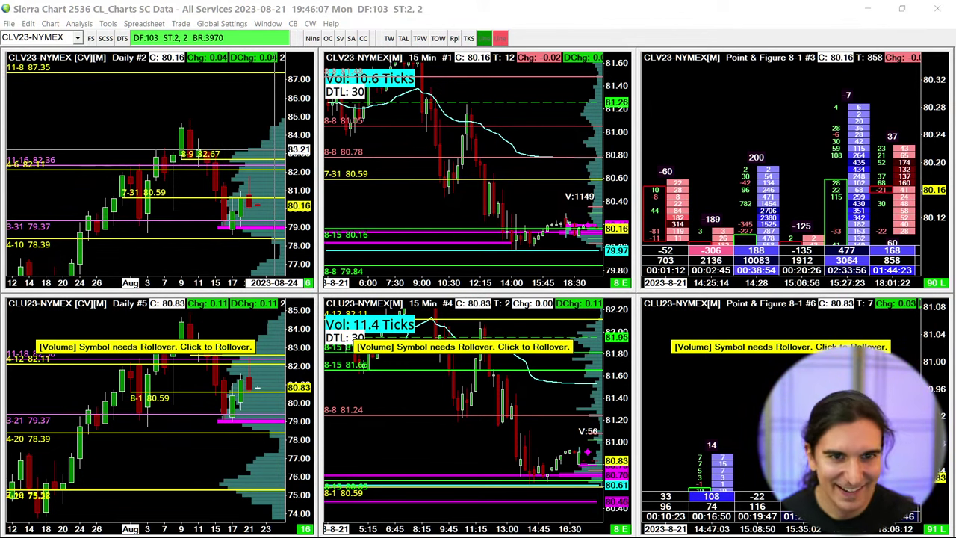
click(803, 183)
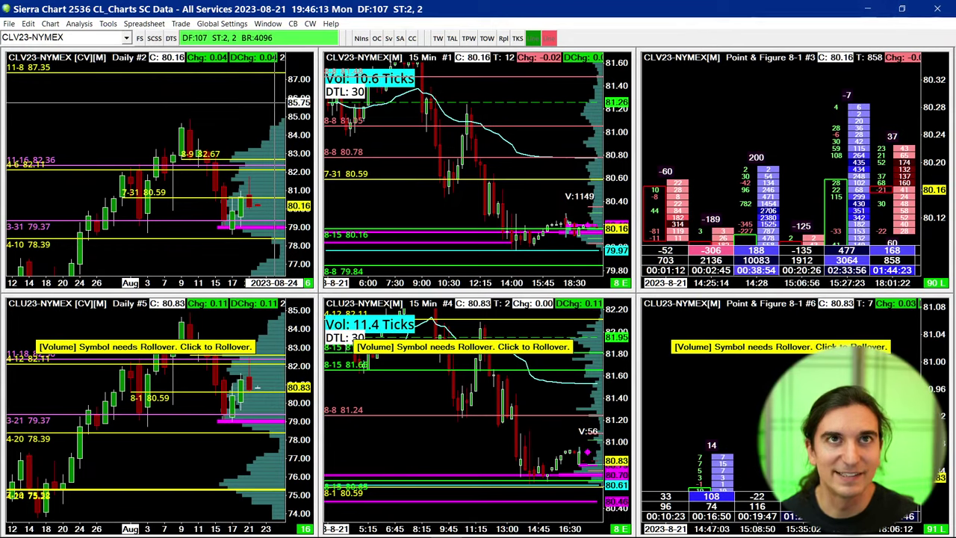
click(867, 8)
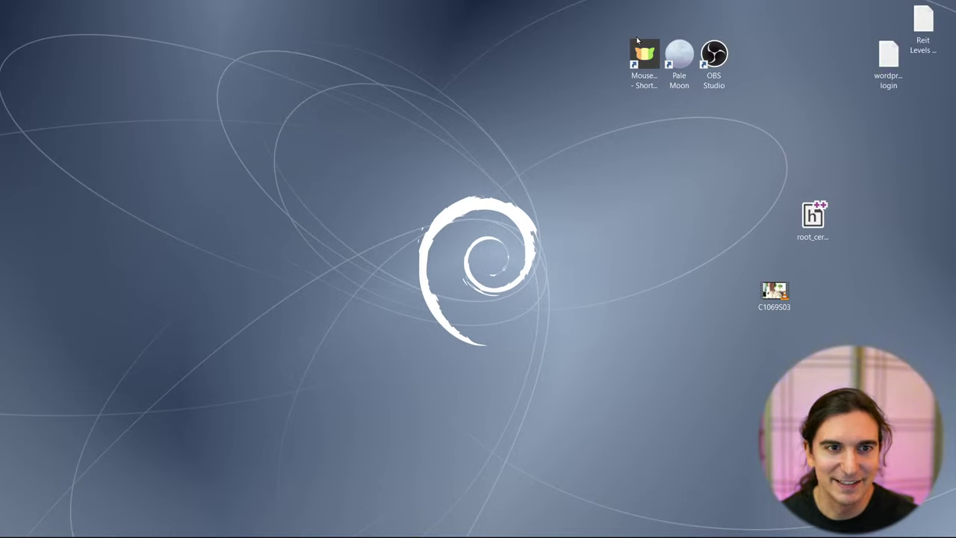
double_click(646, 56)
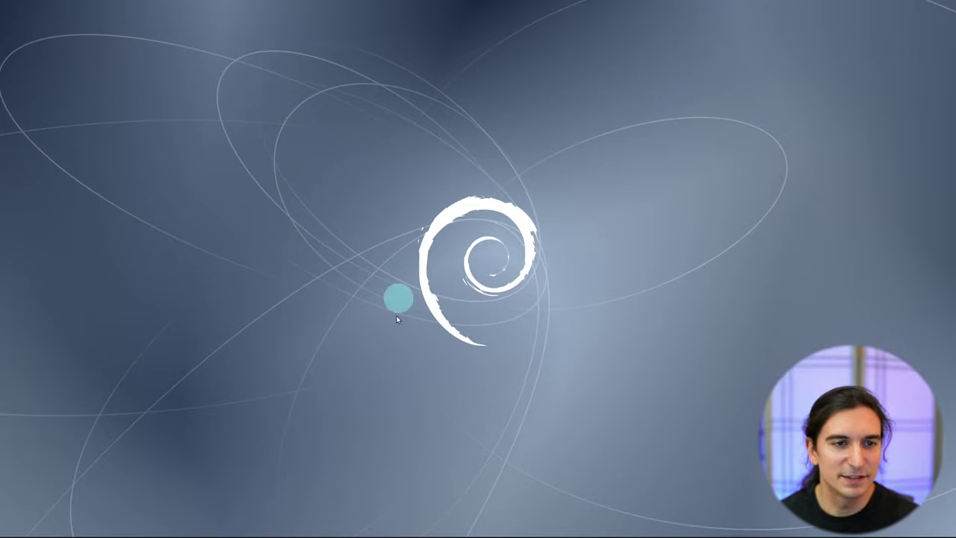
mouse_move(327, 527)
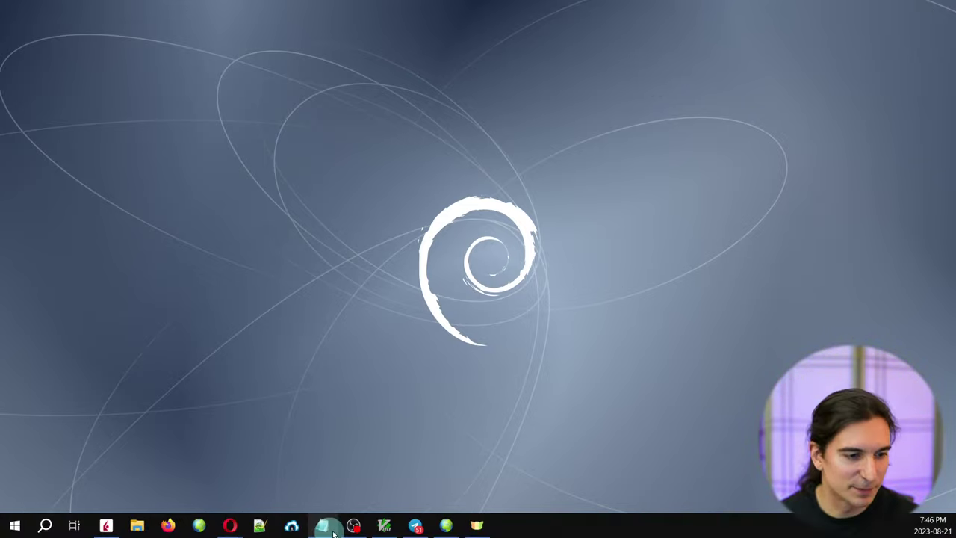
click(470, 526)
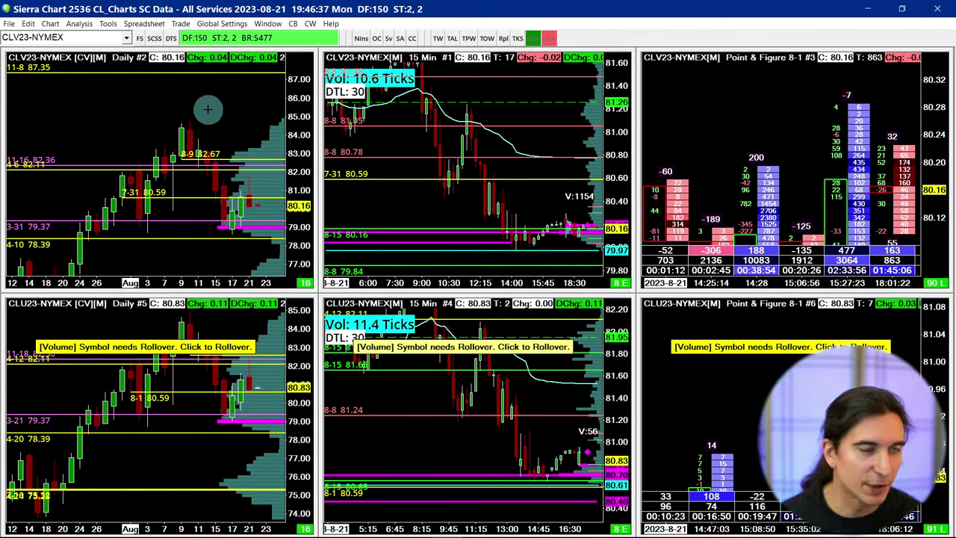
click(489, 94)
click(511, 102)
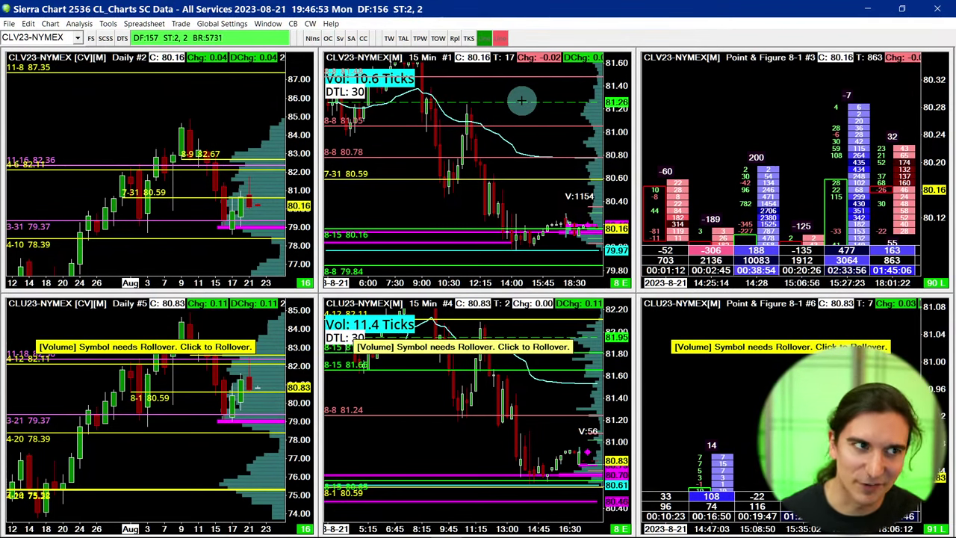
click(12, 24)
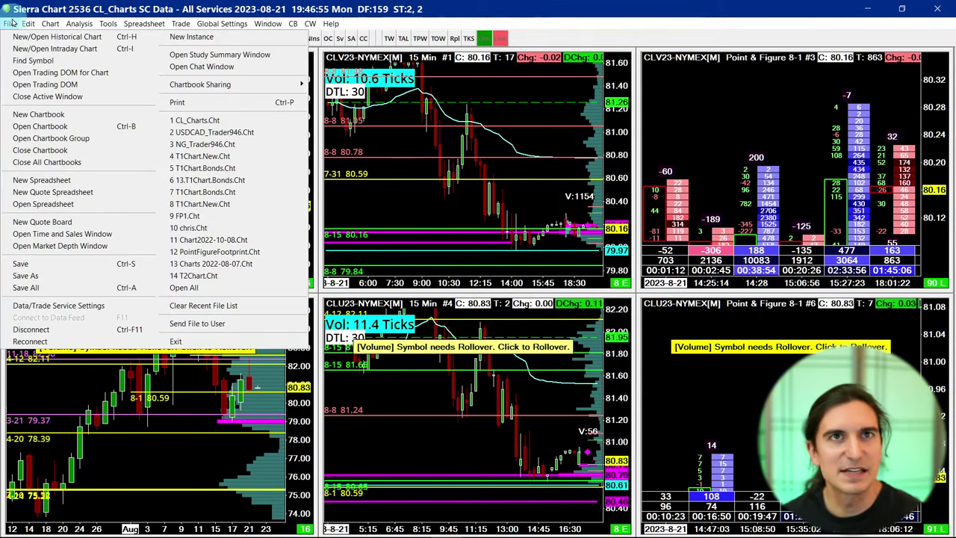
click(447, 105)
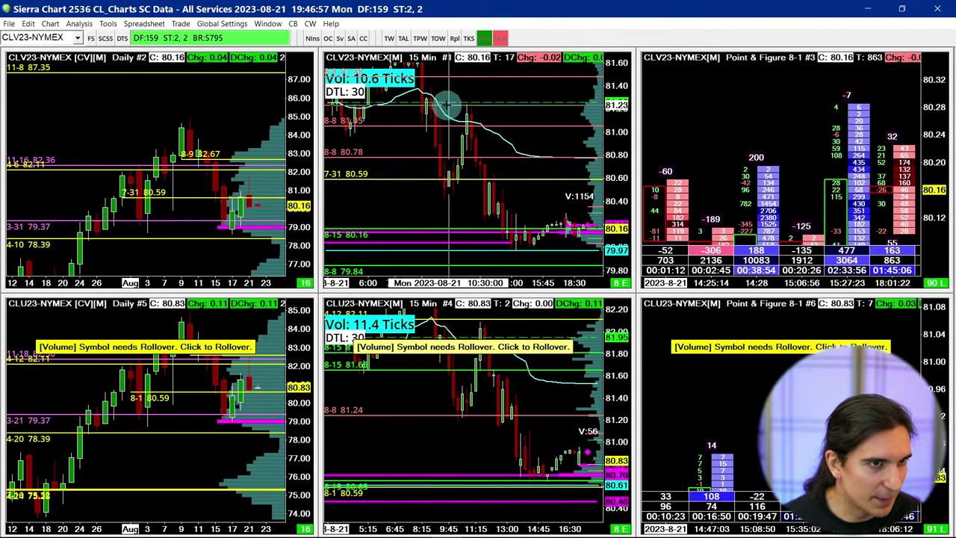
Create a new chartbook and switch back to the CL_Charts chartbook.
click(11, 23)
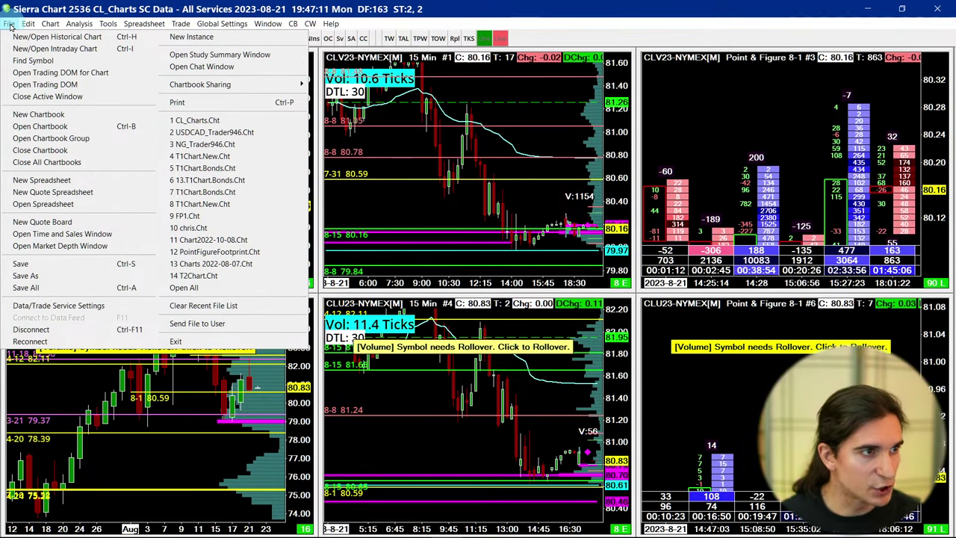
click(41, 115)
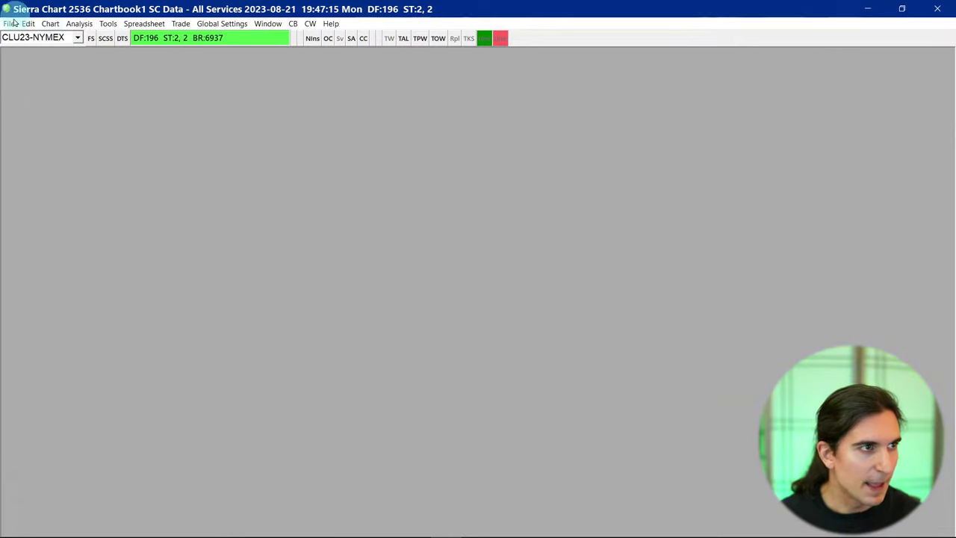
click(11, 24)
click(53, 81)
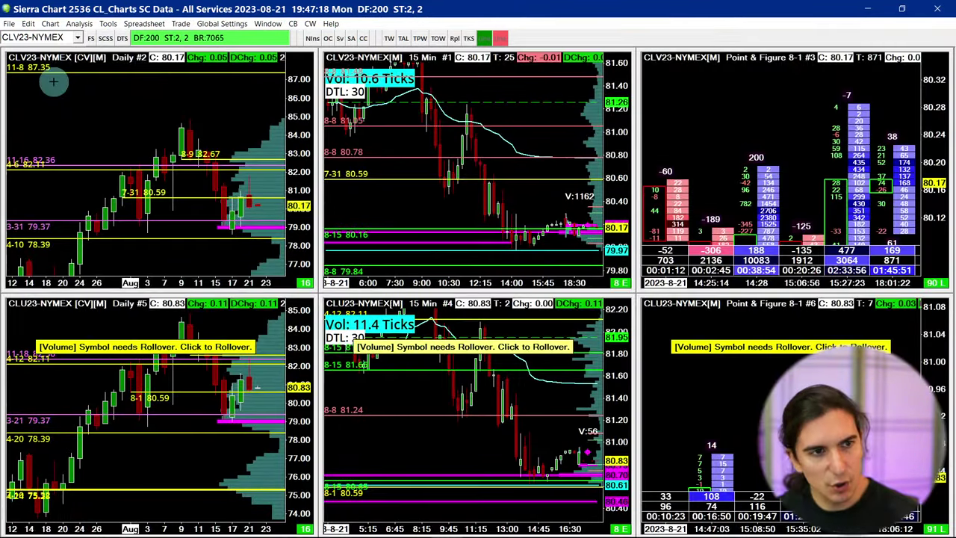
click(63, 91)
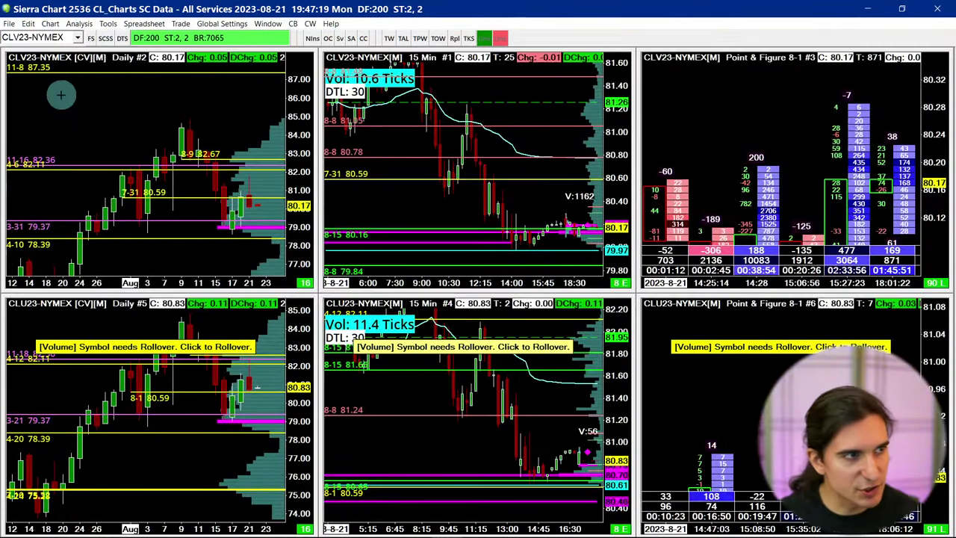
Duplicate all charts of CL_Charts into Chartbook1.Cht, with switching to that chartbook set to Yes.
click(49, 24)
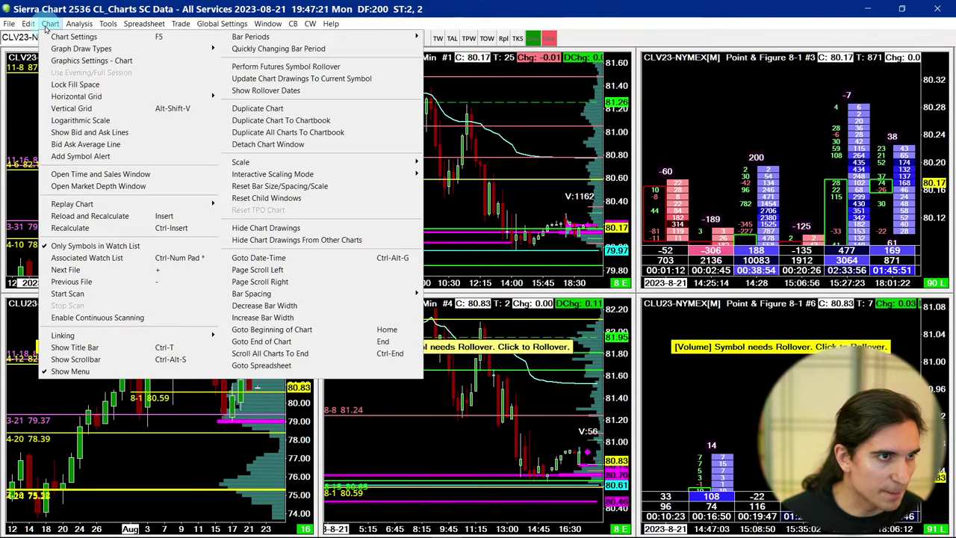
click(279, 133)
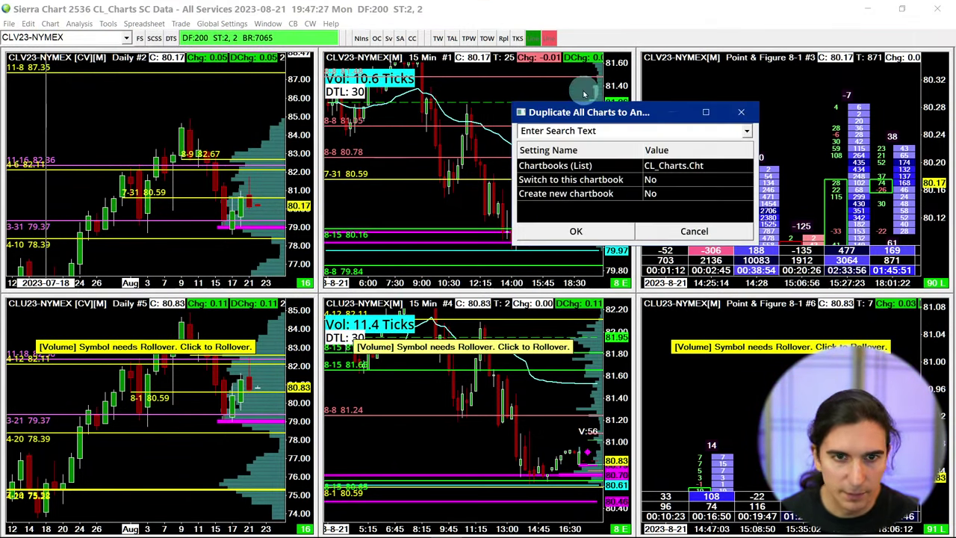
drag(625, 109, 478, 86)
click(530, 150)
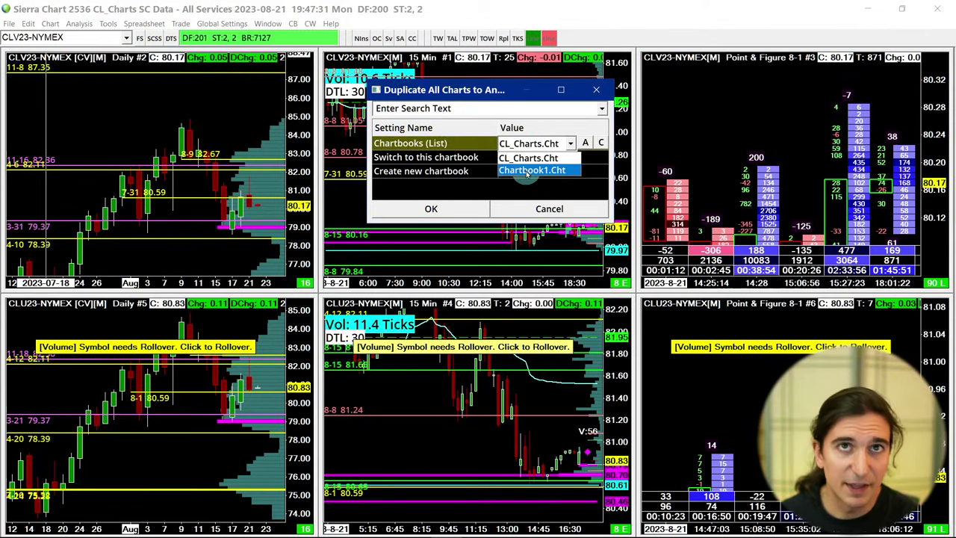
click(528, 171)
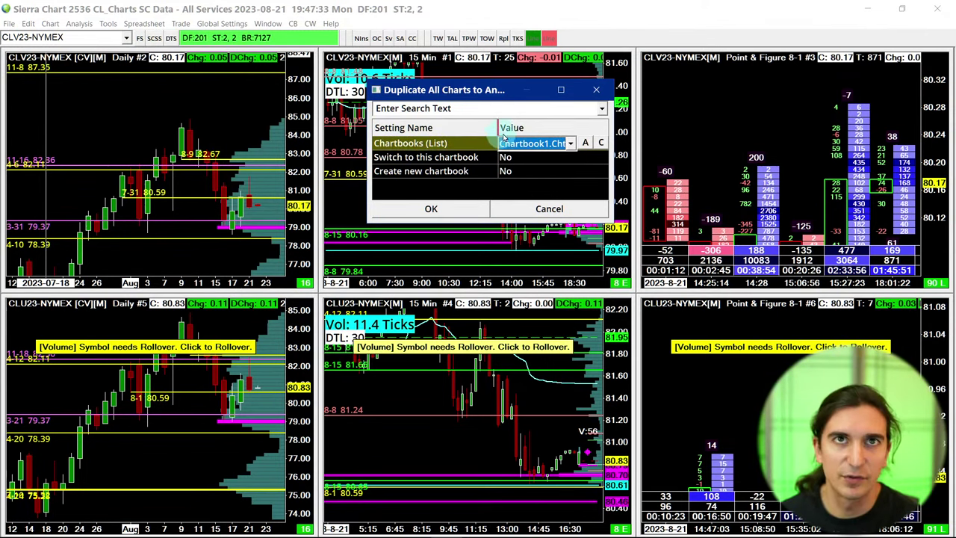
click(507, 157)
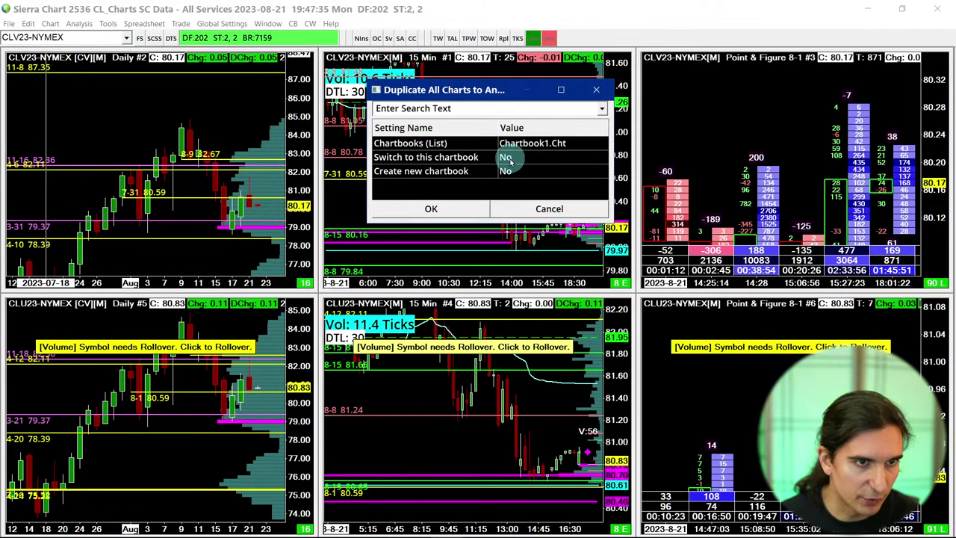
click(507, 159)
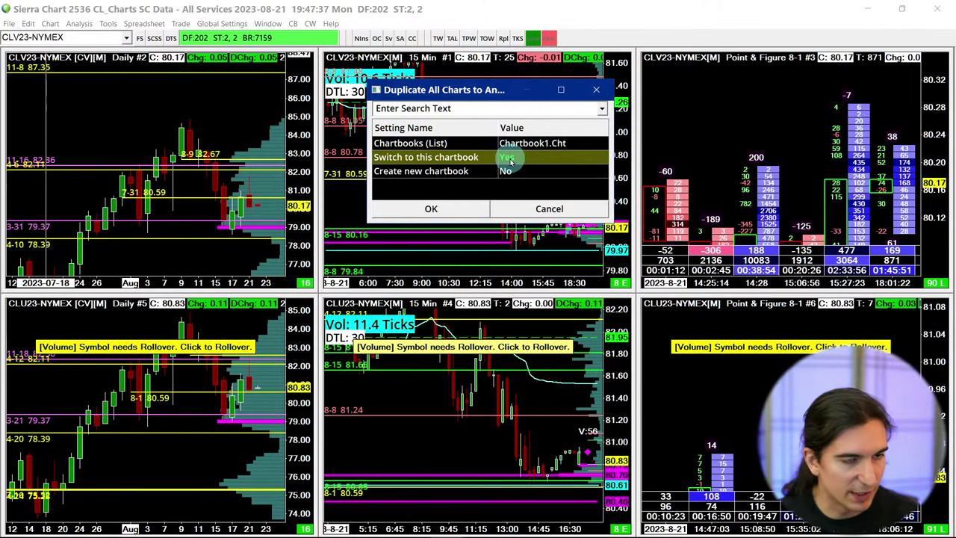
click(459, 208)
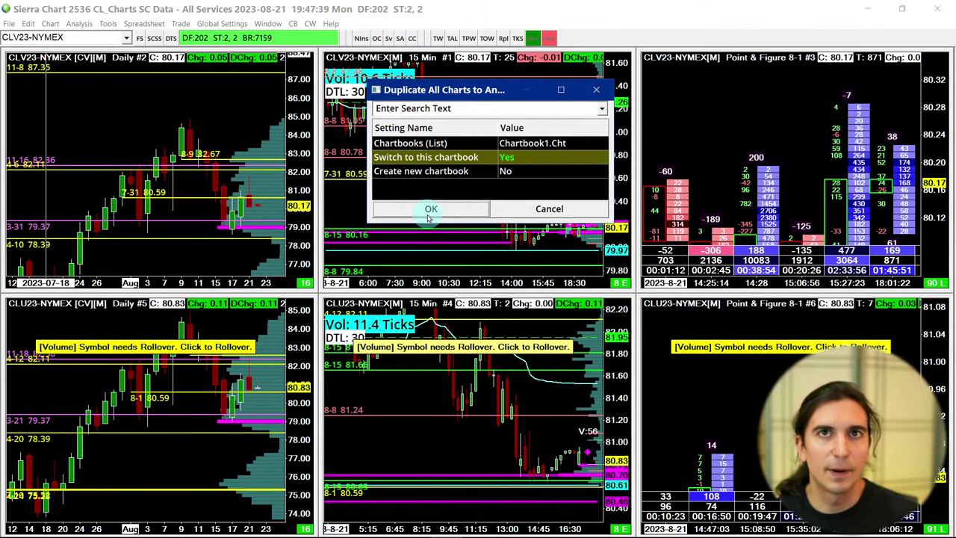
click(429, 213)
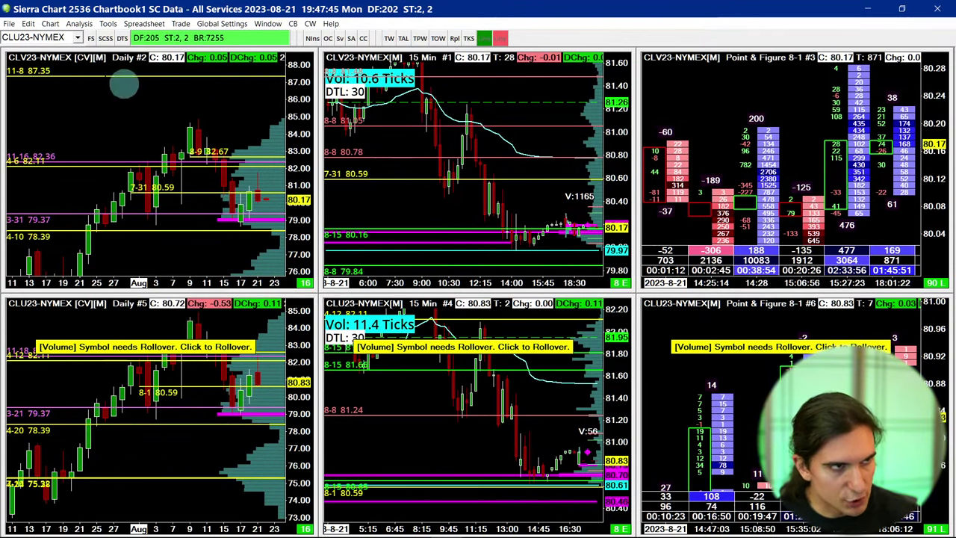
Save the duplicated chartbook as GC_Trader946.Cht and activate the CLV23-NYMEX daily chart.
click(9, 23)
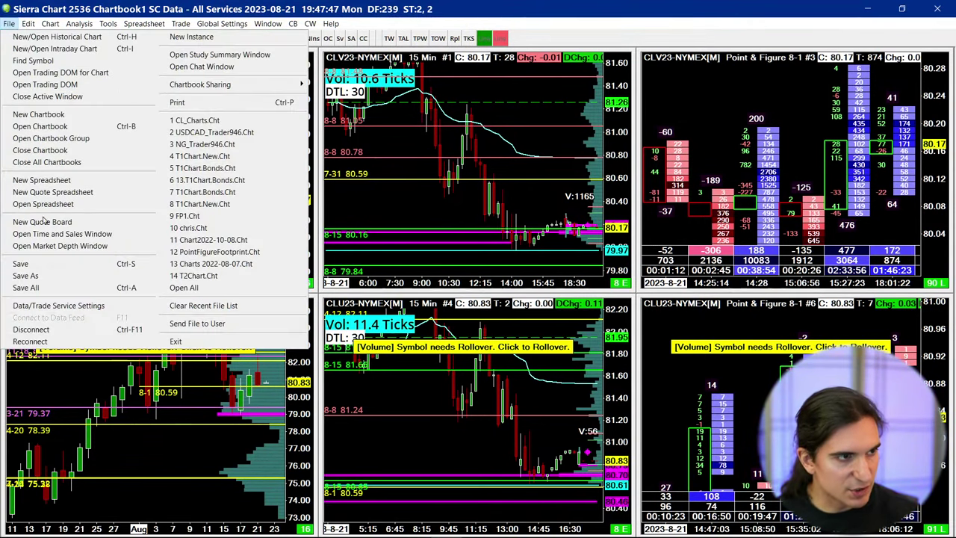
click(52, 274)
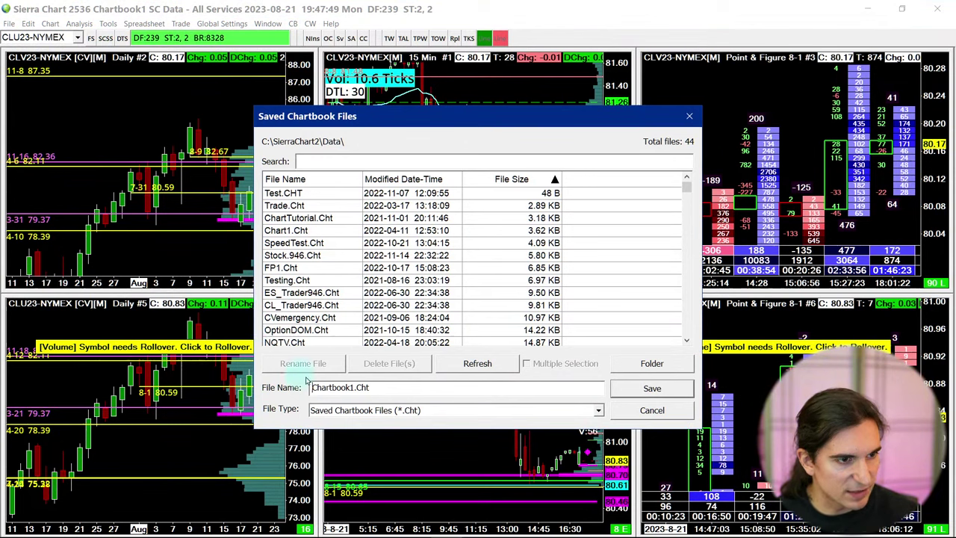
drag(354, 387, 255, 379)
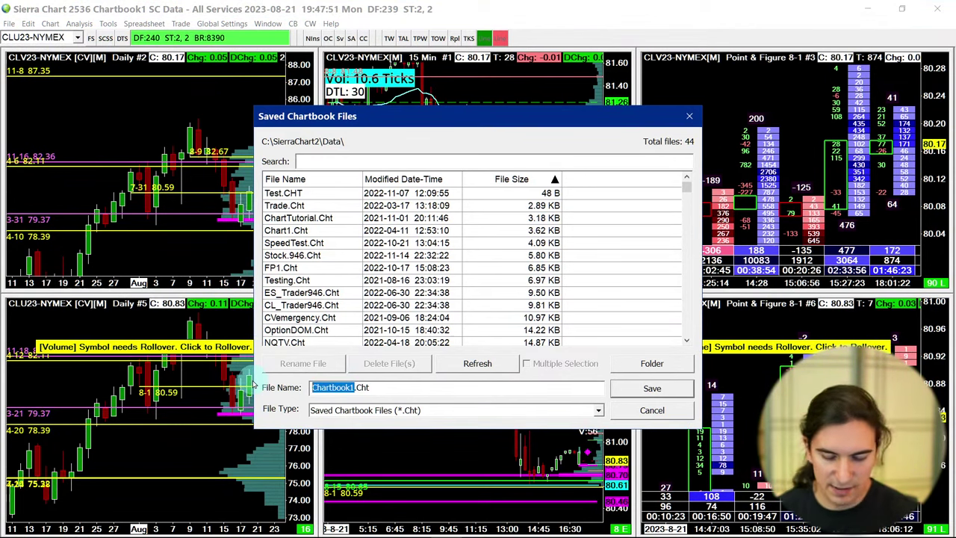
text(GC_)
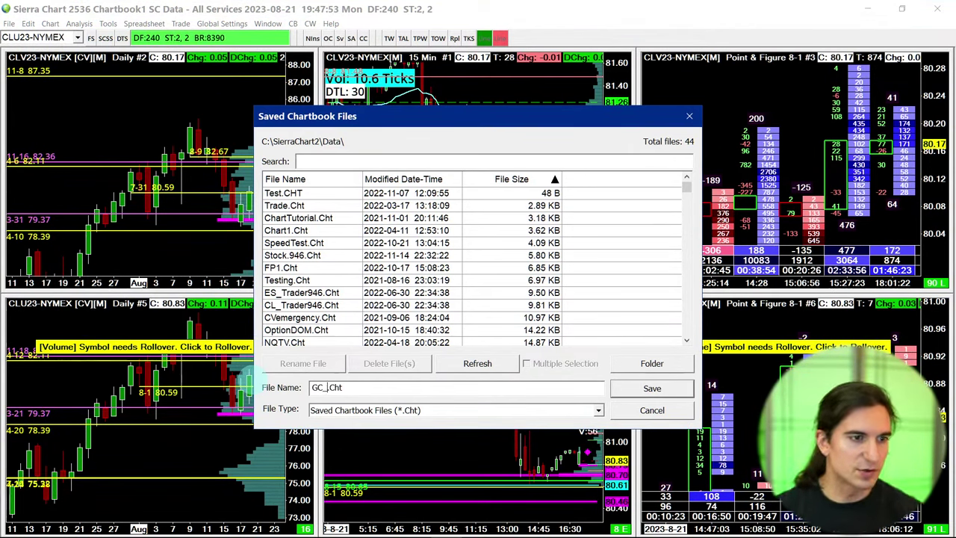
text(Trader)
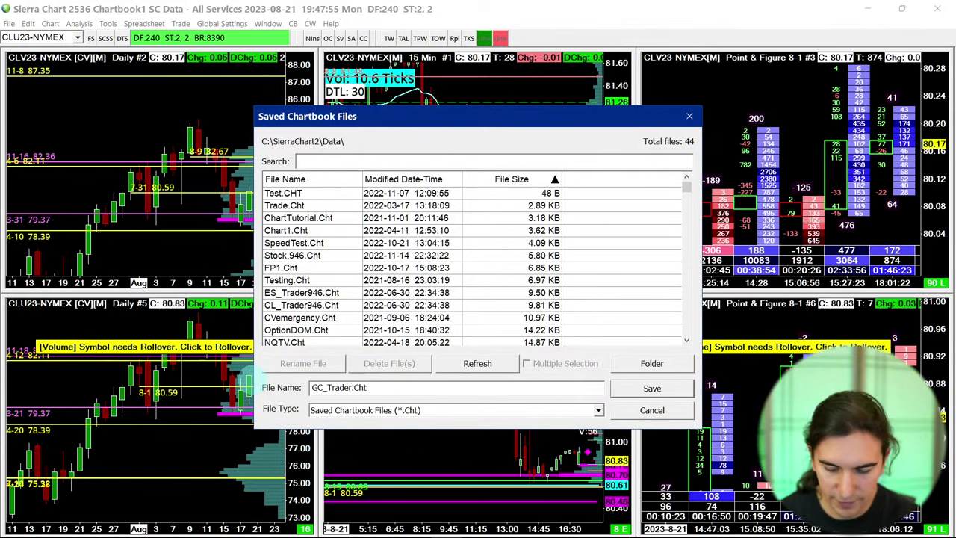
text(946)
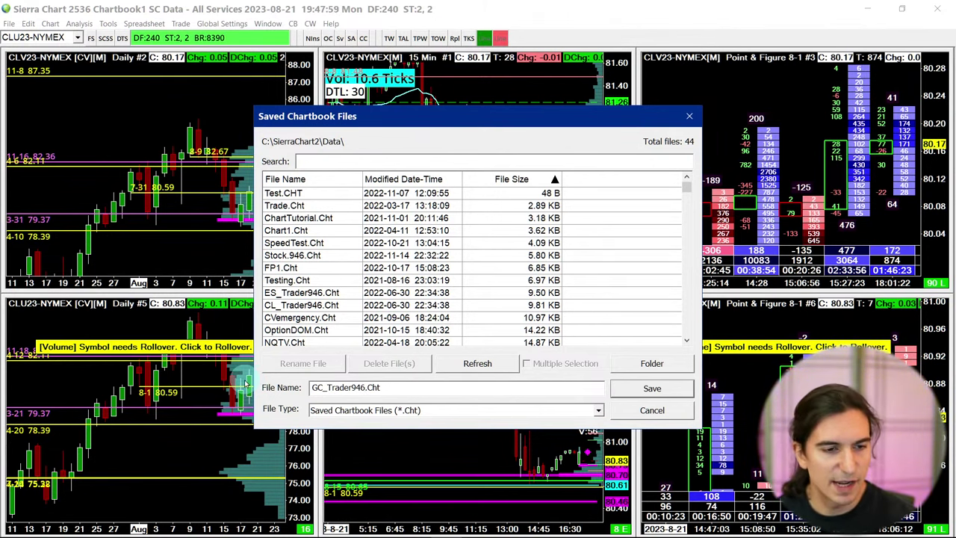
key(Return)
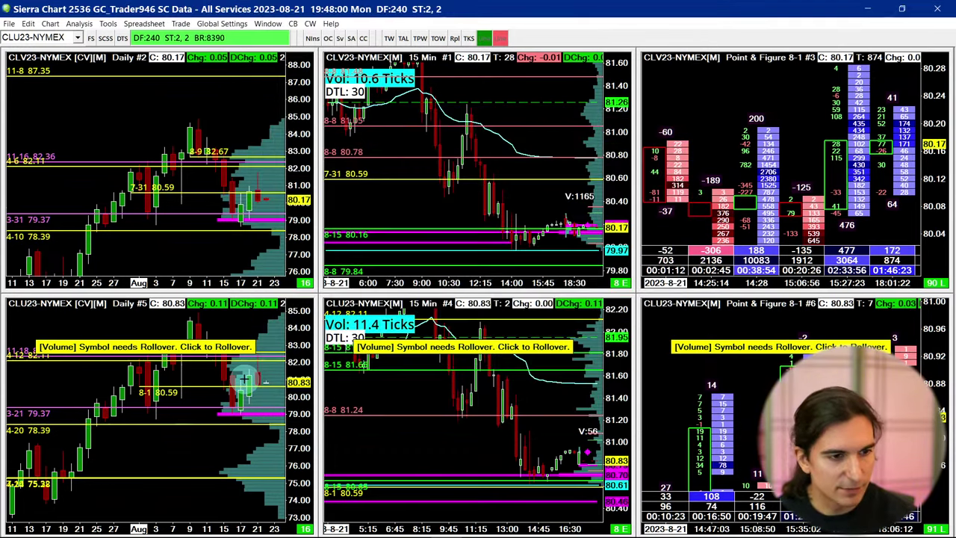
click(210, 90)
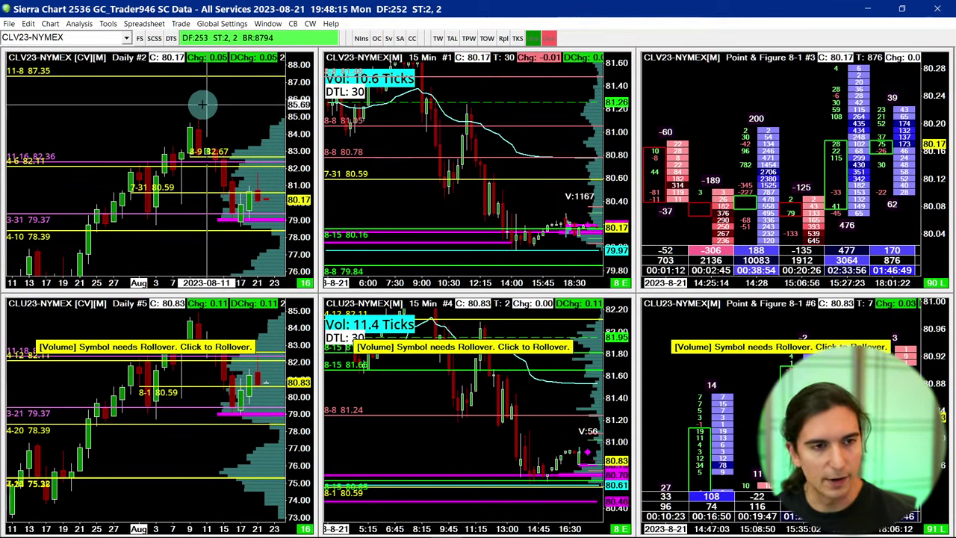
Find the October 2023 gold contract GCV23-COMEX under Futures - COMEX and set it as the symbol of daily chart #2.
click(9, 23)
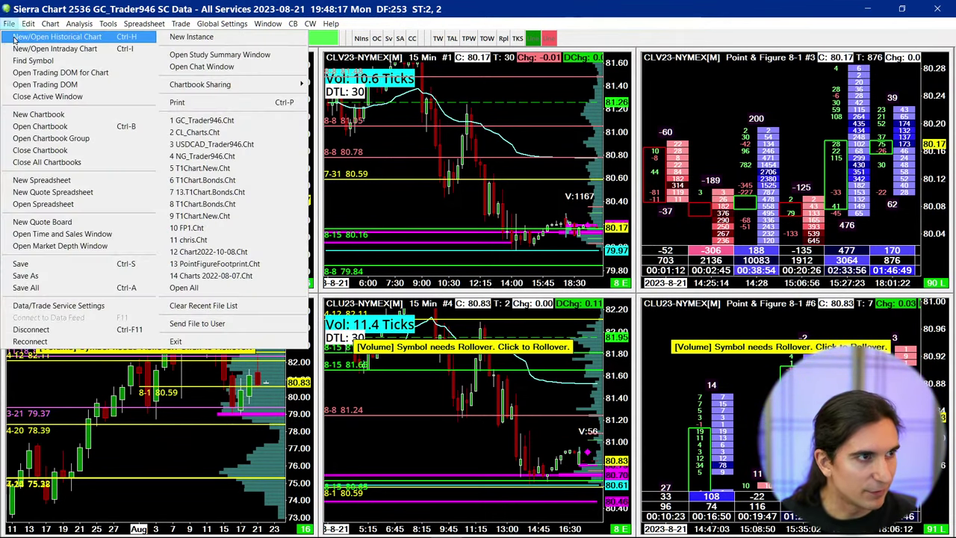
click(22, 48)
scroll(410, 200, up, 5)
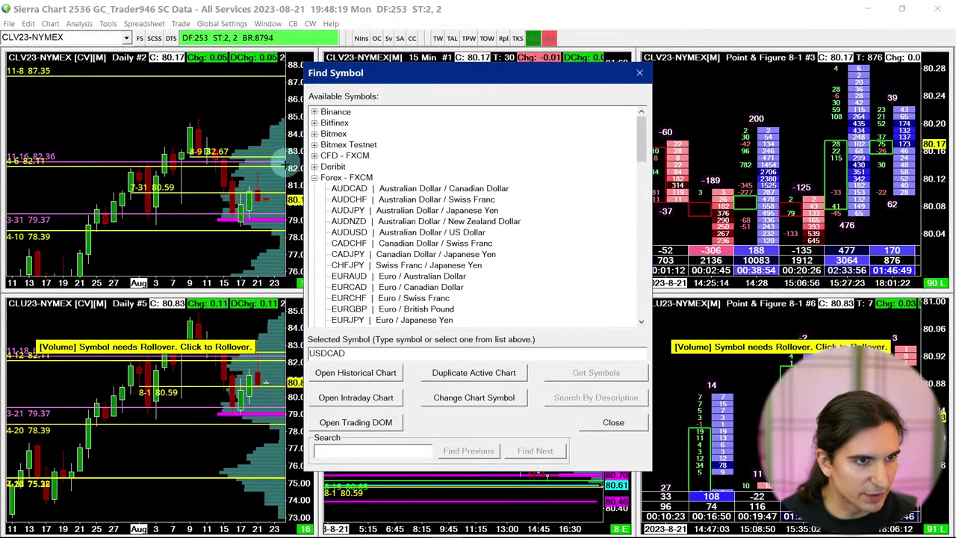
click(314, 177)
scroll(313, 149, down, 3)
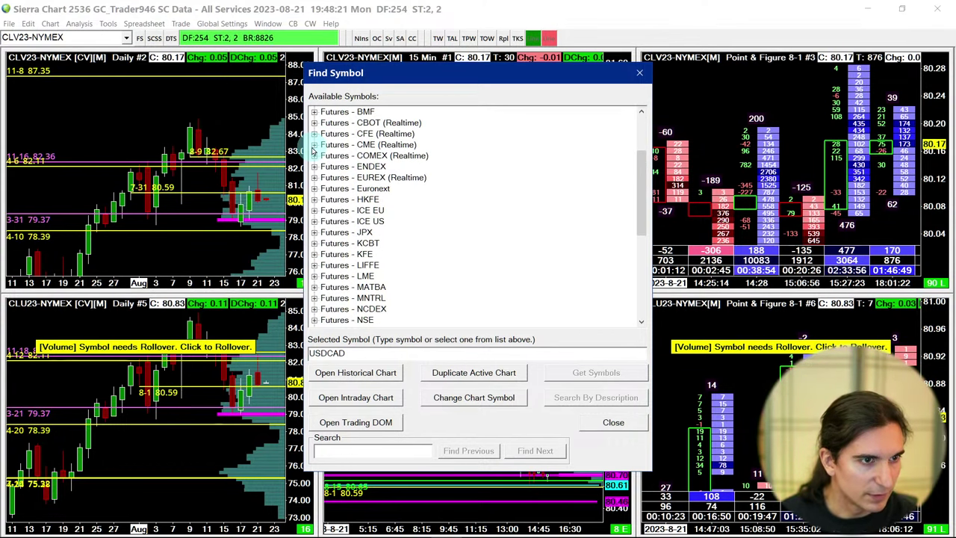
scroll(314, 149, up, 1)
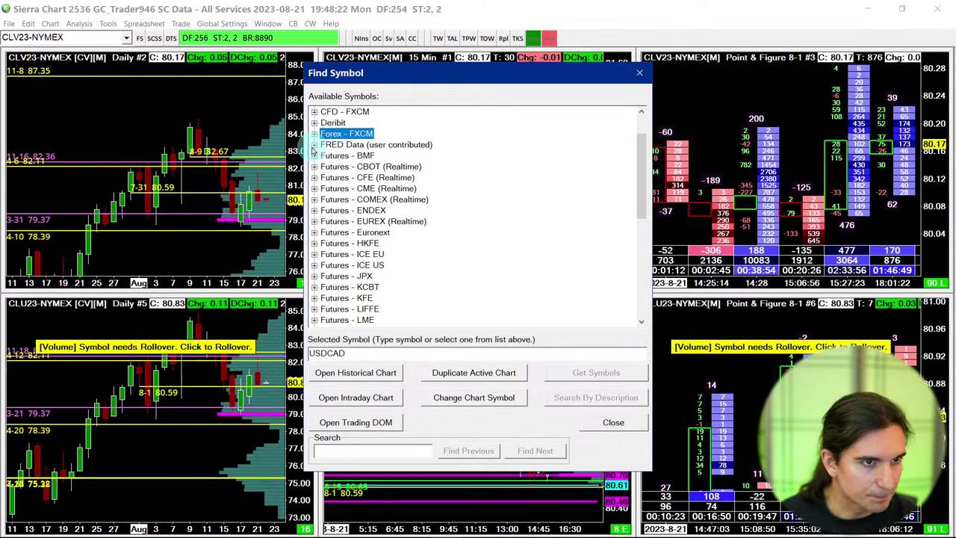
click(314, 199)
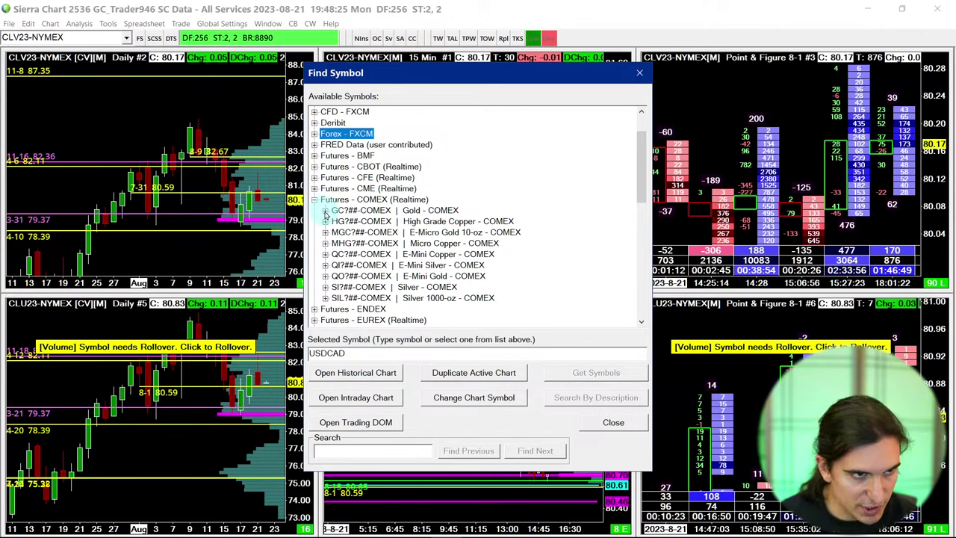
click(325, 210)
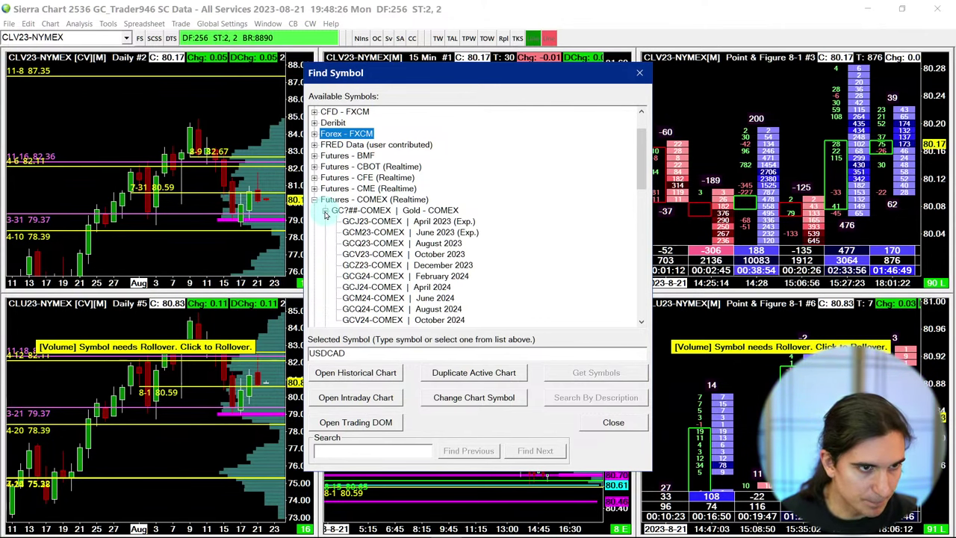
click(396, 257)
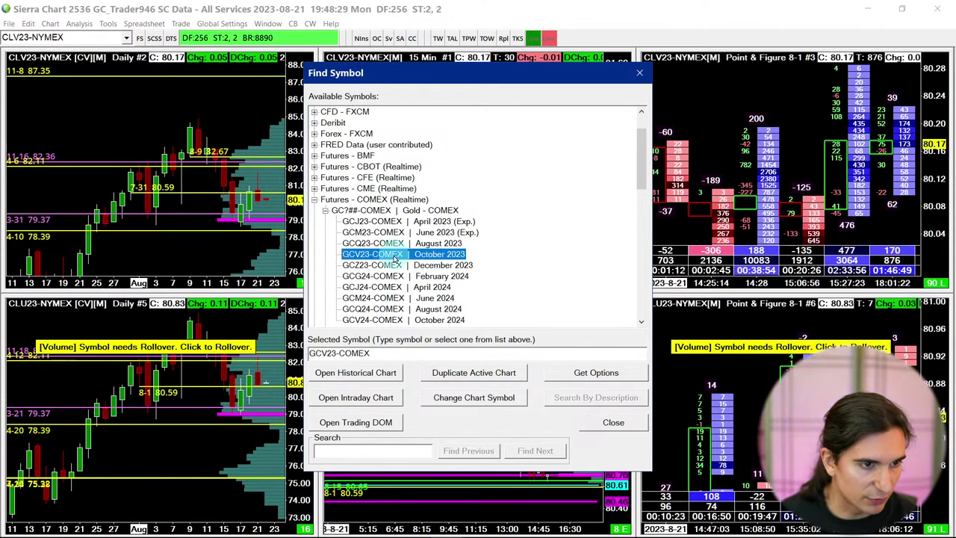
click(452, 397)
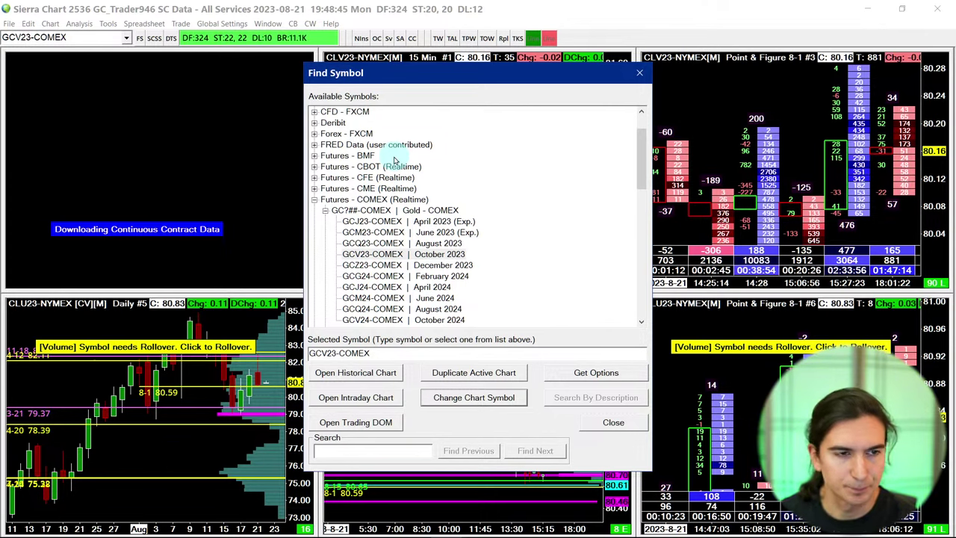
Move the Find Symbol dialog aside, select the December 2023 contract GCZ23-COMEX without applying it, and close the dialog.
drag(431, 81, 420, 71)
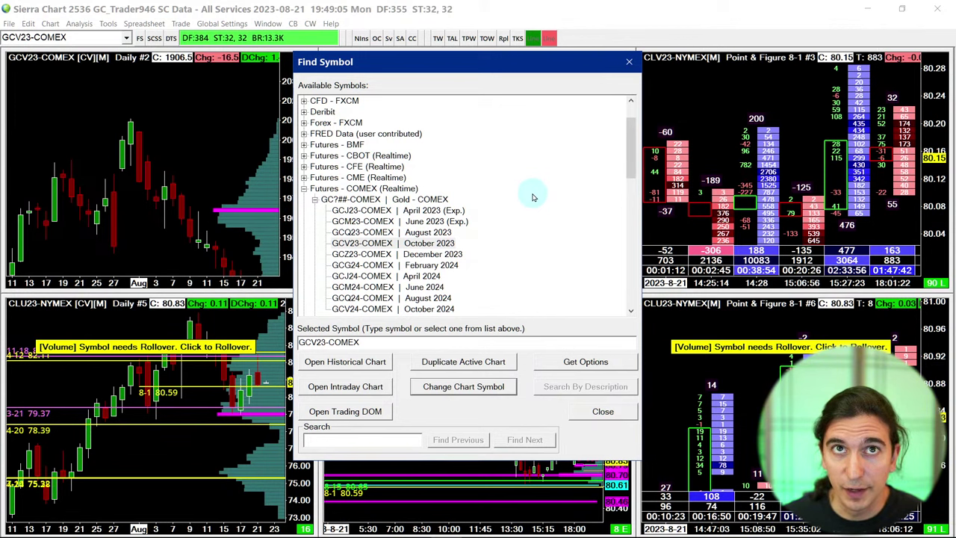
drag(455, 63, 469, 97)
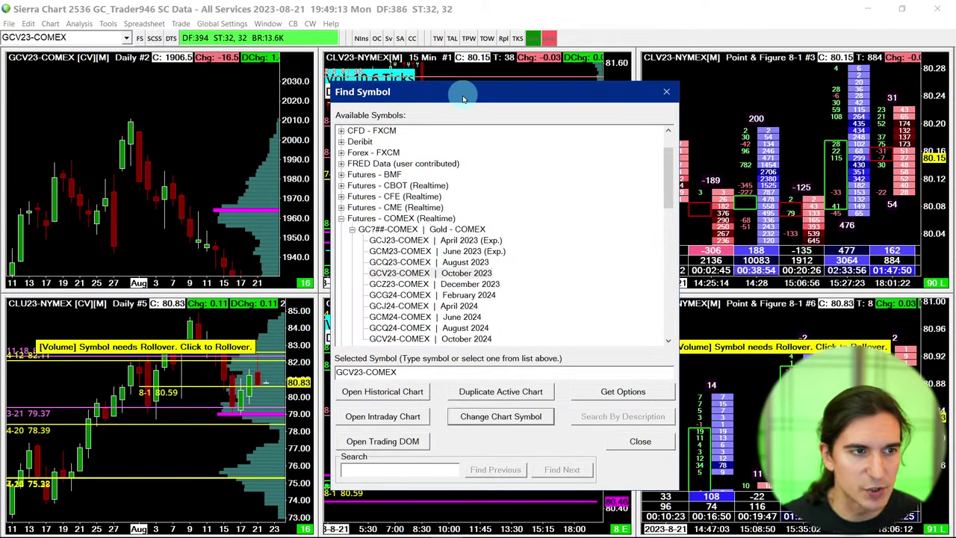
drag(471, 100, 467, 97)
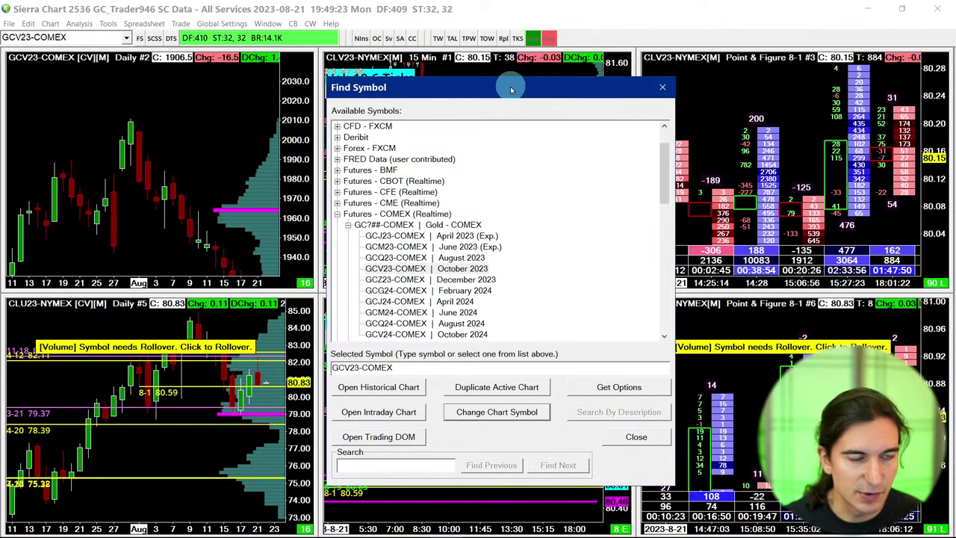
drag(510, 87, 508, 78)
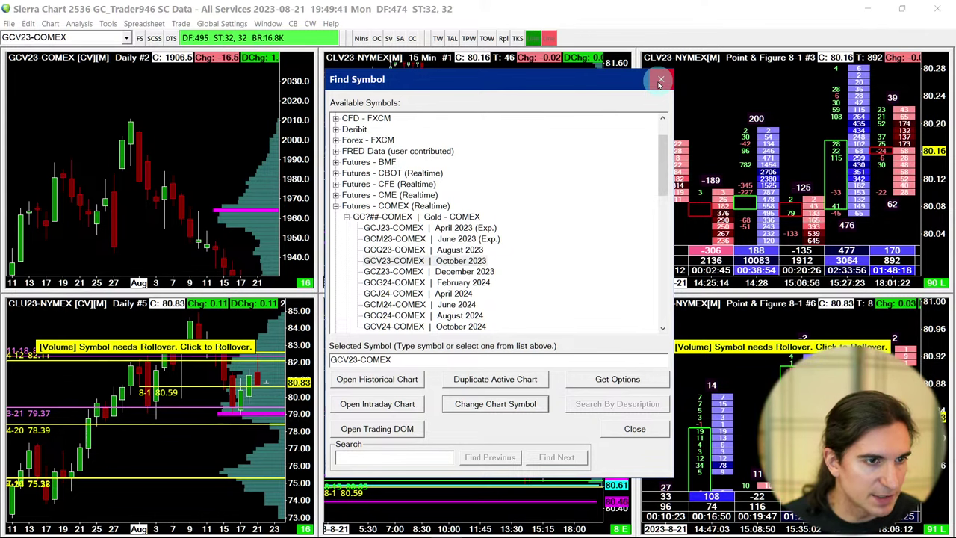
click(467, 271)
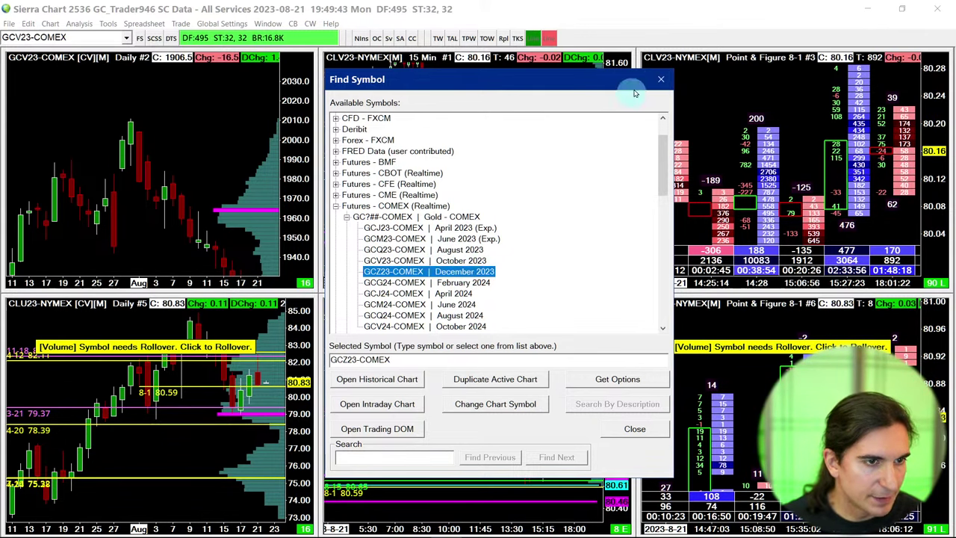
click(660, 78)
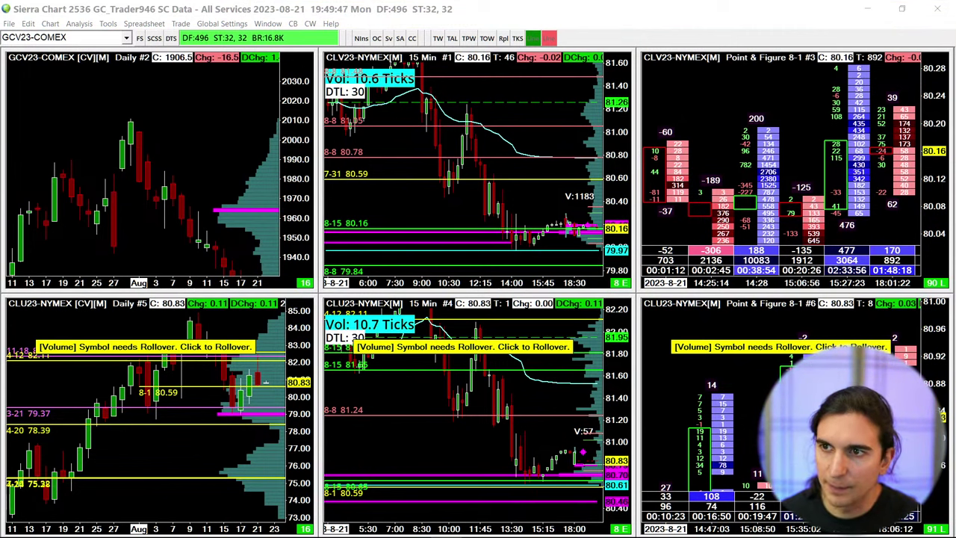
Copy the symbol from the daily gold chart's settings and set the CLV23-NYMEX 15-minute and Point & Figure charts to GCV23-COMEX.
key(F5)
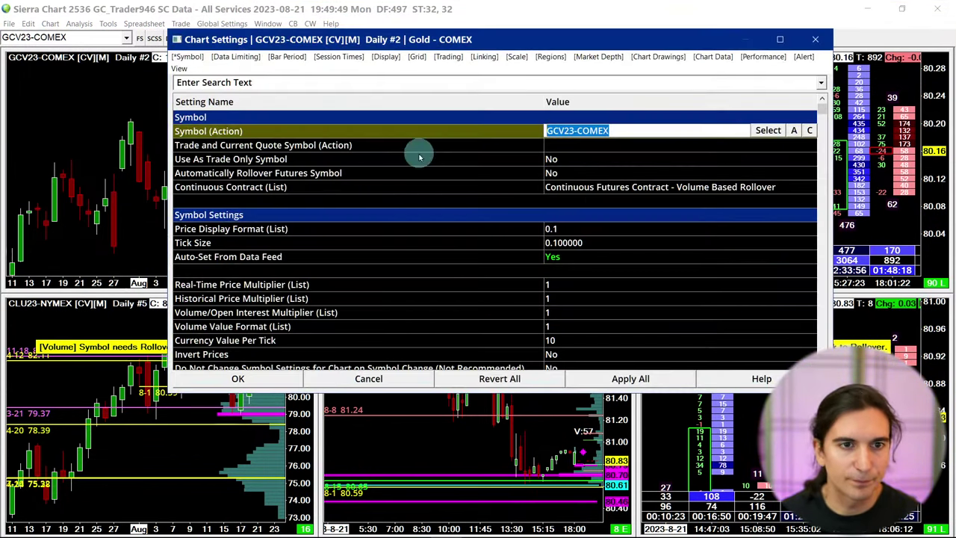
click(636, 140)
drag(632, 130, 439, 142)
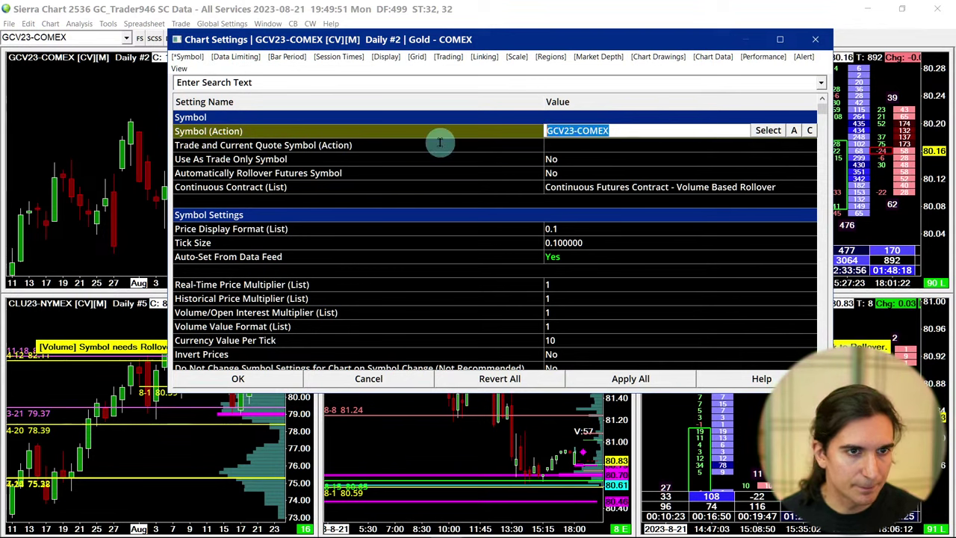
click(292, 379)
click(352, 217)
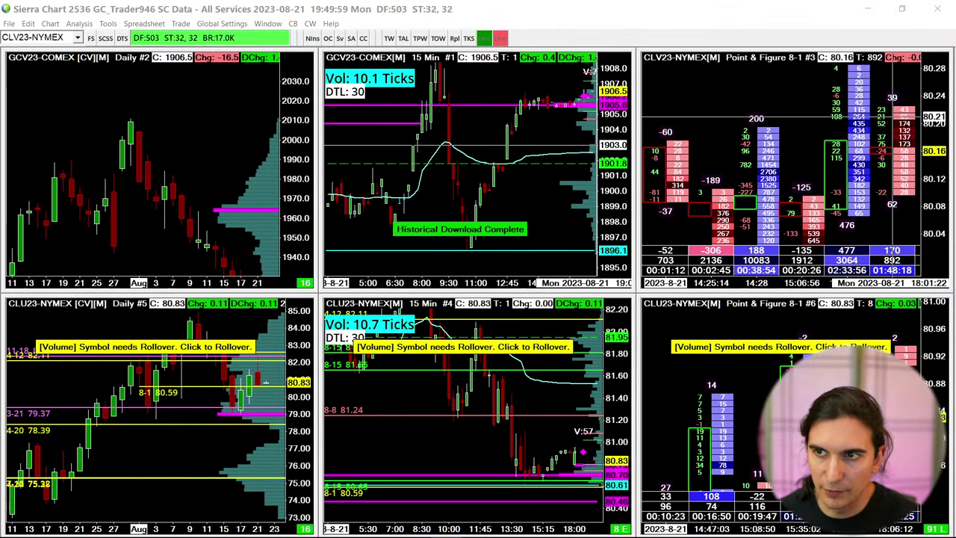
click(706, 165)
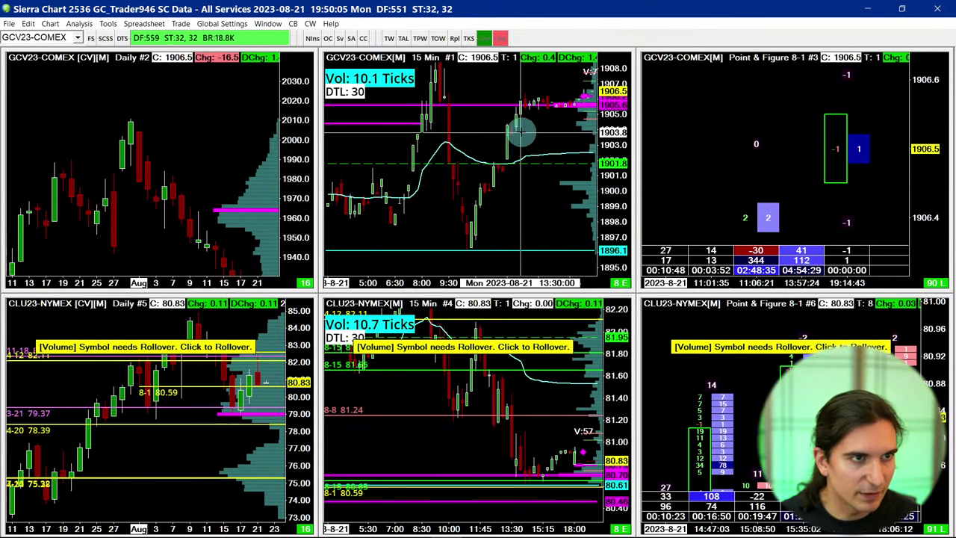
Compress the price scale of the GCV23-COMEX Point & Figure chart and shift the daily chart's price range to show its latest bars.
drag(923, 169, 927, 135)
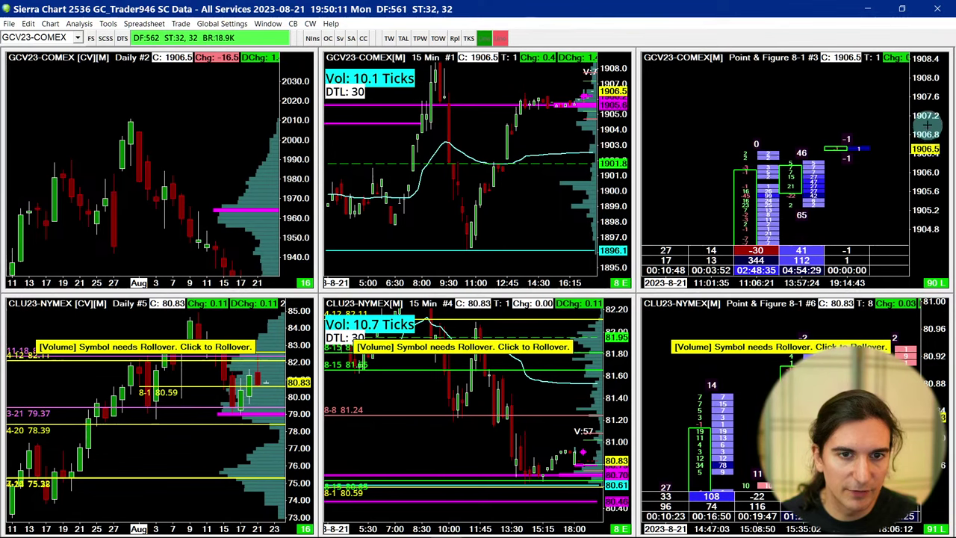
click(101, 140)
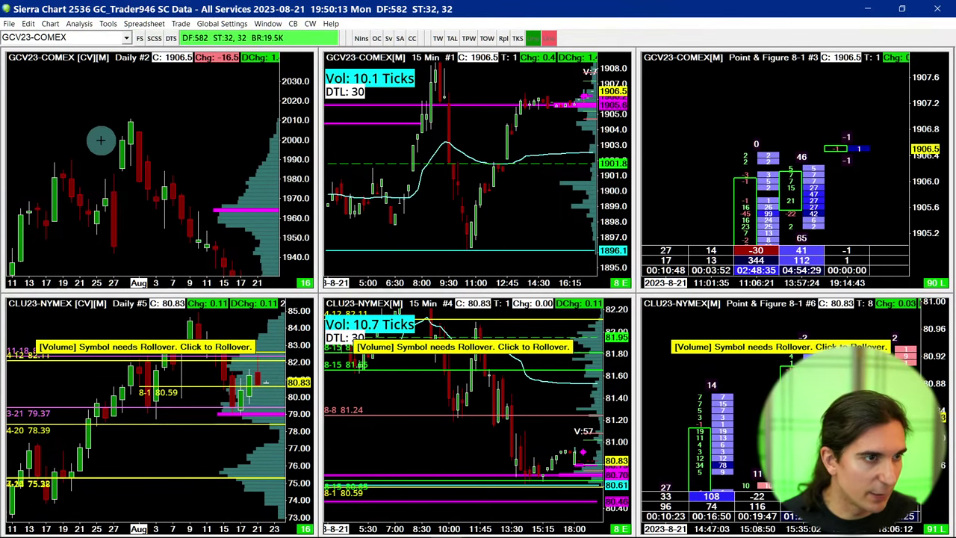
double_click(299, 110)
mouse_move(299, 110)
mouse_down()
mouse_move(299, 75)
mouse_move(299, 111)
mouse_up()
click(98, 183)
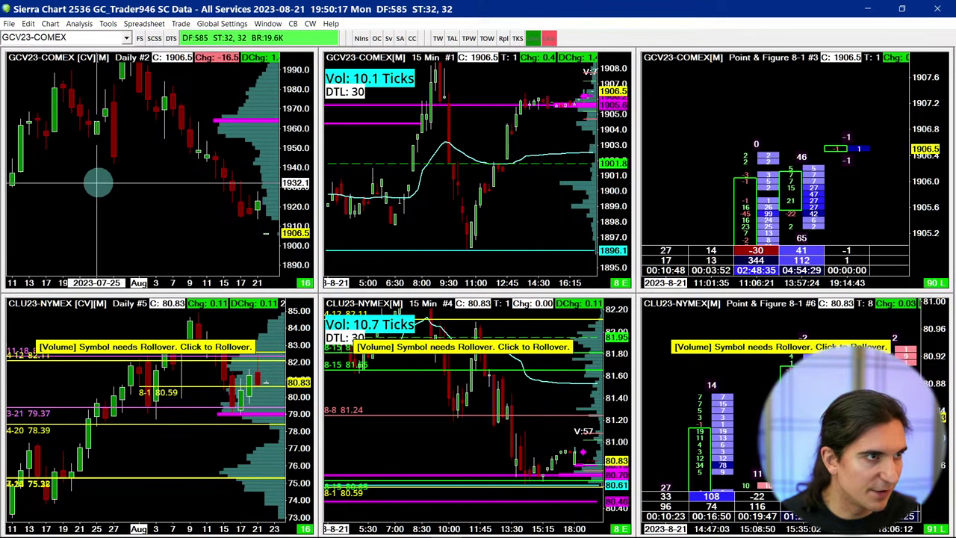
click(63, 39)
click(167, 139)
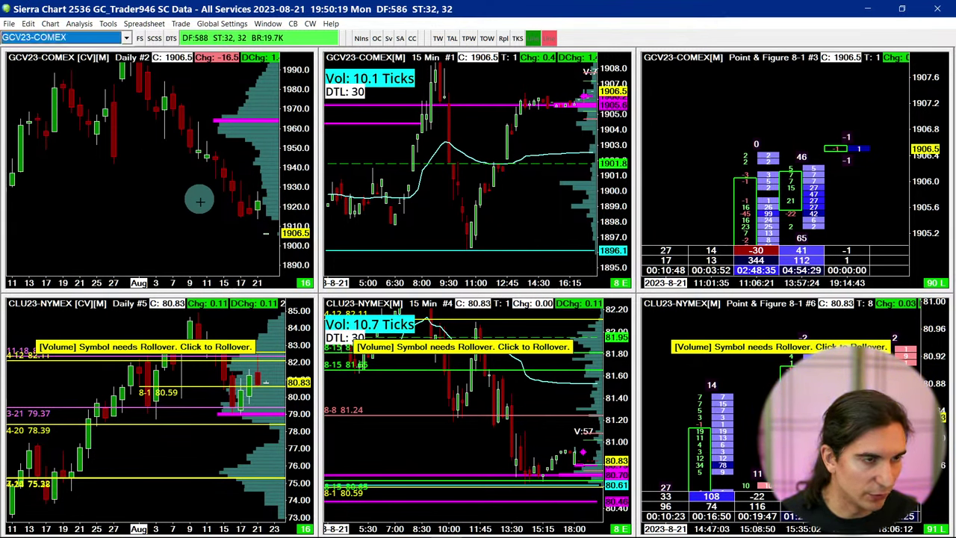
key(F5)
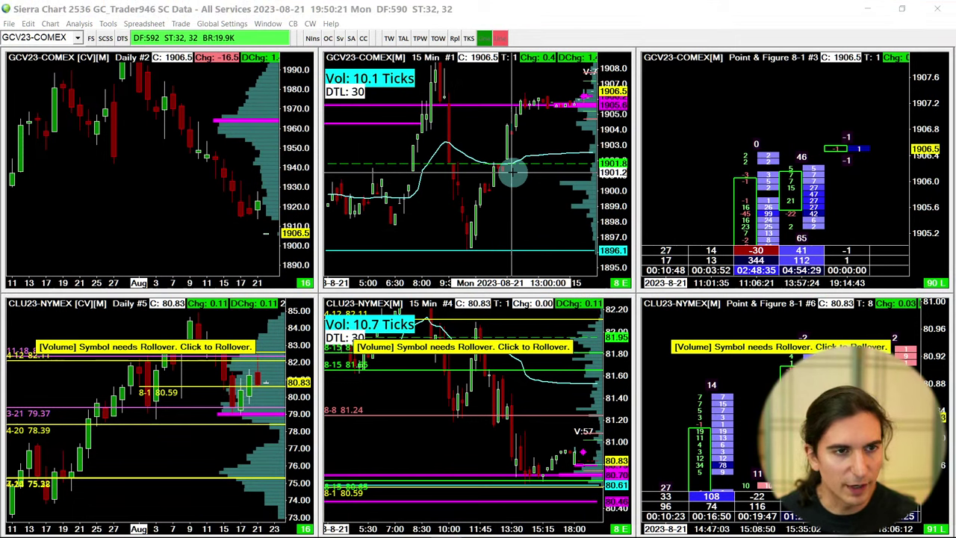
Try the August 2023 contract GCQ23-COMEX and the December 2023 contract GCZ23-COMEX on 15-minute chart #1, maximizing the chart to inspect it.
click(9, 23)
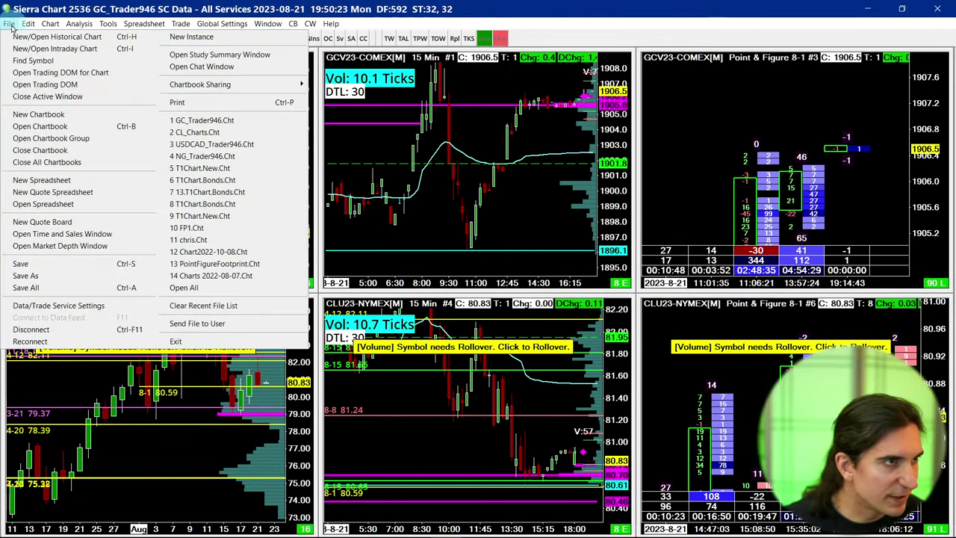
click(30, 60)
scroll(412, 253, down, 1)
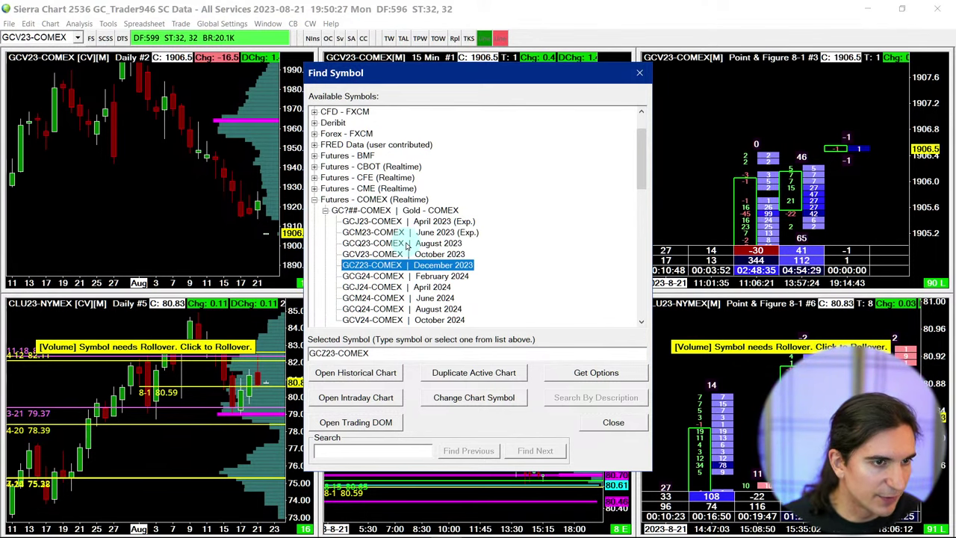
click(406, 244)
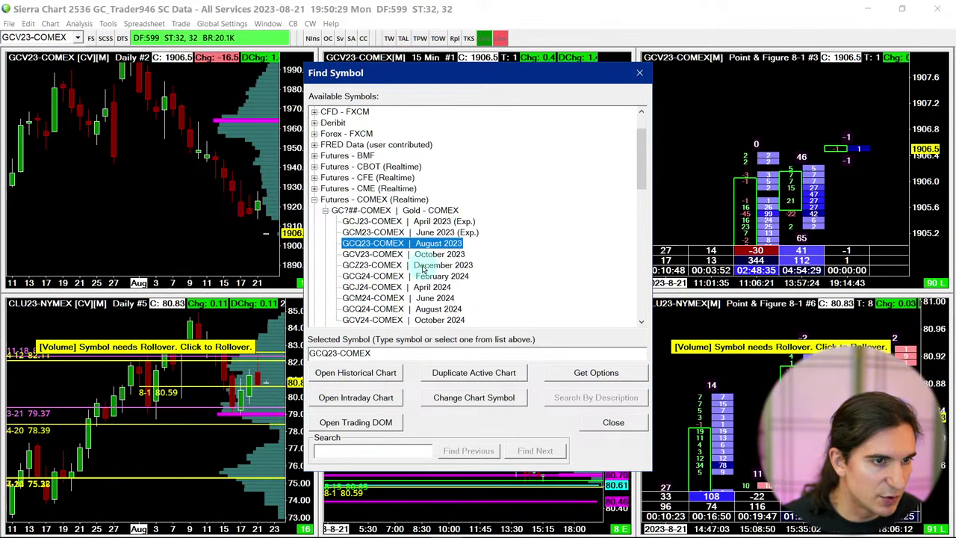
click(422, 265)
click(639, 73)
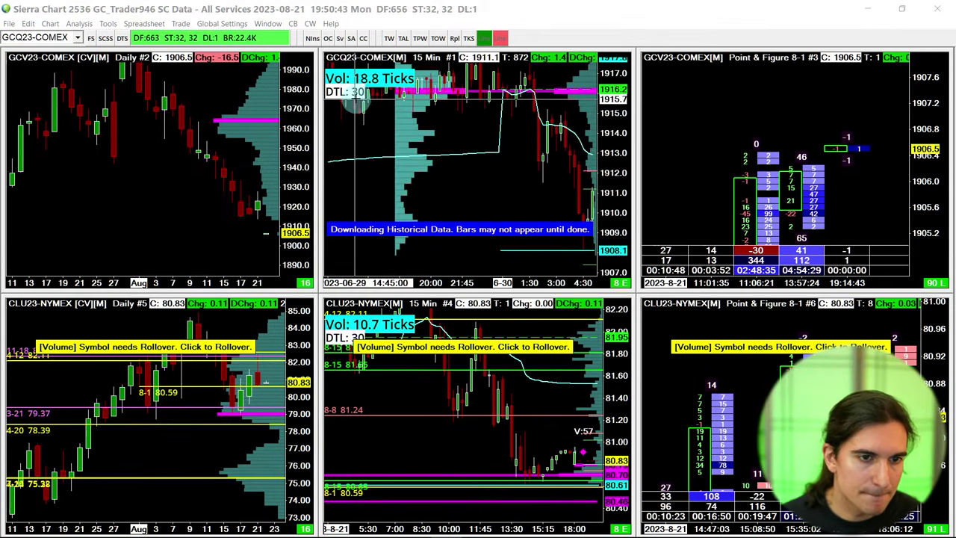
double_click(470, 166)
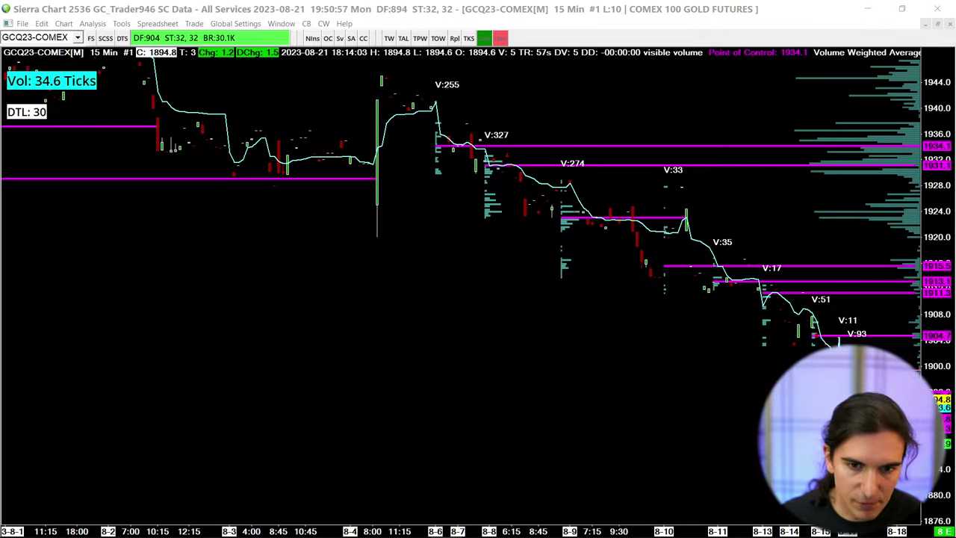
key(Return)
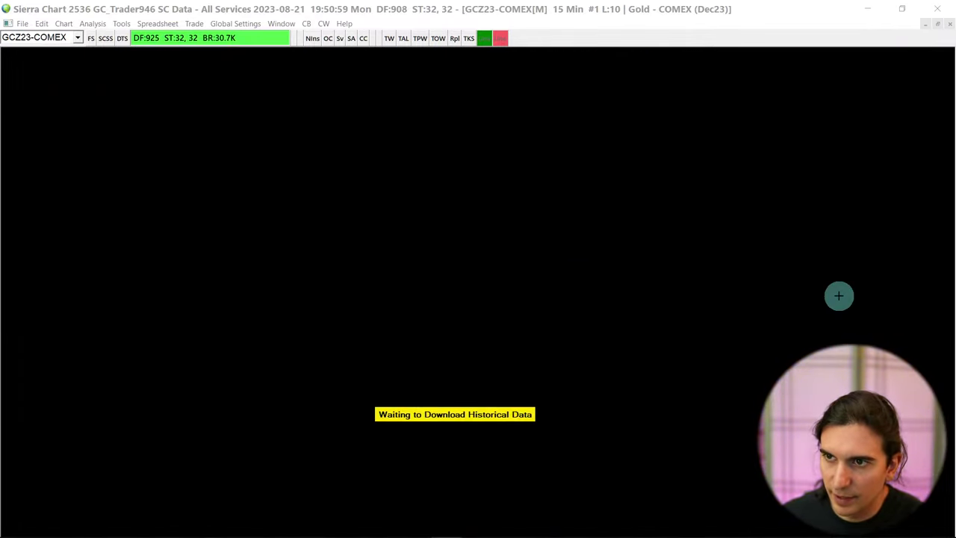
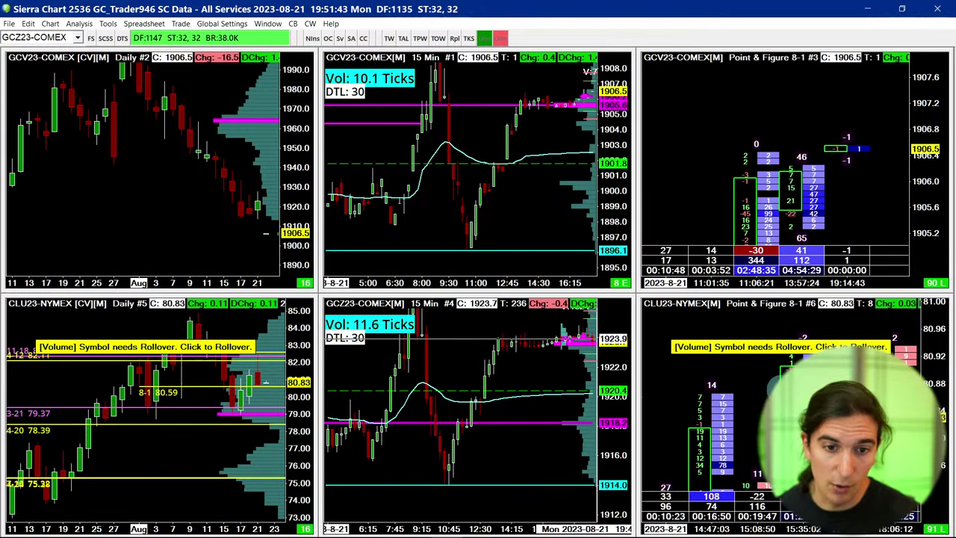
Set the CLU23-NYMEX Point & Figure chart #6 and daily chart #5 to the symbol GCZ23-COMEX.
click(750, 389)
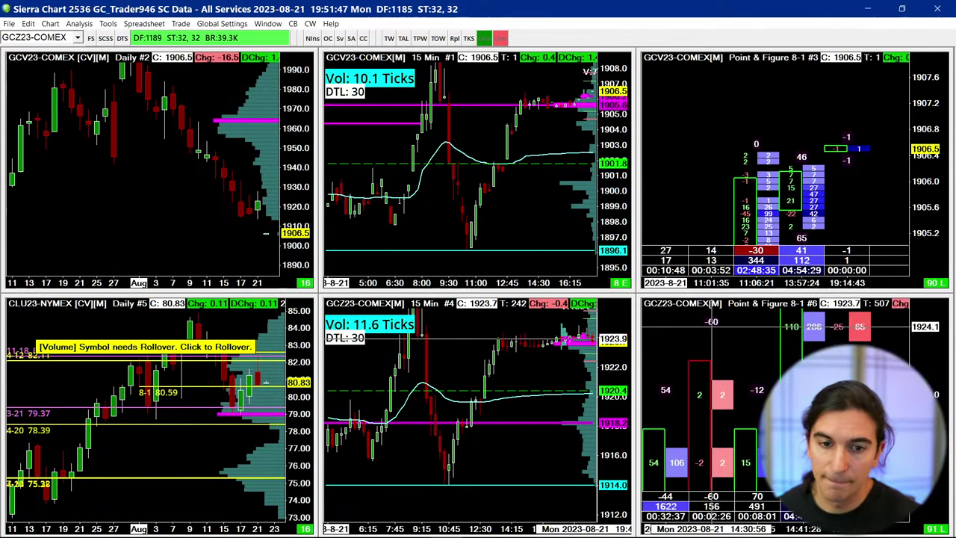
click(198, 418)
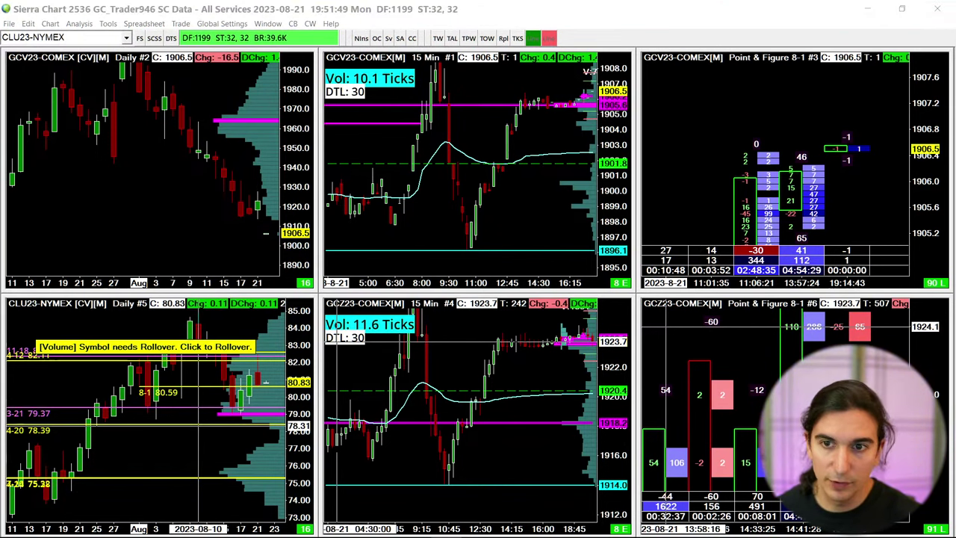
key(F5)
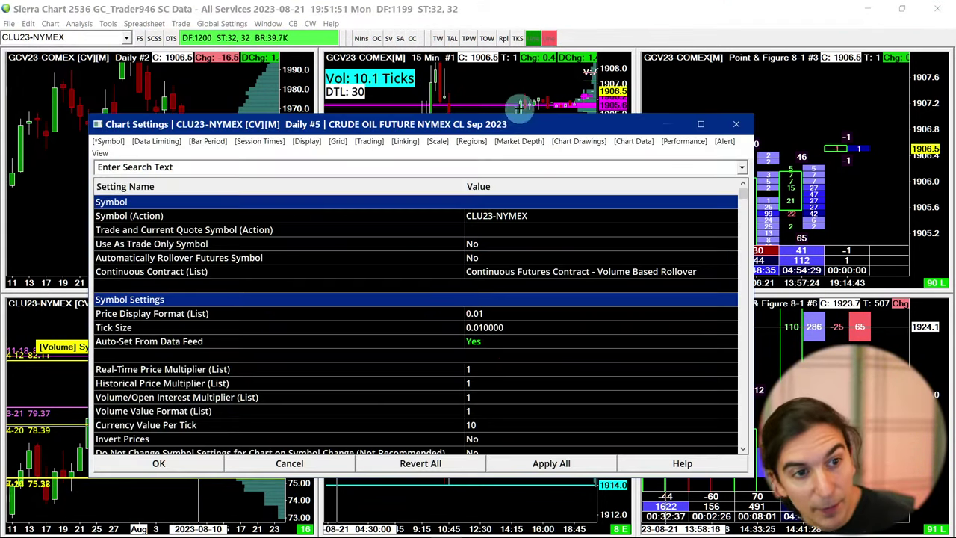
click(546, 216)
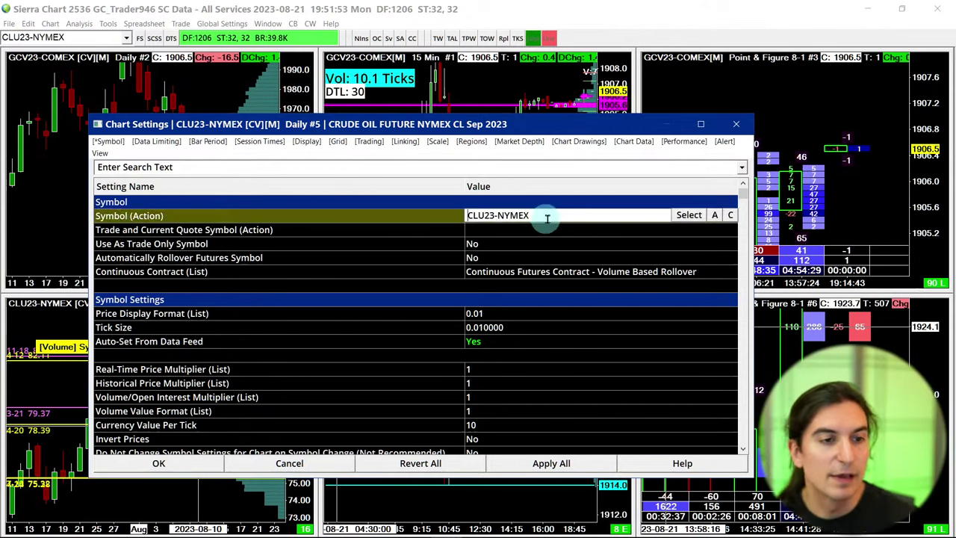
drag(560, 216, 351, 212)
text(GCZ23-COMEX)
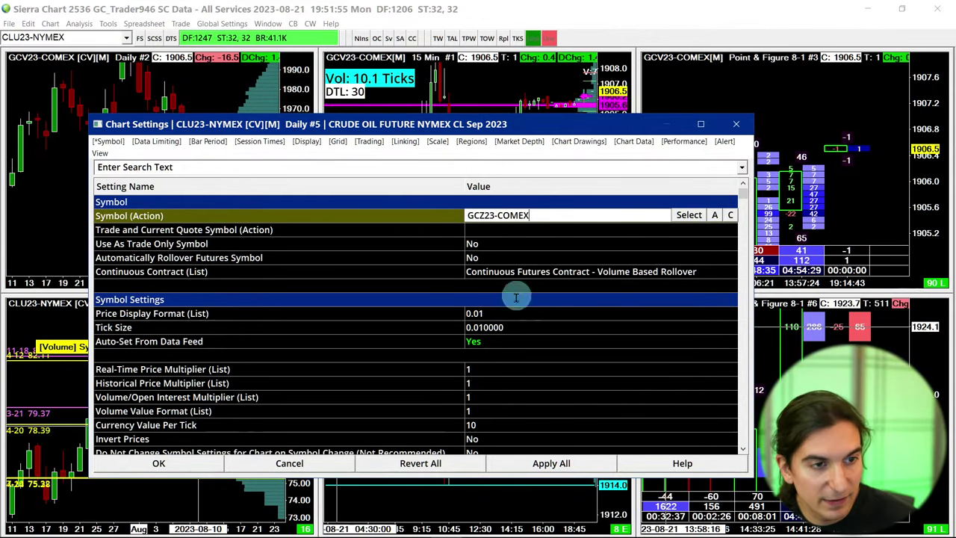
click(550, 462)
click(192, 458)
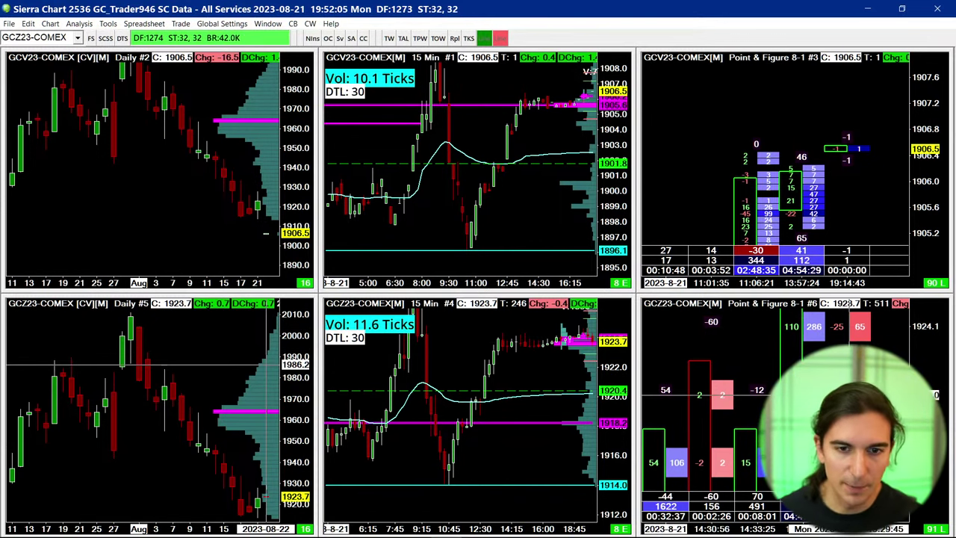
Adjust the price scales of Point & Figure charts #6 and #3 so more of their columns fit vertically.
drag(927, 388, 927, 355)
mouse_move(926, 174)
mouse_down()
mouse_move(923, 105)
mouse_move(924, 189)
mouse_up()
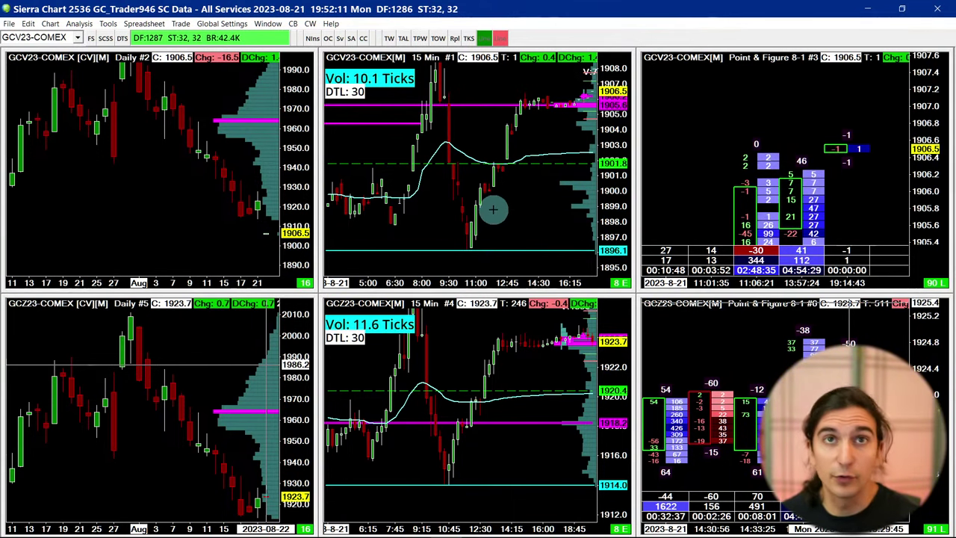
drag(166, 183, 204, 147)
click(185, 463)
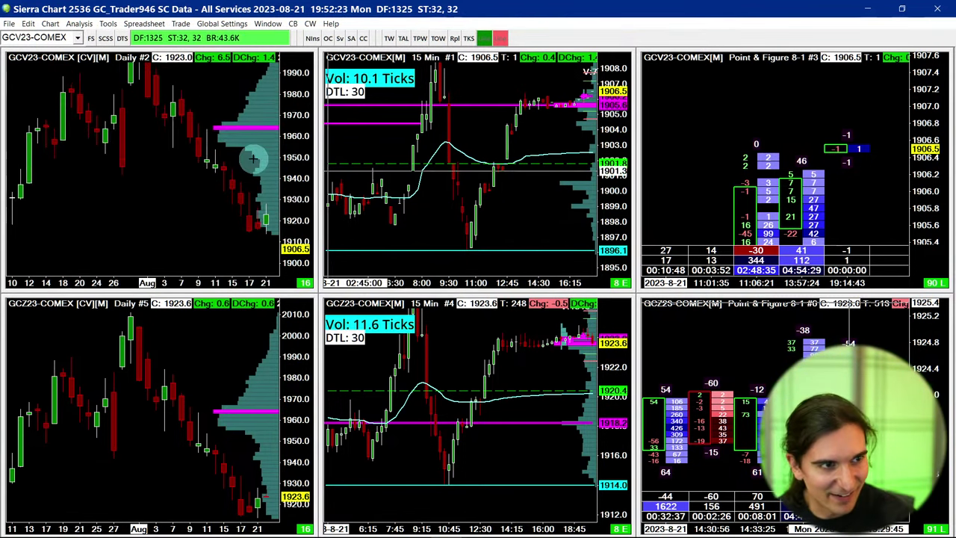
Reload and recalculate the GCV23-COMEX daily chart #2.
click(9, 23)
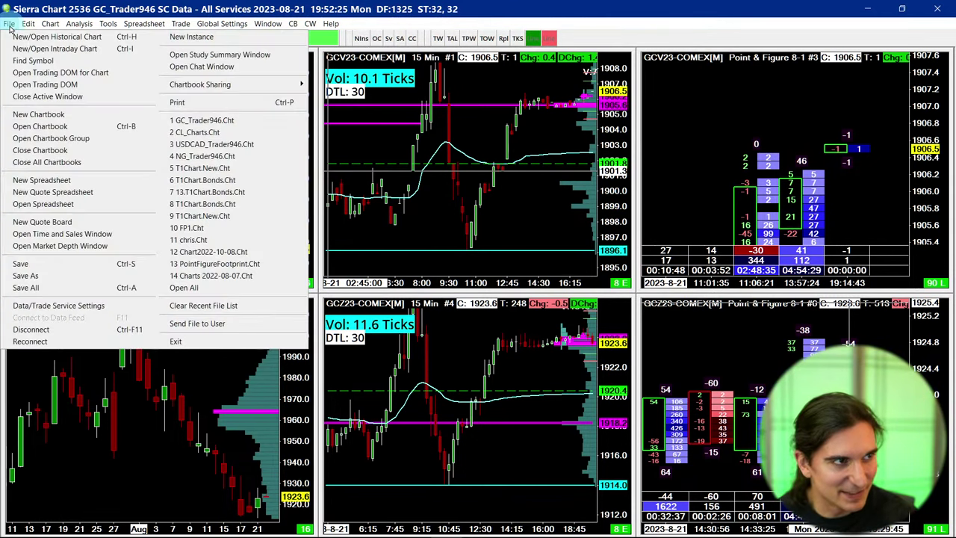
mouse_move(30, 28)
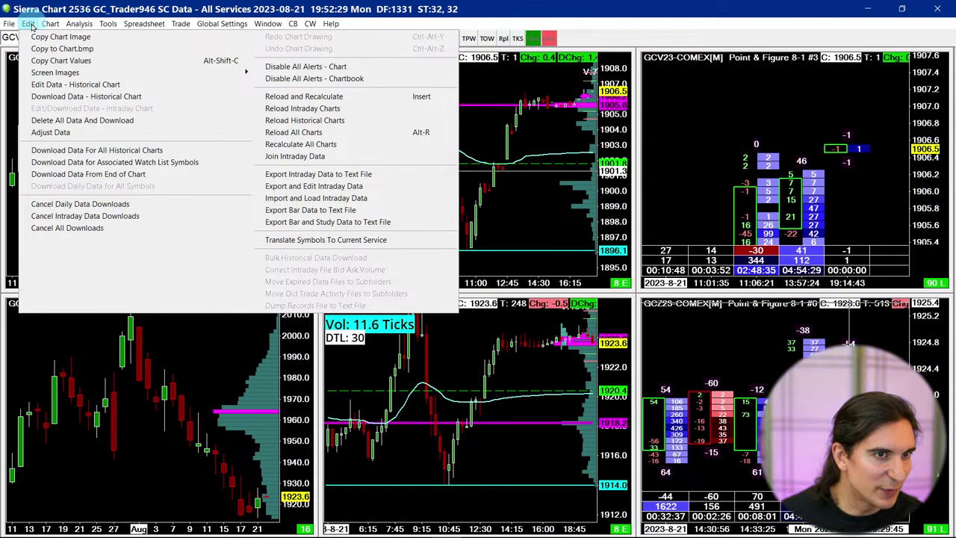
click(304, 96)
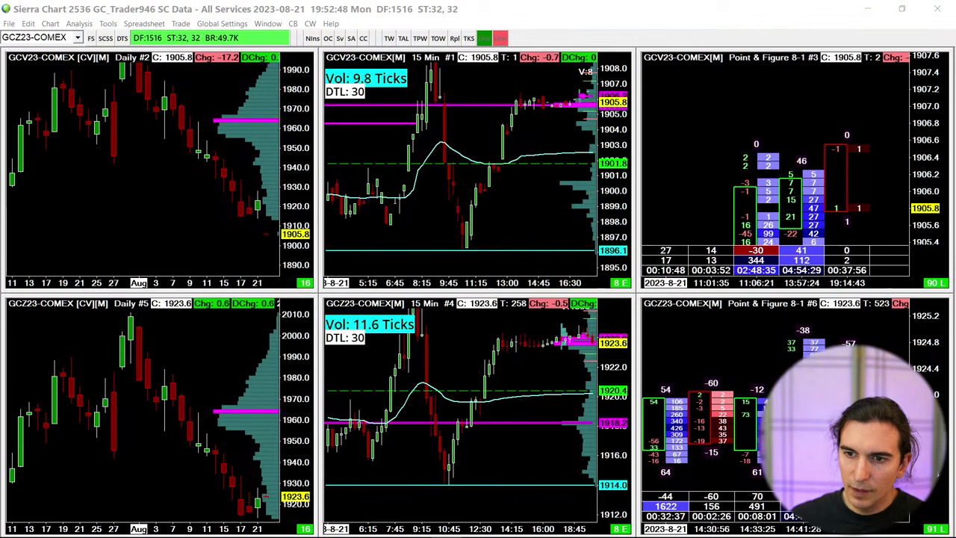
Switch to the CL_Charts chartbook and close it, saving its changes.
click(789, 154)
key(ctrl+Page_Down)
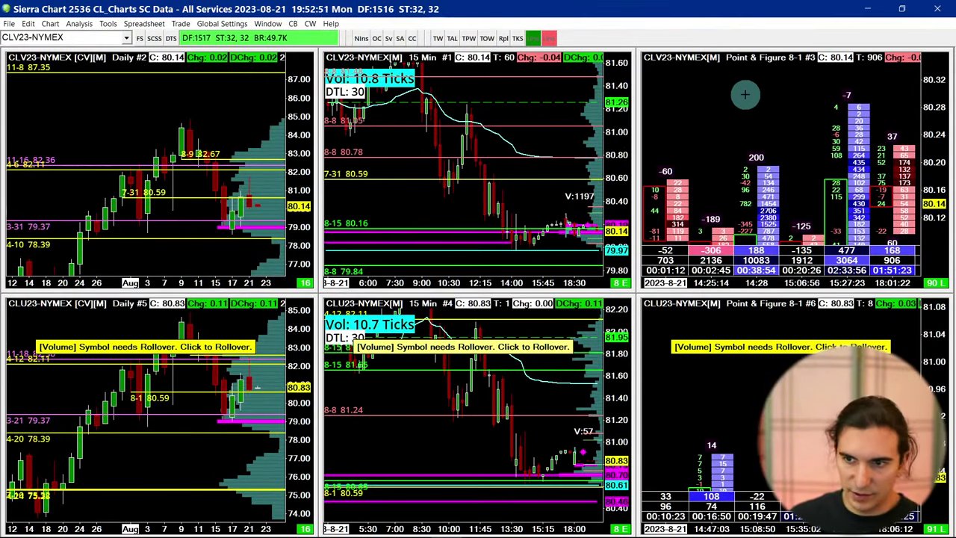
key(ctrl+Tab)
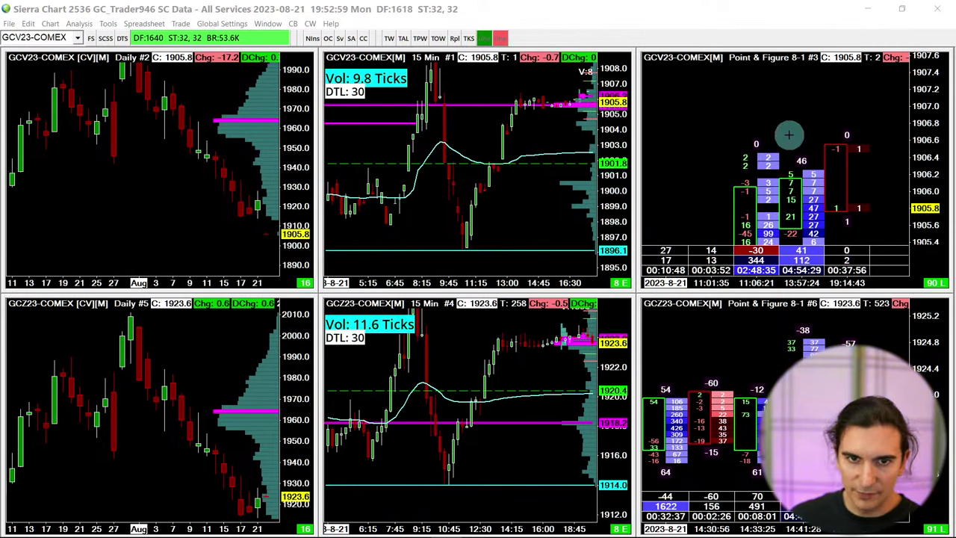
mouse_move(797, 135)
mouse_down()
mouse_move(757, 122)
mouse_move(805, 141)
mouse_up()
mouse_move(732, 155)
mouse_down()
mouse_move(817, 132)
mouse_move(736, 139)
mouse_up()
key(ctrl+Page_Down)
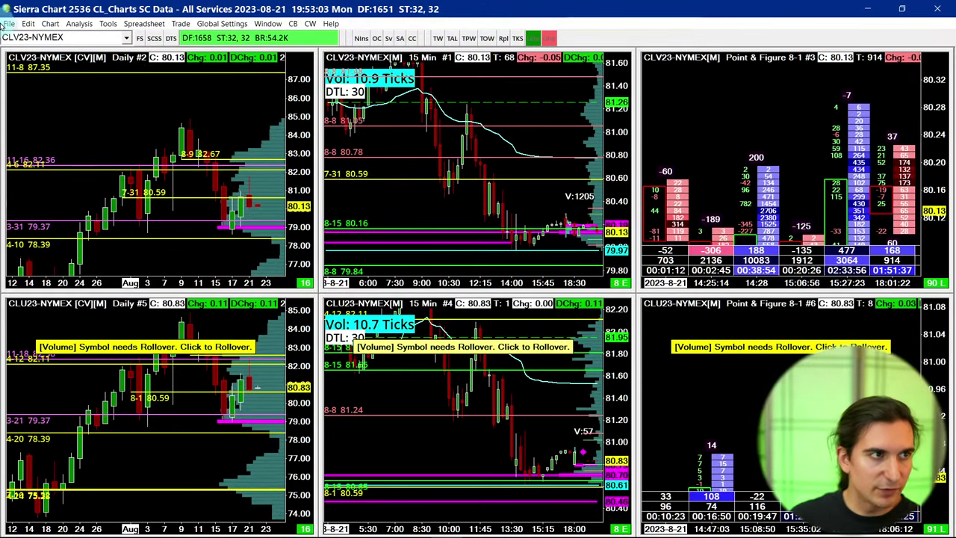
click(9, 24)
click(41, 153)
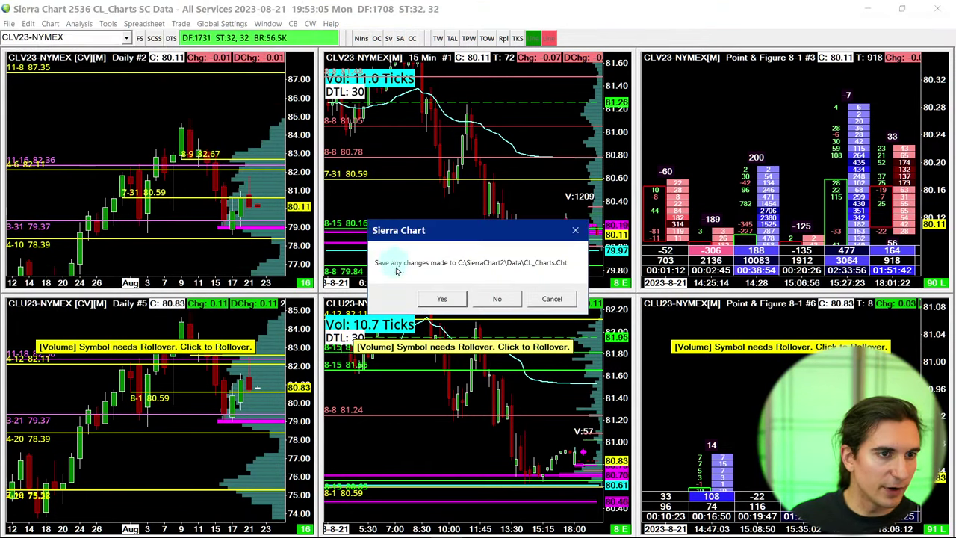
click(447, 298)
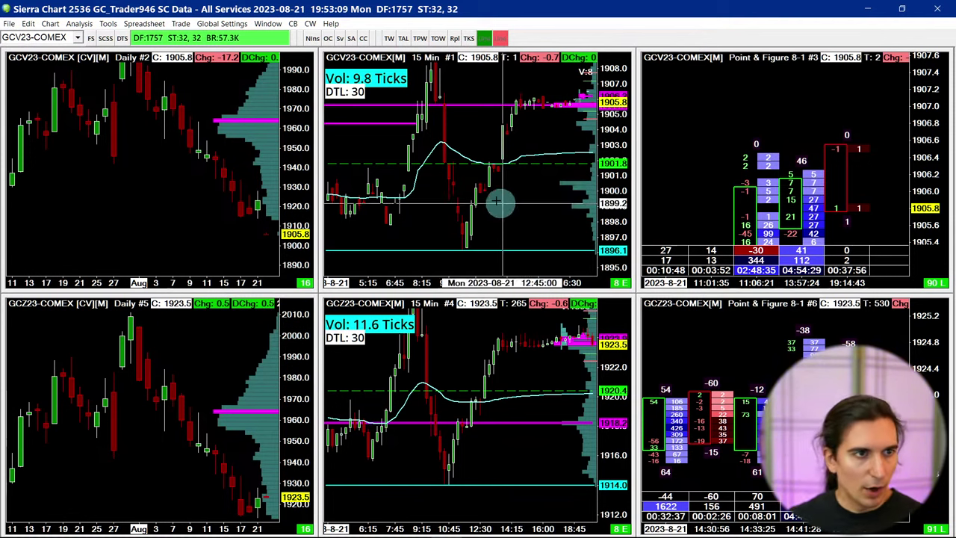
Maximize the GCV23-COMEX daily chart #2 to examine its latest bars against the price scale, and restore the chart layout.
click(62, 356)
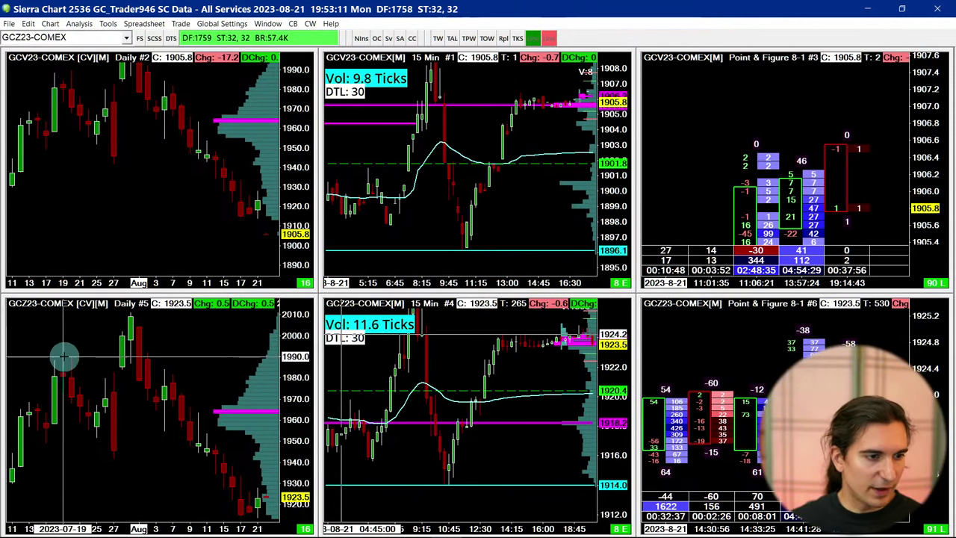
click(173, 183)
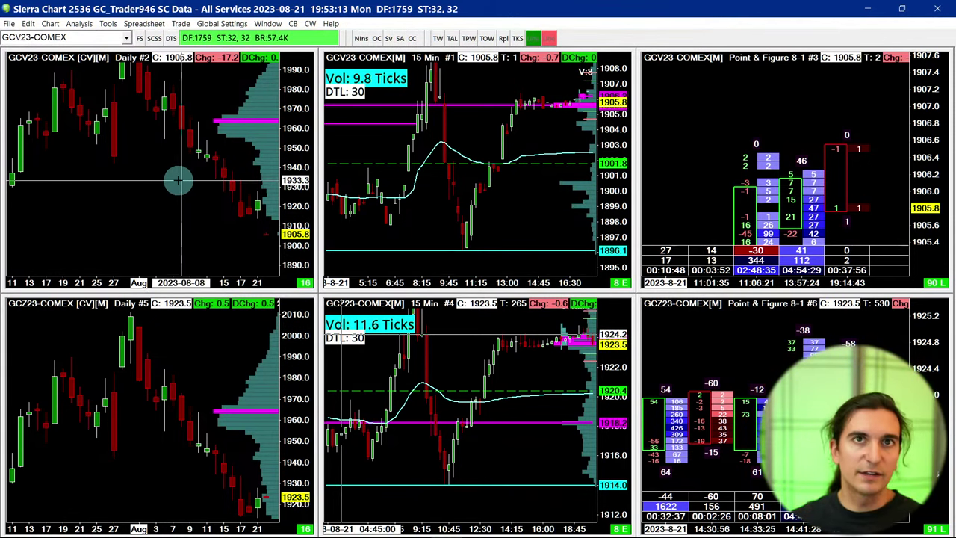
double_click(165, 164)
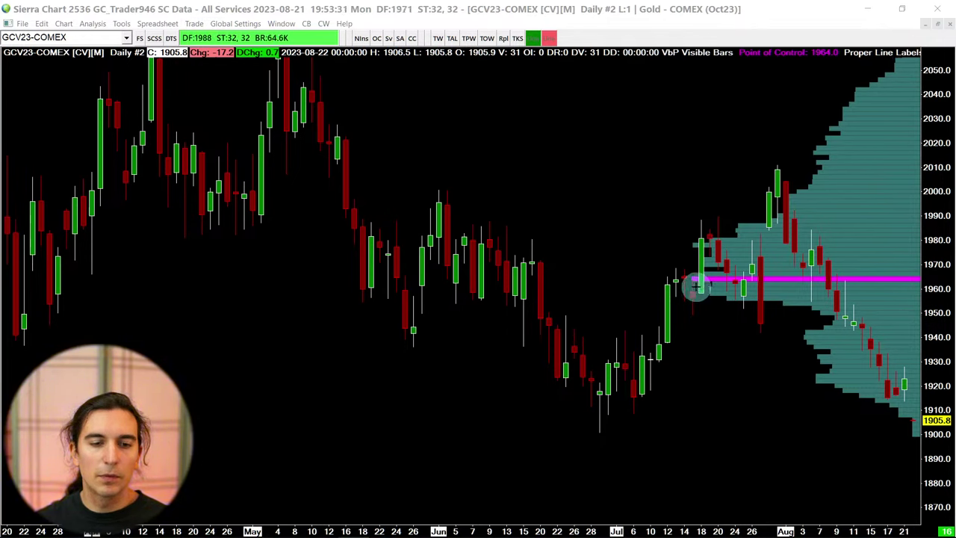
double_click(913, 425)
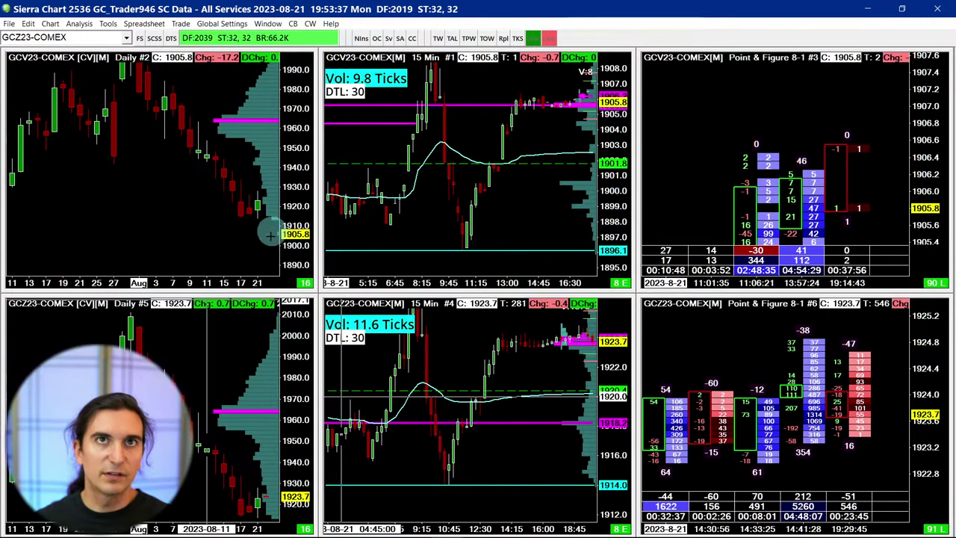
Maximize the GCZ23-COMEX daily chart #5, change it to weekly bars, and shift its price range to show the 2022–2023 highs.
double_click(217, 344)
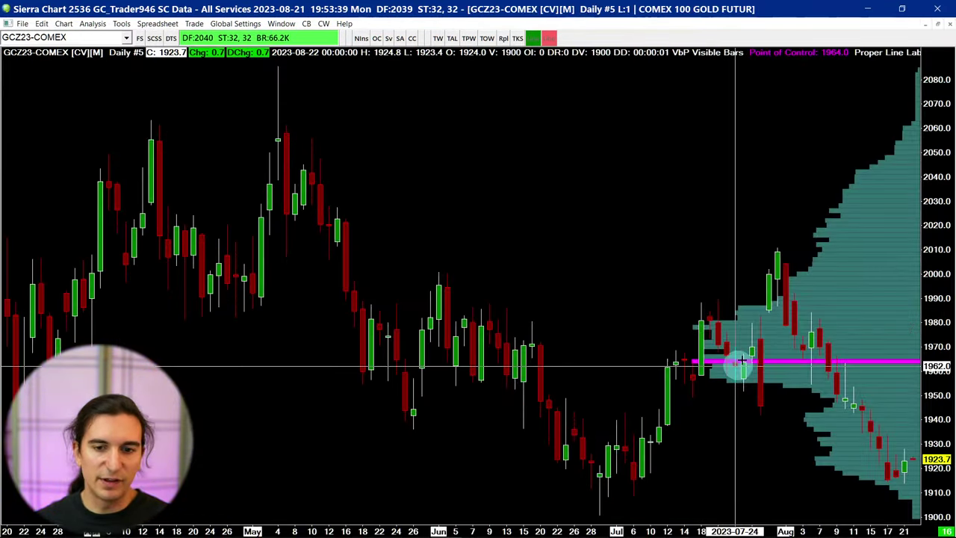
drag(765, 322, 759, 308)
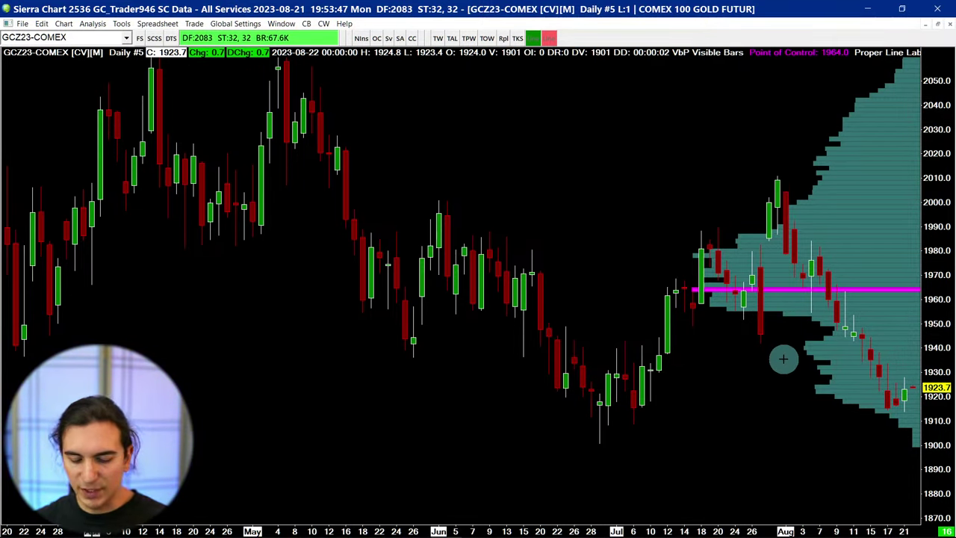
key(w)
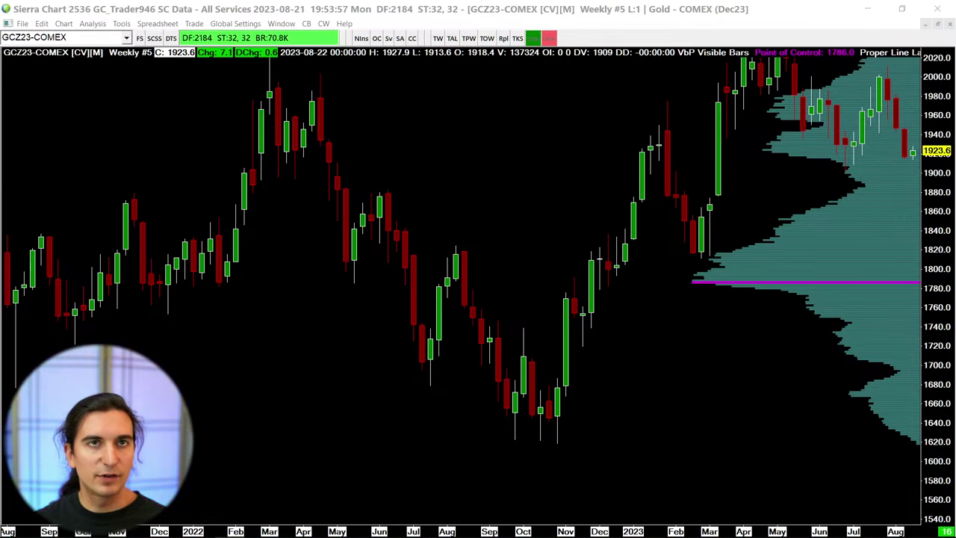
drag(687, 252, 679, 271)
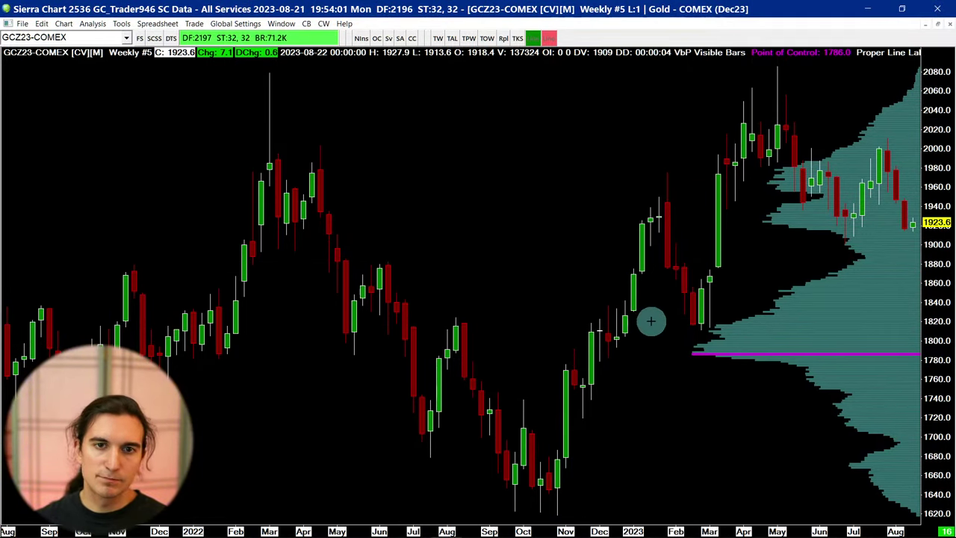
scroll(687, 195, down, 1)
click(728, 168)
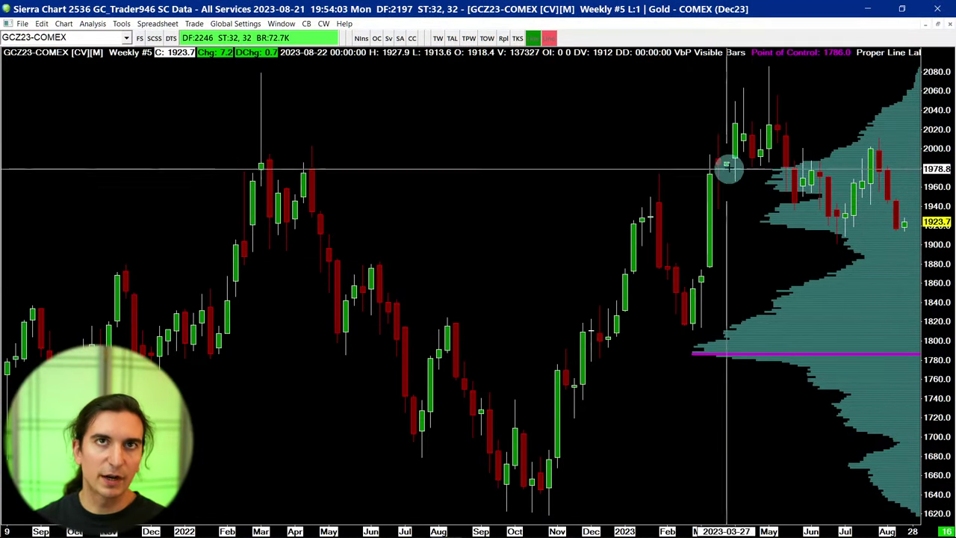
drag(751, 169, 755, 155)
Draw pink horizontal rays on the weekly chart from 2-21 at about 1856.4, 7-31 at 1954.5 and 6-26 at 1943.4.
key(ctrl+h)
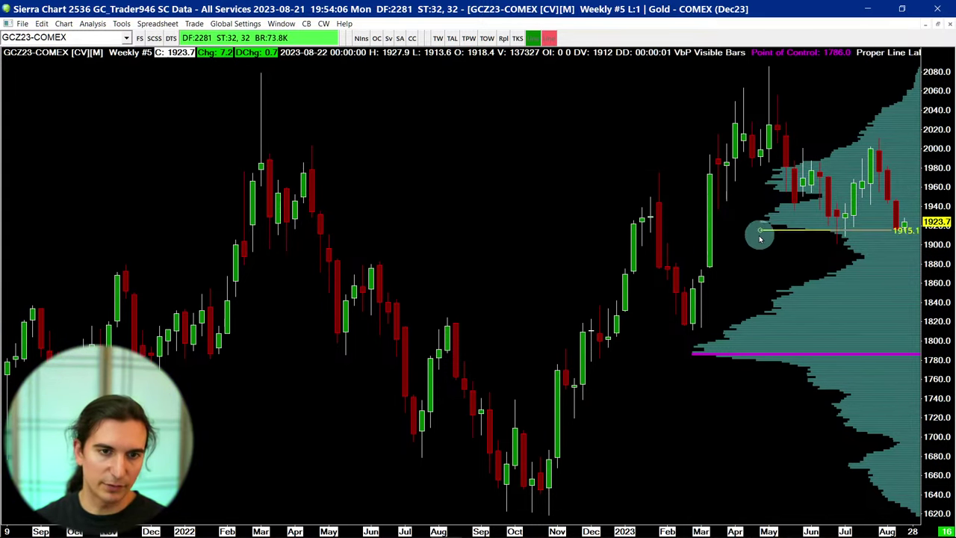
click(685, 286)
drag(705, 285, 837, 207)
click(872, 193)
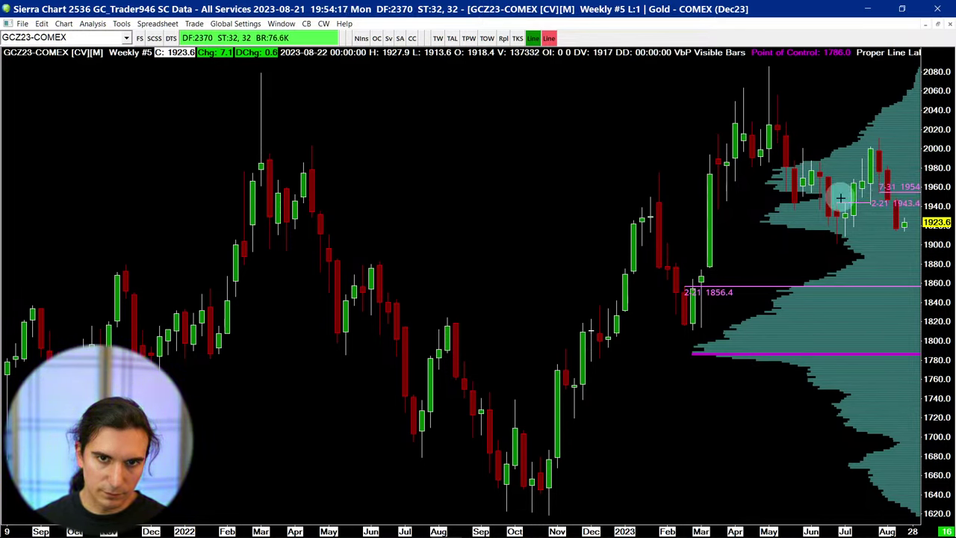
click(837, 203)
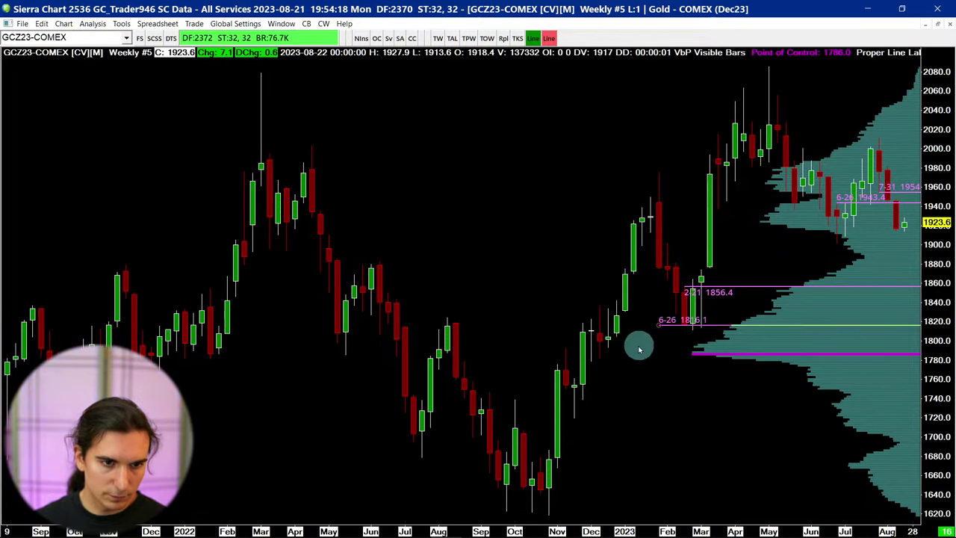
Add pink horizontal rays from the 11-14 bar at about 1749.2, the 4-10 bar at 1996.5 and the 5-8 bar at 2005.7.
drag(639, 348, 568, 397)
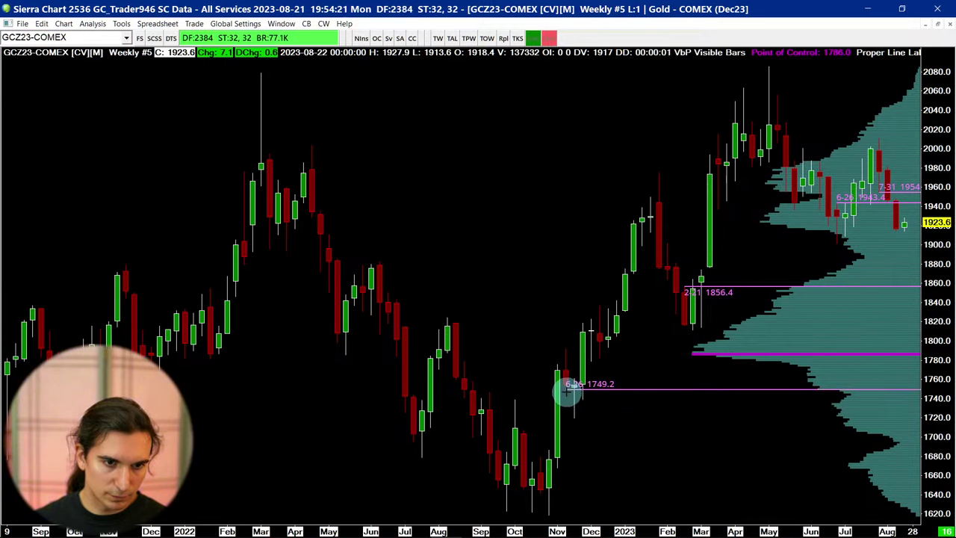
click(566, 389)
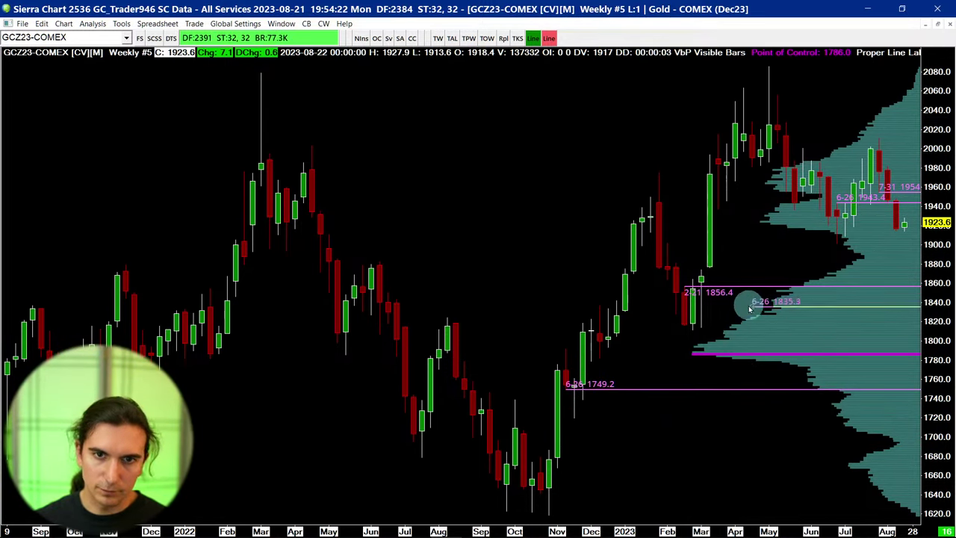
drag(788, 219, 741, 157)
click(743, 152)
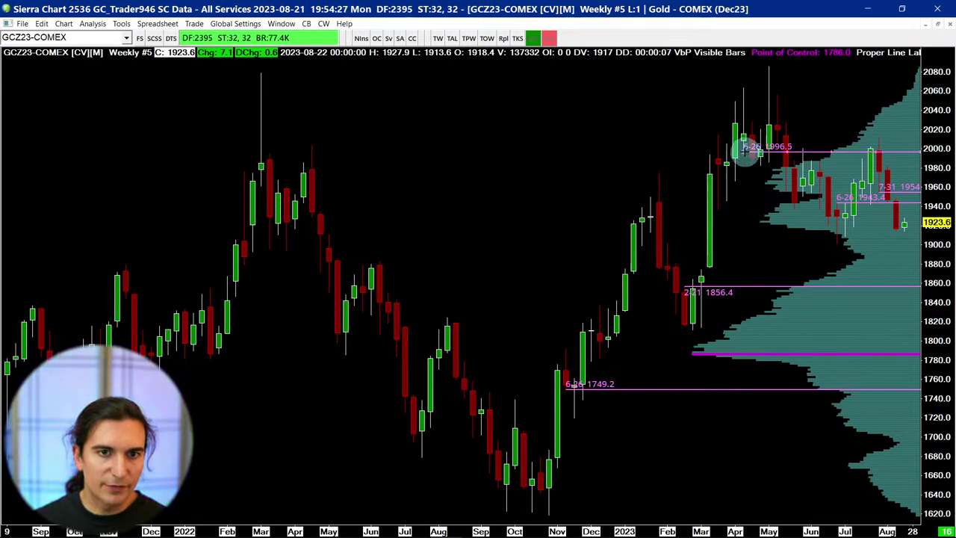
click(778, 144)
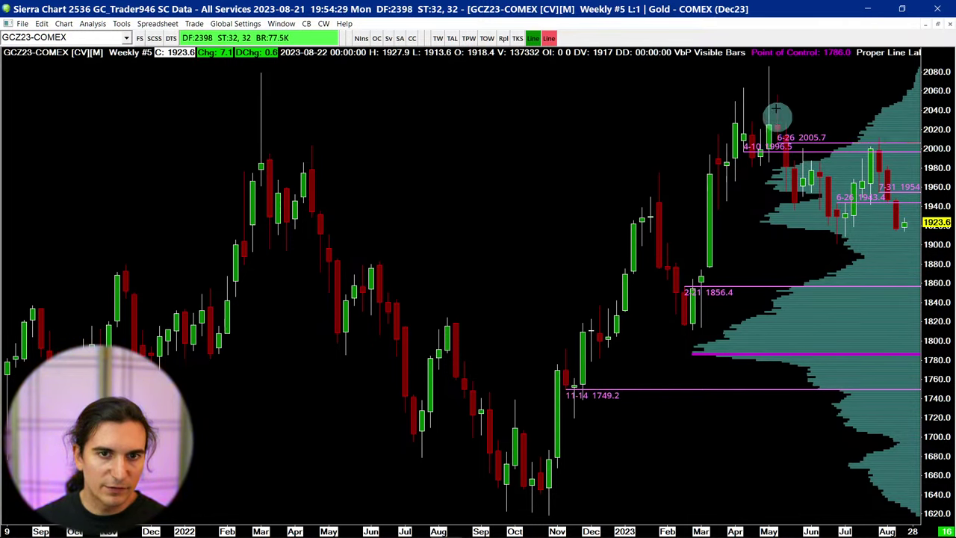
Add a pink horizontal ray from the 5-22 bar at about 1987.9 on the weekly chart.
scroll(704, 106, down, 5)
scroll(688, 114, up, 2)
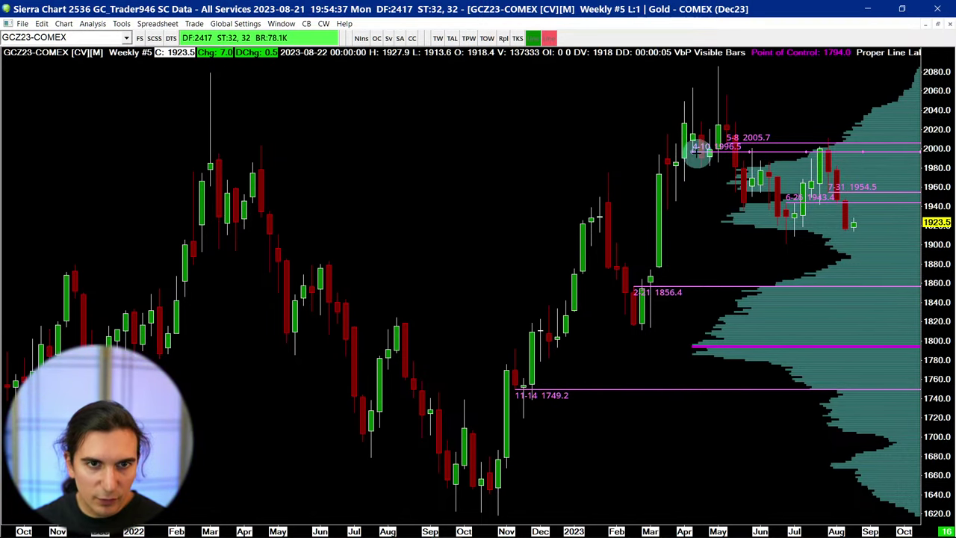
drag(699, 154, 741, 162)
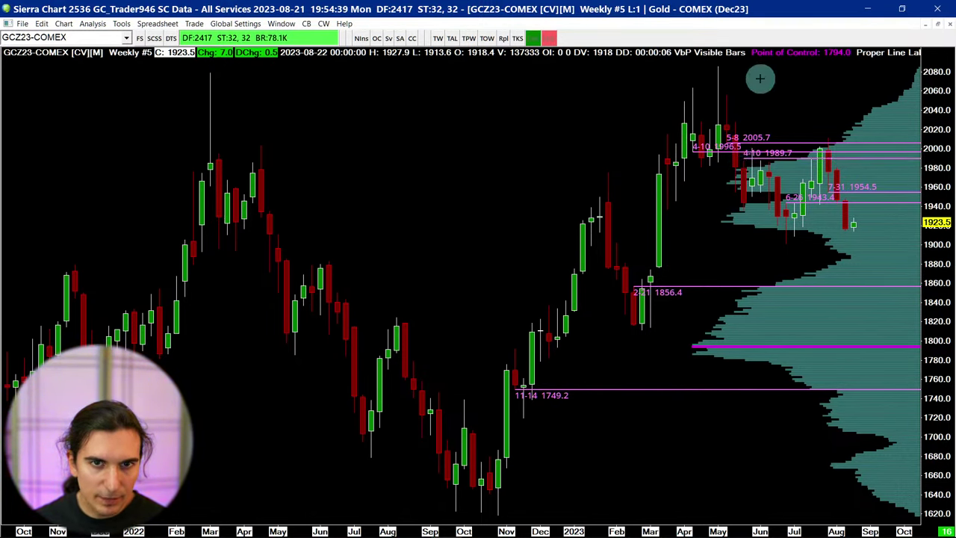
mouse_move(737, 156)
mouse_down()
mouse_move(745, 172)
mouse_move(747, 160)
mouse_move(750, 180)
mouse_move(736, 166)
mouse_move(745, 160)
mouse_up()
key(Delete)
click(750, 177)
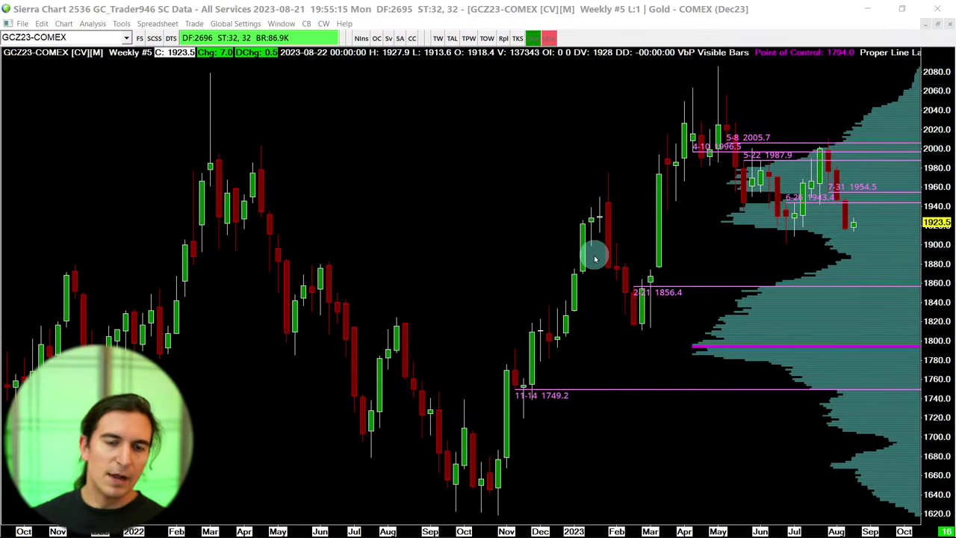
Switch the GCZ23-COMEX chart #5 from weekly back to daily bars, leaving space after the August bars.
click(659, 213)
key(Right)
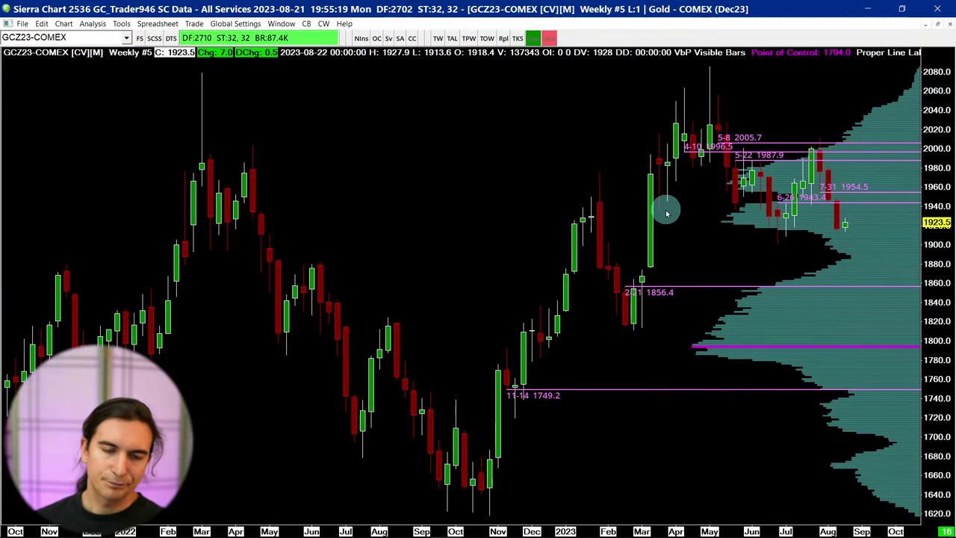
scroll(666, 214, down, 1)
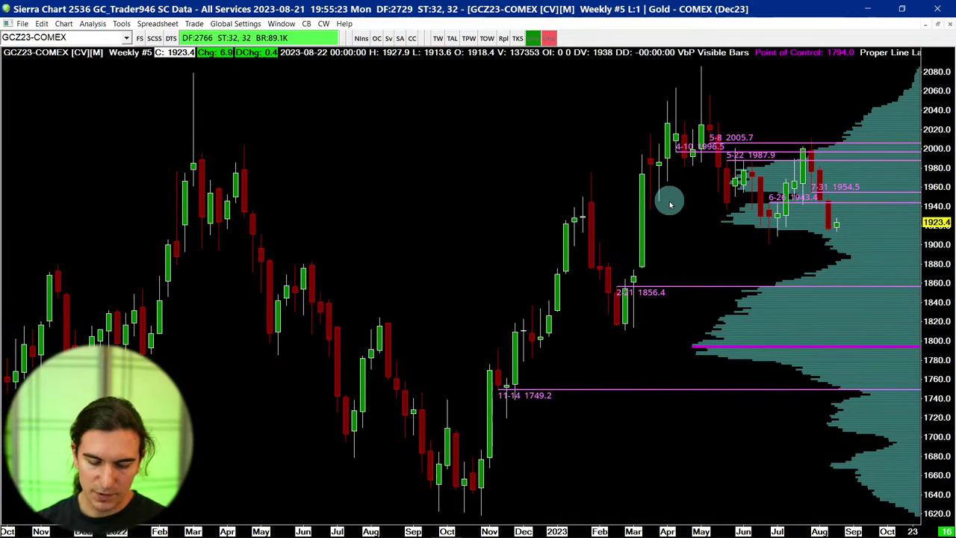
key(d)
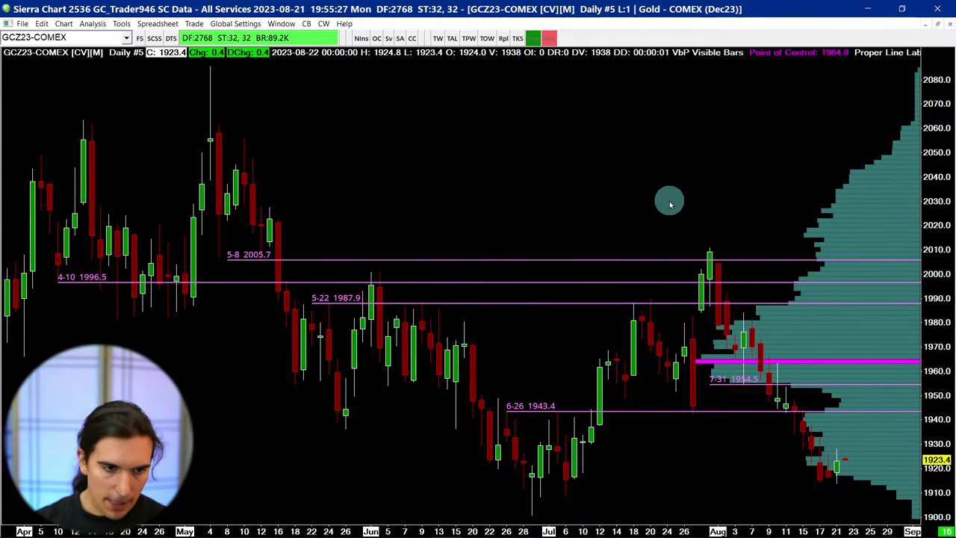
mouse_move(659, 463)
mouse_down()
mouse_move(653, 473)
mouse_move(717, 461)
mouse_move(675, 453)
mouse_up()
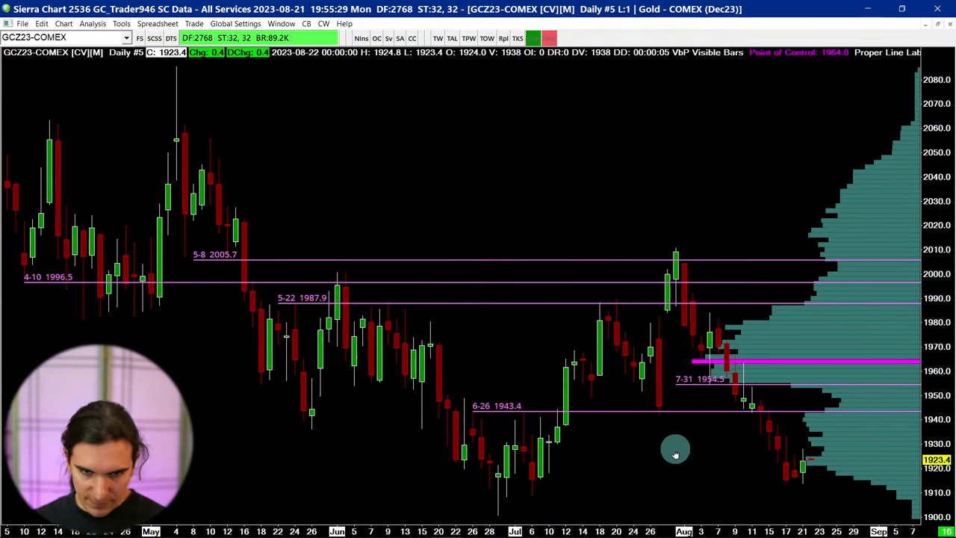
scroll(675, 451, down, 1)
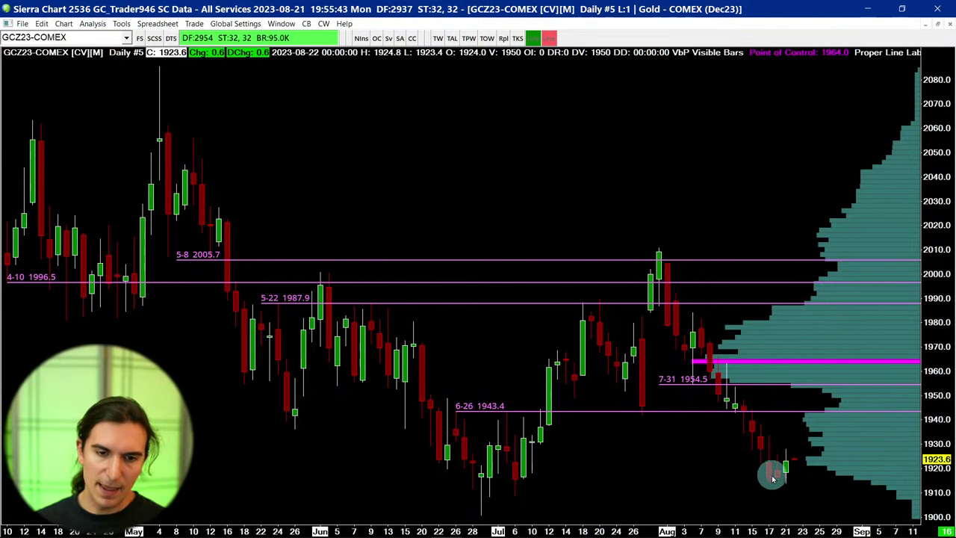
Draw yellow horizontal rays on the daily chart from 8-18 at about 1926.0, 6-29 at 1921.3 and 7-5 at 1922.1.
key(h)
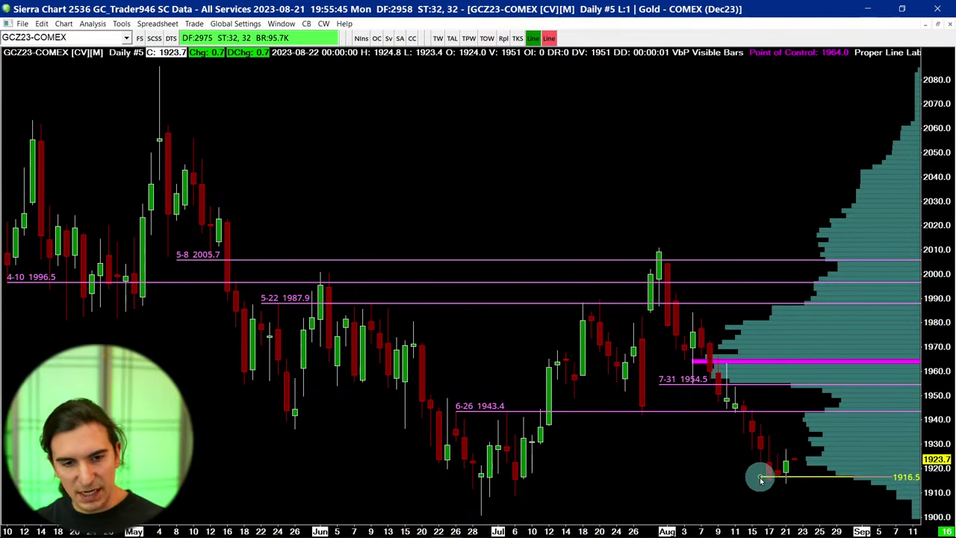
drag(780, 475, 782, 457)
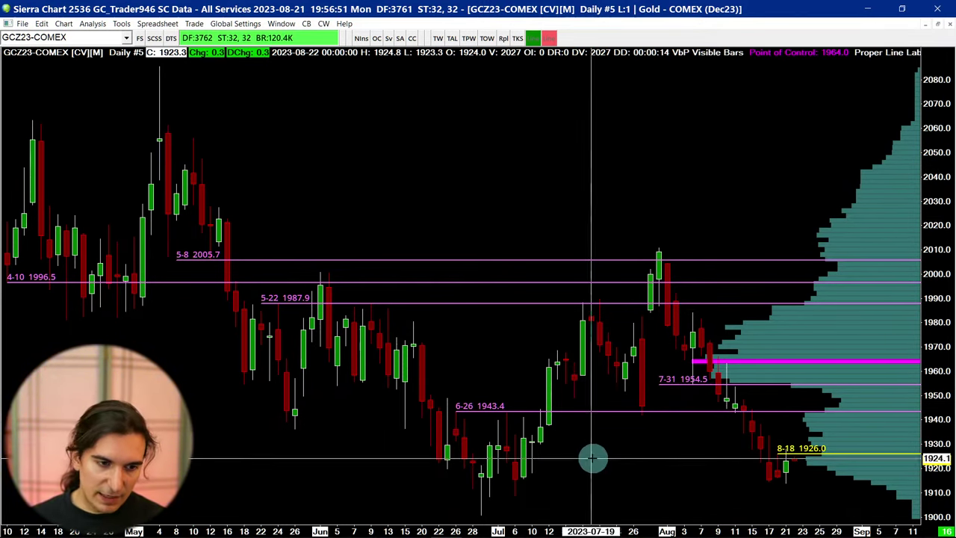
key(h)
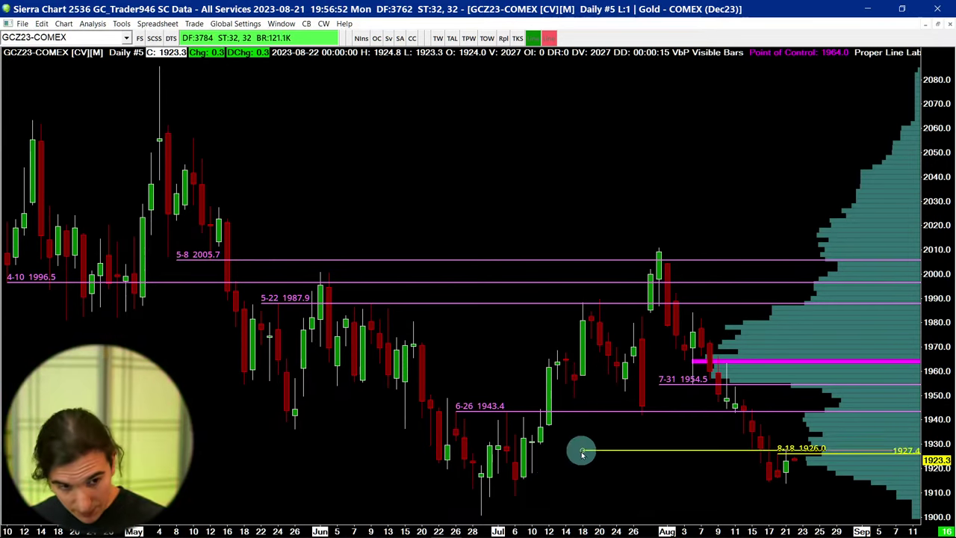
click(480, 464)
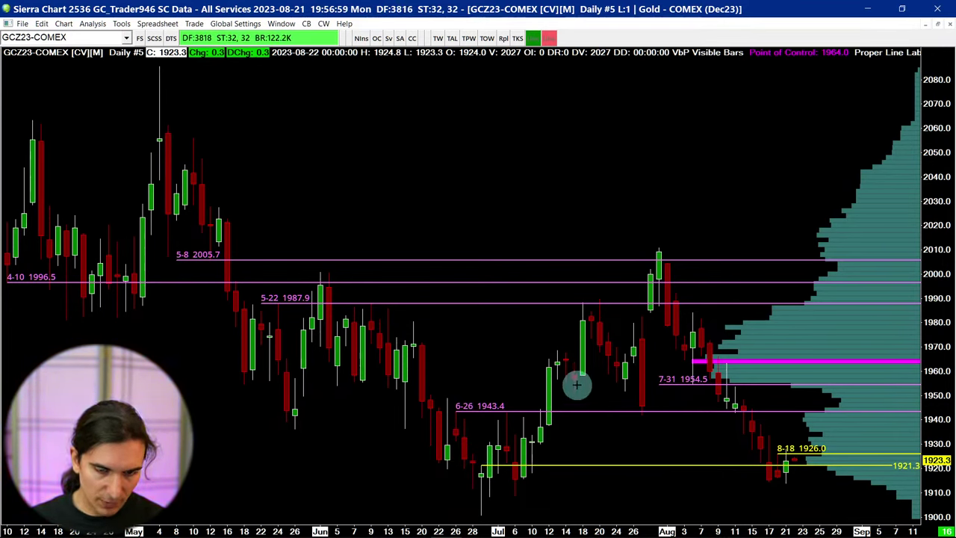
drag(483, 464, 513, 468)
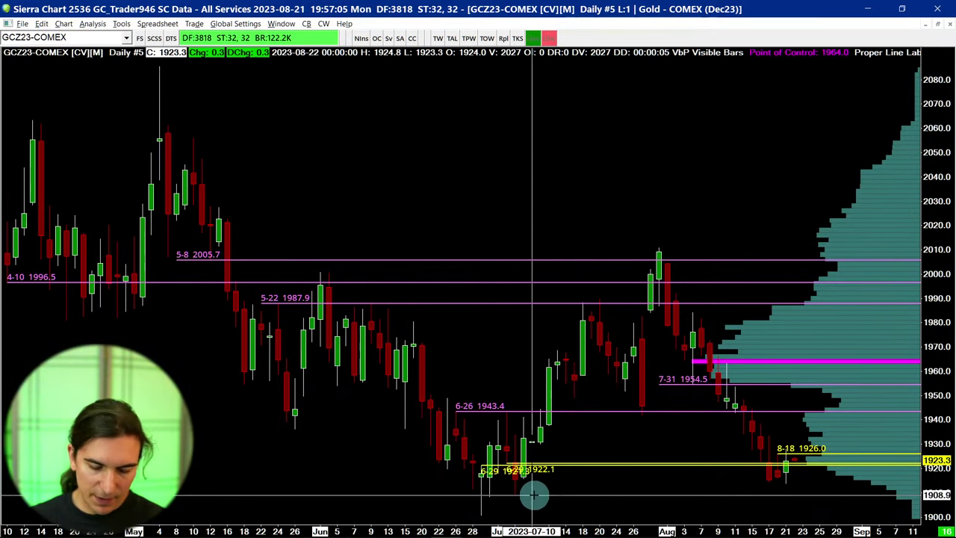
Add cyan horizontal rays at the daily lows, from 6-29 at about 1900.6 and from 7-6 at about 1908.5.
key(ctrl+h)
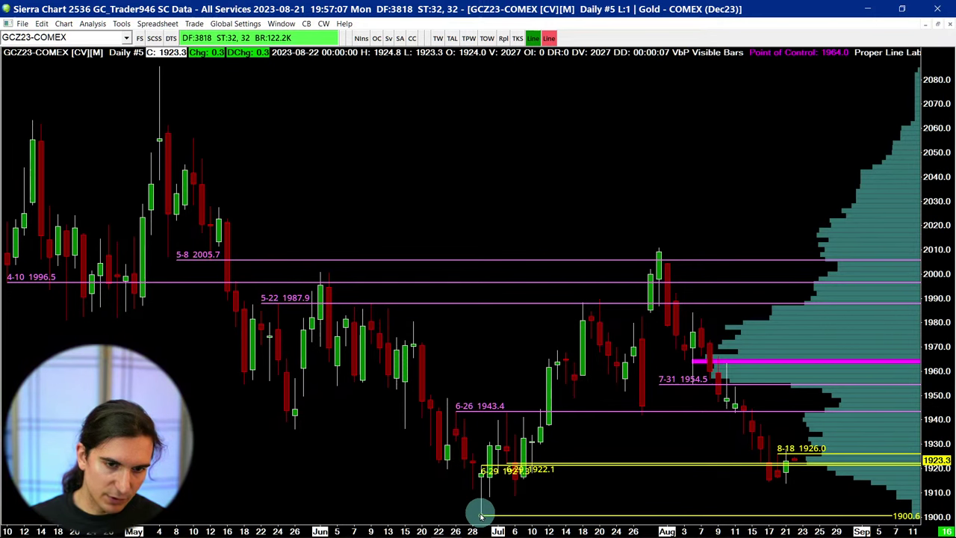
click(481, 515)
key(2)
key(3)
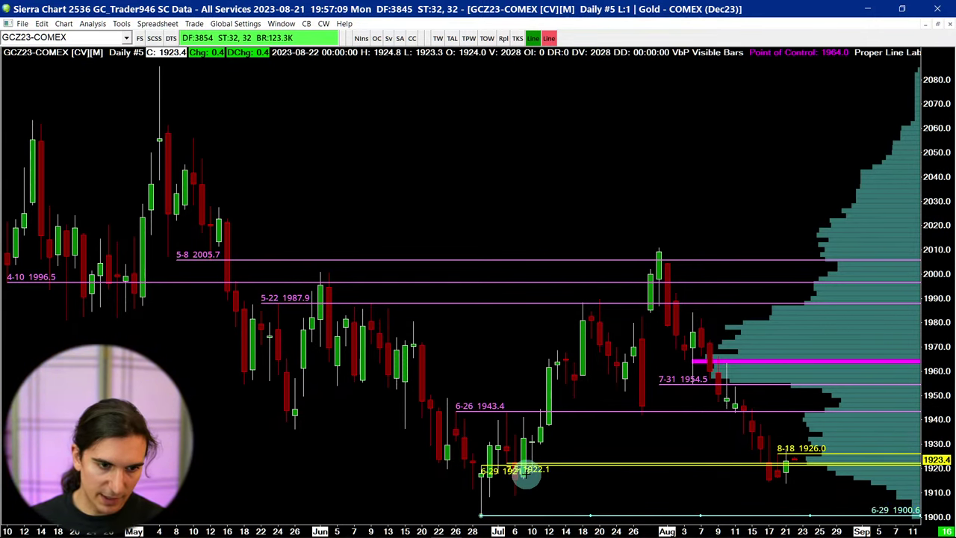
key(4)
drag(485, 515, 517, 501)
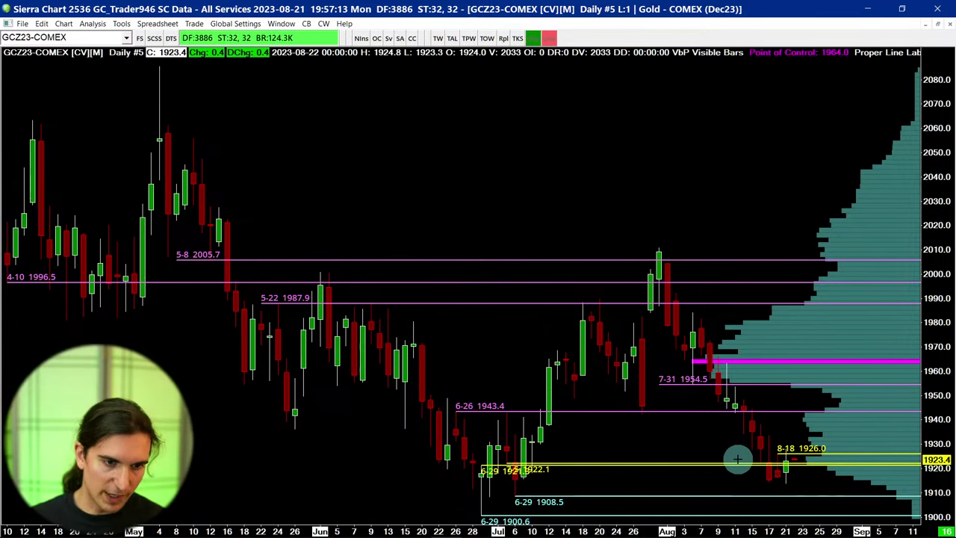
Return to the tiled chart layout and maximize the GCZ23-COMEX 15 Min chart #4, showing the sessions from 8-17 to 8-21.
key(Right)
key(Down)
key(Down)
key(Down)
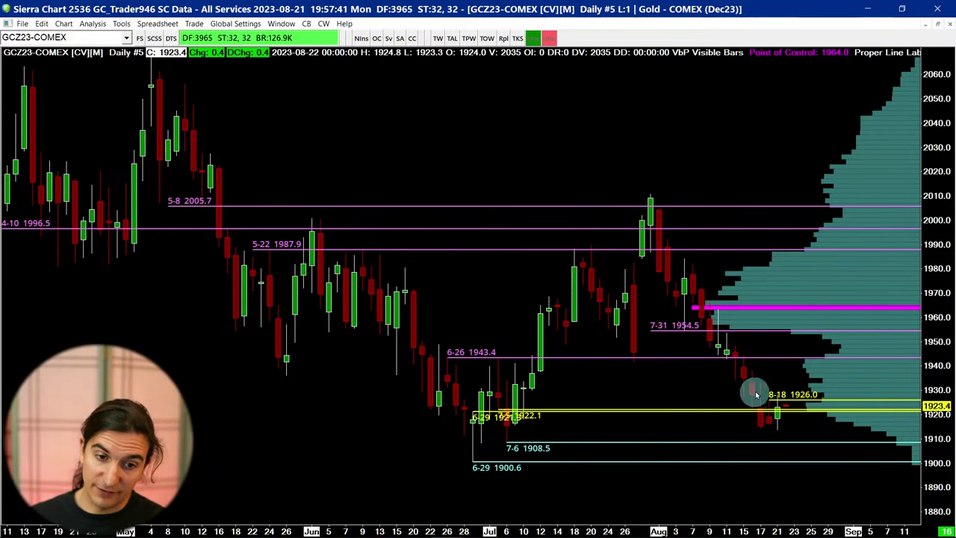
drag(778, 423, 769, 343)
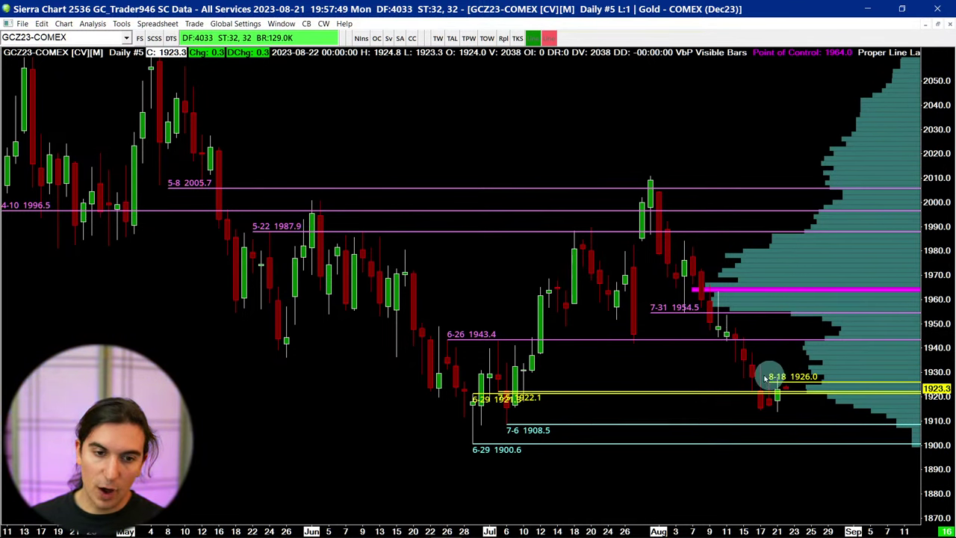
double_click(704, 415)
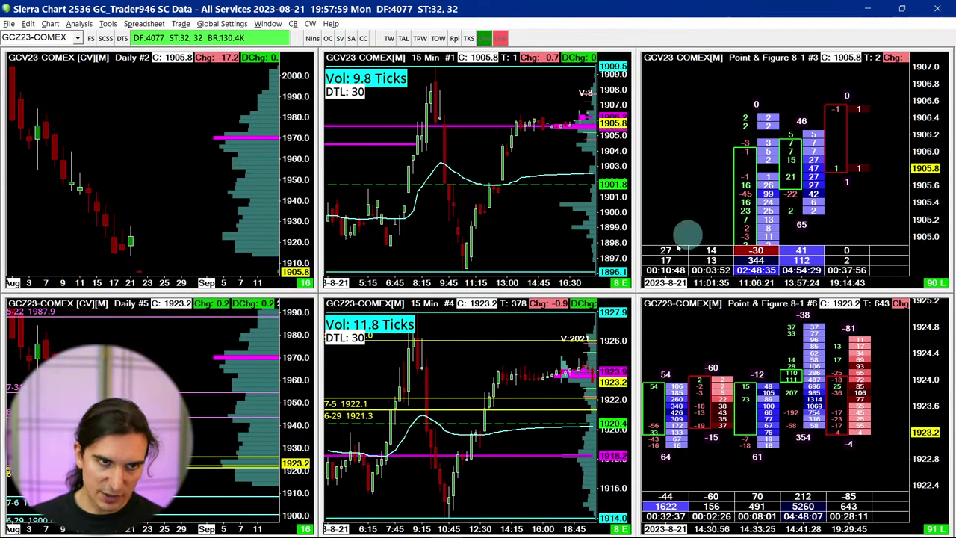
double_click(484, 473)
scroll(672, 411, down, 10)
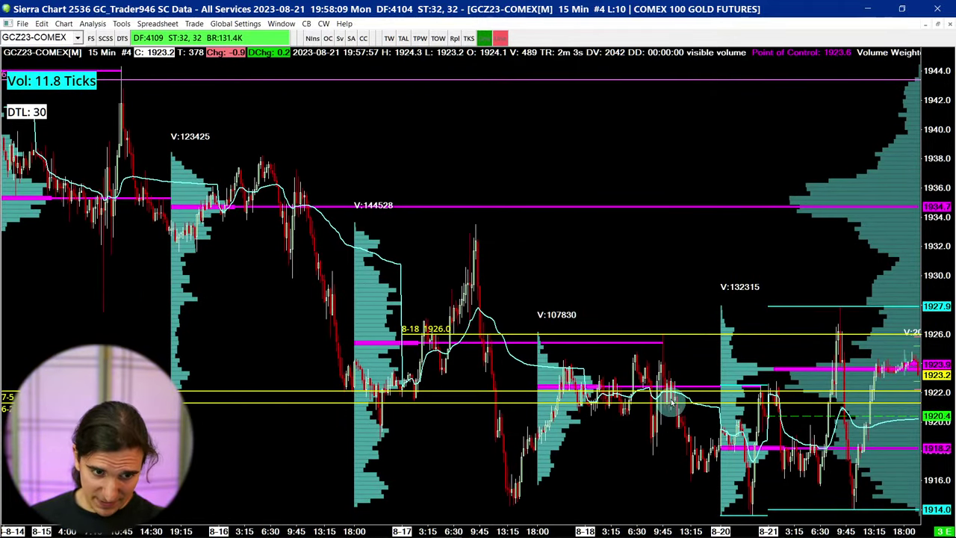
scroll(661, 315, up, 5)
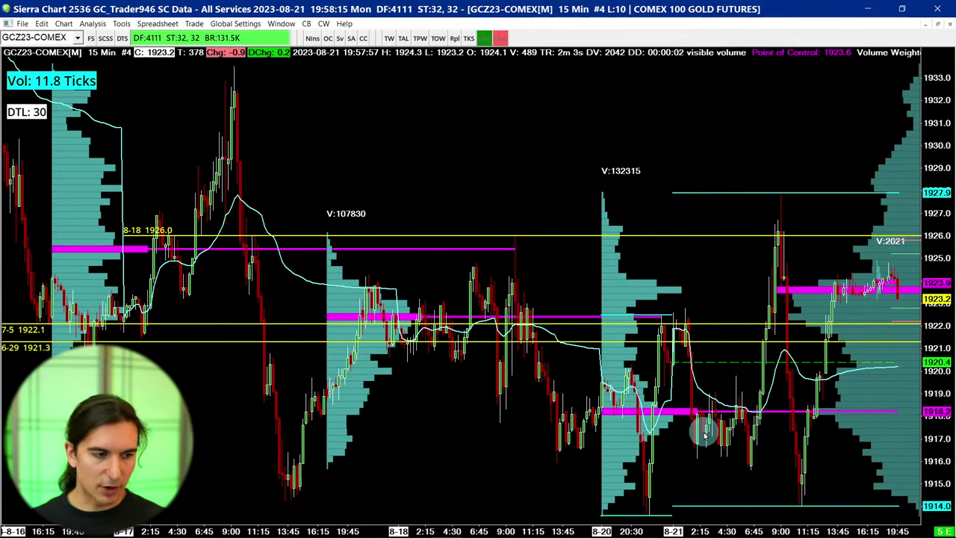
Draw a salmon horizontal ray on the 15-minute chart near the 8-20 low at about 1915.9.
key(ctrl+h)
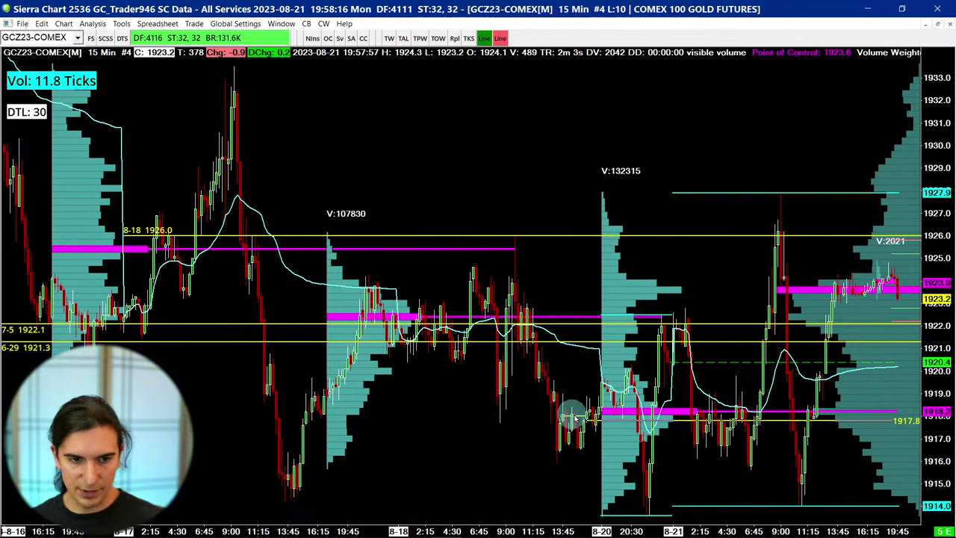
click(646, 464)
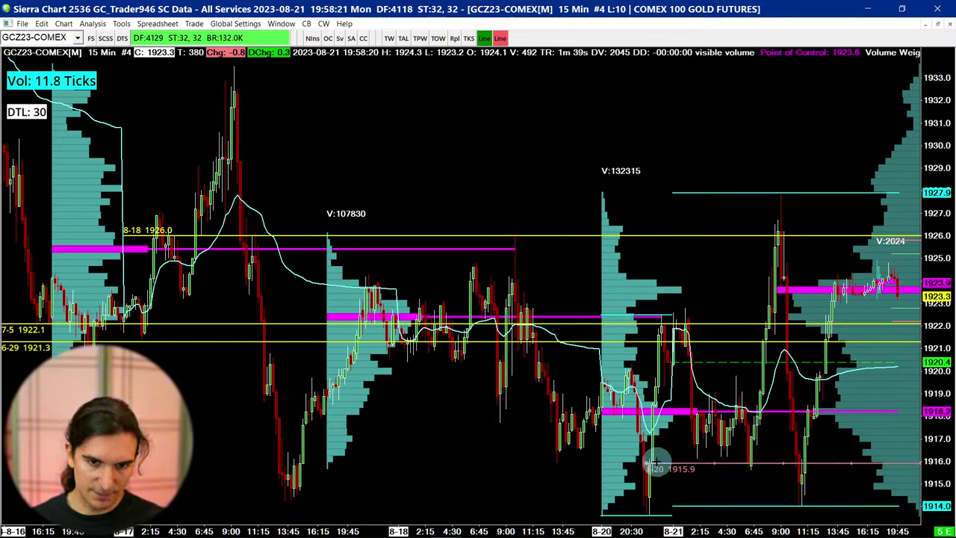
click(681, 461)
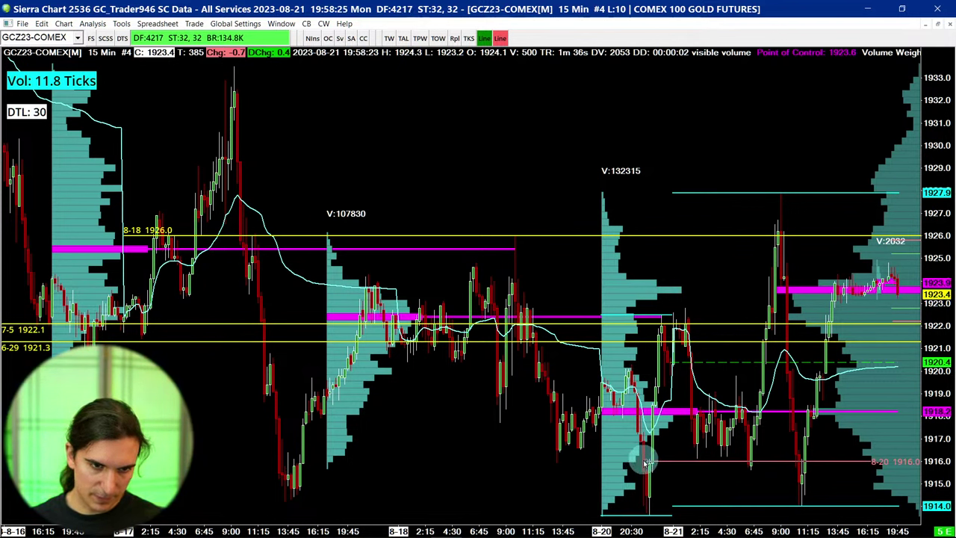
click(645, 463)
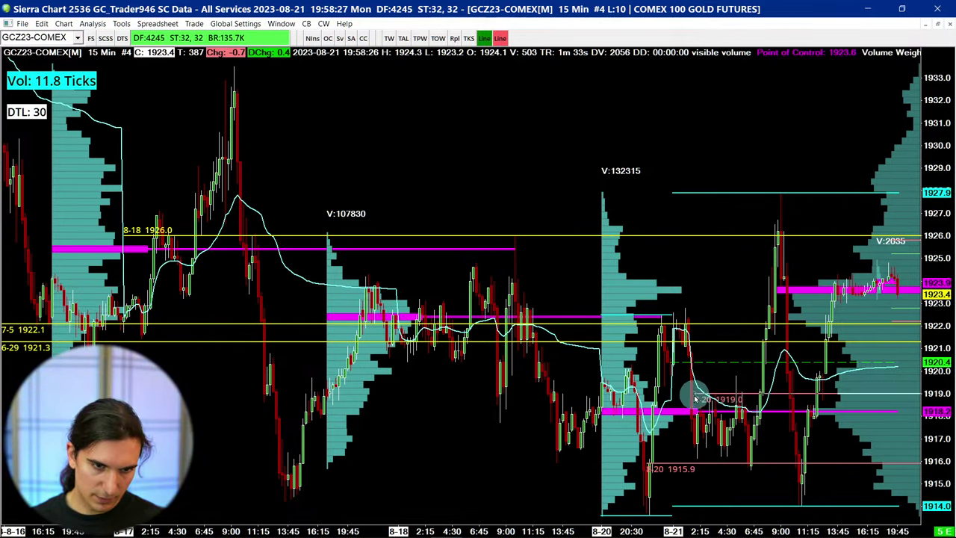
Add green horizontal rays from the 8-21 session bars at about 1916.1, 1919.1 and 1924.6.
drag(695, 399, 802, 463)
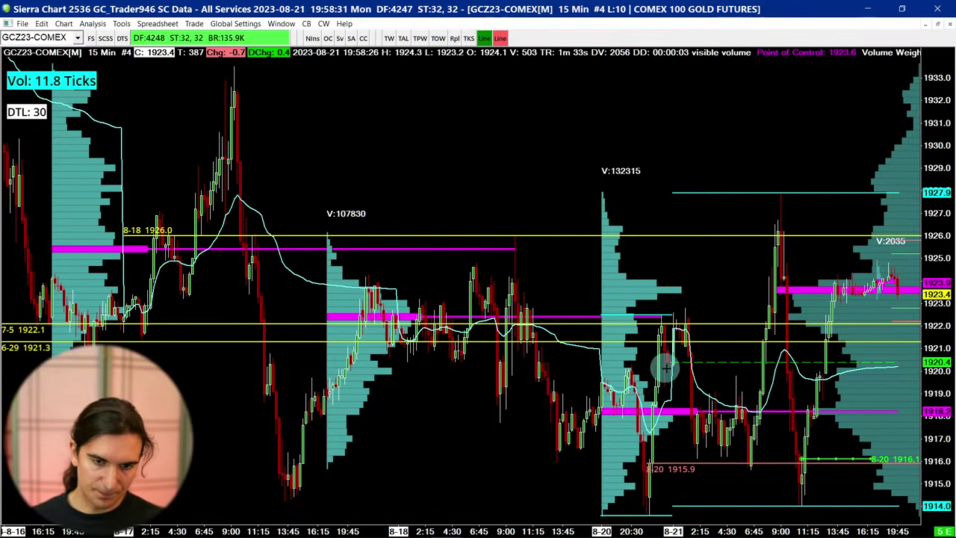
scroll(676, 347, down, 4)
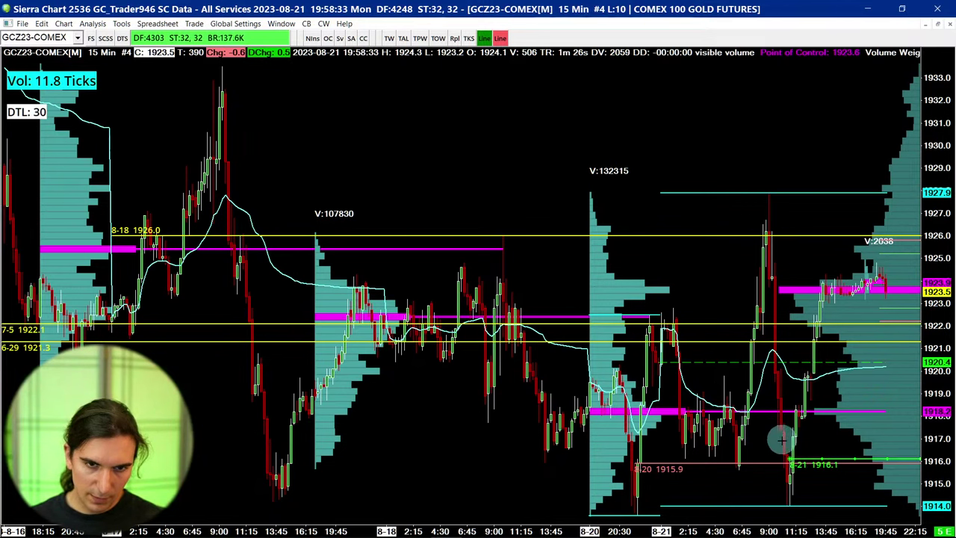
drag(790, 457, 807, 381)
drag(796, 304, 767, 266)
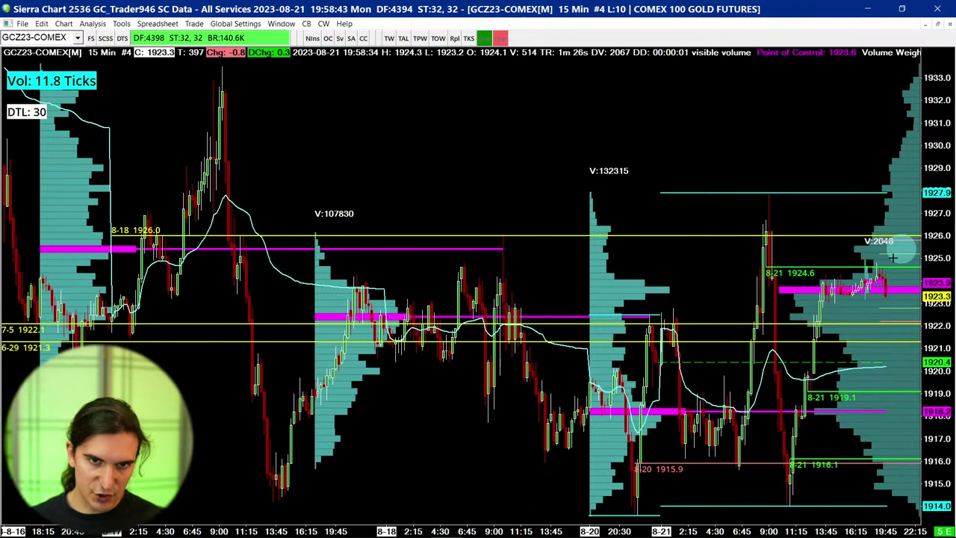
Change the 8-21 ray at 1924.6 from green to salmon.
scroll(814, 240, up, 5)
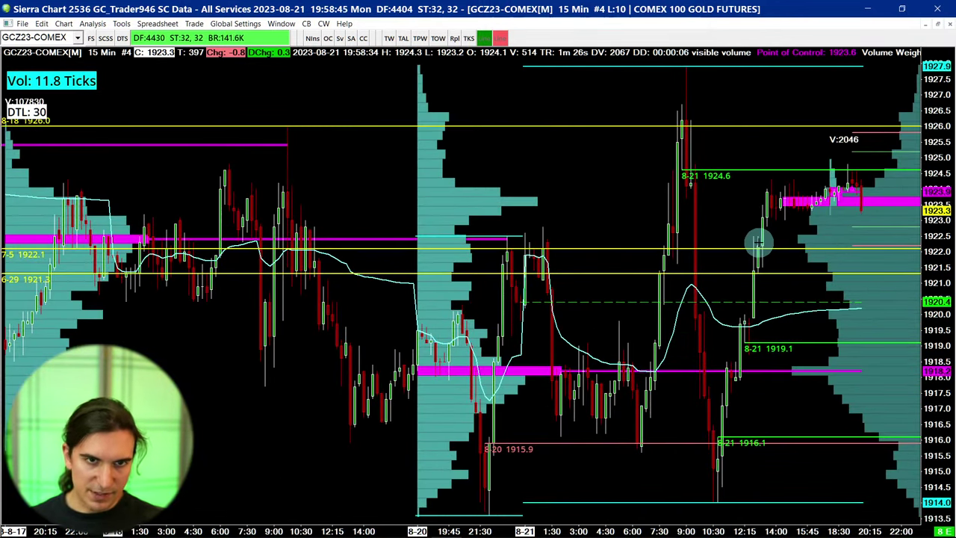
click(713, 172)
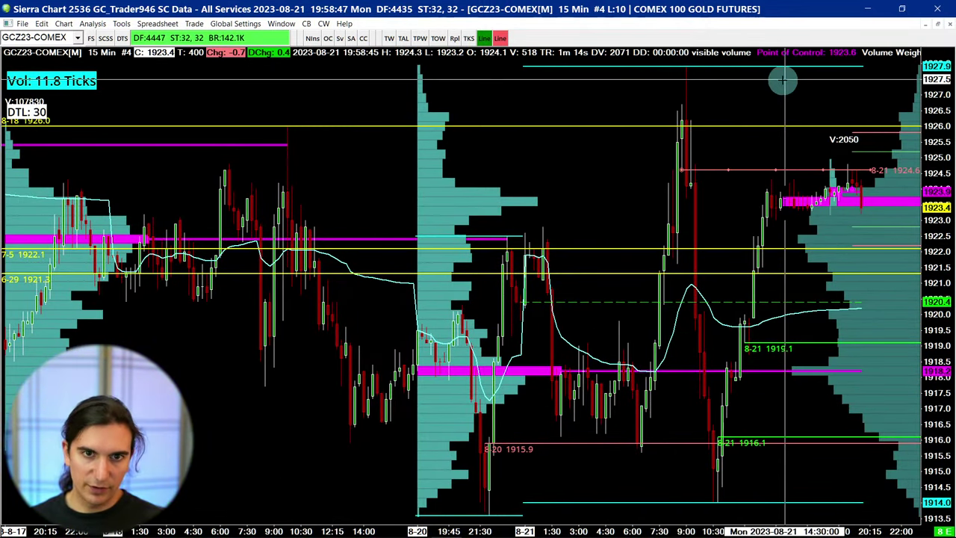
click(850, 172)
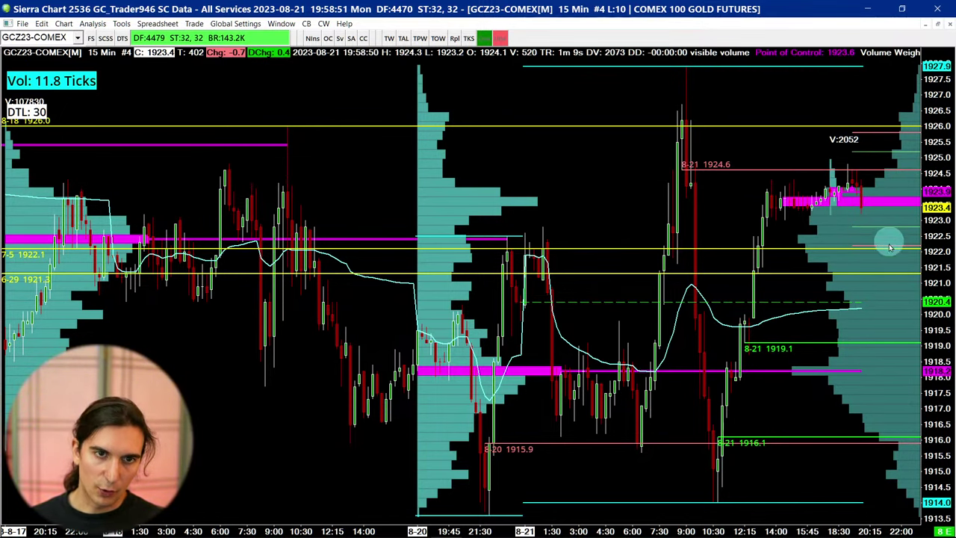
Draw a green horizontal ray from the 8-17 high area at about 1931.1 on the 15-minute chart.
scroll(707, 162, down, 3)
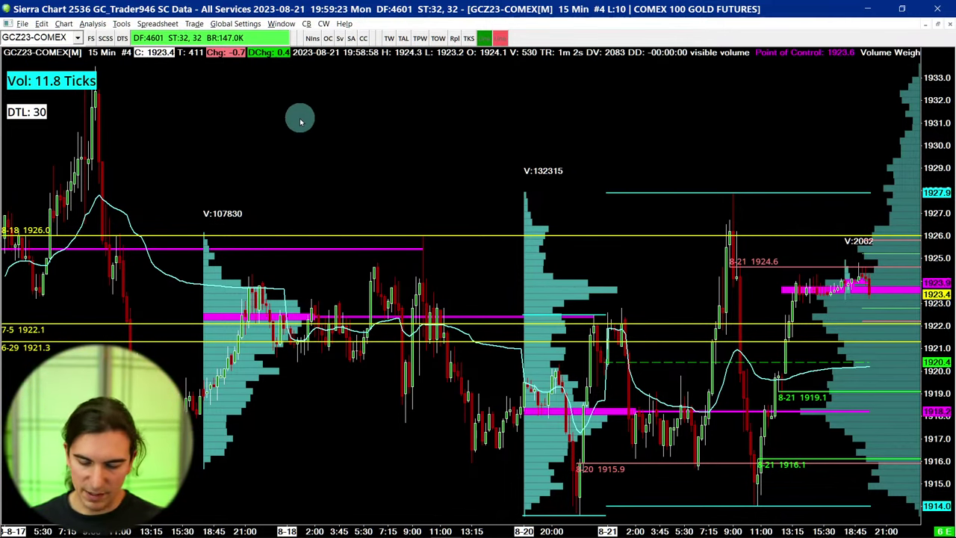
key(h)
drag(95, 127, 154, 121)
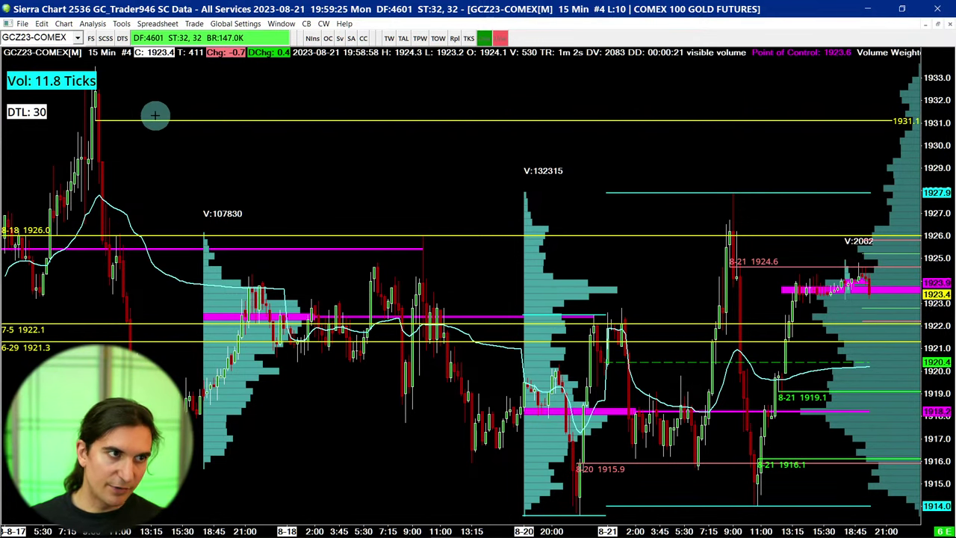
key(2)
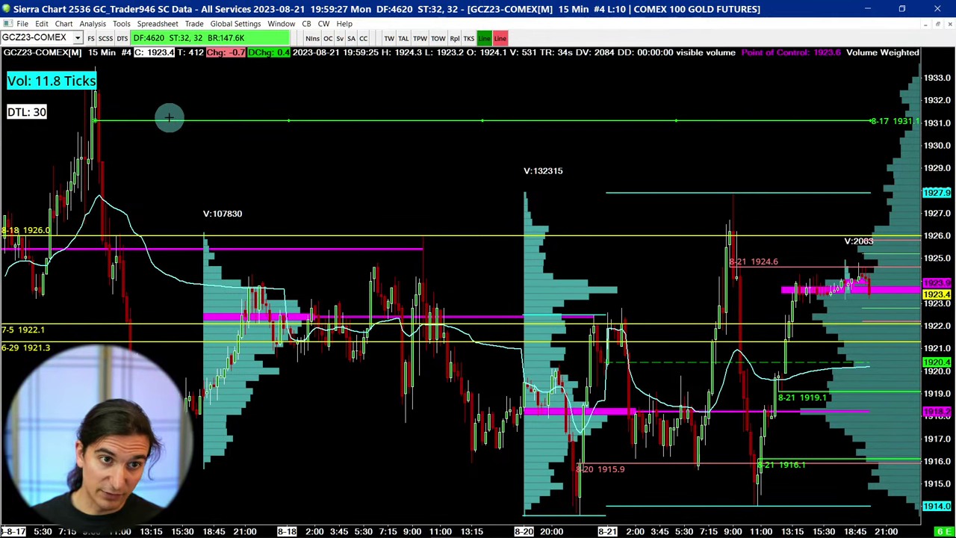
scroll(767, 166, down, 1)
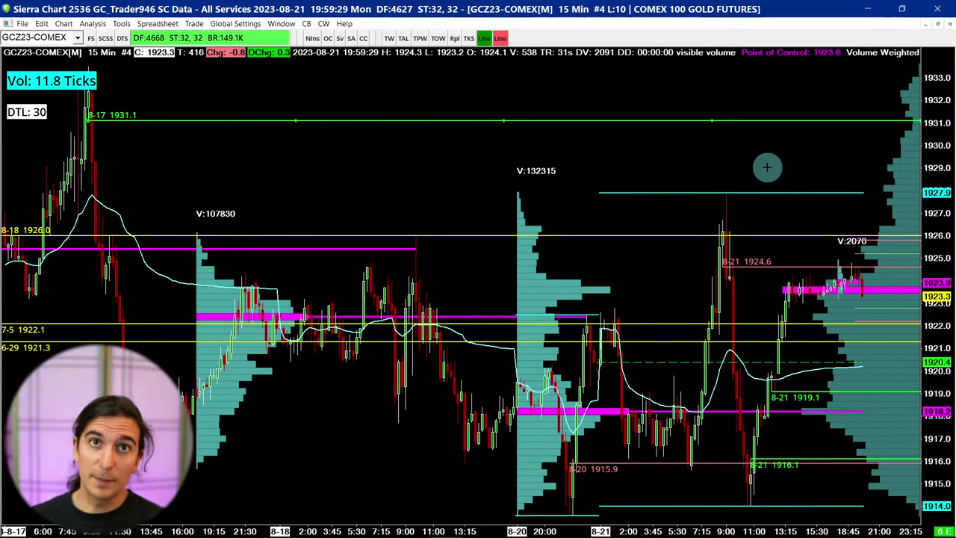
key(Escape)
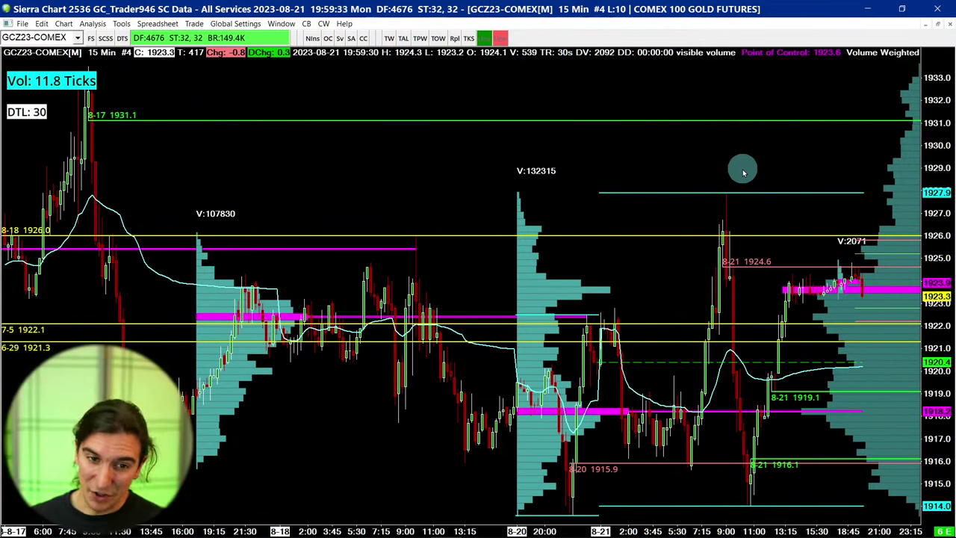
Widen the 15-minute chart's visible range, and restore the tiled layout of all six gold charts.
key(Down)
key(Down)
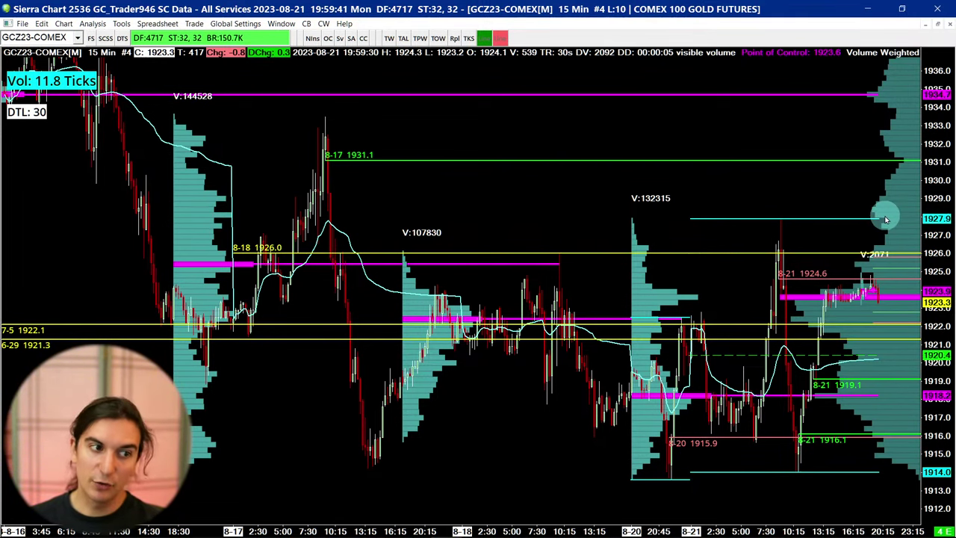
key(ctrl+F5)
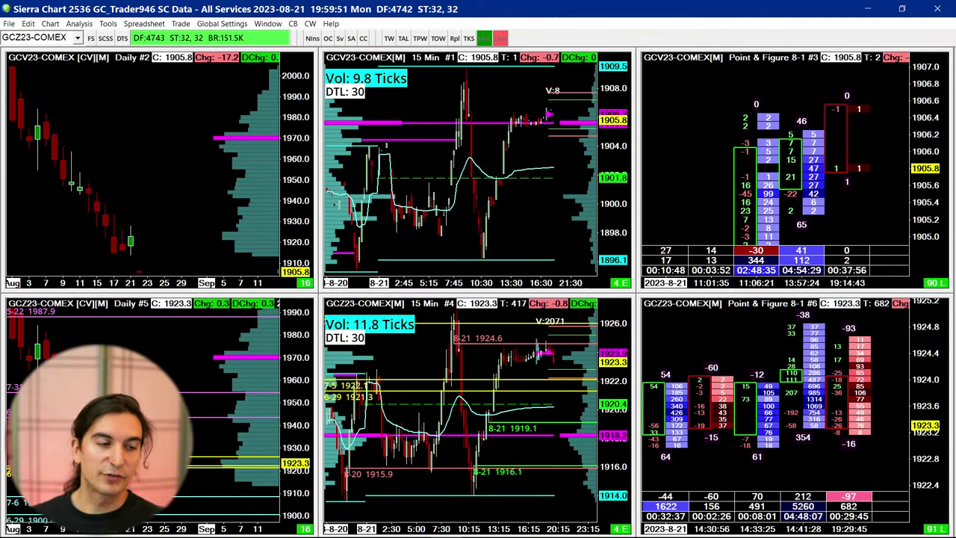
Examine the marked levels on the enlarged GCZ23-COMEX daily chart, and return to the tiled layout of all gold charts.
double_click(171, 346)
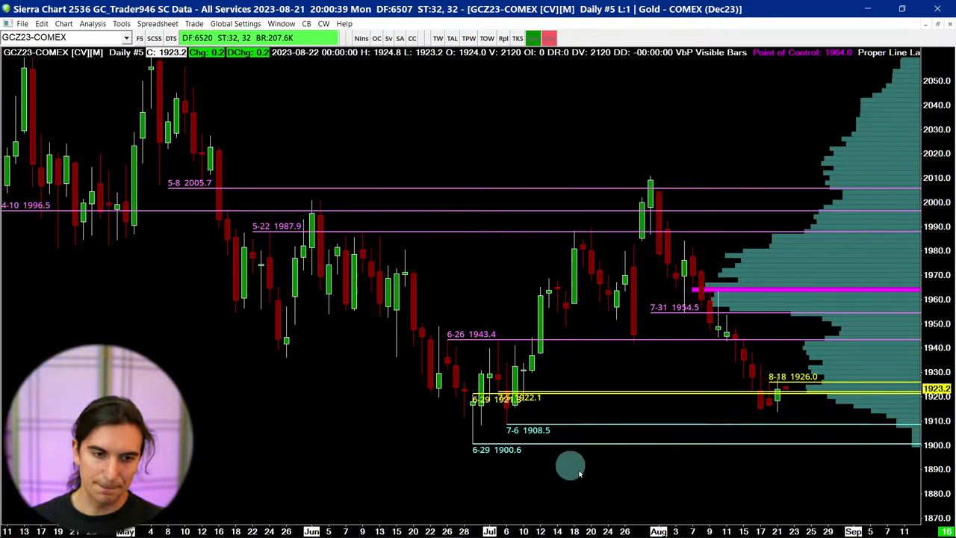
double_click(302, 451)
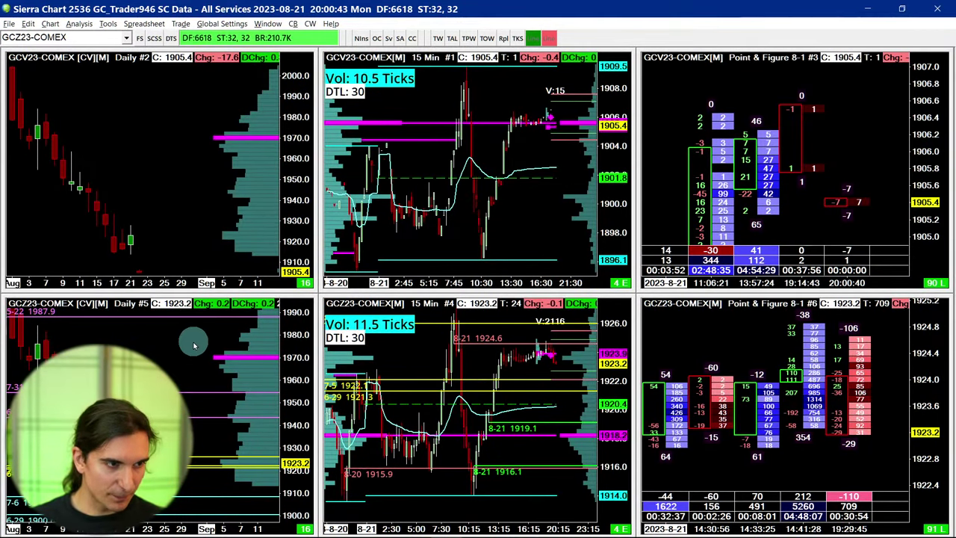
key(ctrl+Tab)
key(ctrl+Tab)
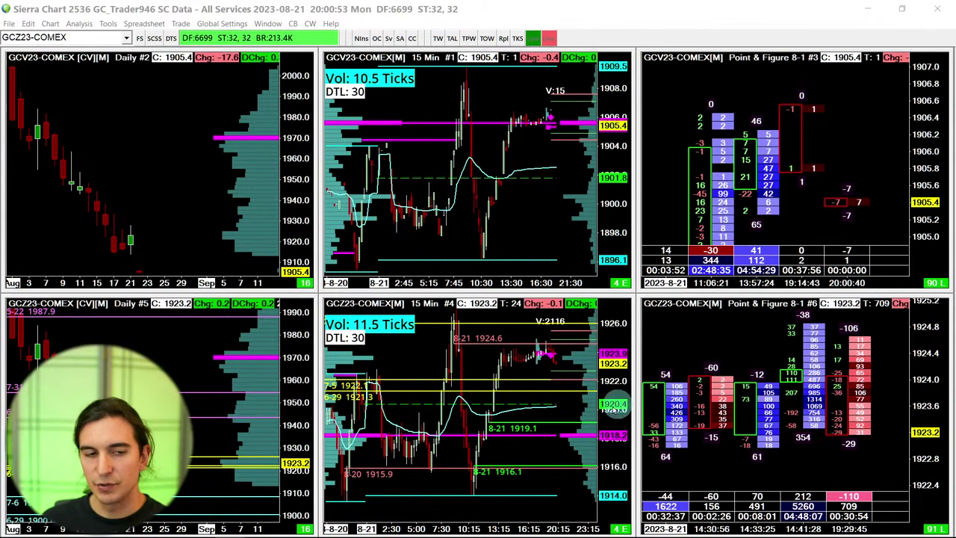
click(490, 357)
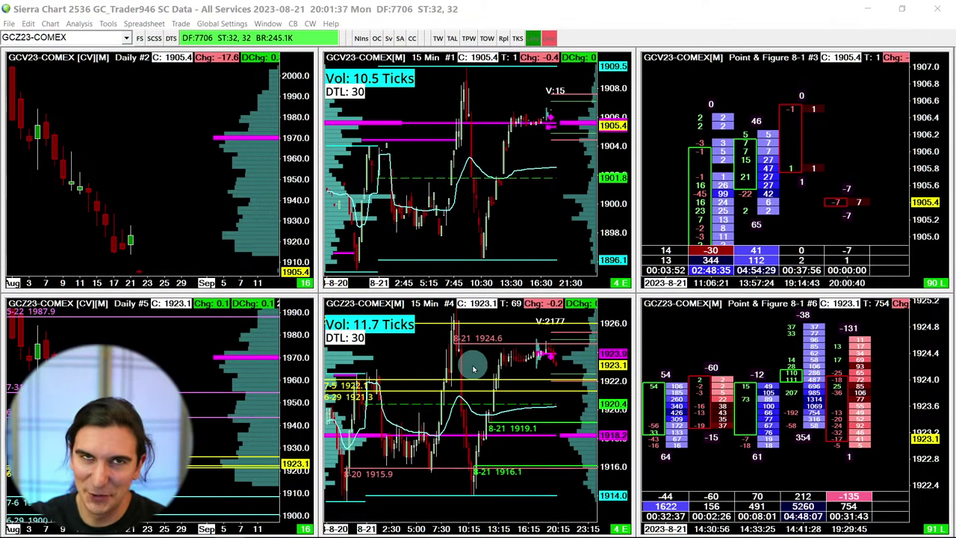
click(482, 374)
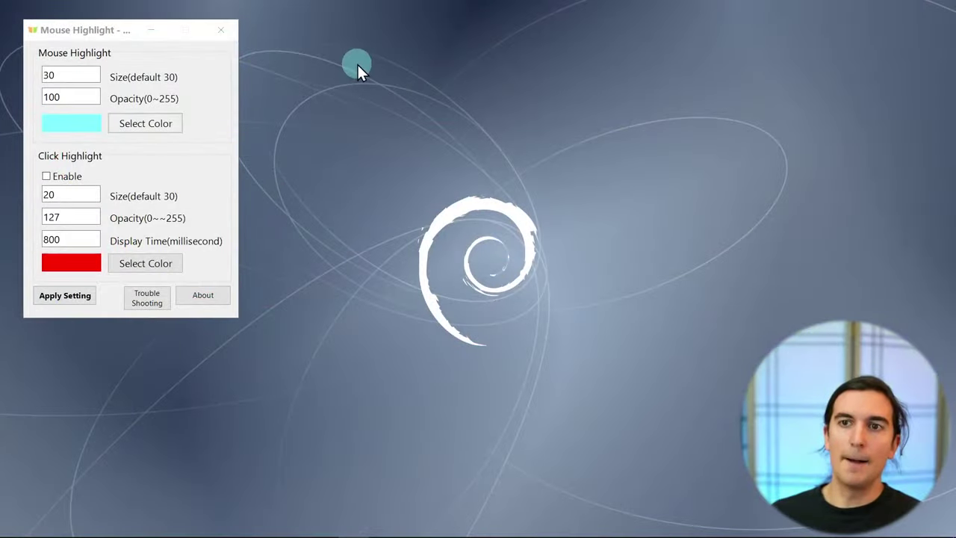
Minimize the mouse highlighter, launch the separate Sierra Chart instance sc1 from the desktop, and dismiss its startup notification.
click(152, 29)
right_click(203, 430)
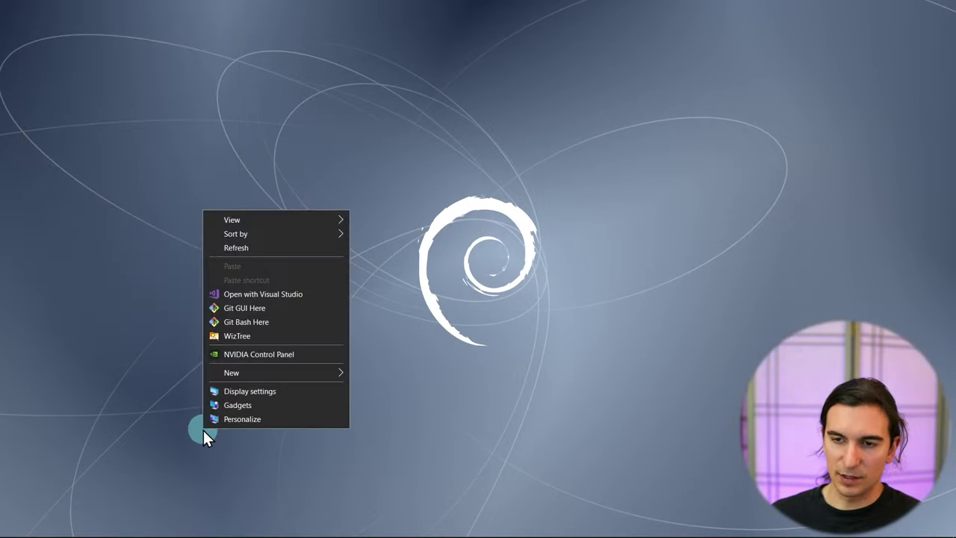
click(178, 395)
key(super)
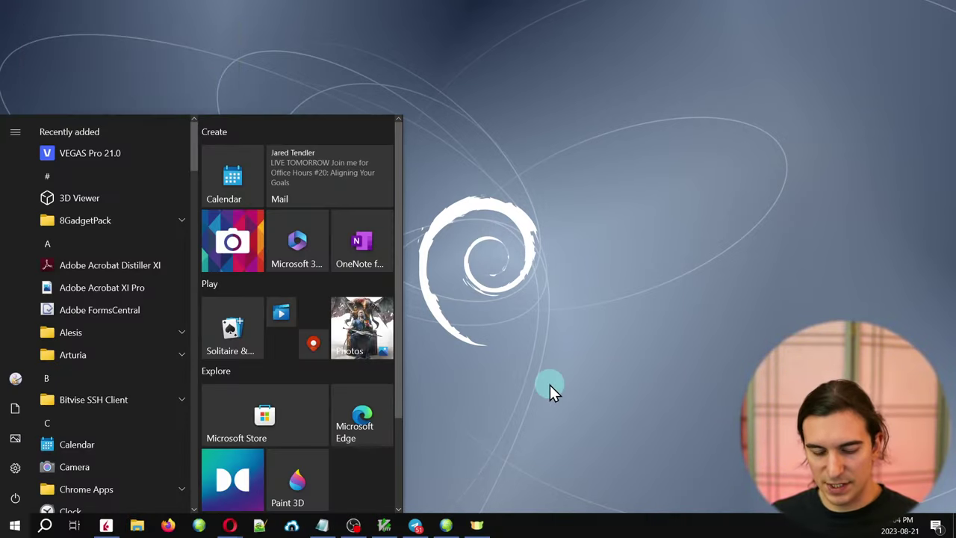
text(sc1)
key(Return)
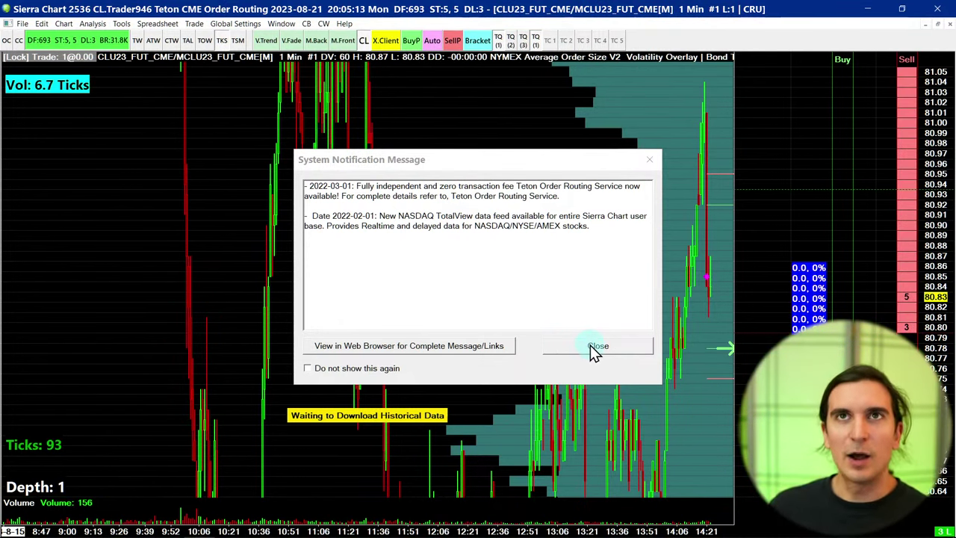
click(594, 346)
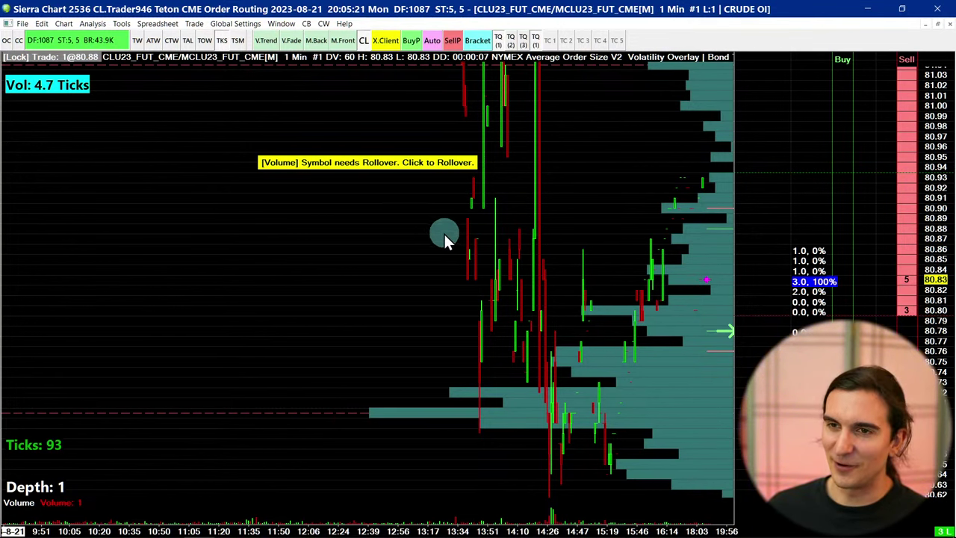
Restore the tiled crude oil charts and duplicate all of them to a new chartbook, with switching to that chartbook enabled.
double_click(485, 221)
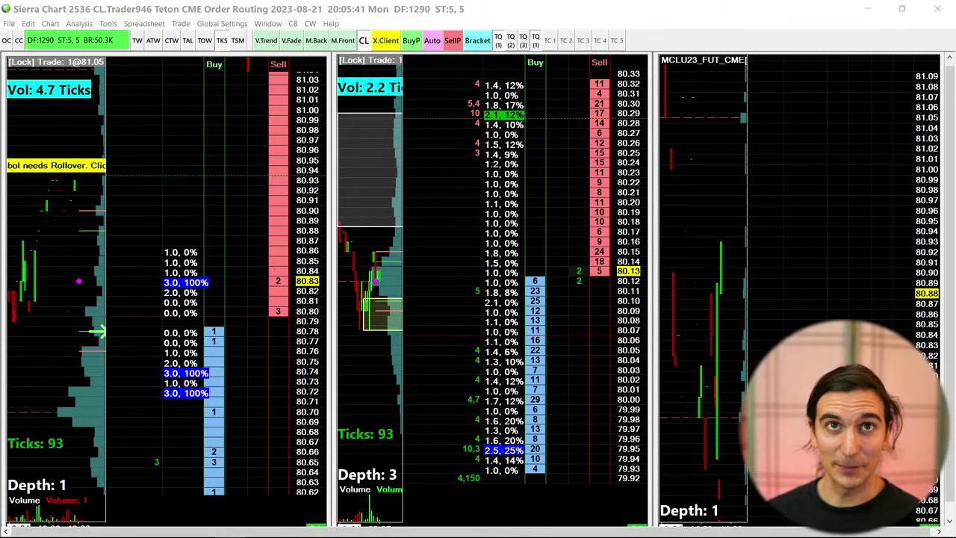
click(43, 250)
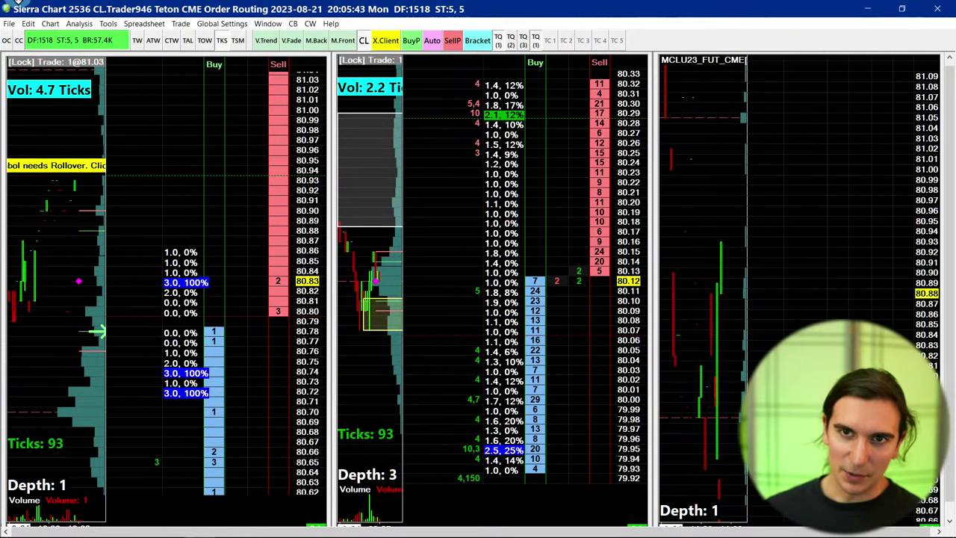
click(50, 23)
click(78, 23)
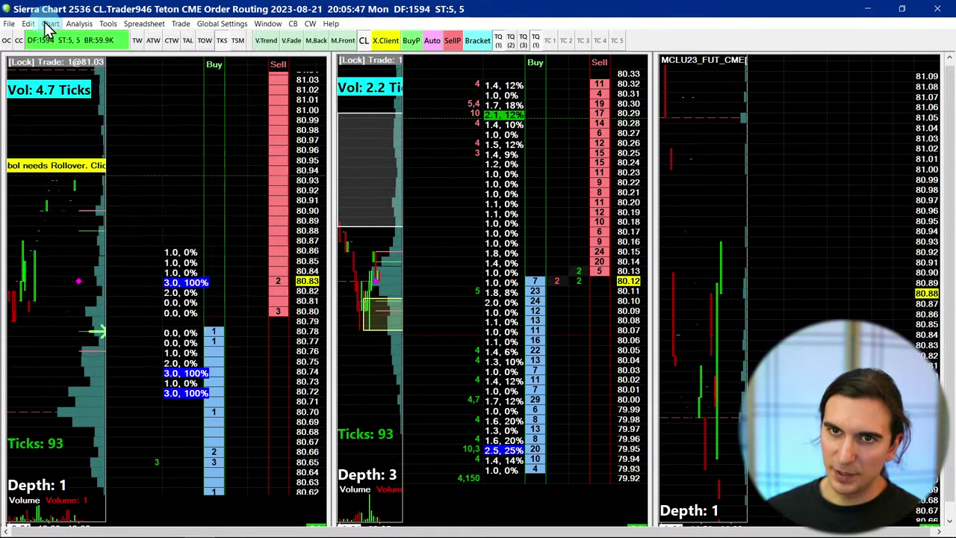
click(50, 23)
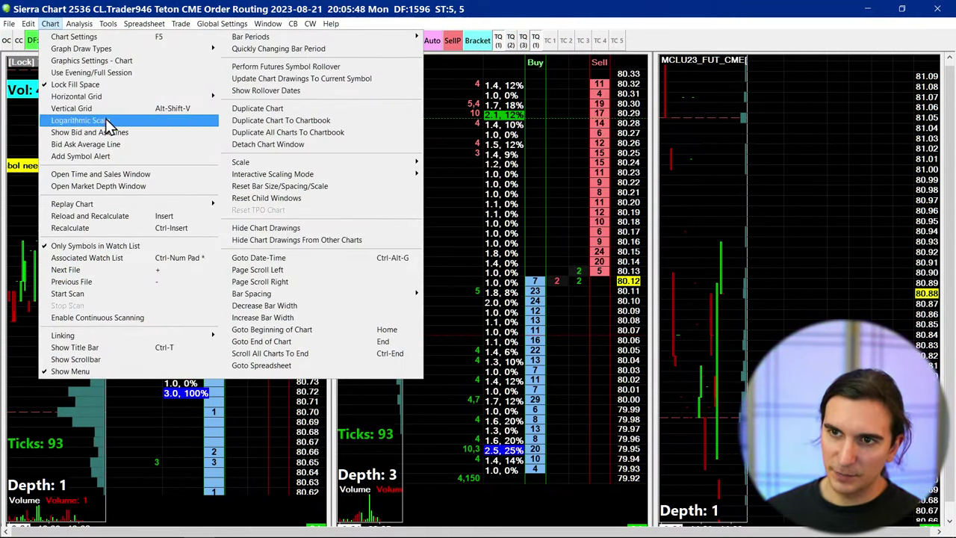
click(257, 132)
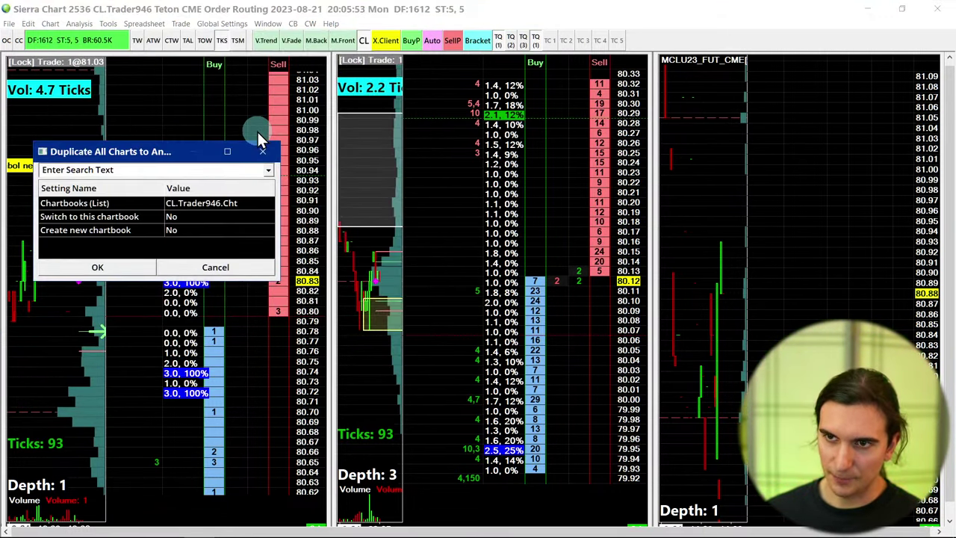
click(182, 220)
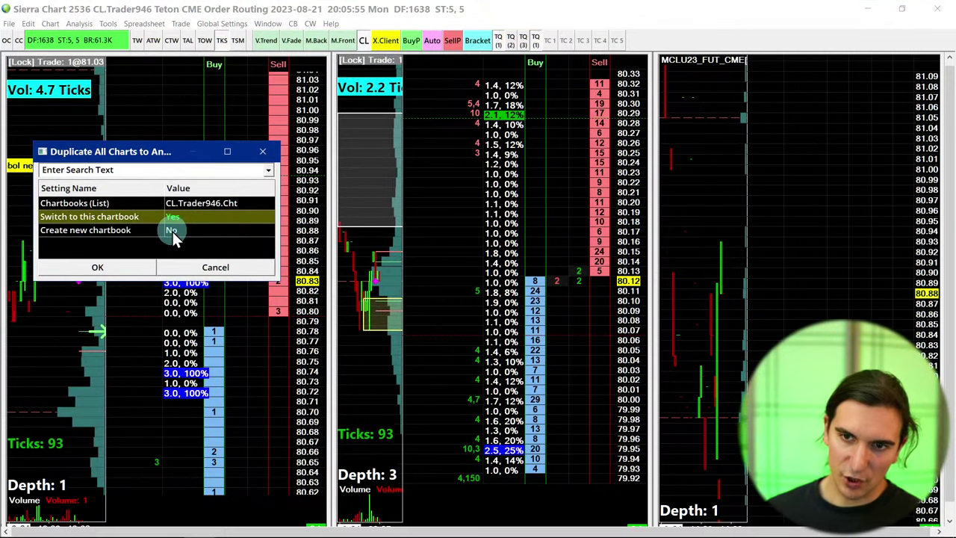
click(172, 232)
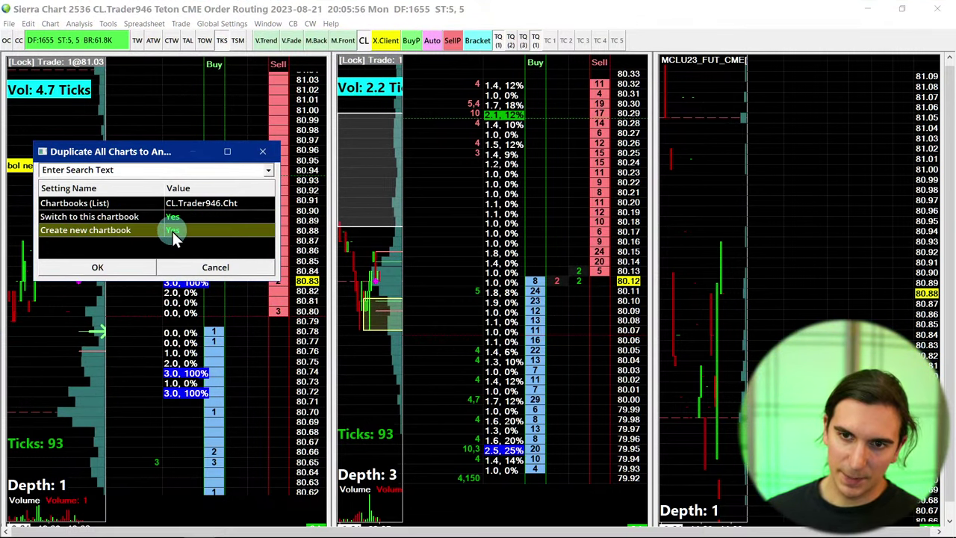
click(110, 270)
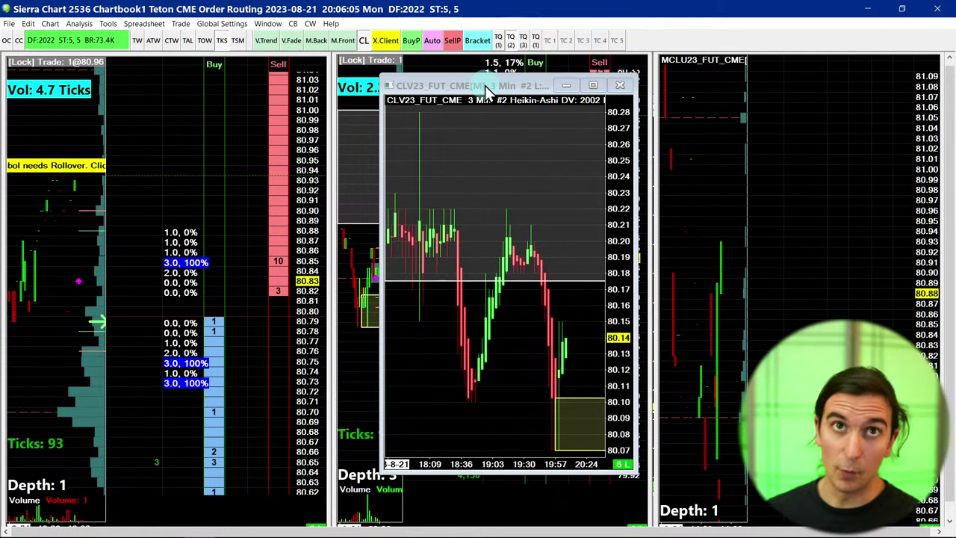
Set the symbol of the floating 3-minute Heikin-Ashi chart to GCZ23_FUT_CME, and minimize that chart window.
drag(485, 89, 427, 84)
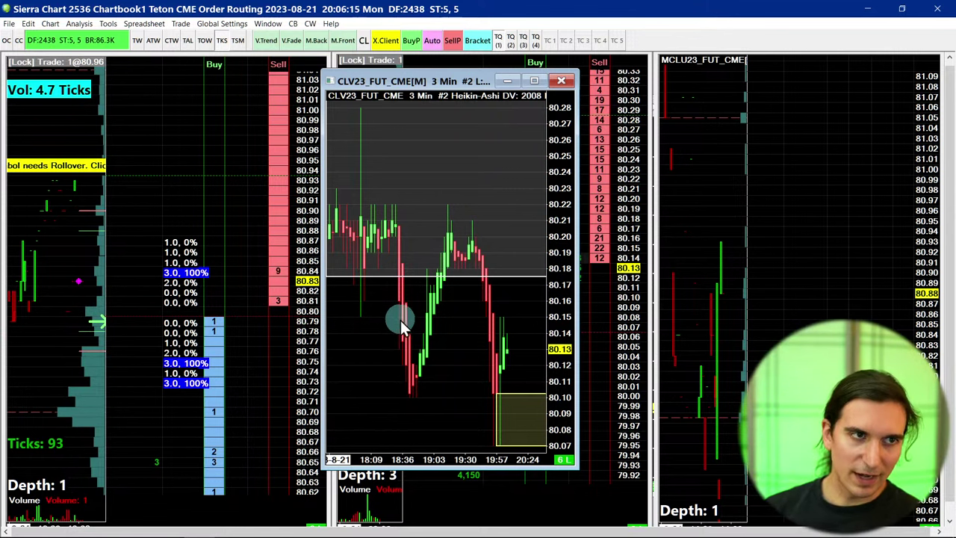
key(F5)
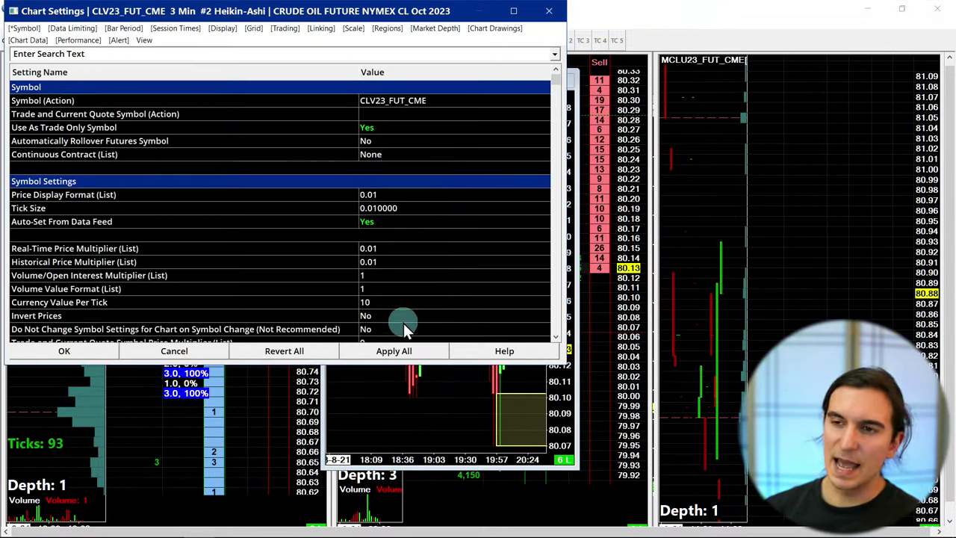
click(385, 101)
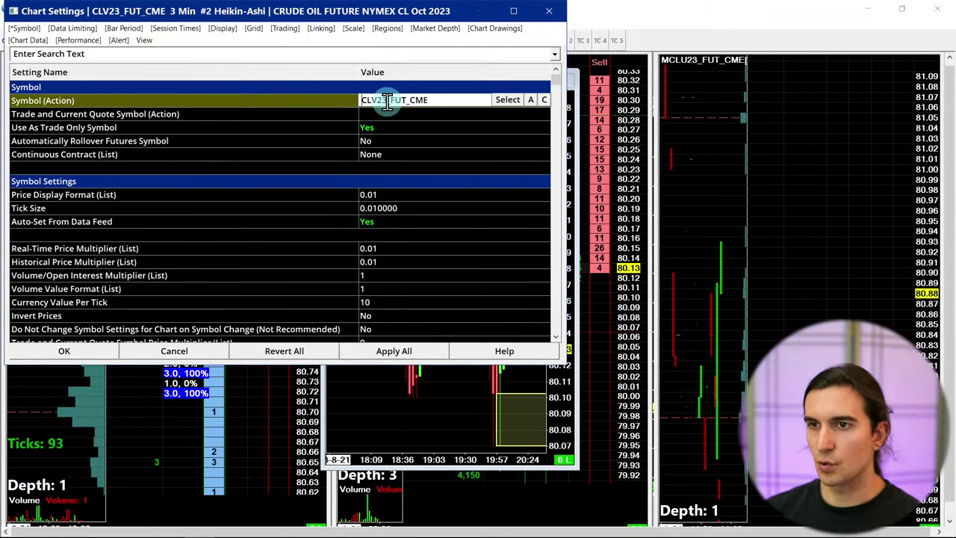
drag(387, 99, 344, 99)
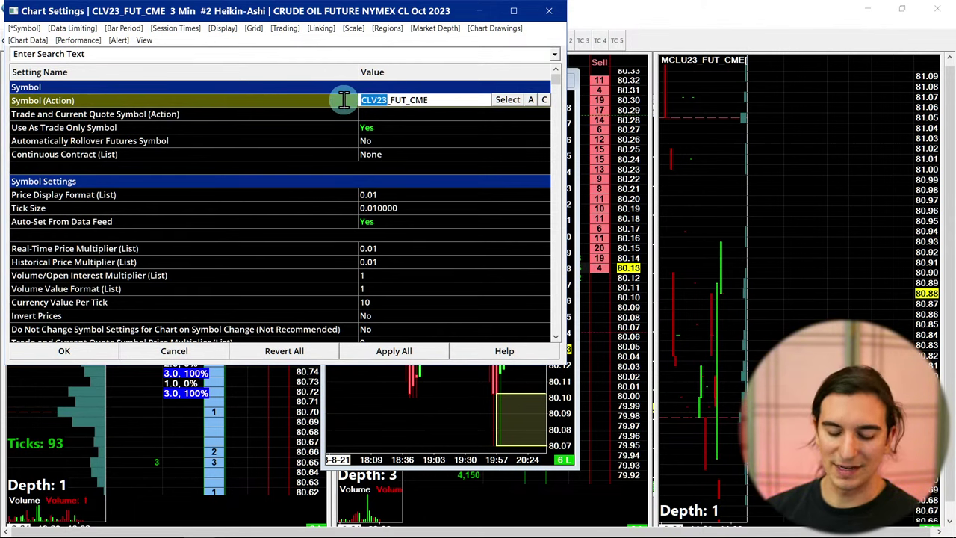
text(GCZ23)
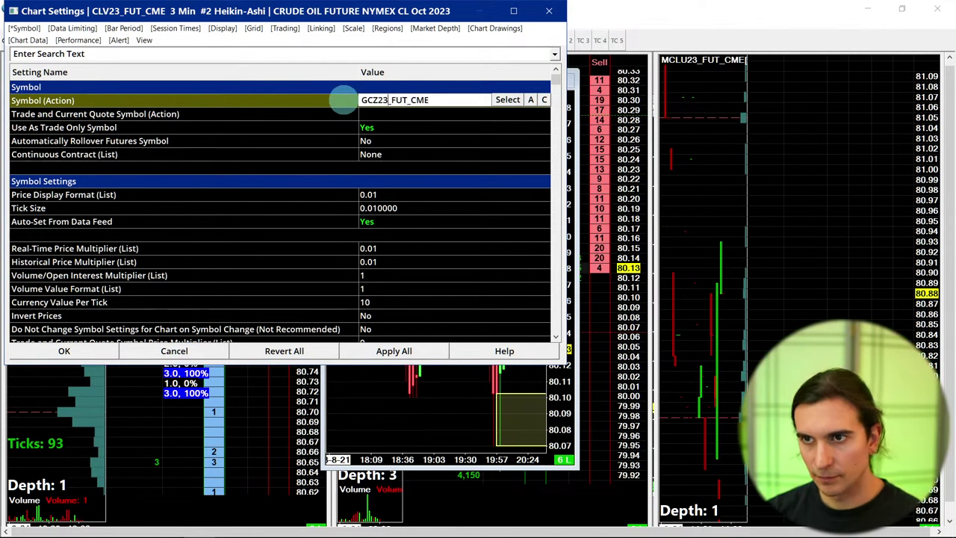
key(ctrl+a)
key(ctrl+c)
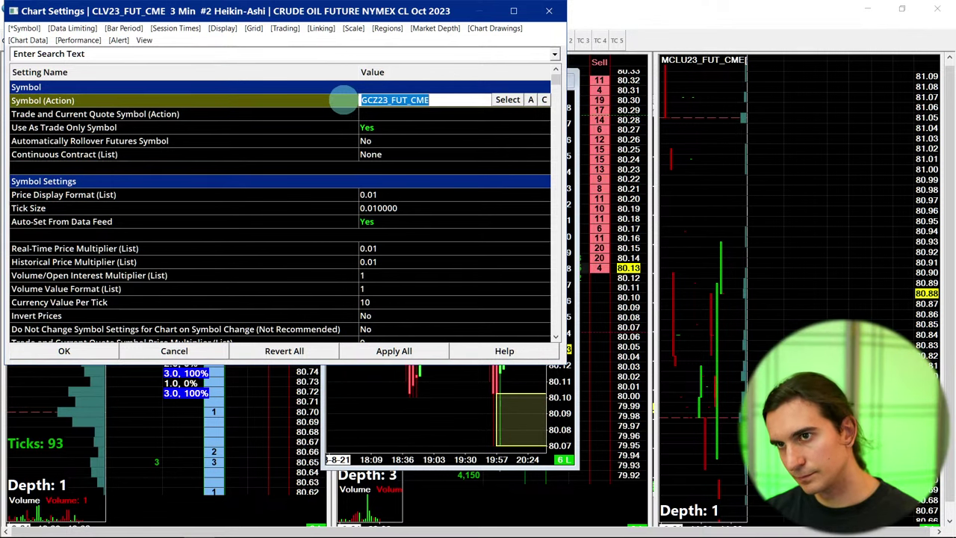
key(Return)
key(Return)
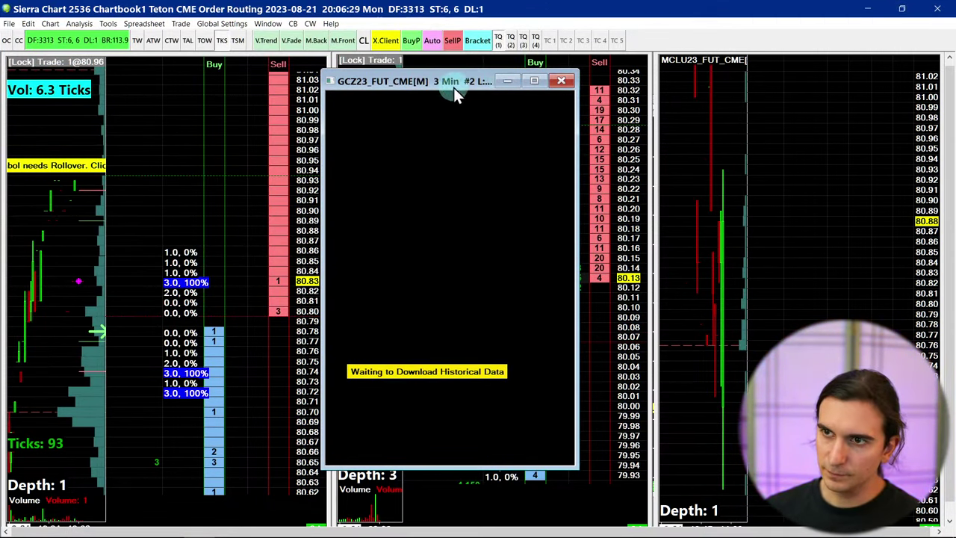
drag(454, 85, 503, 105)
click(556, 100)
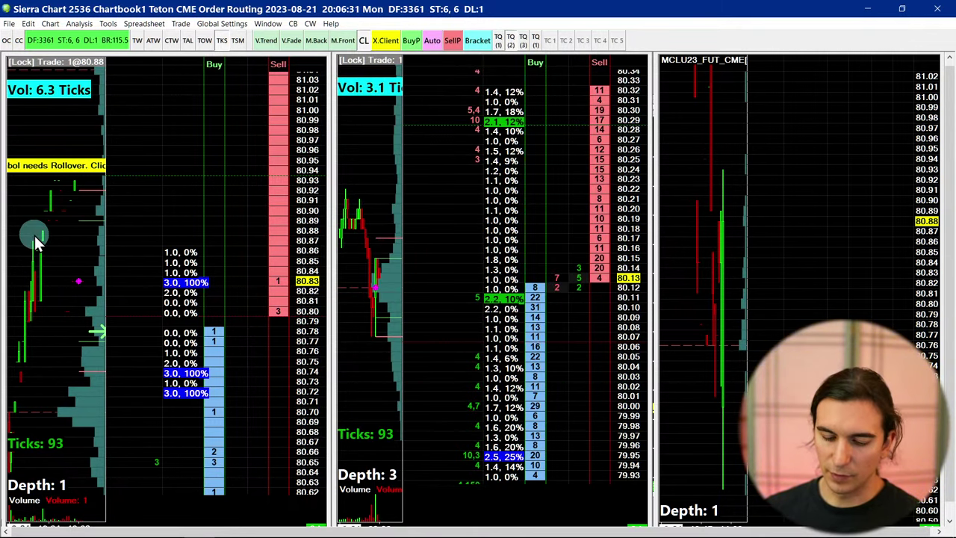
Set the CLU23/MCLU23 trading chart's symbol to GCZ23_FUT_CME and its trade and current quote symbol to MGCZ23_FUT_CME.
key(F5)
click(427, 103)
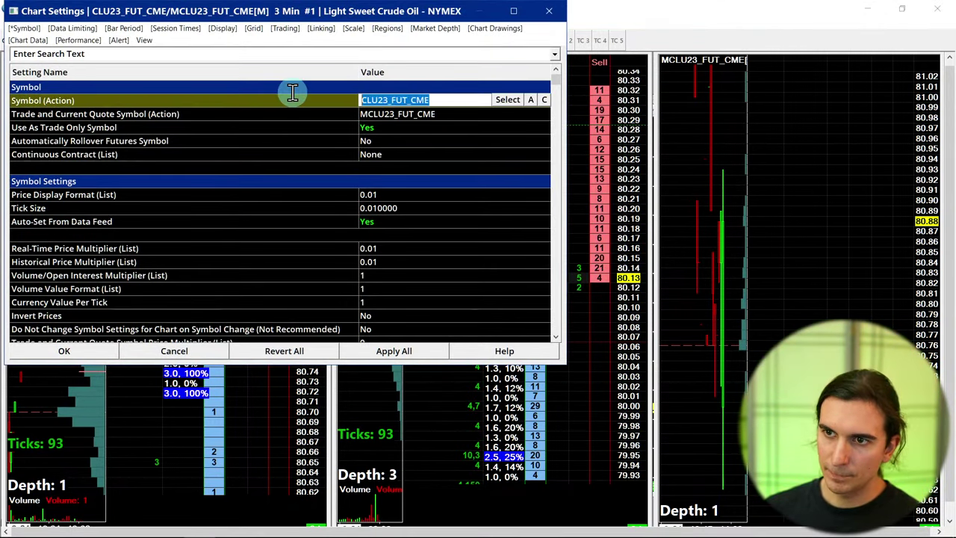
key(ctrl+v)
click(383, 111)
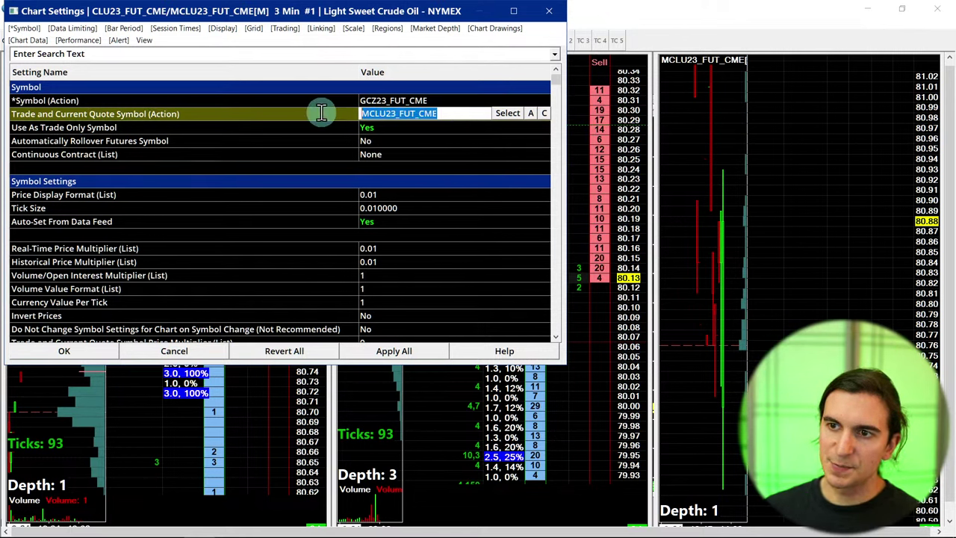
key(ctrl+v)
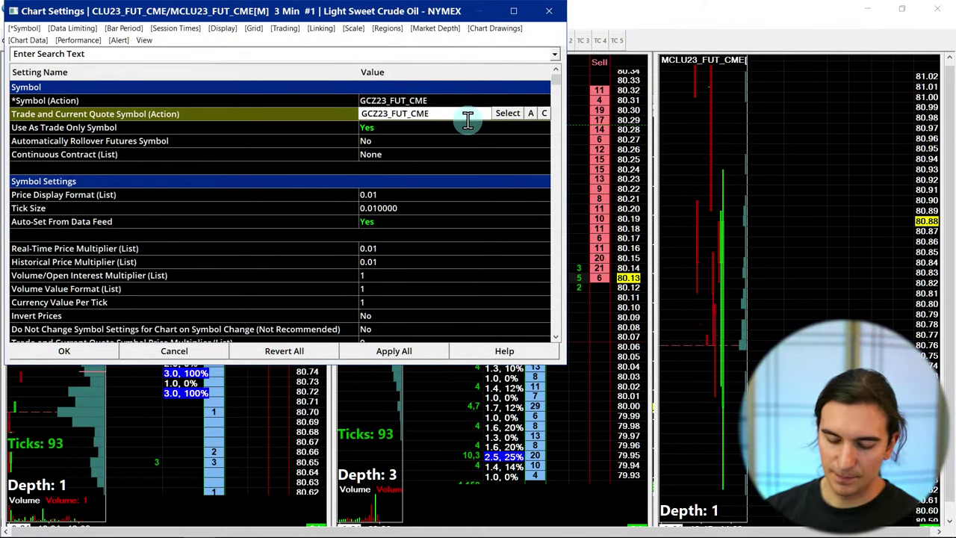
key(Home)
text(M)
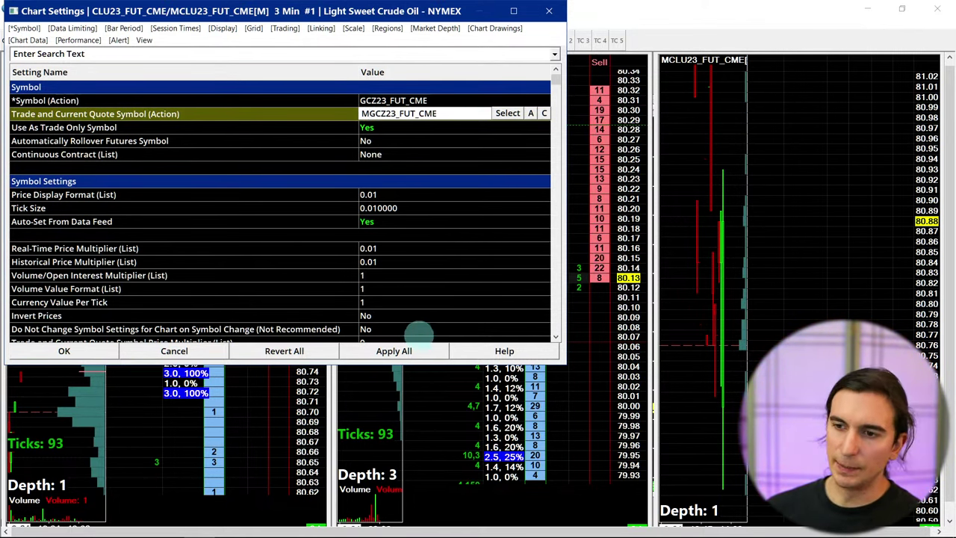
click(418, 349)
click(59, 353)
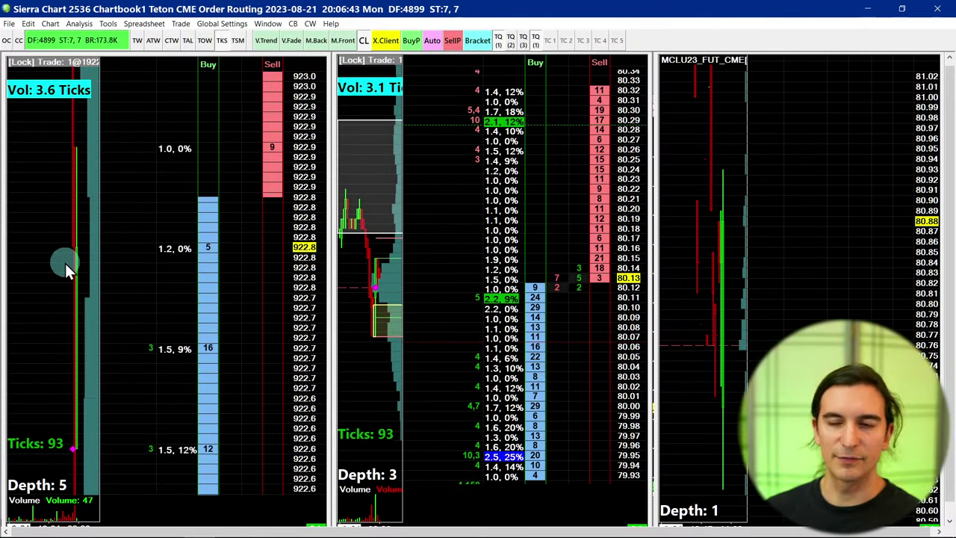
Set both the symbol and the trade and current quote symbol of the CLV23/MCLV23 chart to GCZ23_FUT_CME.
key(F5)
click(395, 99)
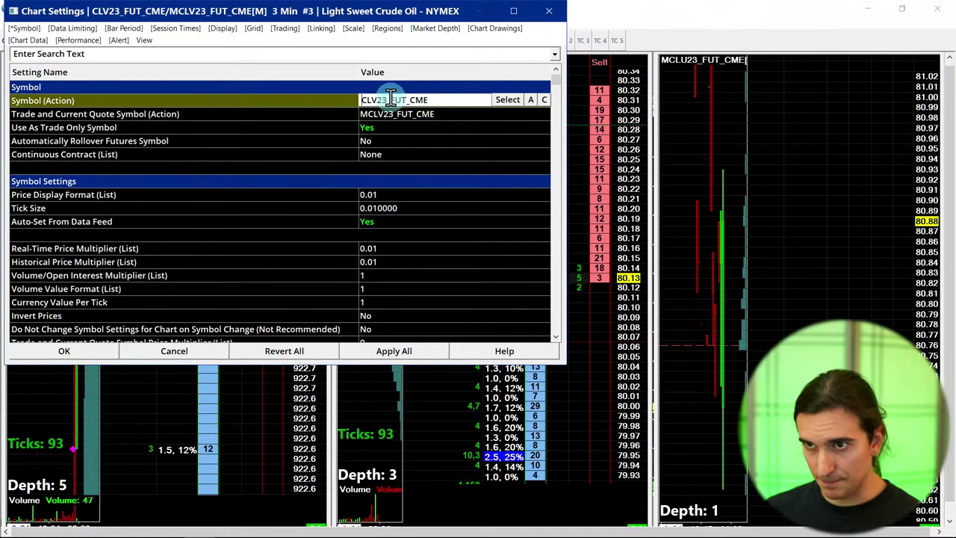
text(GCZ23_FUT_CME)
click(452, 115)
drag(451, 114, 303, 106)
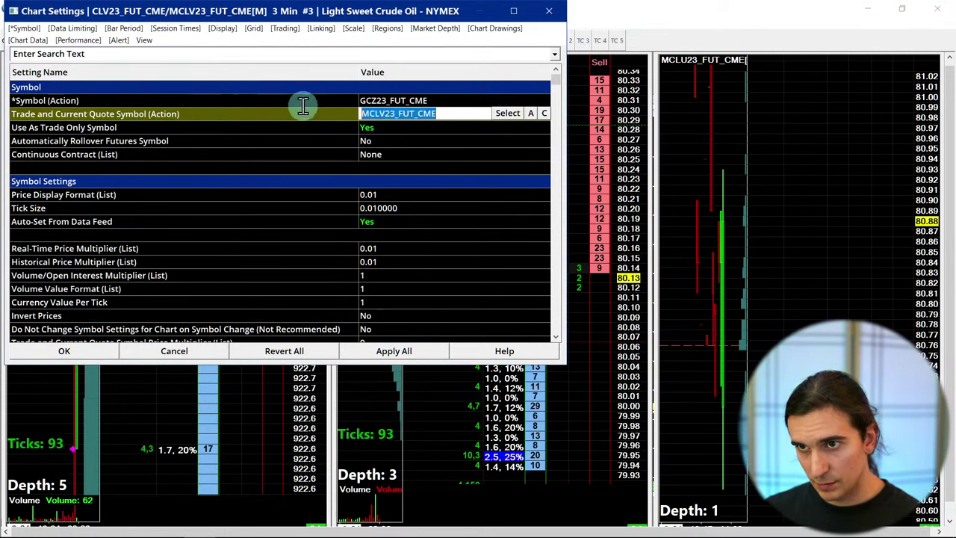
key(ctrl+v)
click(379, 113)
click(382, 352)
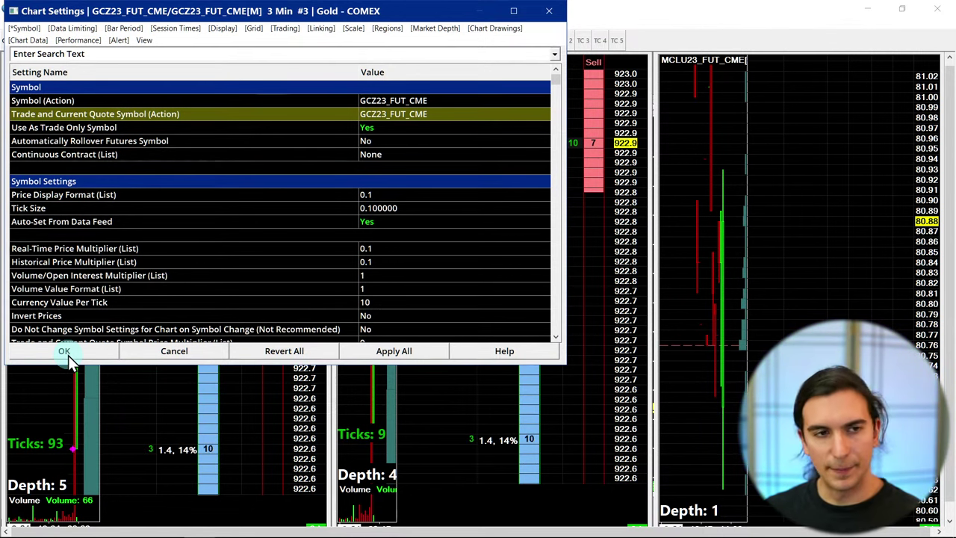
click(68, 356)
Set the symbol of the MCLU23 3-minute chart #5 to MGCZ23_FUT_CME.
click(714, 196)
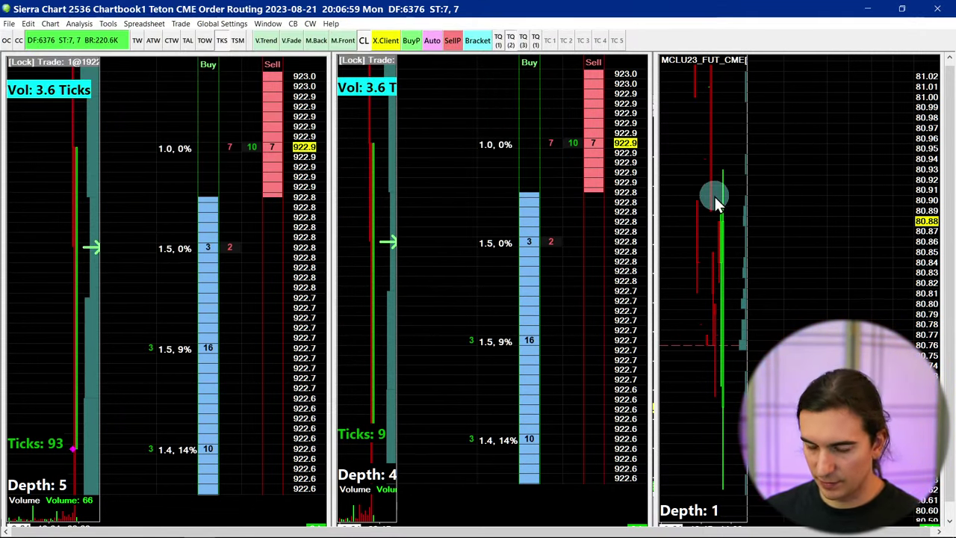
key(F5)
click(443, 101)
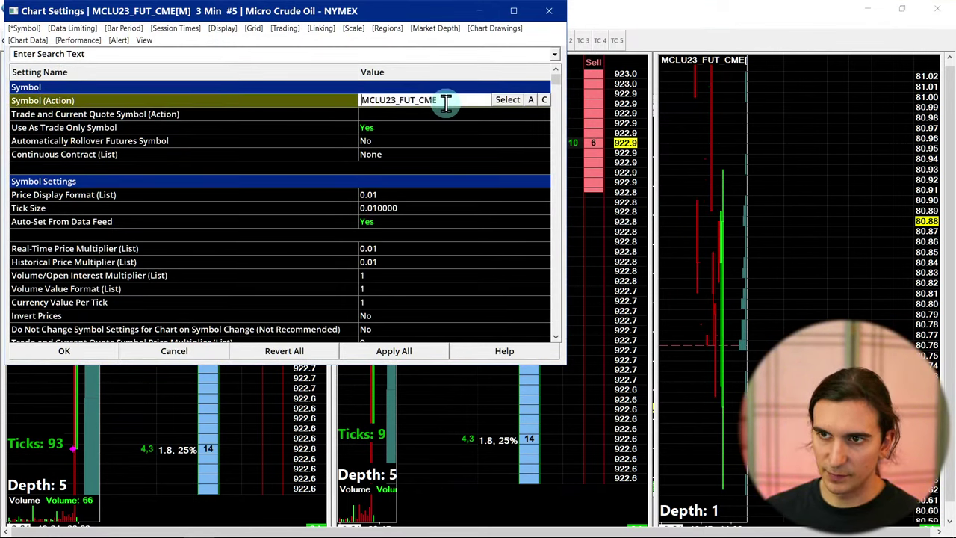
text(GCZ23_FUT_CME)
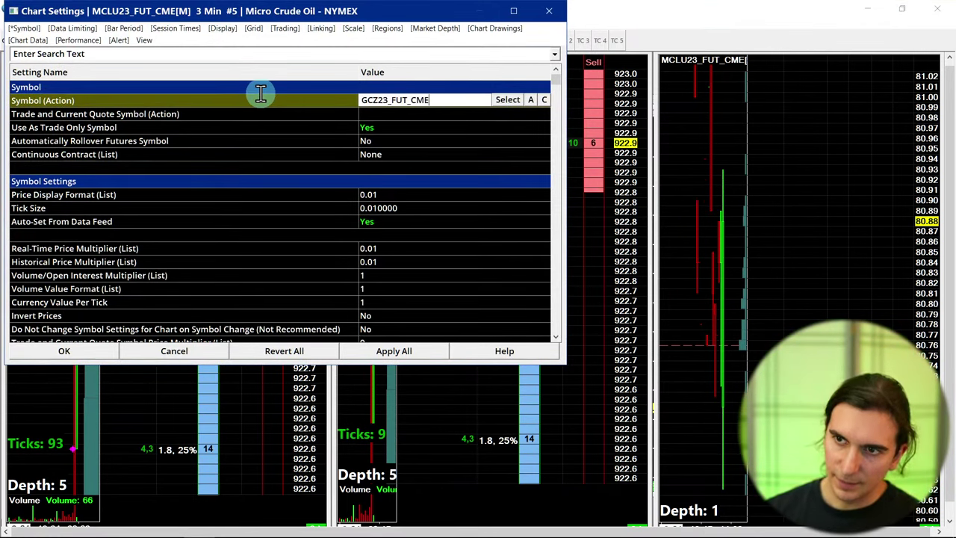
click(366, 100)
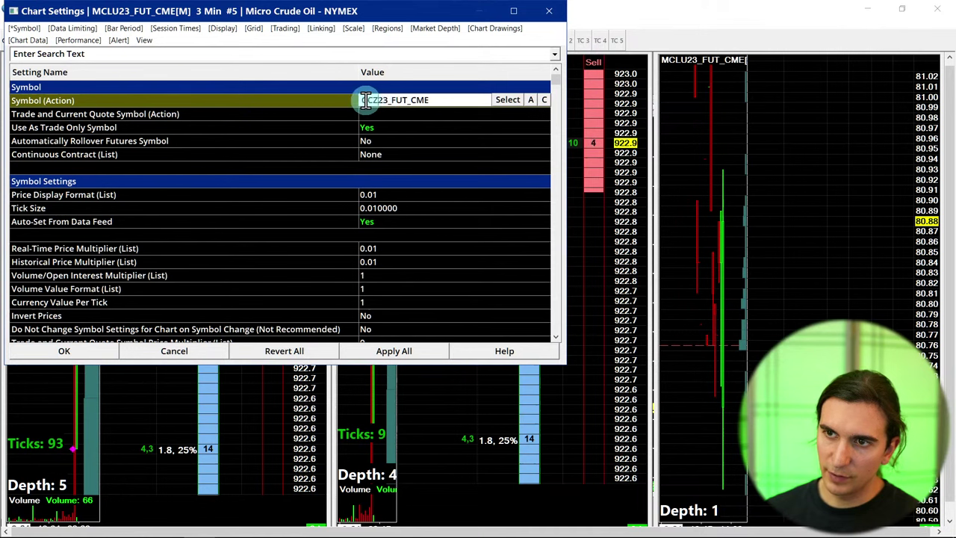
text(M)
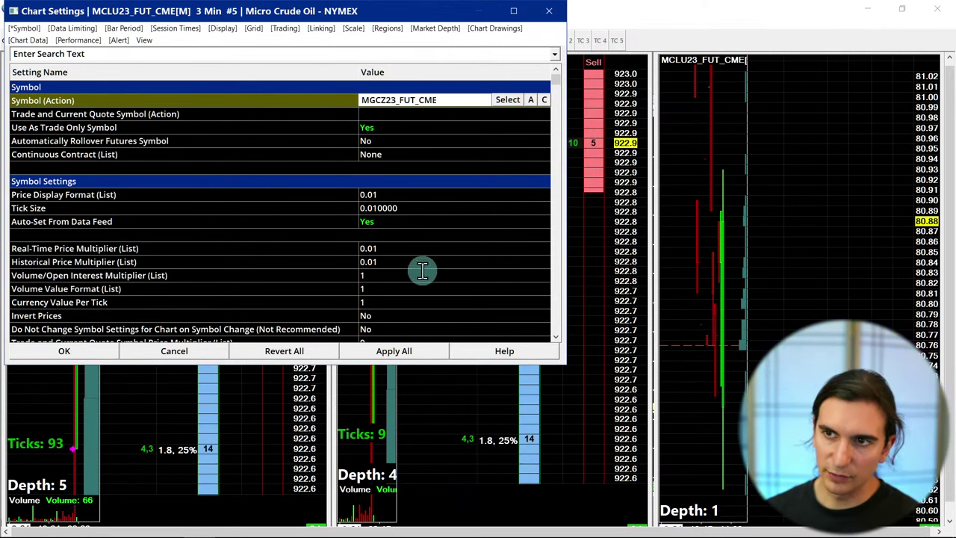
click(408, 357)
click(86, 353)
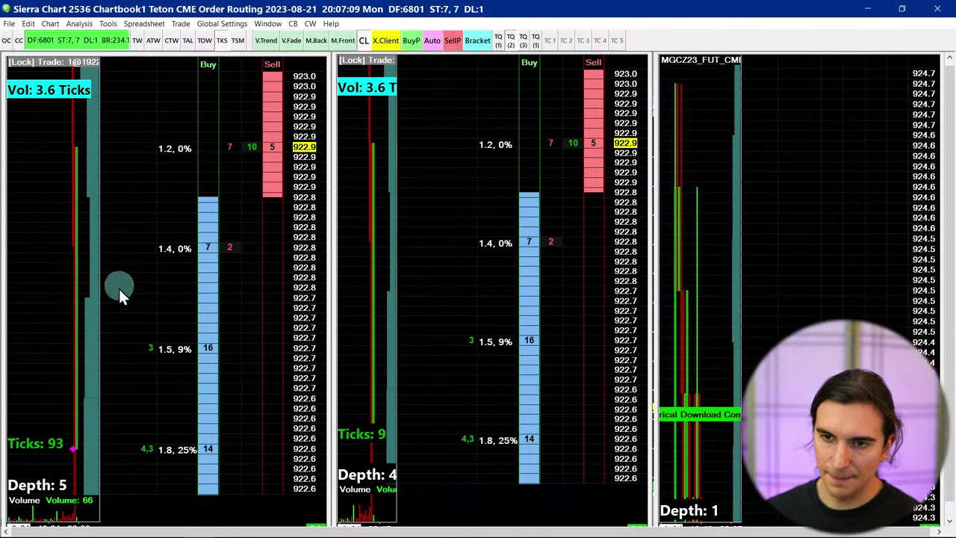
Bring up the CLU23 3-minute Heikin-Ashi chart #4 from the window list and set its symbol to GCV23_FUT_CME.
click(267, 23)
click(284, 284)
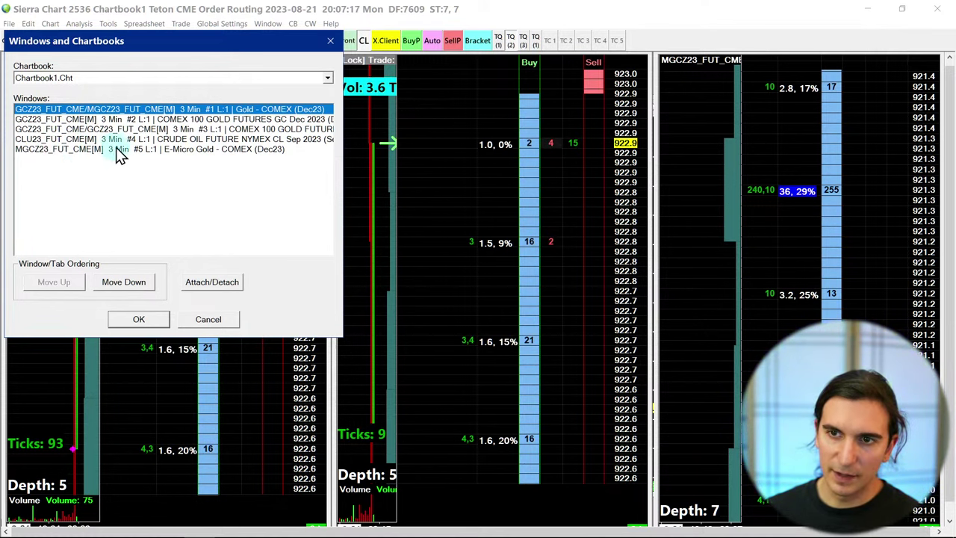
double_click(58, 139)
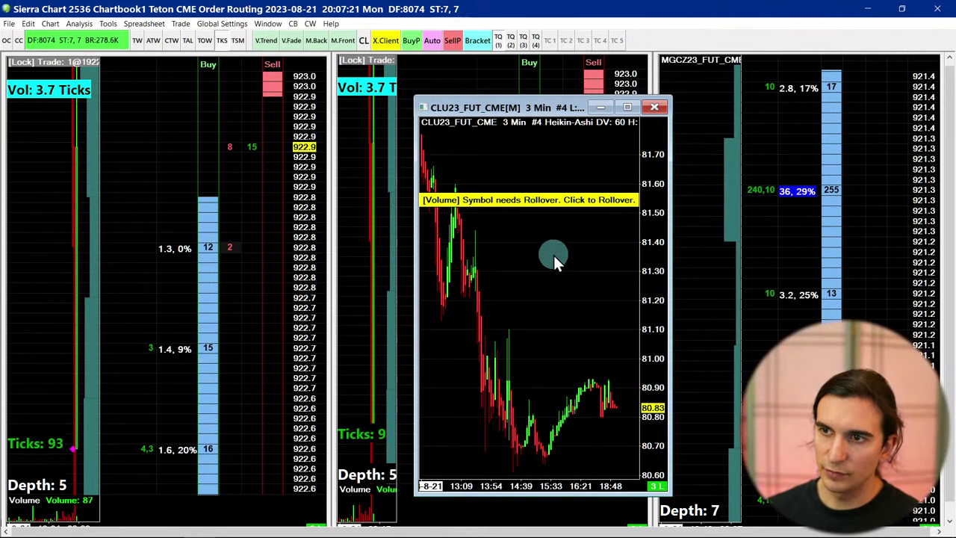
key(F5)
click(353, 101)
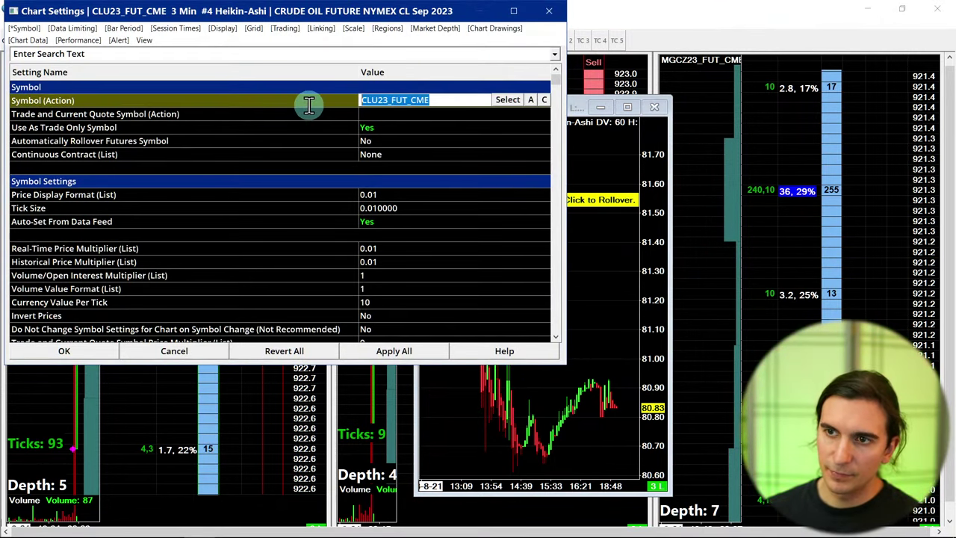
text(GCZ23_FUT_CME)
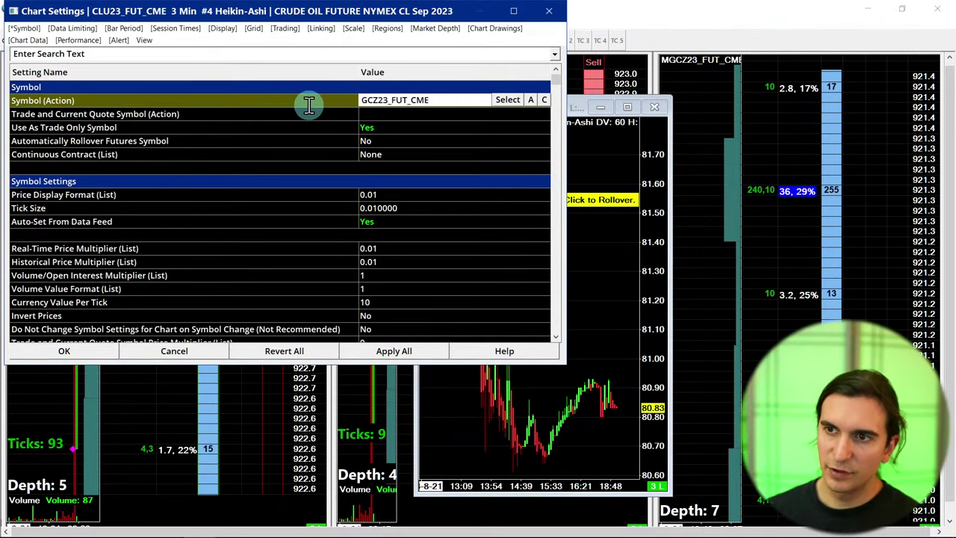
click(378, 99)
key(BackSpace)
text(V)
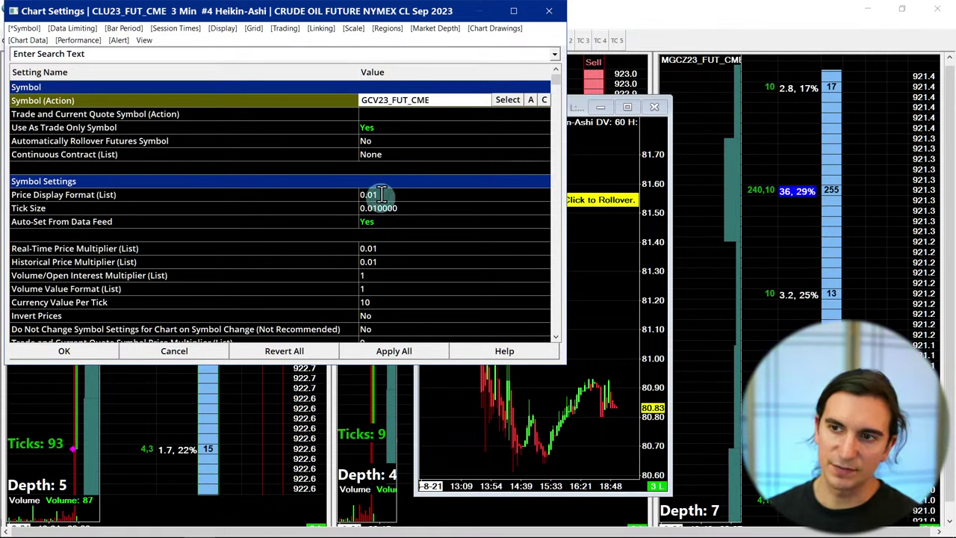
click(388, 357)
click(53, 351)
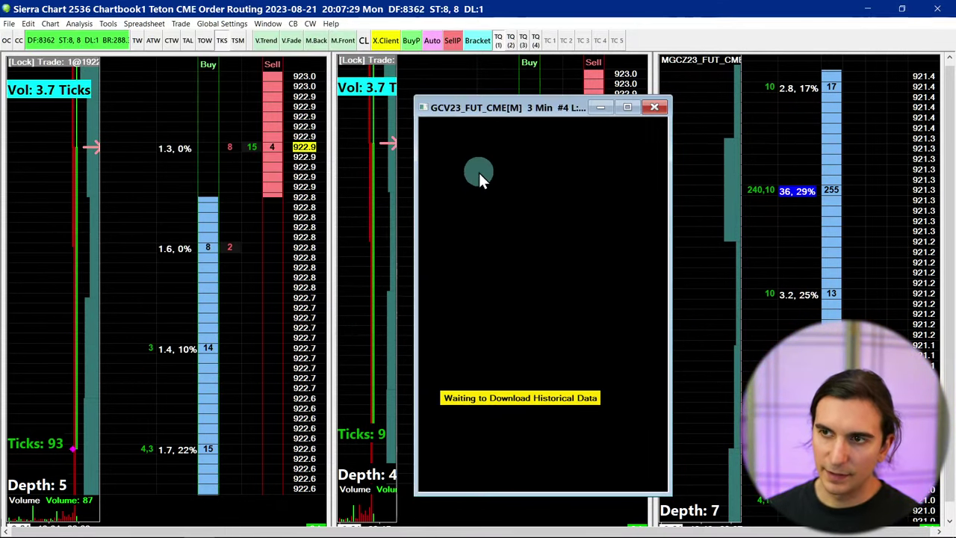
Widen the floating GCV23 Heikin-Ashi chart window and place it over the middle trading chart.
drag(511, 108, 546, 105)
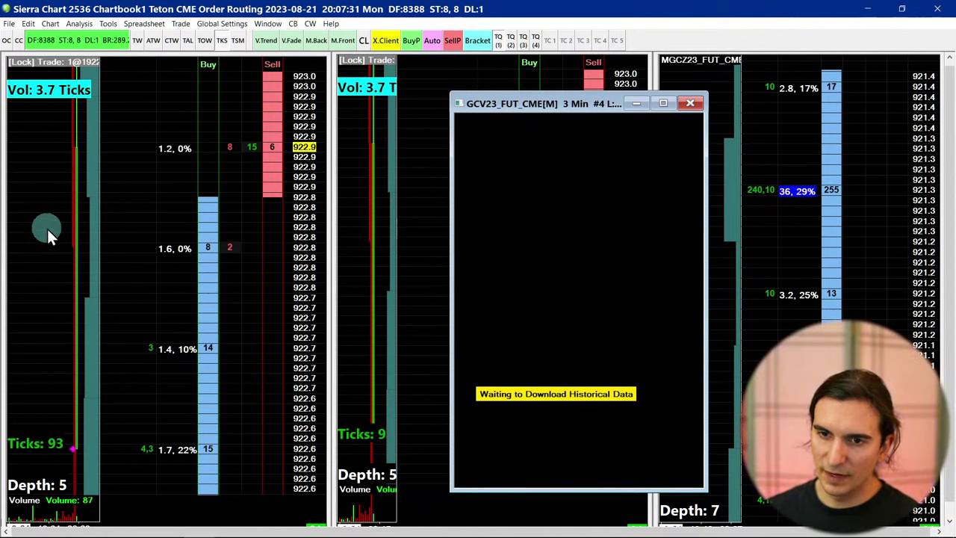
click(29, 192)
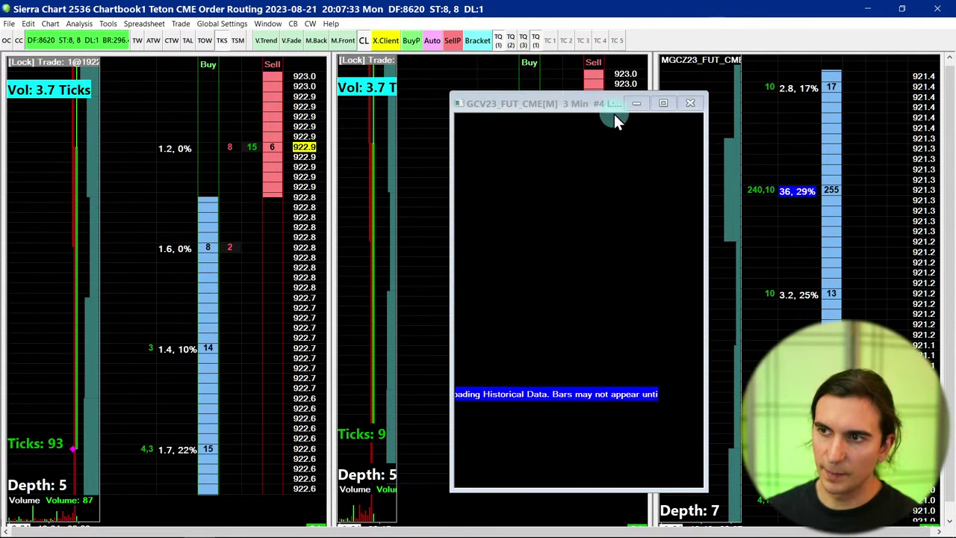
drag(707, 133, 738, 133)
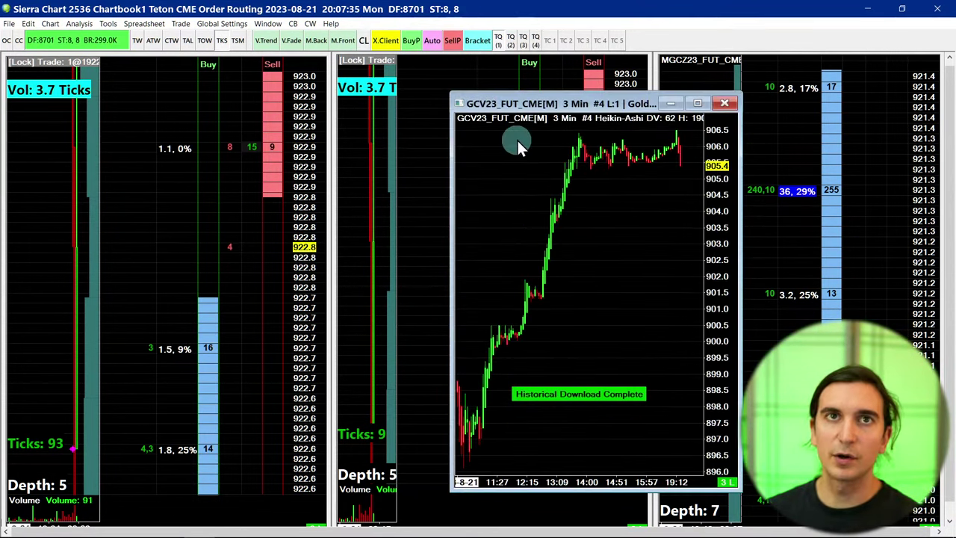
drag(561, 103, 477, 118)
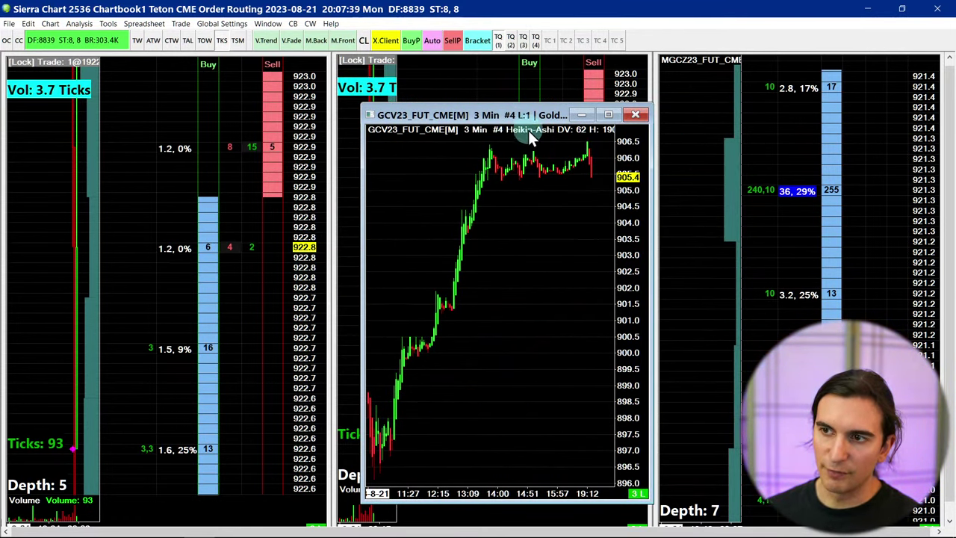
Check the chart drawing settings of the GCZ23/MGCZ23 chart #1, including which chart its drawings are copied from.
click(48, 176)
key(F5)
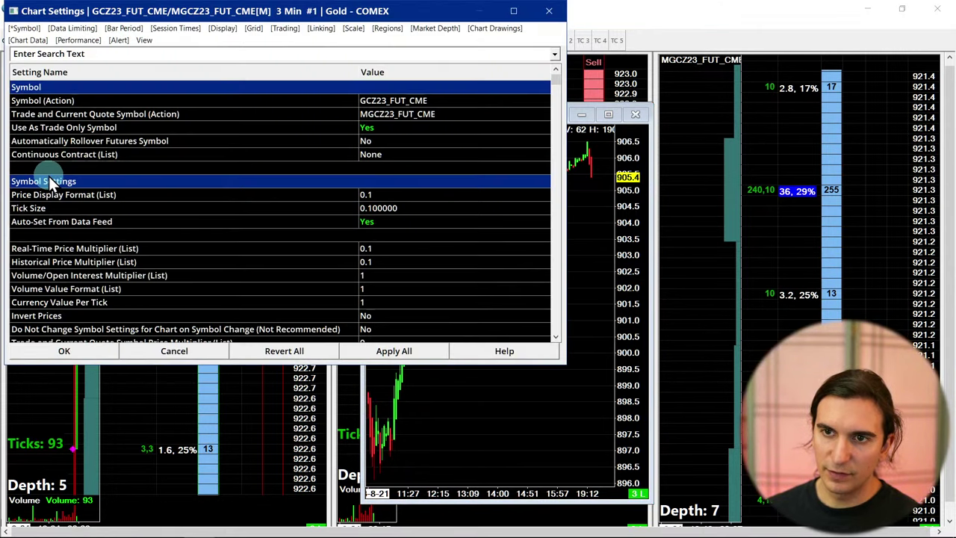
click(493, 30)
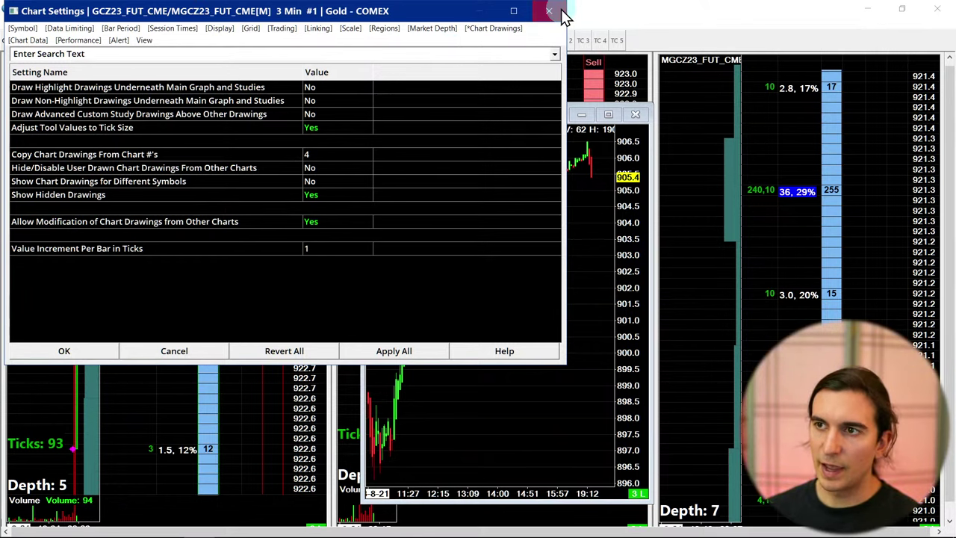
click(75, 350)
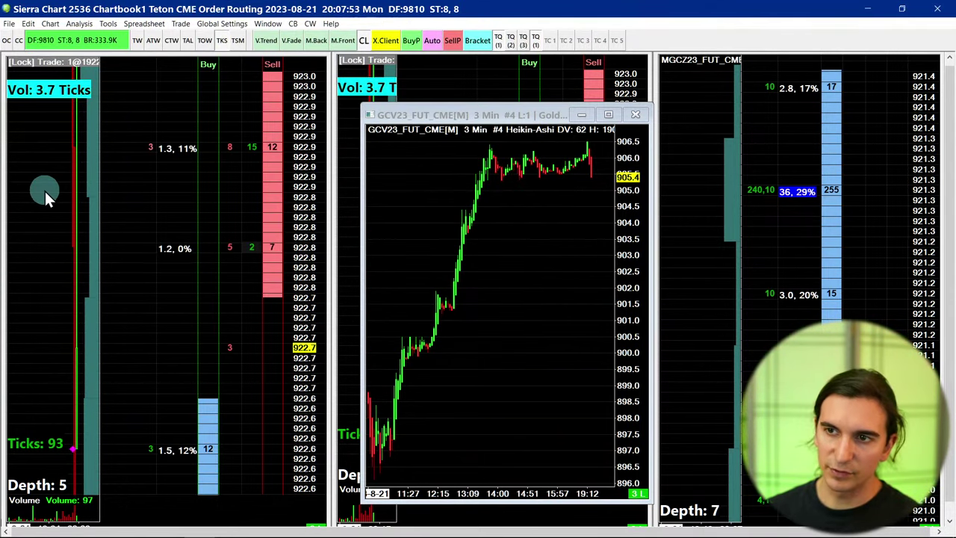
Set the symbol of the GCZ23/MGCZ23 chart #1 to GCV23_FUT_CME.
key(F5)
click(23, 29)
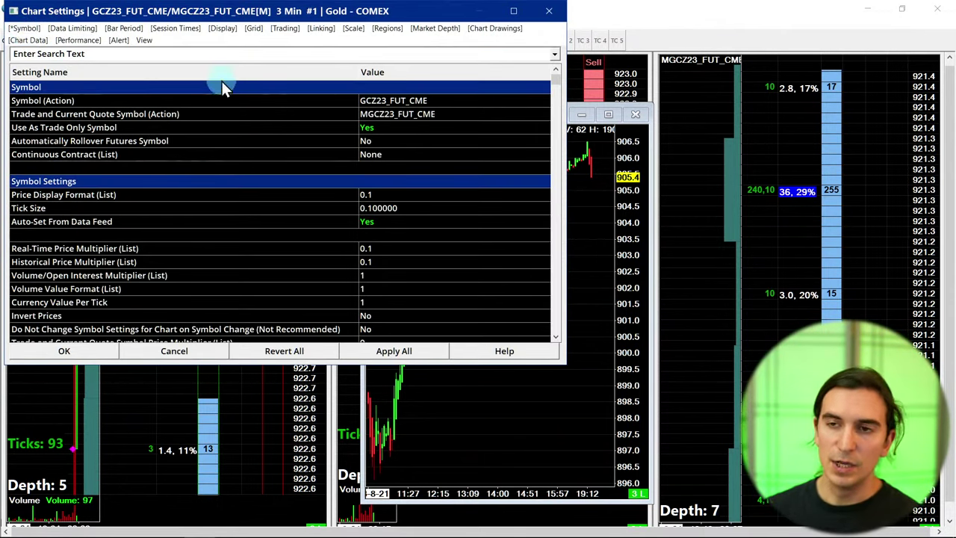
click(384, 100)
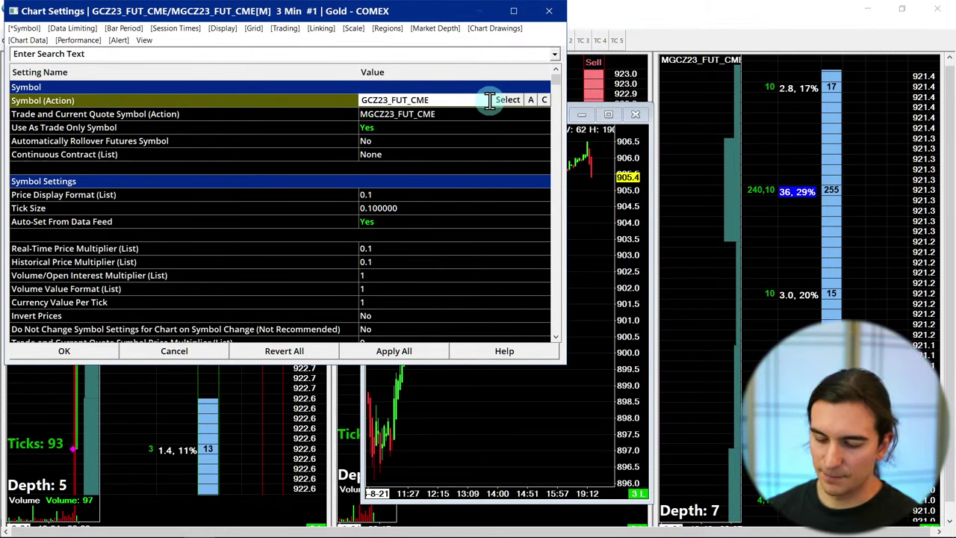
key(BackSpace)
text(V)
click(466, 114)
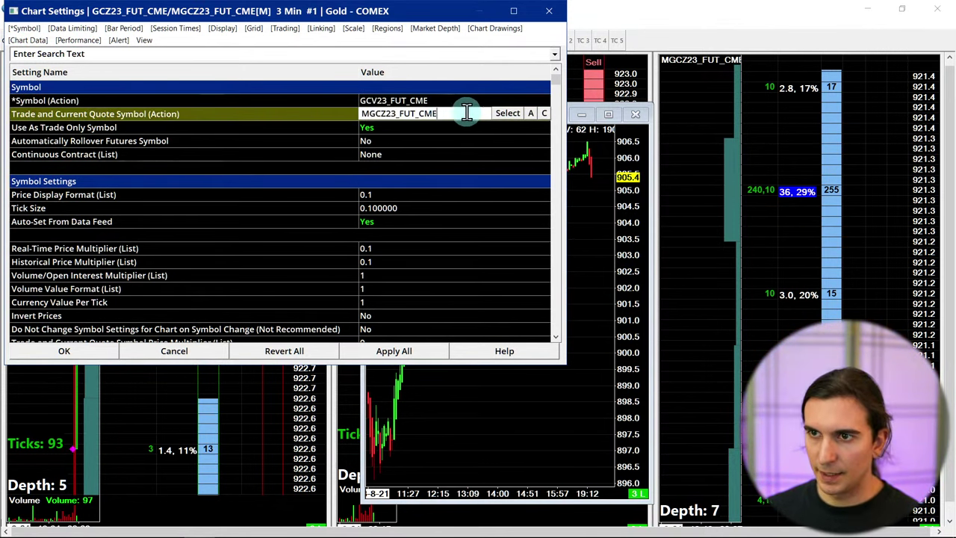
click(377, 356)
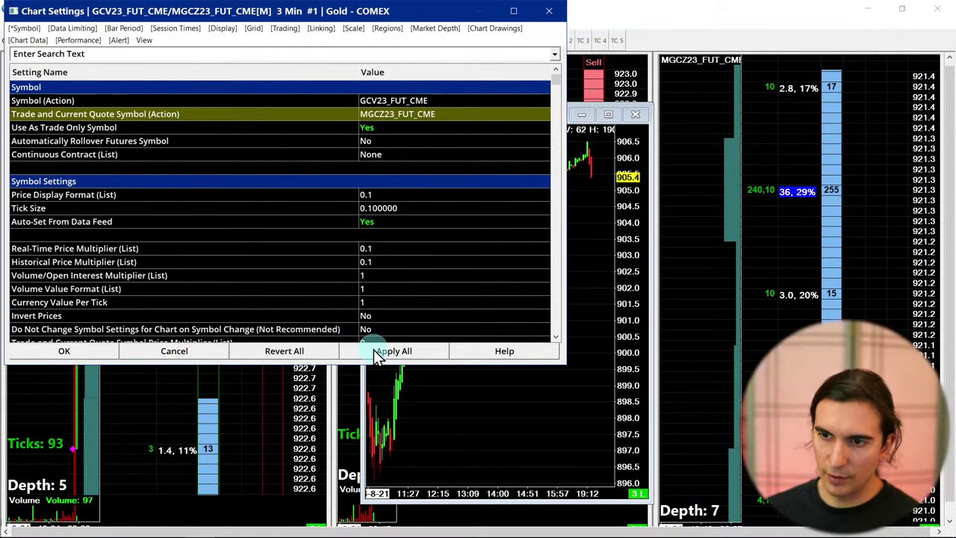
Clear the trade and current quote symbol of chart #1, copying MGCZ23_FUT_CME from it first.
click(453, 114)
drag(452, 114, 331, 112)
key(ctrl+c)
key(BackSpace)
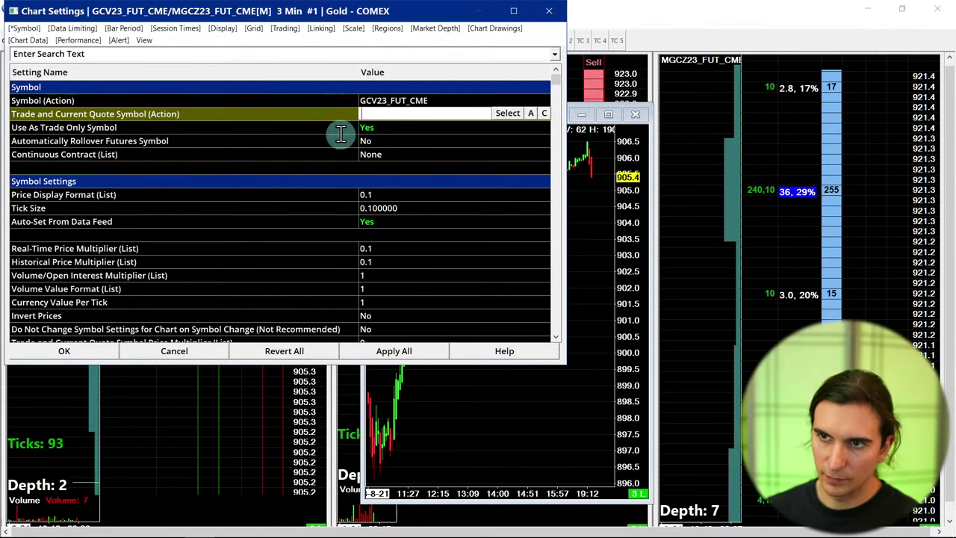
click(403, 353)
click(18, 348)
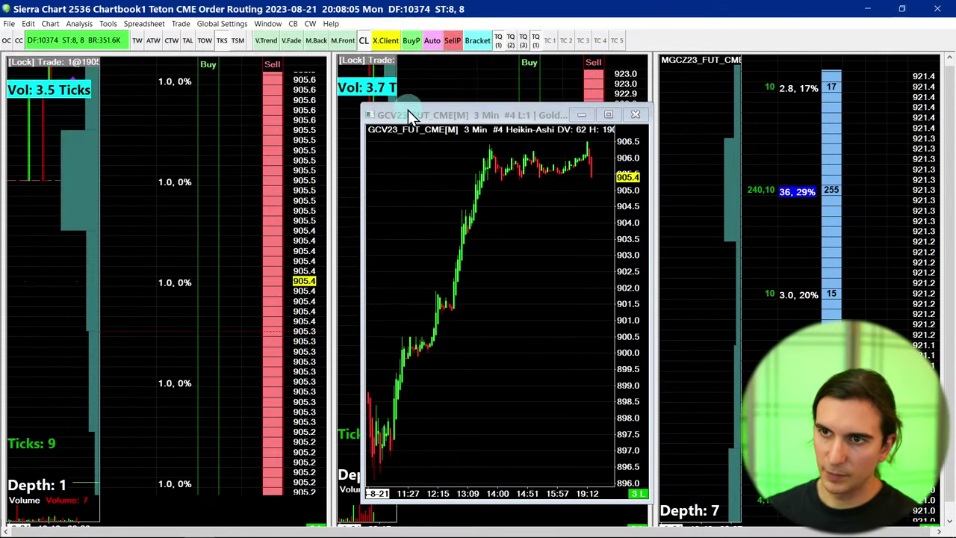
click(347, 144)
key(F5)
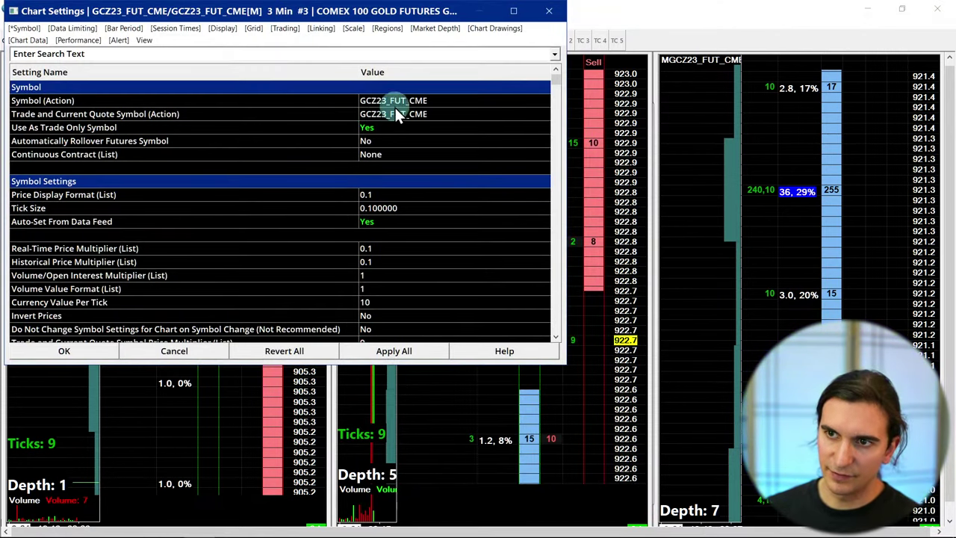
click(439, 102)
drag(438, 102, 327, 101)
key(ctrl+v)
click(386, 114)
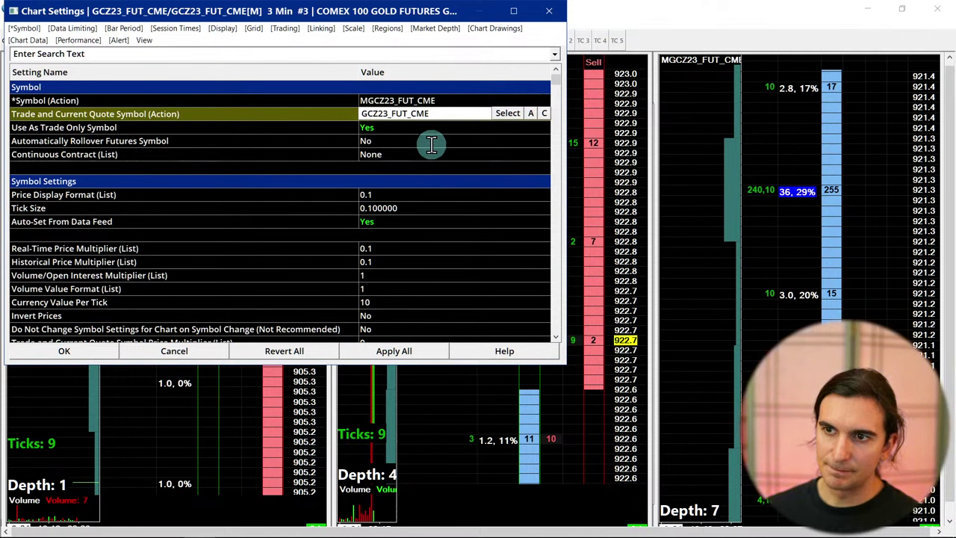
click(383, 100)
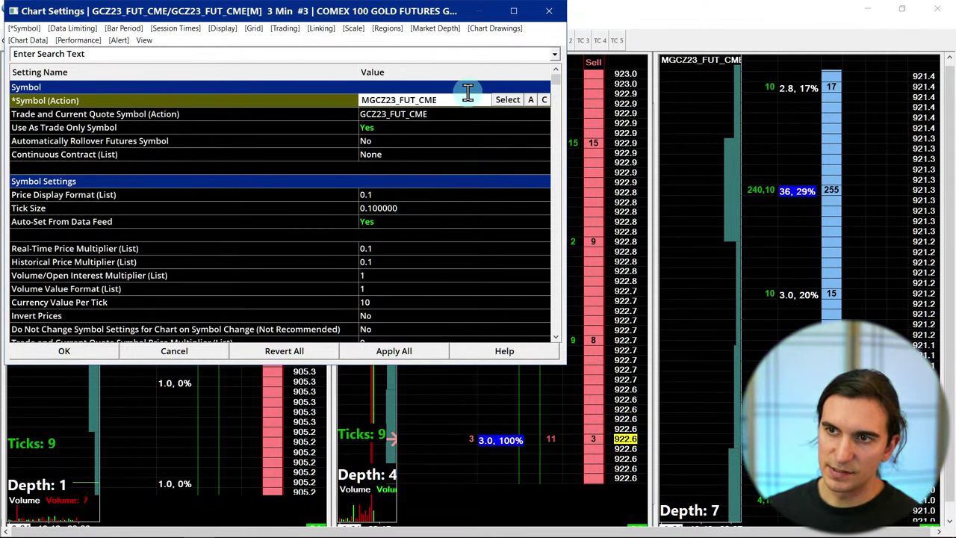
click(548, 10)
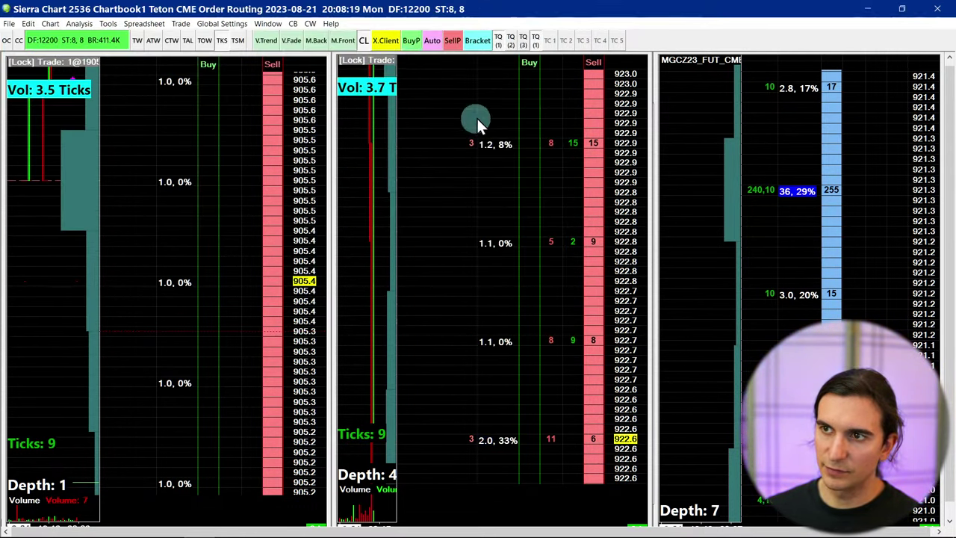
Set the trade and current quote symbol of the GCZ23 chart #3 to MGCZ23_FUT_CME.
key(F5)
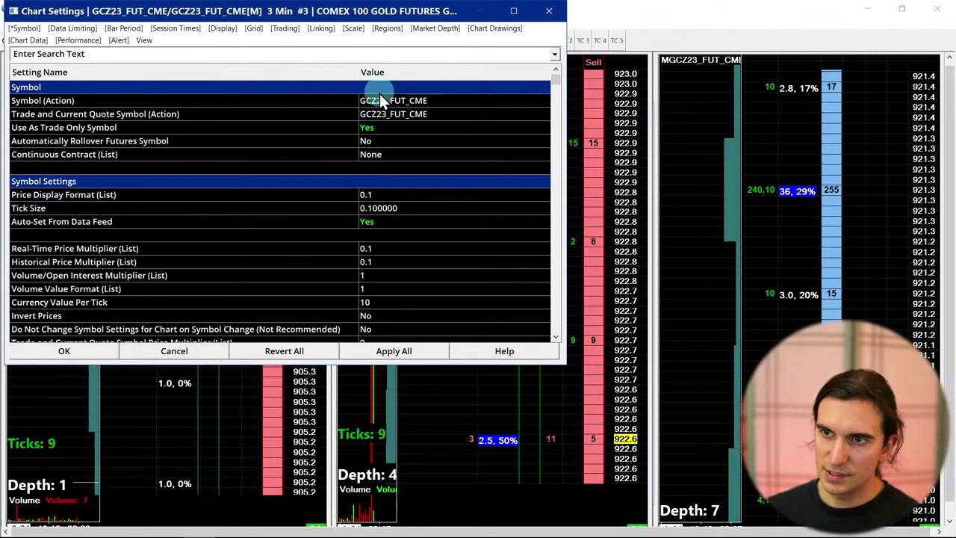
click(362, 113)
text(M)
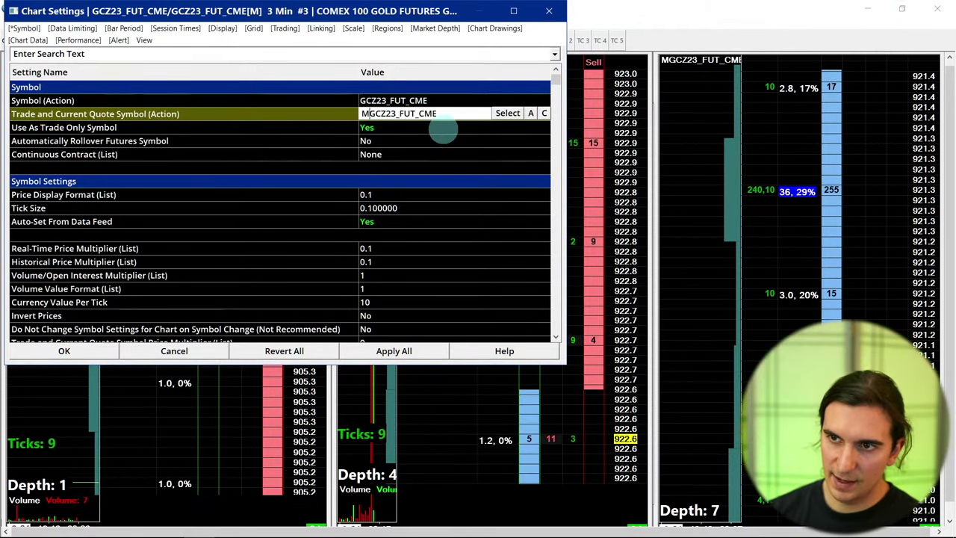
click(378, 357)
click(85, 348)
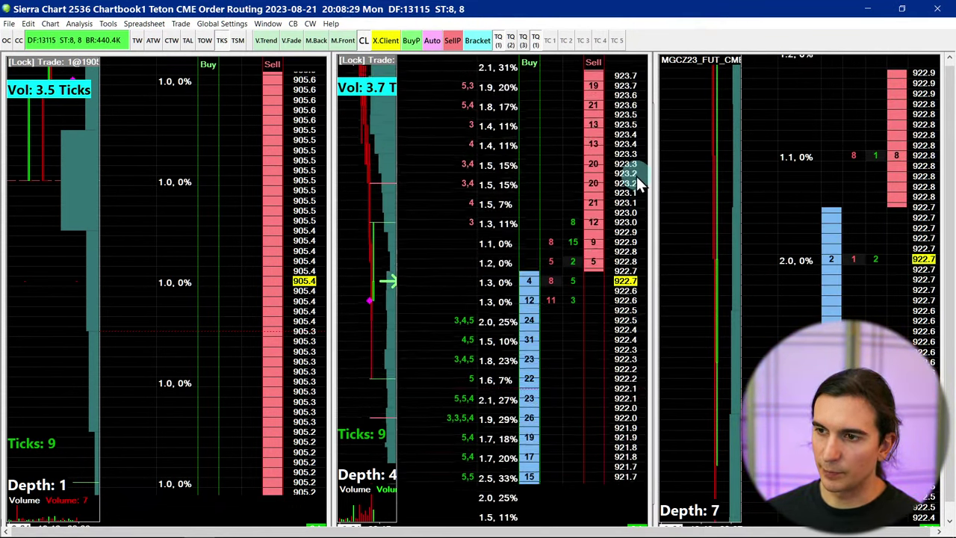
Review the scale settings of the GCZ23/MGCZ23 chart #3 and narrow its constant price range to 0.4.
drag(638, 199, 636, 234)
right_click(632, 236)
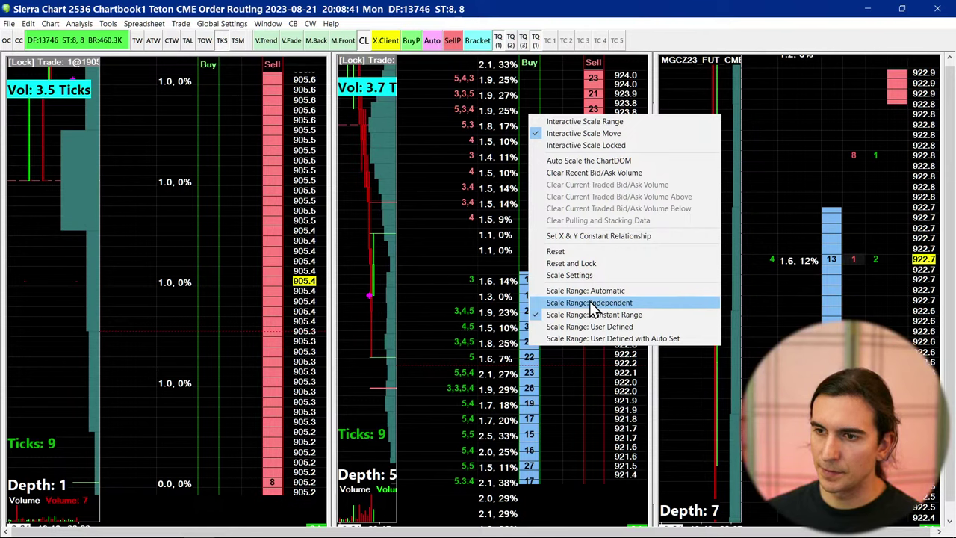
click(589, 275)
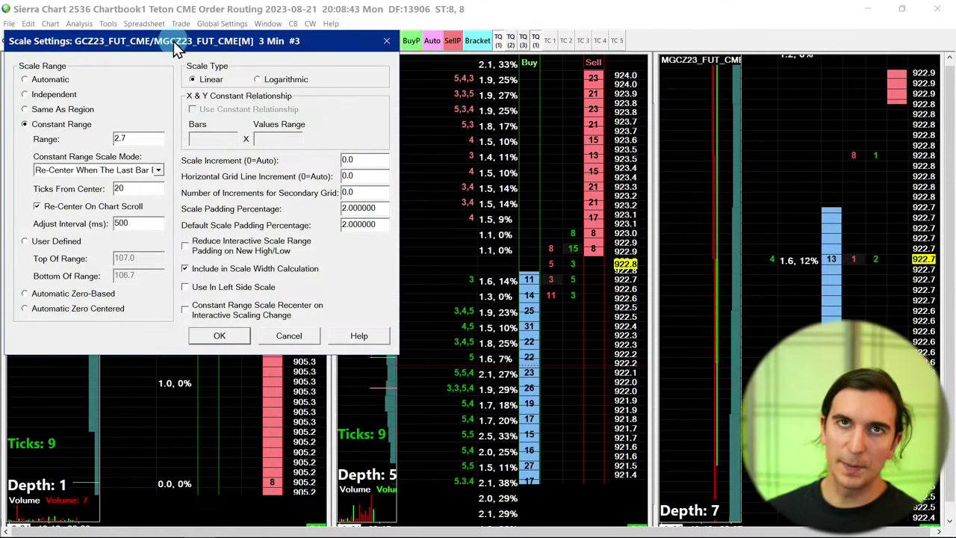
drag(173, 41, 225, 65)
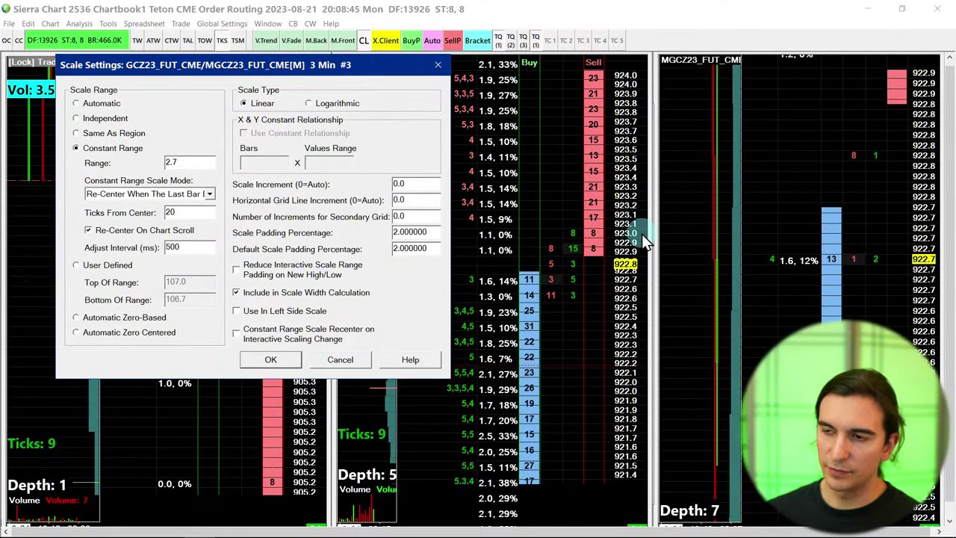
drag(198, 164, 81, 169)
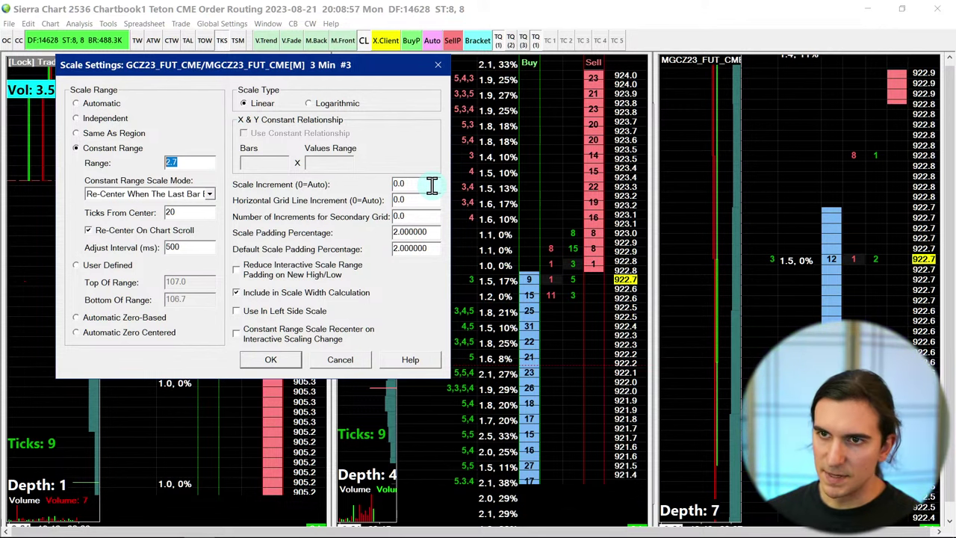
key(Return)
drag(625, 186, 356, 214)
Check the symbol settings of the GCZ23/MGCZ23 chart #3, including its tick size, price display format and price multipliers.
key(F5)
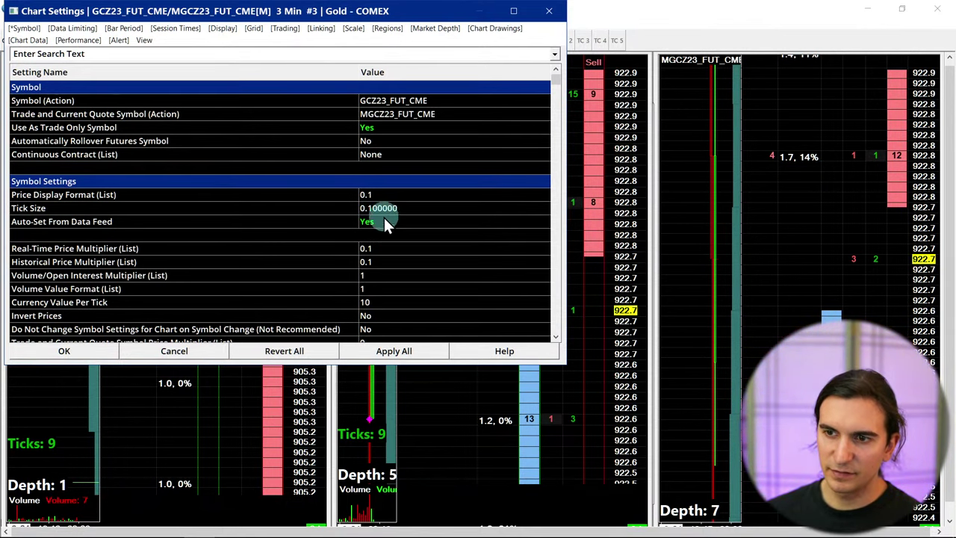
key(u)
key(t)
key(a)
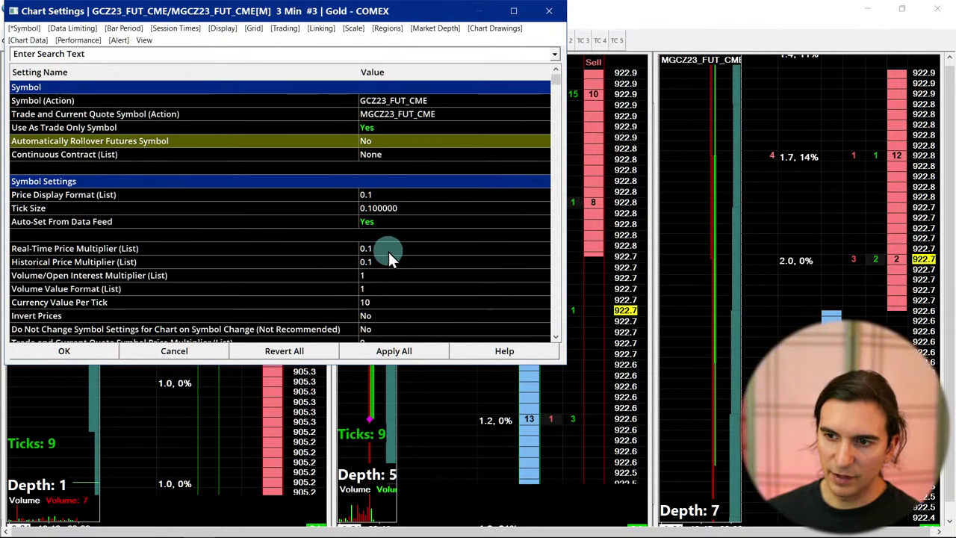
key(h)
key(d)
key(s)
scroll(366, 278, down, 7)
scroll(366, 278, up, 2)
key(Escape)
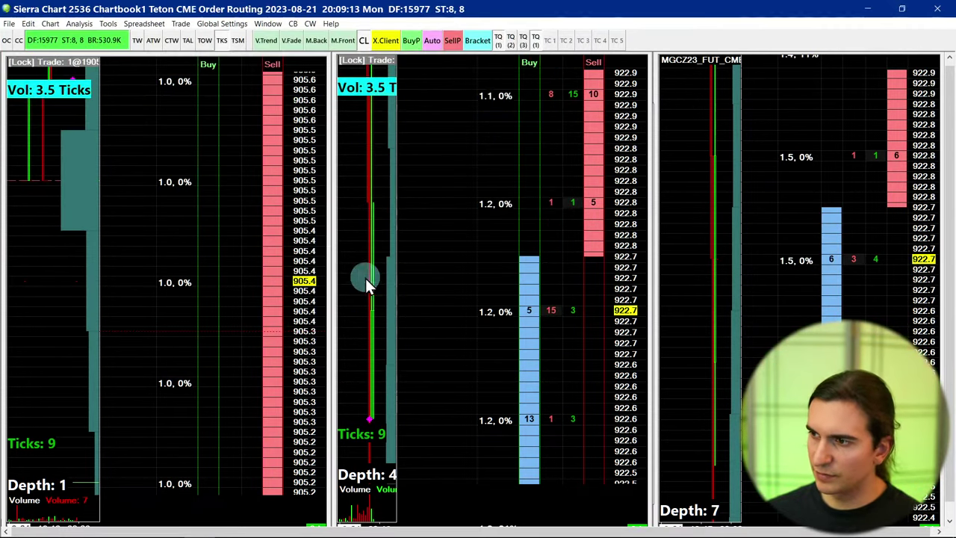
Reset the scale increment of the MGCZ23 chart #5 to automatic.
right_click(932, 179)
click(829, 215)
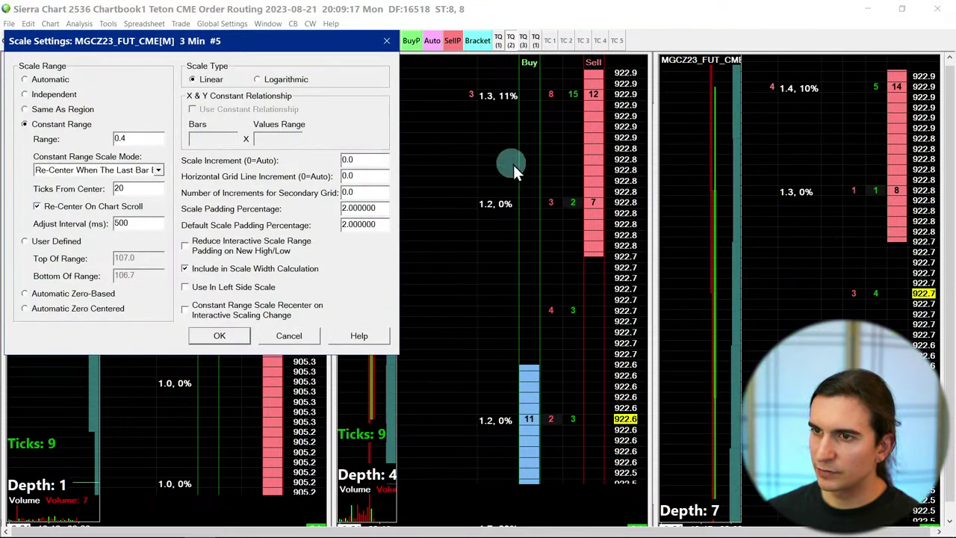
drag(359, 159, 327, 160)
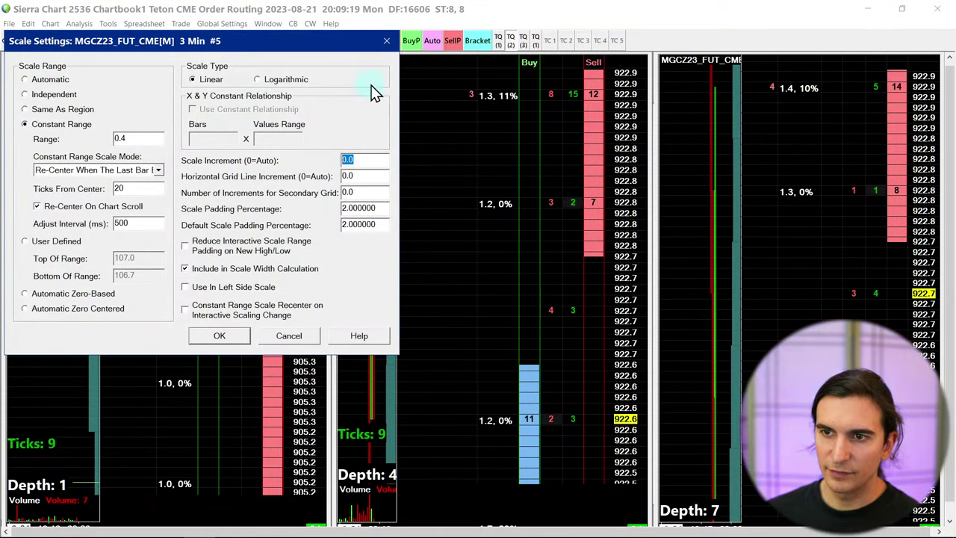
click(230, 340)
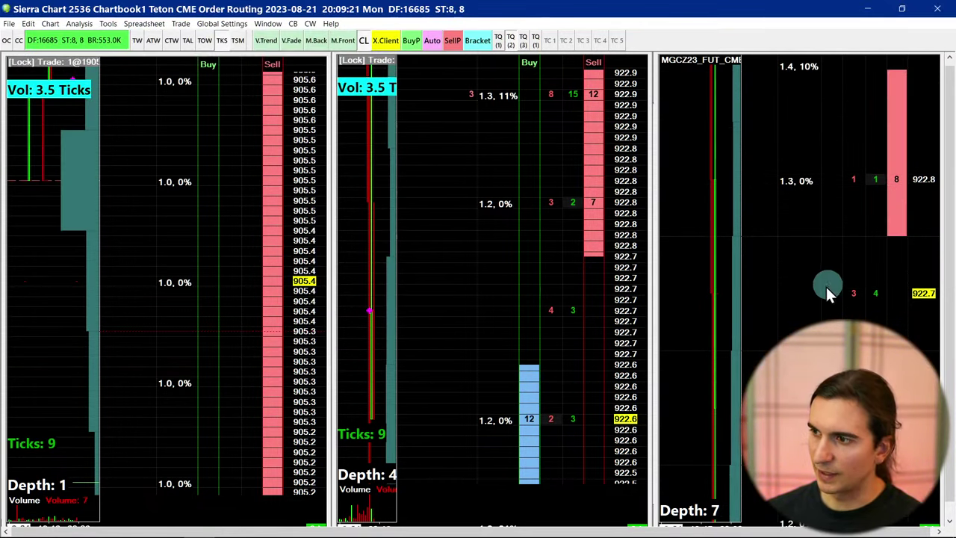
Set the scale increment of the GCZ23/MGCZ23 chart #3 to 0.
right_click(621, 208)
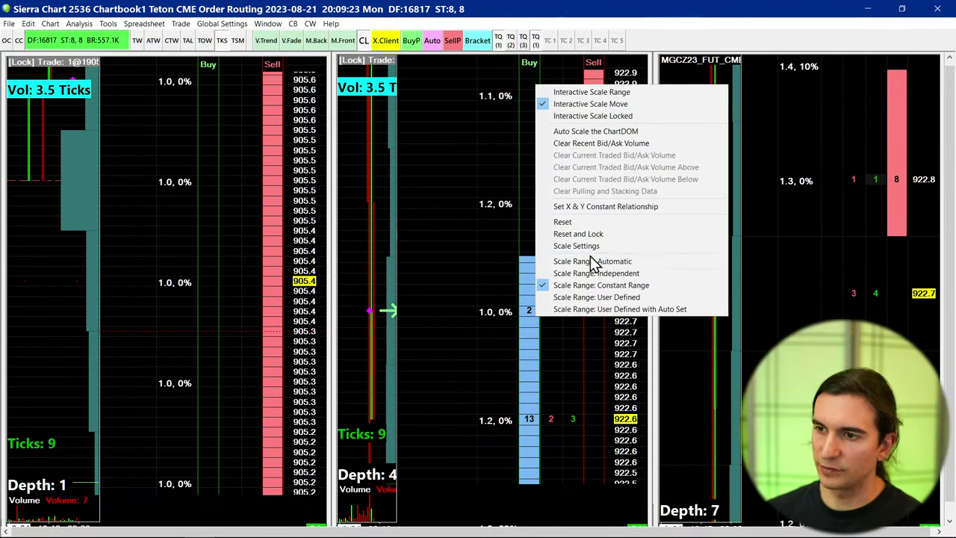
click(561, 248)
drag(360, 159, 293, 159)
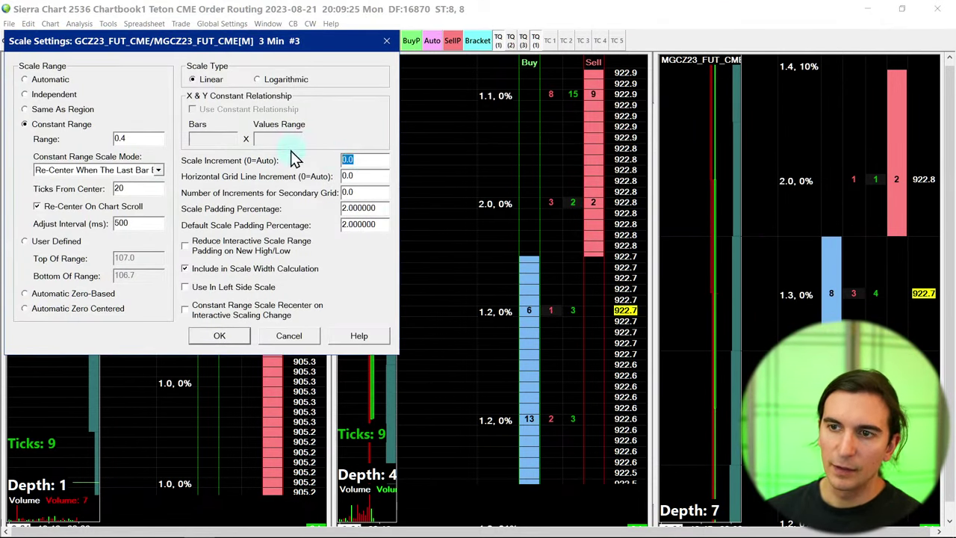
text(0)
click(357, 176)
click(216, 336)
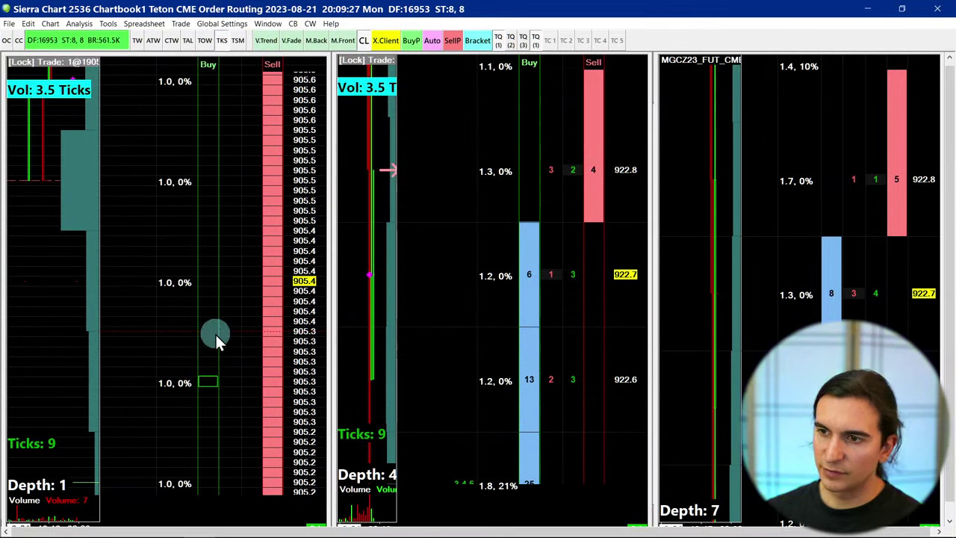
Widen the price range of the GCZ23/MGCZ23 chart #3 to 4.0 and set its scale increment to 0.1.
drag(625, 267, 632, 203)
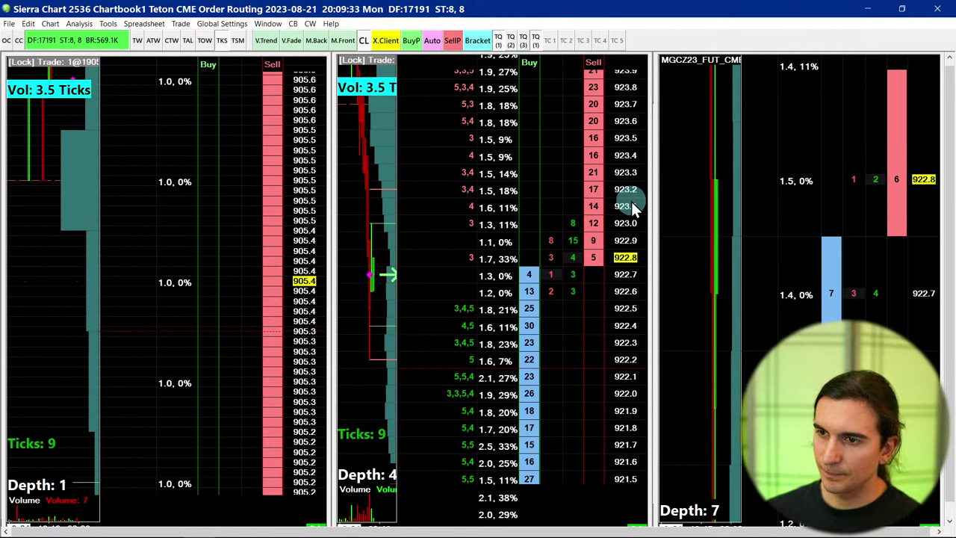
drag(631, 201, 633, 174)
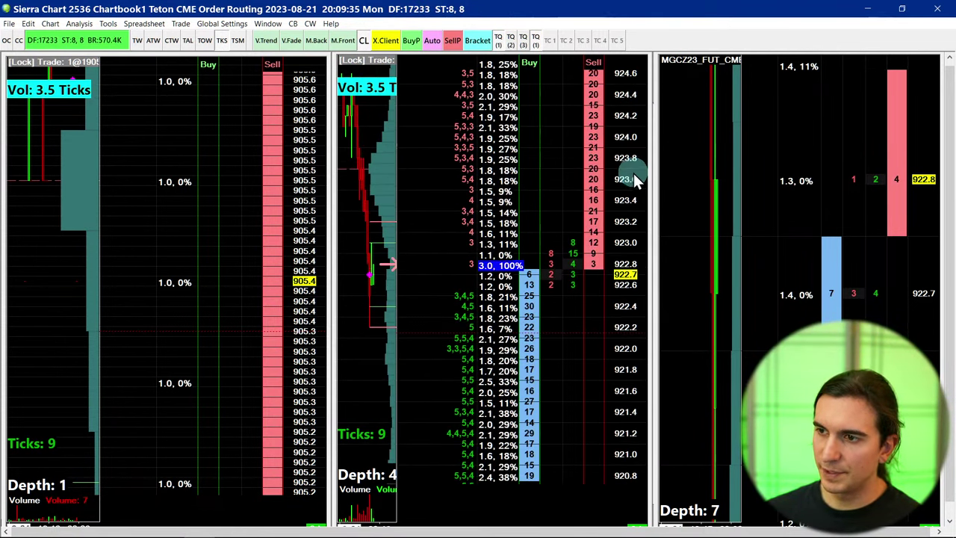
right_click(634, 173)
click(583, 218)
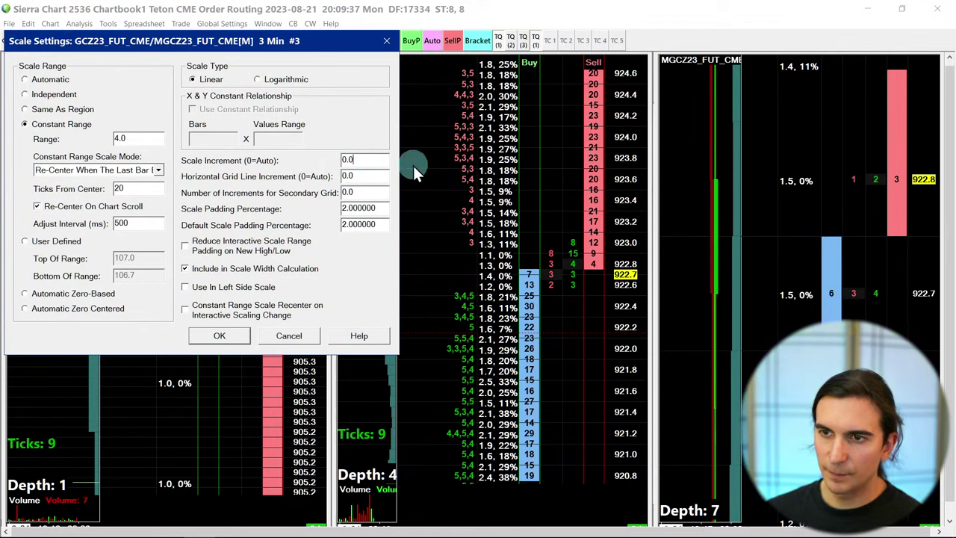
key(BackSpace)
text(1)
click(218, 336)
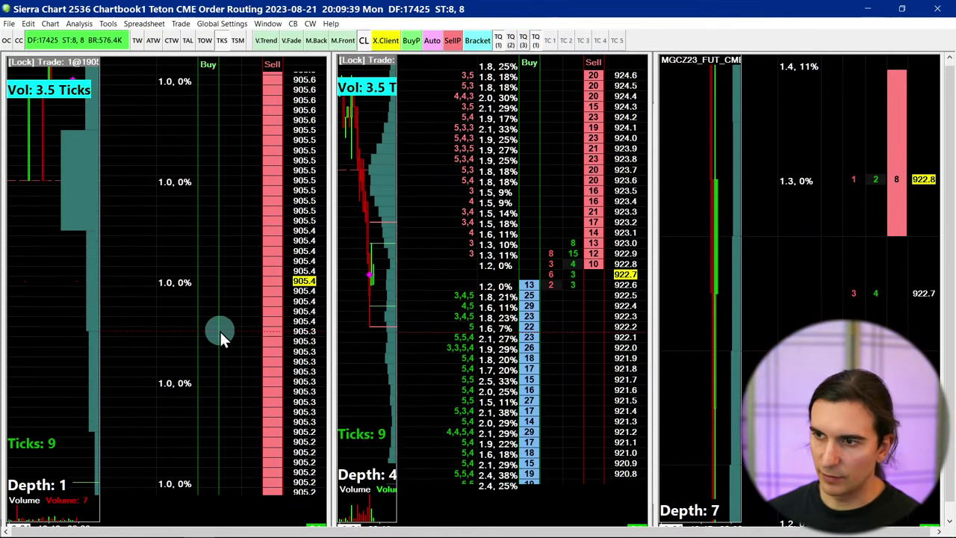
Check the scale increment of the CLV23 chart #3 in the CL.Trader946 chartbook for comparison, and return to the gold chartbook.
click(373, 272)
click(925, 230)
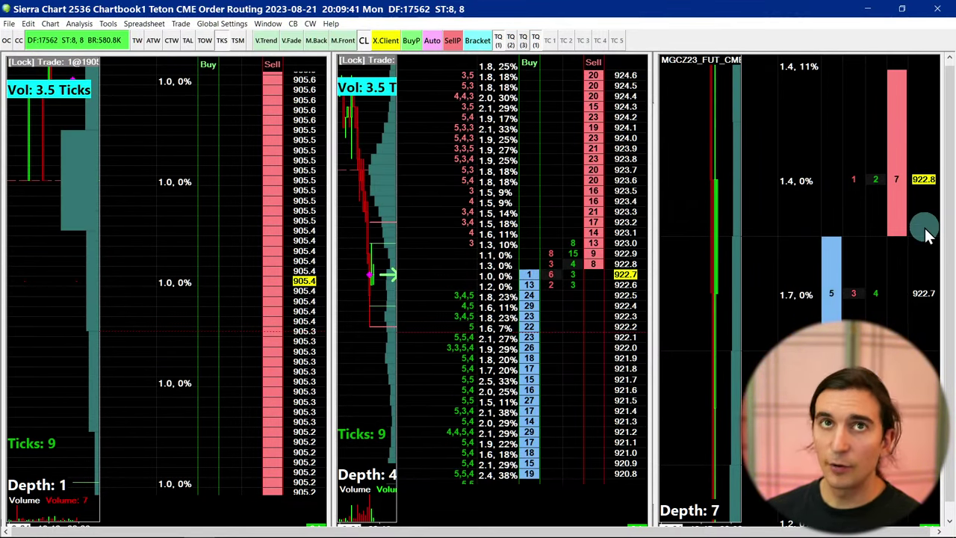
click(385, 240)
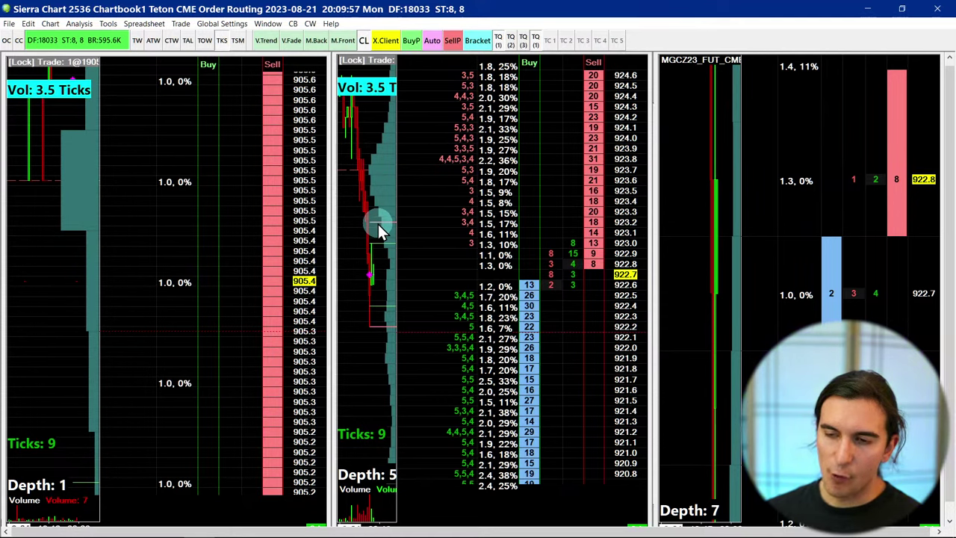
key(ctrl+Tab)
right_click(528, 110)
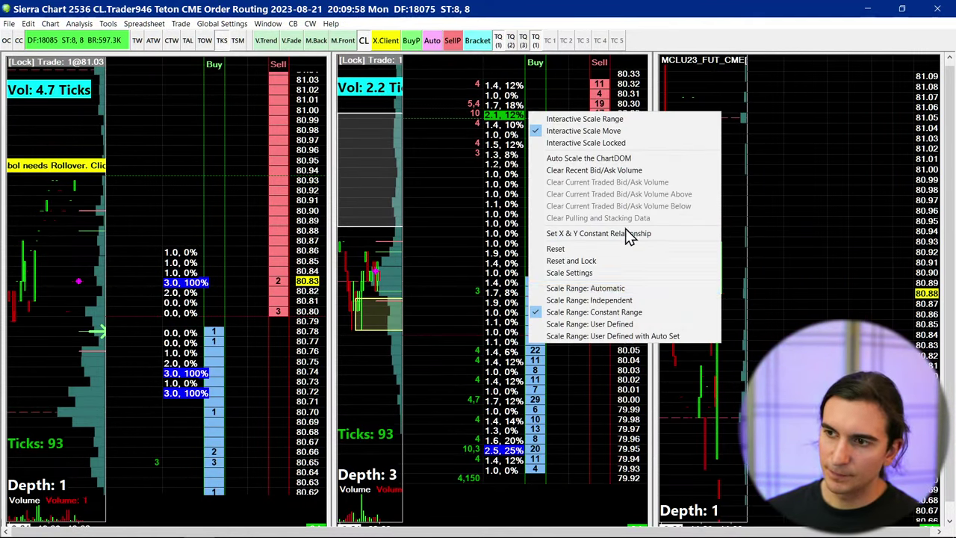
click(569, 277)
click(364, 162)
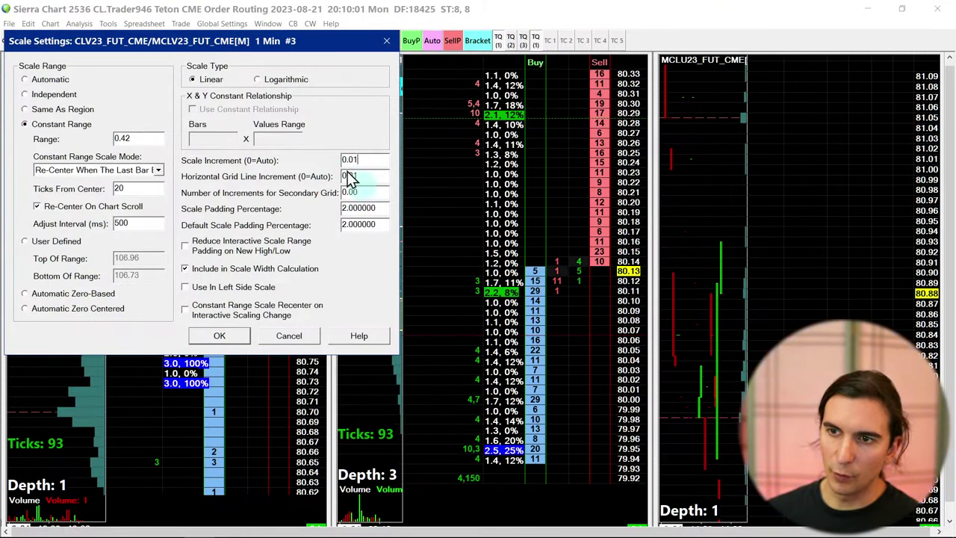
click(389, 41)
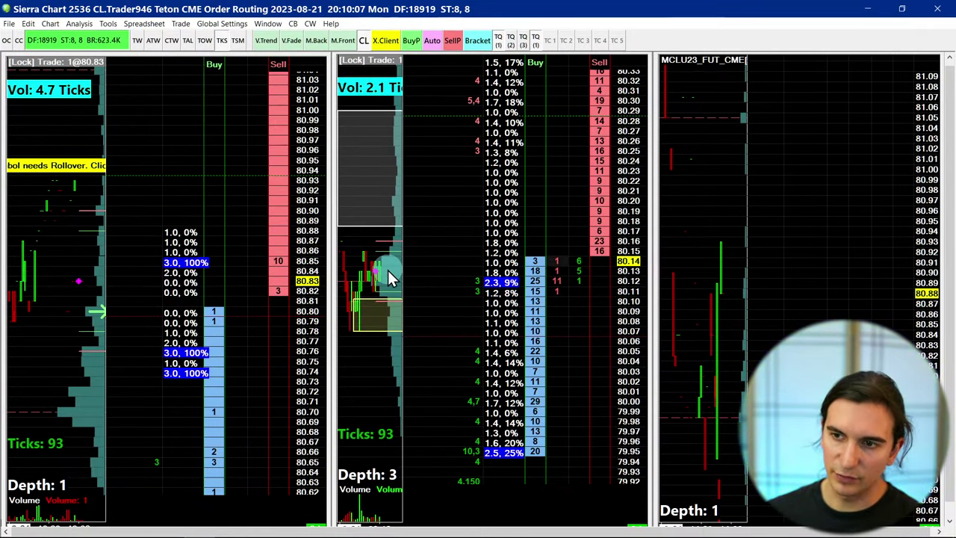
key(ctrl+Tab)
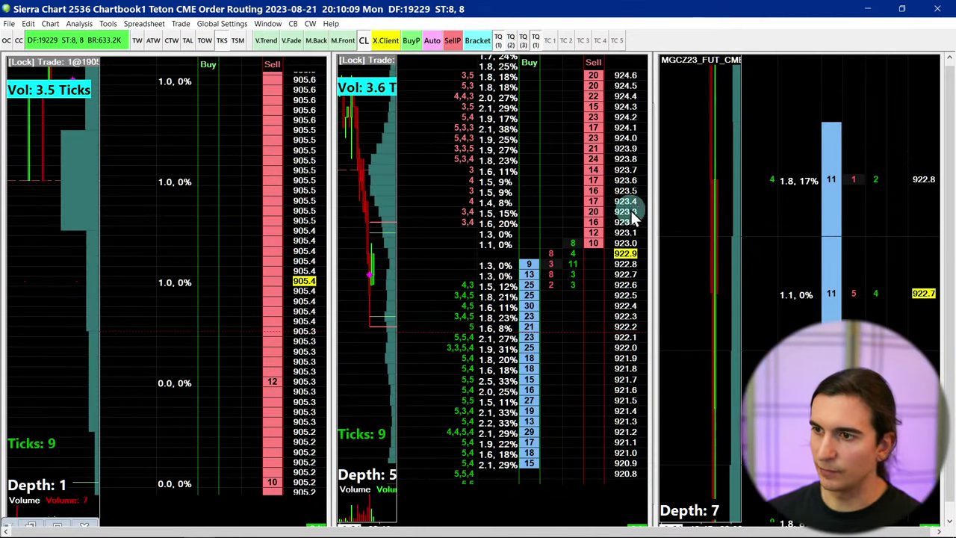
right_click(631, 213)
click(384, 224)
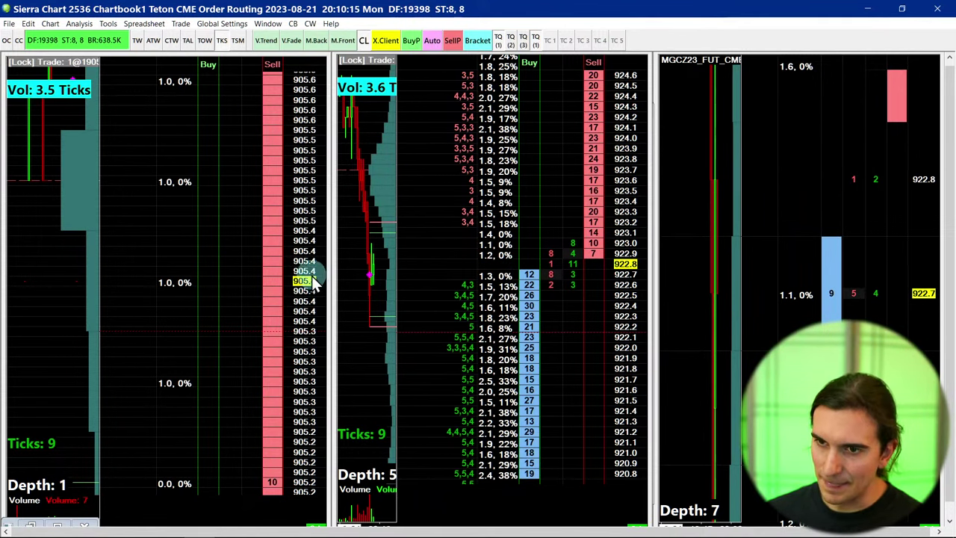
Set the scale increment of the GCV23 chart #1 to 0.1.
right_click(306, 278)
click(278, 313)
click(373, 159)
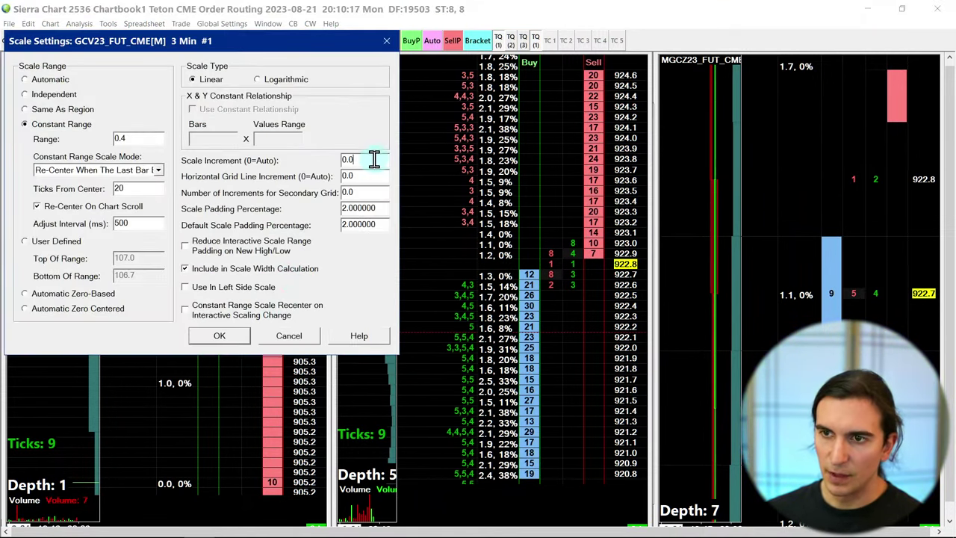
text(1)
click(219, 335)
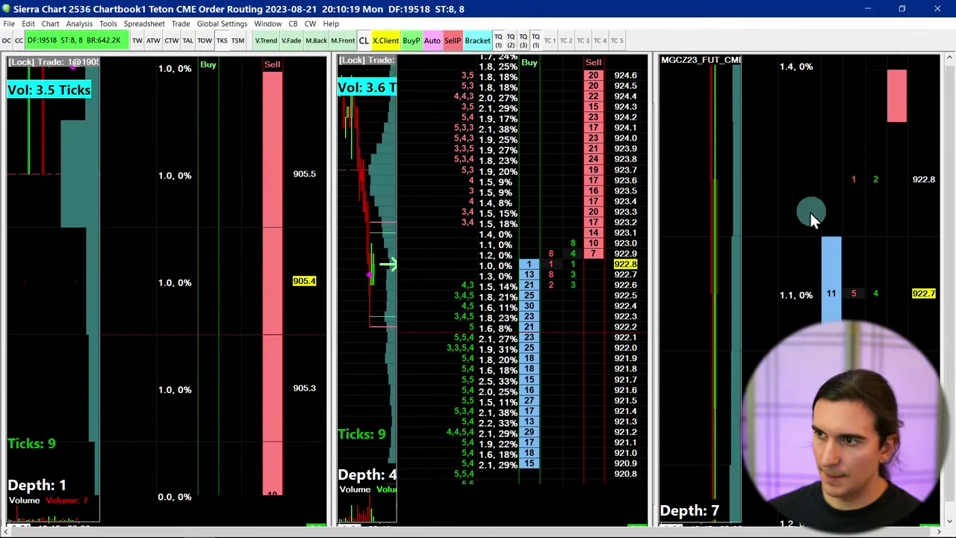
Set the scale increment of the MGCZ23 chart #5 to 0.1.
right_click(926, 202)
click(829, 239)
click(379, 158)
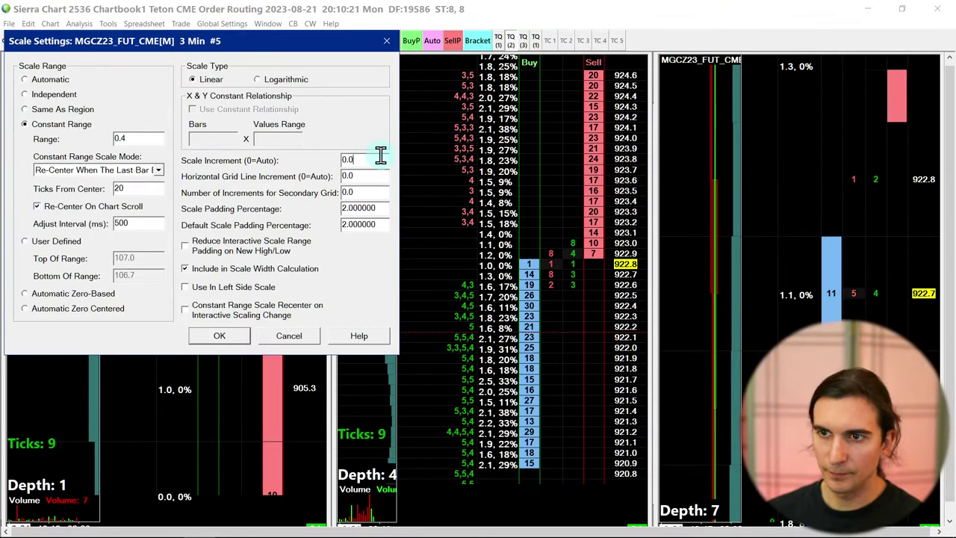
text(1)
click(212, 336)
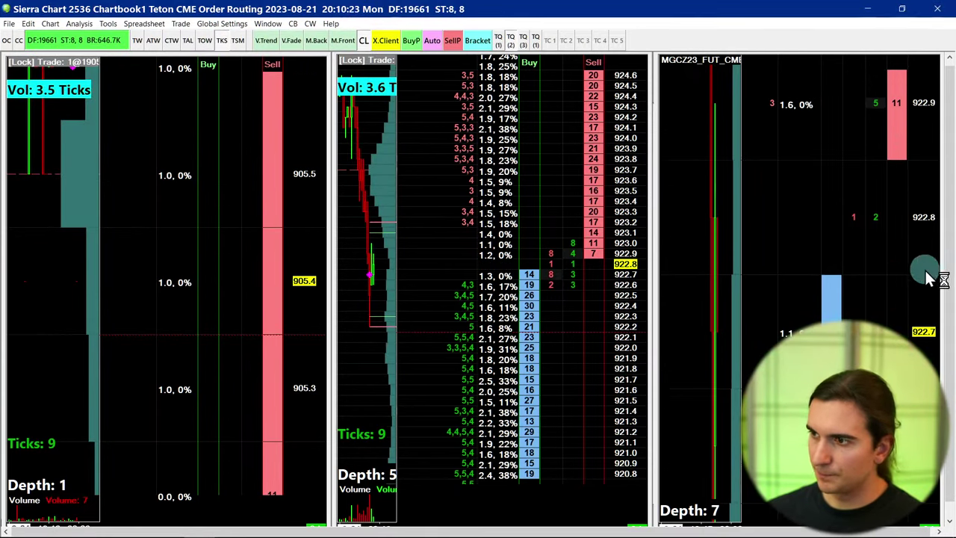
Widen the visible price ranges of the MGCZ23 chart #5 and the GCV23 chart #1, and fine-tune the range of chart #3.
drag(944, 153, 933, 214)
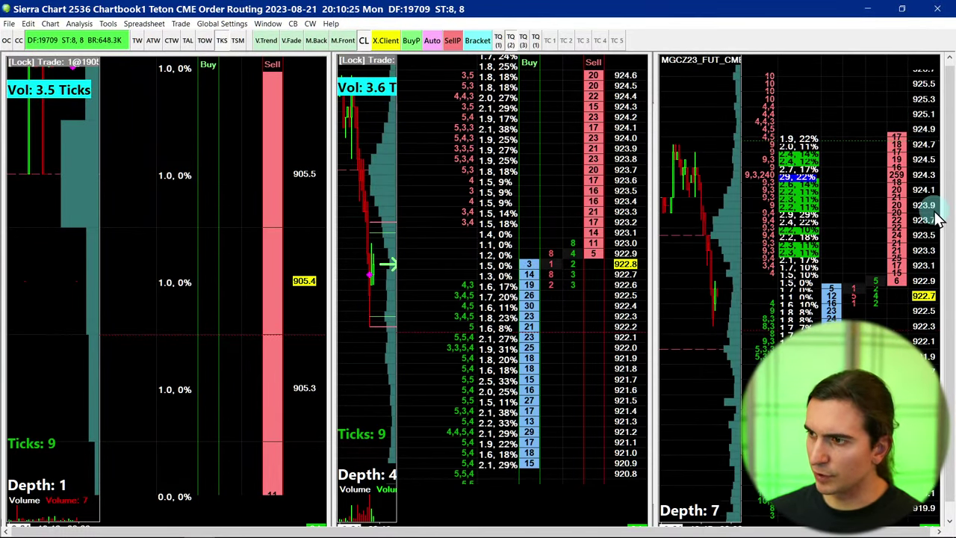
drag(929, 249, 934, 239)
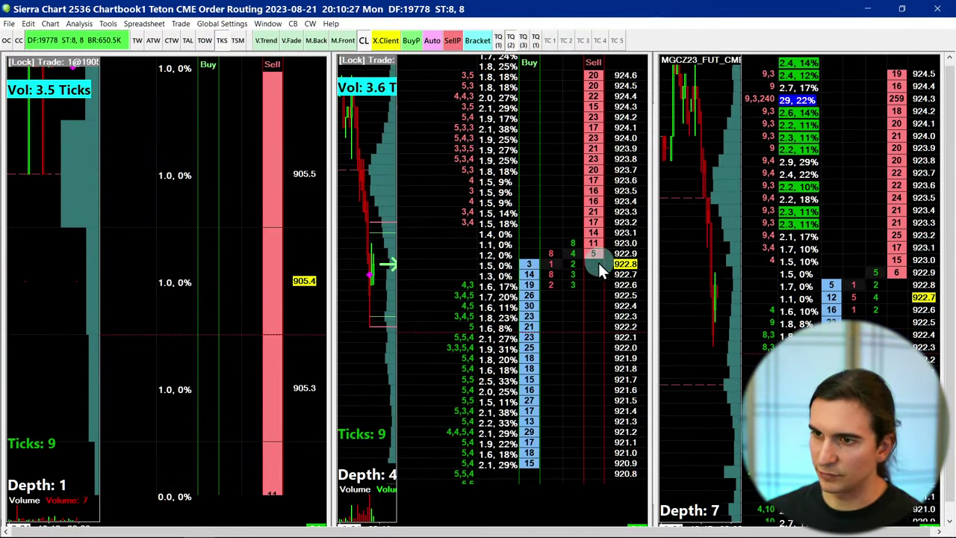
mouse_move(626, 235)
mouse_down()
mouse_move(631, 258)
mouse_move(630, 233)
mouse_up()
drag(306, 243, 315, 284)
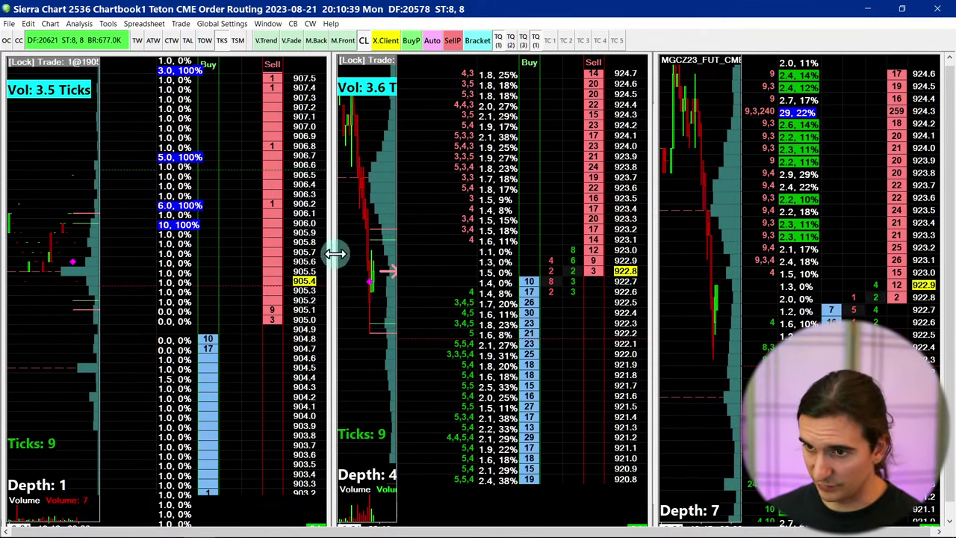
Save the converted gold chartbook as a new chartbook file with the name GC_Trader946.cht.
click(9, 23)
click(50, 278)
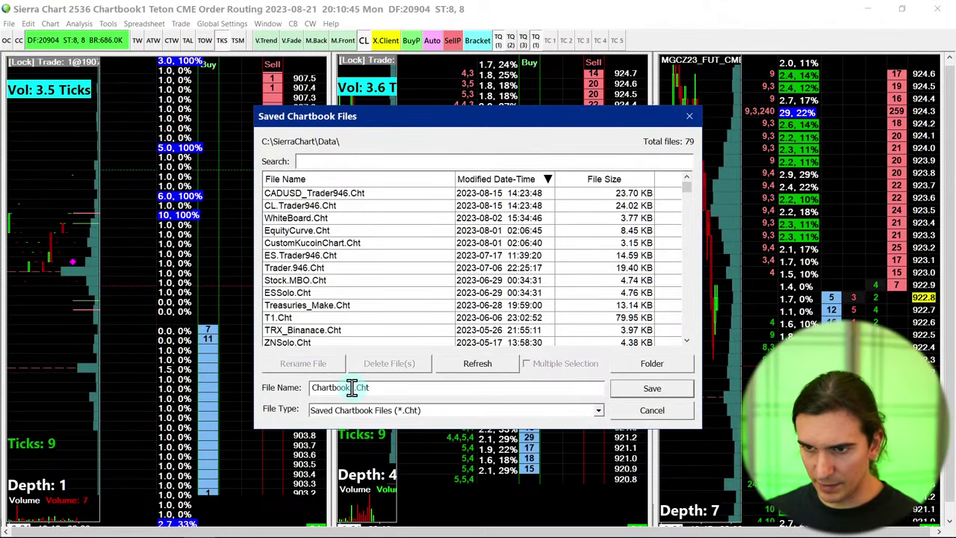
drag(352, 387, 185, 383)
key(Right)
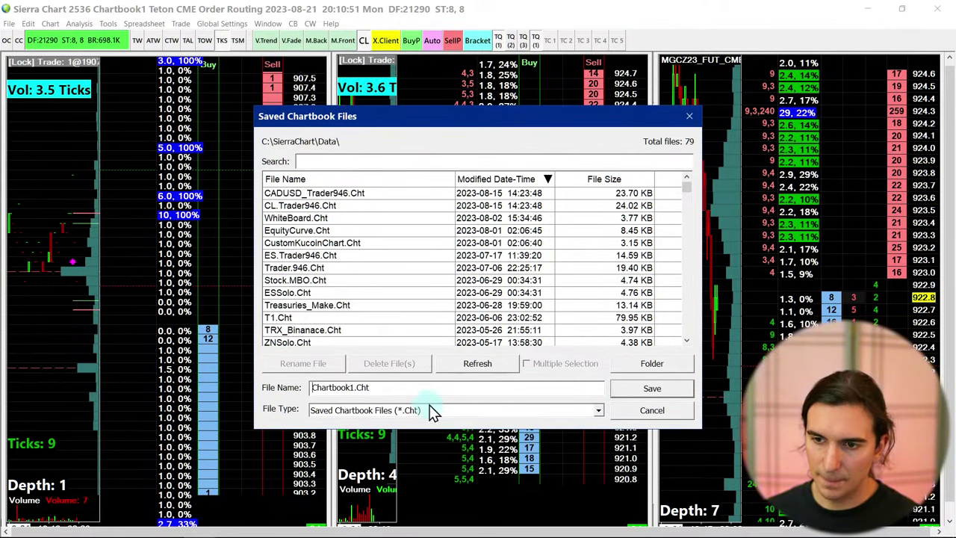
text(GC_TRADER)
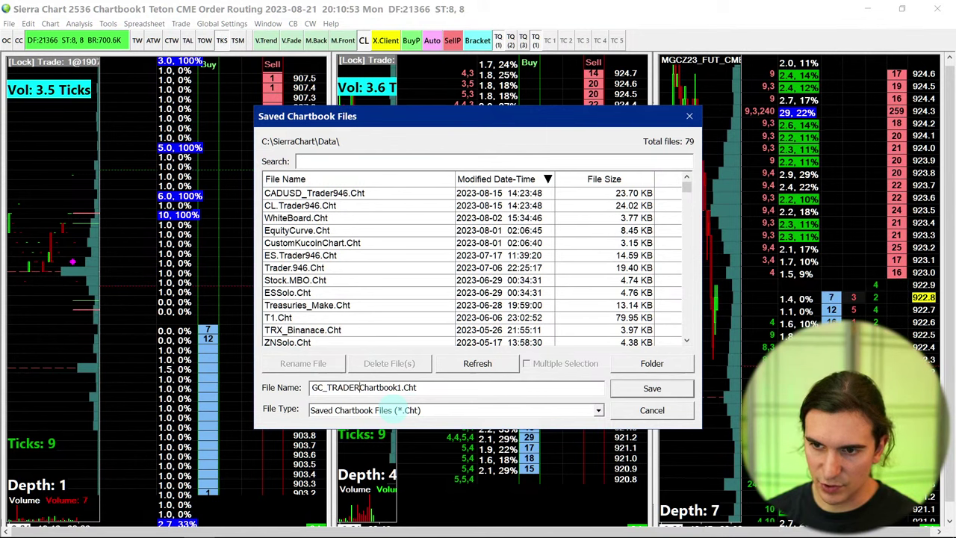
key(BackSpace)
key(BackSpace)
key(BackSpace)
text(ader)
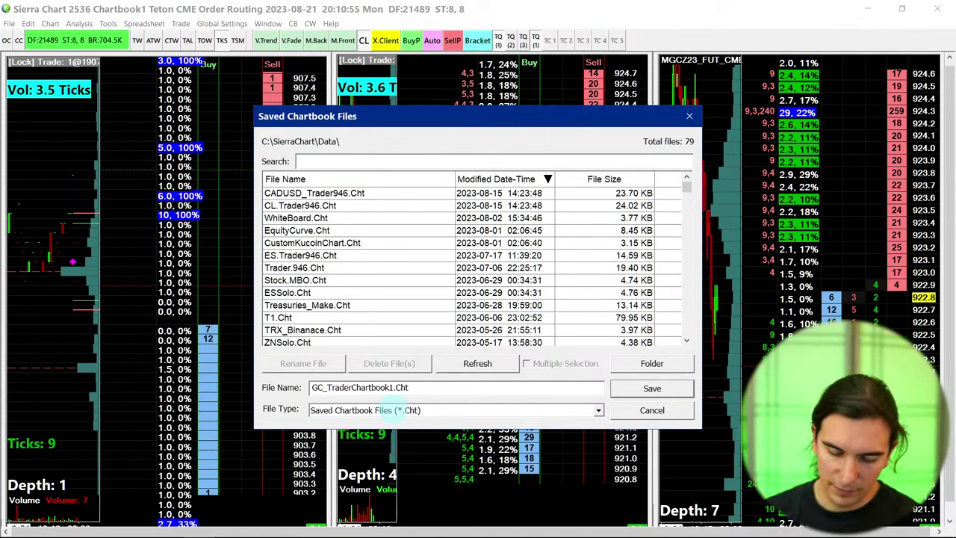
text(946.)
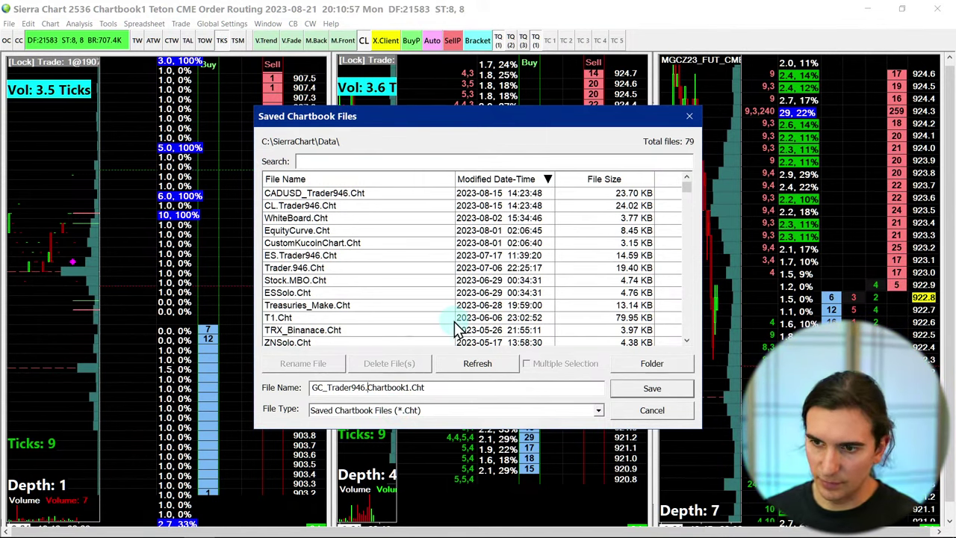
key(shift+End)
key(Delete)
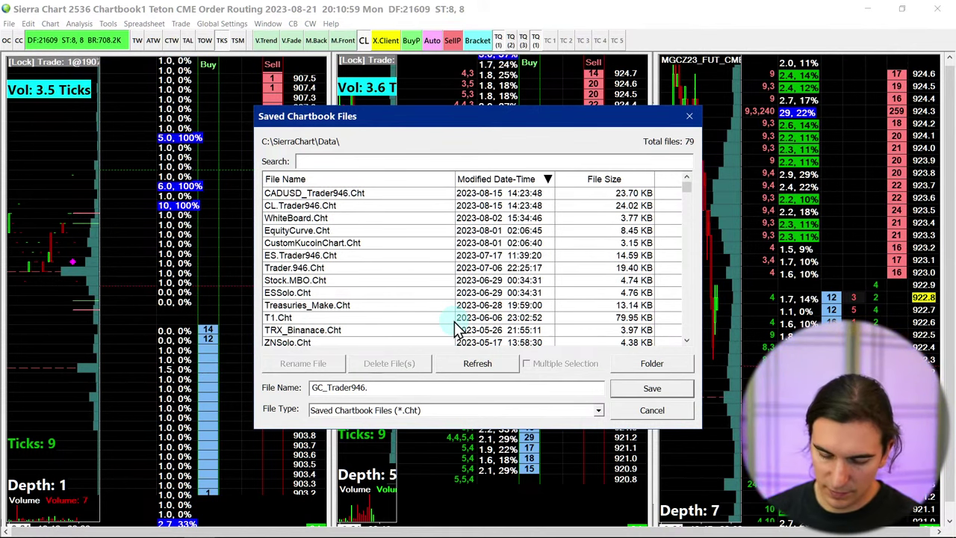
text(.cht)
click(366, 387)
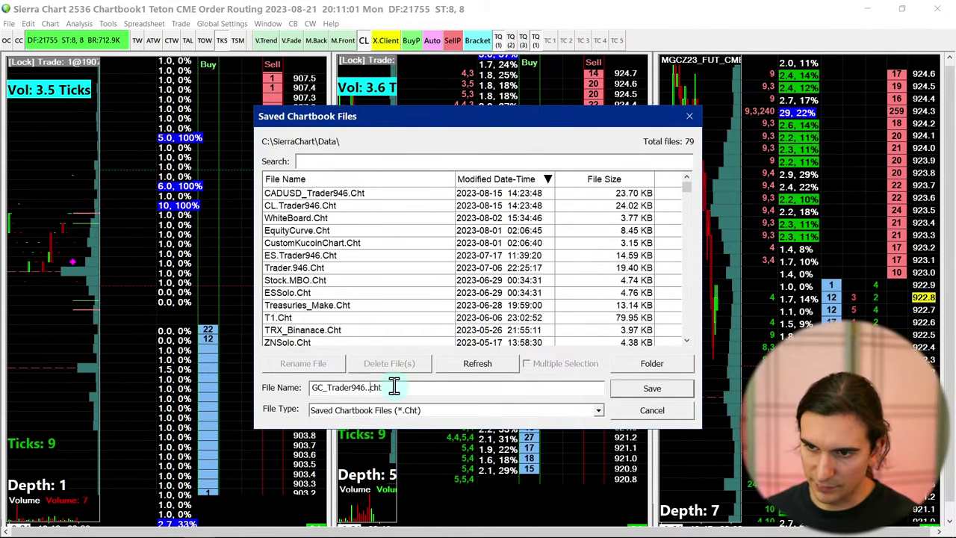
key(BackSpace)
click(666, 392)
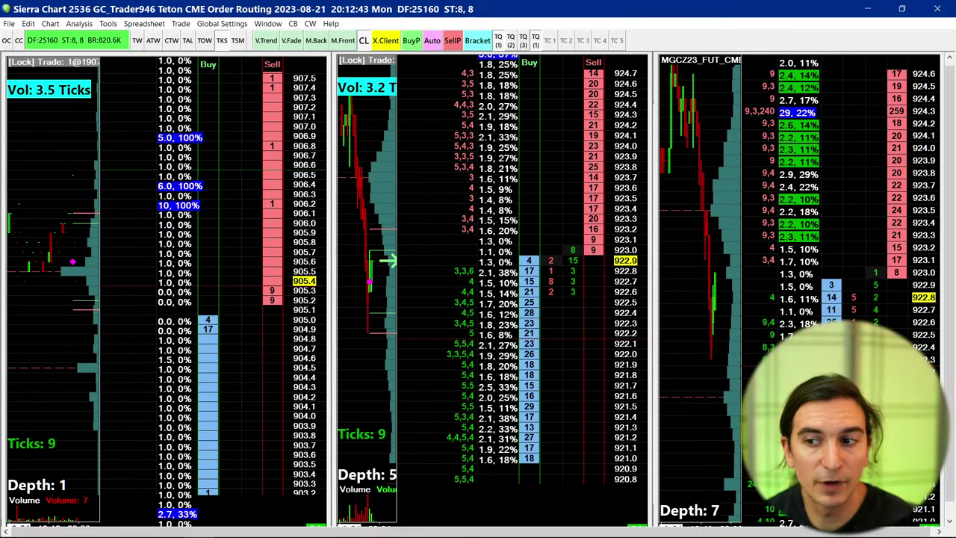
Enlarge the GCZ23 3 Min chart #3, widen its bar spacing to examine the price action, and restore the three-chart layout.
double_click(351, 215)
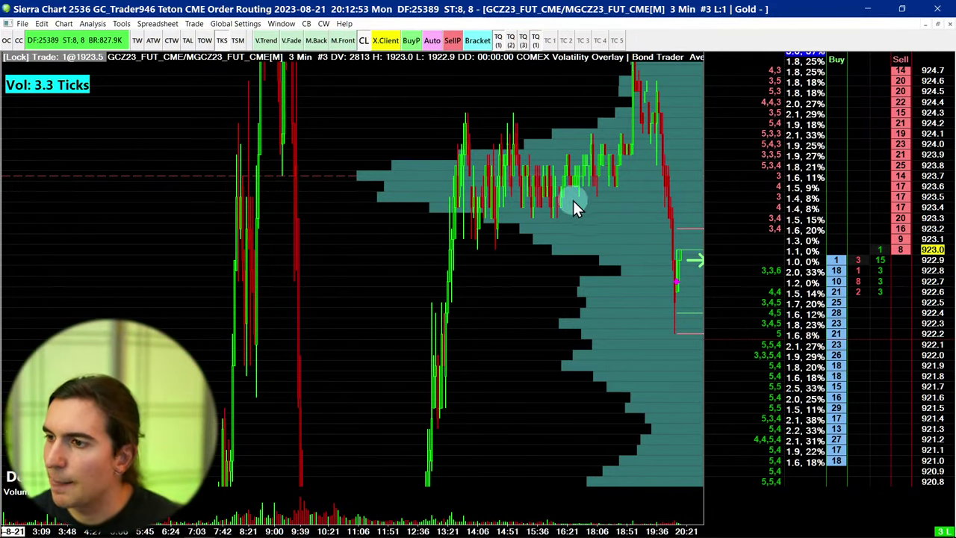
scroll(609, 211, up, 1)
scroll(609, 212, up, 2)
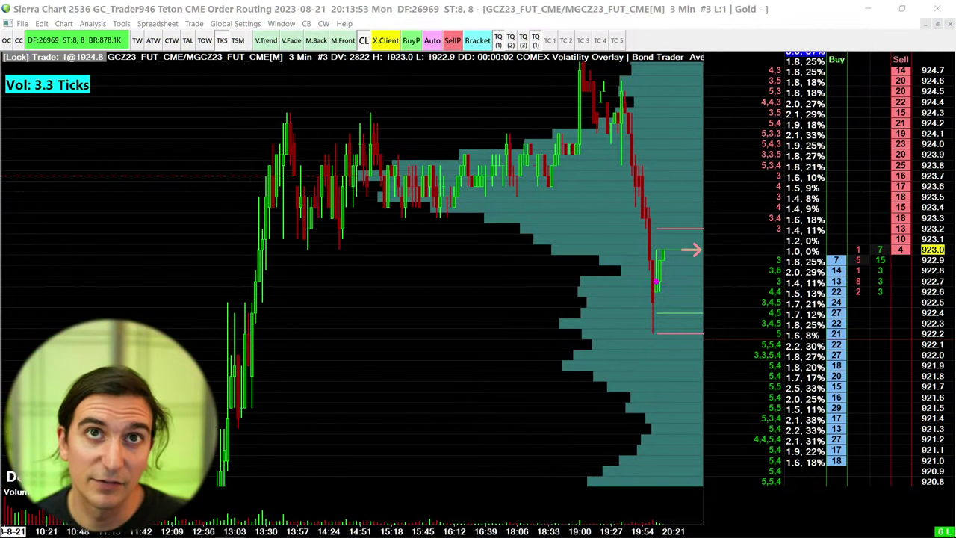
click(418, 338)
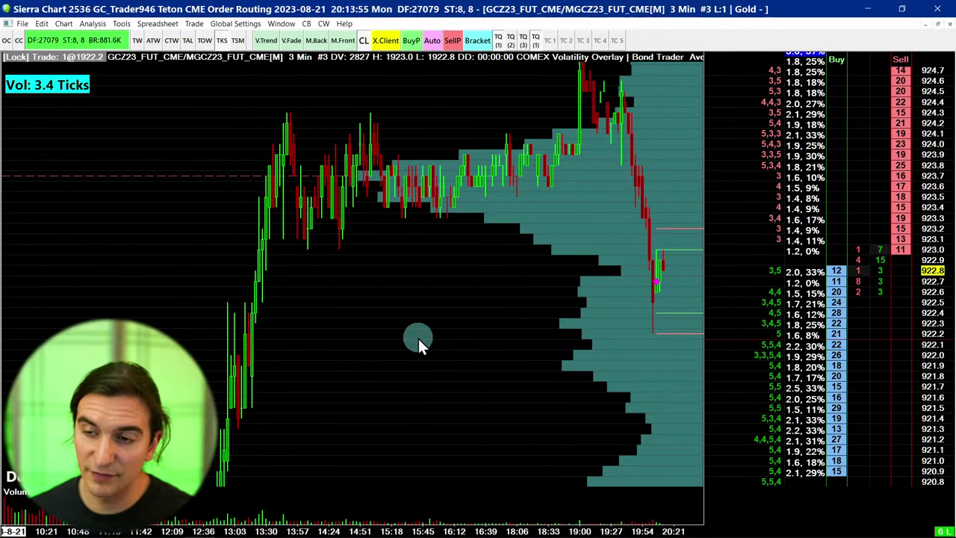
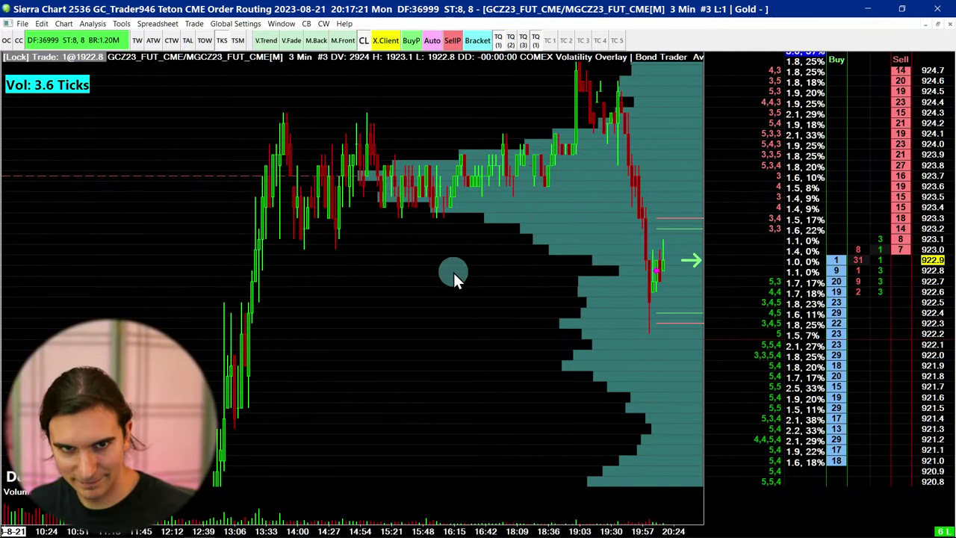
double_click(523, 222)
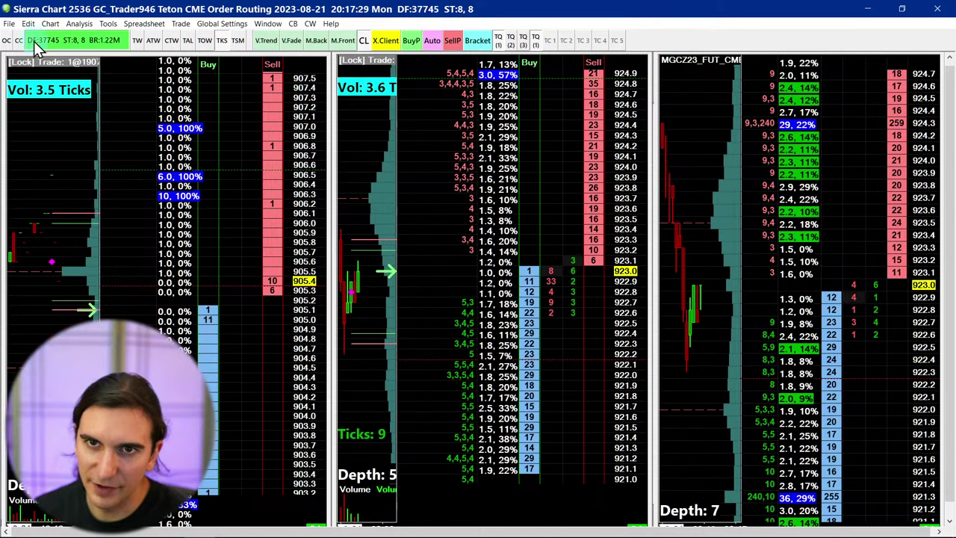
In the SC Data - All Services instance, save the gold chartbook as GC_Charts.Cht and adjust the price range of the GCV23 Daily chart #2.
click(9, 24)
click(38, 206)
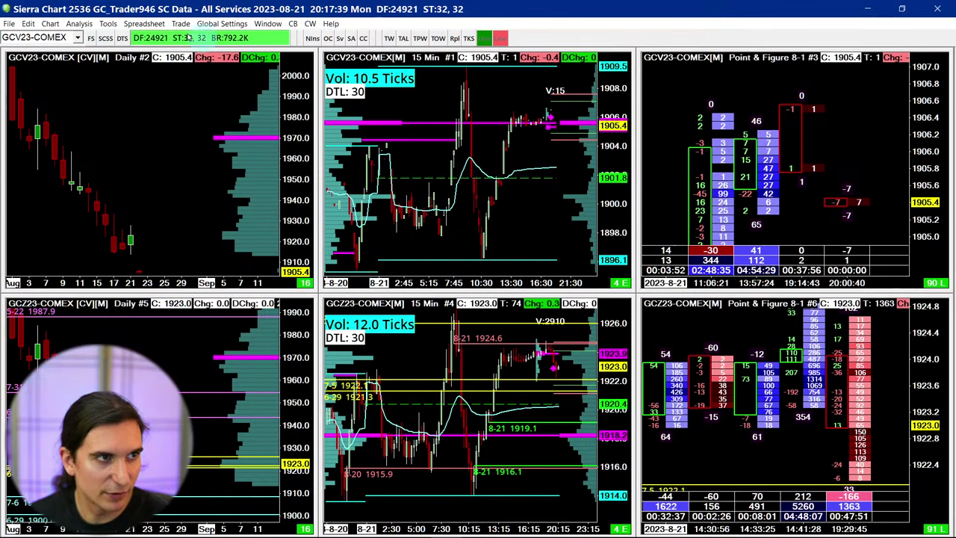
click(9, 23)
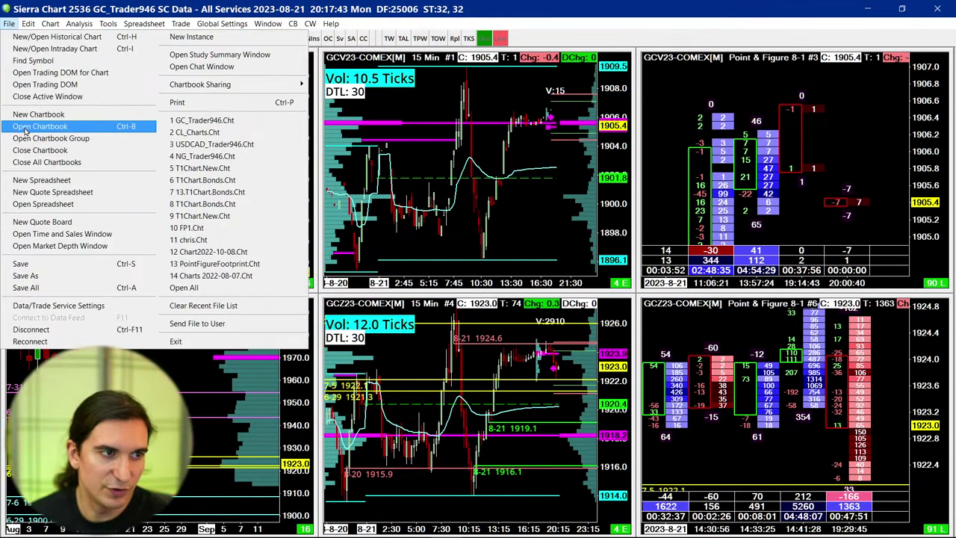
click(30, 274)
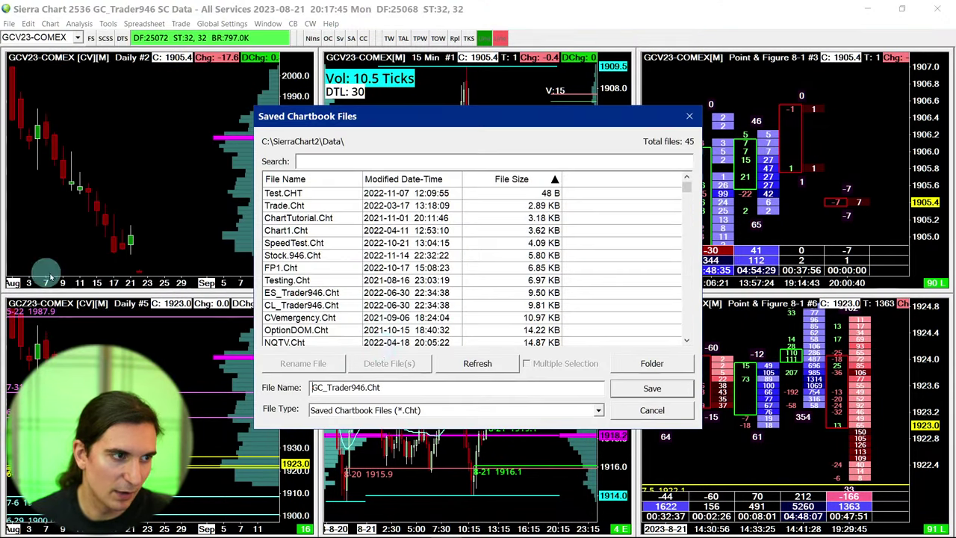
drag(366, 388, 326, 388)
text(C_C)
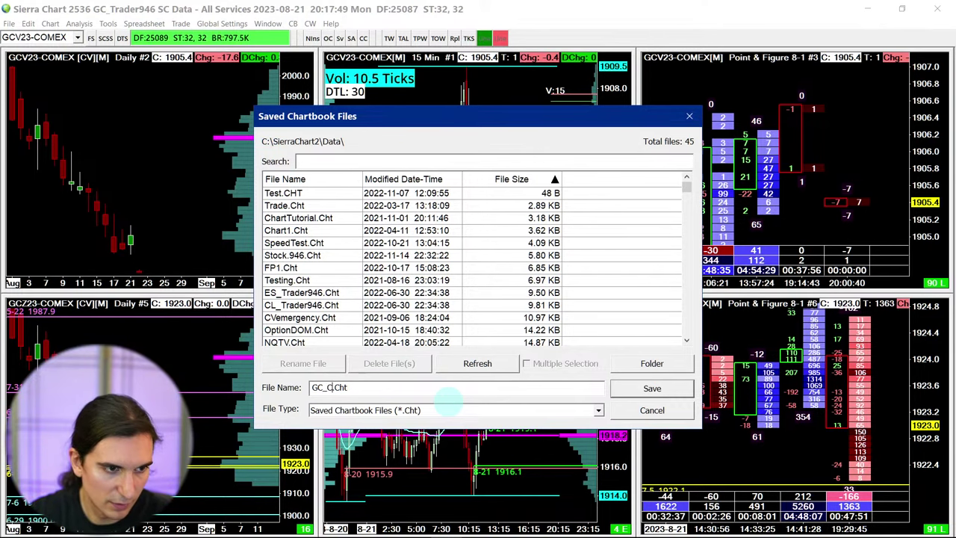
text(harts)
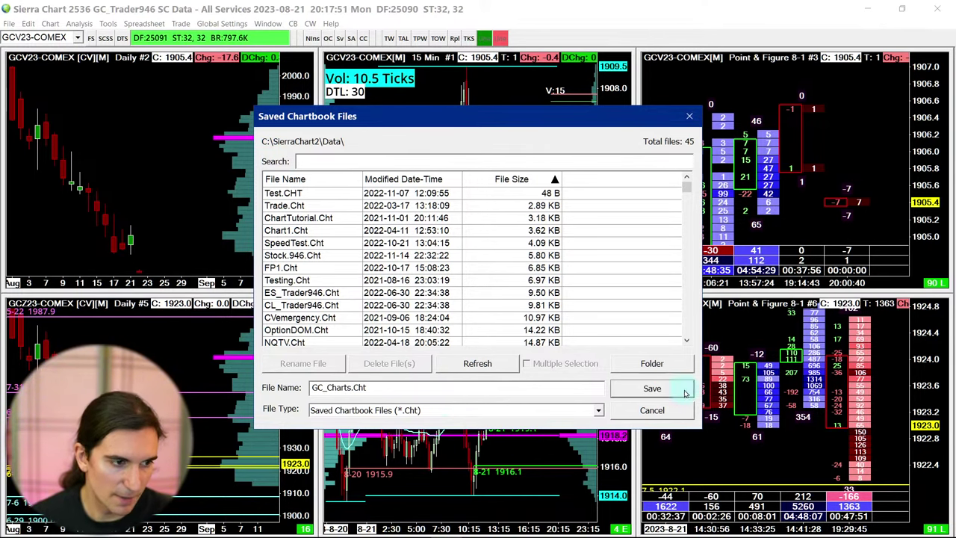
click(654, 389)
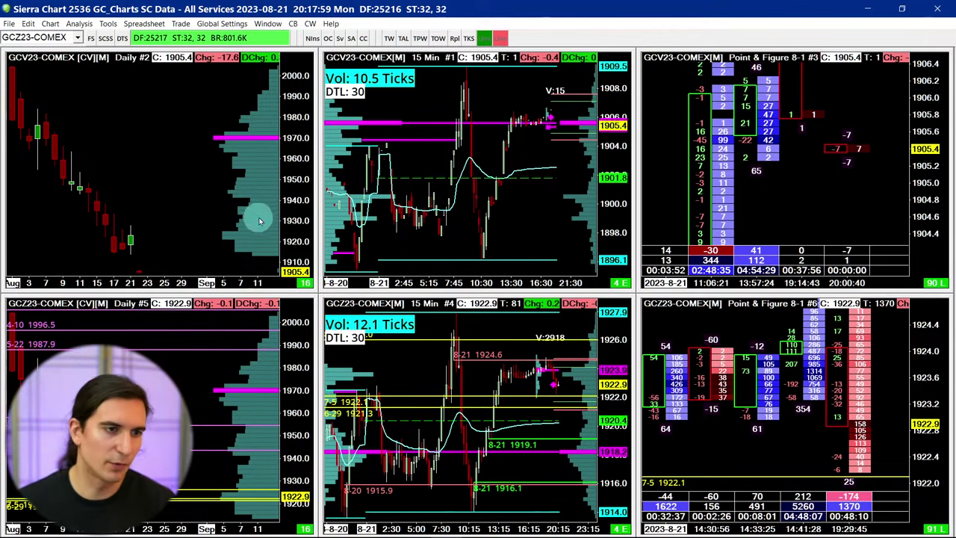
drag(290, 195, 300, 164)
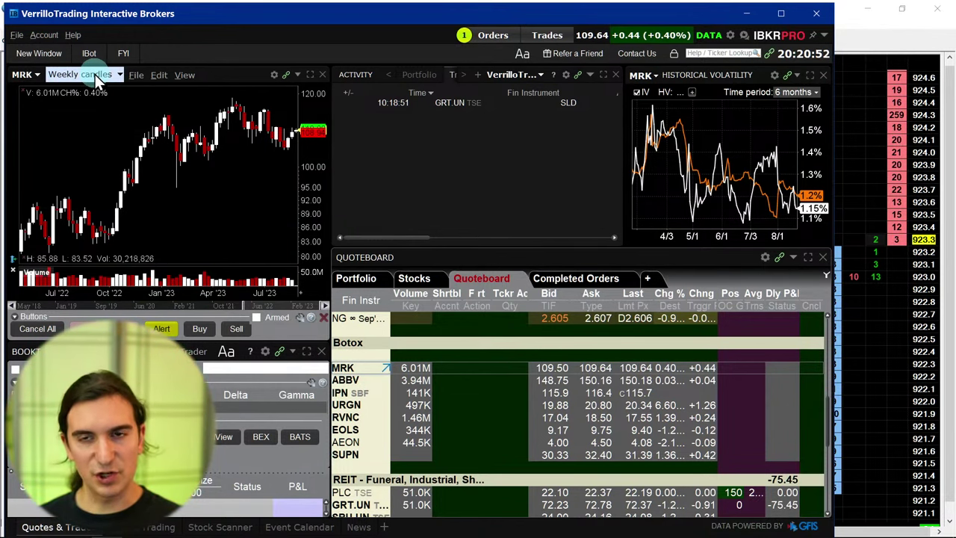
Examine the longer weekly price history of MRK in the Interactive Brokers window, and return to the GC_Charts chartbook.
scroll(219, 192, down, 5)
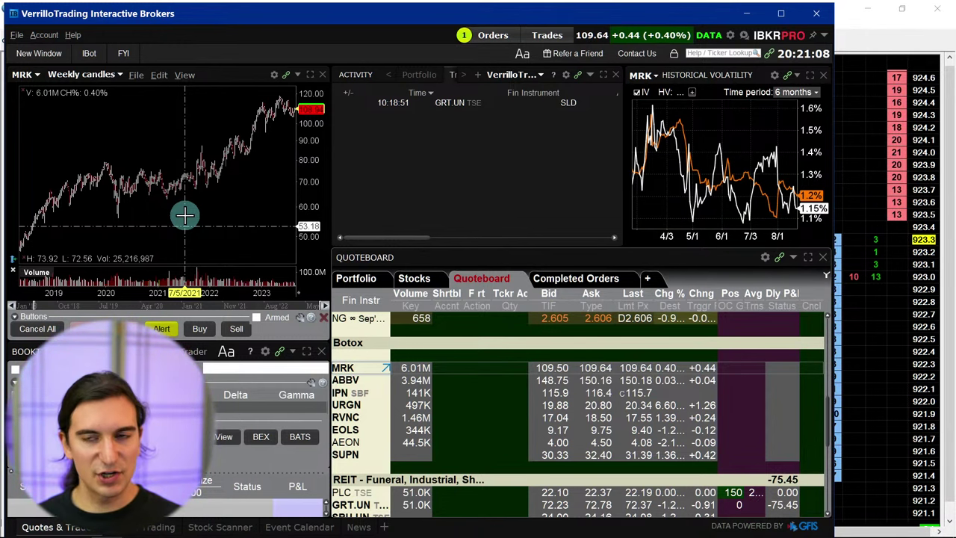
scroll(185, 216, up, 5)
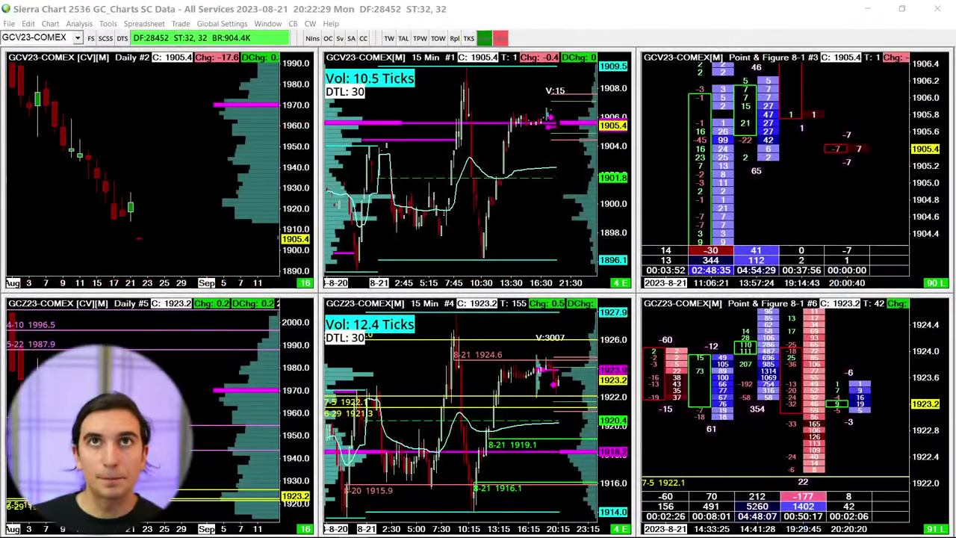
click(745, 214)
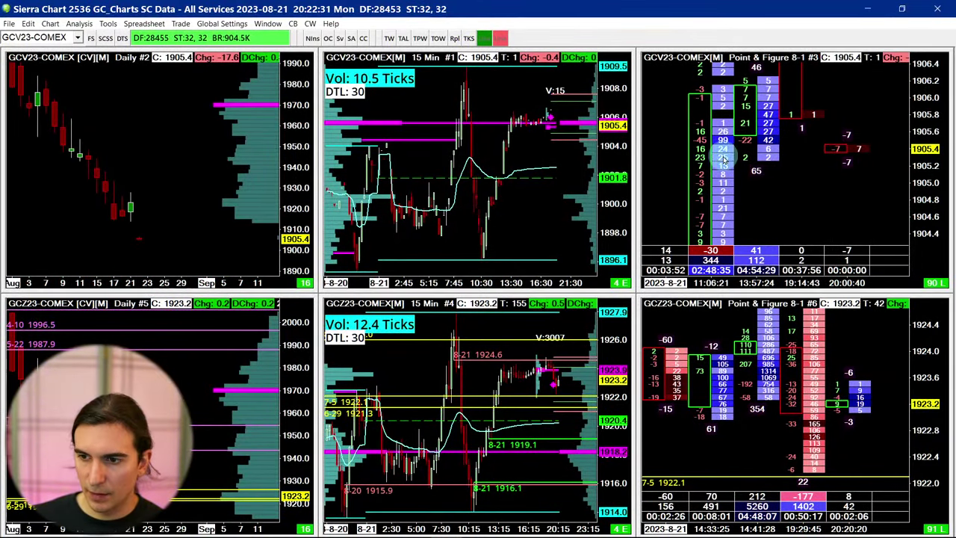
Duplicate all charts of the GC_Charts chartbook into a newly created chartbook and switch to it.
click(9, 24)
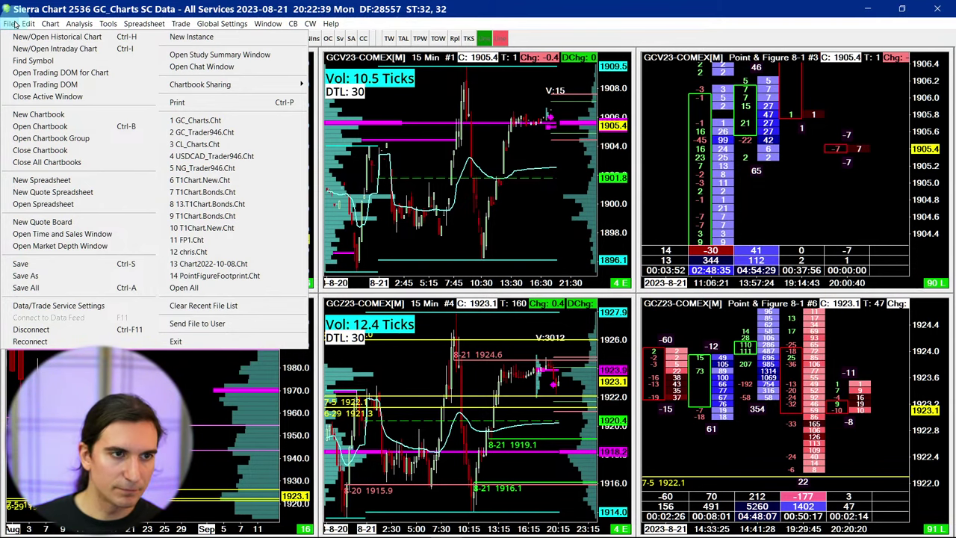
click(82, 9)
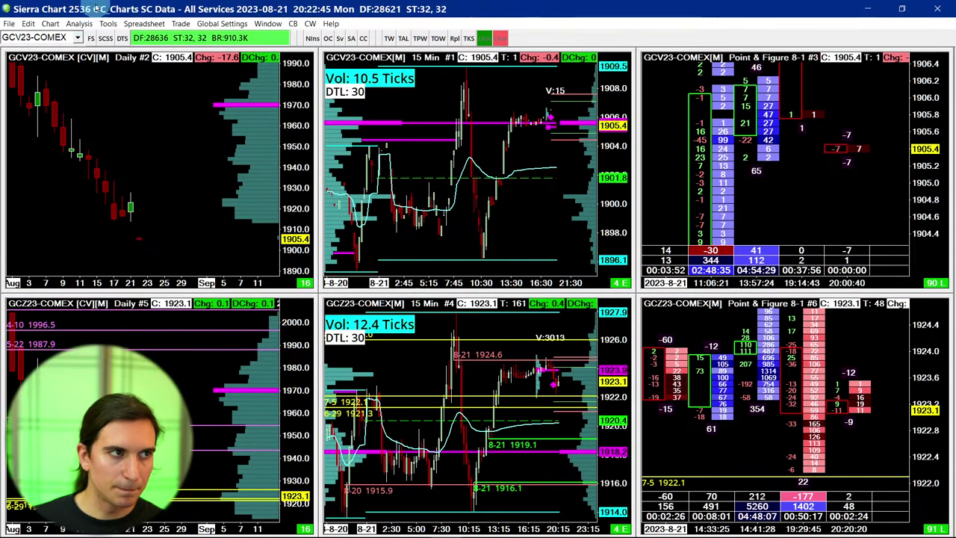
click(9, 24)
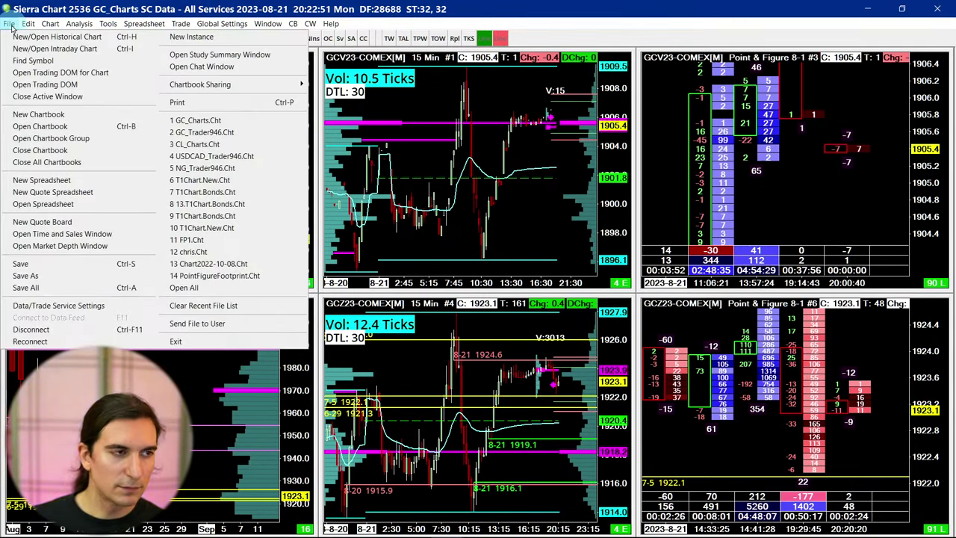
mouse_move(56, 21)
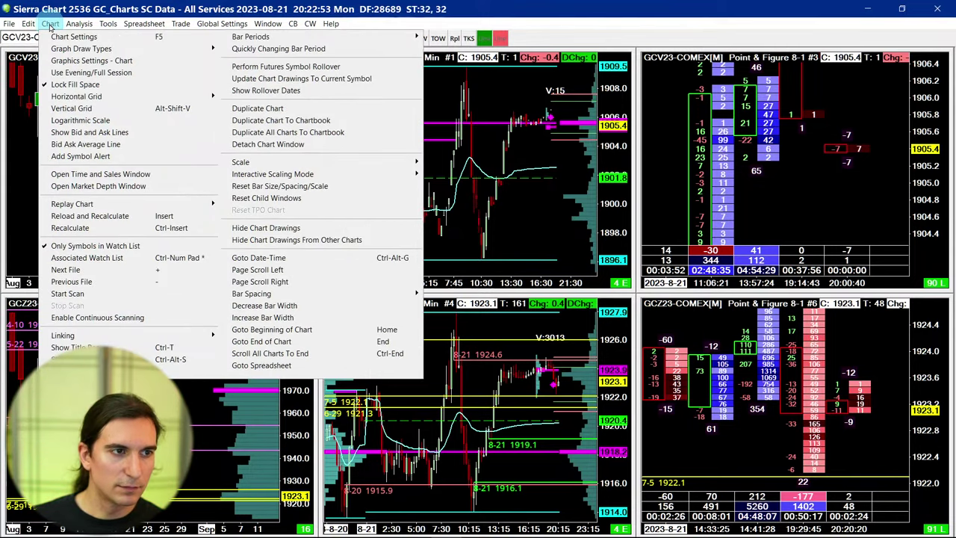
click(261, 135)
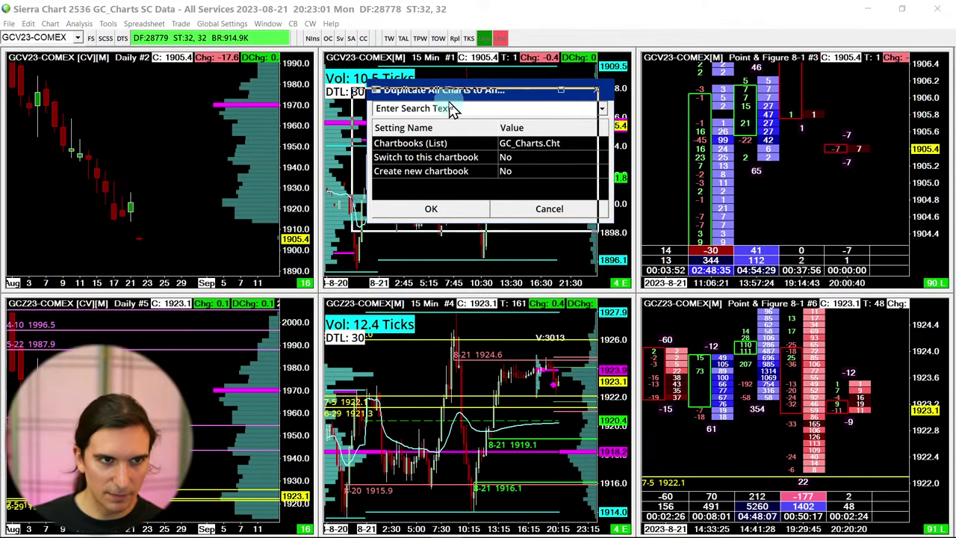
drag(463, 90, 445, 98)
click(520, 153)
click(496, 166)
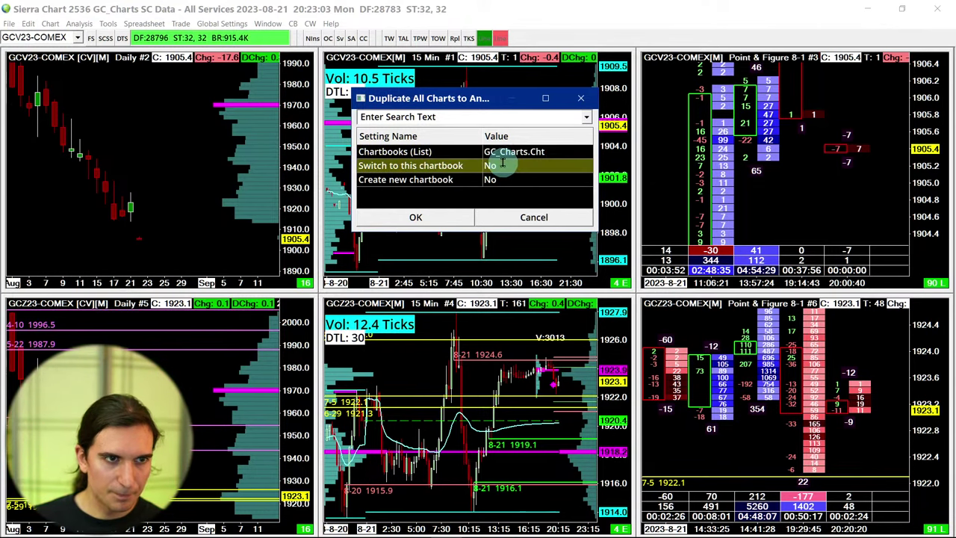
click(496, 165)
click(494, 180)
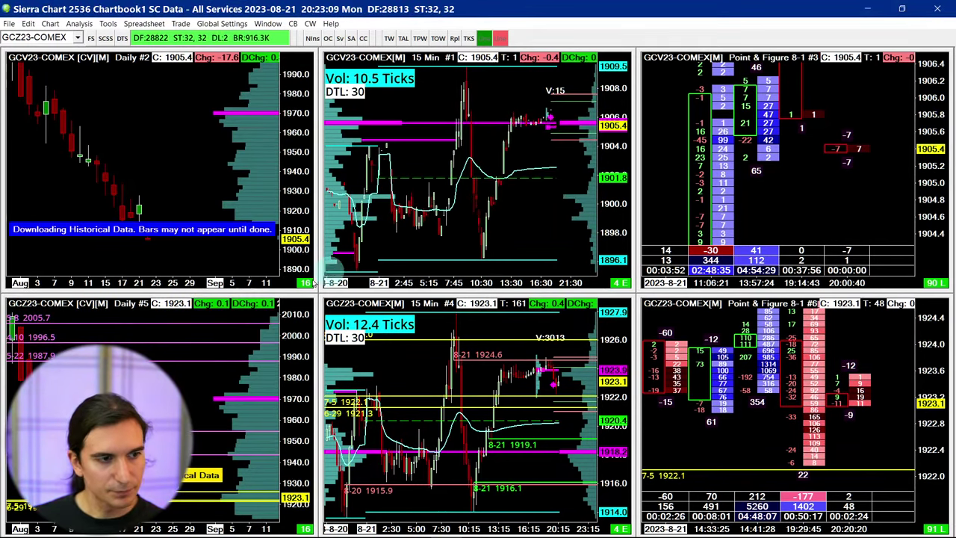
click(69, 126)
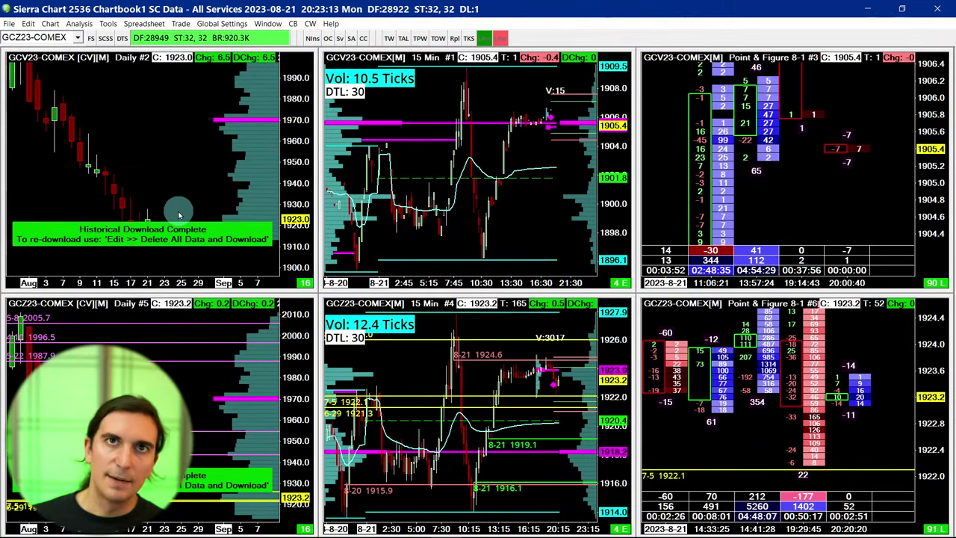
click(179, 214)
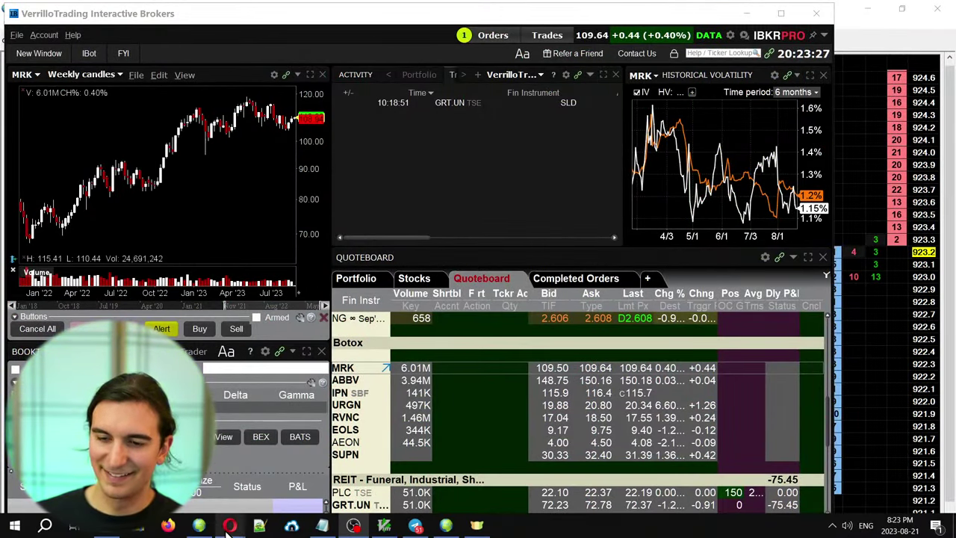
Switch to the Opera browser and play the track Relaxing Lofi Music For YouTube Videos from the live-streaming music playlist.
mouse_move(228, 521)
click(229, 484)
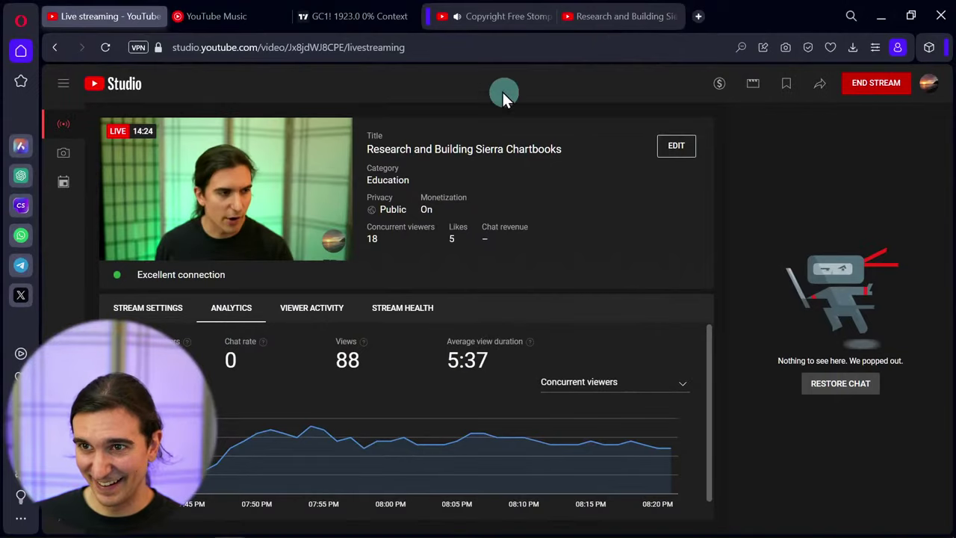
click(480, 24)
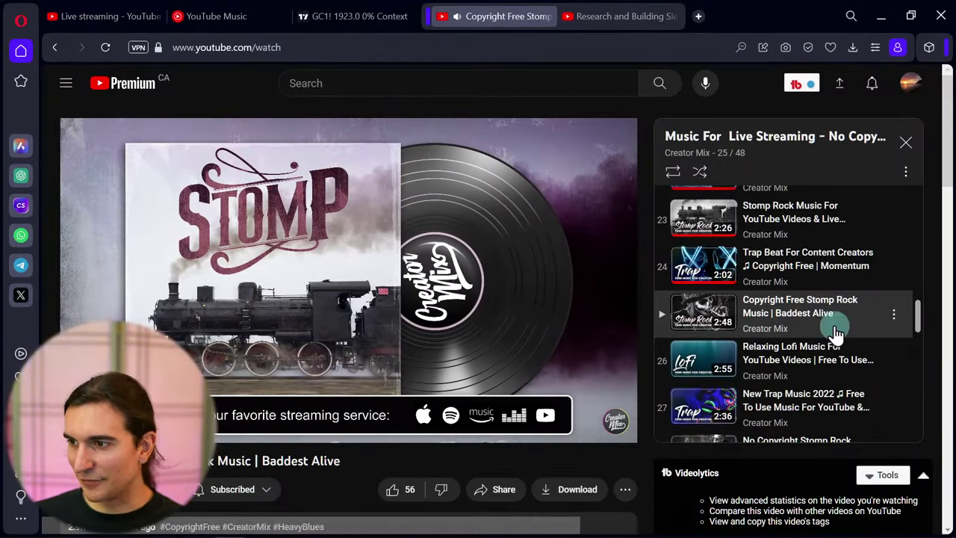
click(800, 374)
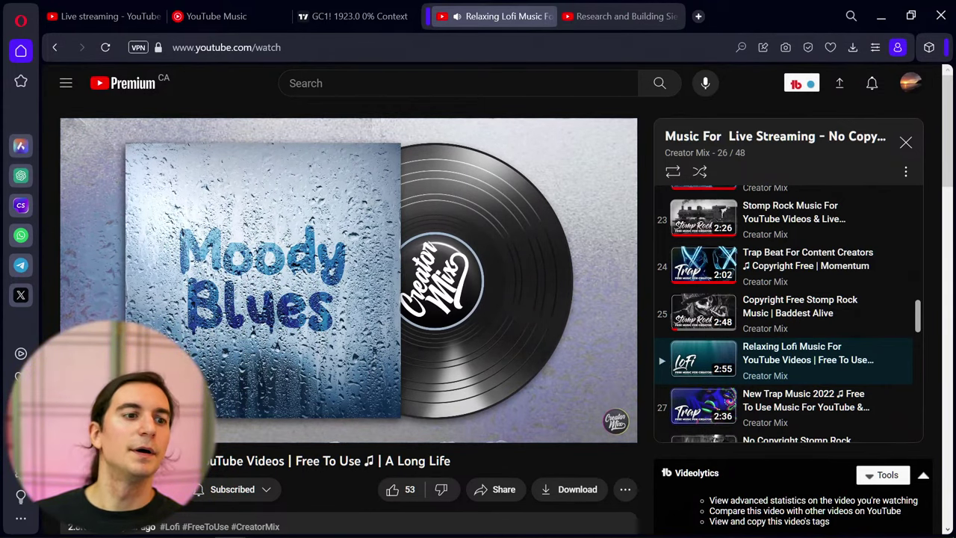
Switch to the Interactive Brokers window and review the contract descriptions and fundamentals of MRK and ABBV in the Botox group.
click(887, 13)
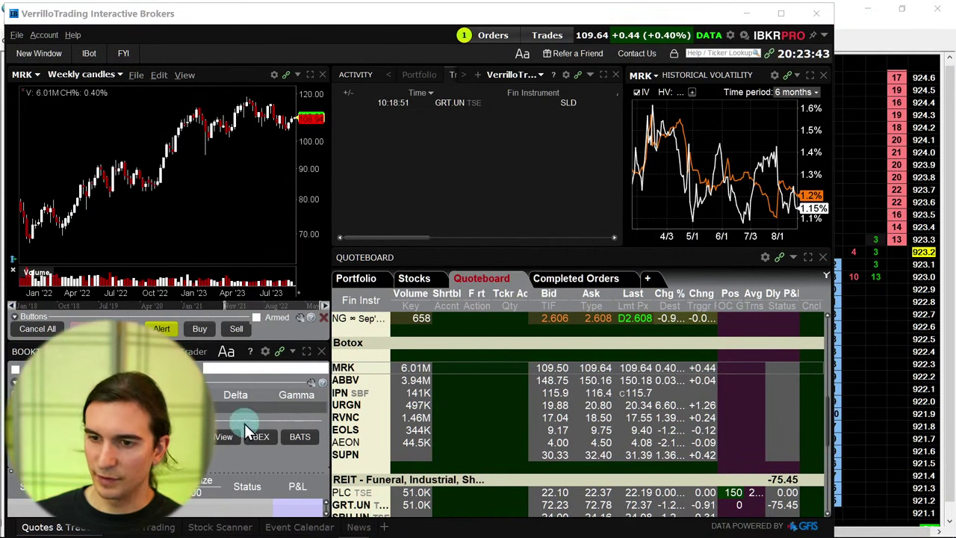
double_click(340, 364)
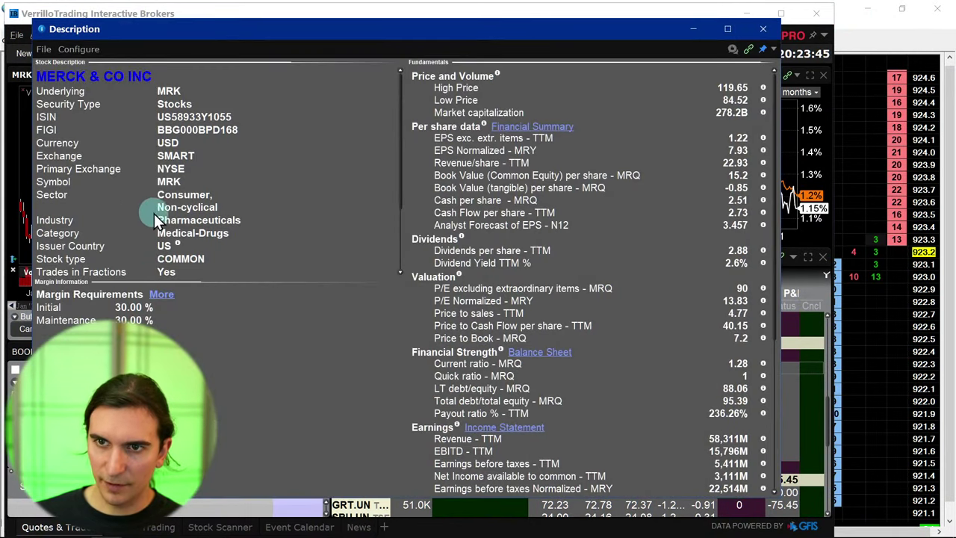
click(764, 33)
double_click(341, 384)
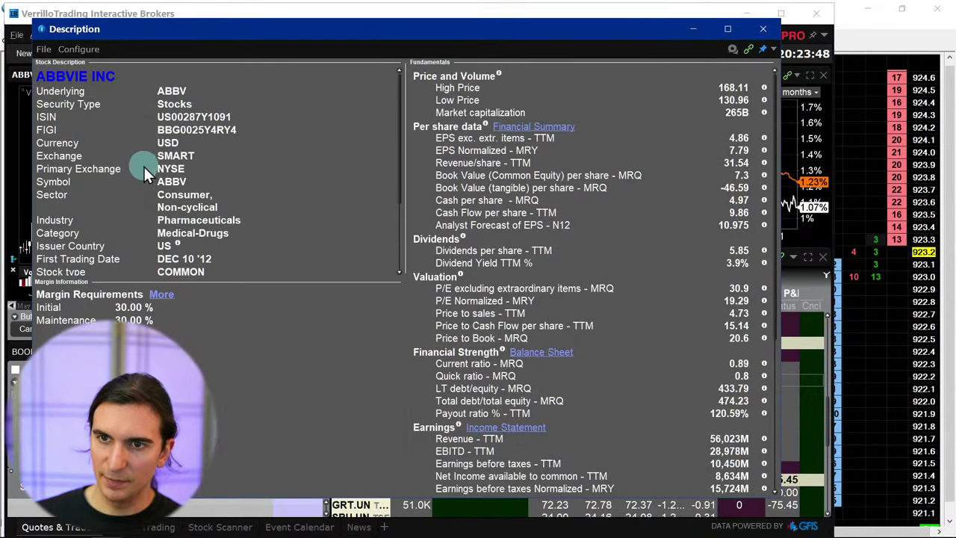
click(763, 30)
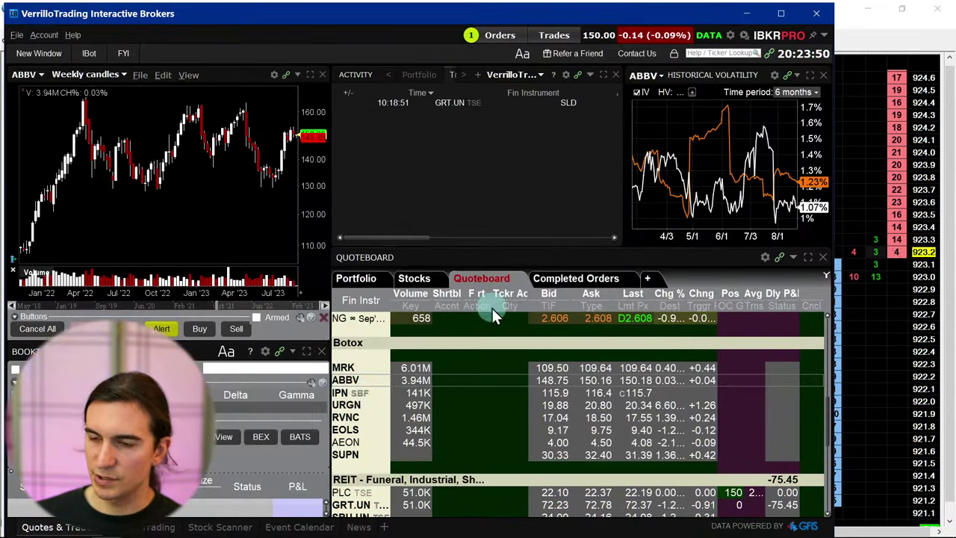
Review the contract descriptions and fundamentals of URGN and RVNC in the quoteboard.
double_click(348, 405)
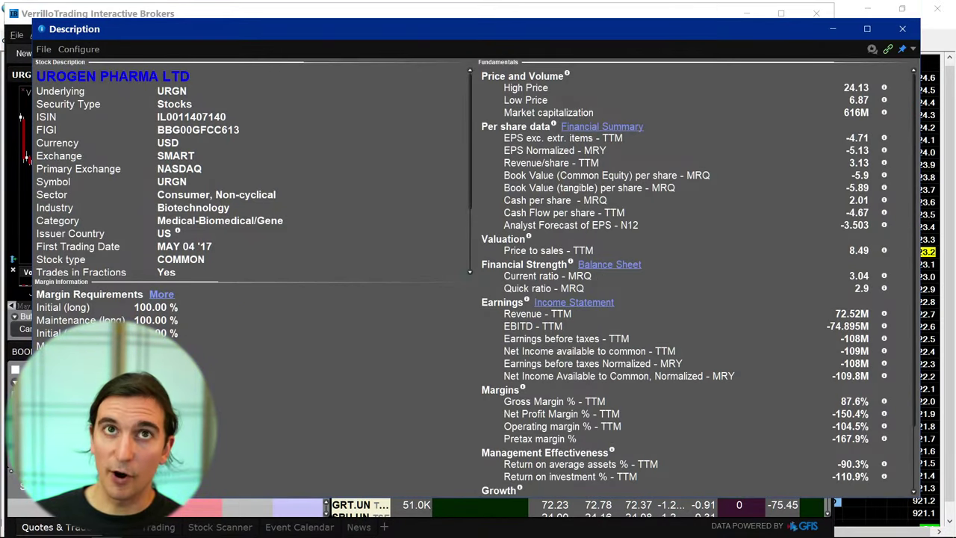
click(902, 29)
double_click(347, 419)
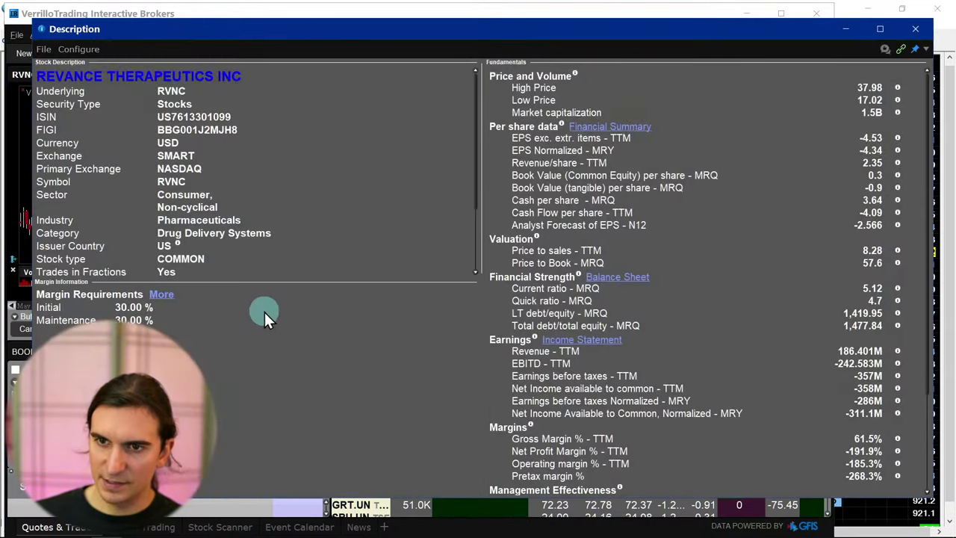
click(915, 31)
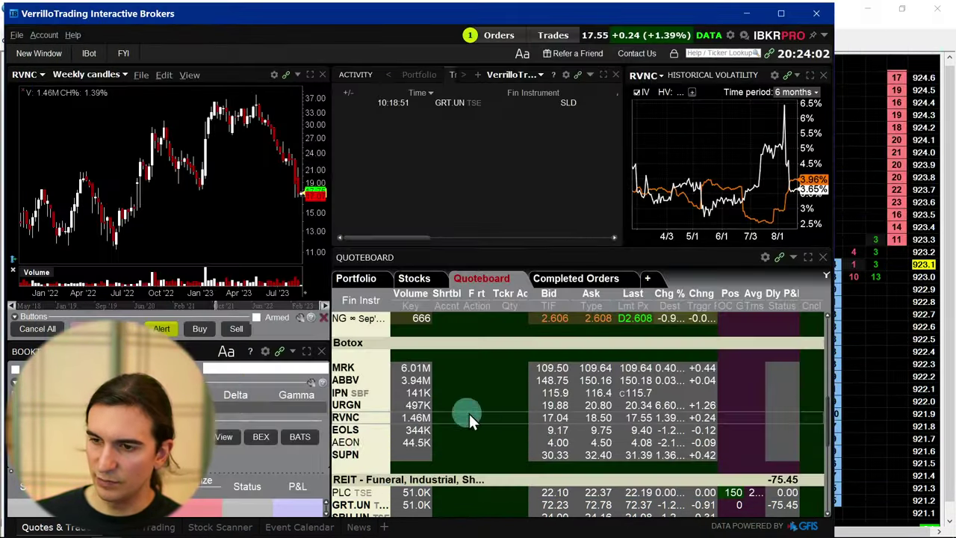
Review the contract descriptions and fundamentals of EOLS and AEON in the quoteboard.
double_click(337, 415)
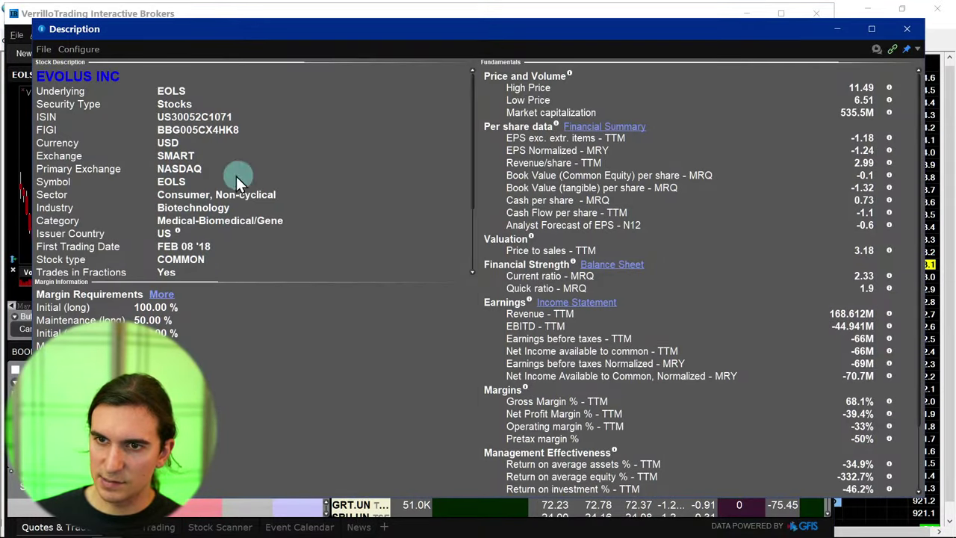
click(907, 28)
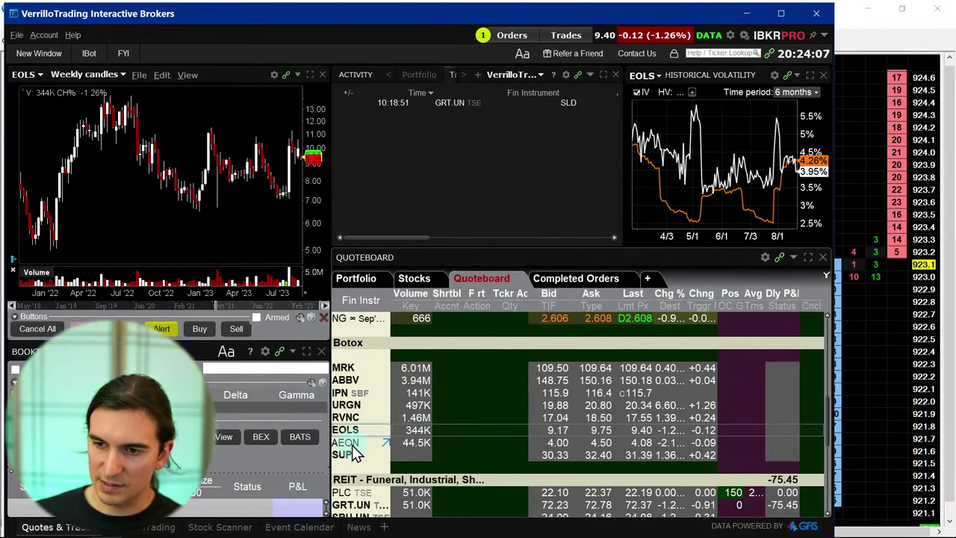
double_click(352, 452)
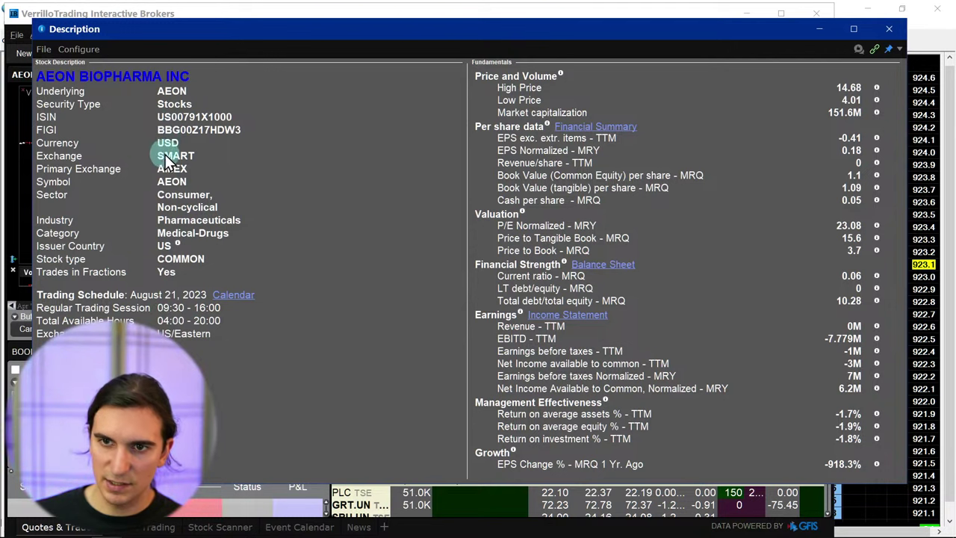
click(889, 29)
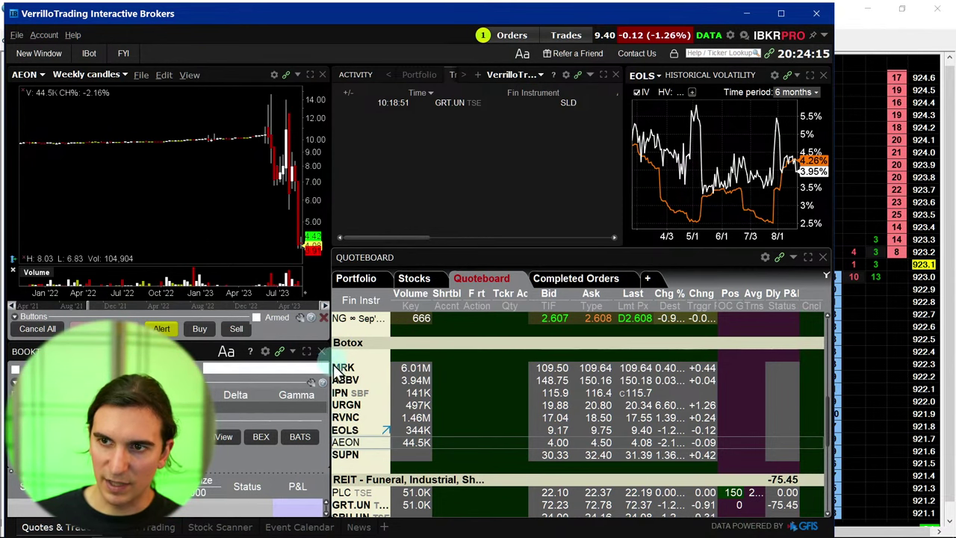
Check the contract description of SUPN, move SUPN directly above EOLS in the Botox group, and select MRK.
mouse_move(418, 452)
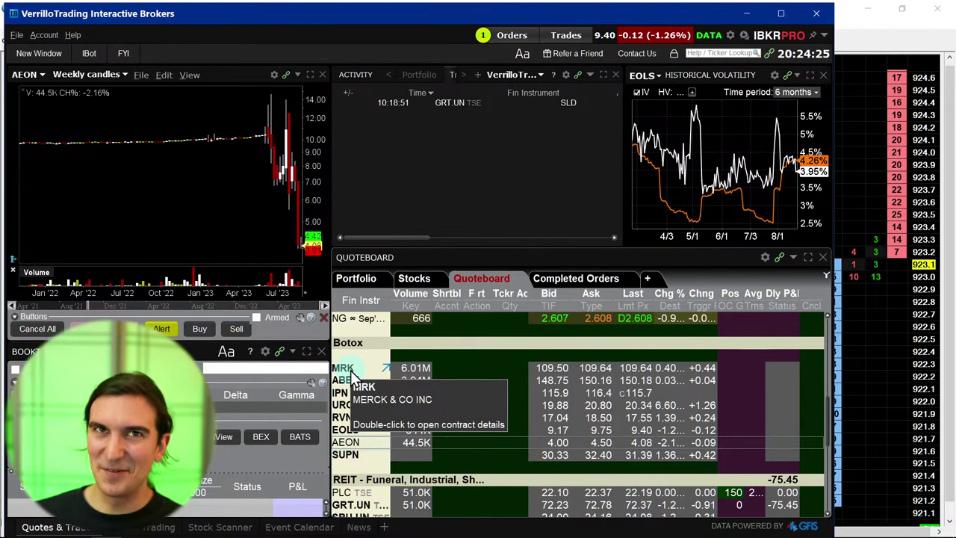
double_click(345, 454)
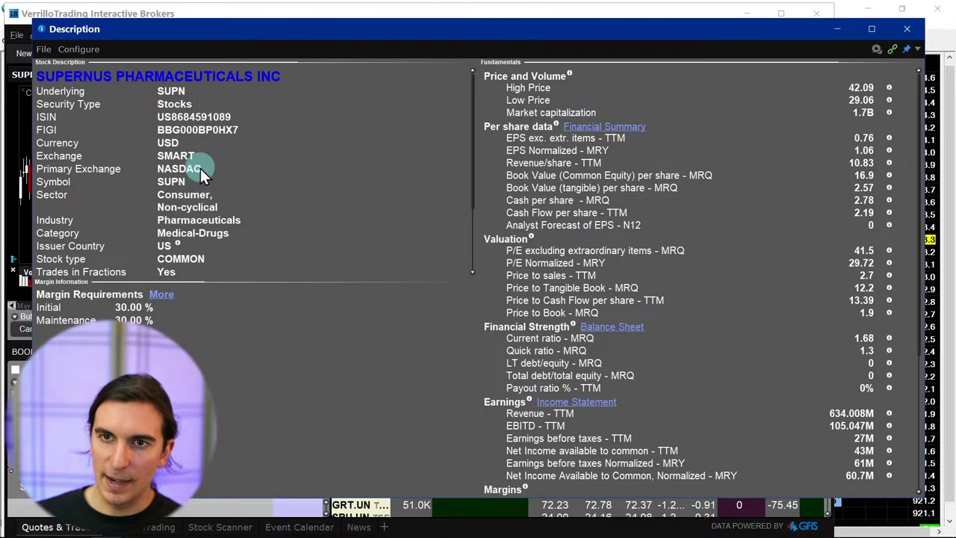
click(909, 29)
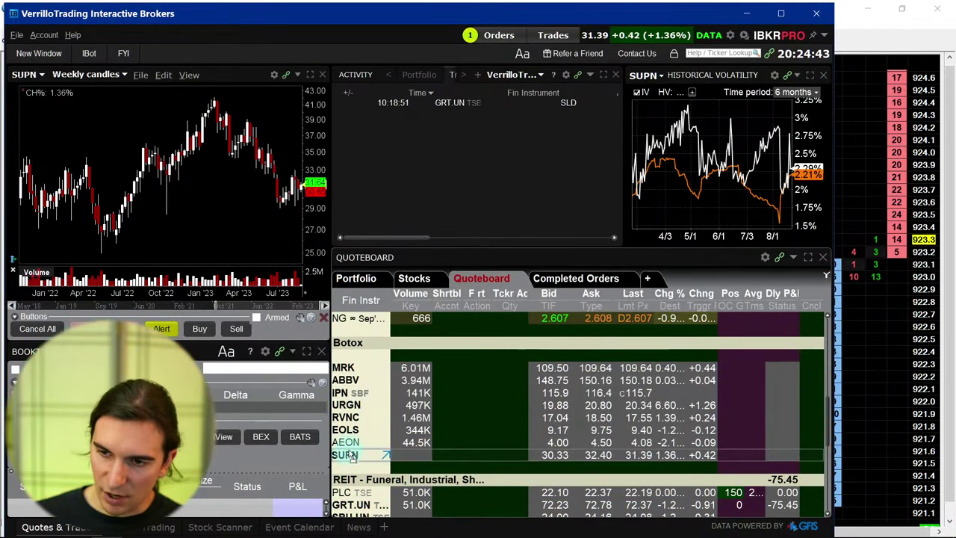
drag(351, 458, 350, 431)
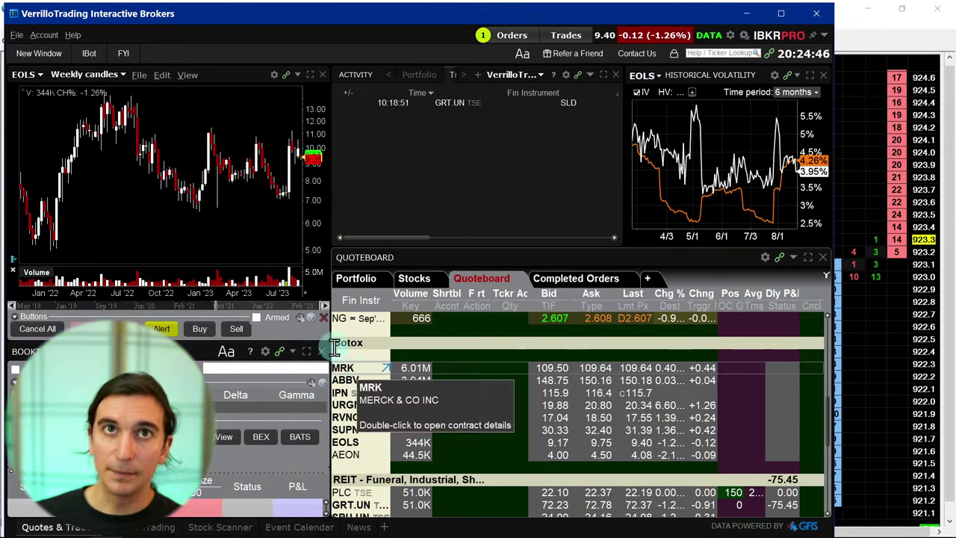
click(343, 367)
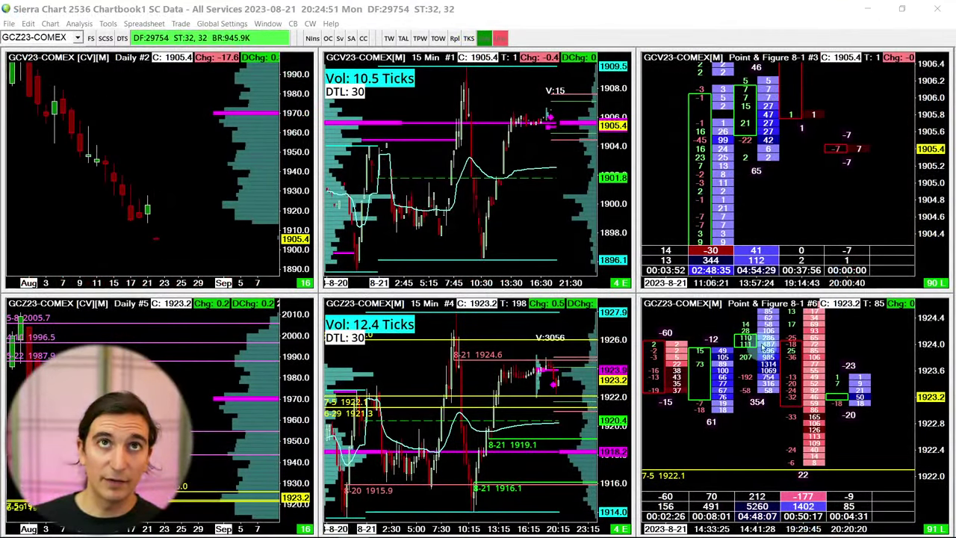
Switch to the Sierra Chart window with Chartbook1 and start saving that chartbook under a new file name.
click(93, 211)
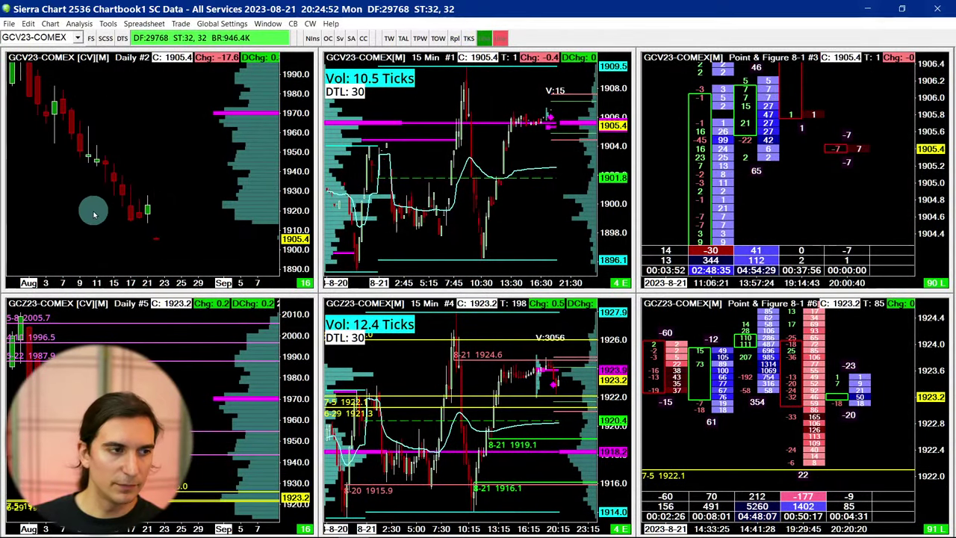
click(9, 24)
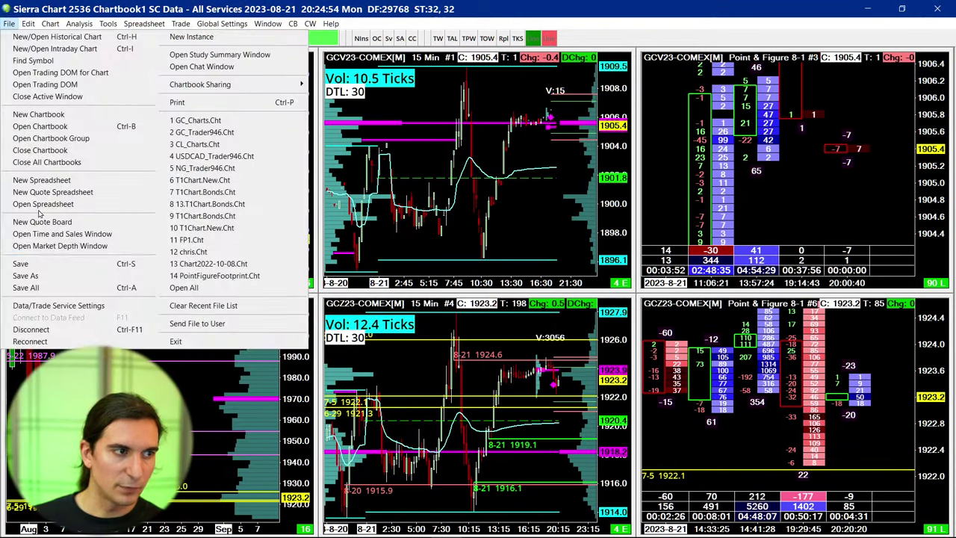
click(30, 276)
drag(351, 387, 229, 390)
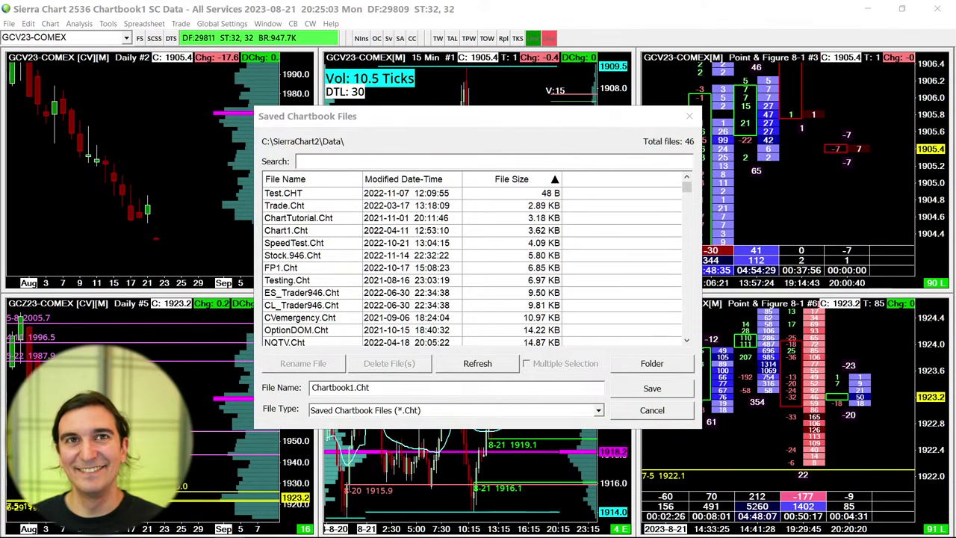
Save the chartbook under the file name Botox_Charts.Cht.
click(348, 385)
double_click(348, 386)
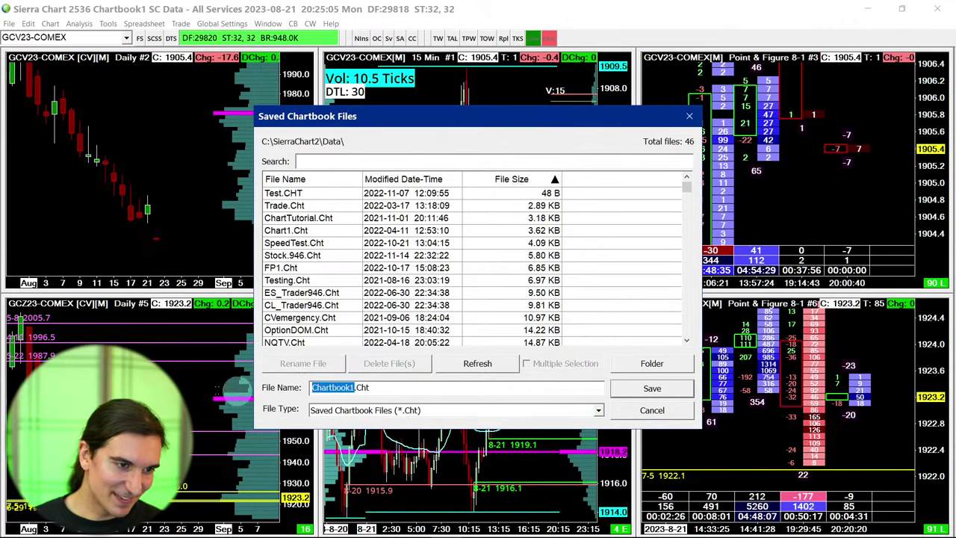
text(Boto)
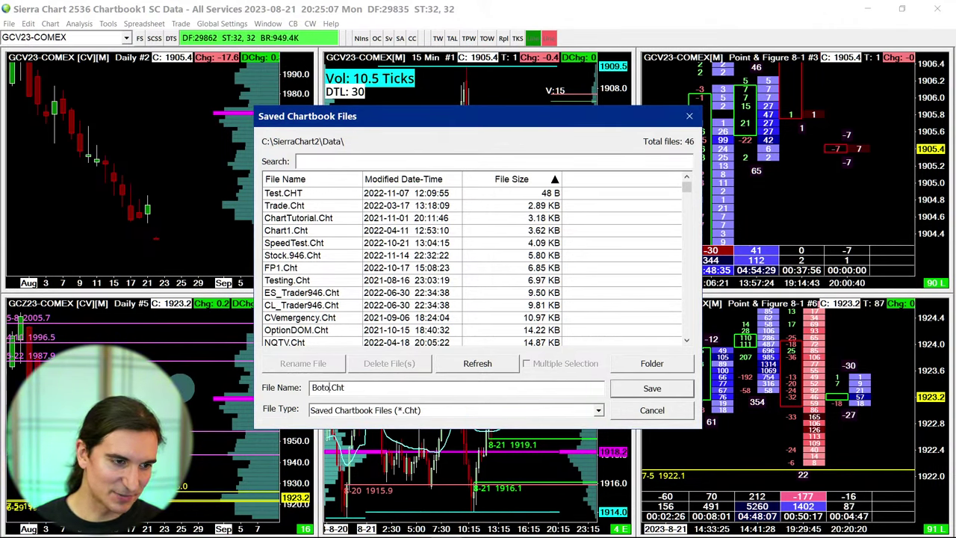
text(x_)
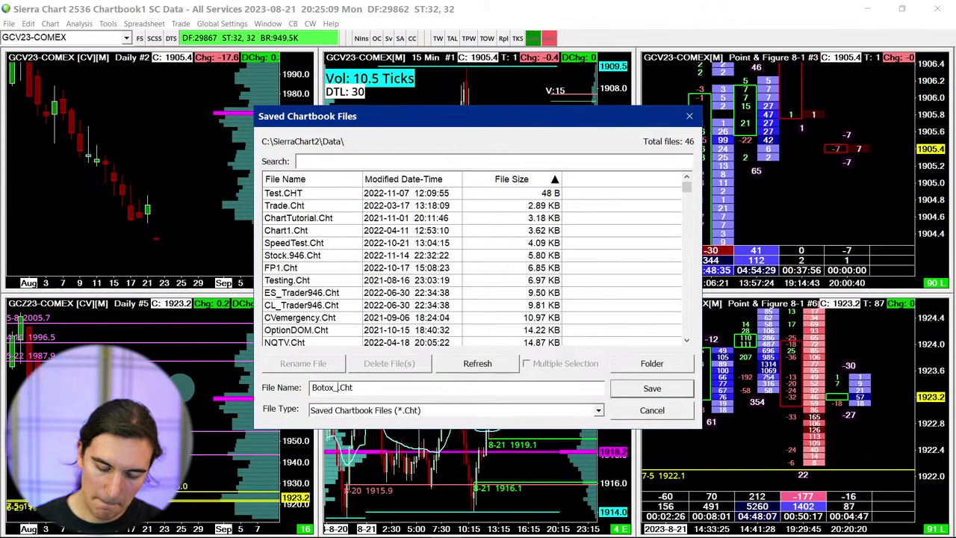
text(Charts)
key(Return)
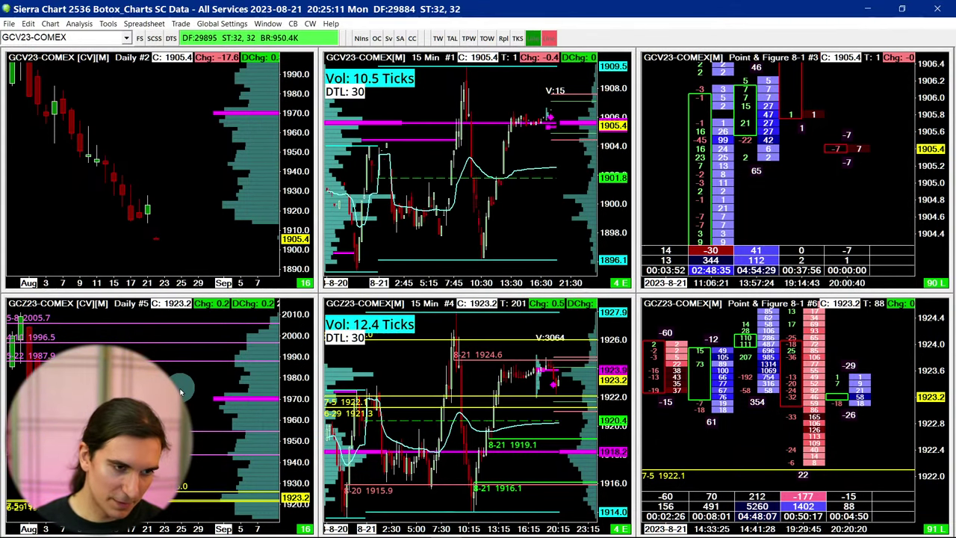
Open the symbol finder and collapse the Gold and Futures - COMEX (Realtime) groups.
click(14, 24)
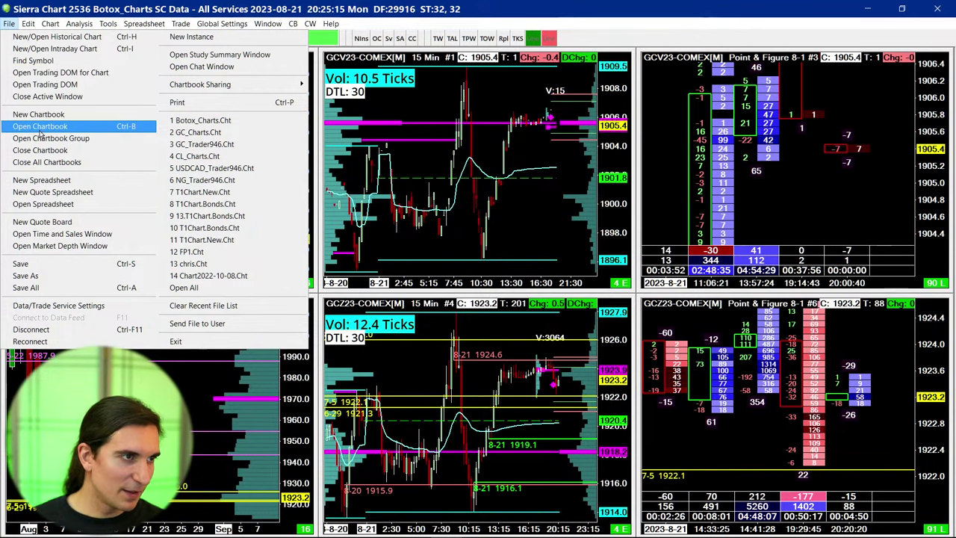
click(34, 61)
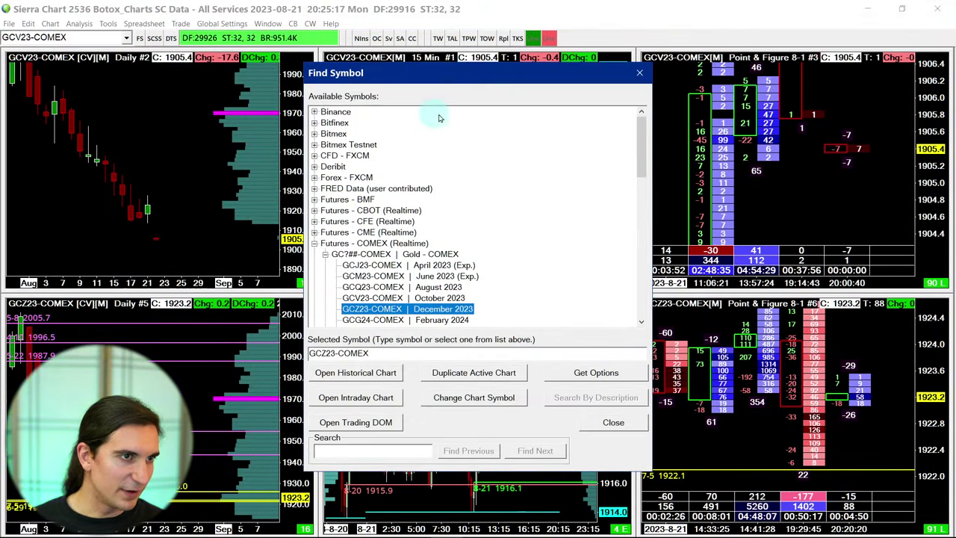
drag(451, 73, 533, 72)
click(406, 254)
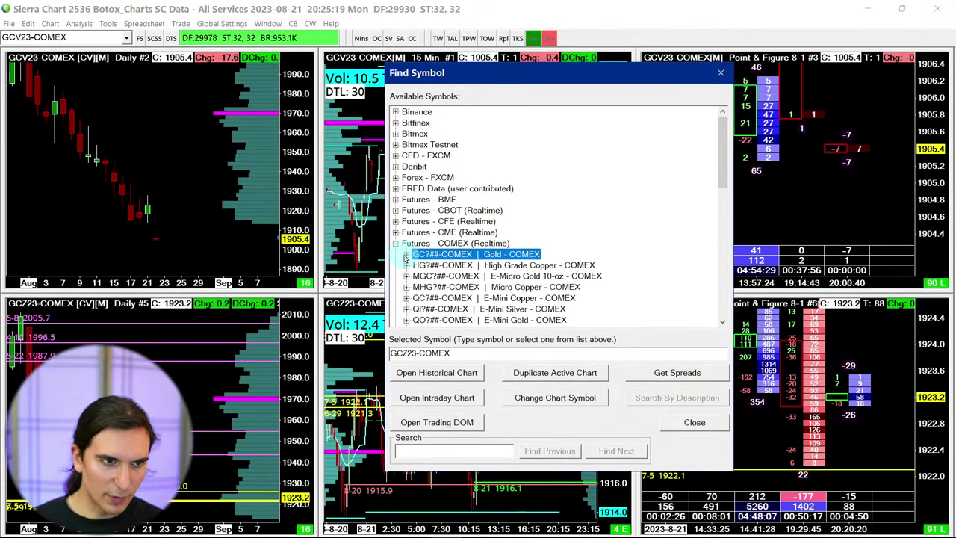
click(396, 244)
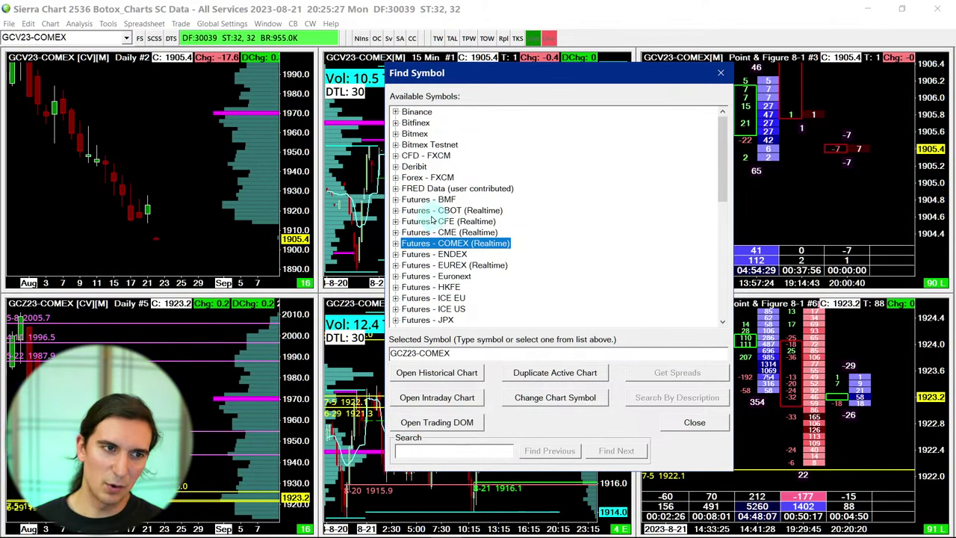
Expand US Equities - Consolidated Tape with Depth and select its NYSE/AMEX/NASDAQ search entry.
scroll(440, 200, down, 3)
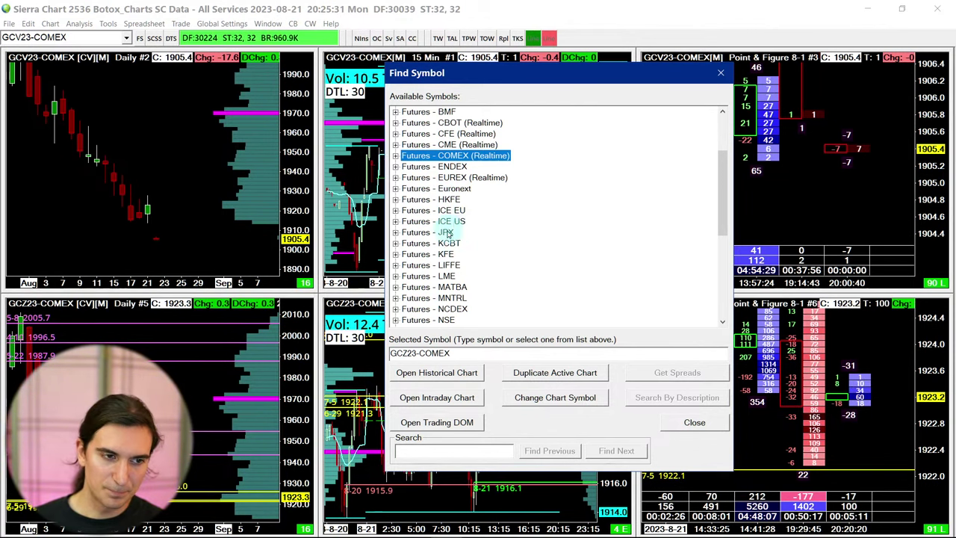
scroll(444, 228, down, 6)
scroll(422, 210, down, 1)
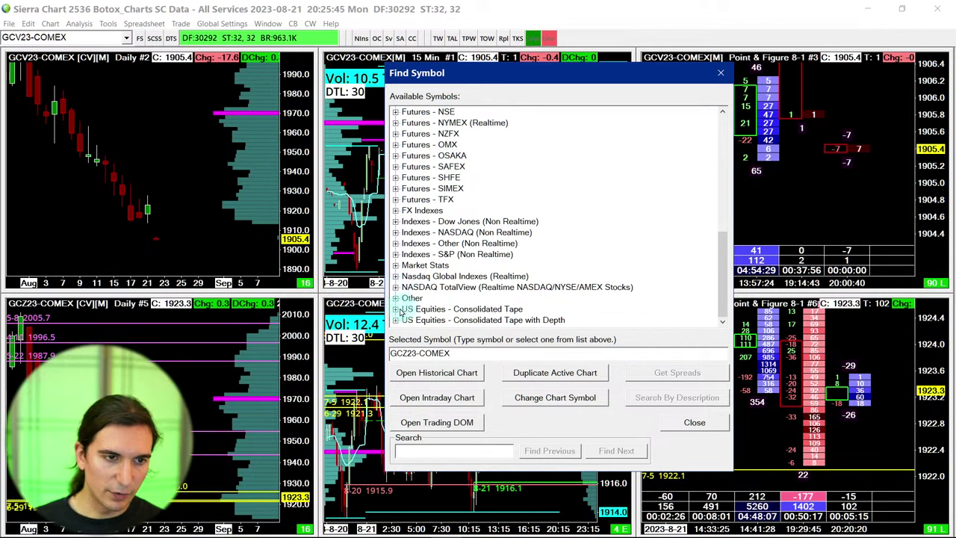
click(407, 320)
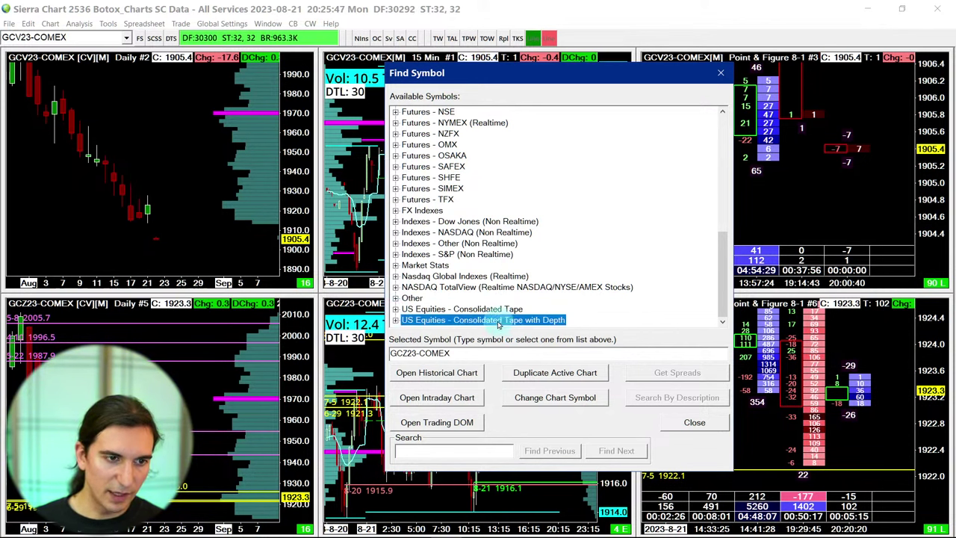
click(396, 319)
click(475, 319)
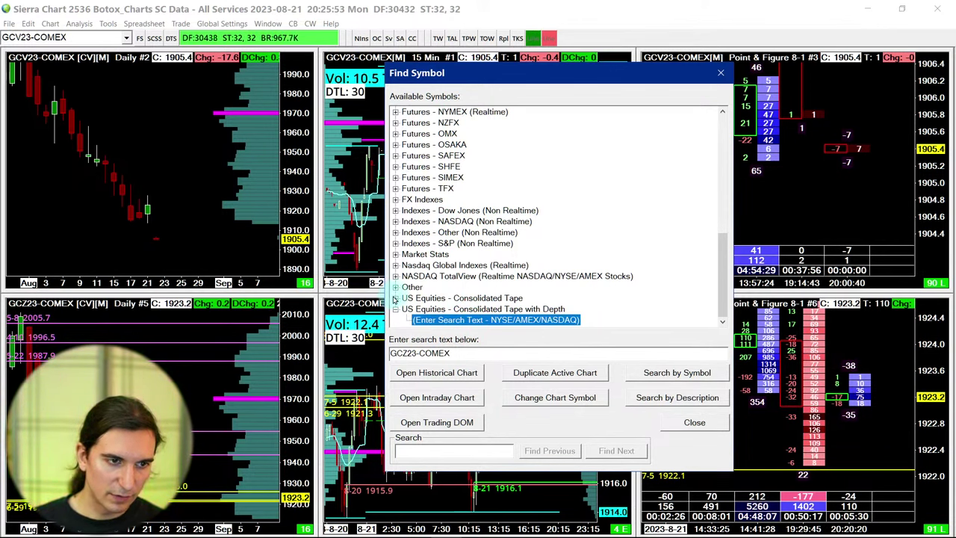
click(470, 299)
click(466, 309)
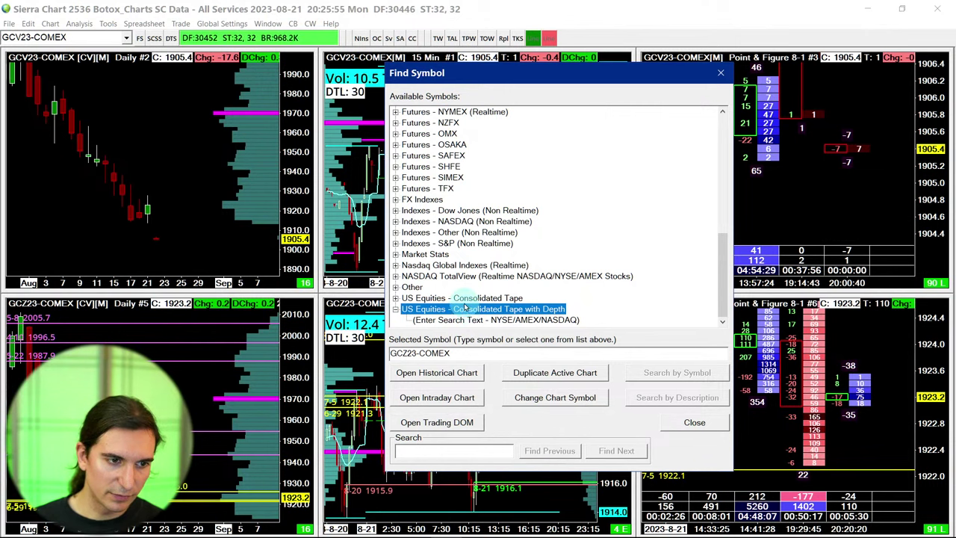
click(444, 320)
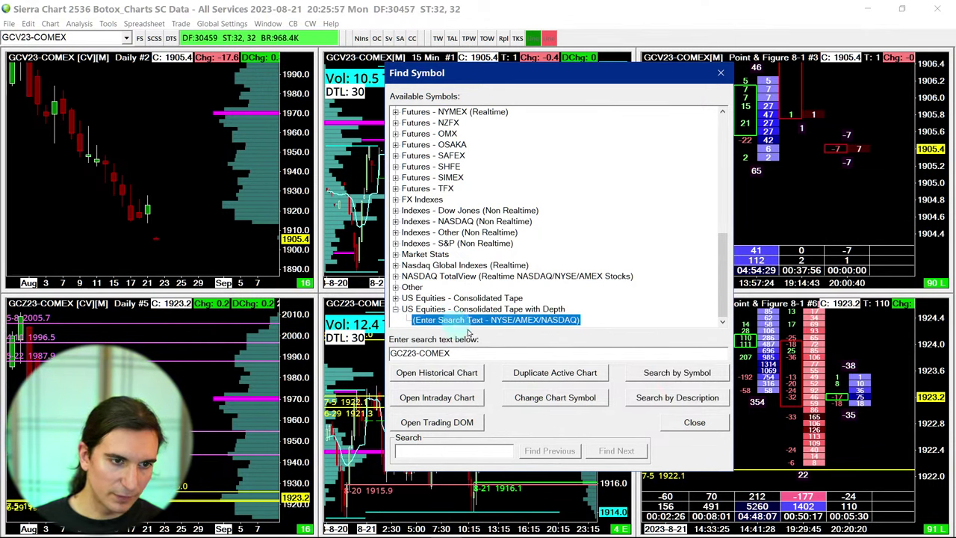
Try to search US Equities - Consolidated Tape with Depth by symbol for MRK, and close the symbol finder.
click(660, 380)
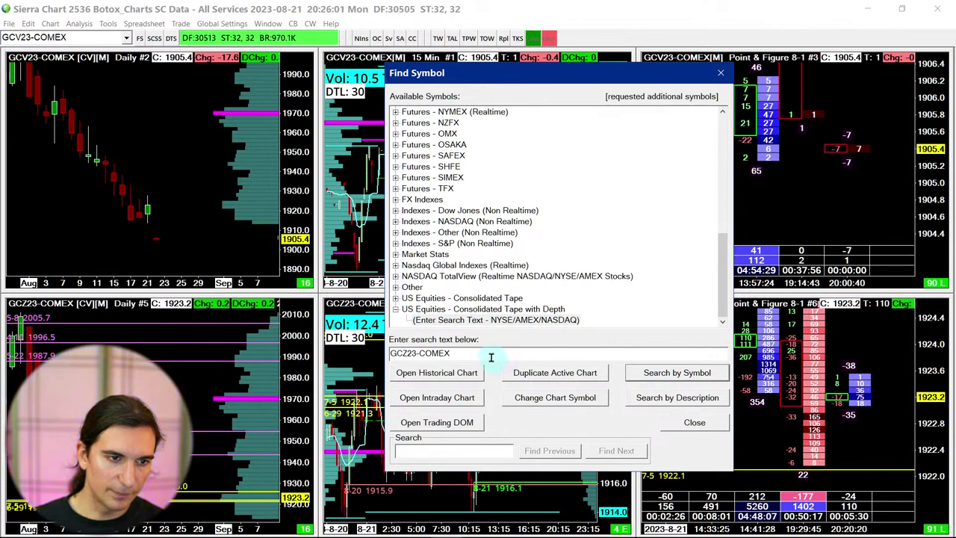
drag(485, 356, 376, 351)
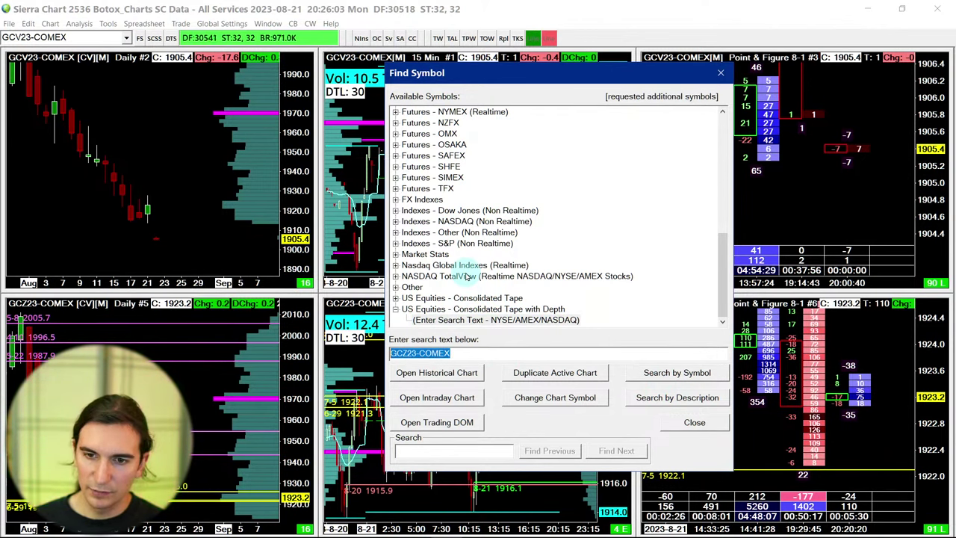
text(MRK)
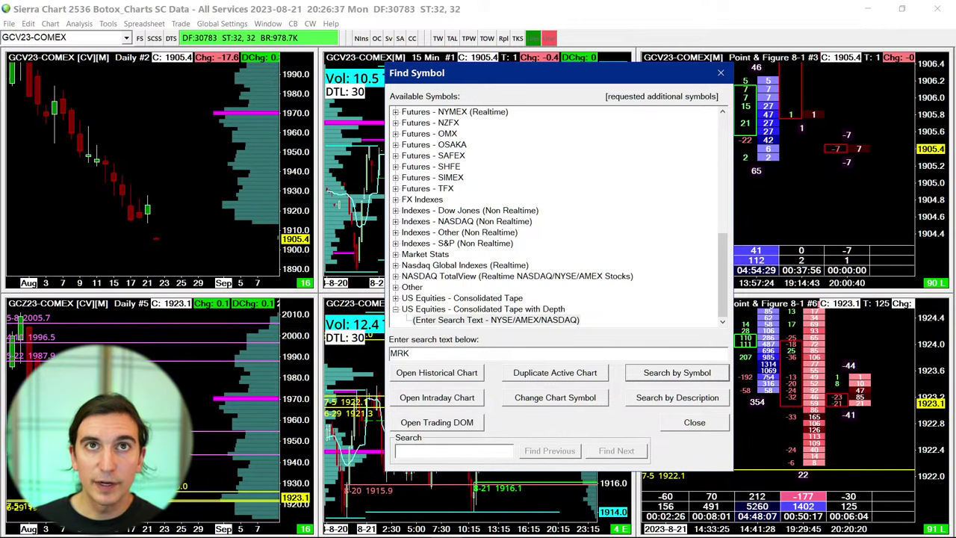
key(Return)
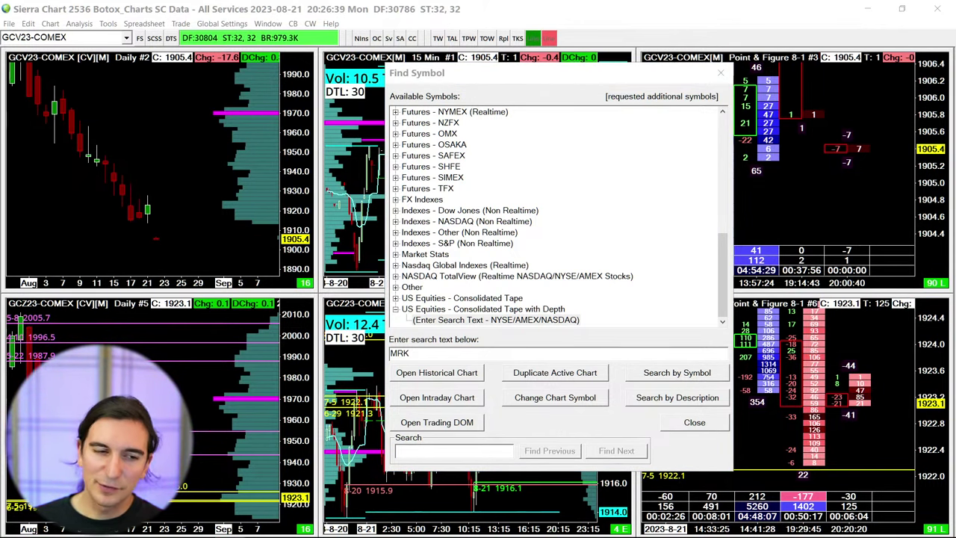
drag(556, 75, 480, 77)
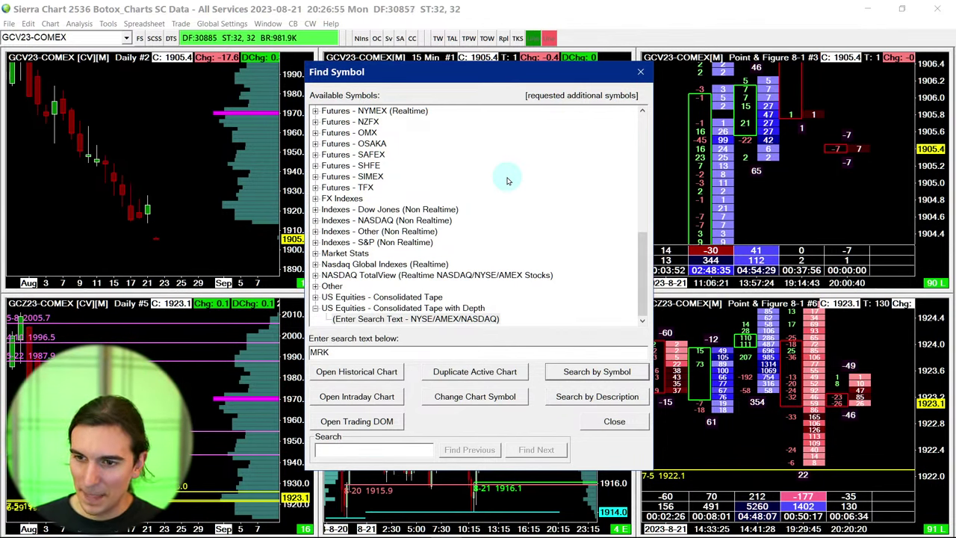
click(640, 71)
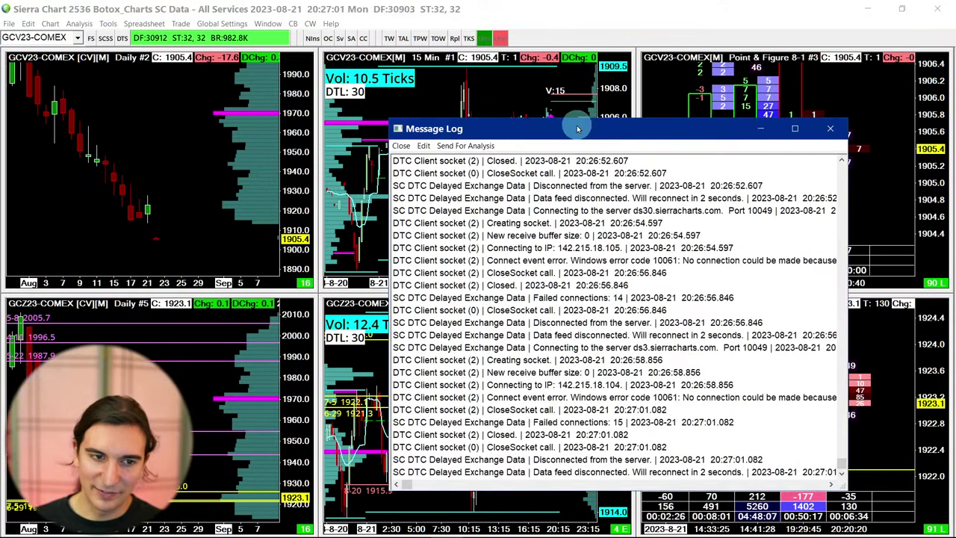
Disconnect and reconnect the data feed with the Message Log moved aside, and minimize the log.
drag(577, 128, 606, 105)
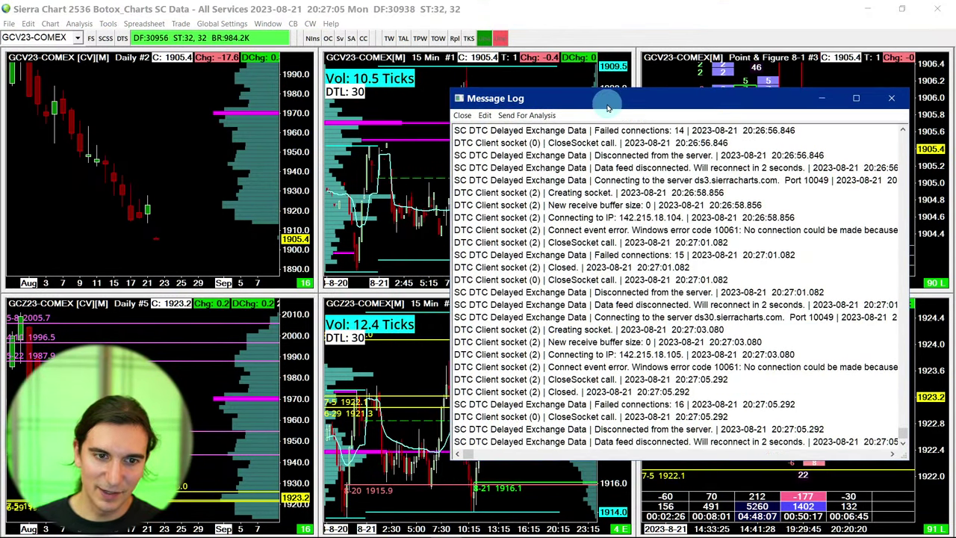
click(146, 150)
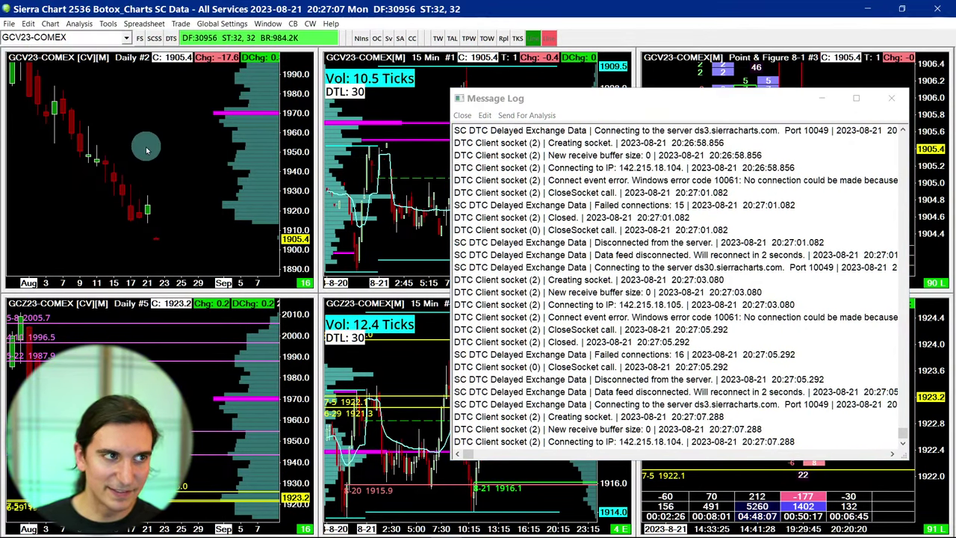
key(ctrl+d)
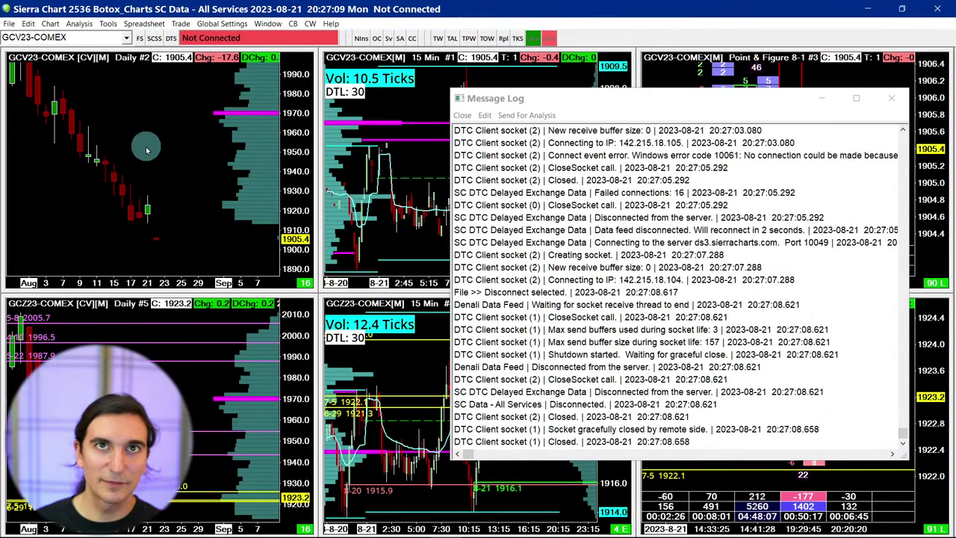
key(ctrl+f)
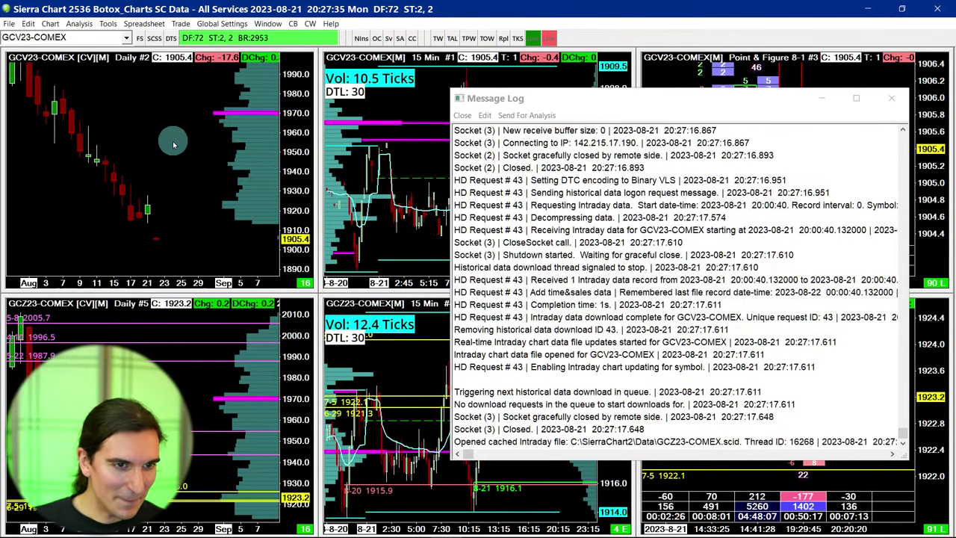
click(822, 98)
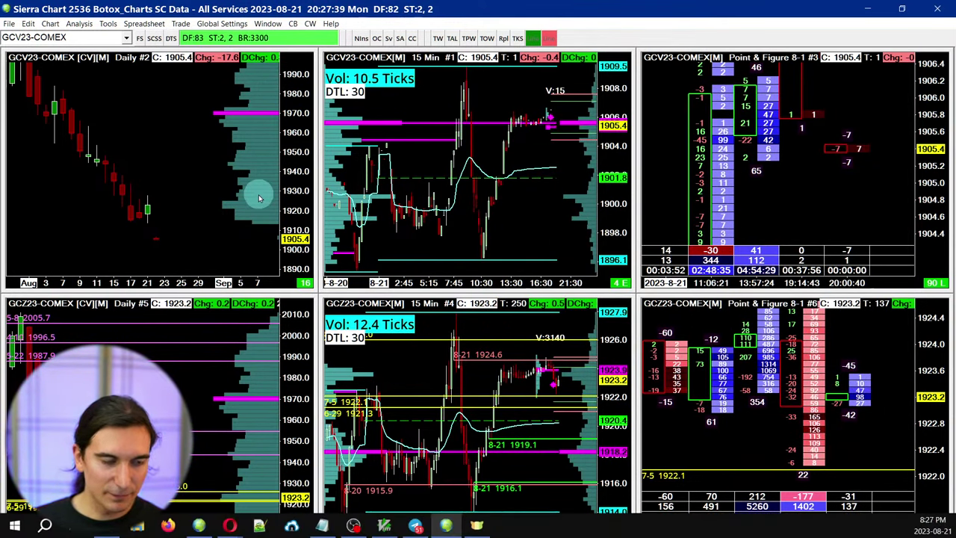
Reopen the symbol finder and select the NYSE/AMEX/NASDAQ search entry under US Equities - Consolidated Tape.
click(9, 23)
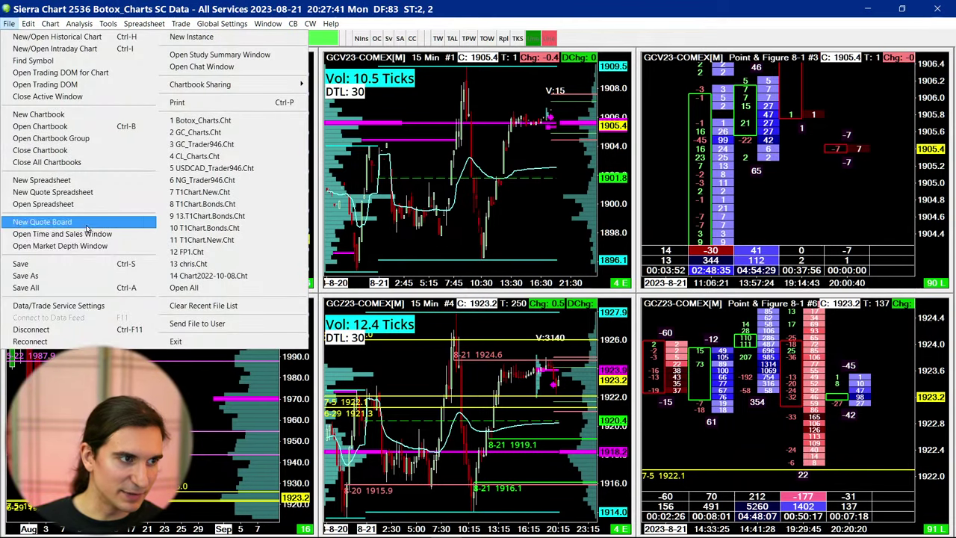
click(75, 60)
scroll(377, 266, down, 10)
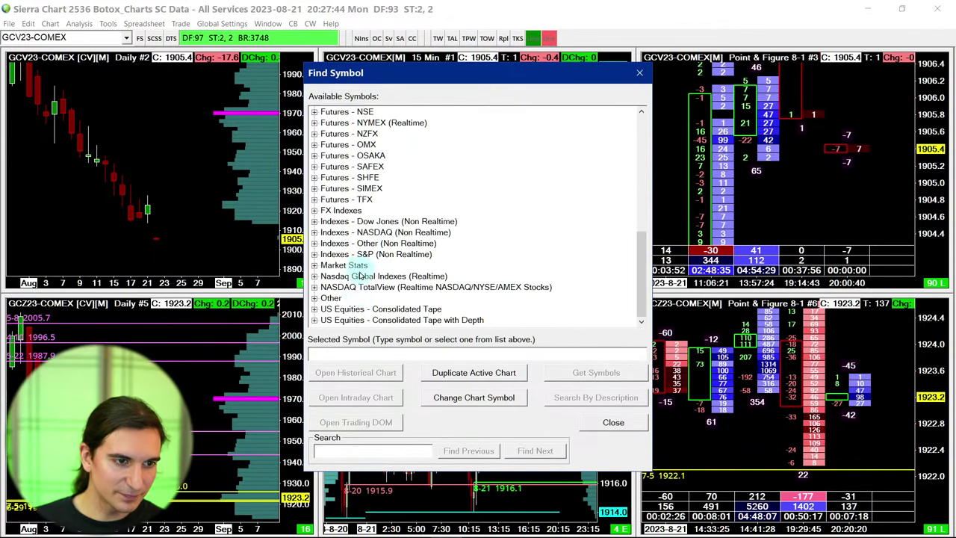
click(361, 309)
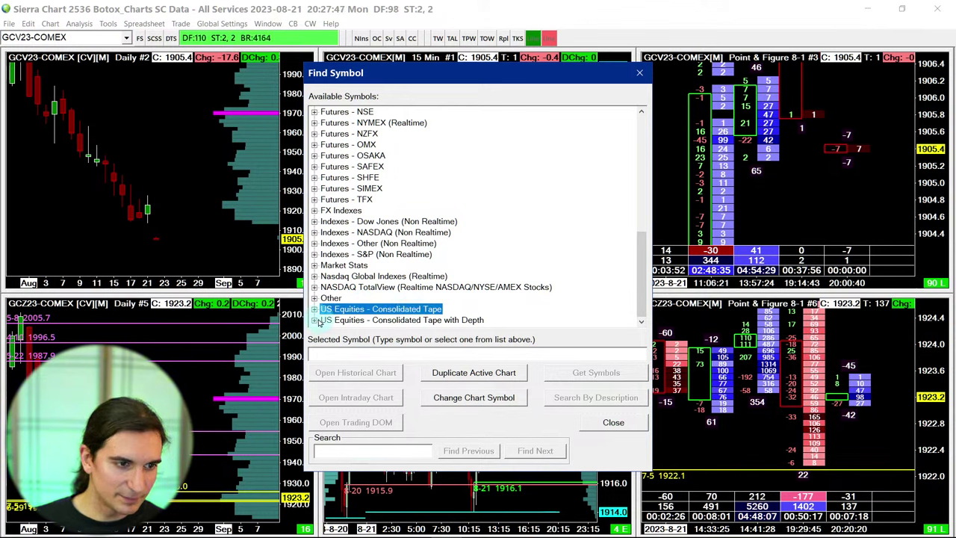
click(314, 308)
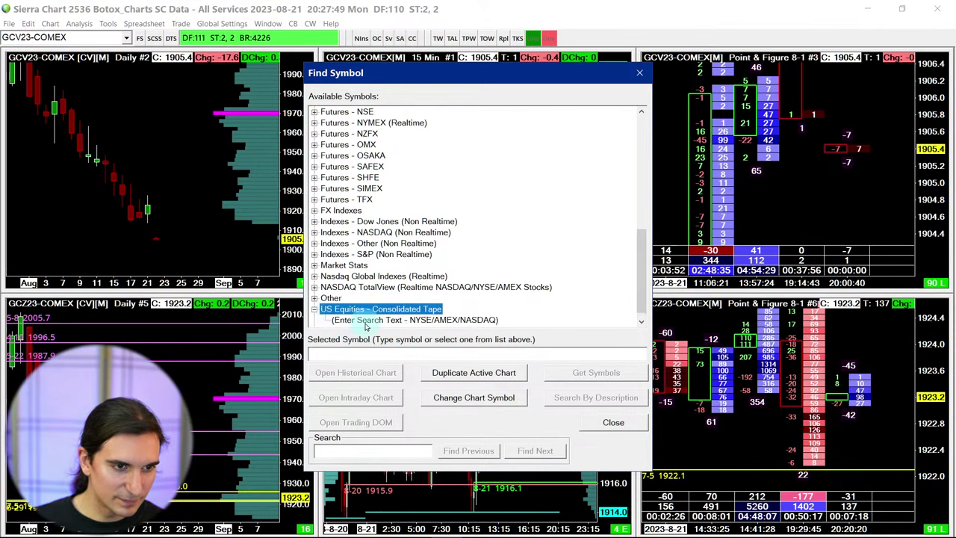
click(367, 320)
Search US Equities - Consolidated Tape by symbol for MRK.
click(383, 354)
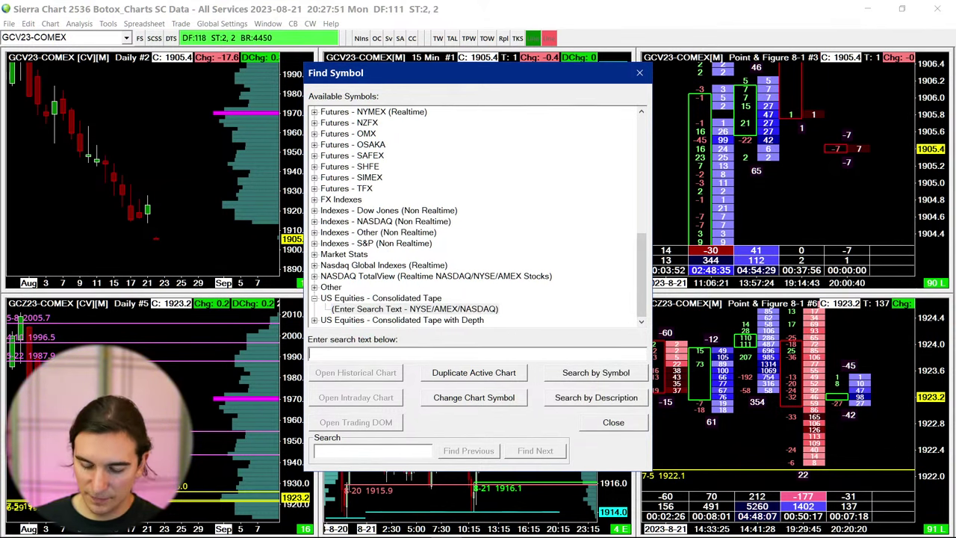
text(MRK)
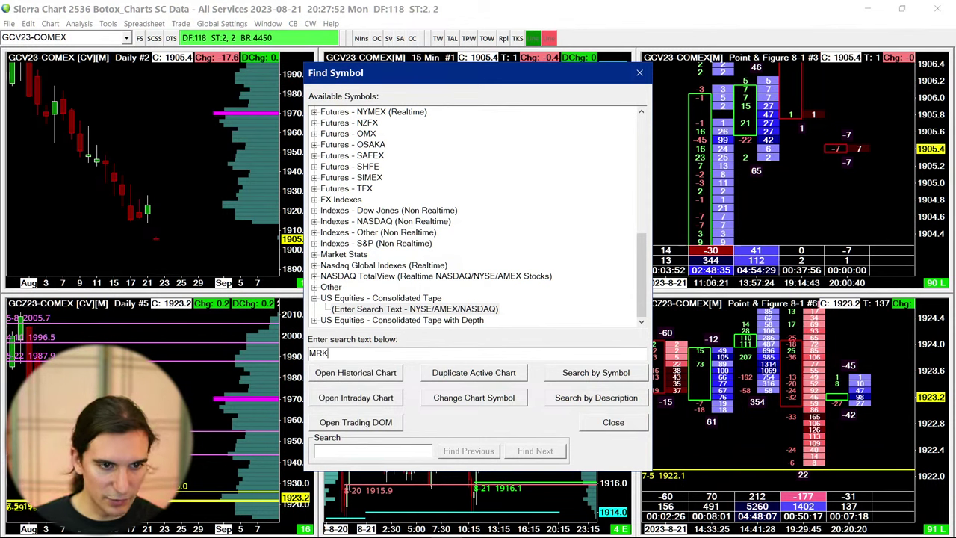
click(592, 379)
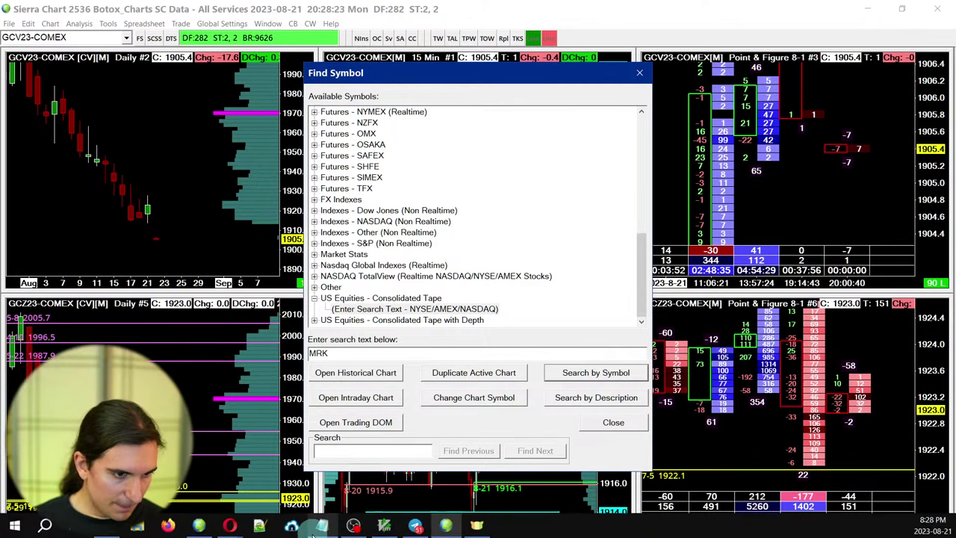
Search US Equities - Consolidated Tape by symbol for AAPL, and move the symbol finder clear of the Message Log.
double_click(357, 353)
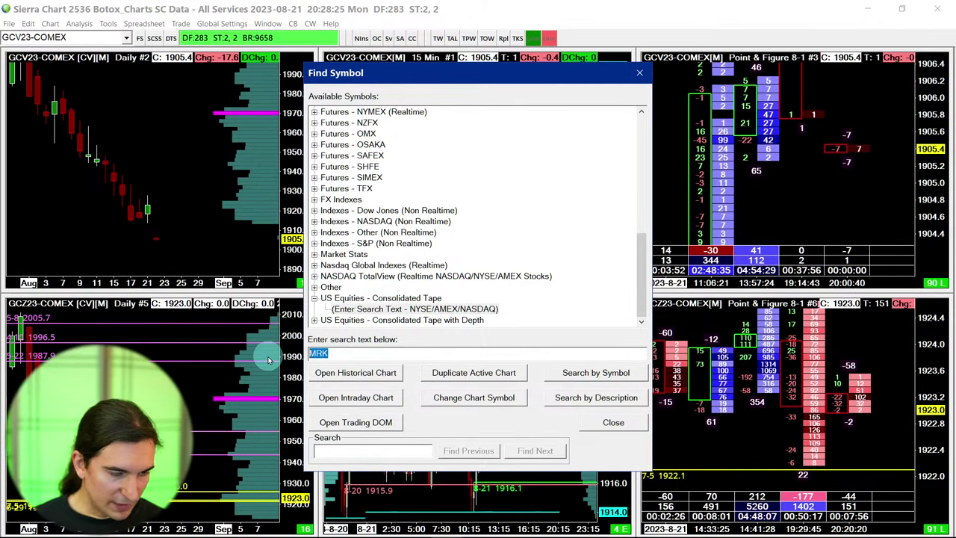
text(APPL)
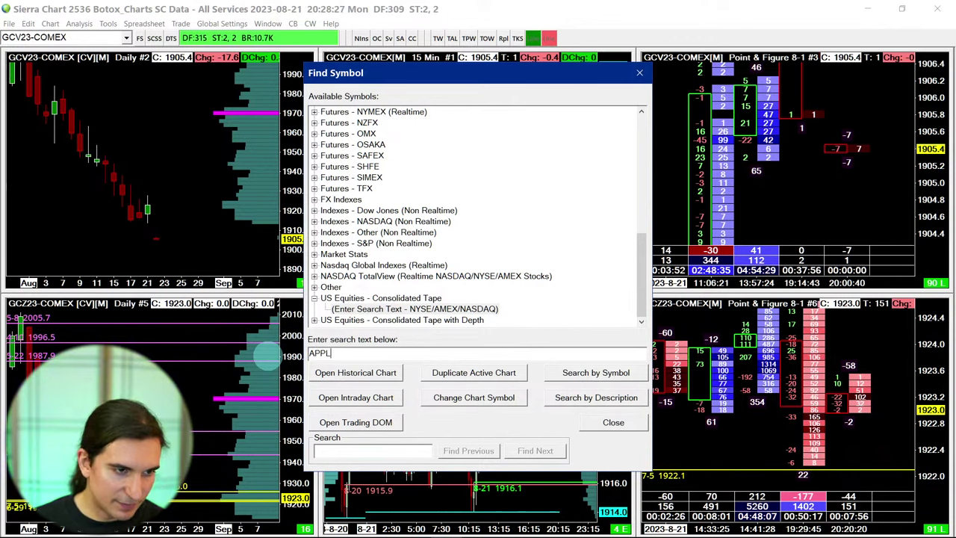
key(BackSpace)
key(BackSpace)
key(BackSpace)
text(APL)
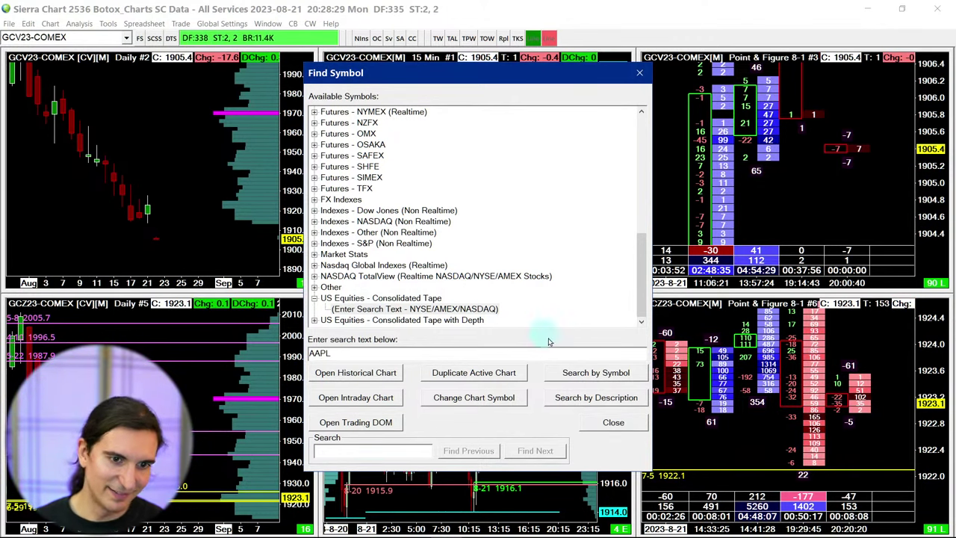
click(575, 369)
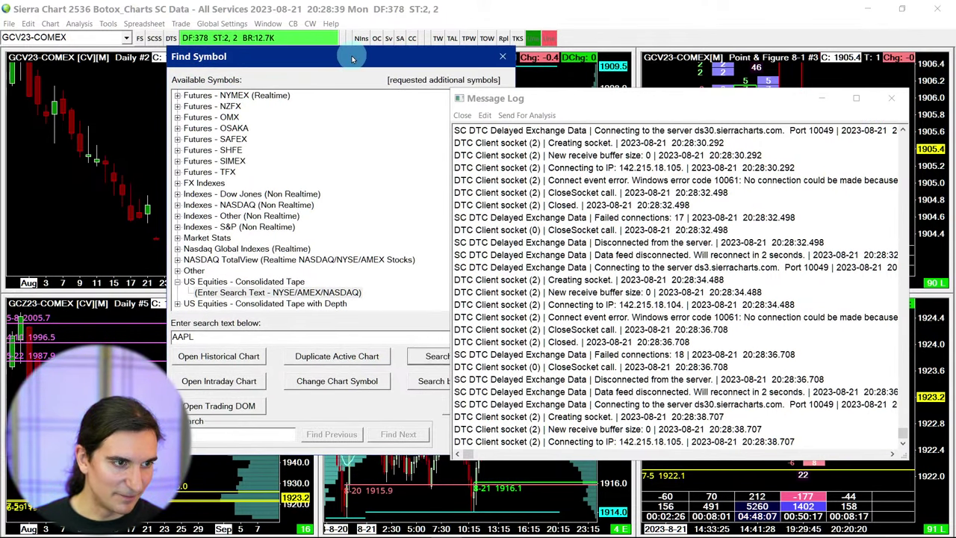
drag(353, 58, 315, 64)
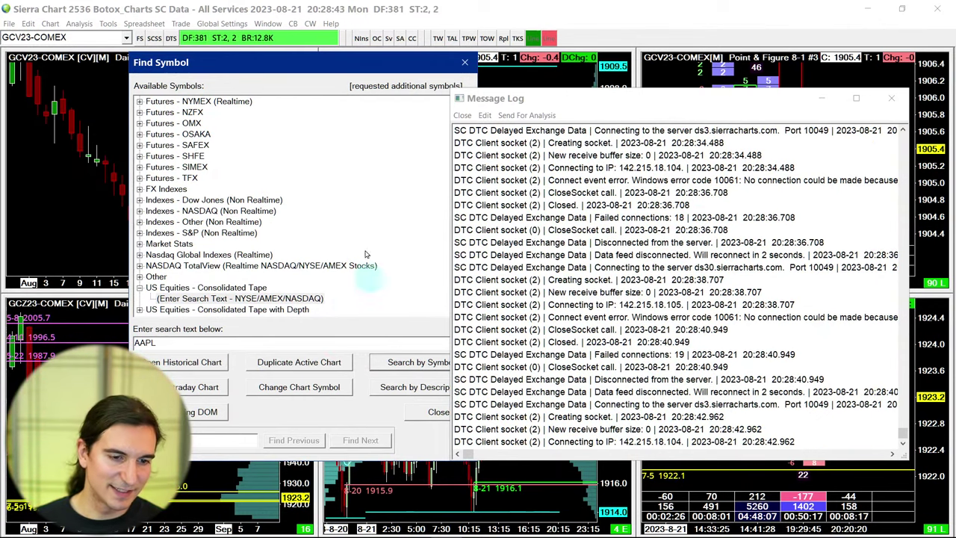
drag(292, 71, 266, 71)
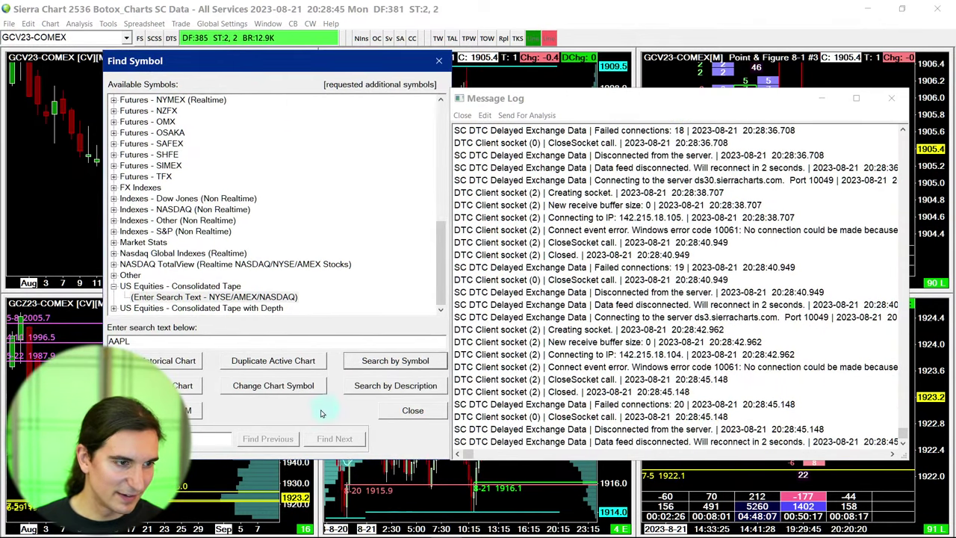
Clear the search text in the symbol finder and search US Equities - Consolidated Tape by symbol with no text.
double_click(162, 342)
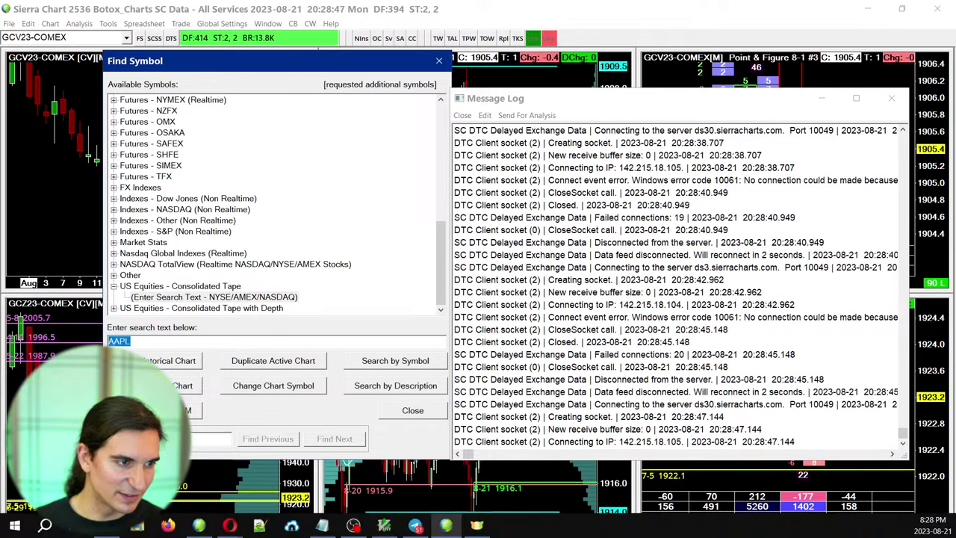
click(132, 340)
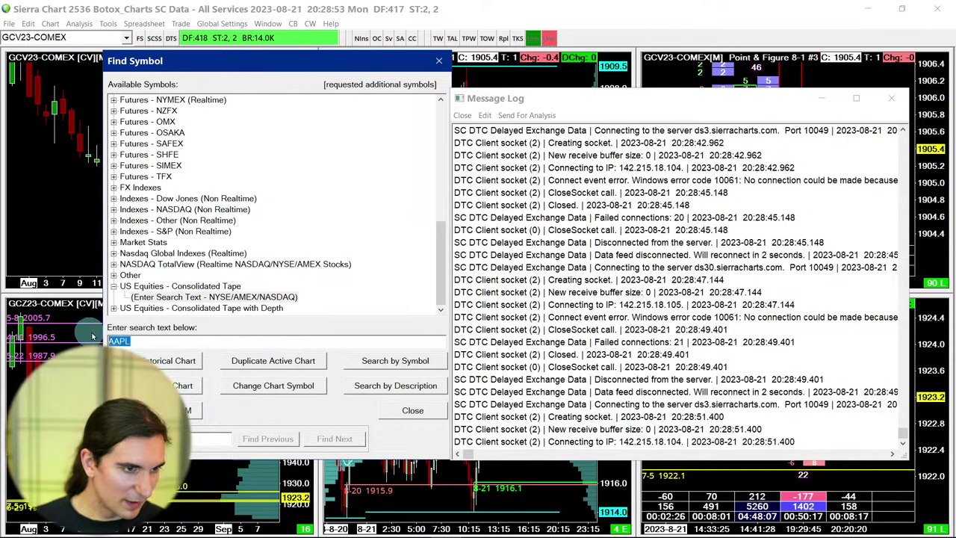
key(BackSpace)
key(BackSpace)
key(BackSpace)
key(BackSpace)
click(390, 363)
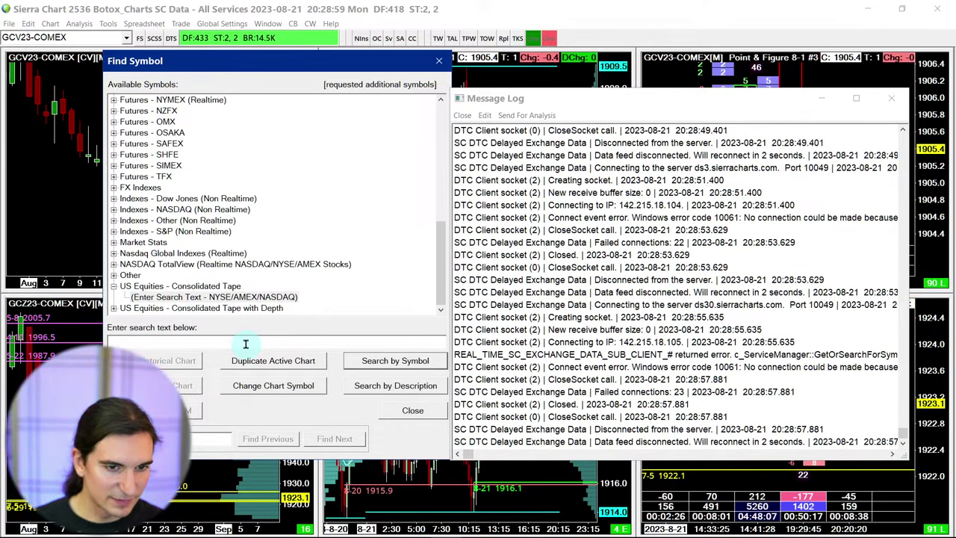
Switch to the Opera browser and read the symbol format in the support thread on US Equities Consolidated Tape combined with NASDAQ TotalView.
click(230, 525)
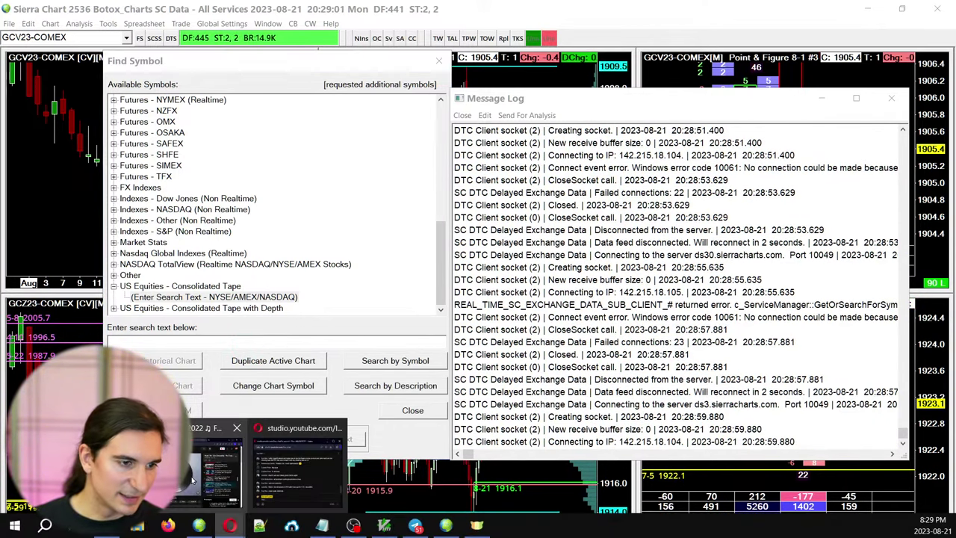
click(220, 469)
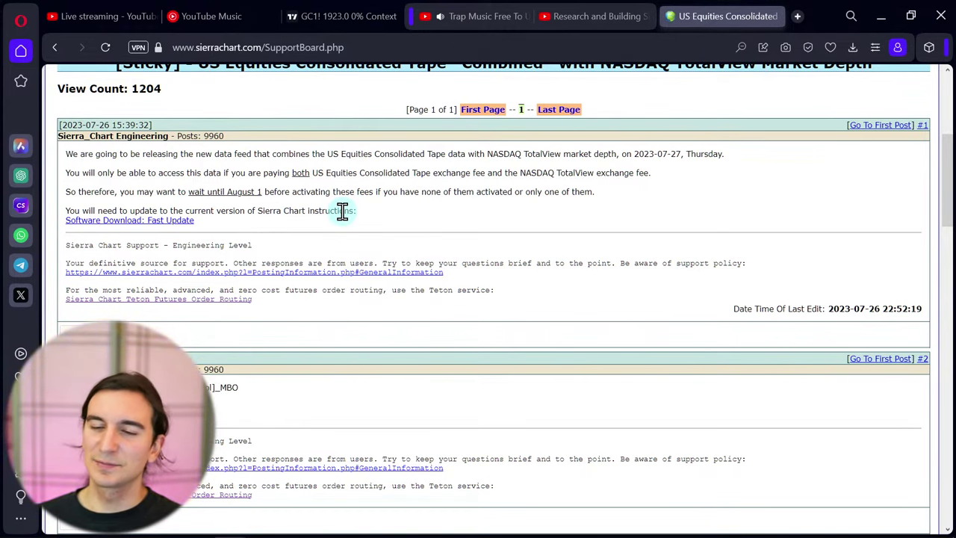
scroll(342, 214, down, 2)
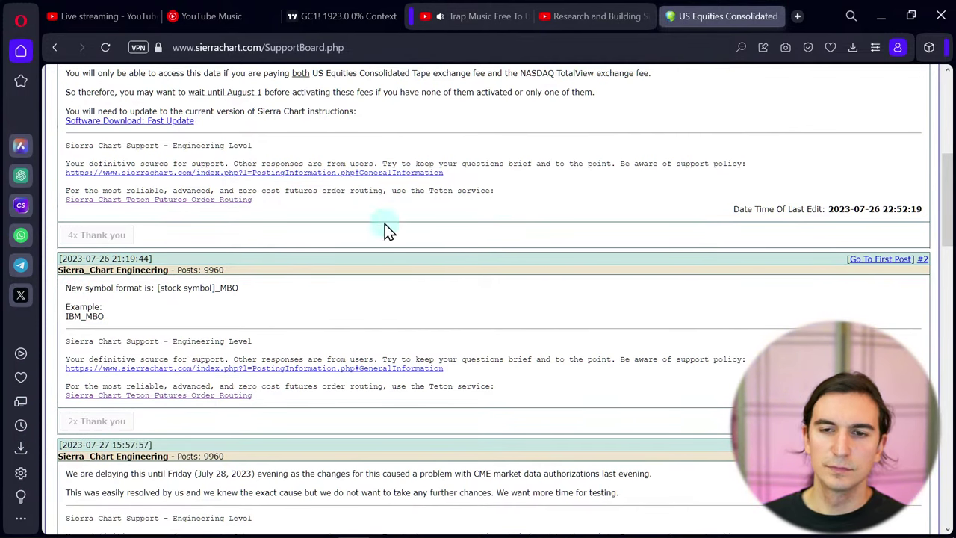
scroll(223, 307, down, 2)
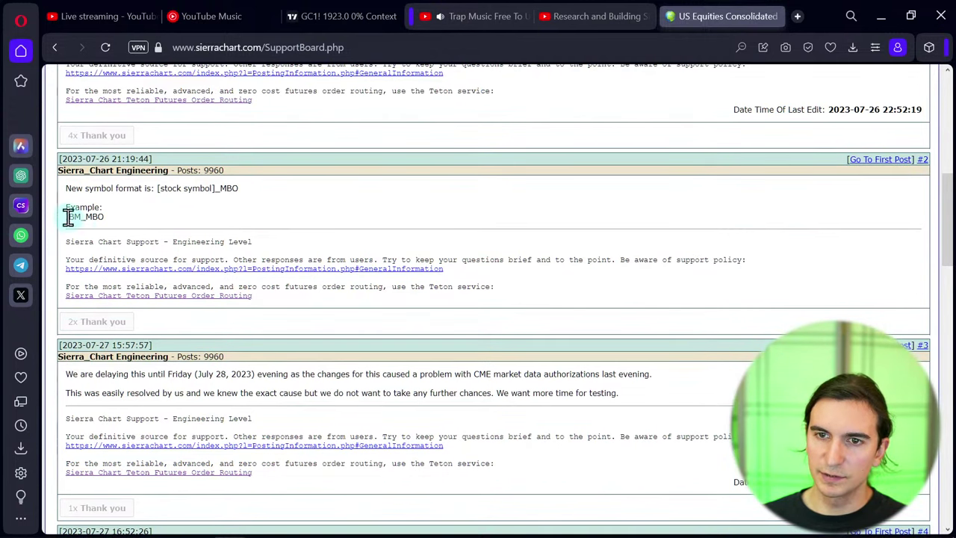
drag(68, 216, 106, 219)
click(253, 198)
double_click(228, 188)
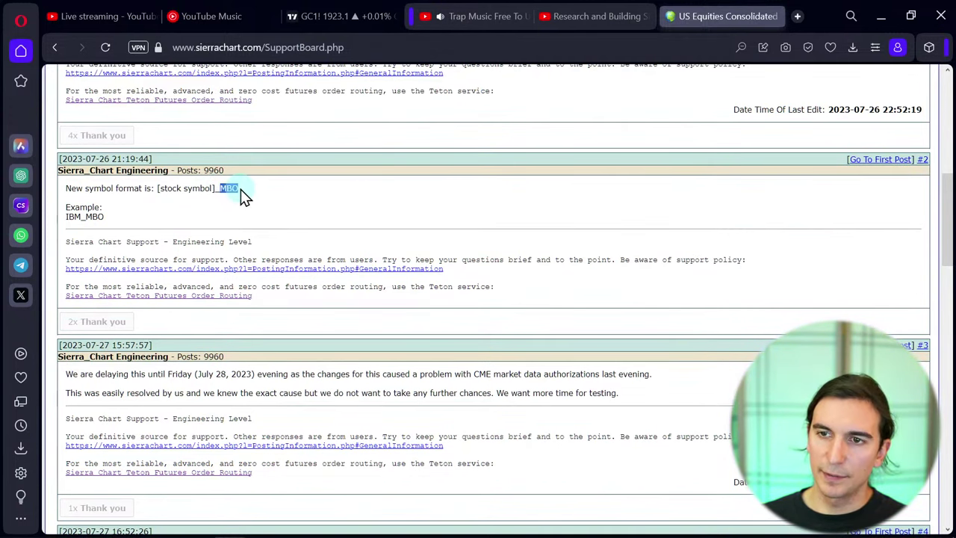
click(245, 238)
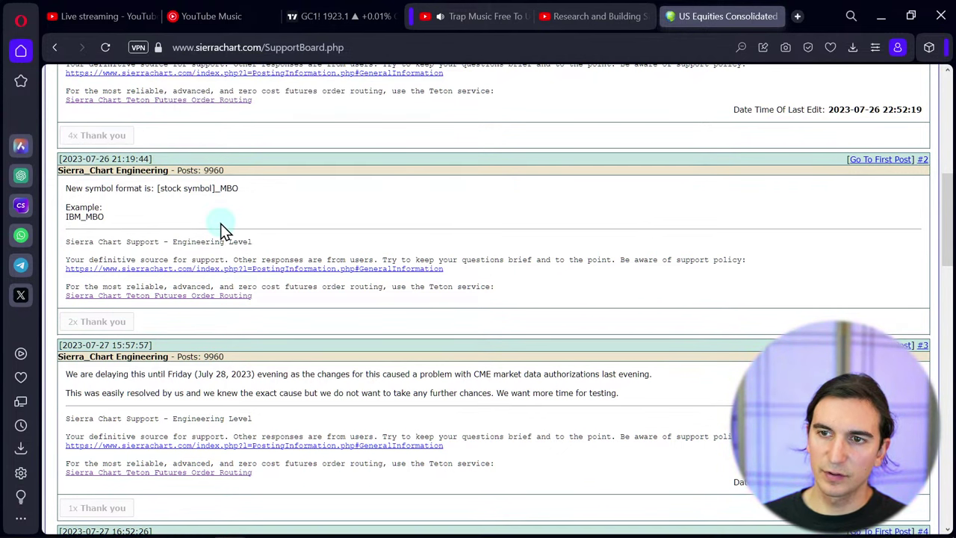
Examine the remaining replies in the combined-feed thread for guidance on _MBO symbols and Nasdaq market depth for NYSE stocks.
scroll(228, 203, down, 10)
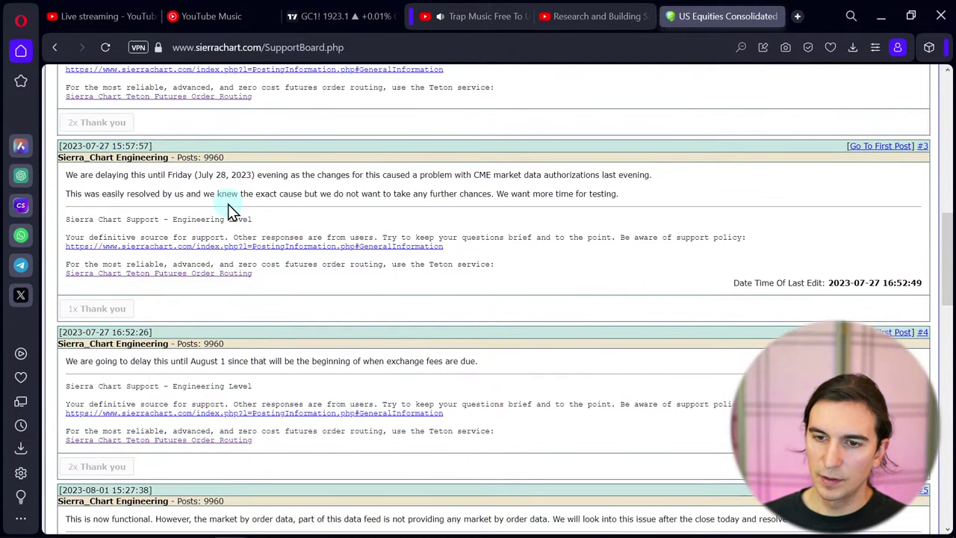
scroll(228, 204, down, 4)
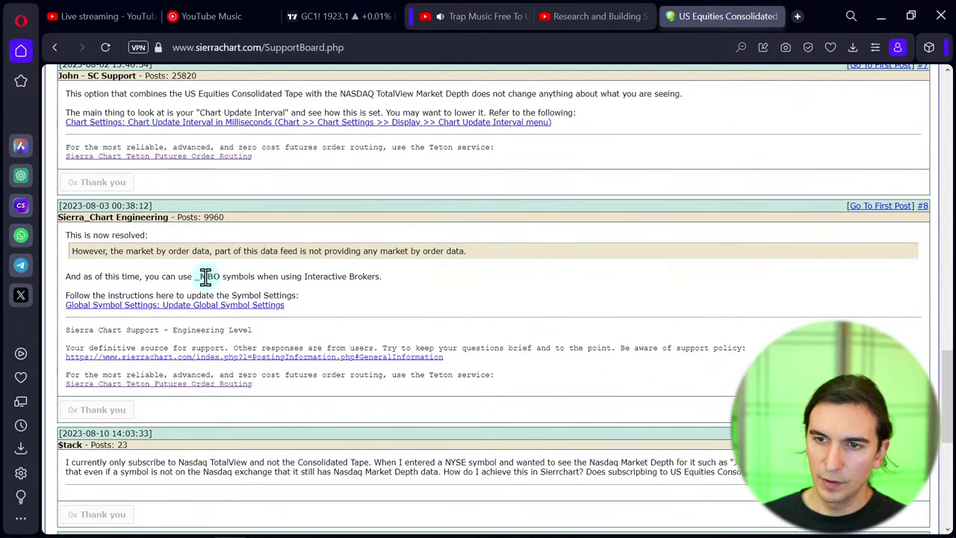
drag(144, 275, 295, 277)
click(298, 276)
scroll(298, 275, down, 1)
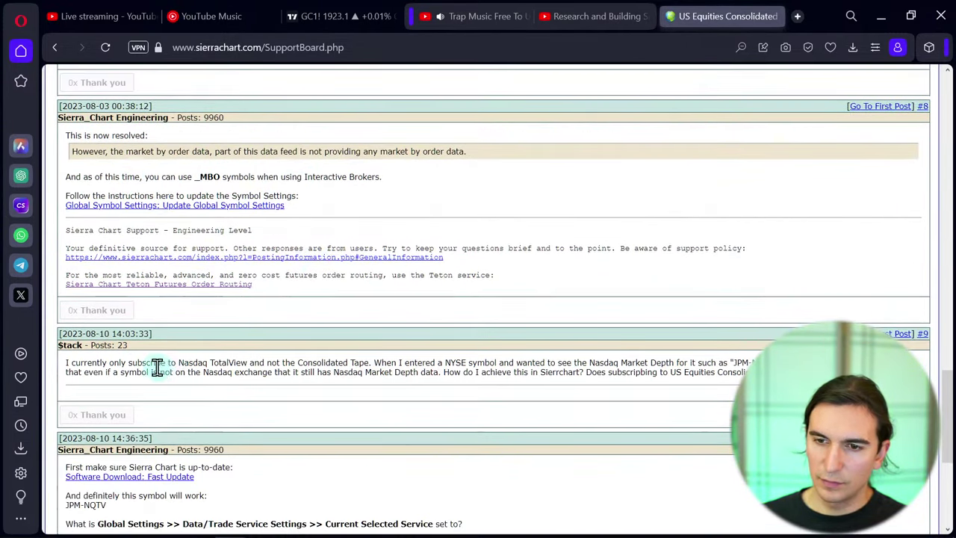
drag(156, 364, 495, 386)
click(495, 386)
scroll(381, 242, down, 1)
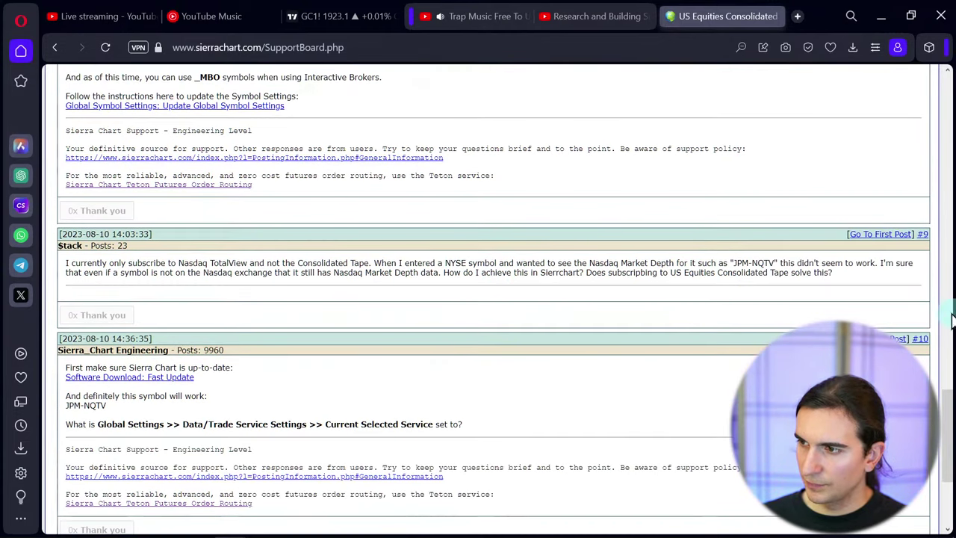
drag(735, 263, 835, 272)
click(493, 254)
scroll(493, 254, down, 1)
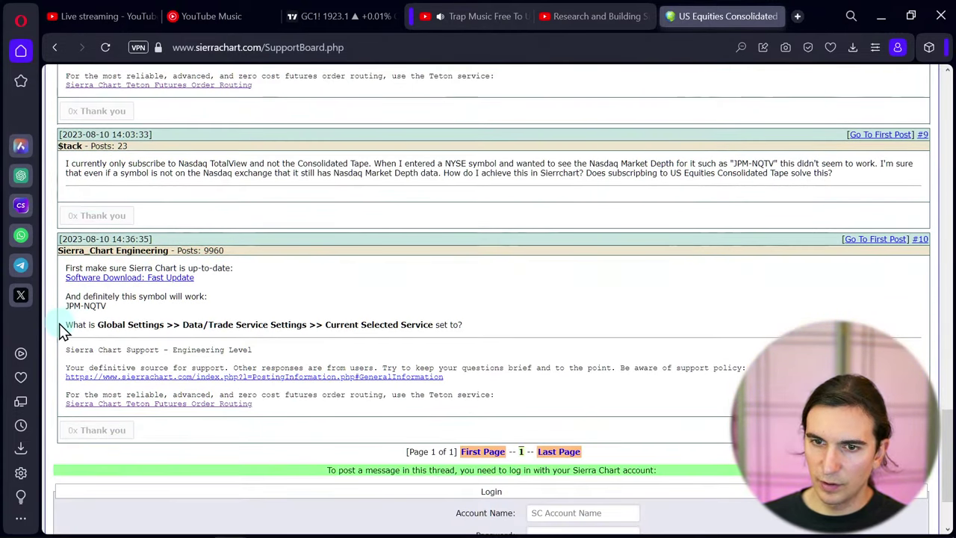
drag(64, 305, 116, 311)
click(339, 252)
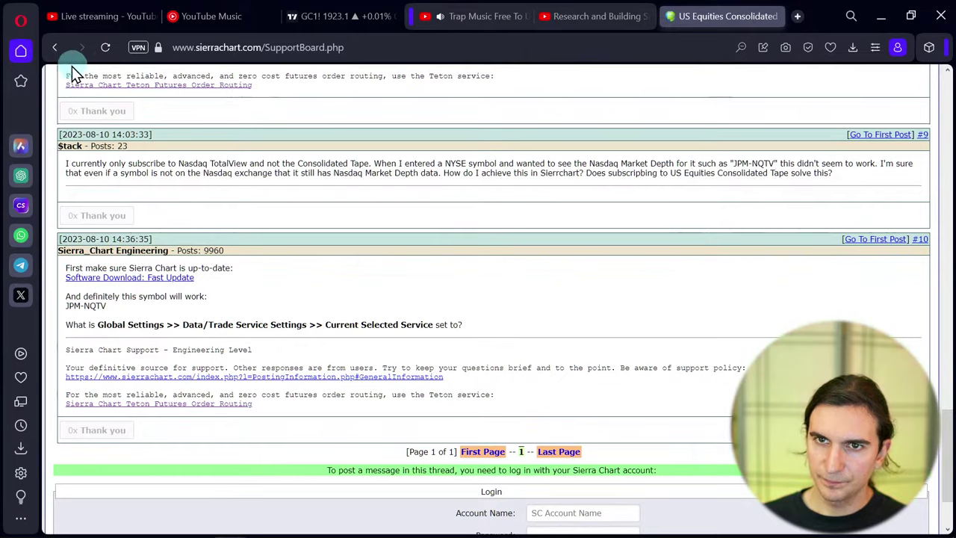
Return to the Support Board and examine the usable symbol formats in the Delayed Streaming US Equities Consolidated Tape thread.
scroll(71, 65, up, 4)
click(54, 54)
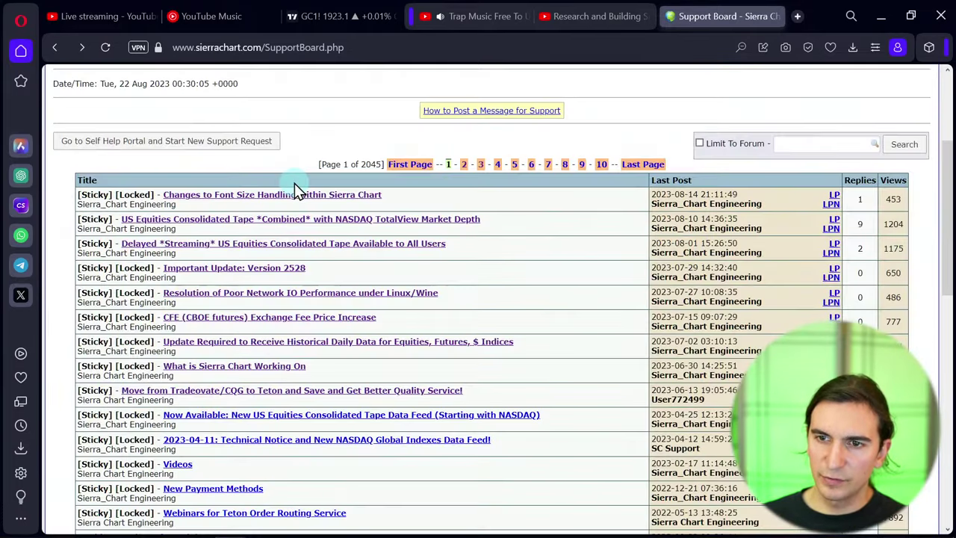
click(263, 244)
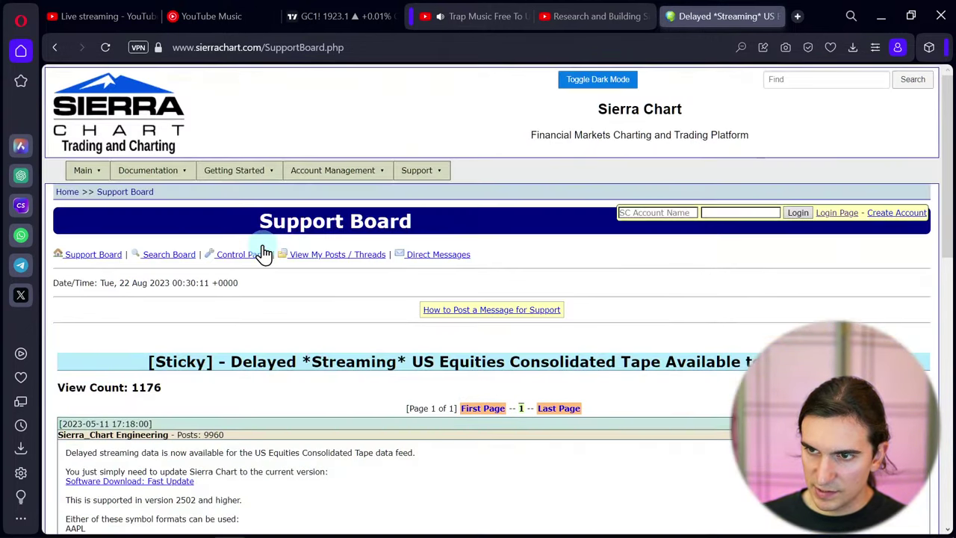
scroll(274, 290, down, 3)
scroll(273, 297, down, 5)
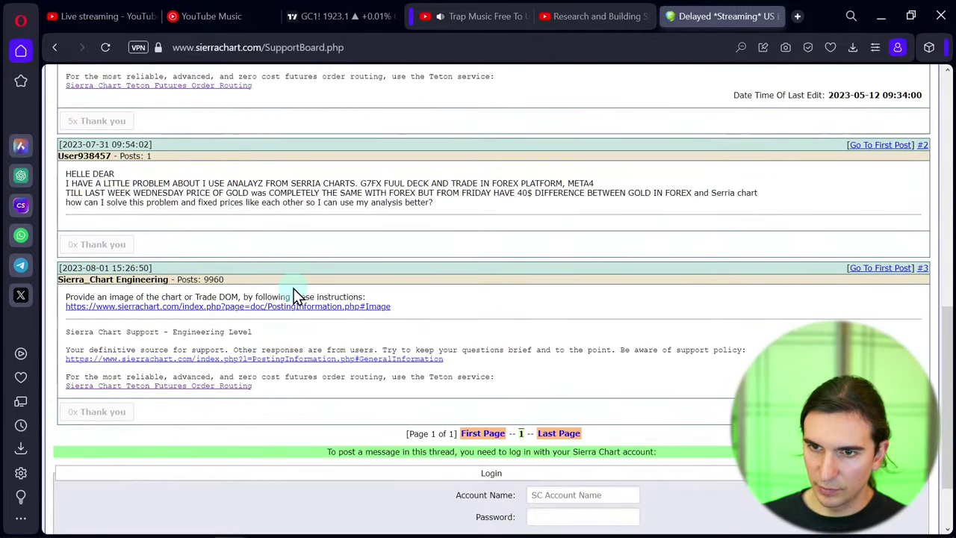
scroll(292, 234, up, 3)
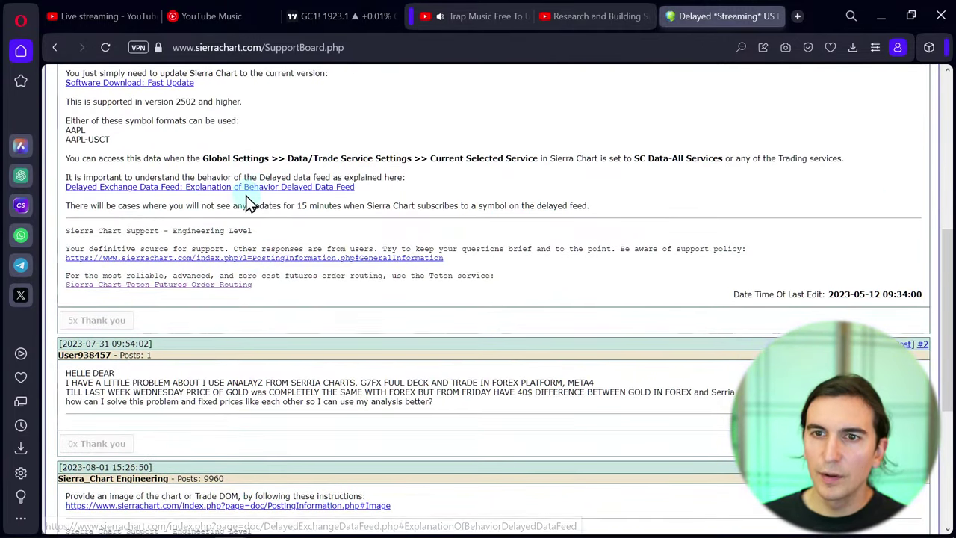
scroll(224, 191, up, 2)
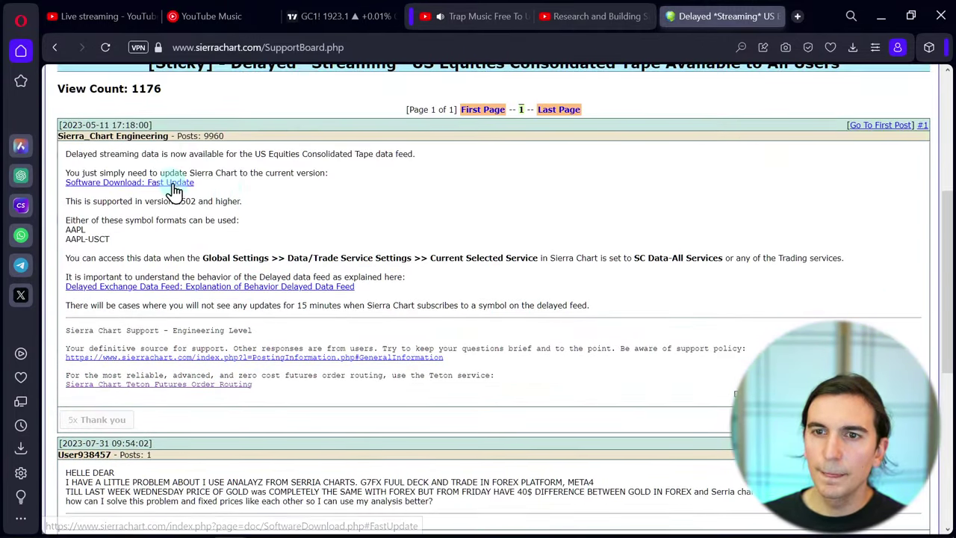
drag(87, 239, 110, 240)
click(100, 237)
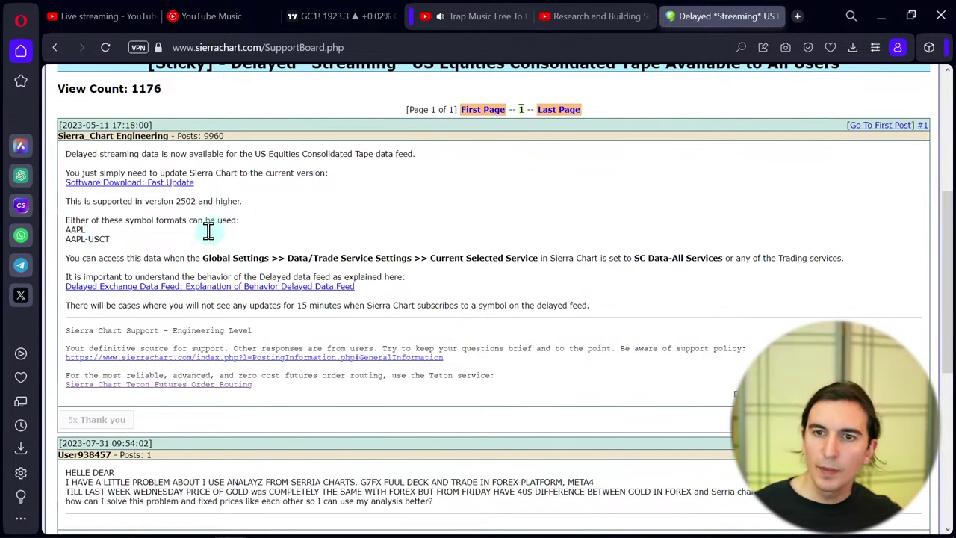
drag(84, 239, 89, 239)
click(130, 256)
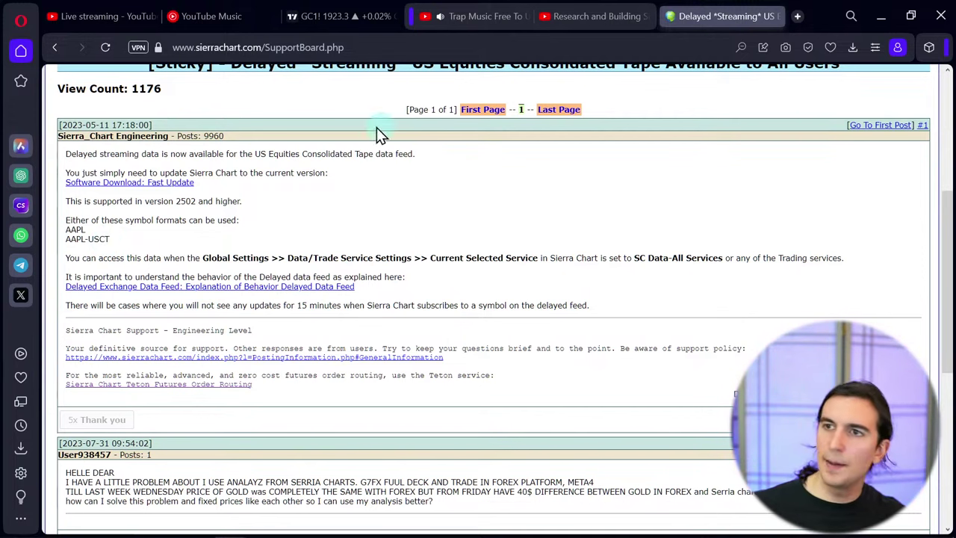
Go back to the Support Board and reopen the thread on US Equities Consolidated Tape combined with NASDAQ TotalView Market Depth.
click(54, 49)
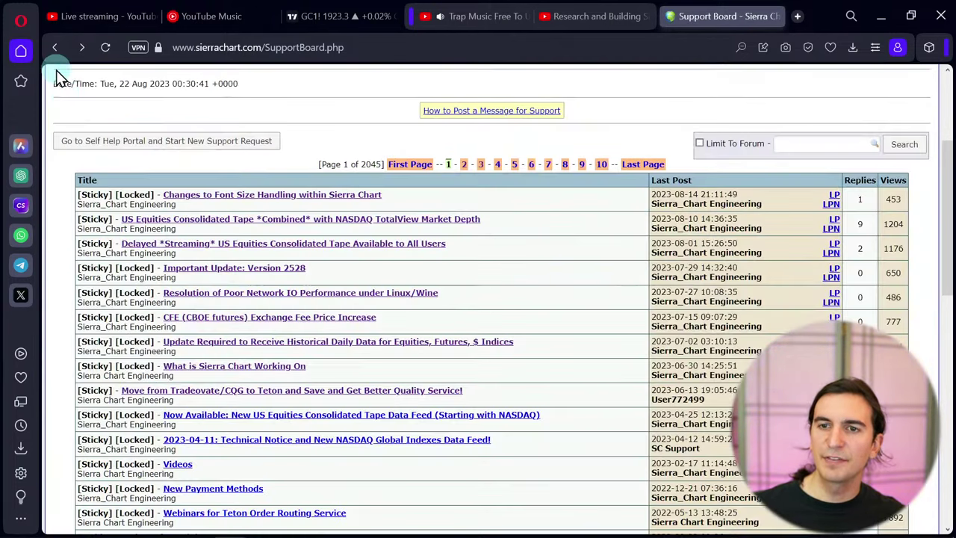
click(257, 226)
scroll(237, 287, down, 4)
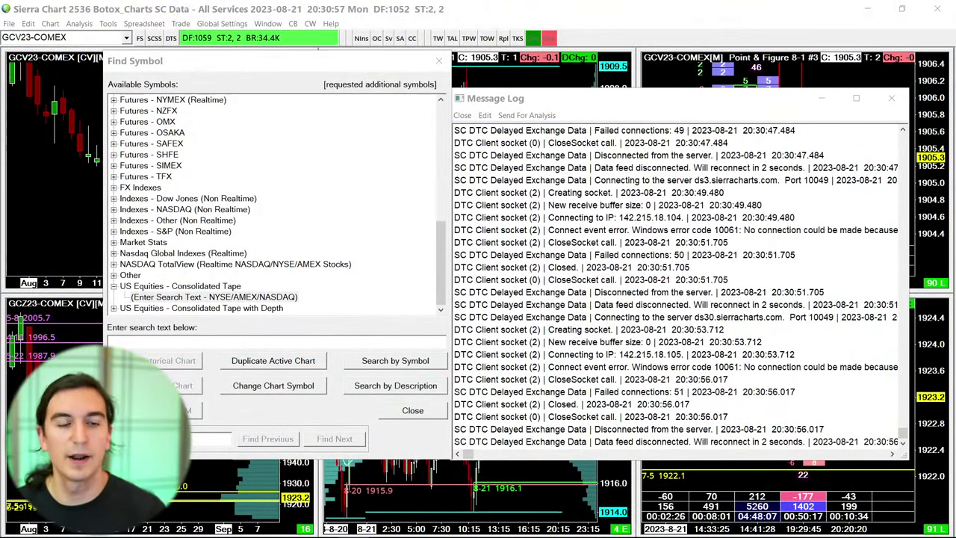
Change the active daily chart's symbol to MRK_MBO through the symbol finder, and close the finder.
click(171, 344)
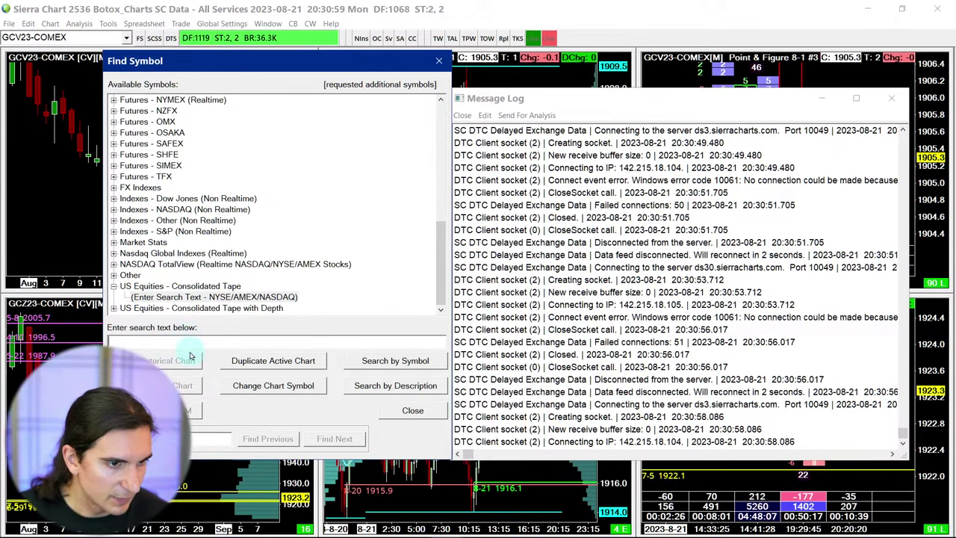
click(174, 341)
text(d)
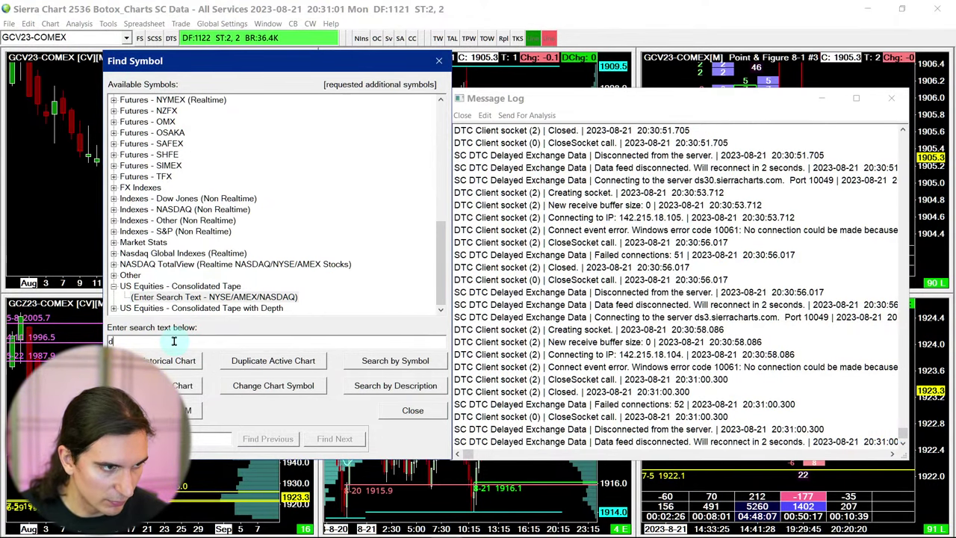
key(BackSpace)
key(BackSpace)
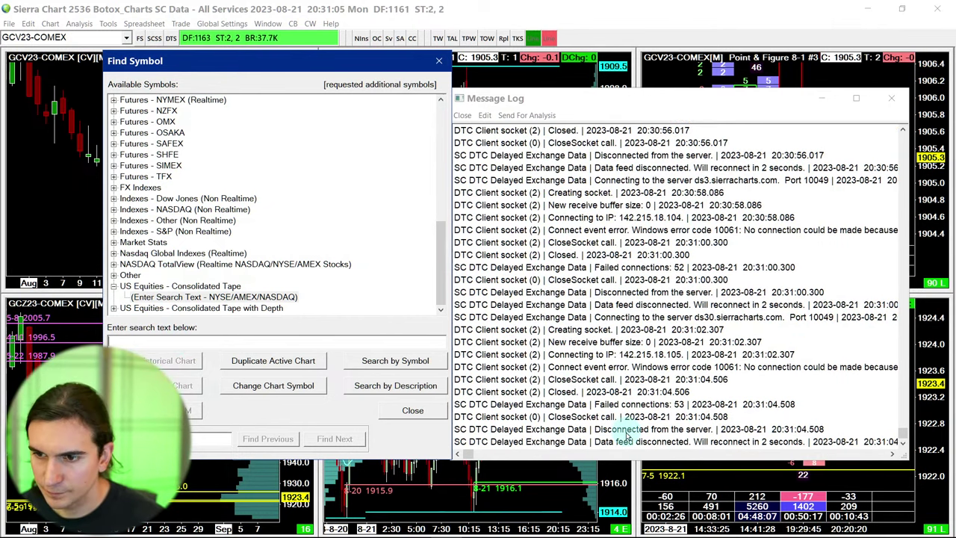
text(MR)
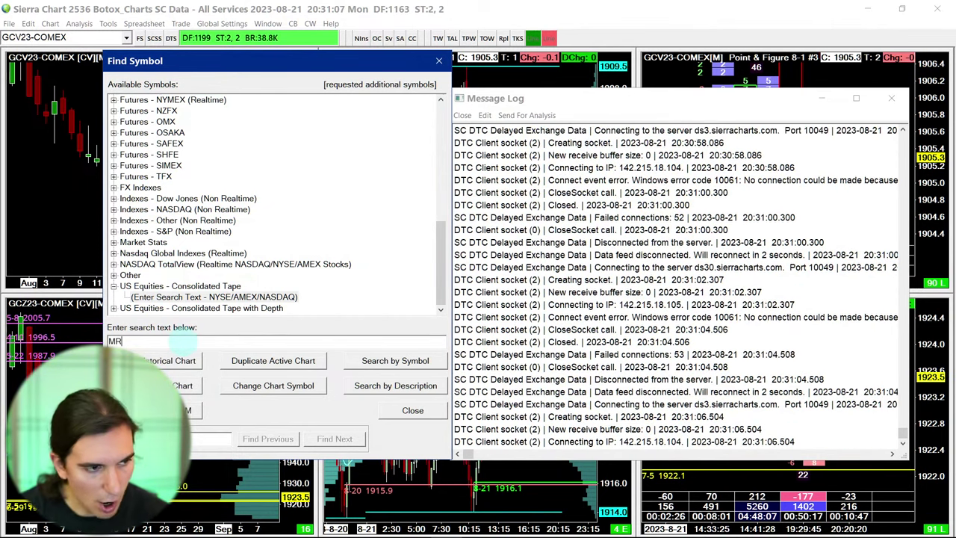
text(K_MBO)
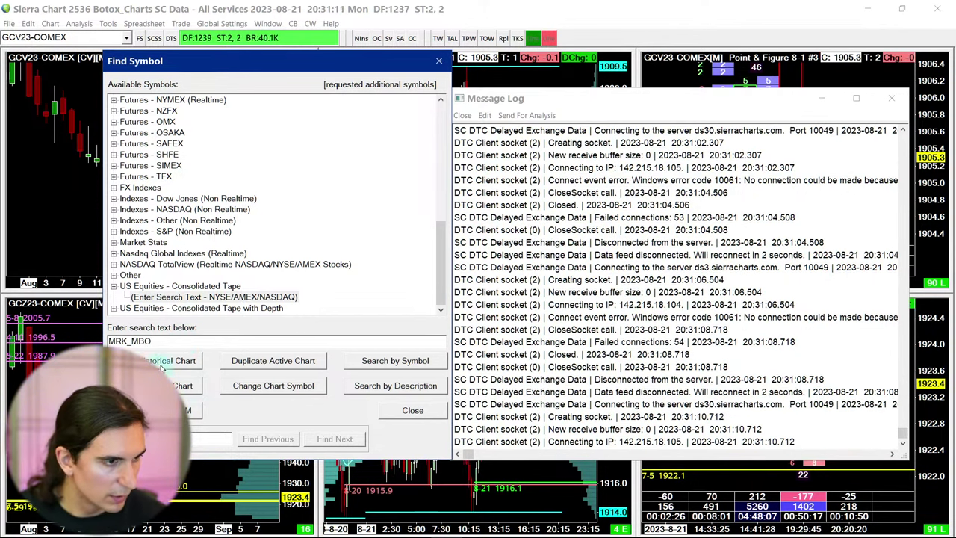
click(273, 385)
drag(299, 64, 508, 78)
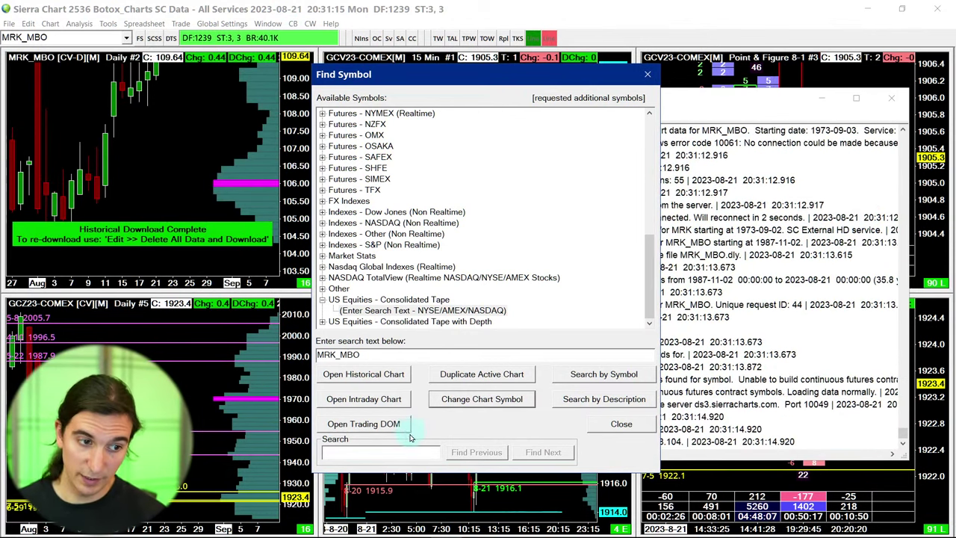
click(648, 74)
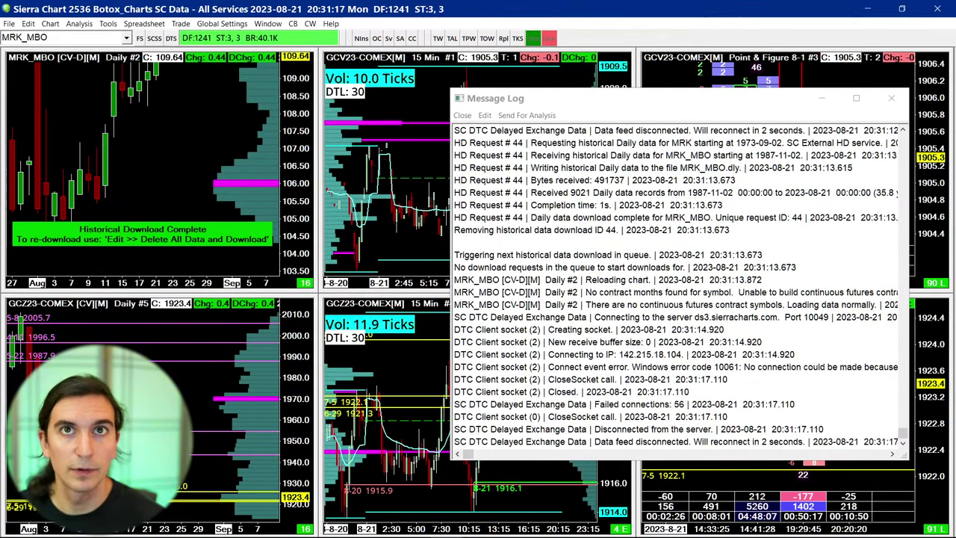
Enlarge the MRK_MBO daily chart and disconnect and reconnect the data feed, closing the message log.
click(898, 99)
double_click(171, 180)
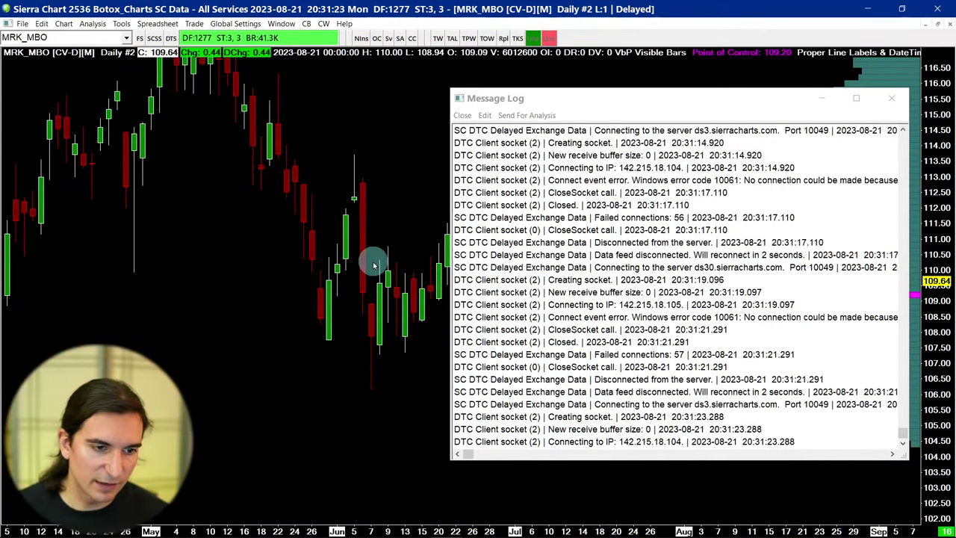
key(ctrl+d)
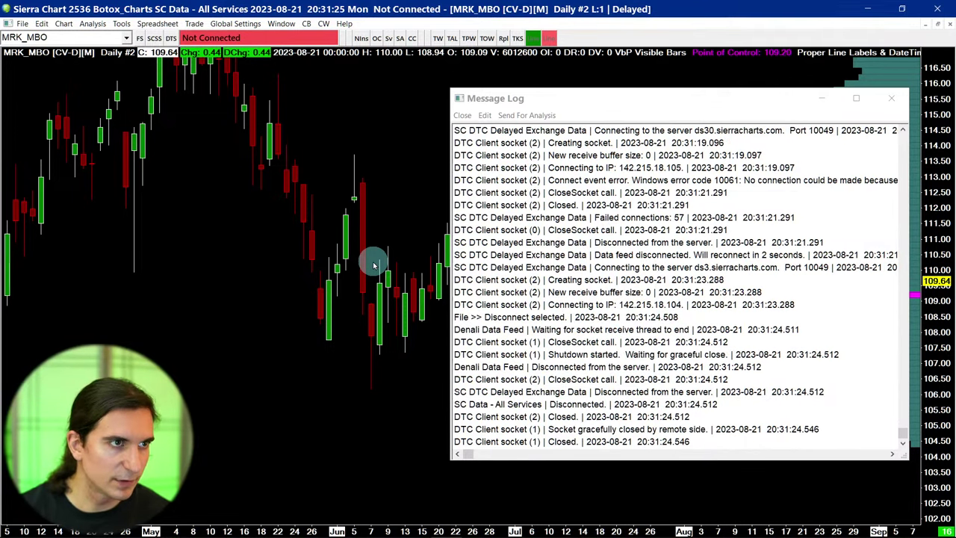
key(ctrl+c)
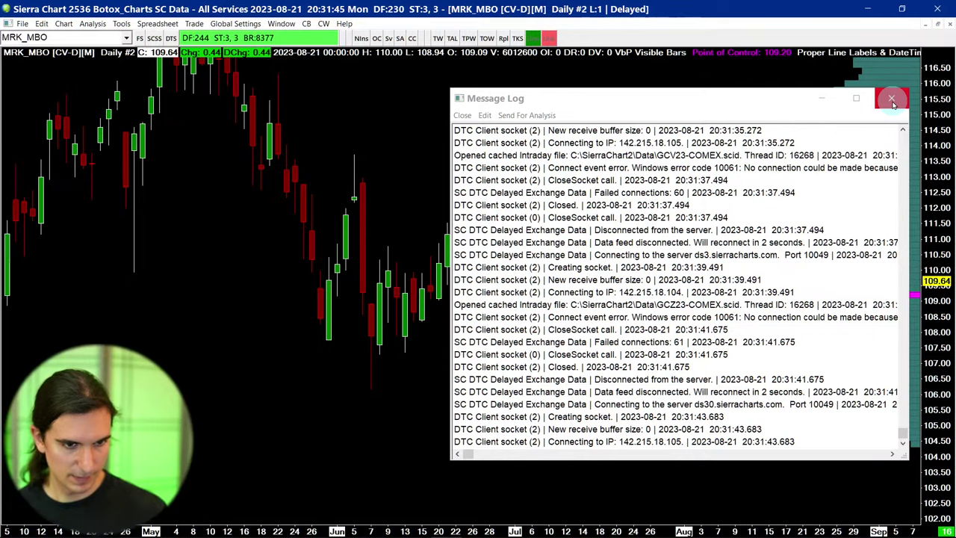
click(891, 99)
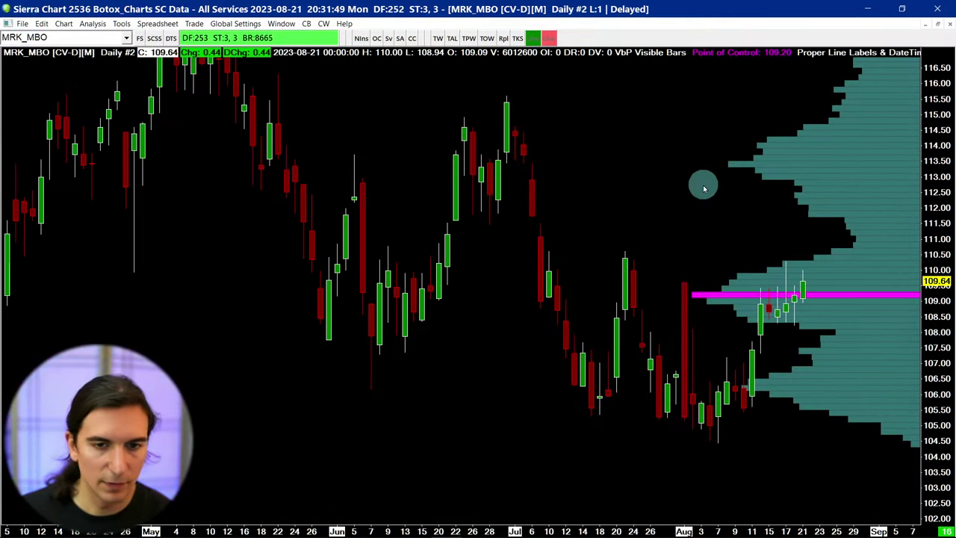
scroll(704, 186, down, 2)
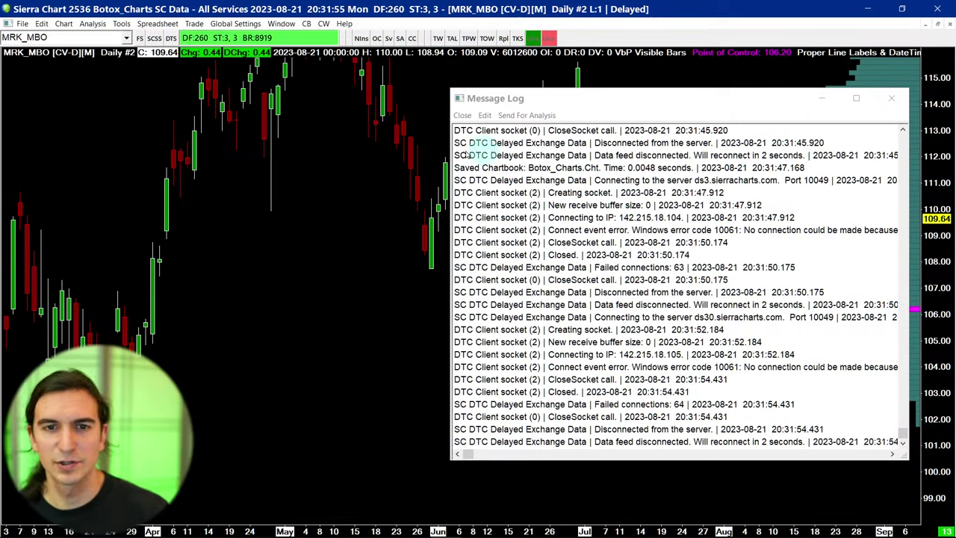
Look up the US Equities - Consolidated Tape with Depth category in the symbol finder, and close the finder.
click(22, 23)
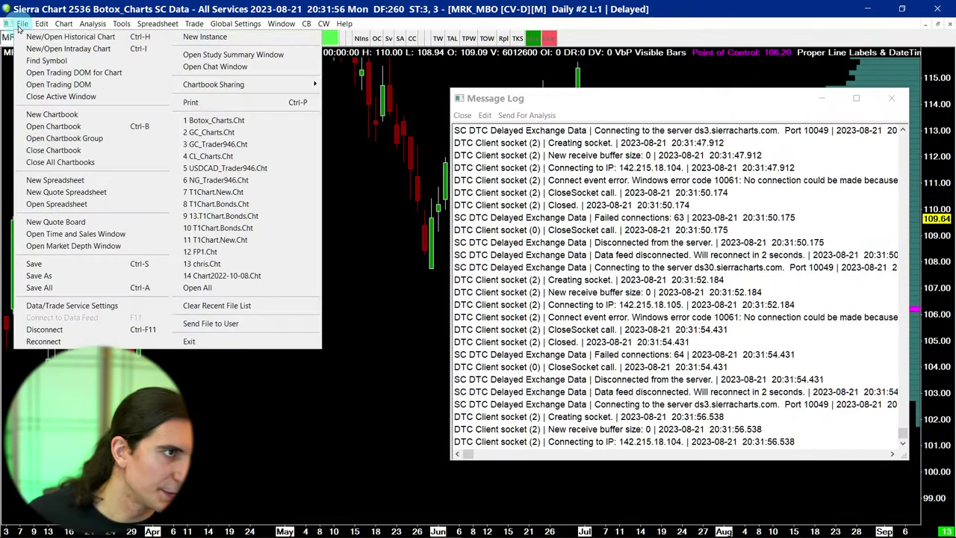
click(60, 61)
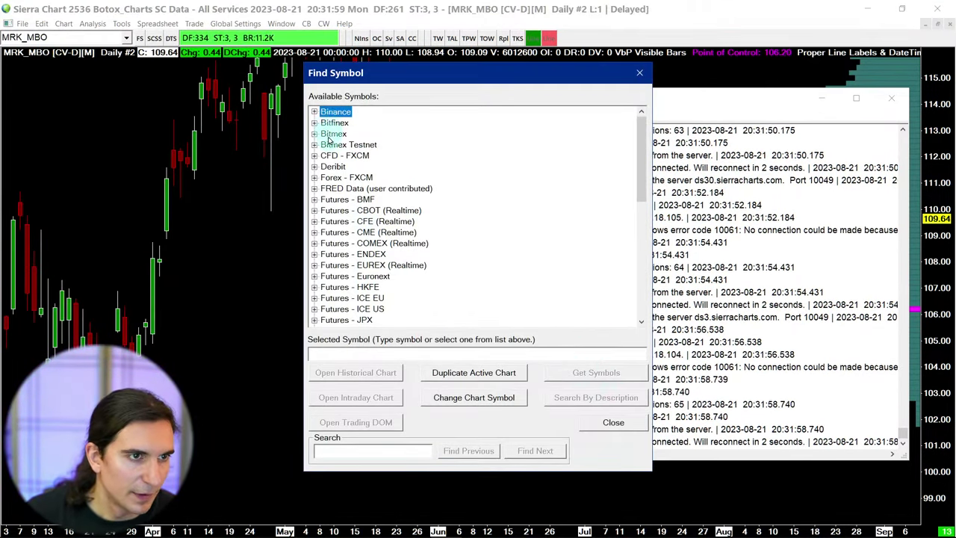
scroll(357, 142, down, 8)
click(351, 308)
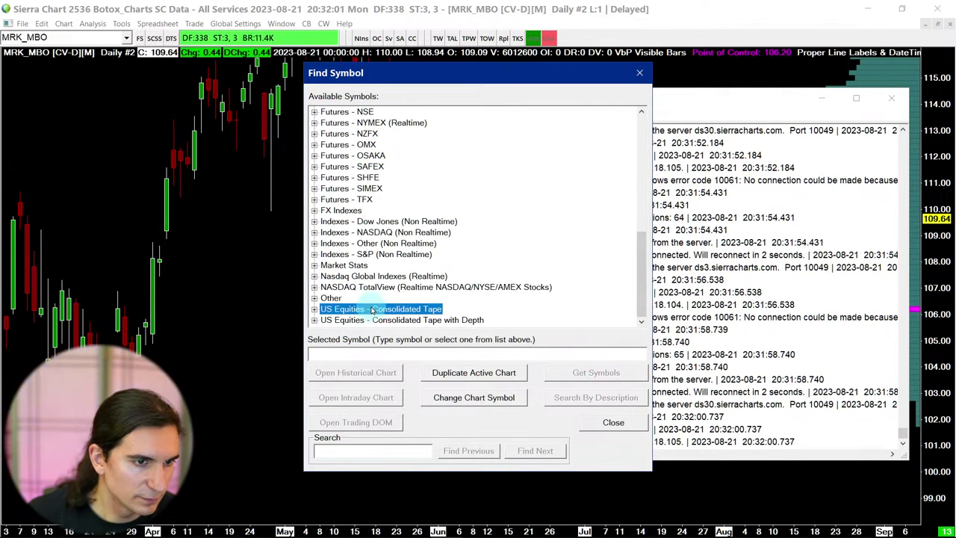
click(337, 320)
click(314, 320)
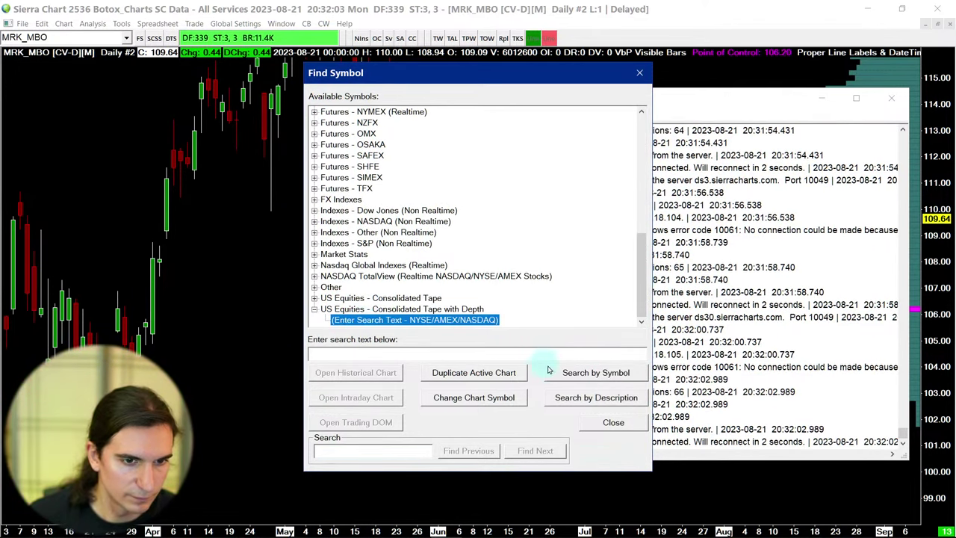
click(639, 73)
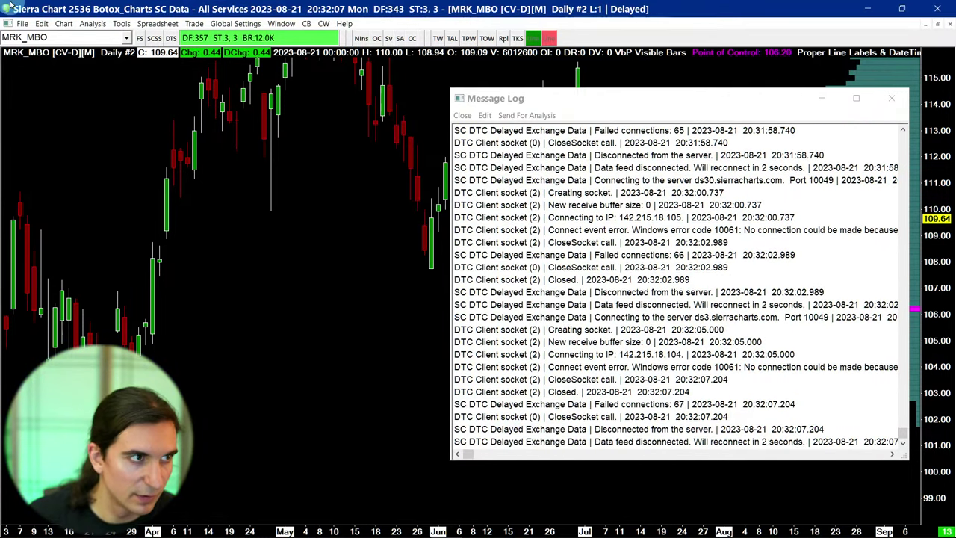
Reconnect the data feed for the MRK_MBO chart.
click(23, 24)
click(75, 341)
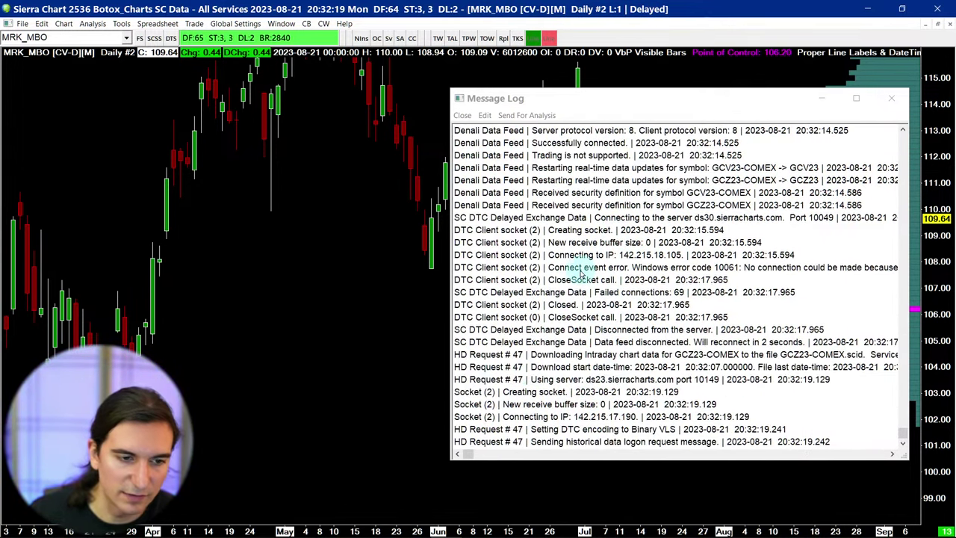
Dismiss the startup notification and message log, and reopen the Botox_Charts.Cht chartbook.
key(Return)
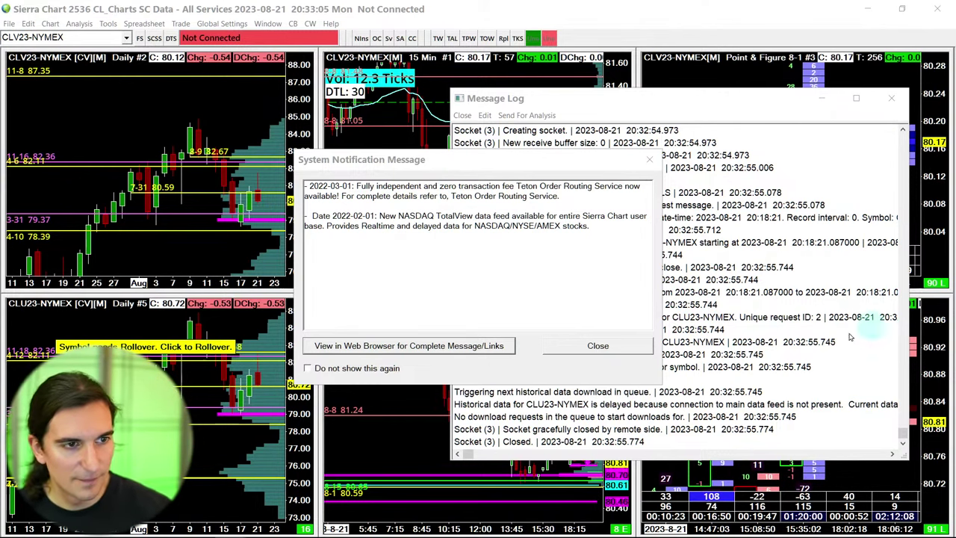
click(587, 345)
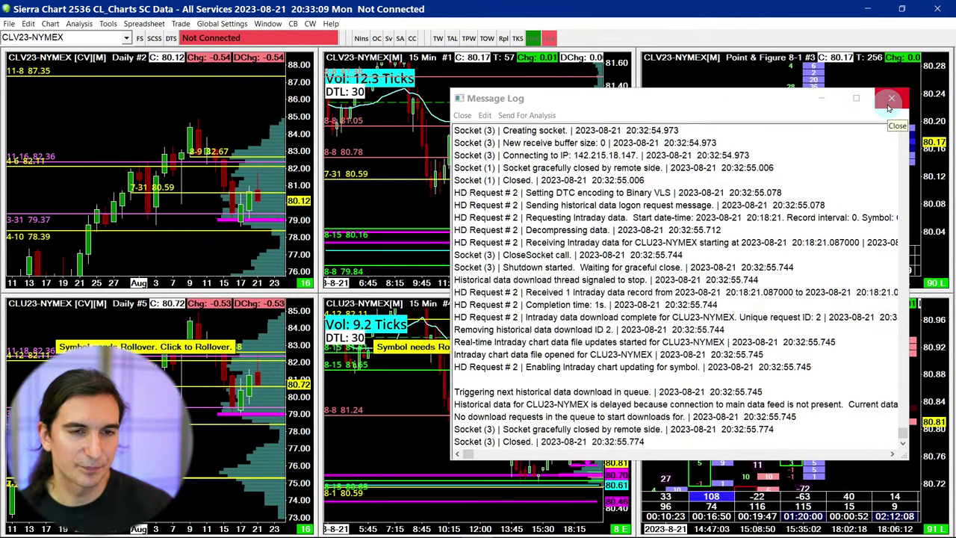
click(890, 107)
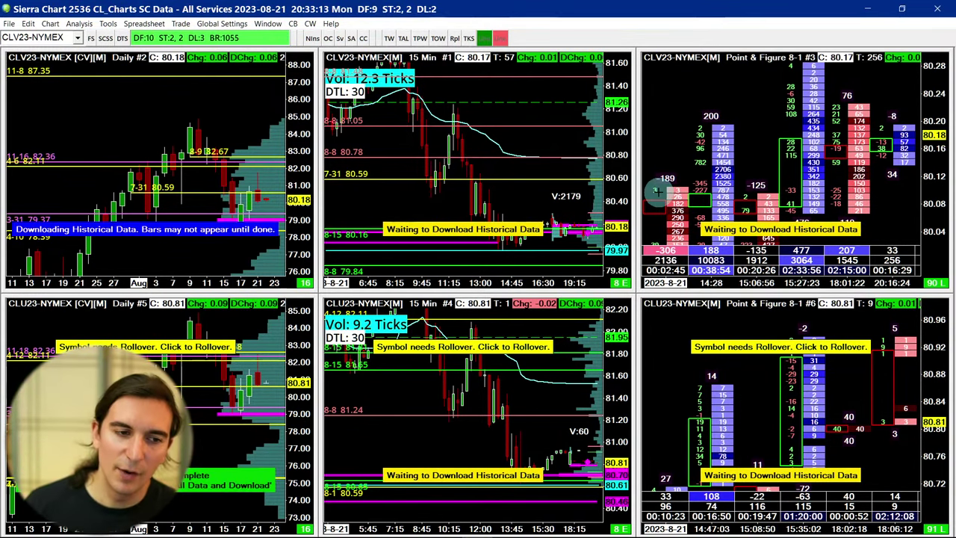
click(8, 25)
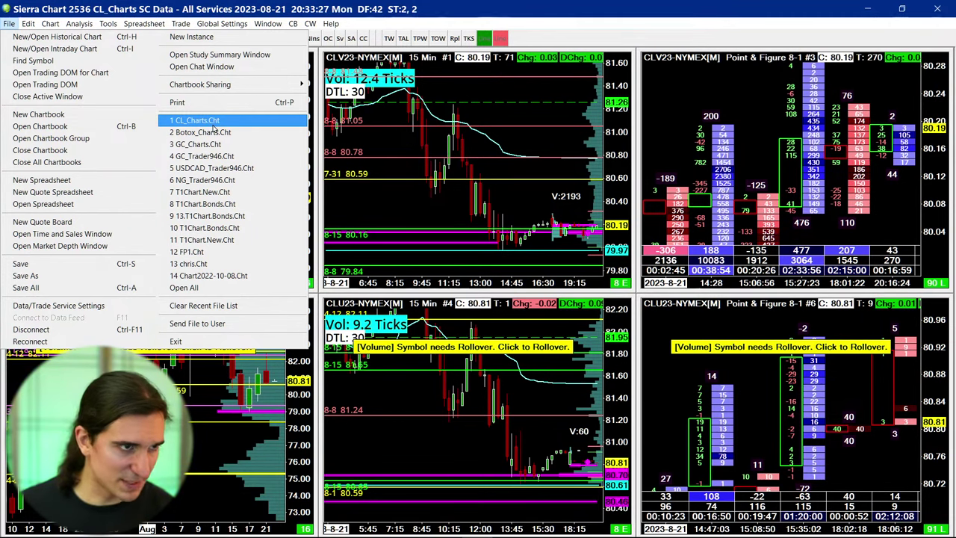
click(201, 132)
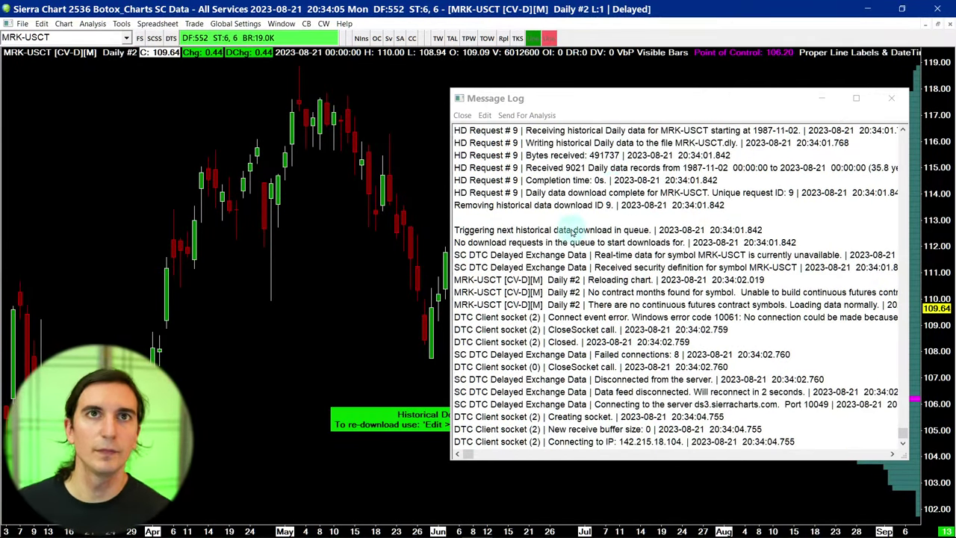
Close the message log and restore the MRK-USCT daily chart to the tiled chart layout.
click(632, 96)
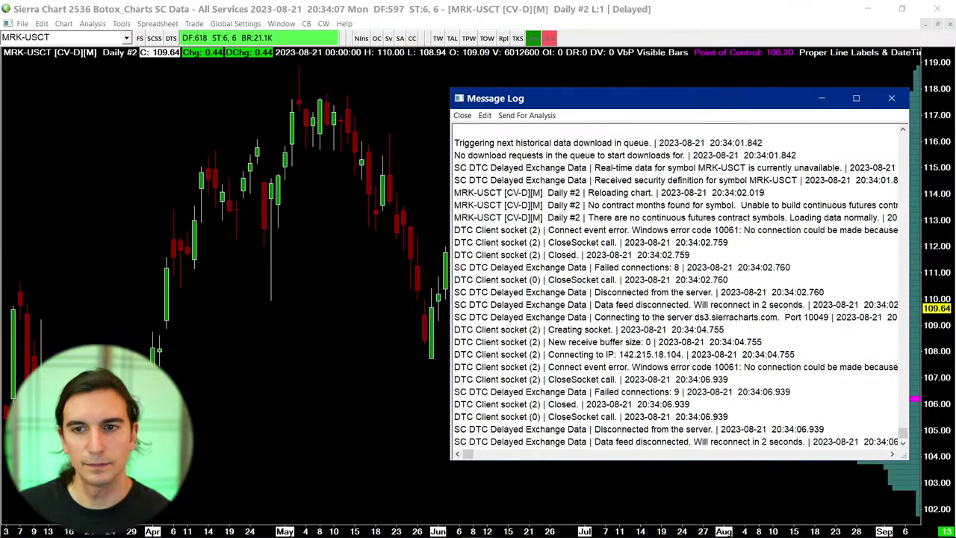
key(alt+F4)
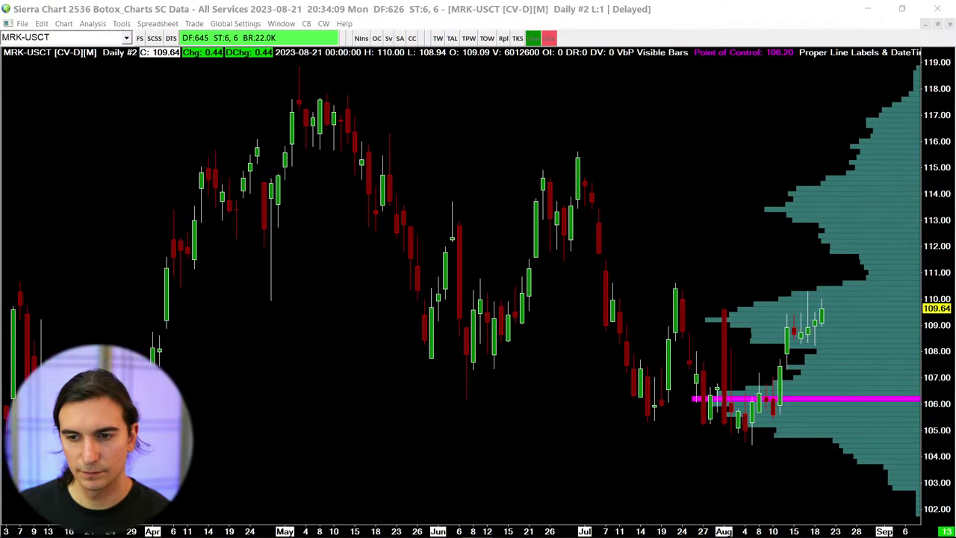
double_click(682, 184)
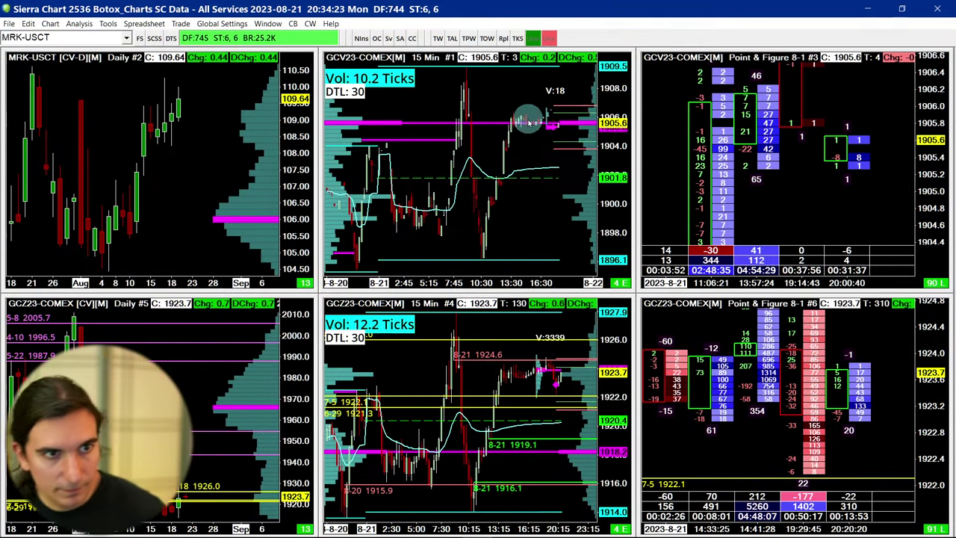
Set the symbol of the GCV23-COMEX 15 Min chart #1 to MRK-USCT in its chart settings.
click(205, 320)
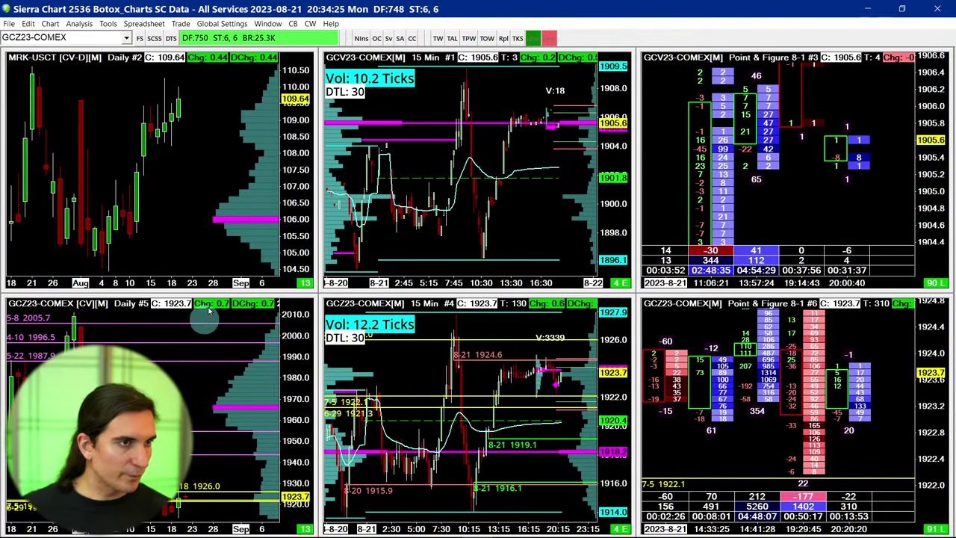
click(161, 124)
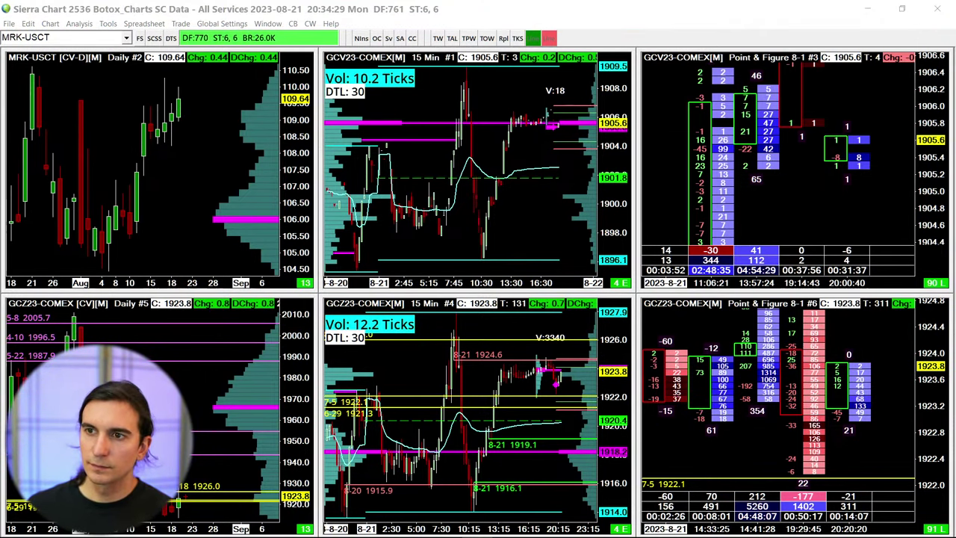
click(485, 232)
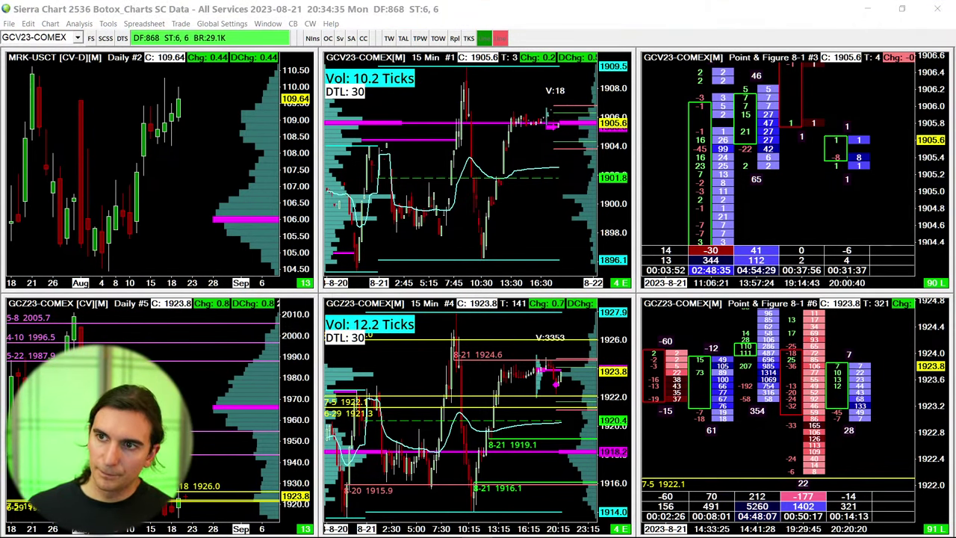
drag(955, 224, 469, 92)
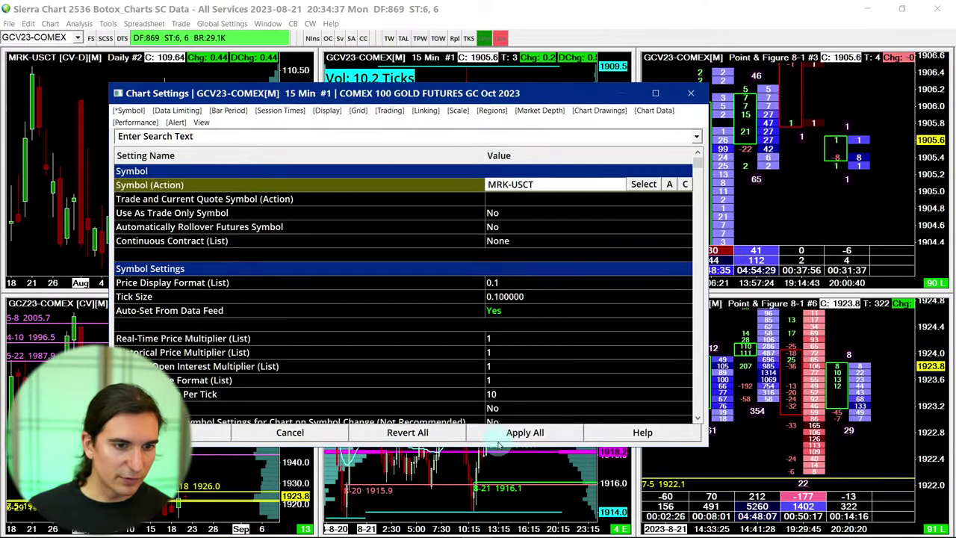
click(499, 437)
click(170, 431)
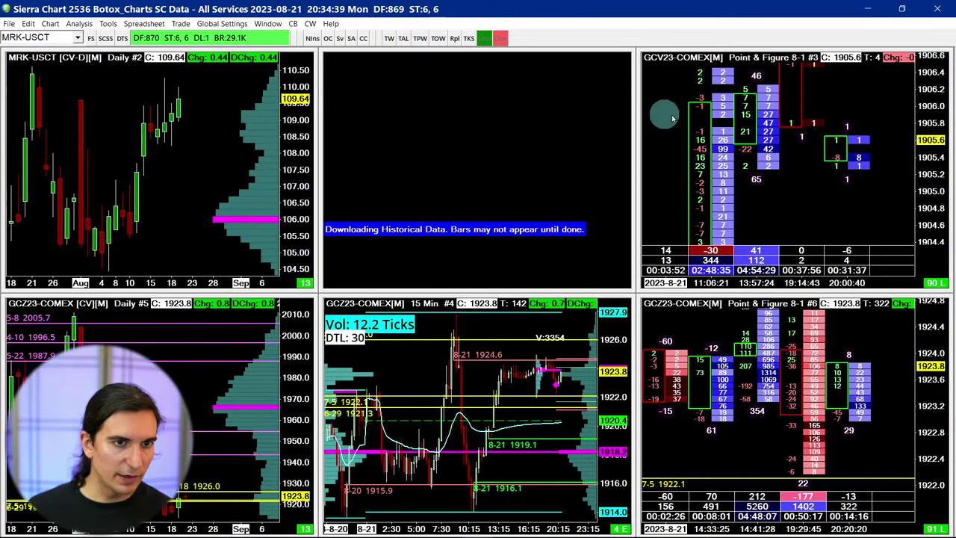
Set the symbol of the GCV23-COMEX Point & Figure chart #3 to MRK-USCT.
click(815, 167)
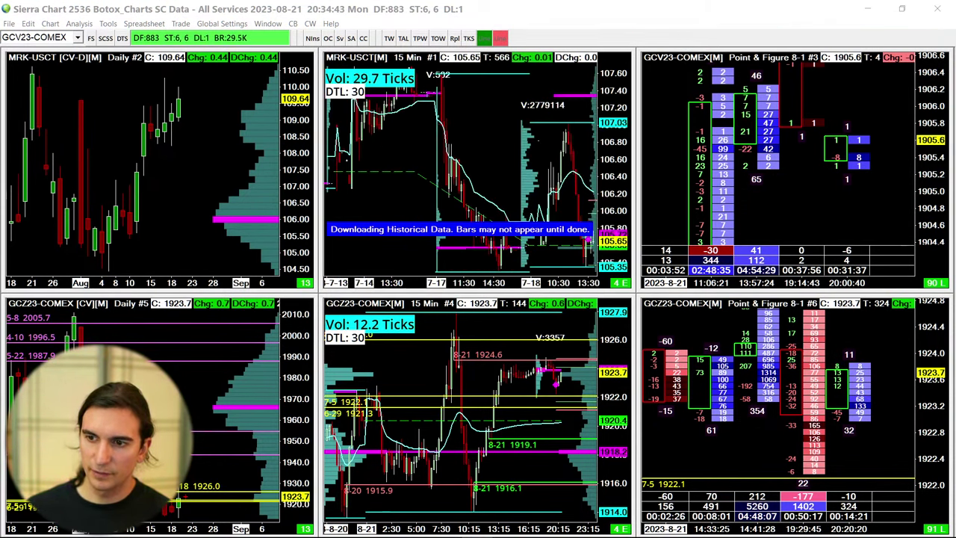
key(Return)
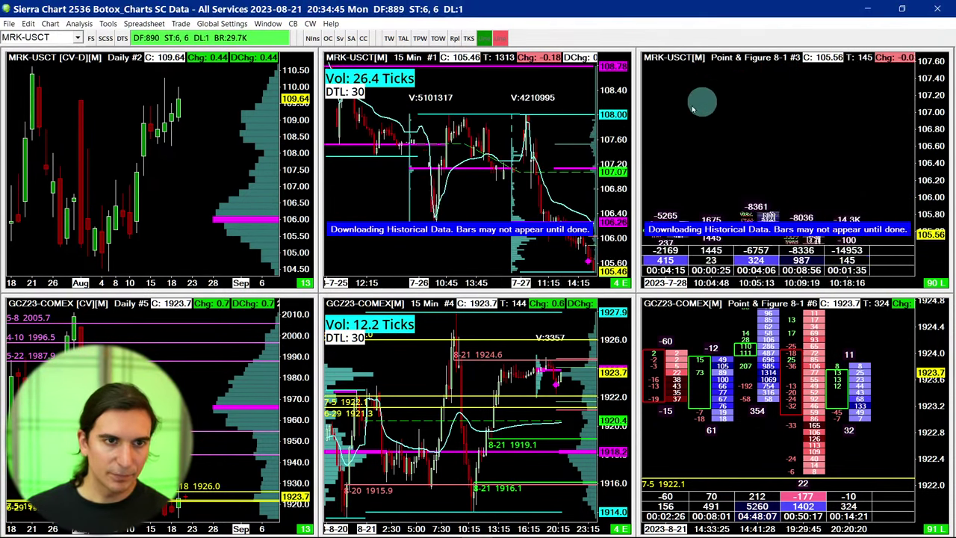
click(356, 157)
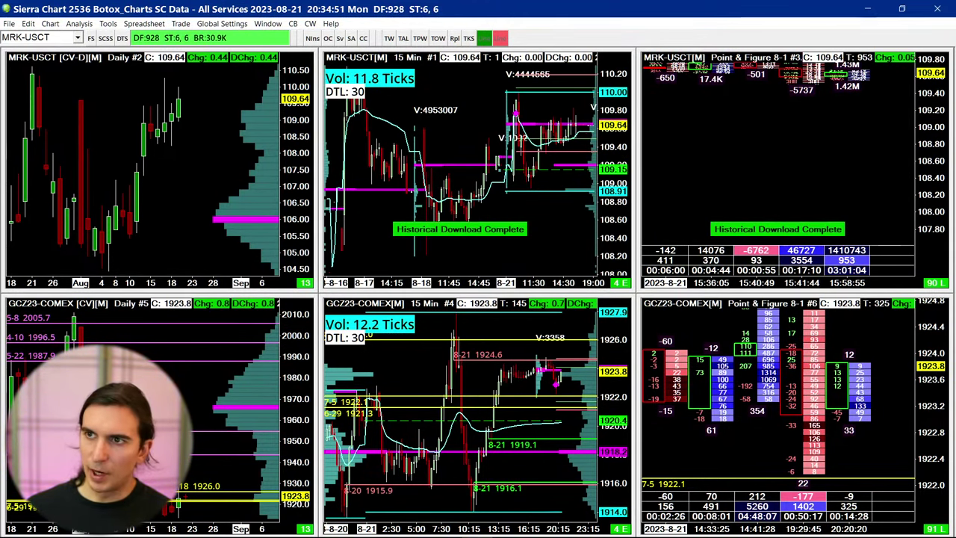
Set the three GCZ23-COMEX charts (#5, #4 and #6) to ABBV-USCT and rescale the price axis of MRK-USCT Point & Figure chart #3.
click(460, 418)
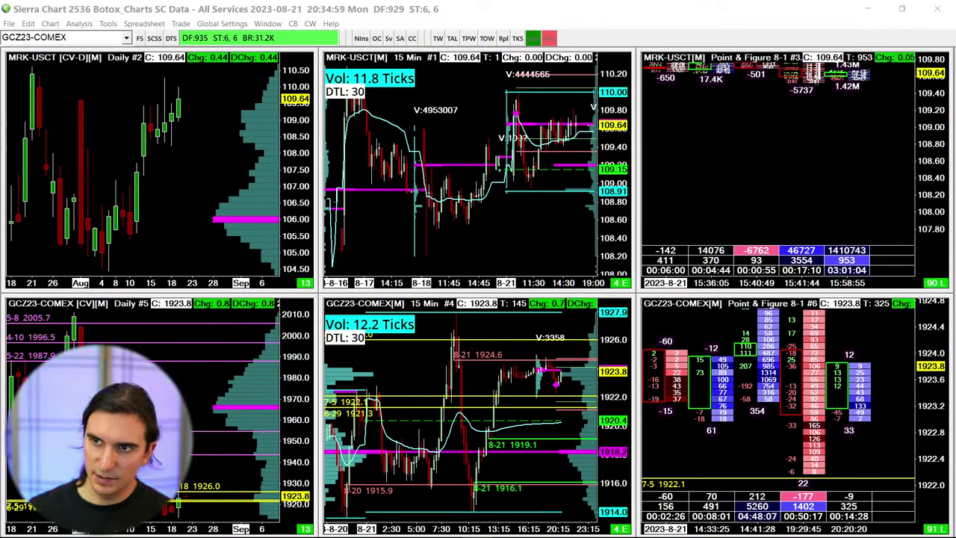
key(Return)
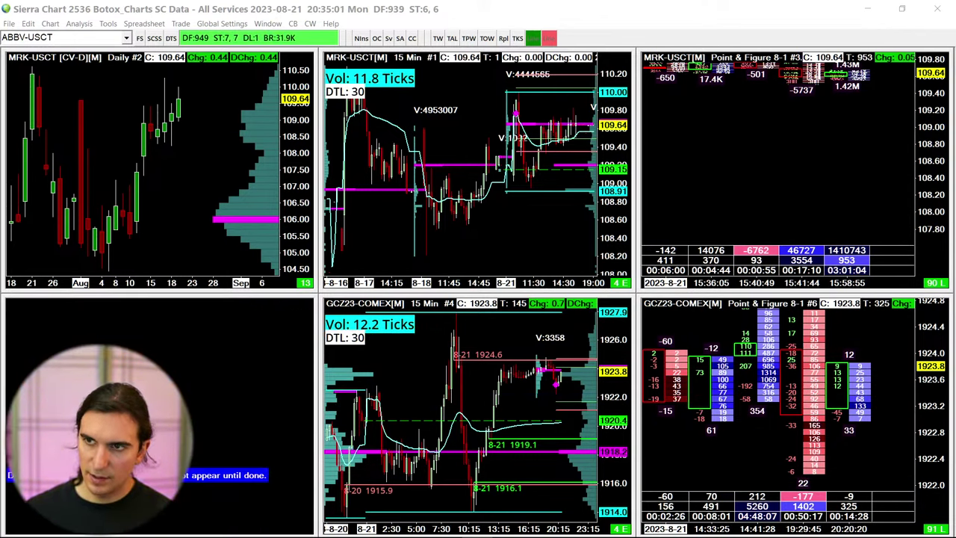
click(395, 380)
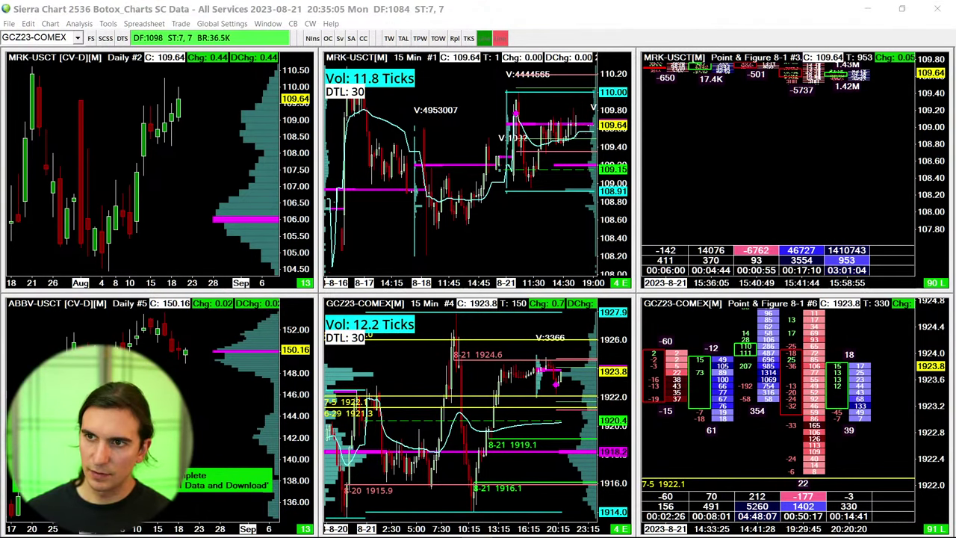
key(Down)
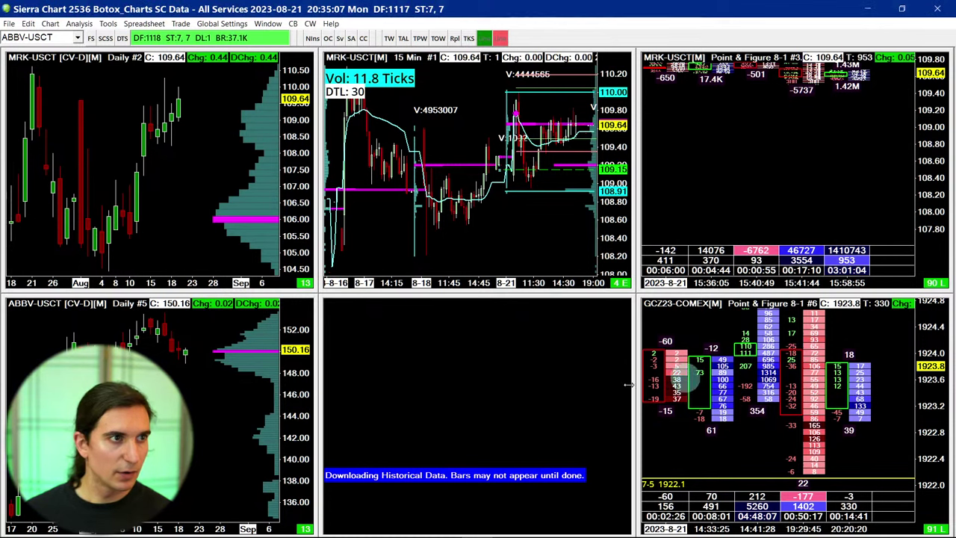
click(716, 395)
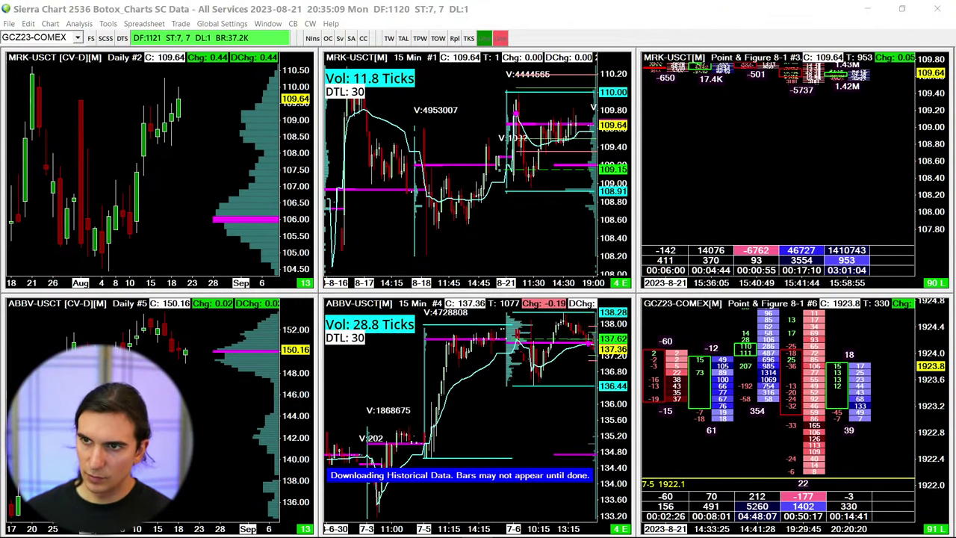
key(Down)
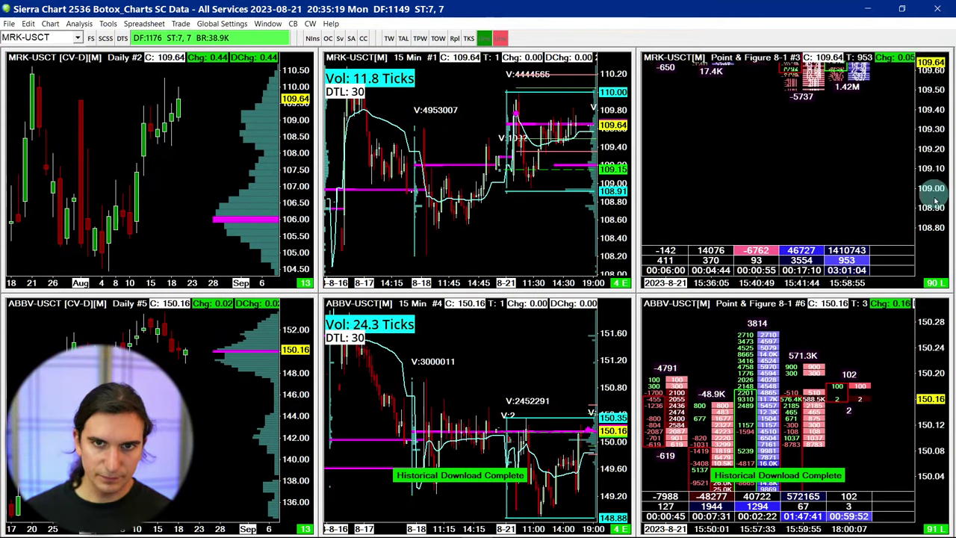
drag(932, 133, 937, 174)
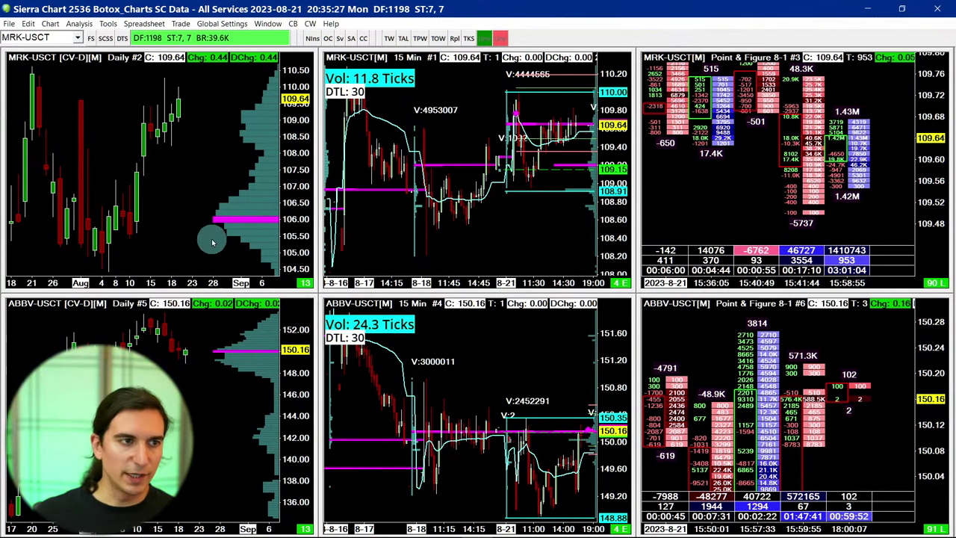
In the linking settings of MRK-USCT Daily chart #2, set Bar Period to No and Symbol to Yes.
click(187, 146)
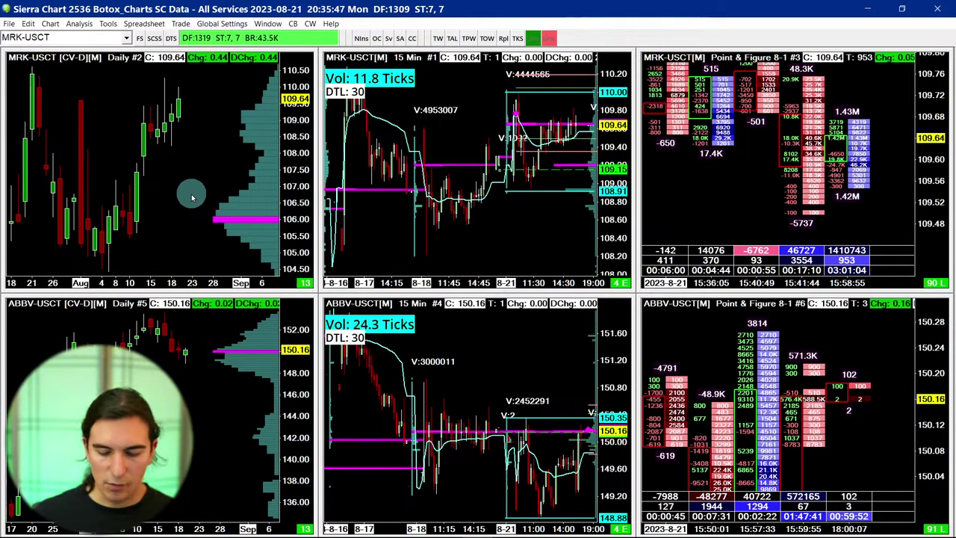
key(alt+Tab)
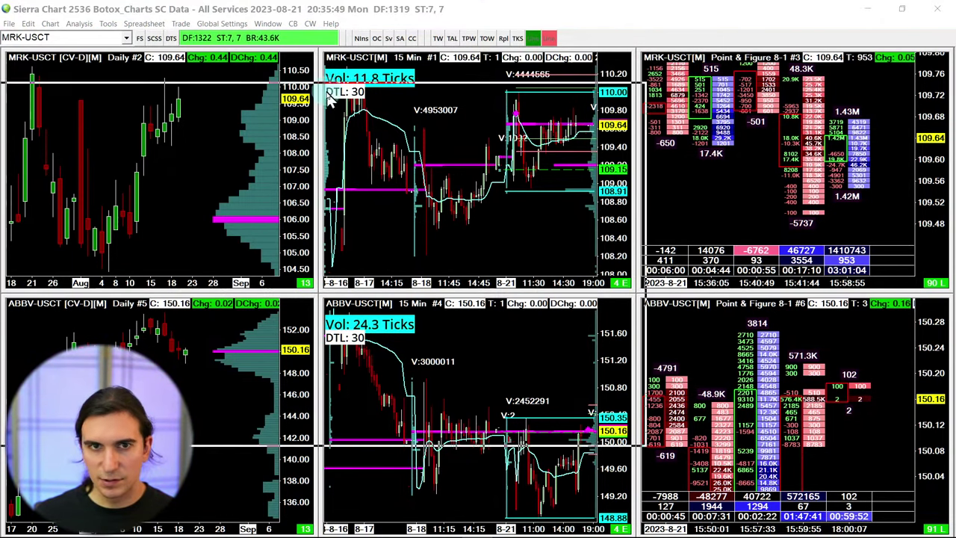
drag(382, 79, 478, 89)
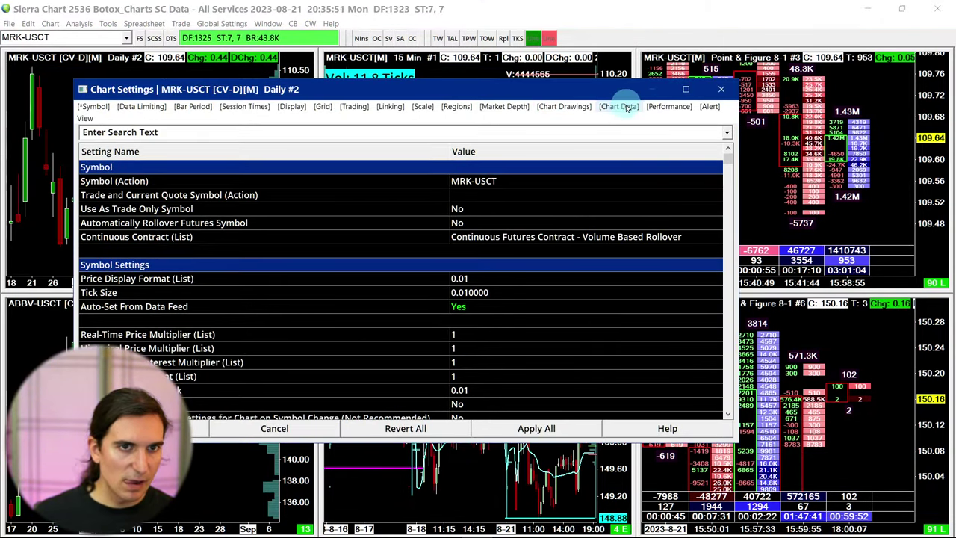
click(620, 106)
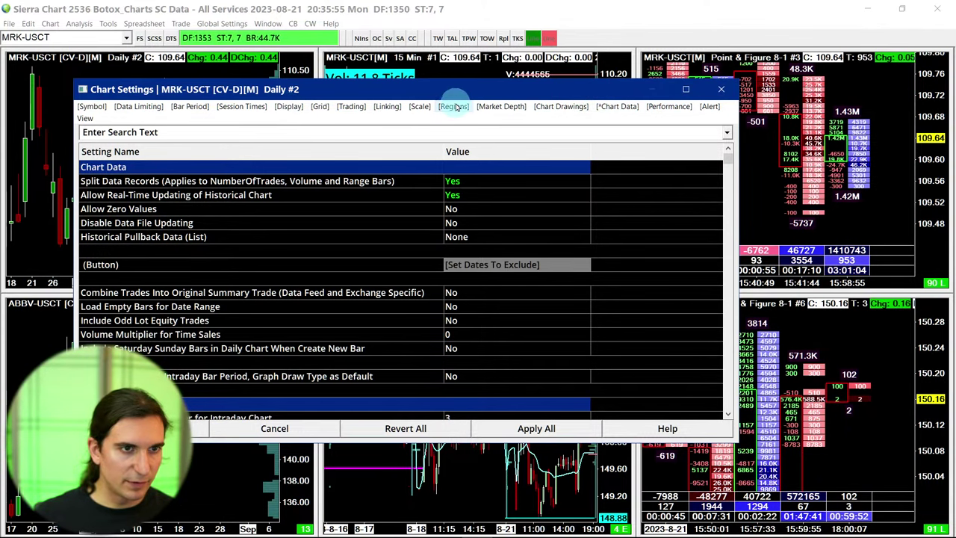
click(387, 106)
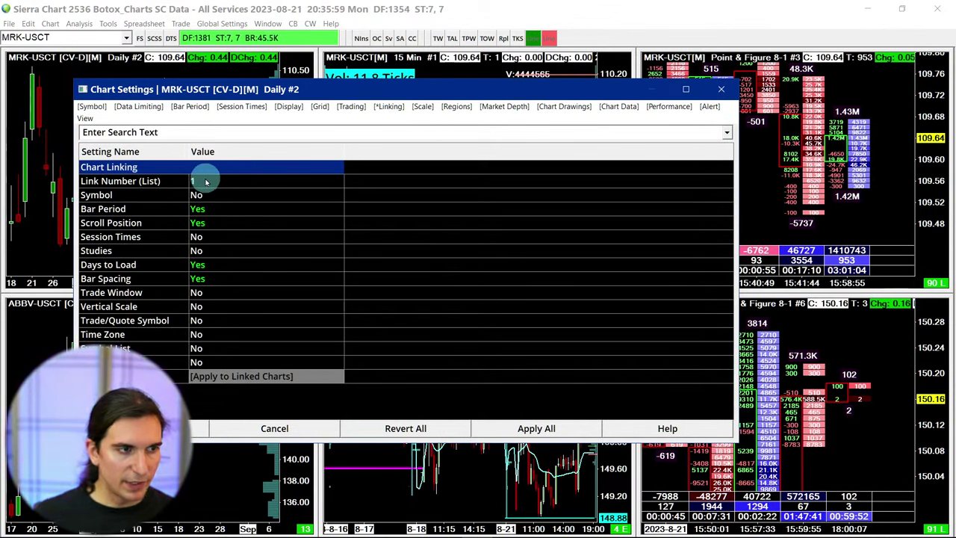
click(197, 210)
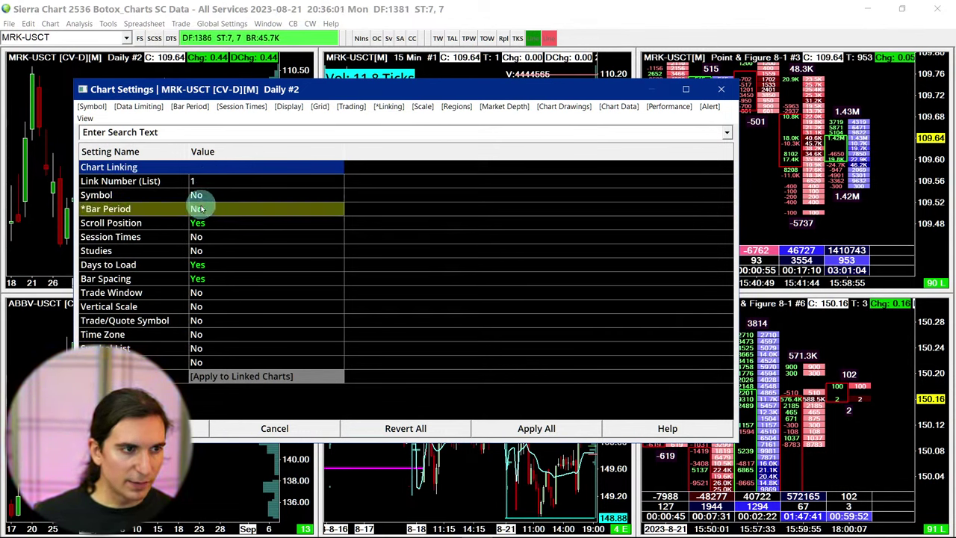
click(197, 195)
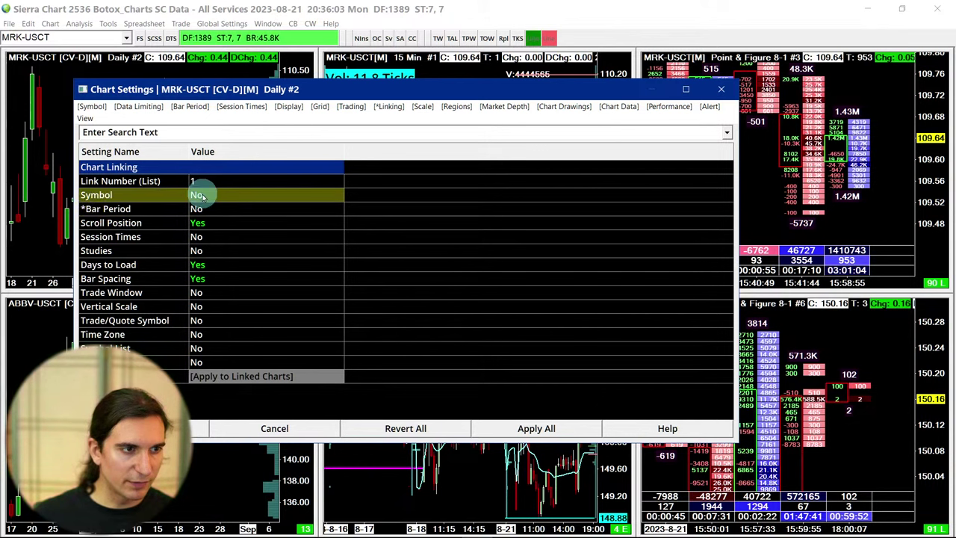
click(198, 195)
Disable Scroll Position, Days to Load and Bar Spacing linking for Daily chart #2 and apply the settings.
click(198, 223)
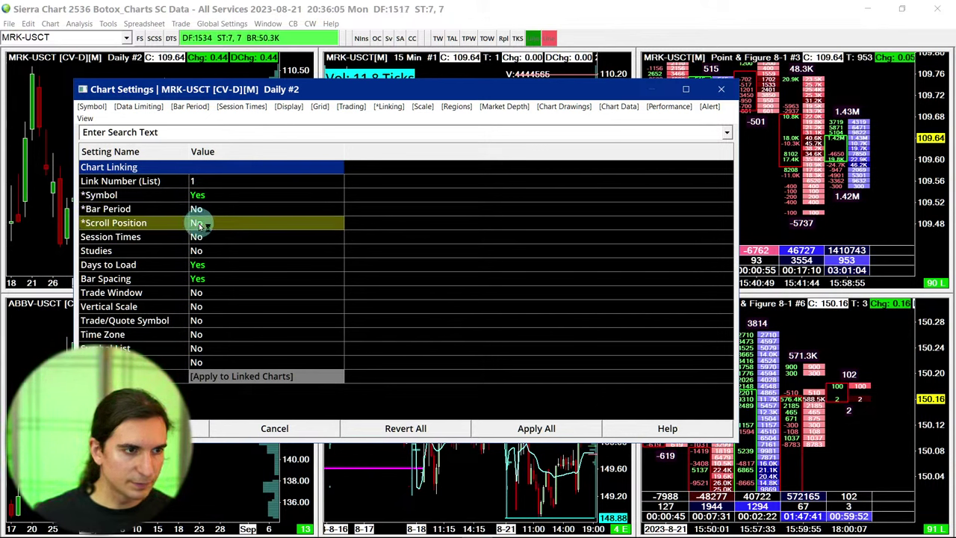
click(200, 267)
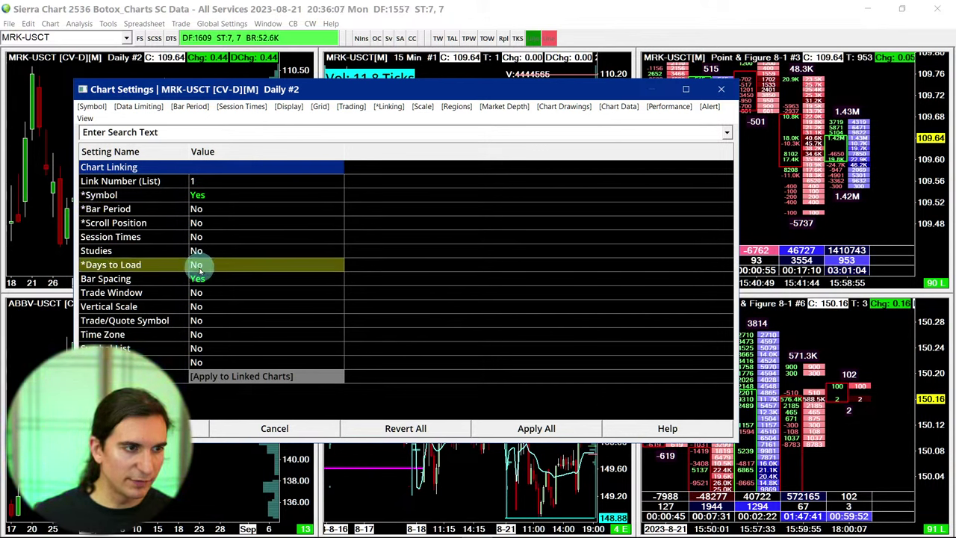
click(200, 279)
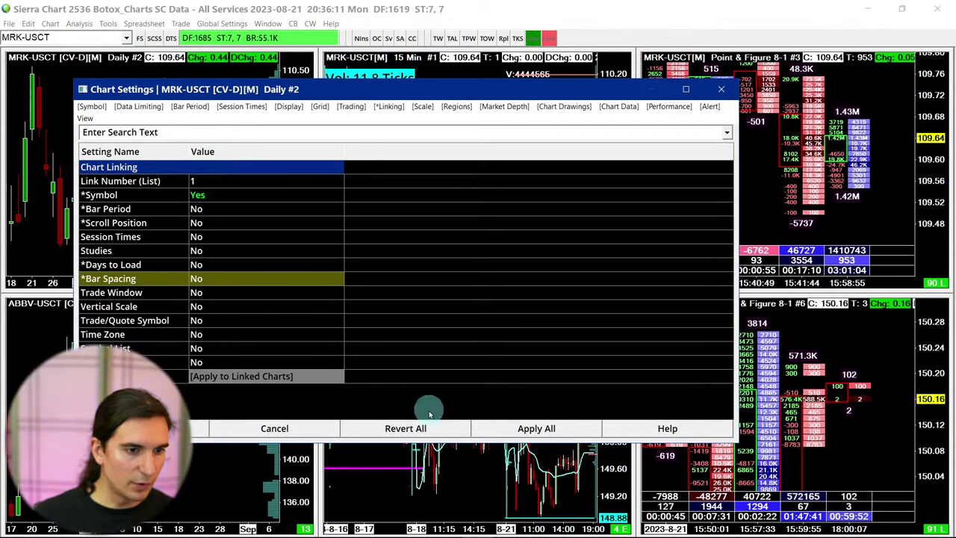
click(549, 428)
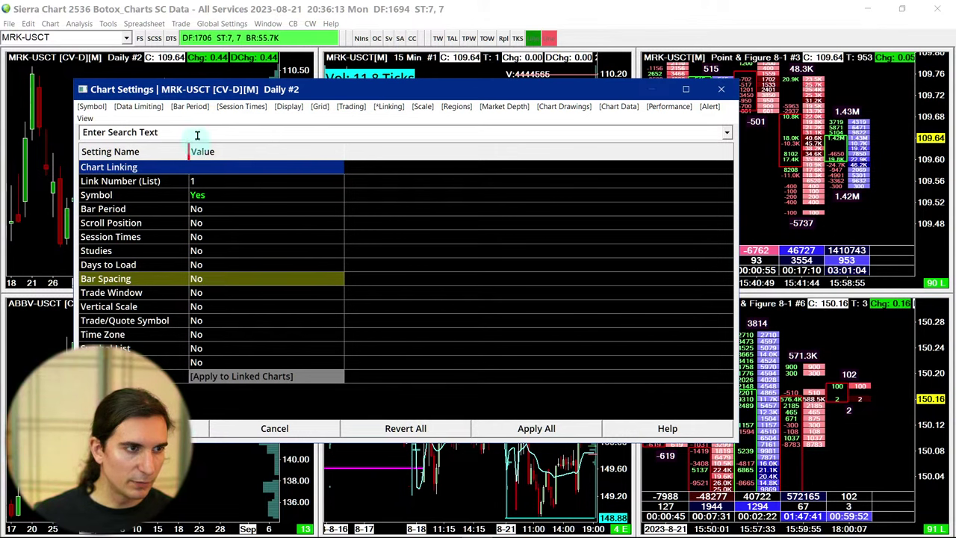
click(144, 428)
In the linking settings of MRK-USCT 15 Min chart #1, set the link number to 1 and Symbol to Yes.
click(377, 189)
key(F5)
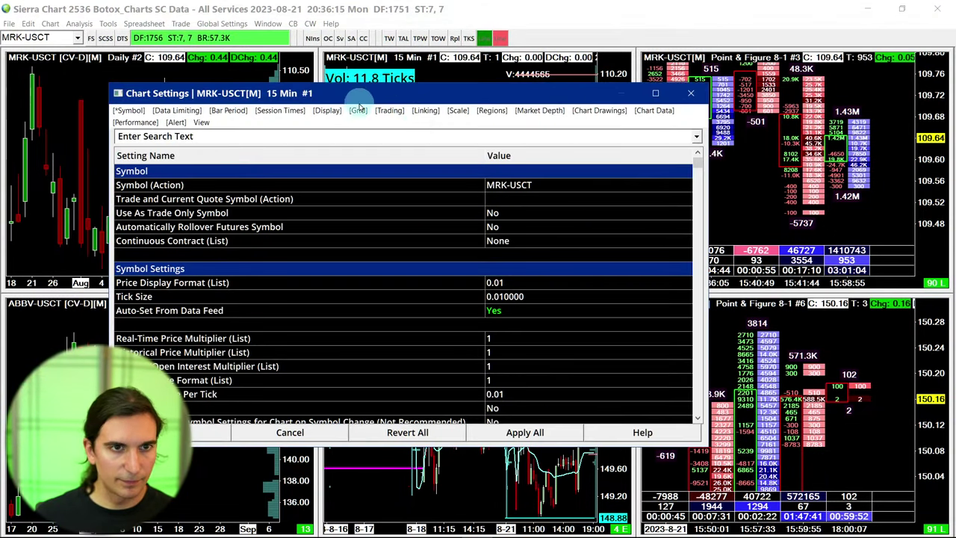
click(425, 110)
click(250, 184)
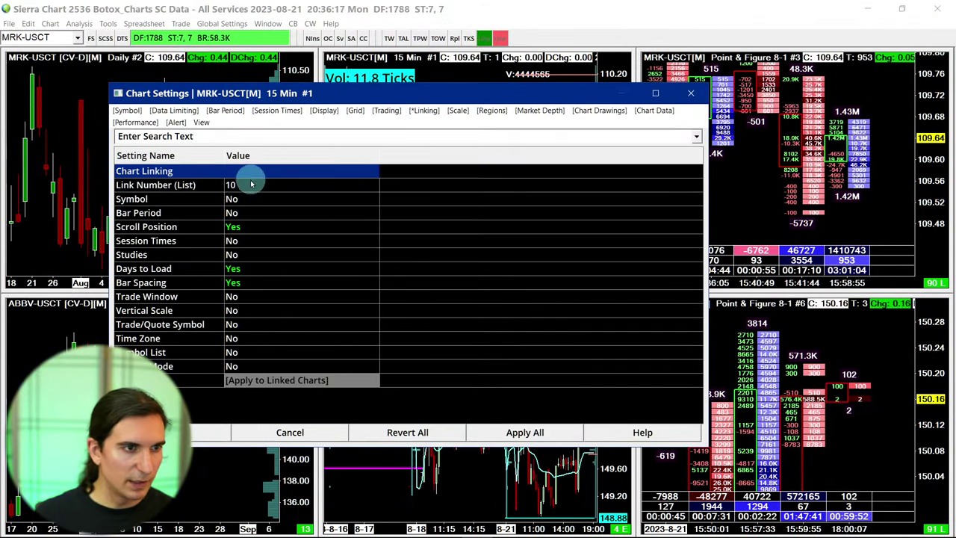
click(266, 186)
click(266, 187)
text(1)
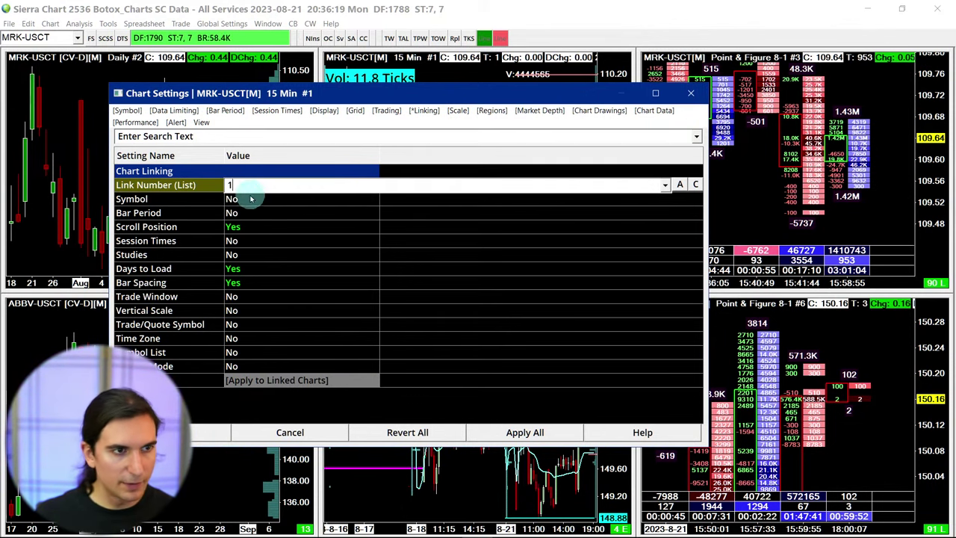
click(235, 198)
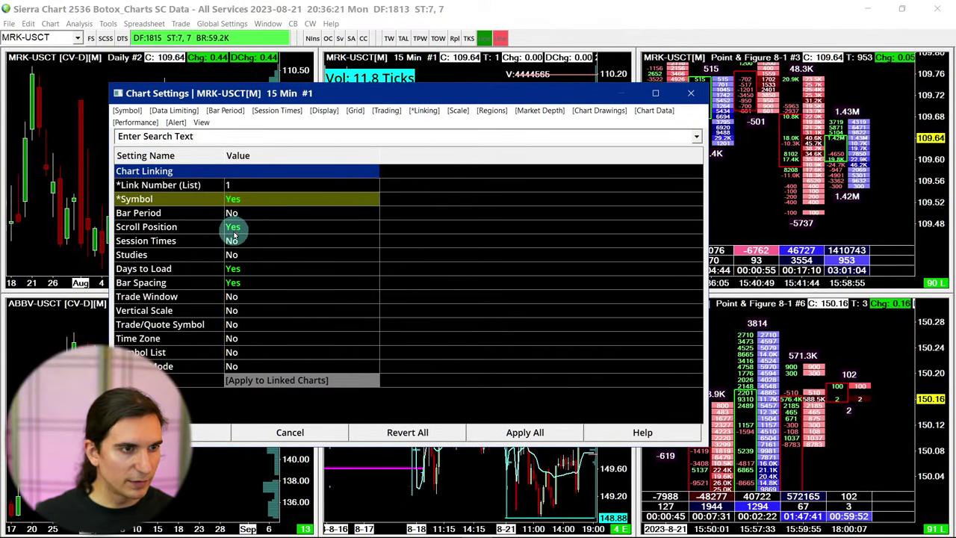
Turn off Scroll Position, Days to Load and Bar Spacing linking for 15 Min chart #1 and apply the settings.
click(234, 227)
click(235, 270)
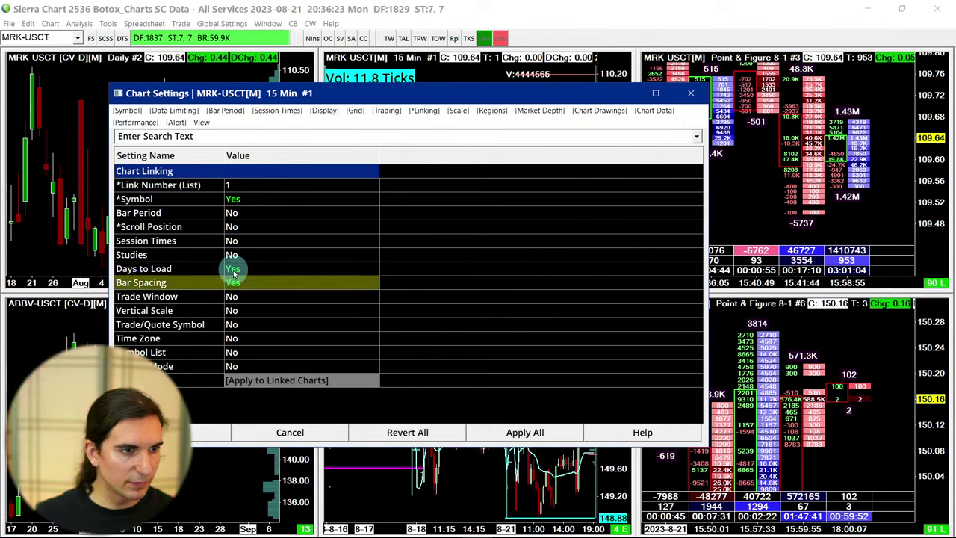
click(234, 280)
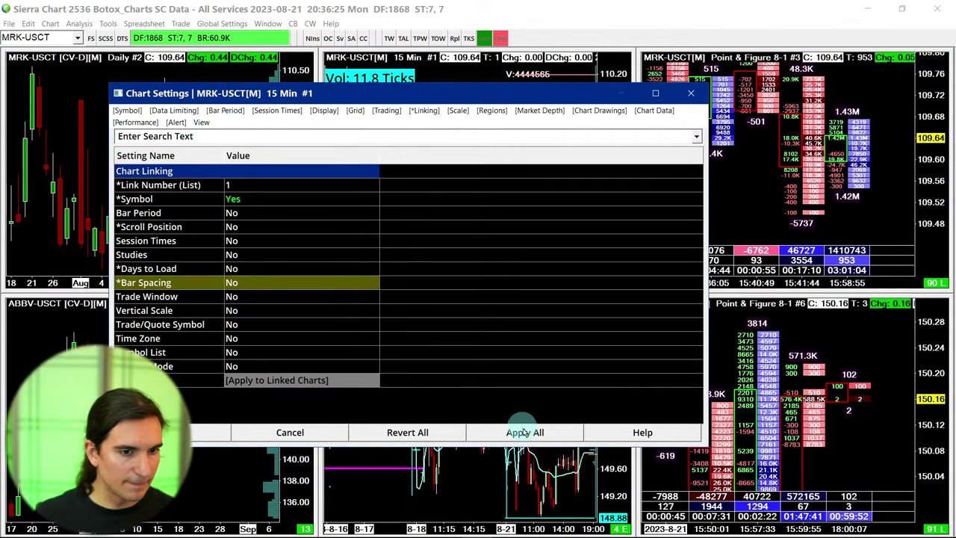
click(494, 426)
click(215, 433)
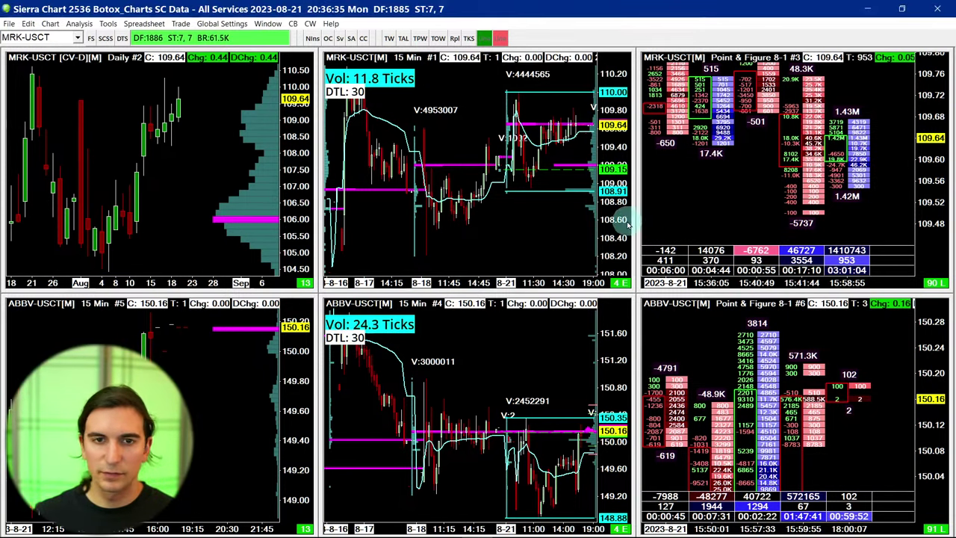
Check the linking settings of MRK-USCT Daily chart #2 and close them without changes.
click(150, 184)
key(F5)
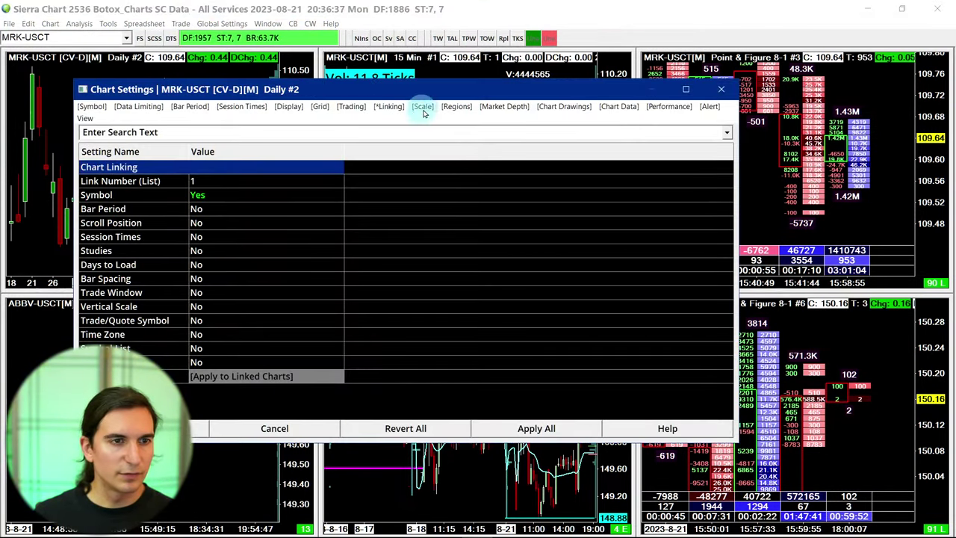
key(Escape)
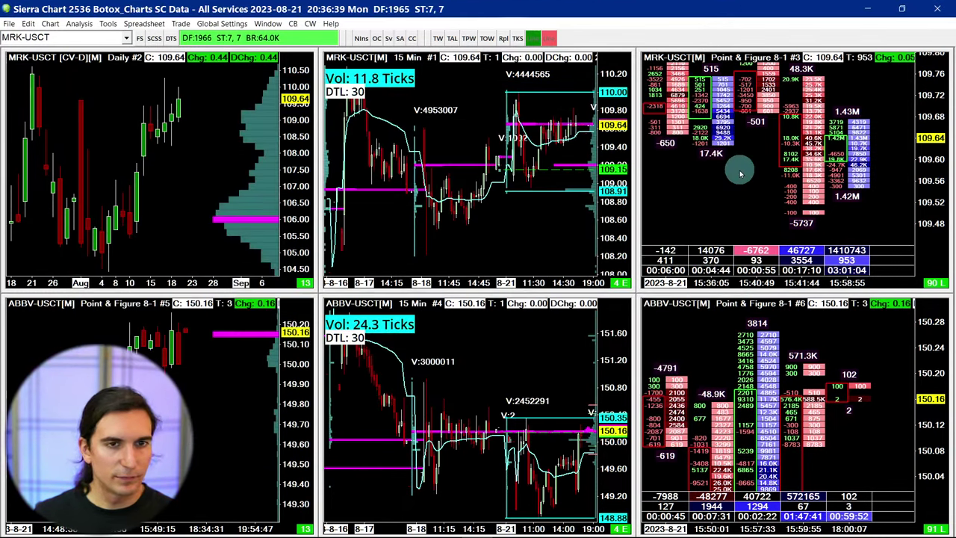
click(713, 262)
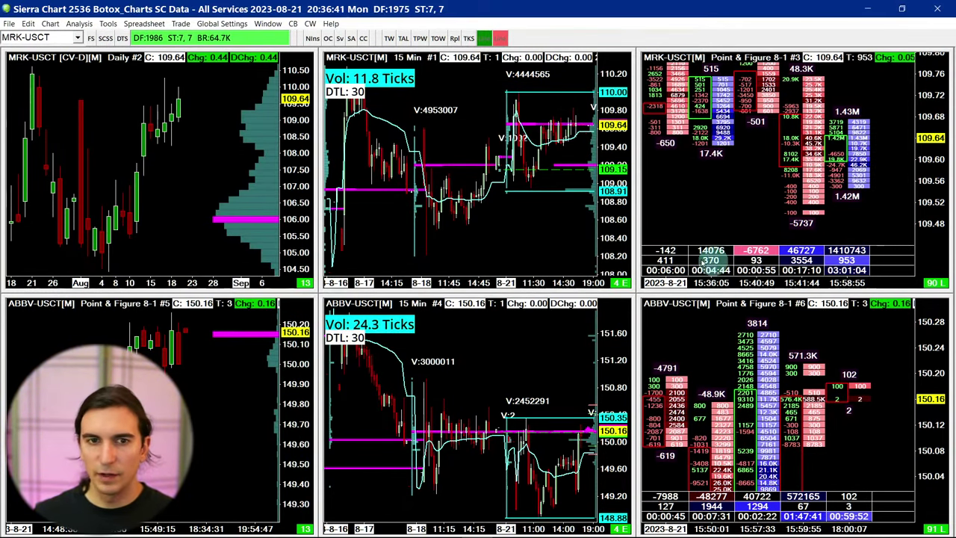
In the linking settings of ABBV-USCT chart #5, set the link number to 2, Symbol to Yes and Bar Period to No.
click(200, 316)
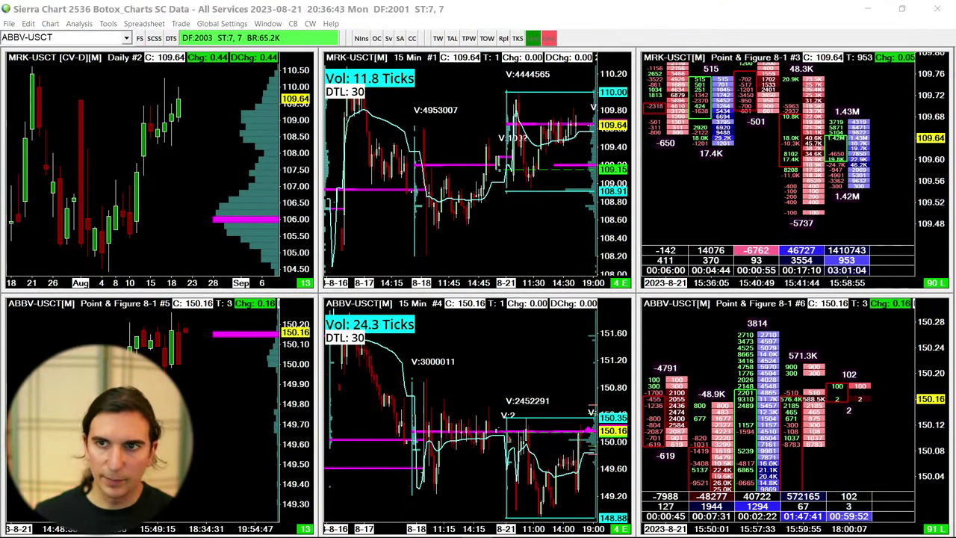
key(F5)
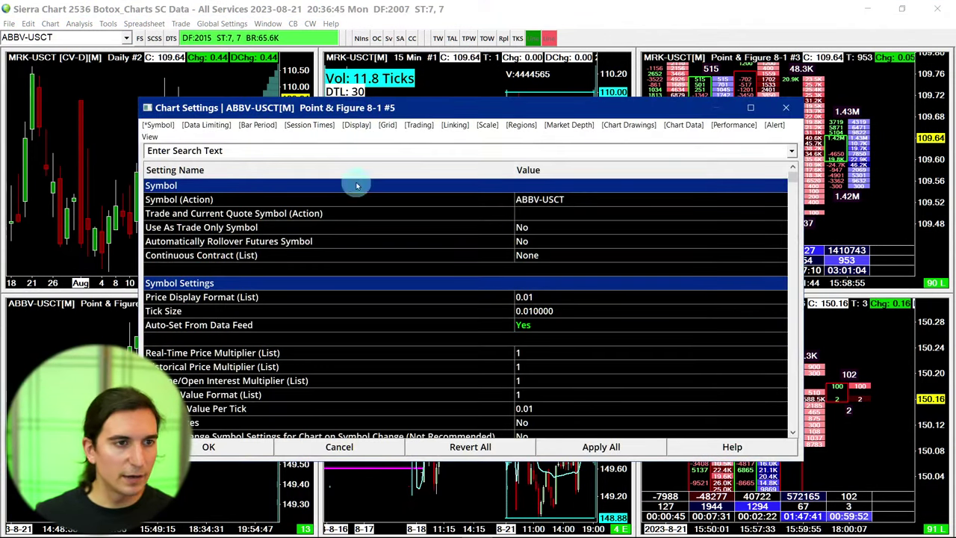
click(452, 125)
click(263, 199)
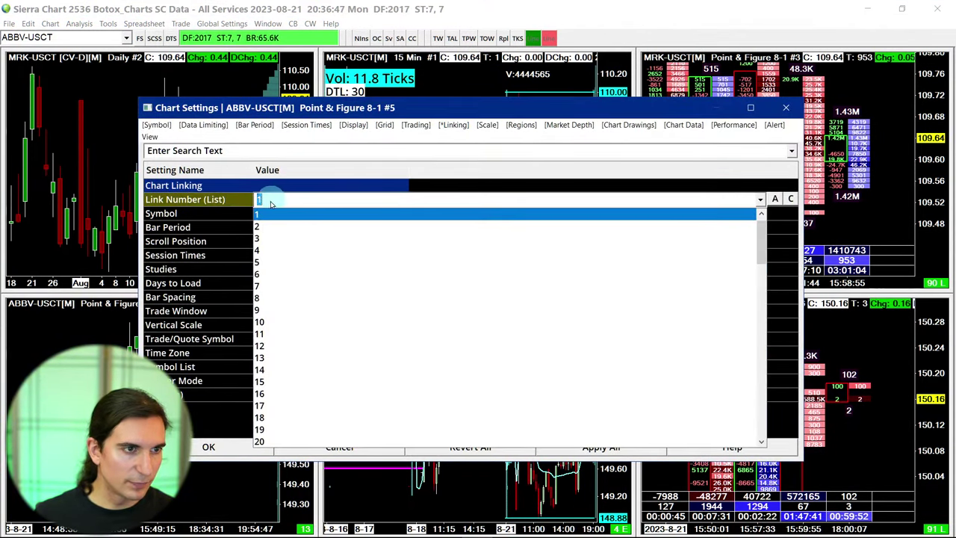
click(261, 227)
click(262, 214)
click(262, 227)
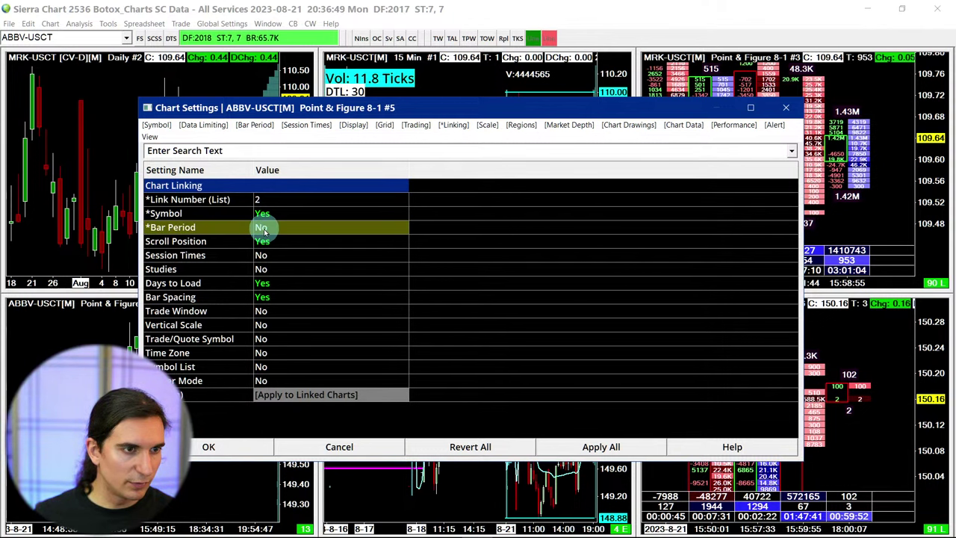
Set Scroll Position, Days to Load and Bar Spacing linking to No for ABBV-USCT chart #5 and apply the settings.
click(263, 241)
click(261, 255)
click(262, 283)
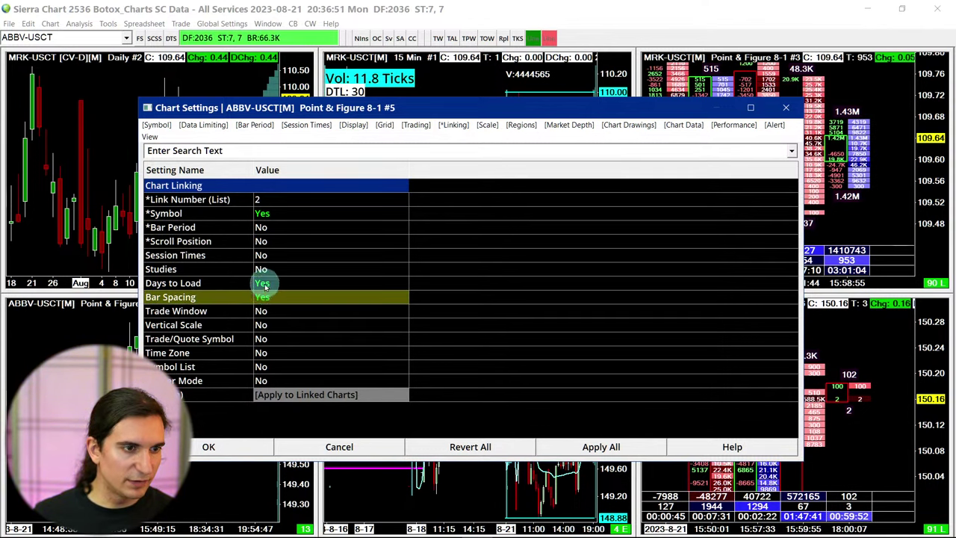
click(262, 297)
click(263, 297)
click(262, 284)
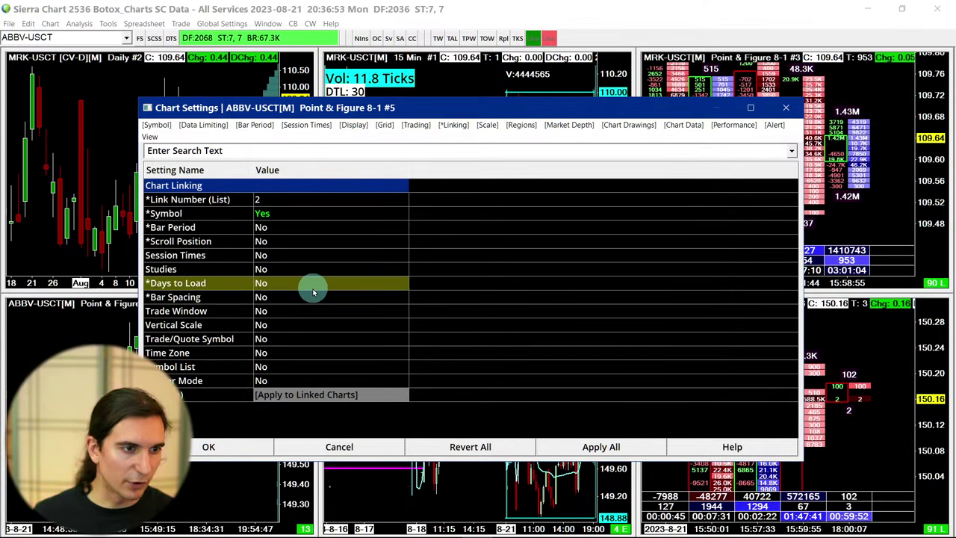
click(591, 448)
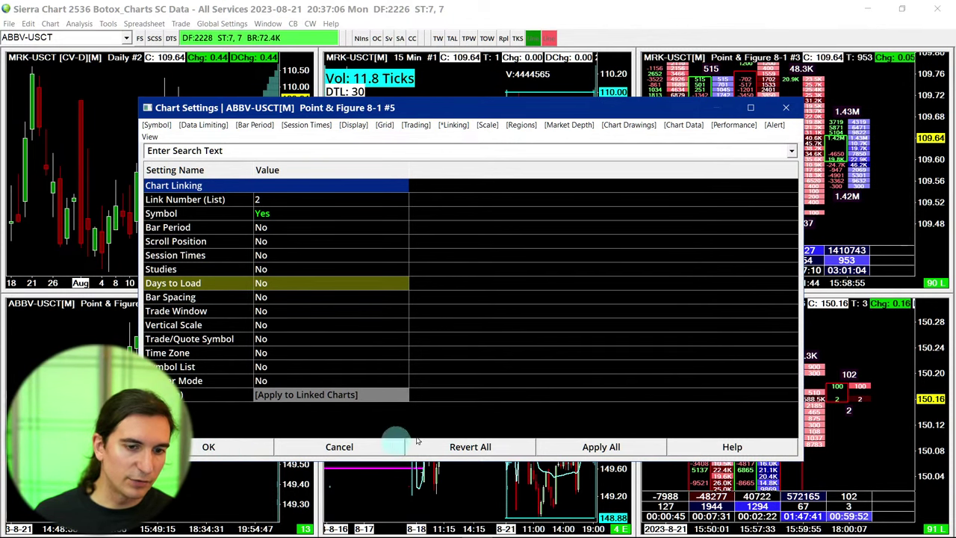
Confirm and close the chart settings of ABBV-USCT chart #5.
click(209, 446)
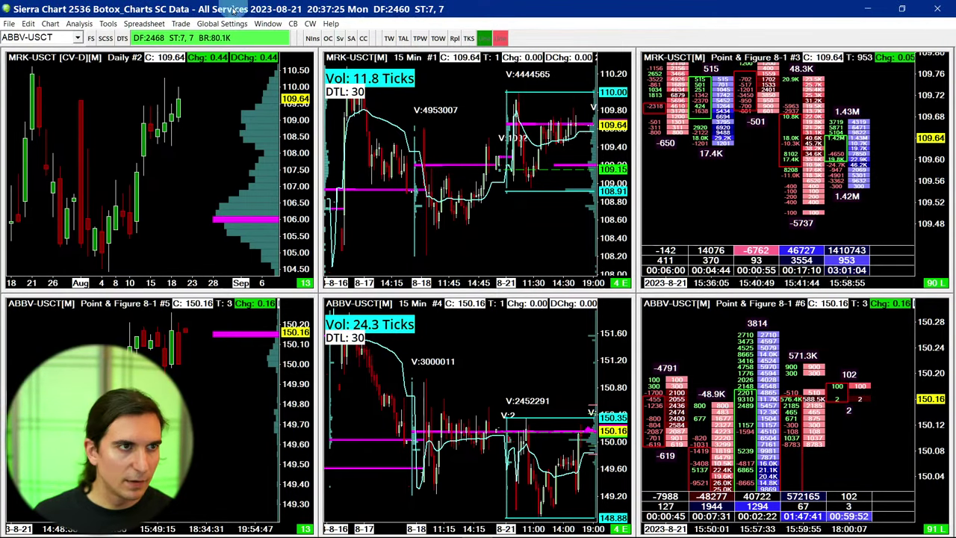
Review each chart's link number in the Windows and Chartbooks list of Botox_Charts.Cht and close it without changes.
click(268, 24)
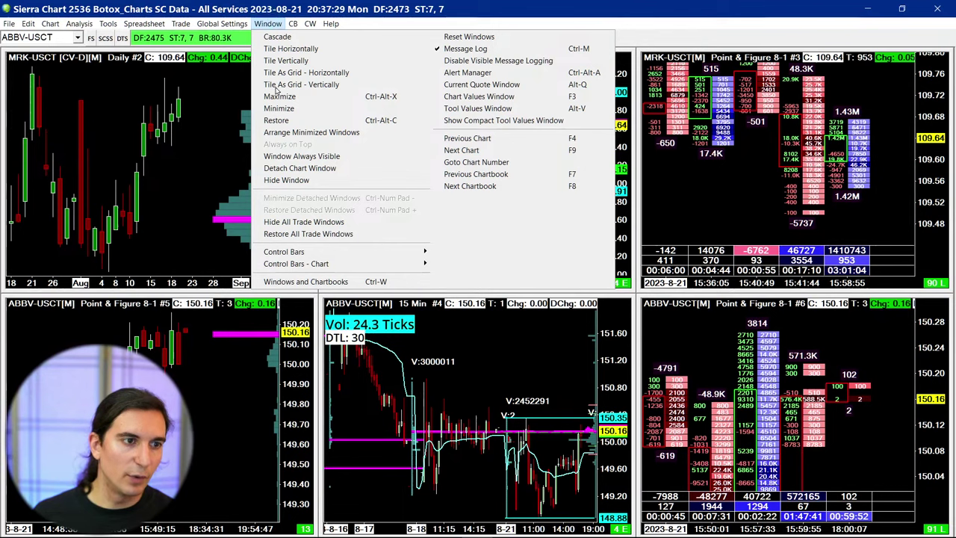
click(305, 282)
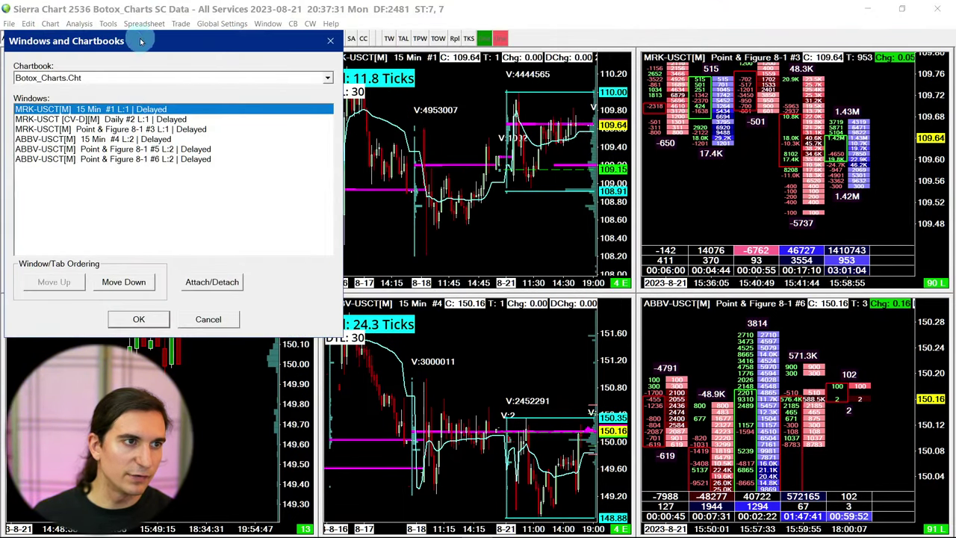
drag(141, 40, 364, 92)
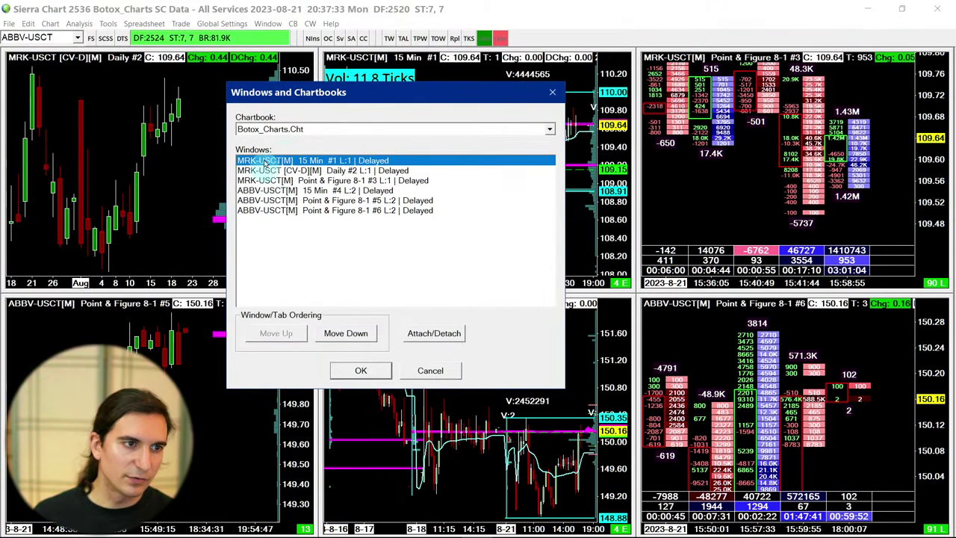
drag(283, 161, 298, 210)
key(Up)
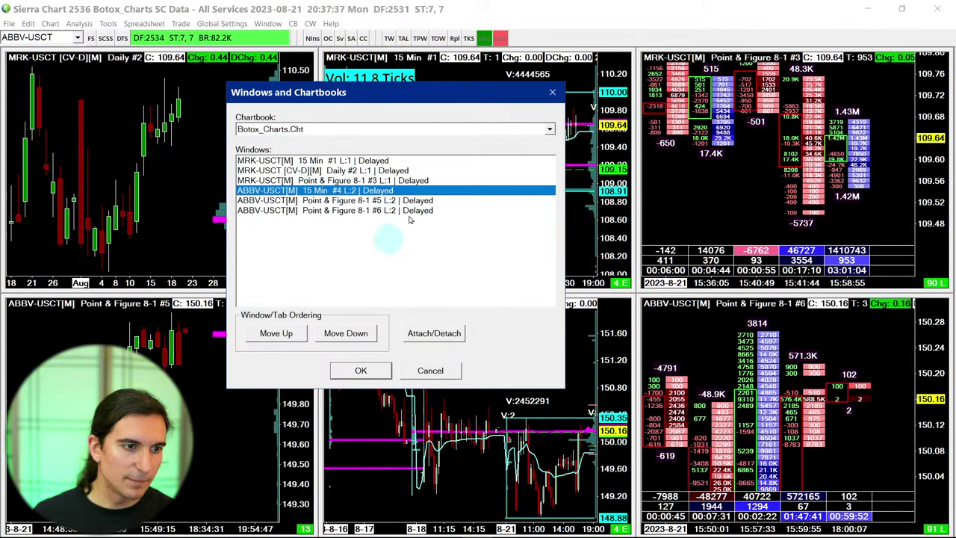
click(552, 92)
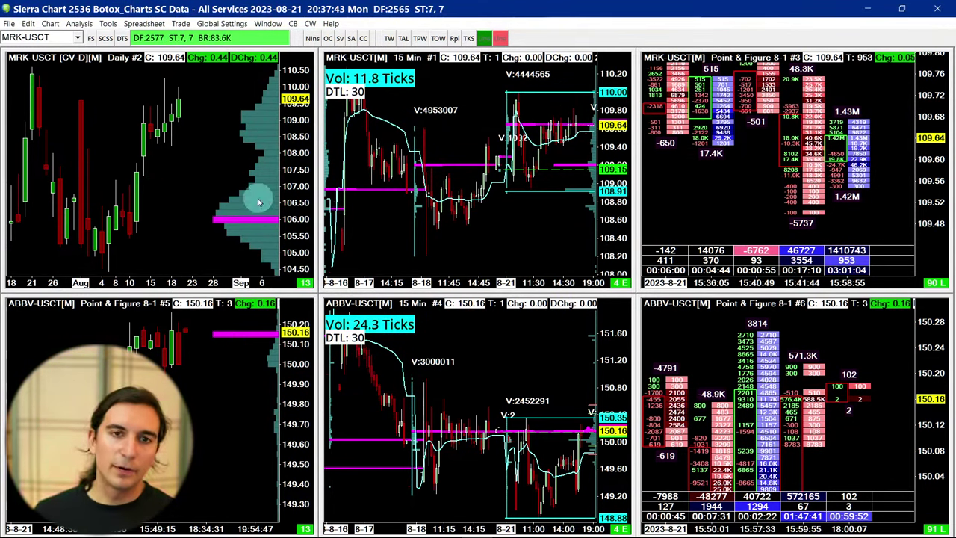
Examine the watch list control and its symbols for MRK-USCT Daily chart #2 and ABBV-USCT chart #5.
click(143, 132)
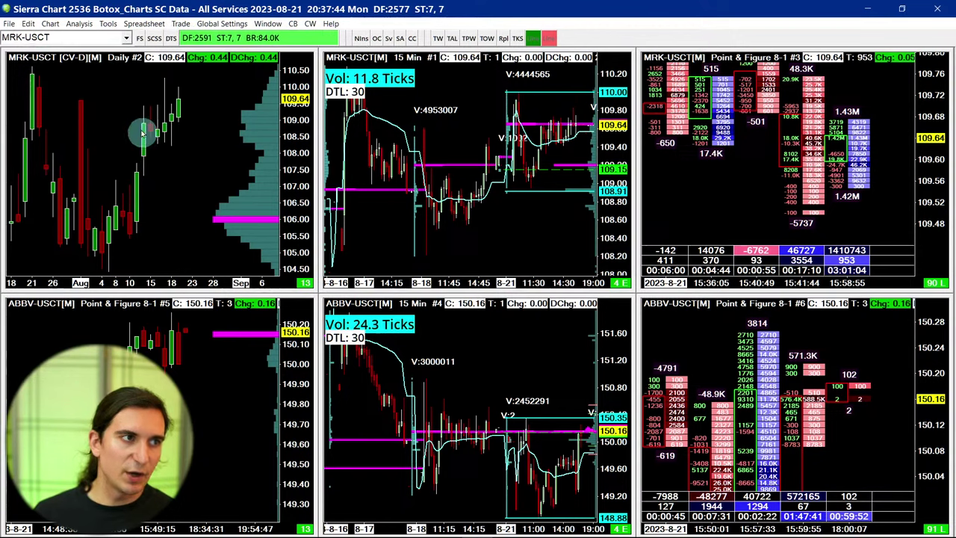
click(54, 39)
click(246, 156)
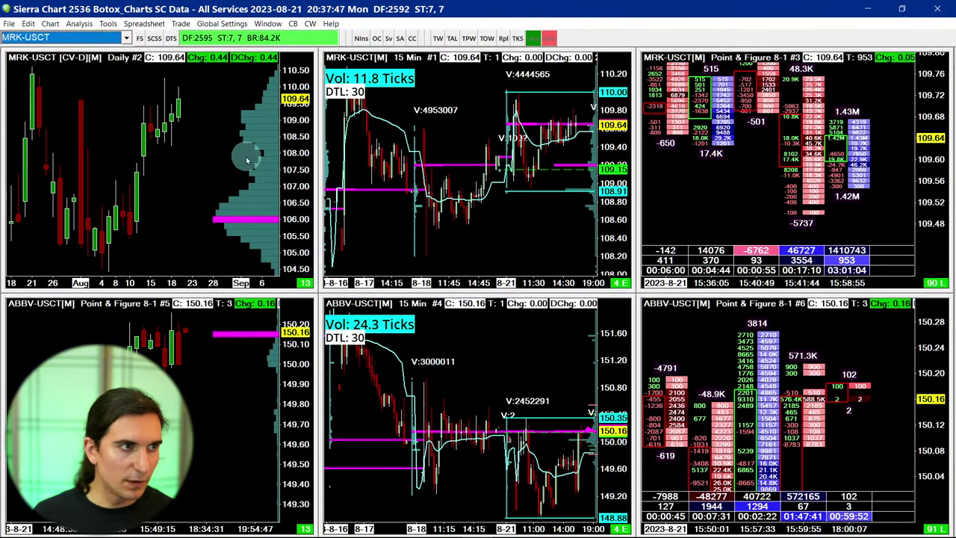
click(133, 303)
click(42, 42)
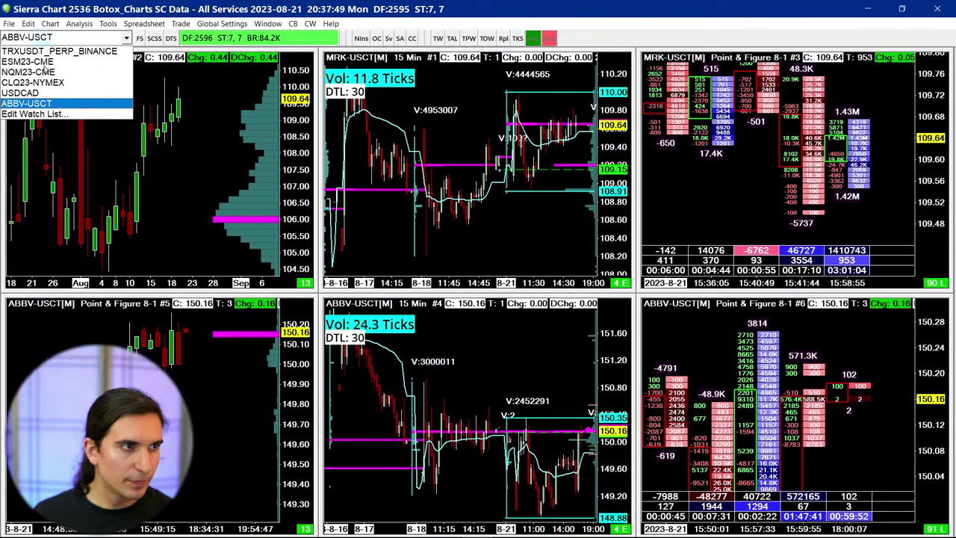
click(119, 155)
click(119, 155)
click(49, 23)
click(14, 95)
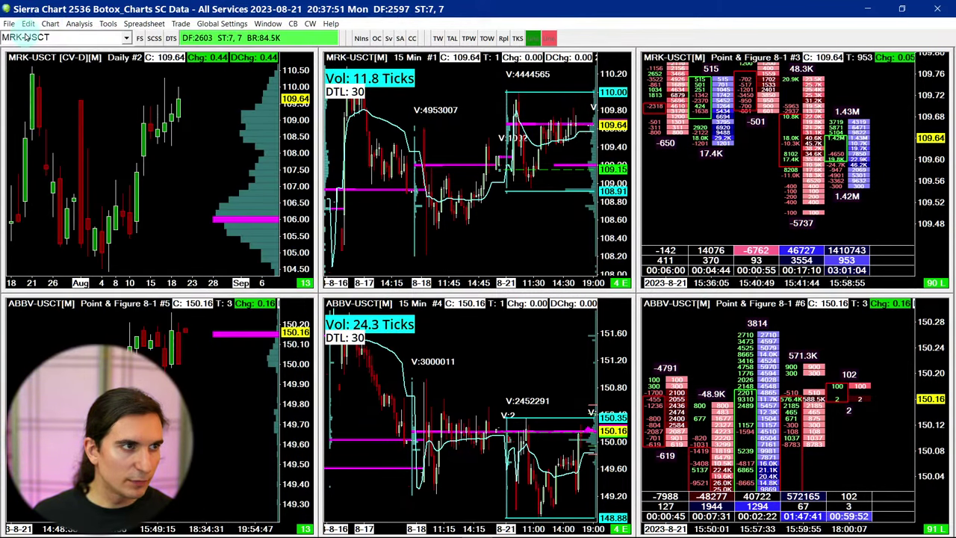
click(27, 38)
click(117, 40)
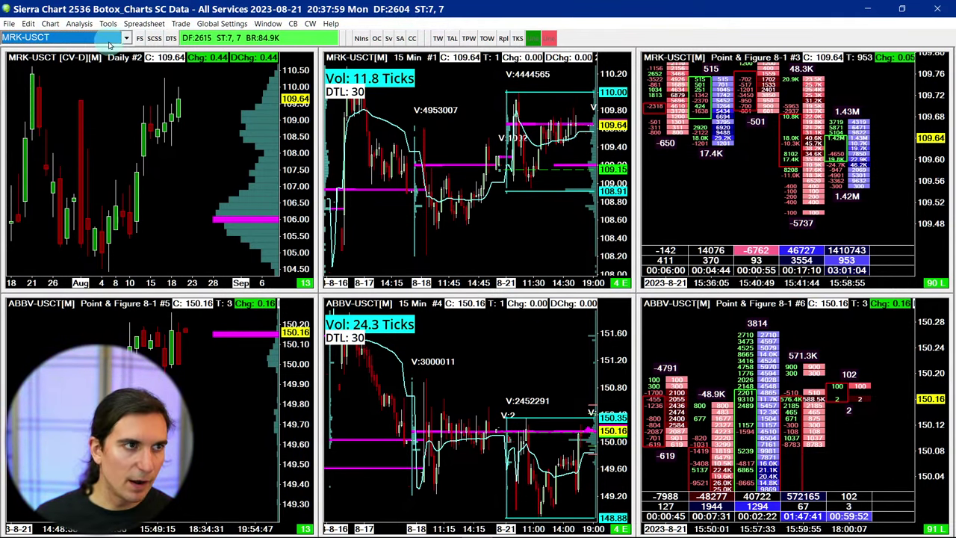
Open the customization of Control Bar 4 and locate the Watch List entry among its selected commands.
right_click(109, 43)
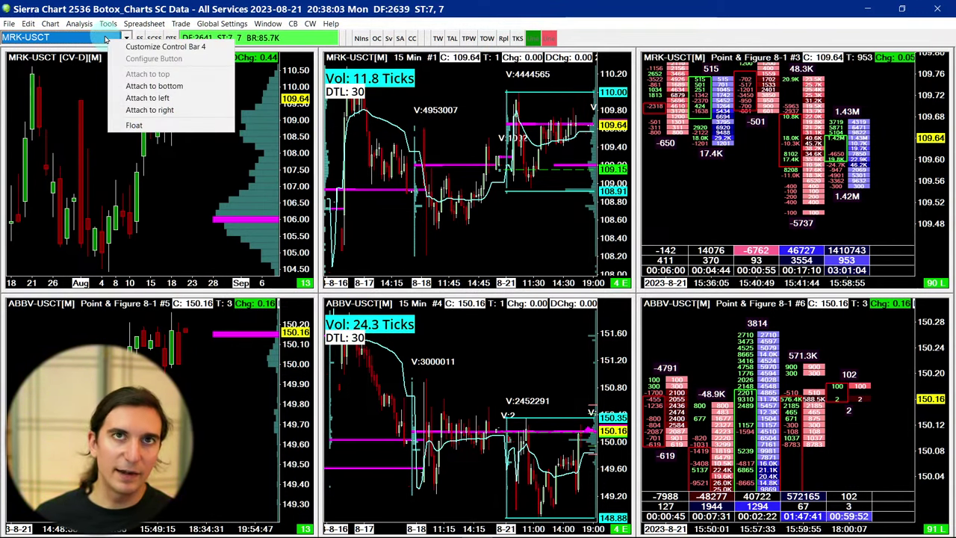
click(147, 46)
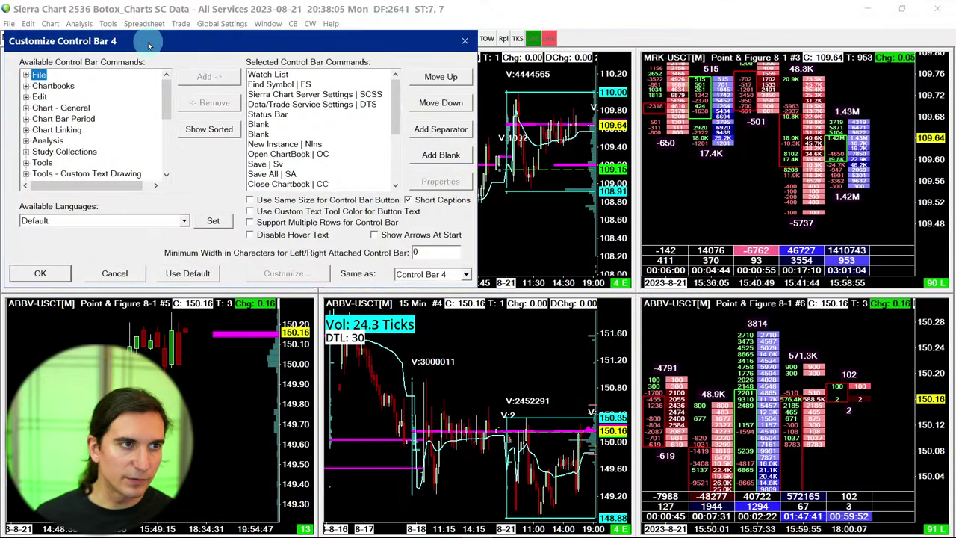
drag(177, 43, 195, 63)
scroll(321, 150, down, 3)
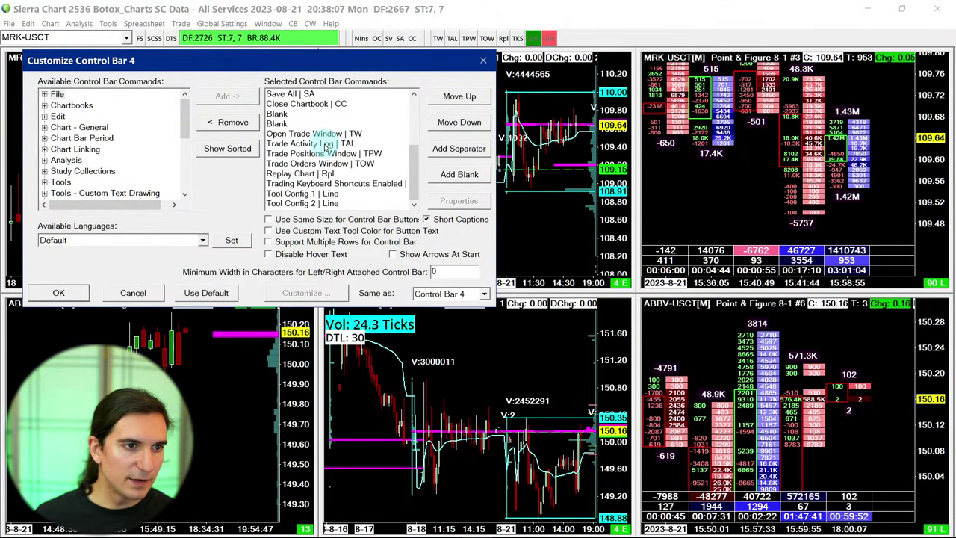
scroll(312, 194, up, 3)
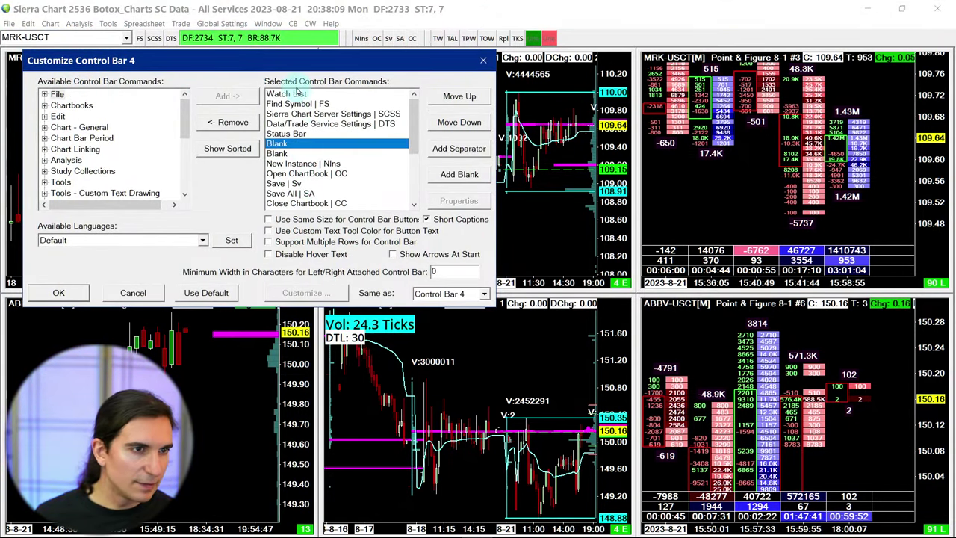
click(295, 143)
click(286, 134)
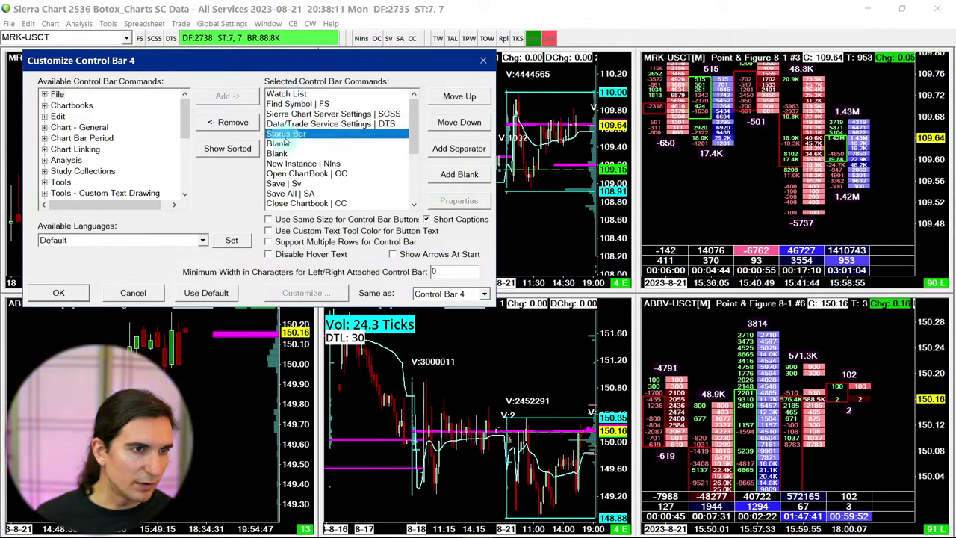
click(292, 124)
click(295, 105)
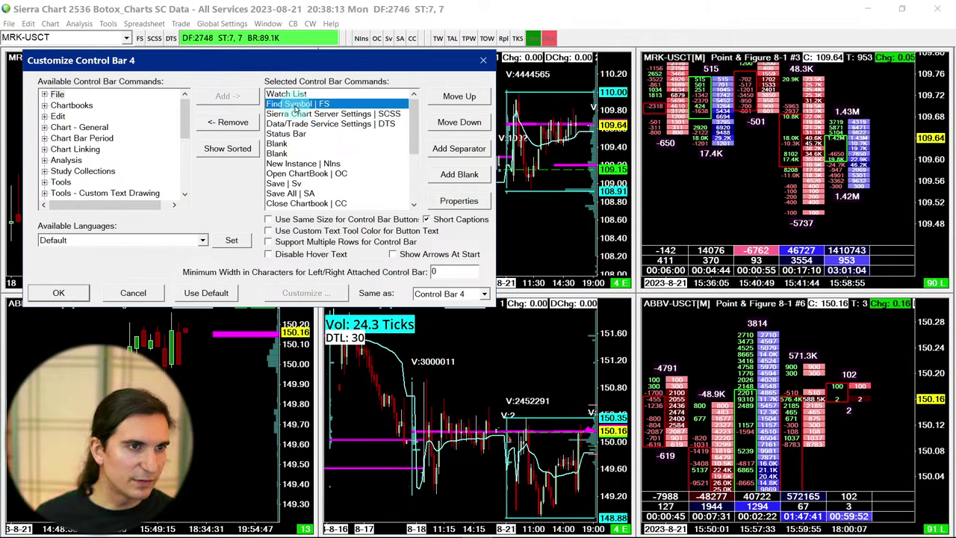
click(296, 95)
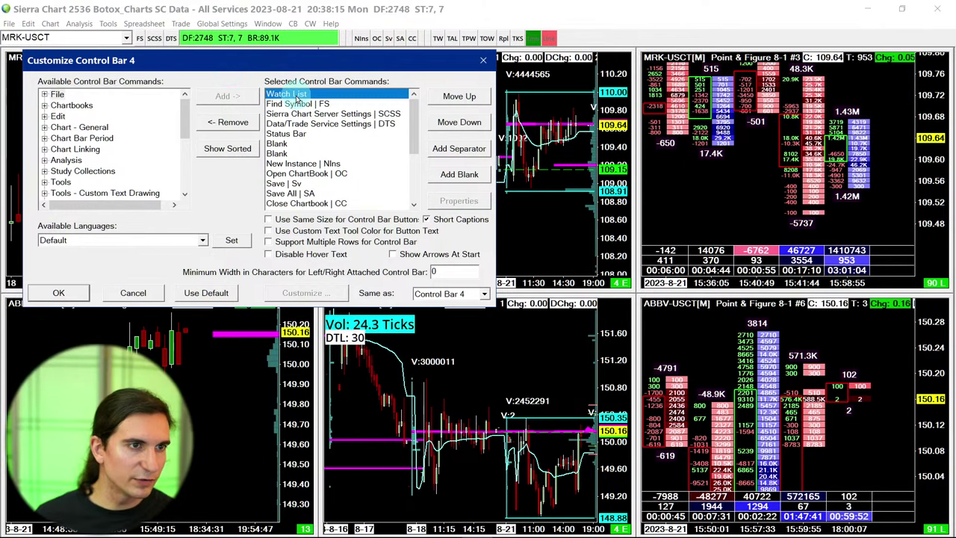
Look through the available control bar commands, including Special Items, and close the customization without changes.
drag(257, 59, 356, 76)
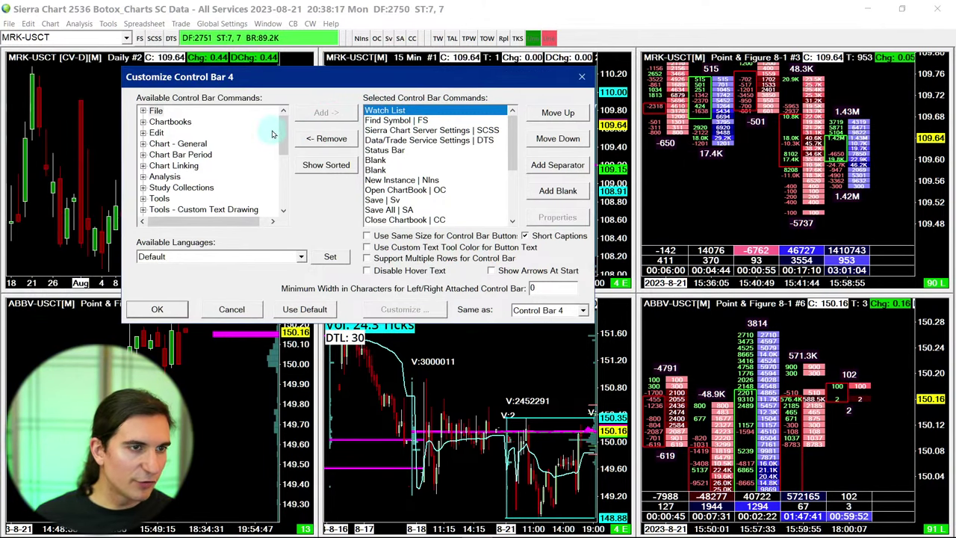
drag(283, 133, 288, 190)
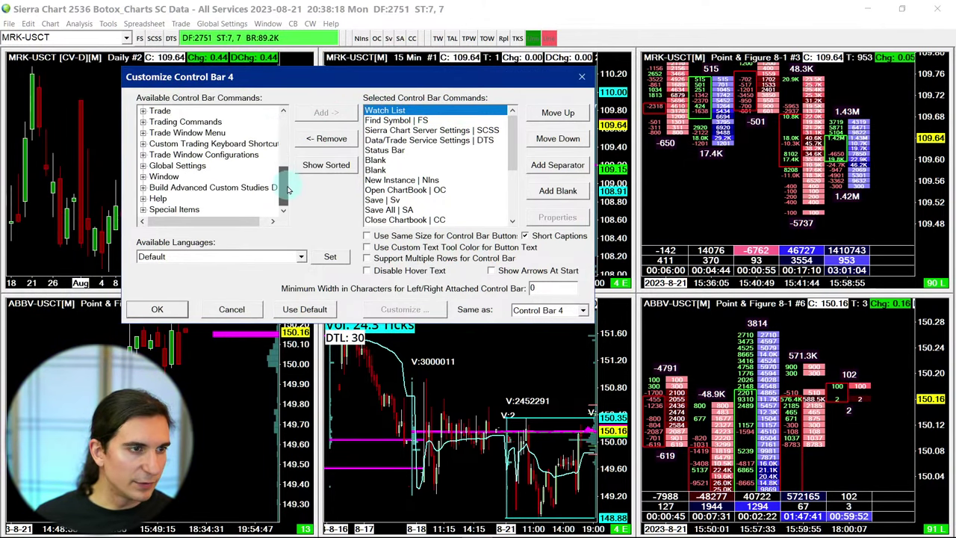
click(142, 211)
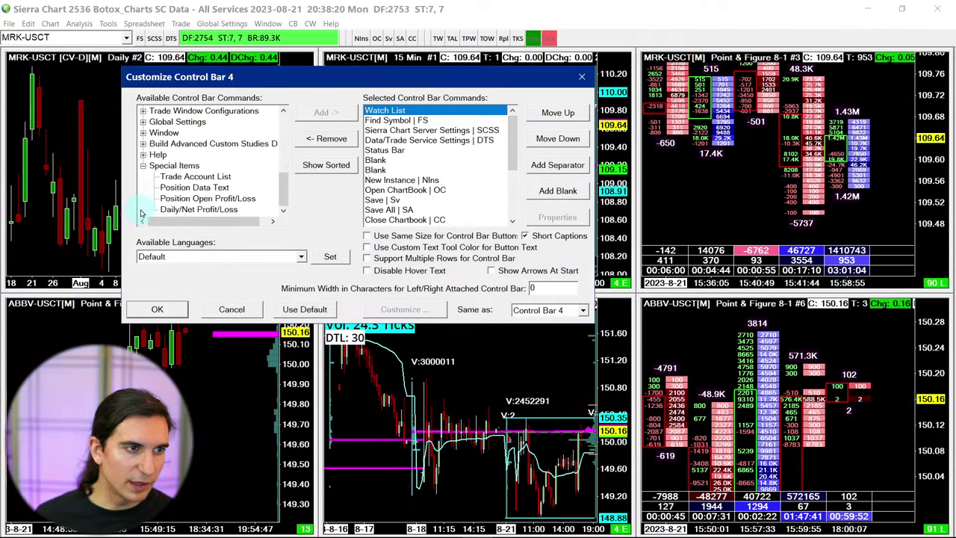
click(143, 165)
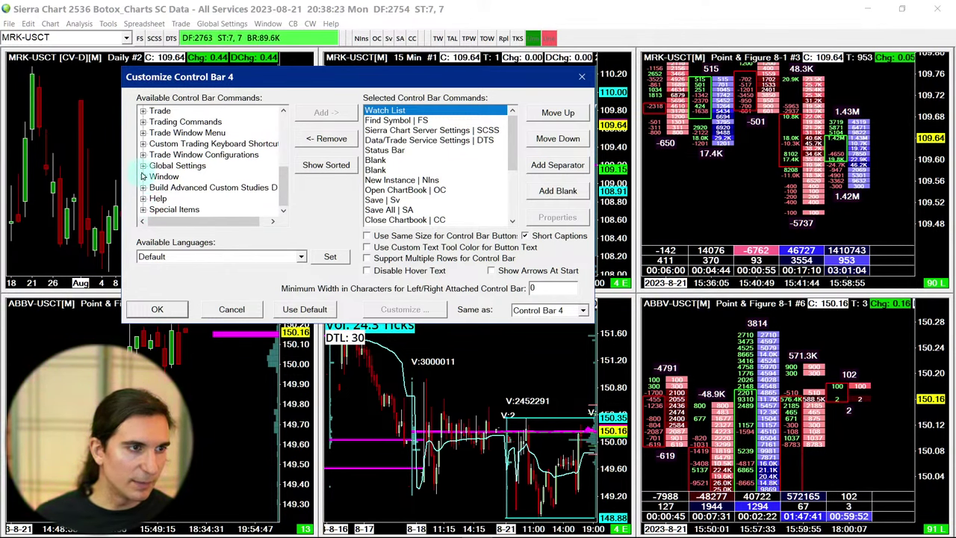
scroll(148, 155, up, 5)
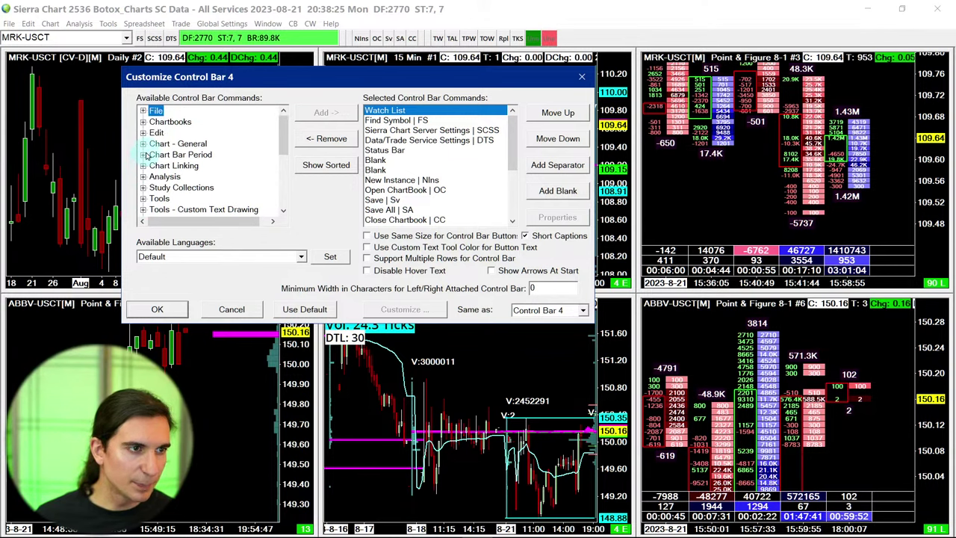
click(582, 76)
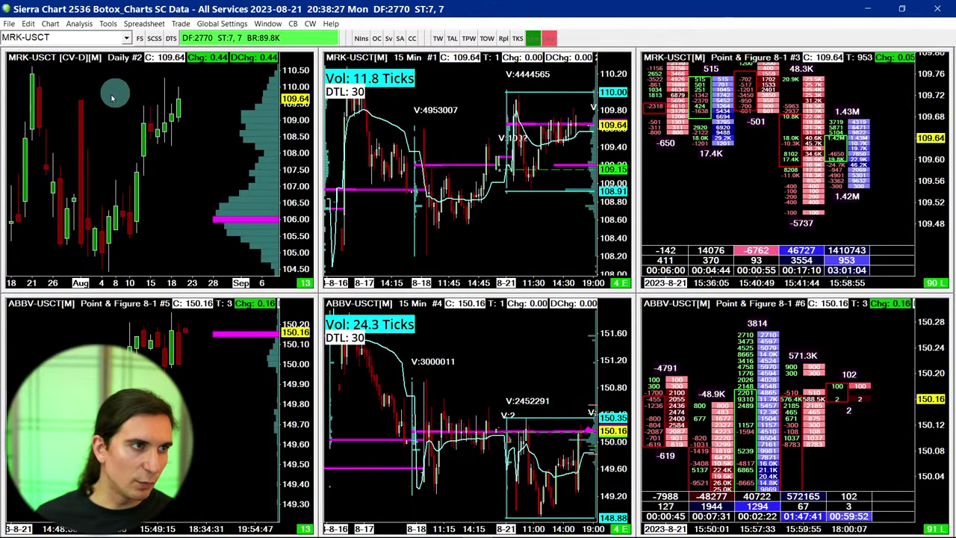
Open the watch list for editing and remove TRXUSDT_PERP_BINANCE, ESM23-CME, NQM23-CME, CLQ23-NYMEX and USDCAD.
right_click(109, 34)
click(93, 39)
click(34, 114)
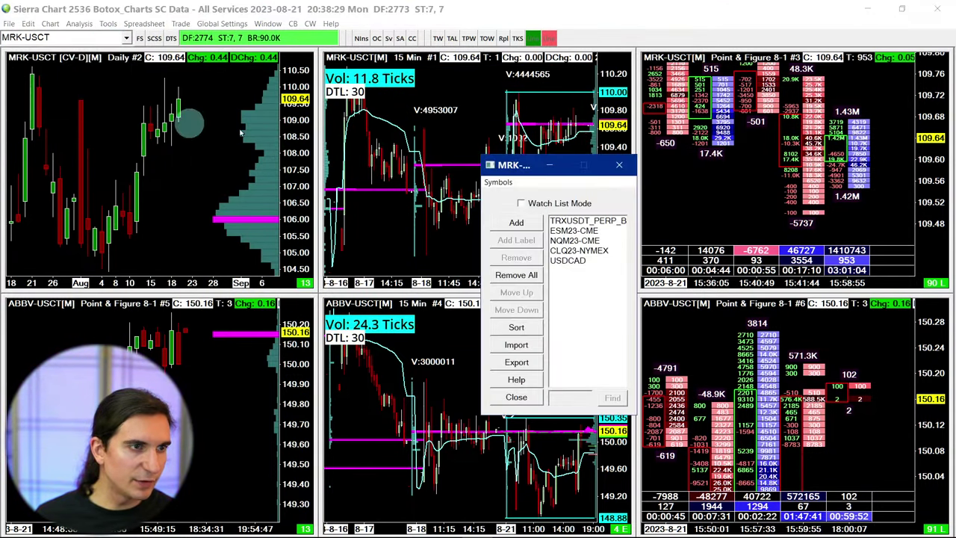
drag(504, 160, 356, 140)
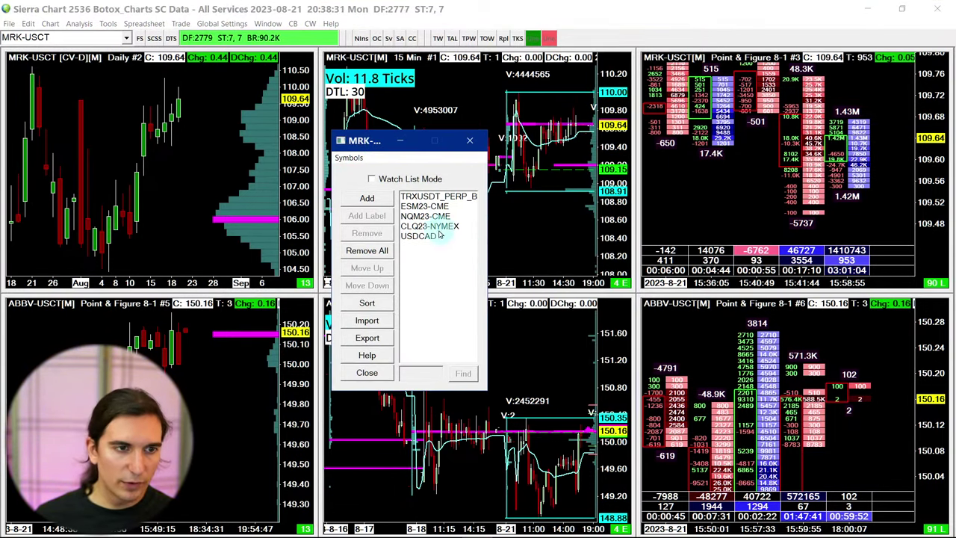
click(415, 196)
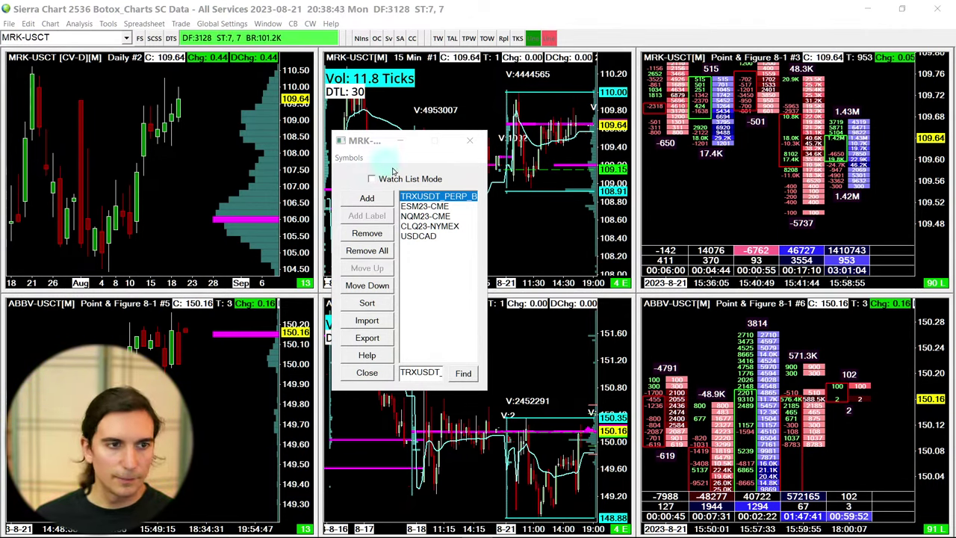
click(368, 233)
click(368, 233)
click(367, 233)
click(368, 233)
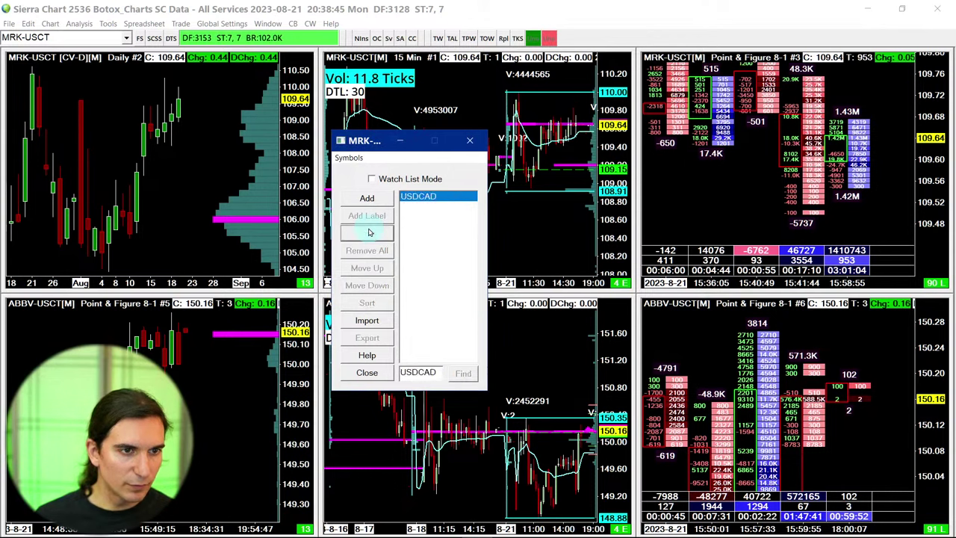
click(367, 233)
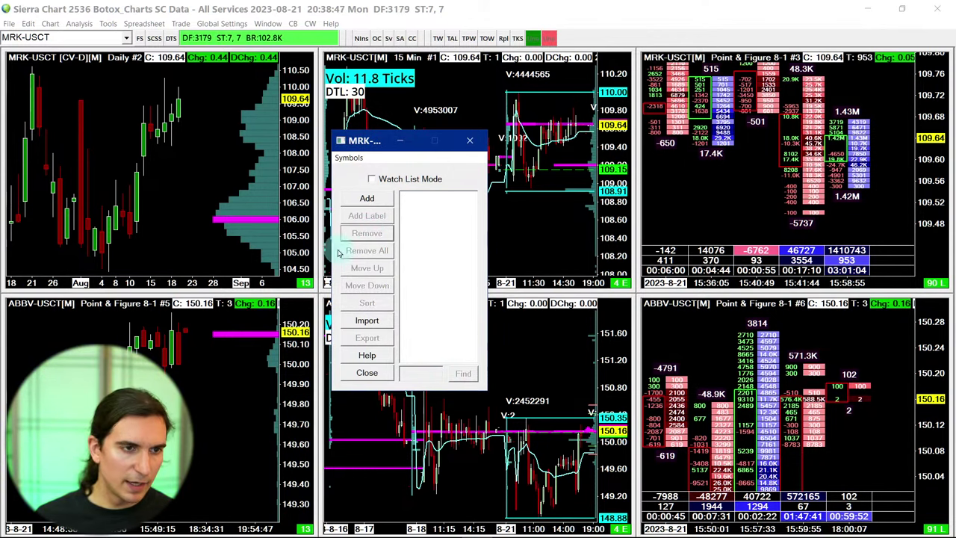
Add the symbols MRK-USCT and ABBV-USCT to the empty watch list.
click(355, 200)
text(MR)
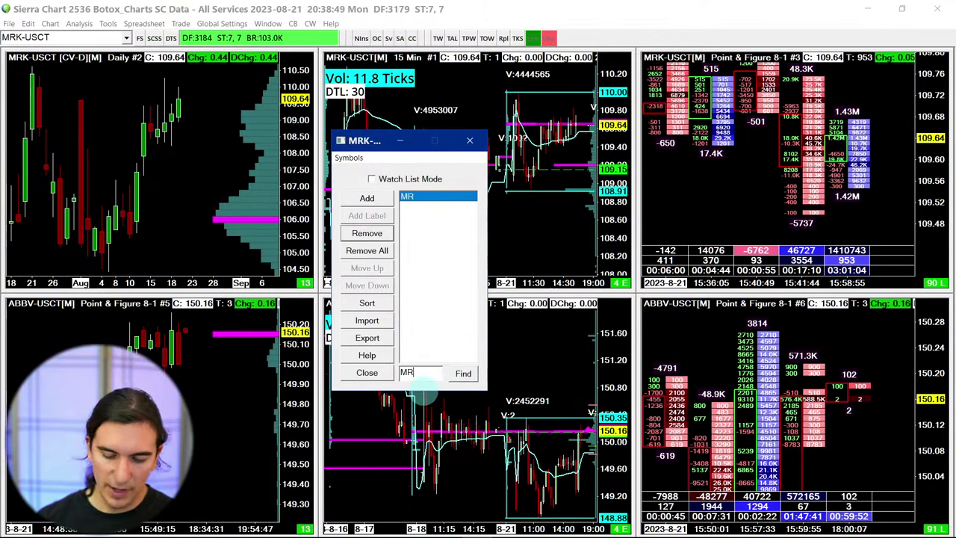
text(K-USCT)
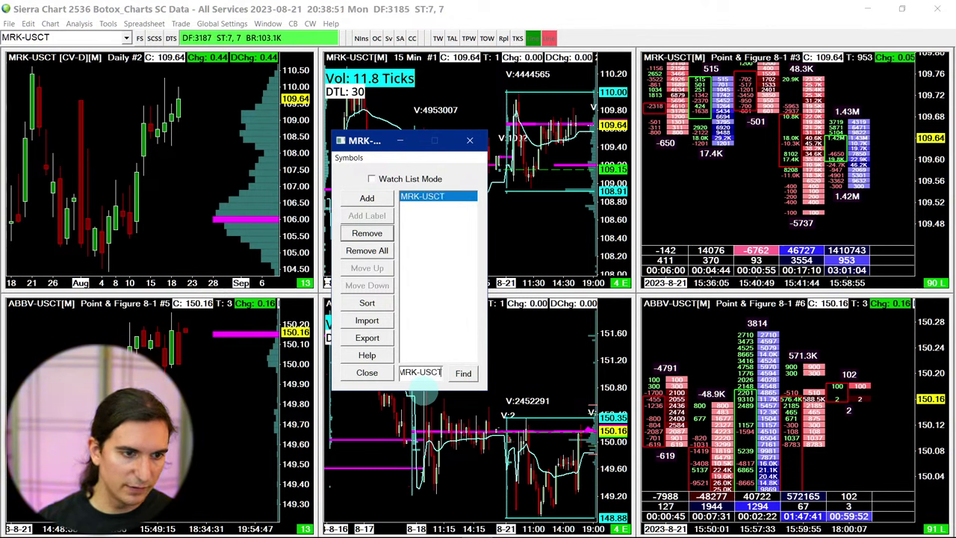
click(365, 200)
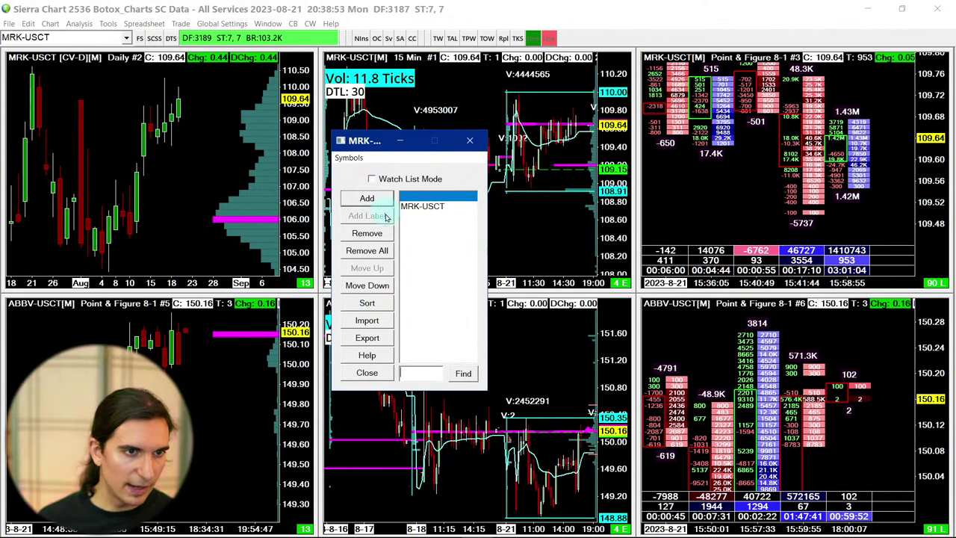
text(A)
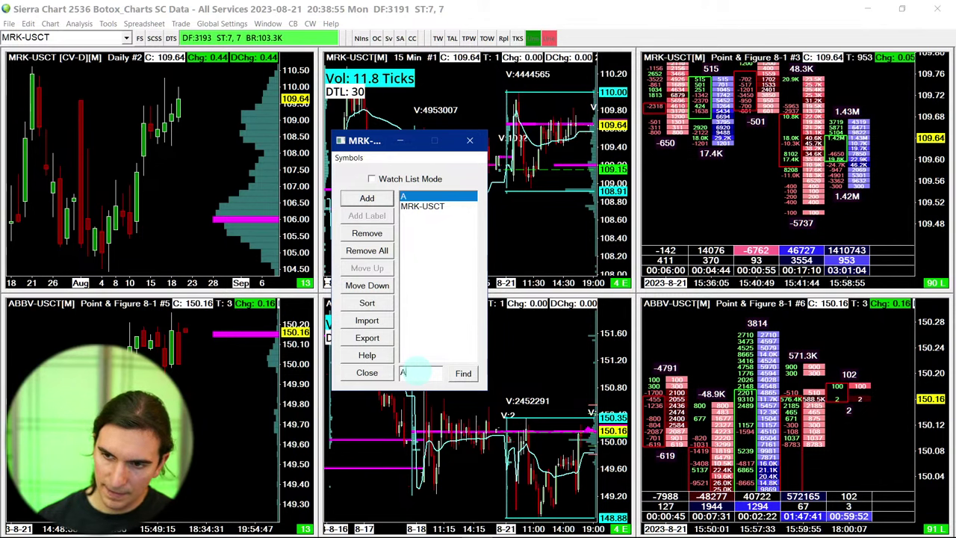
text(BBV-USC)
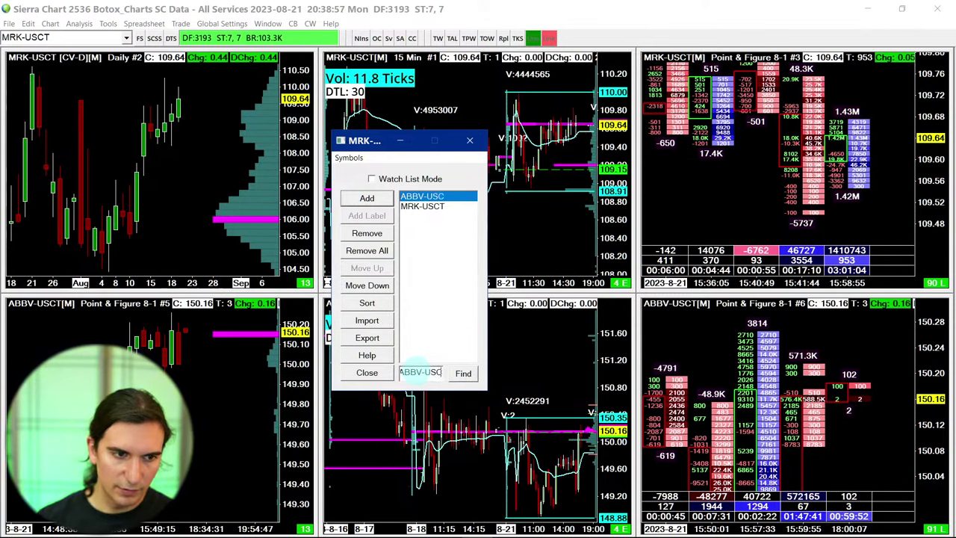
text(T)
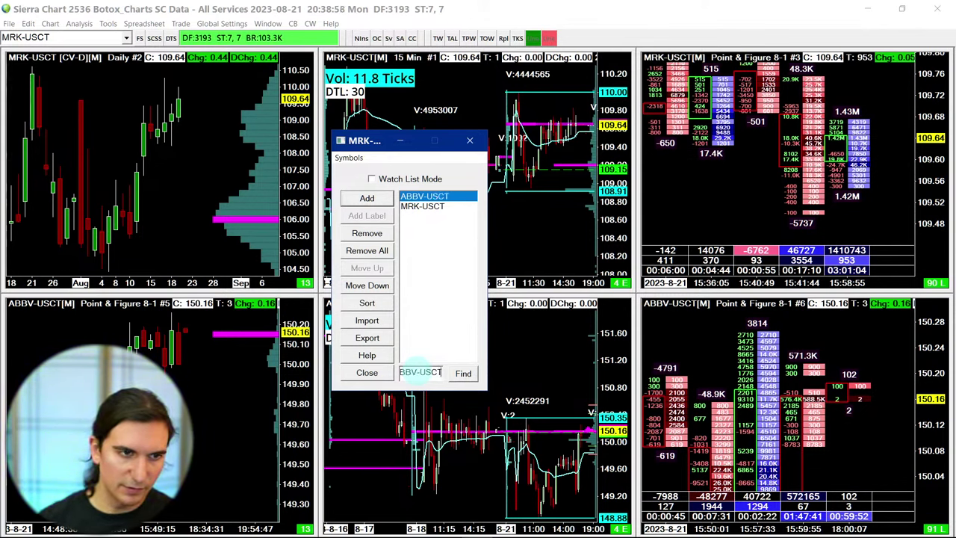
Add the symbols URGN-USCT and RVNC-USCT to the watch list.
click(373, 199)
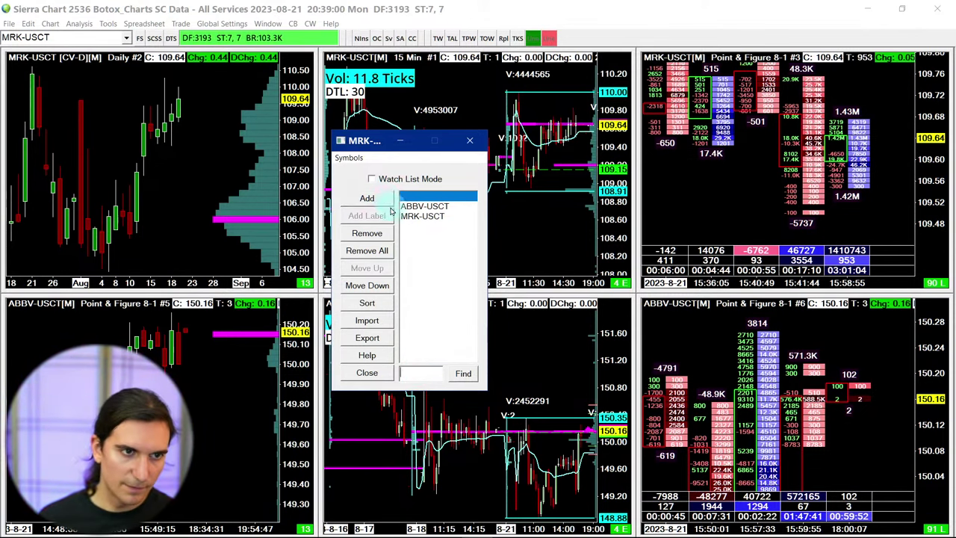
click(422, 375)
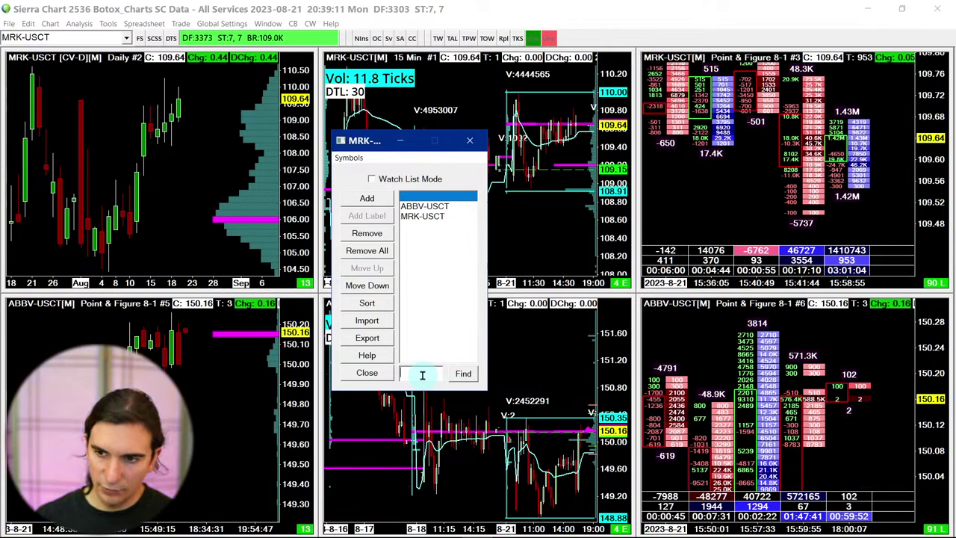
text(URGN-USCT)
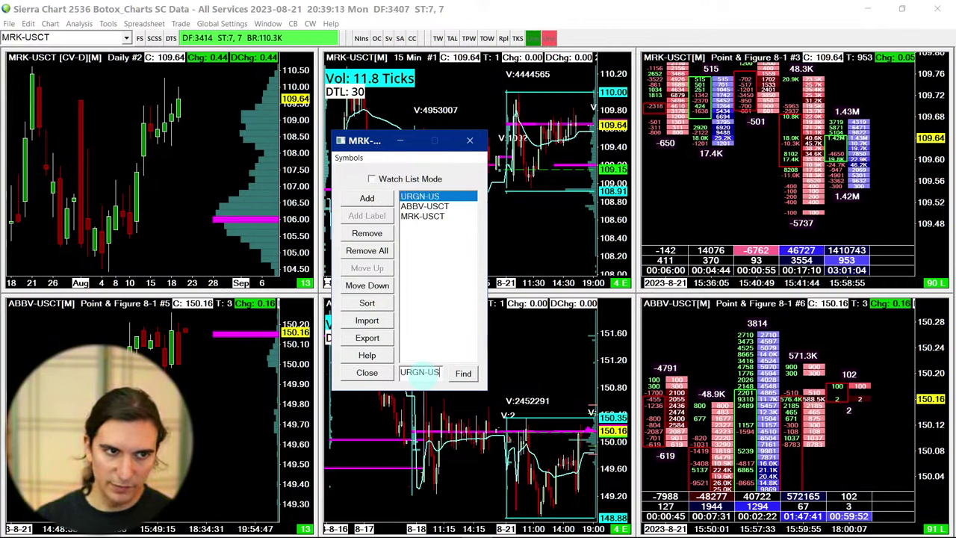
click(378, 198)
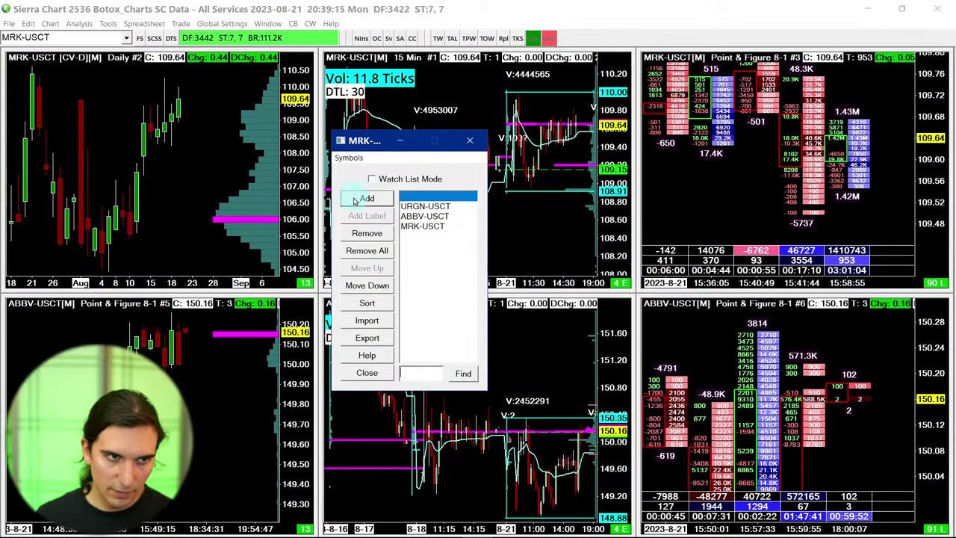
click(412, 371)
text(R)
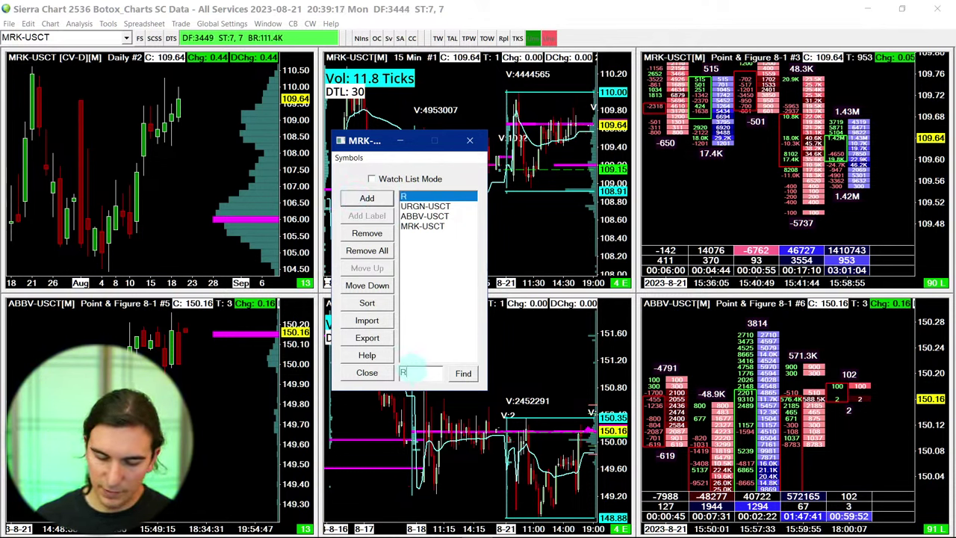
text(VNC)
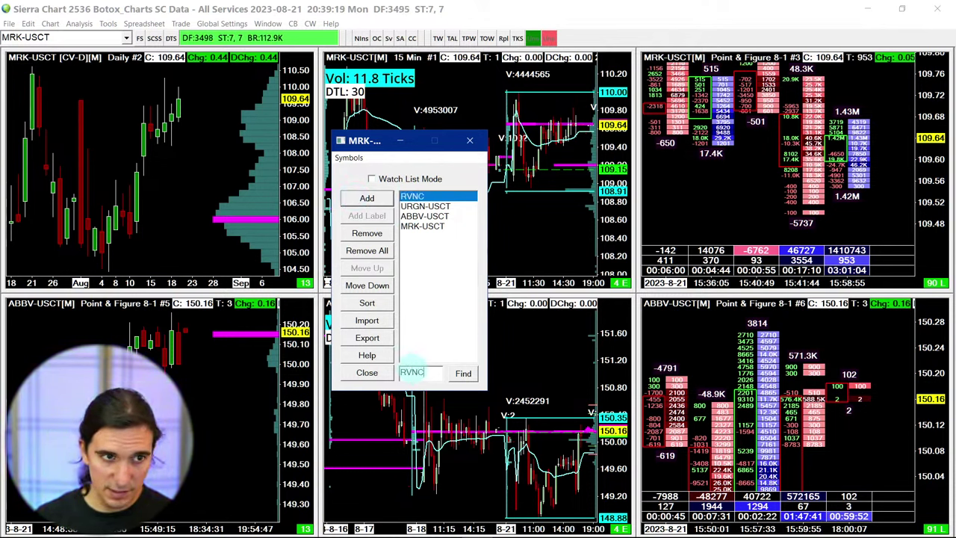
text(-USCT)
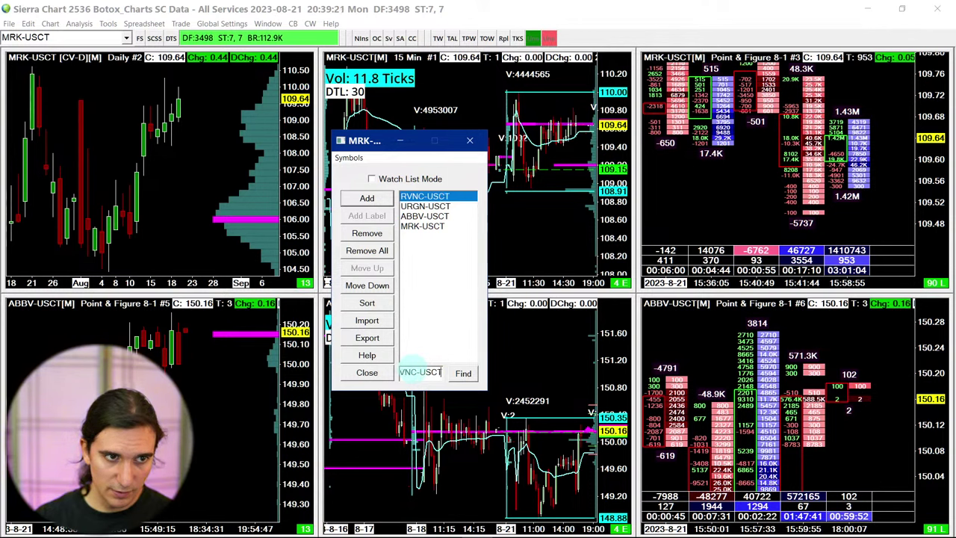
click(366, 198)
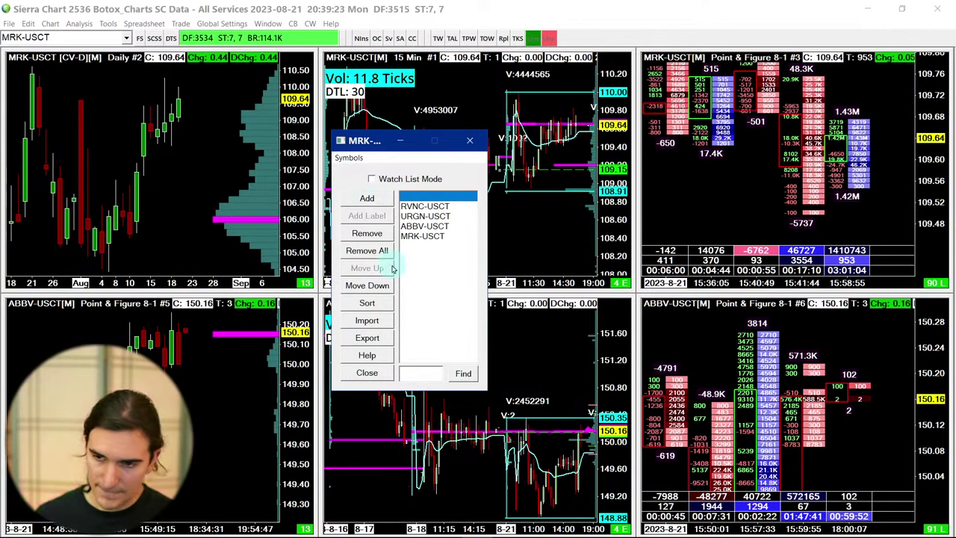
Add the symbols SUPN-USCT and EOLS-USCT to the watch list and close its editor.
click(412, 373)
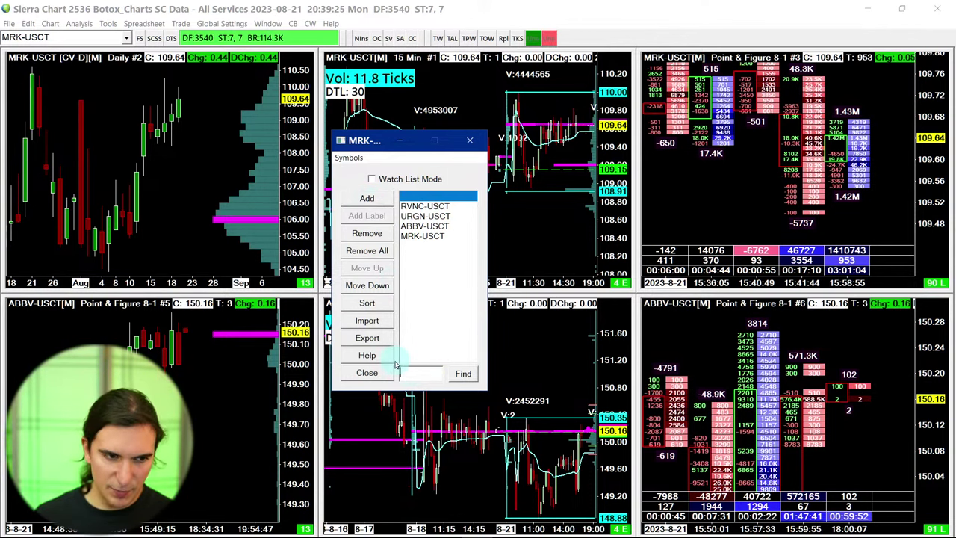
text(SUPN-US)
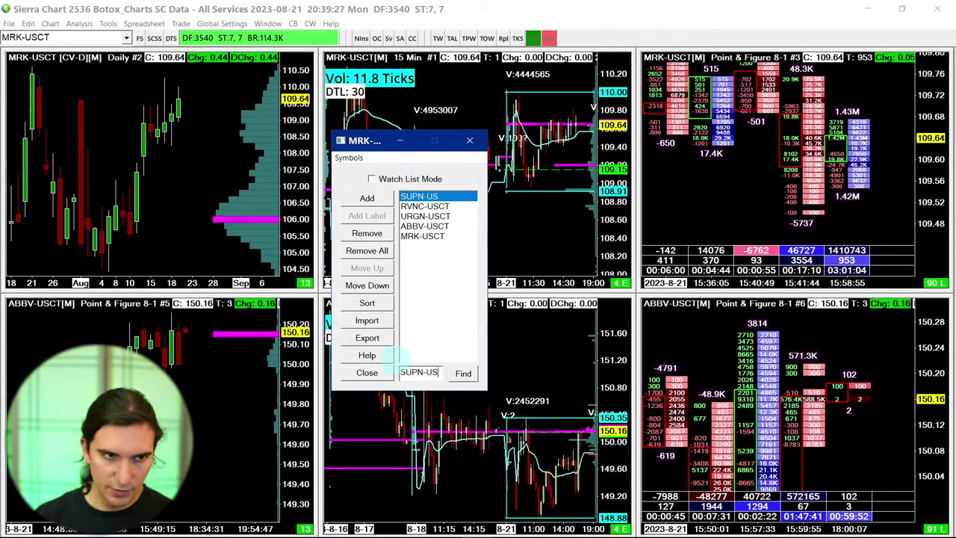
text(CT)
click(366, 198)
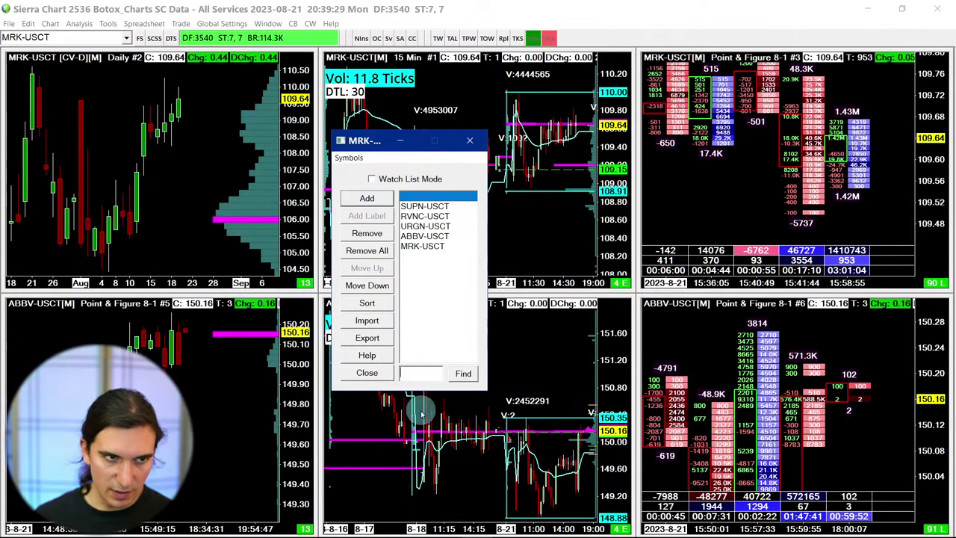
click(429, 374)
text(EOLS)
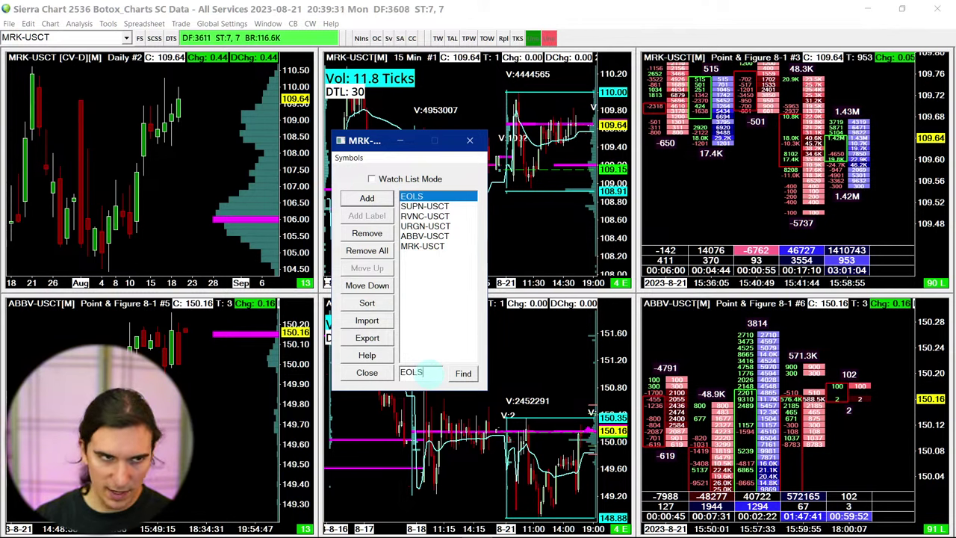
text(-USCT)
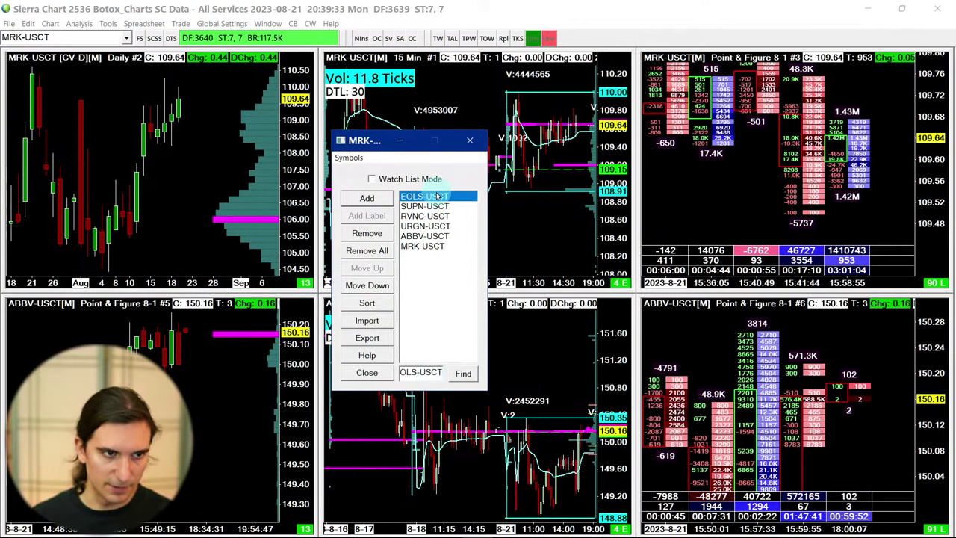
click(435, 207)
click(427, 227)
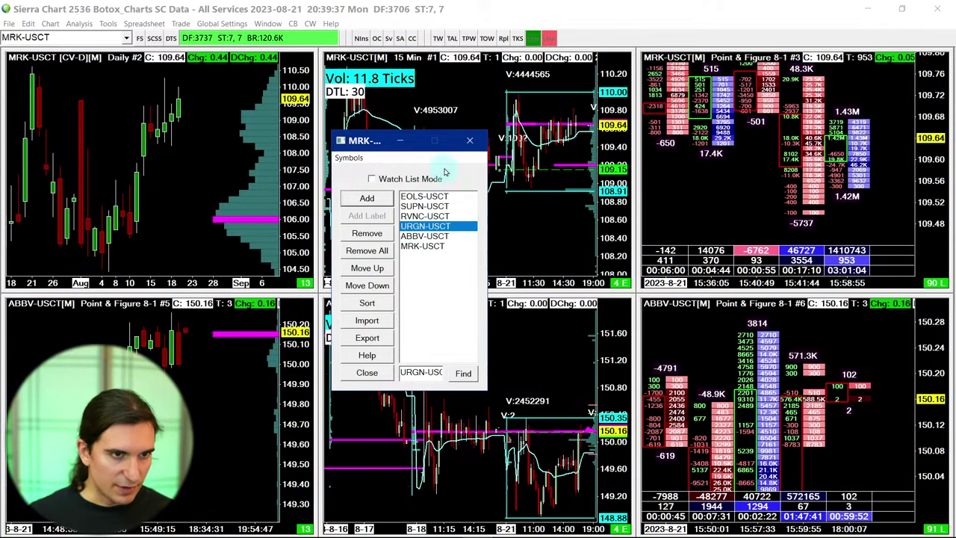
click(469, 141)
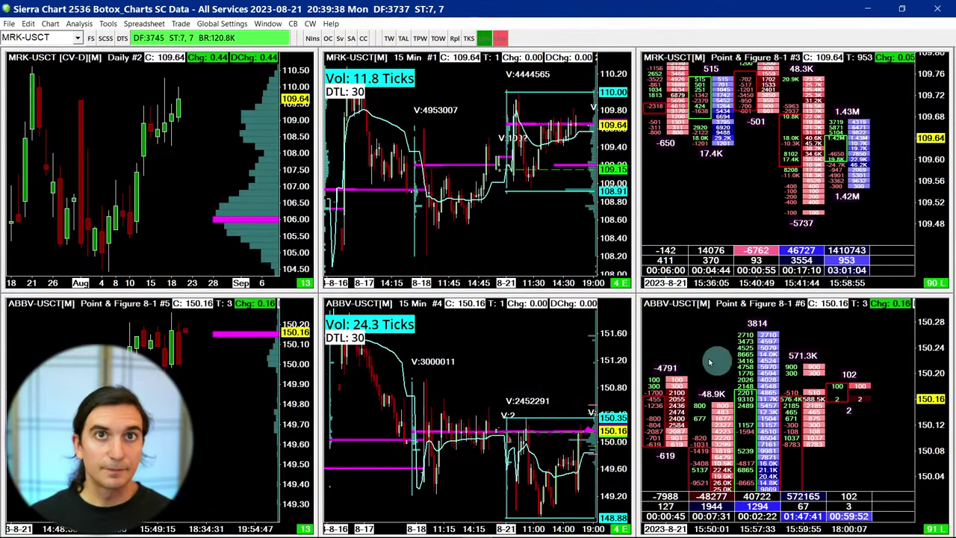
Switch the linked MRK-USCT chart row to EOLS-USCT and page through the watch list symbols SUPN-USCT, RVNC-USCT and URGN-USCT.
click(39, 37)
click(38, 49)
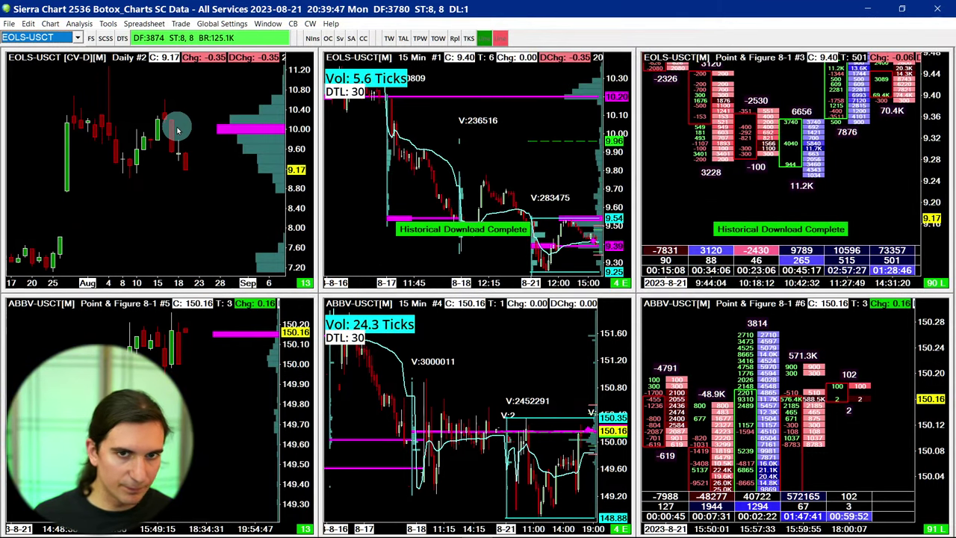
click(179, 139)
key(space)
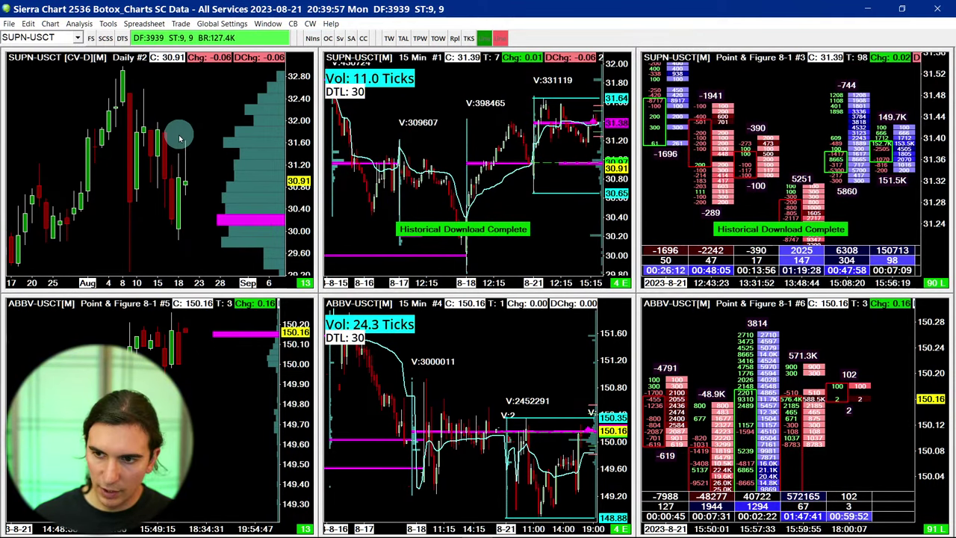
key(Down)
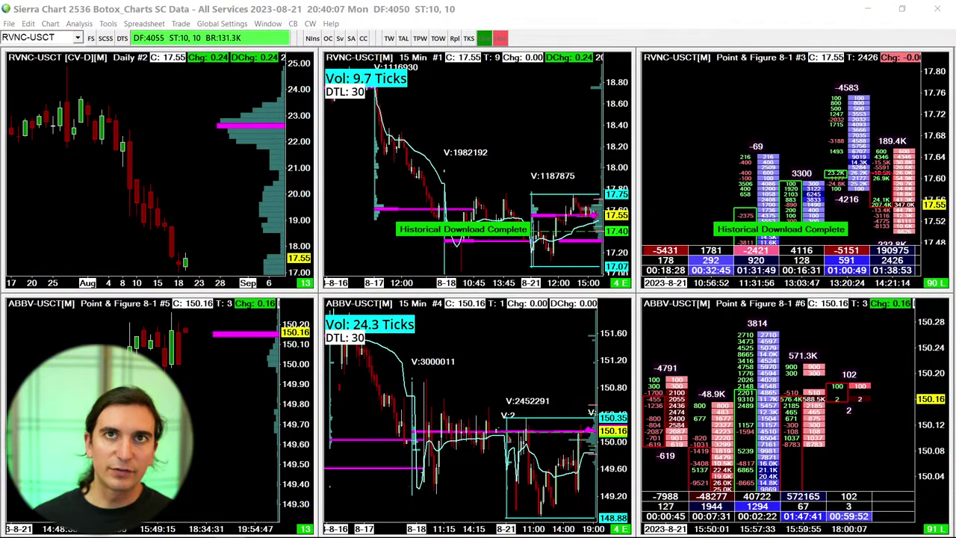
click(216, 155)
key(Down)
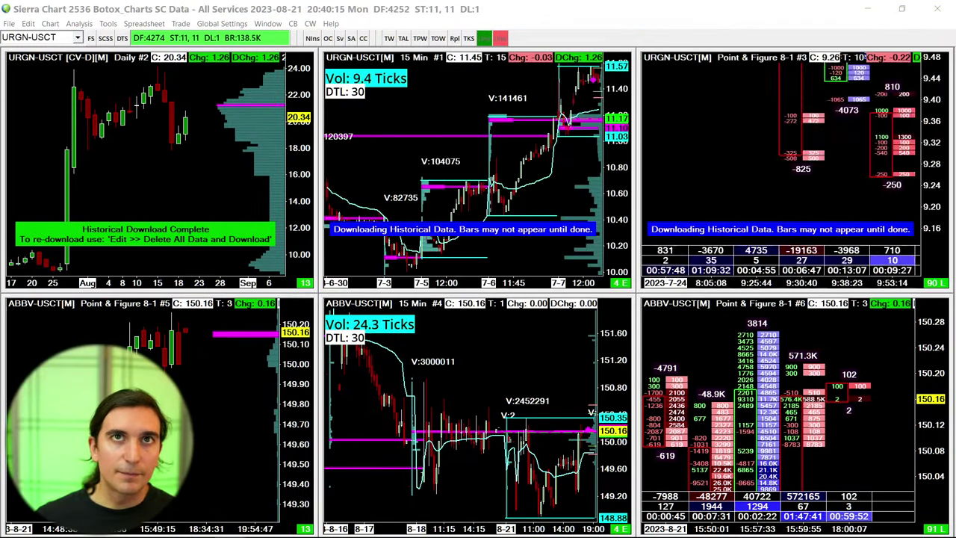
Cycle the linked URGN-USCT chart row through ABBV-USCT, MRK-USCT and EOLS-USCT, and leave it on SUPN-USCT.
click(230, 215)
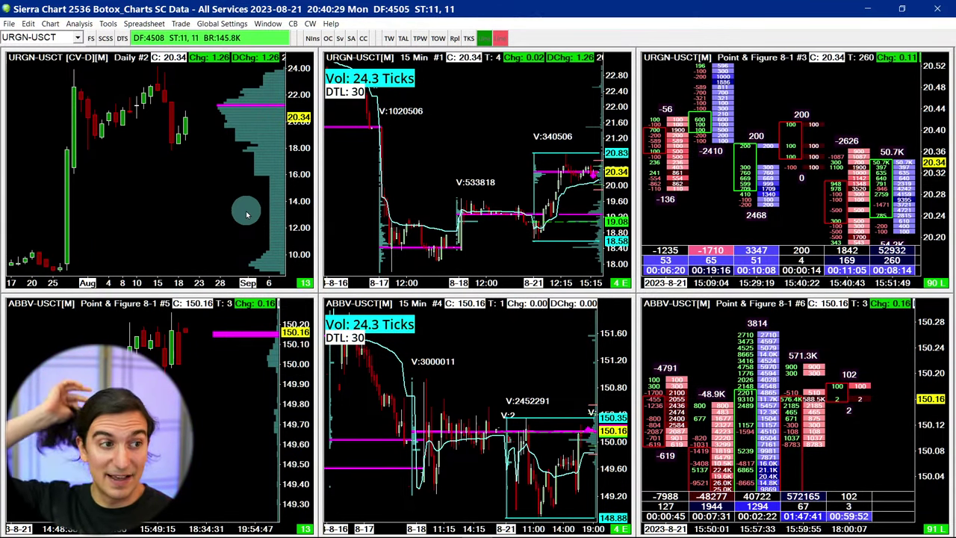
key(Down)
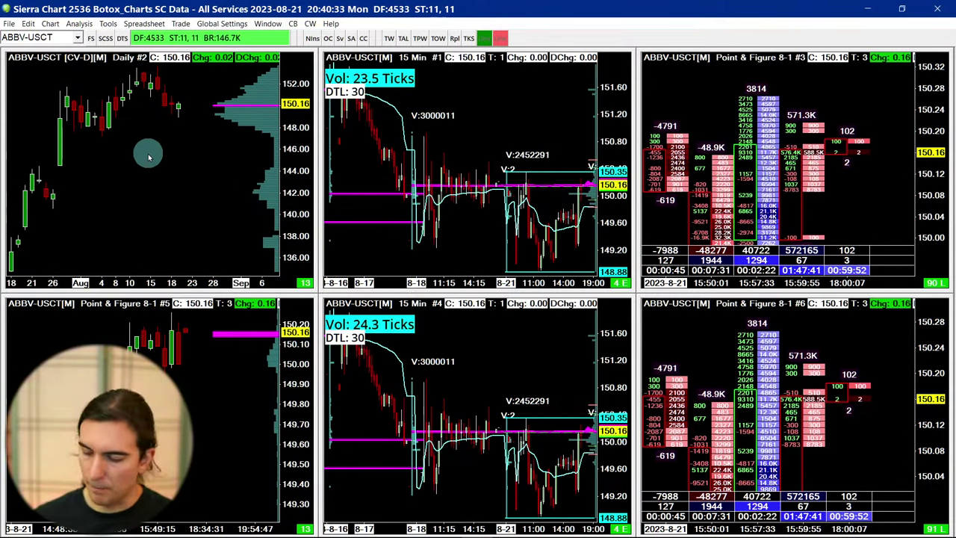
key(Down)
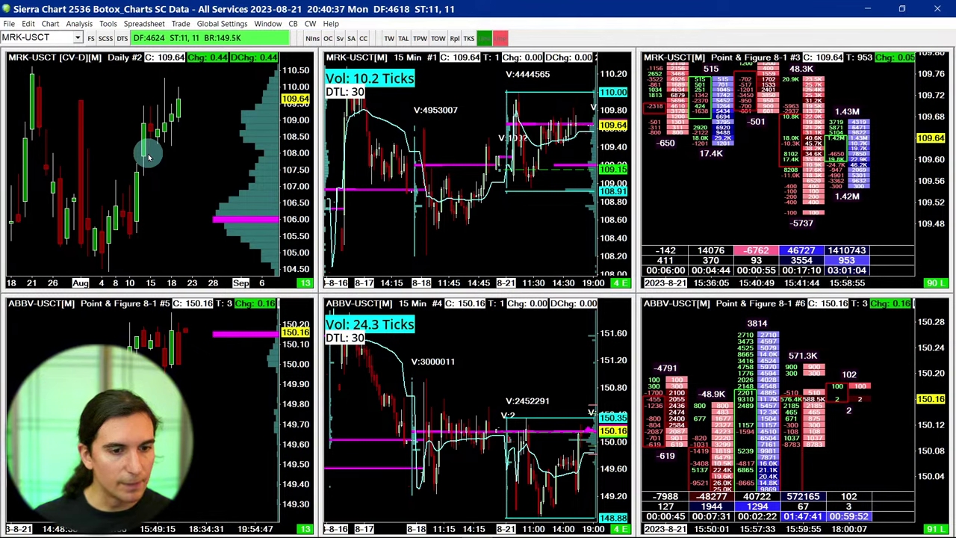
key(Down)
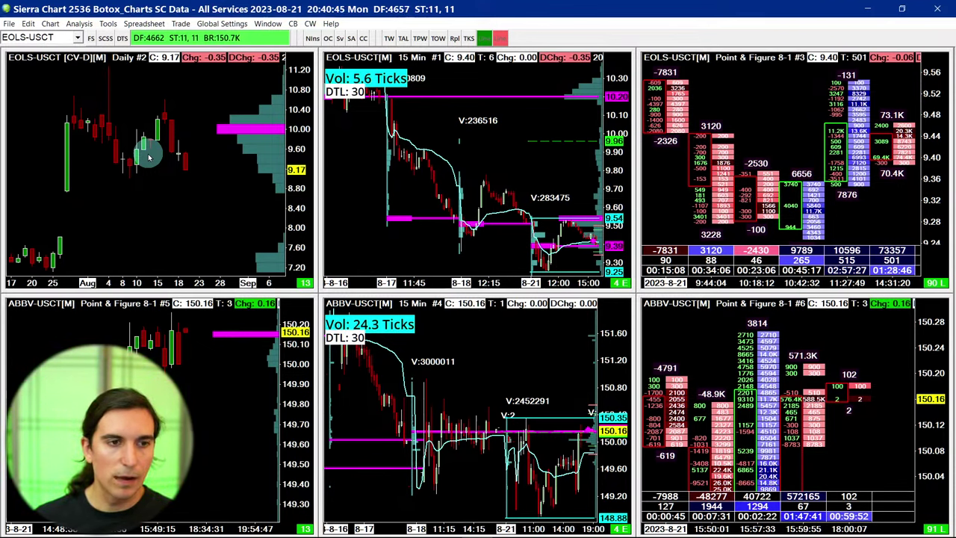
key(Down)
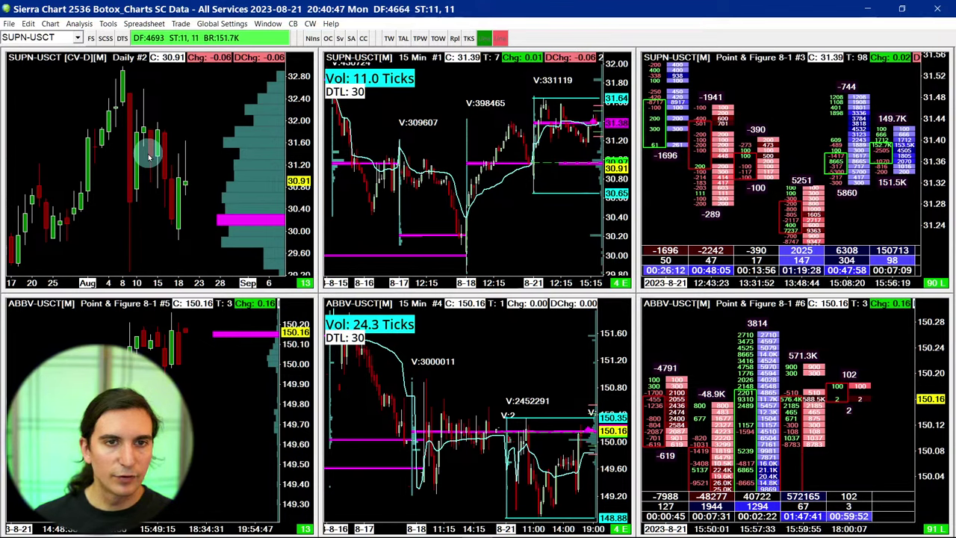
Change ABBV-USCT chart #5 from Point & Figure to Daily bars and maximize it.
click(187, 407)
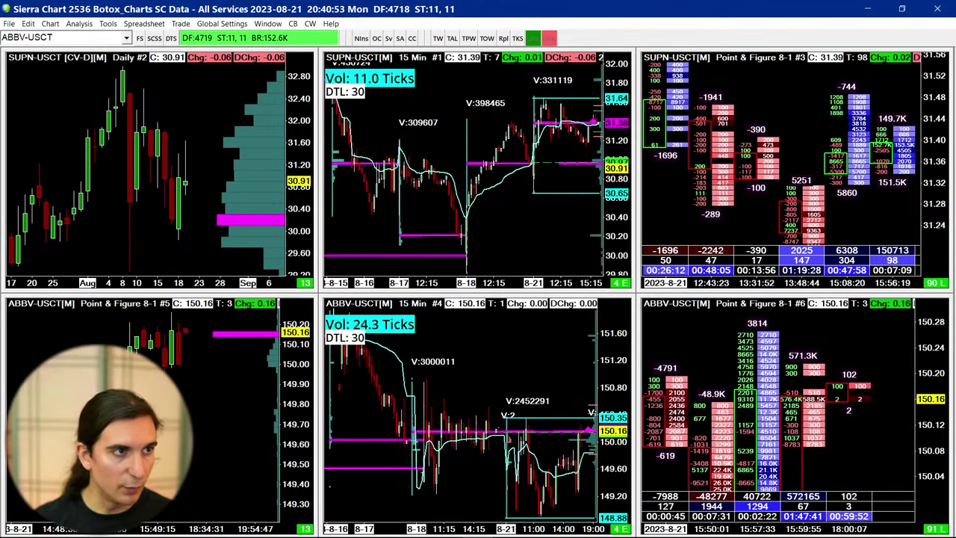
key(d)
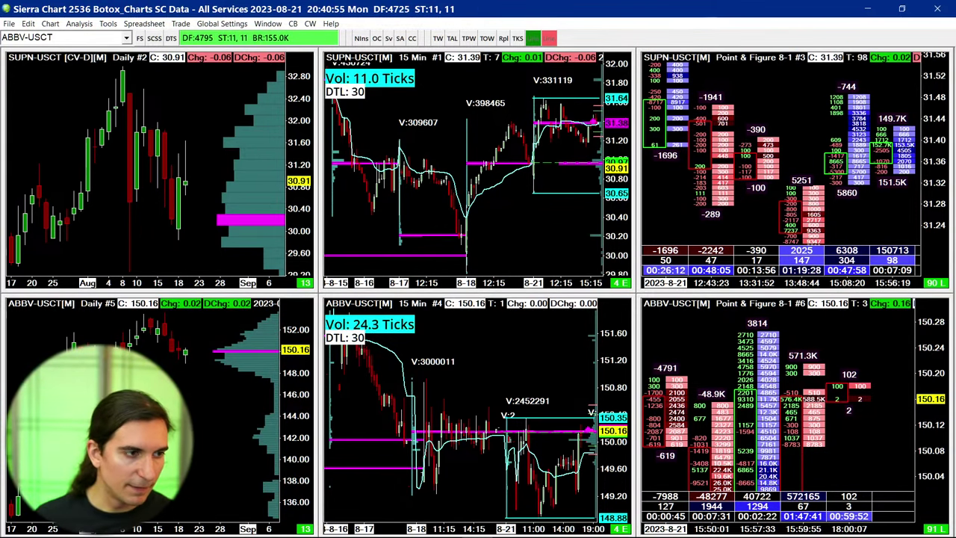
double_click(187, 377)
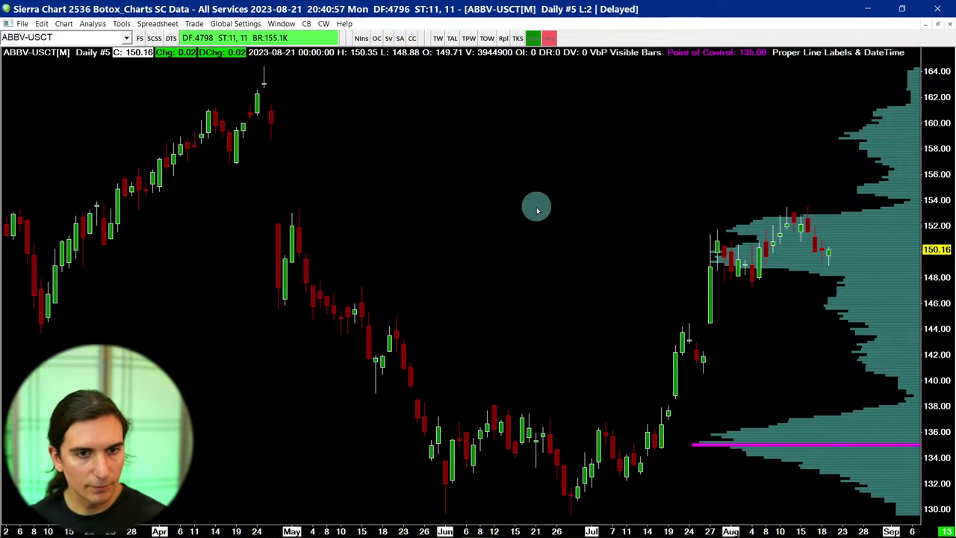
Try wider and narrower bar spacing on the maximized ABBV-USCT daily chart and leave it at 12.
key(Up)
key(Down)
key(Down)
key(Down)
key(Up)
key(Up)
key(Up)
key(Down)
key(Down)
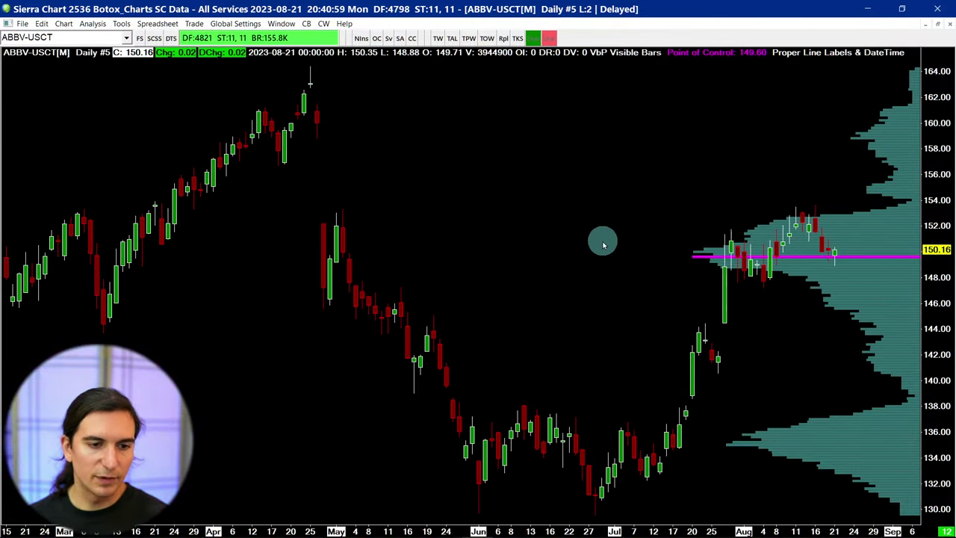
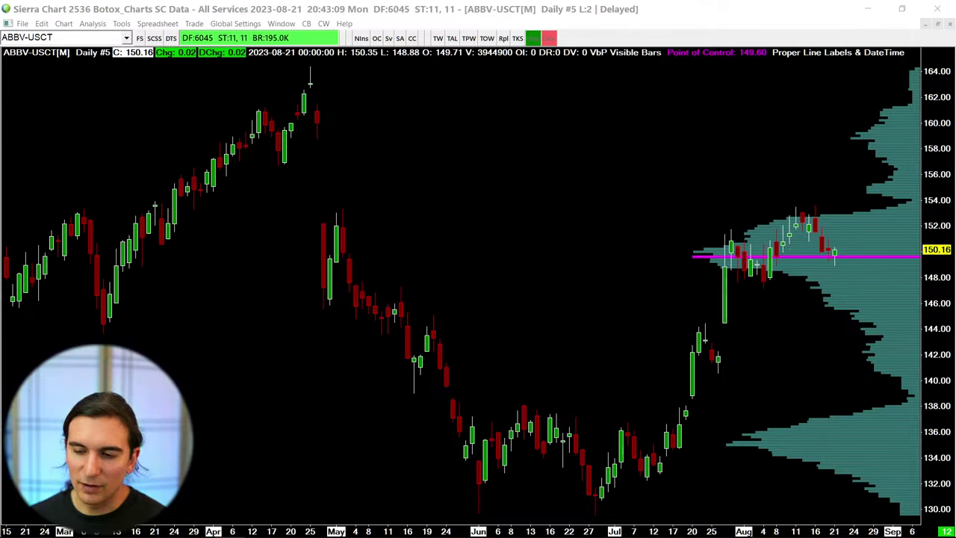
Switch to Telegram, copy the VerrilloTrading channel's link from its channel info, and close the info window.
key(alt+Tab)
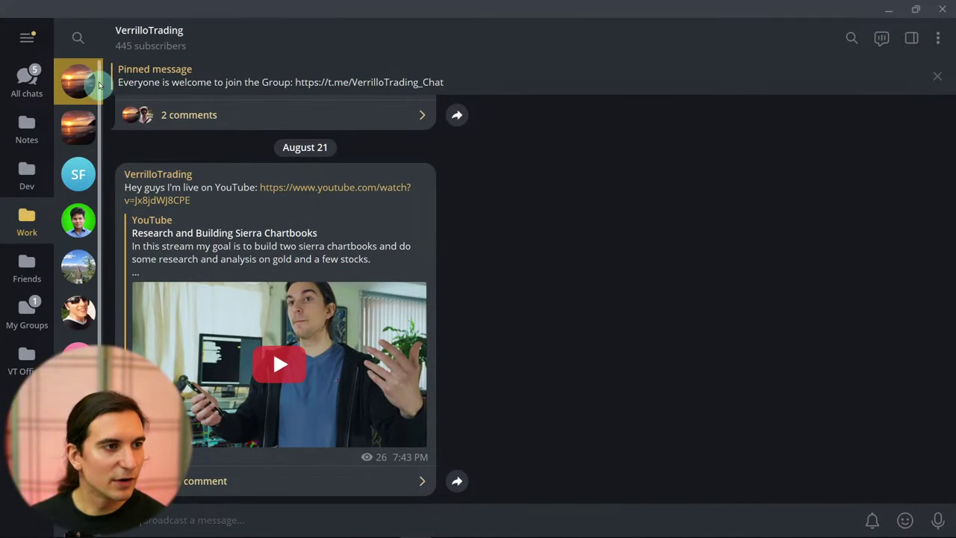
click(178, 47)
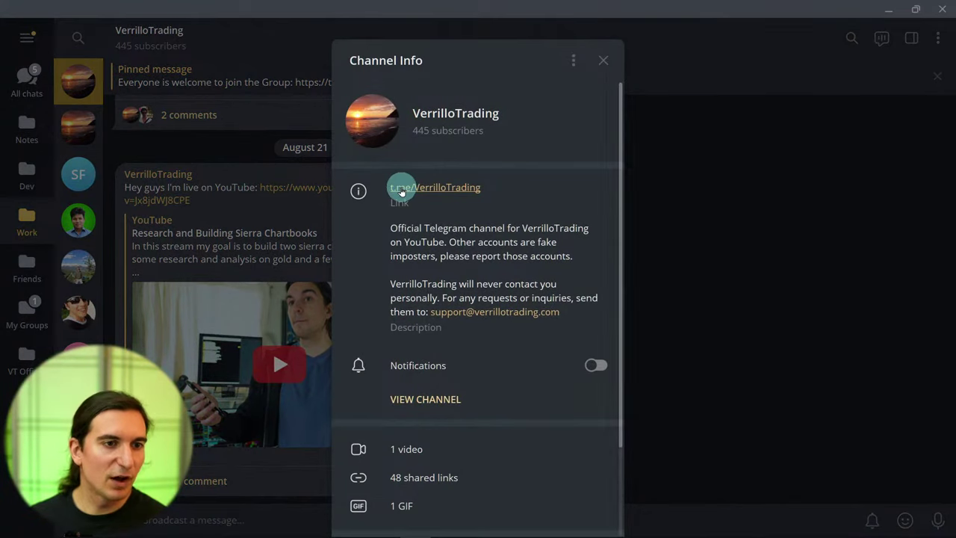
click(401, 191)
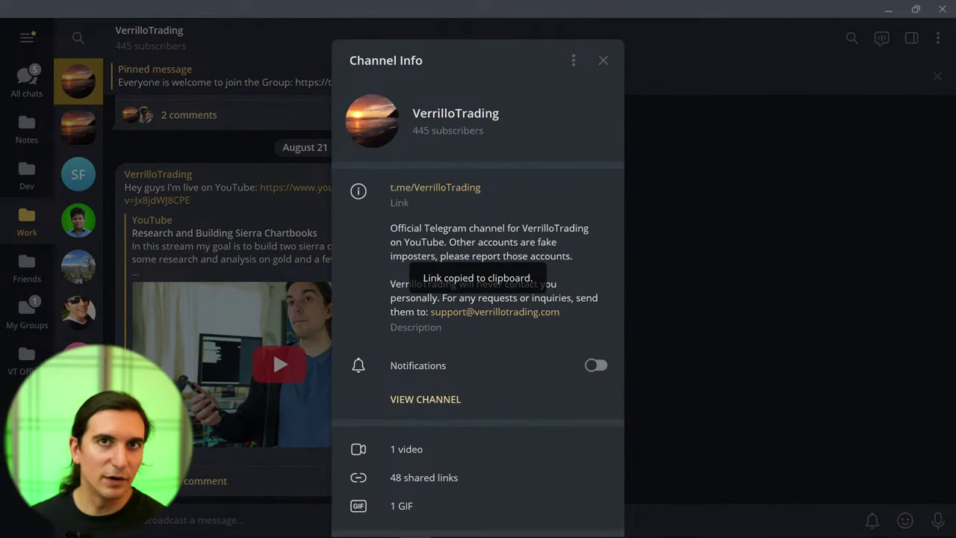
click(893, 9)
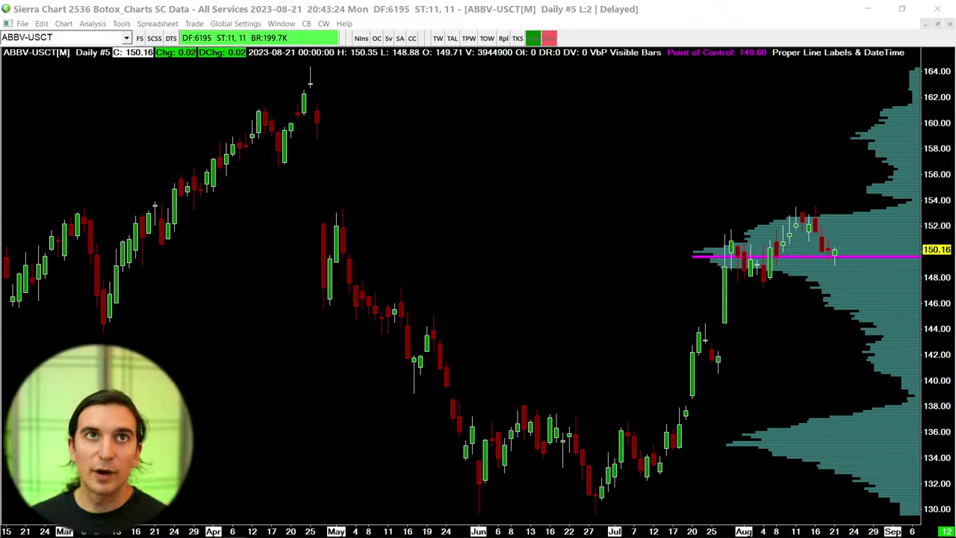
key(alt+Tab)
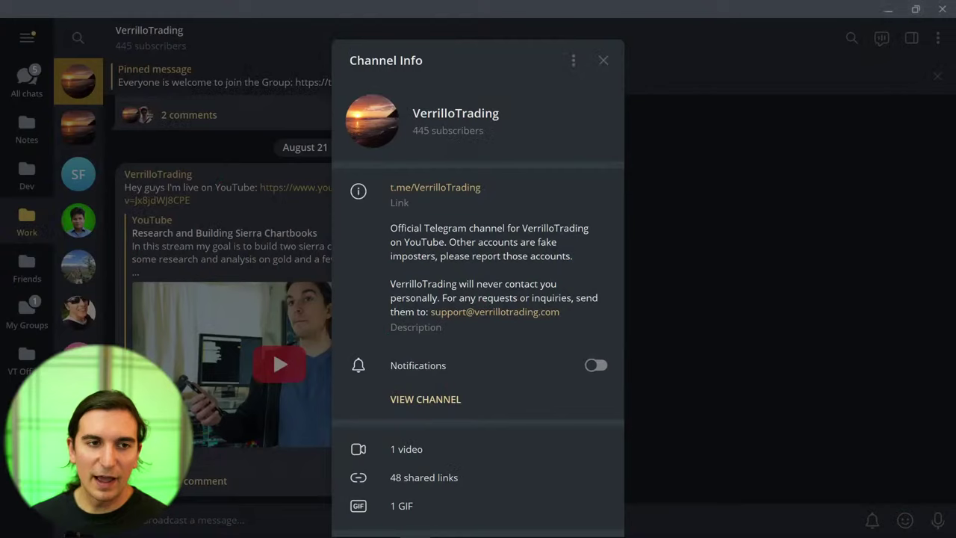
click(604, 59)
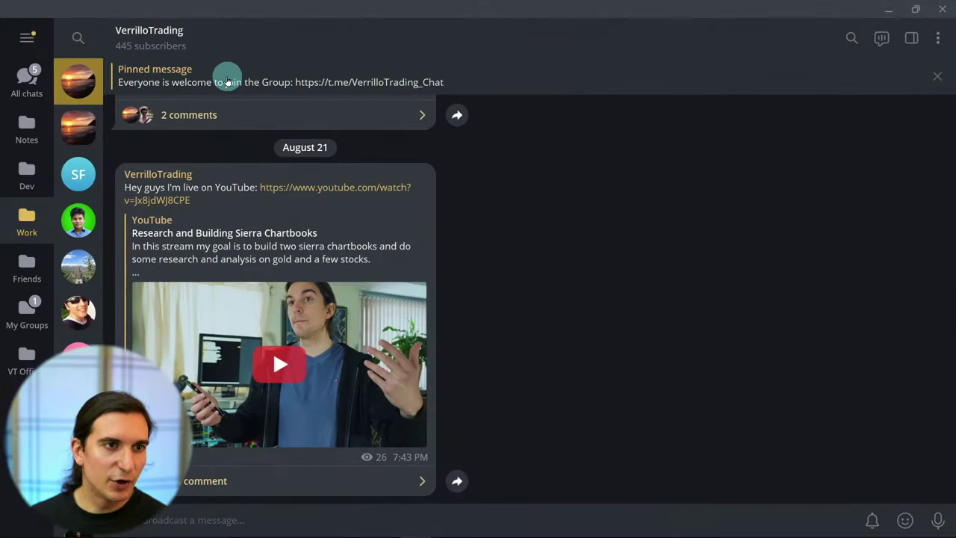
Jump to the channel's pinned message, try its VerrilloTrading_Chat group link, and return to the channel.
click(208, 77)
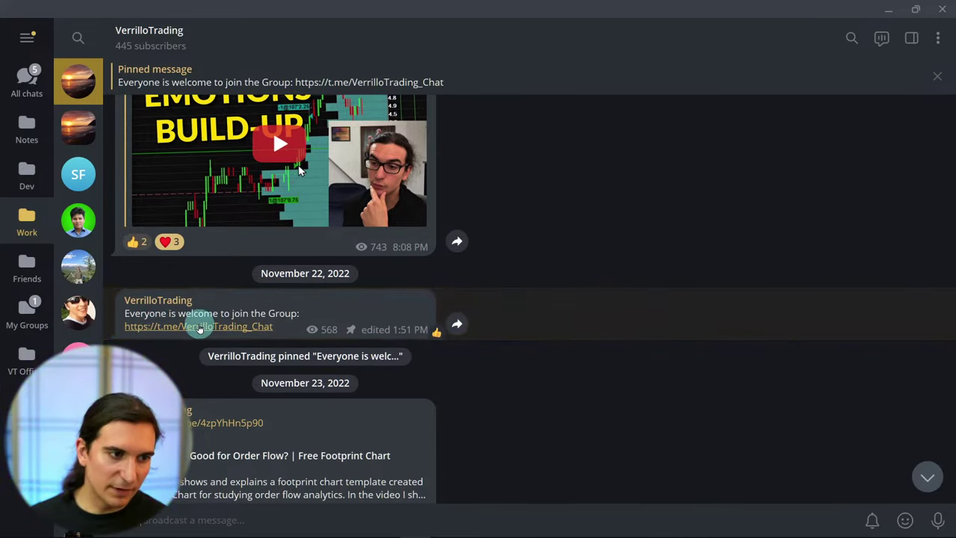
click(200, 329)
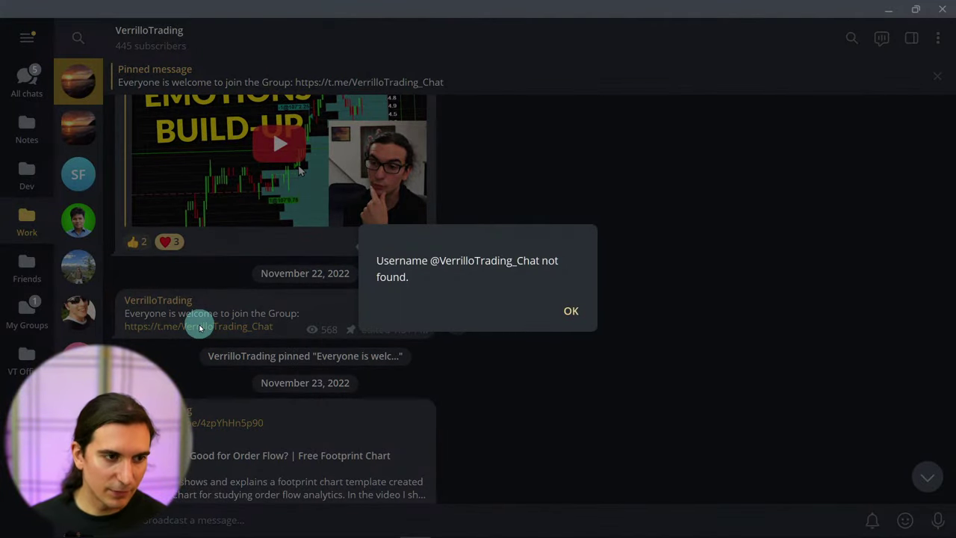
click(200, 329)
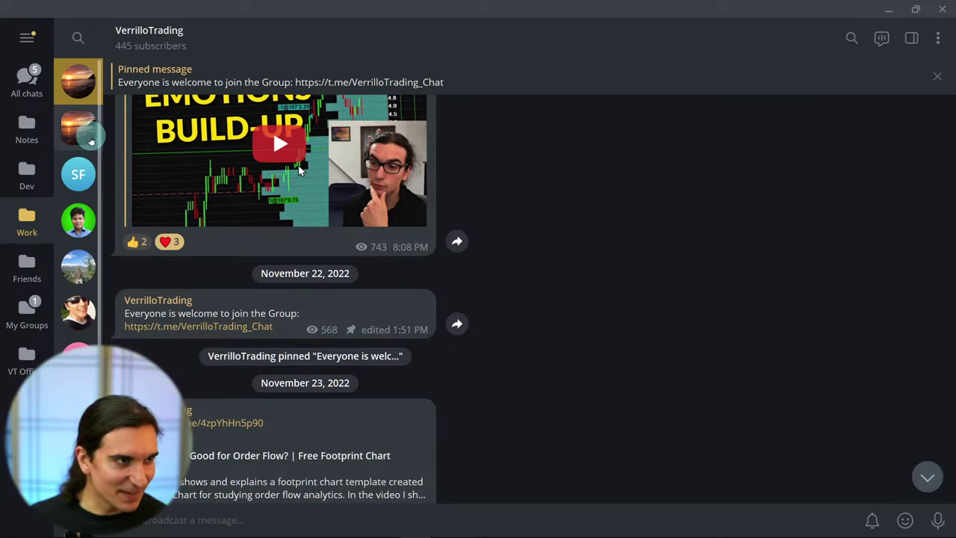
Check the VerrilloTrading Group's link in the General topic's info, then return to the VerrilloTrading channel.
click(82, 128)
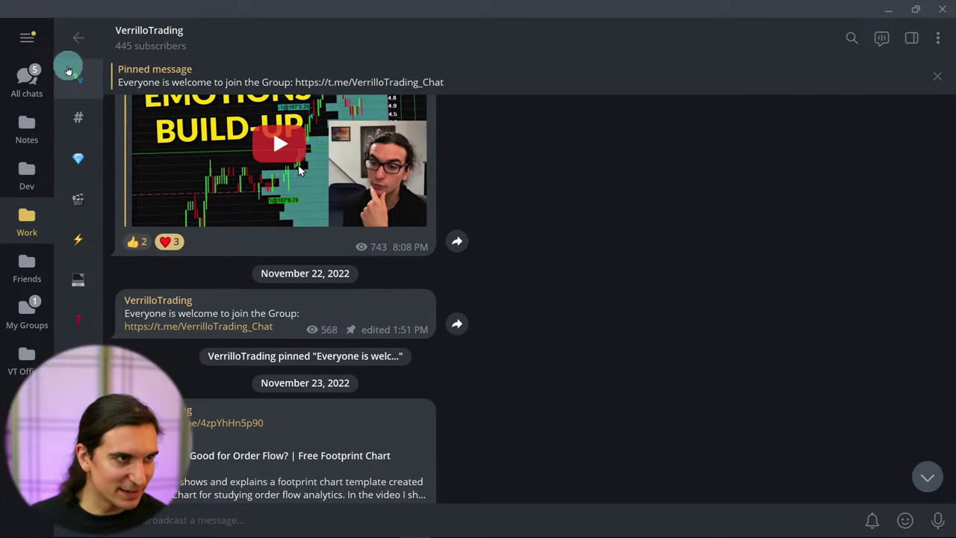
click(78, 76)
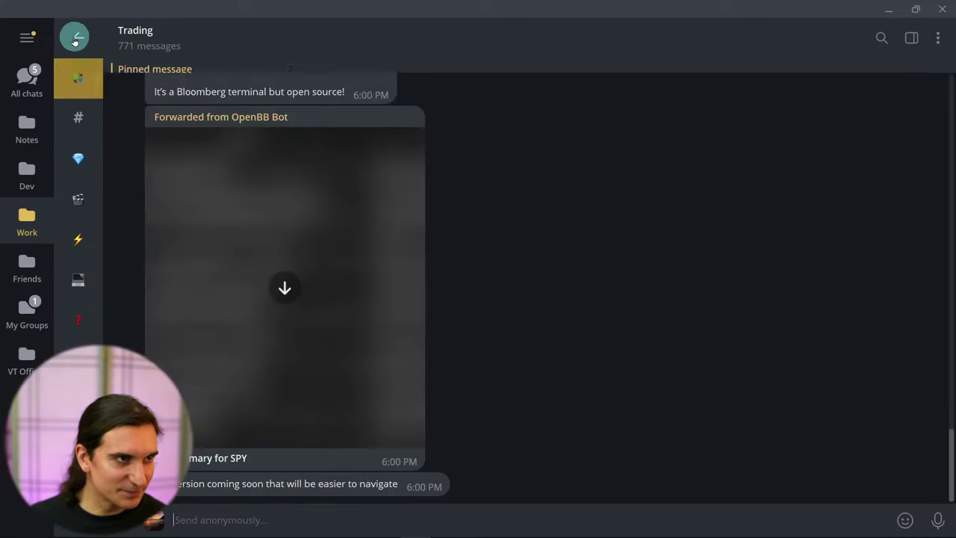
click(77, 118)
click(160, 42)
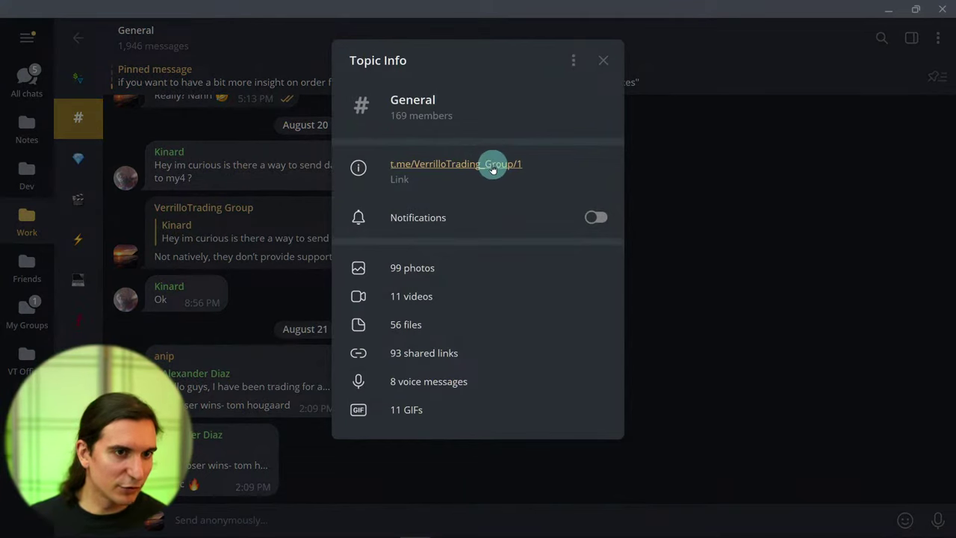
click(603, 60)
click(62, 79)
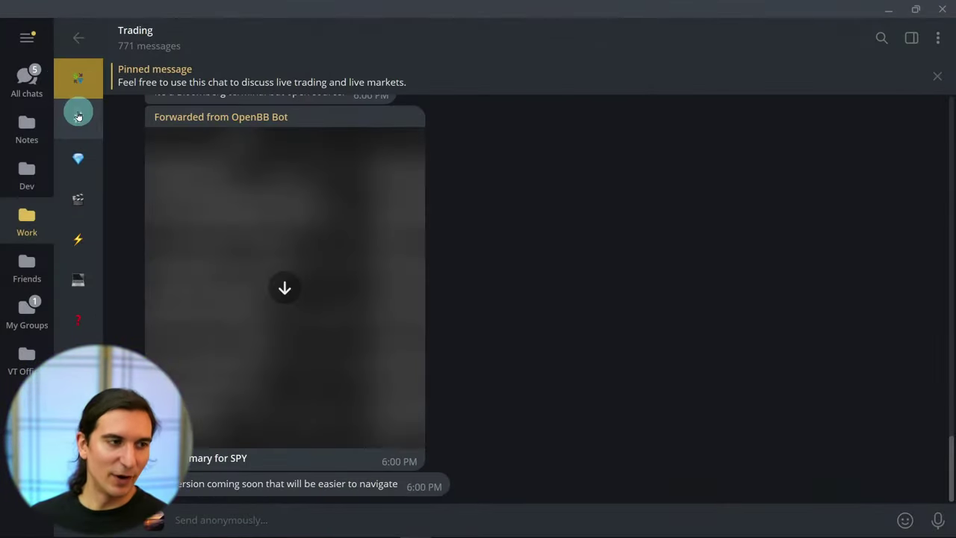
click(78, 117)
click(78, 37)
click(78, 88)
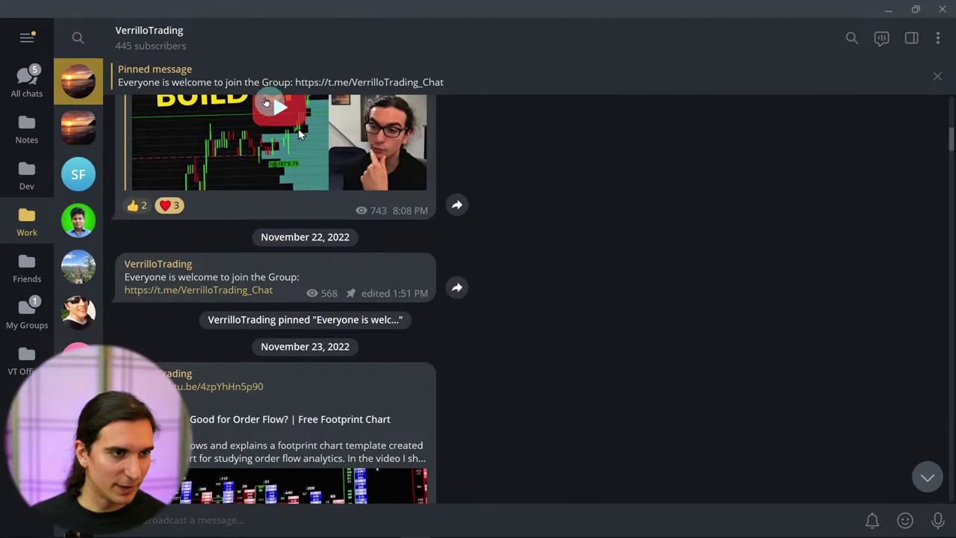
click(265, 82)
right_click(279, 316)
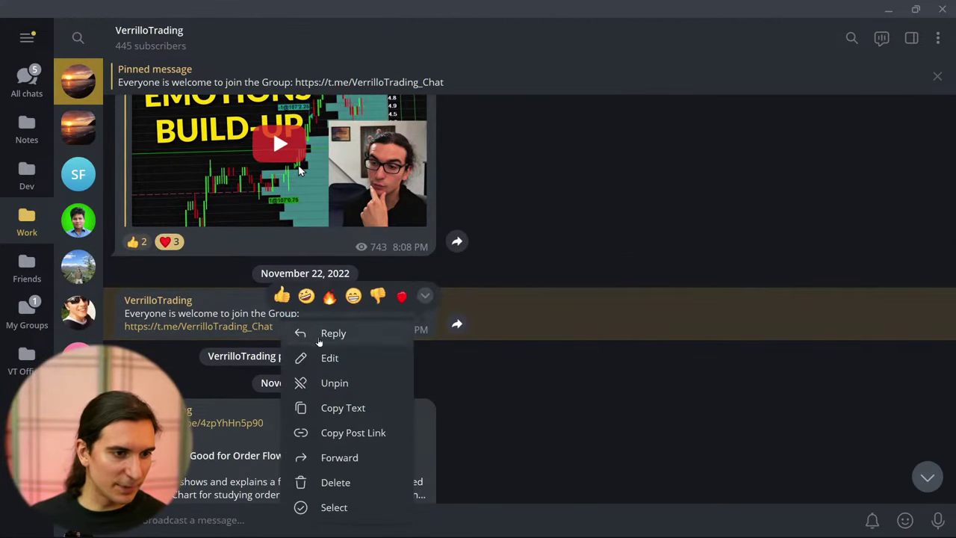
click(329, 330)
mouse_move(640, 508)
key(ctrl+v)
key(BackSpace)
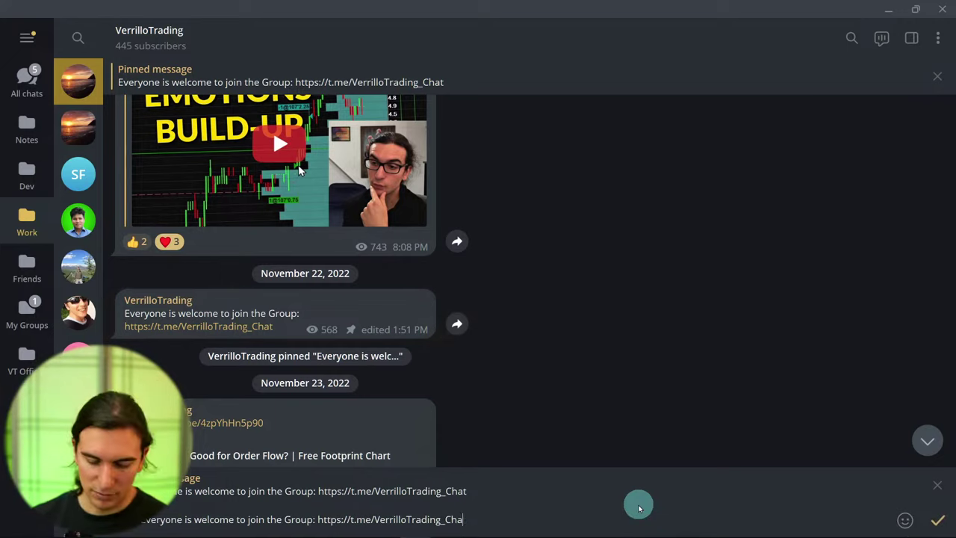
text(Group)
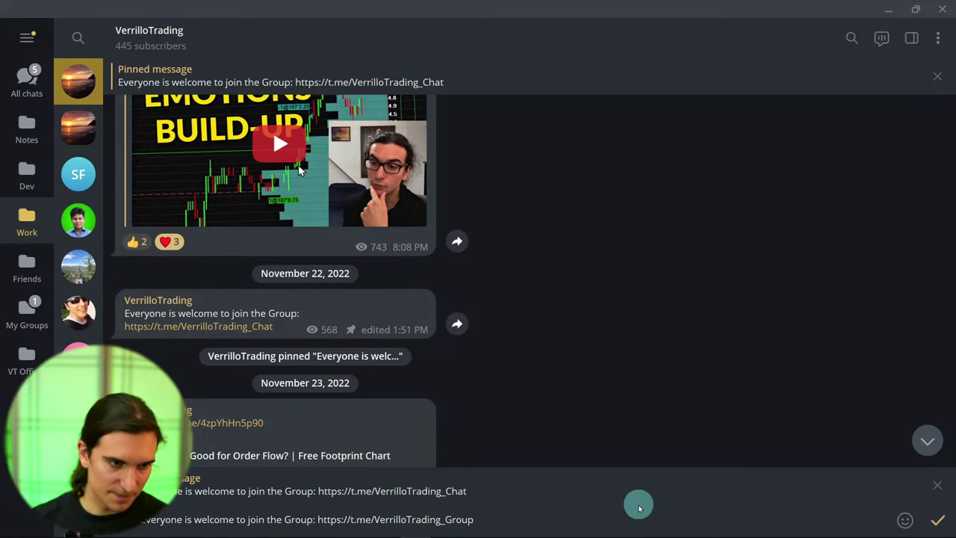
key(Return)
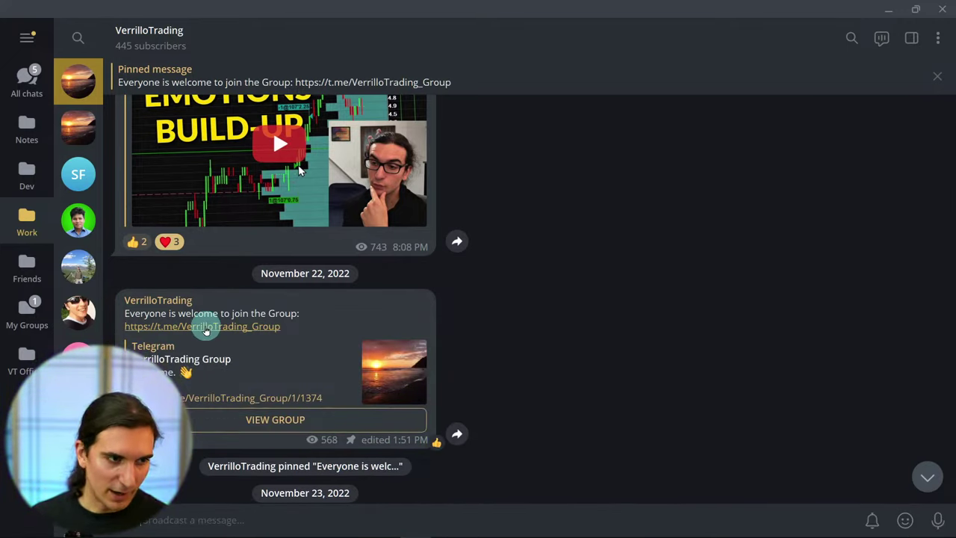
Follow the corrected group link, look through the Trading and General topics, and minimize Telegram to return to Sierra Chart.
click(206, 329)
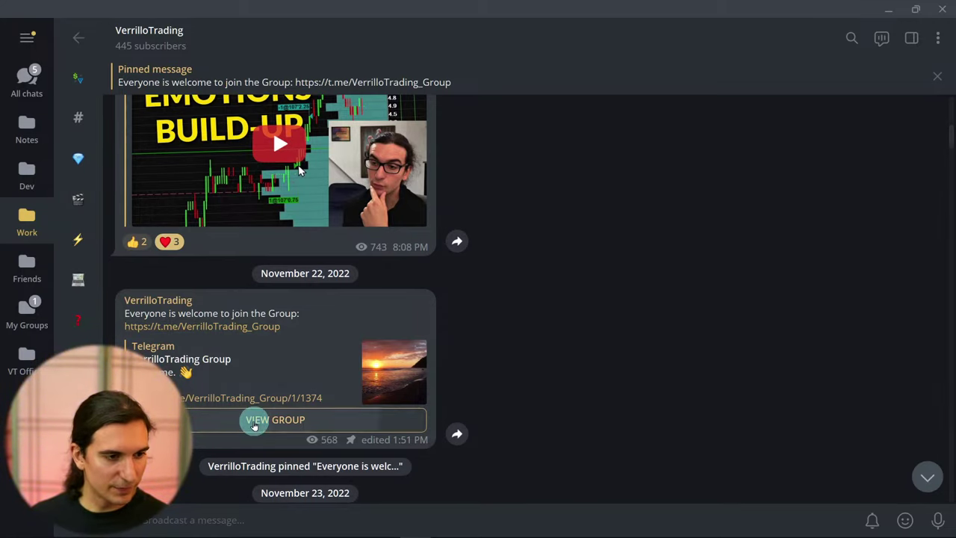
scroll(252, 421, down, 4)
click(78, 79)
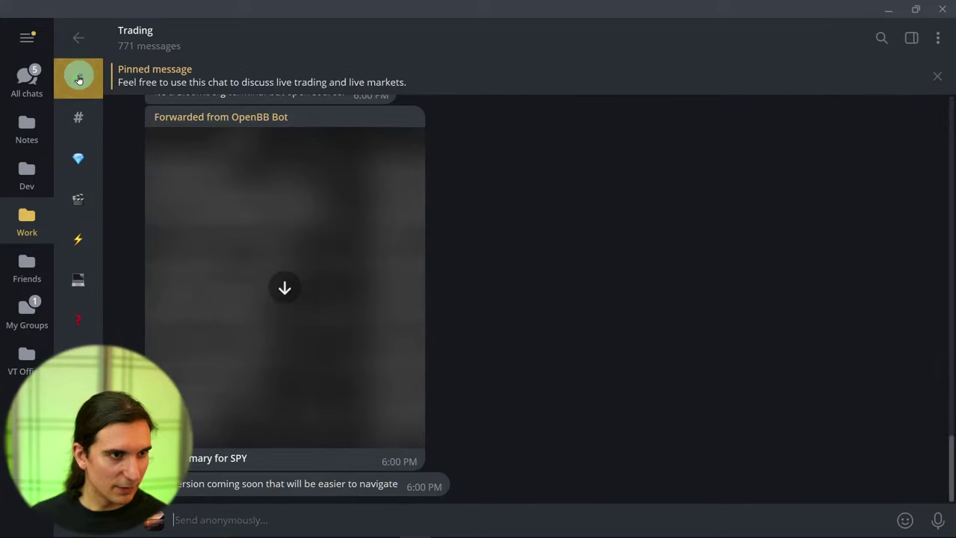
click(78, 121)
click(79, 82)
click(82, 114)
click(79, 37)
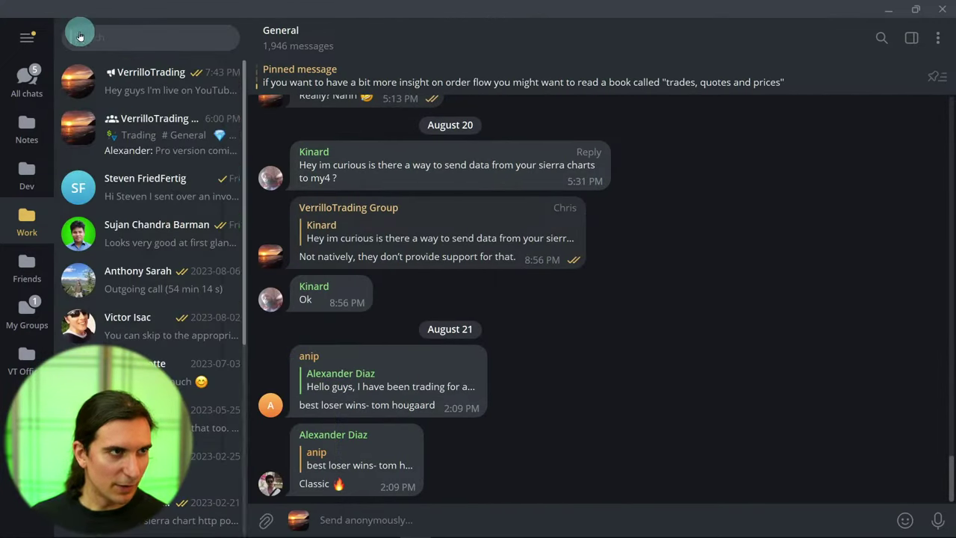
click(896, 5)
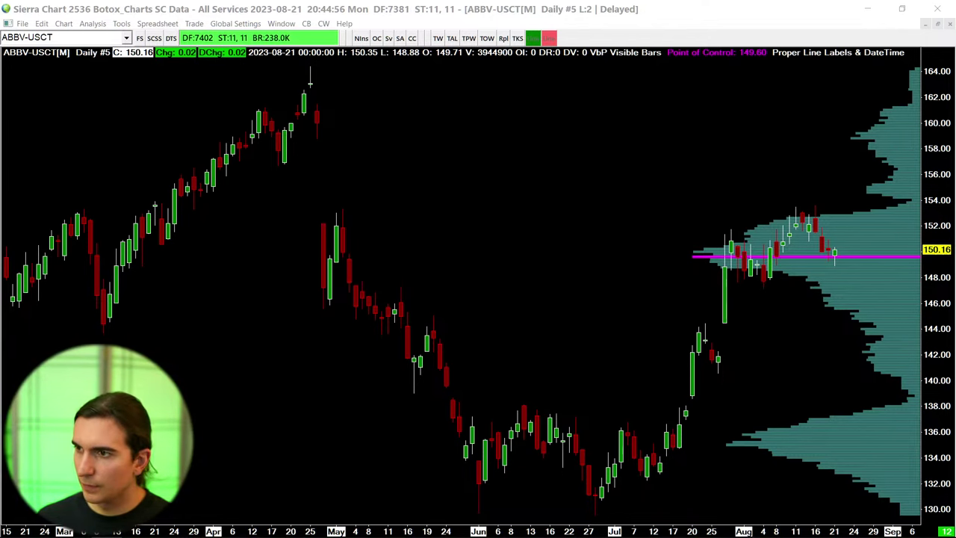
Switch to Interactive Brokers and open the Fundamentals Explorer for MRK from the Botox section of the quoteboard.
drag(955, 45, 475, 20)
click(782, 15)
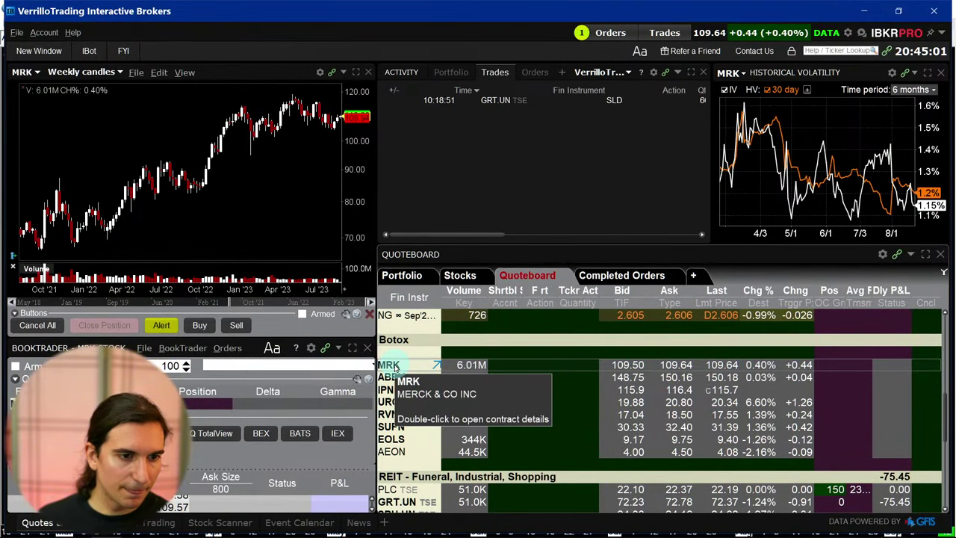
right_click(396, 366)
click(471, 342)
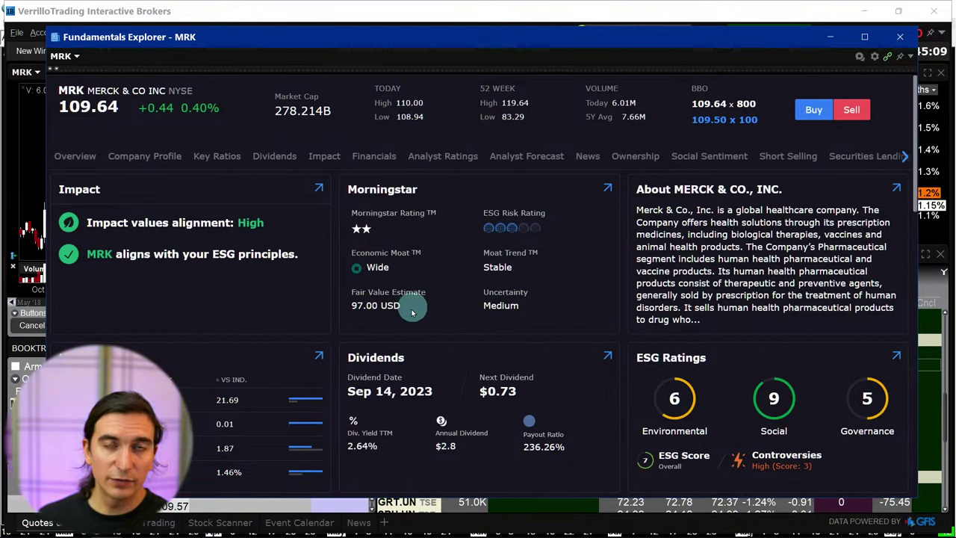
Examine MRK's overview, including its Morningstar rating, key ratios, dividends, analyst ratings and EPS forecast, with the explorer in front of Sierra Chart.
scroll(484, 196, down, 3)
scroll(484, 196, down, 1)
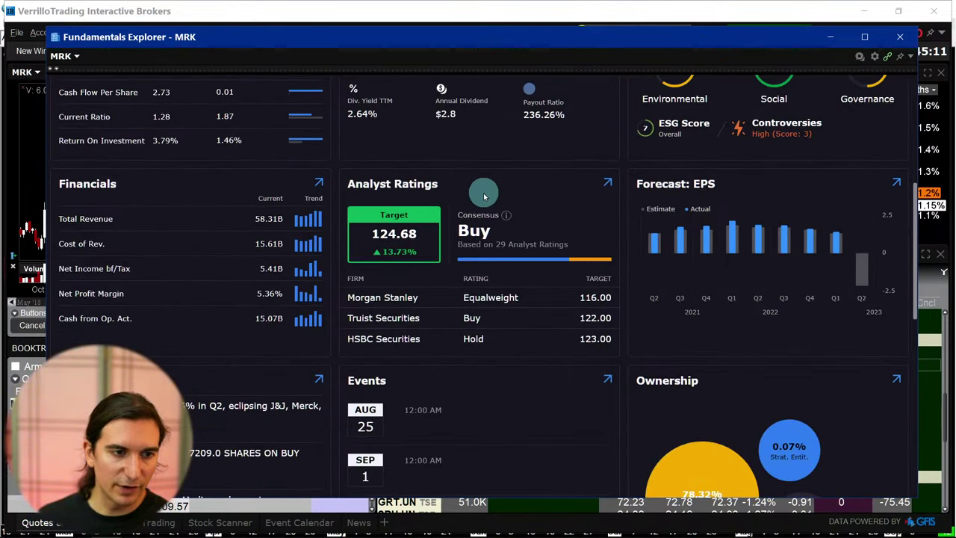
drag(446, 44, 447, 55)
double_click(442, 12)
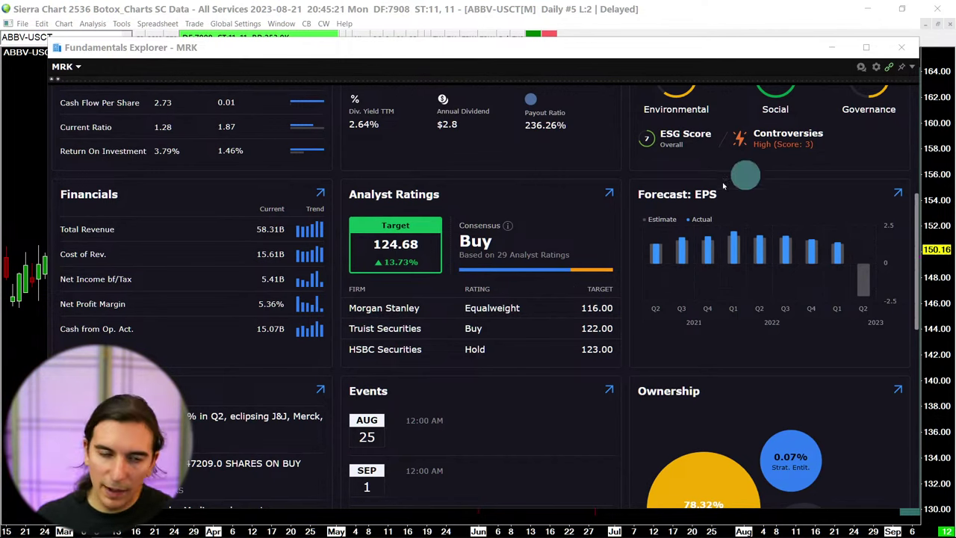
scroll(597, 254, down, 2)
scroll(493, 246, up, 4)
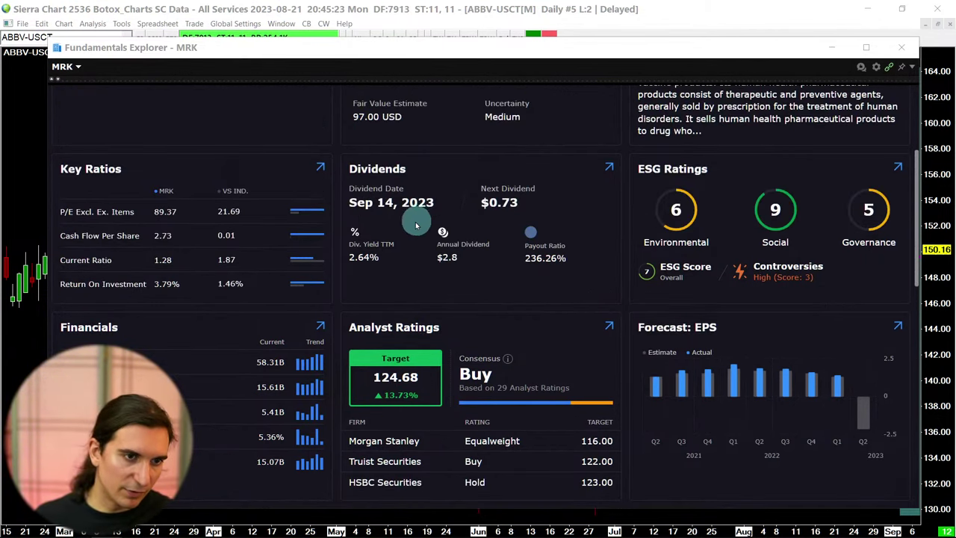
scroll(415, 220, up, 2)
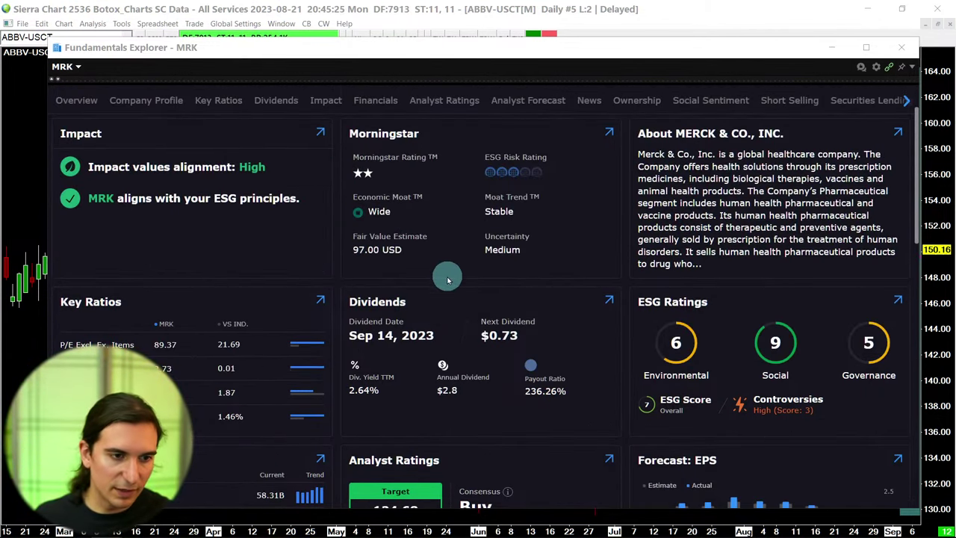
scroll(461, 253, up, 1)
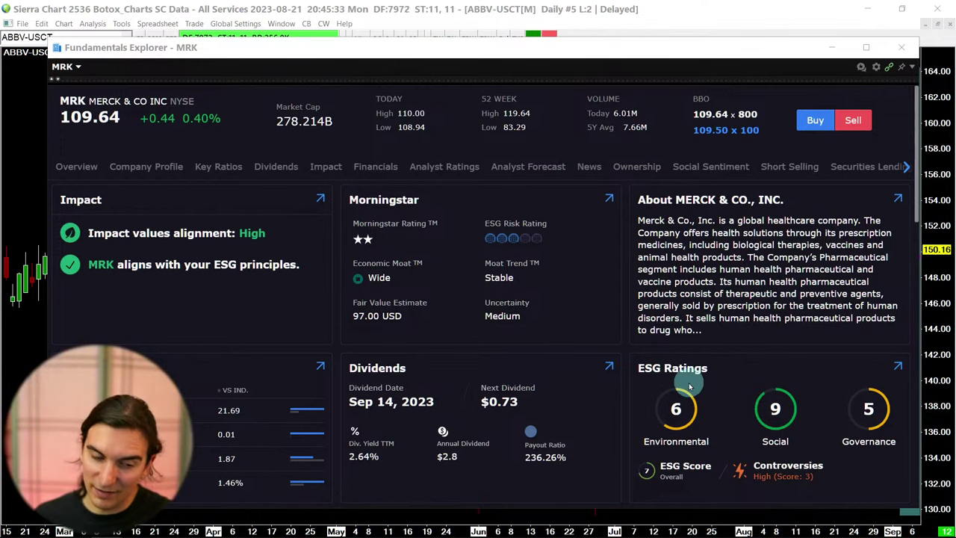
click(644, 222)
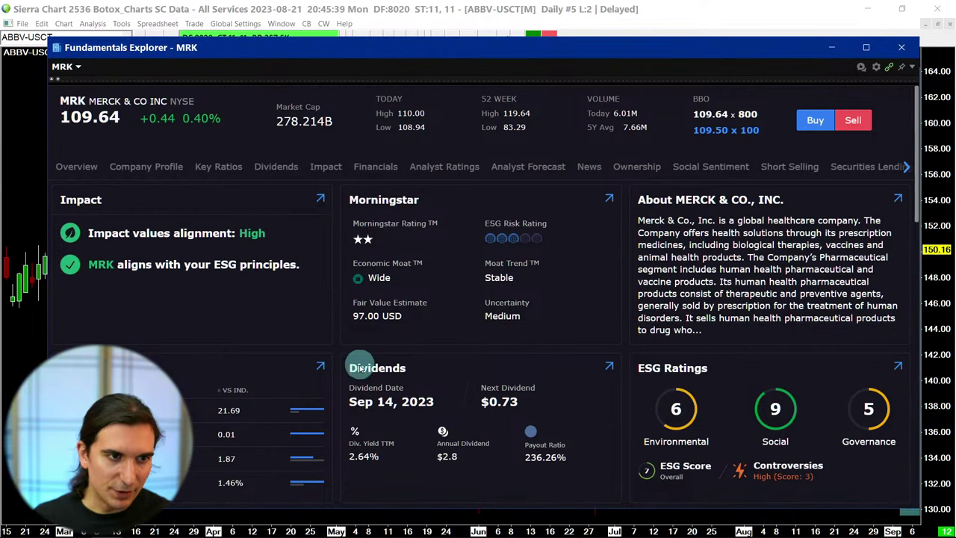
Review MRK's quarterly financials, covering the income statement, cash flow and balance sheet.
click(384, 170)
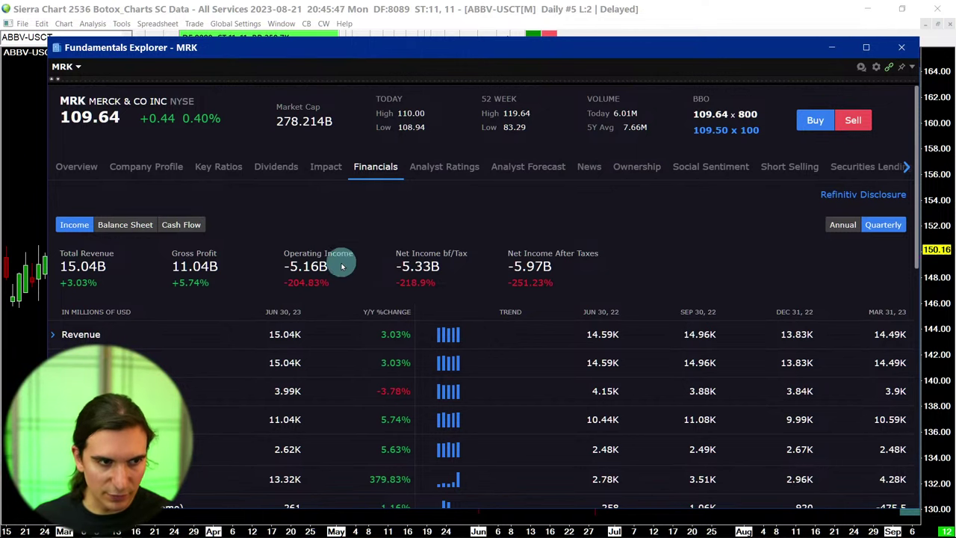
scroll(352, 244, down, 1)
scroll(329, 250, up, 1)
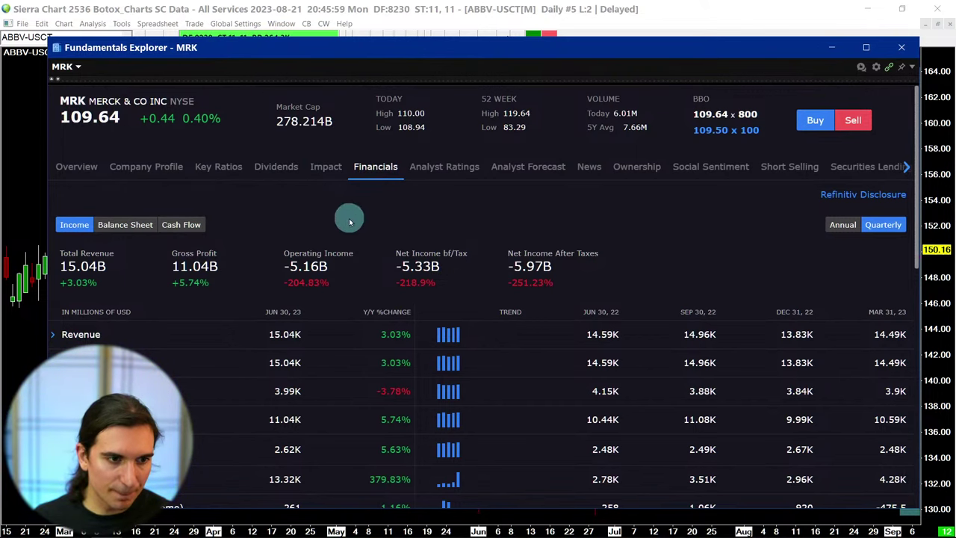
scroll(444, 217, down, 5)
scroll(148, 268, up, 5)
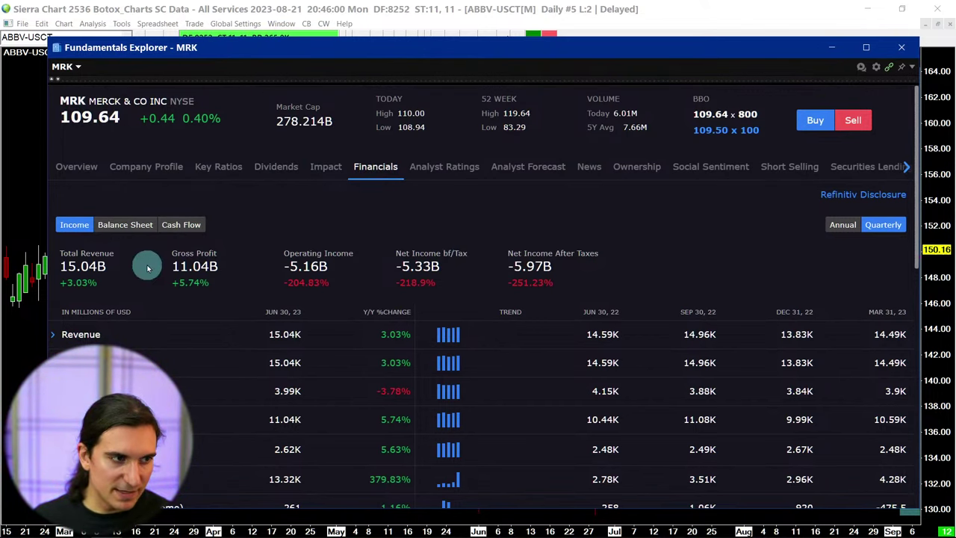
click(187, 227)
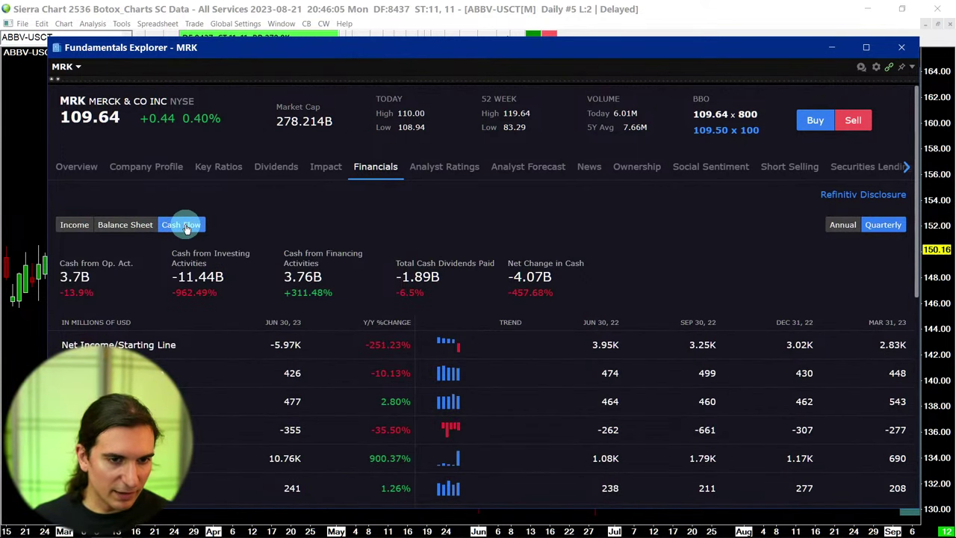
click(116, 228)
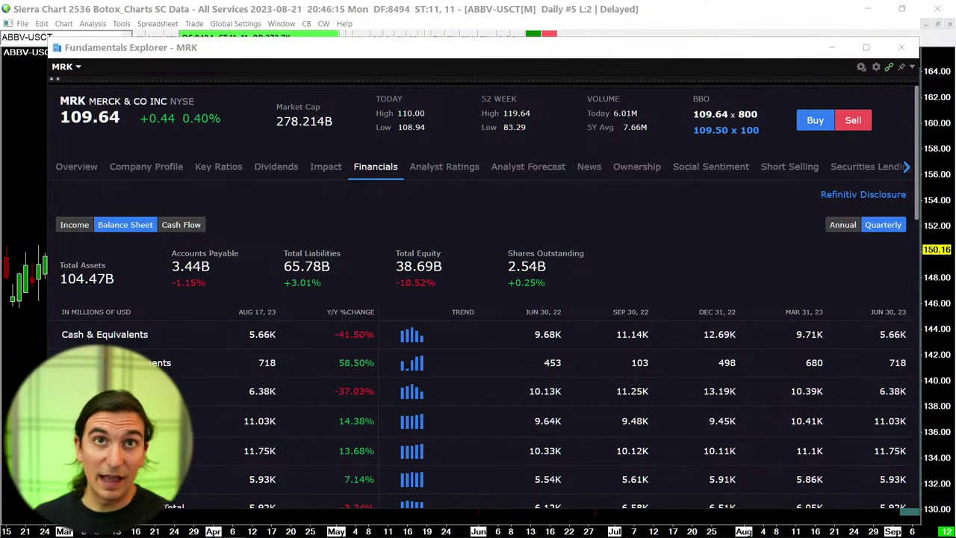
click(171, 337)
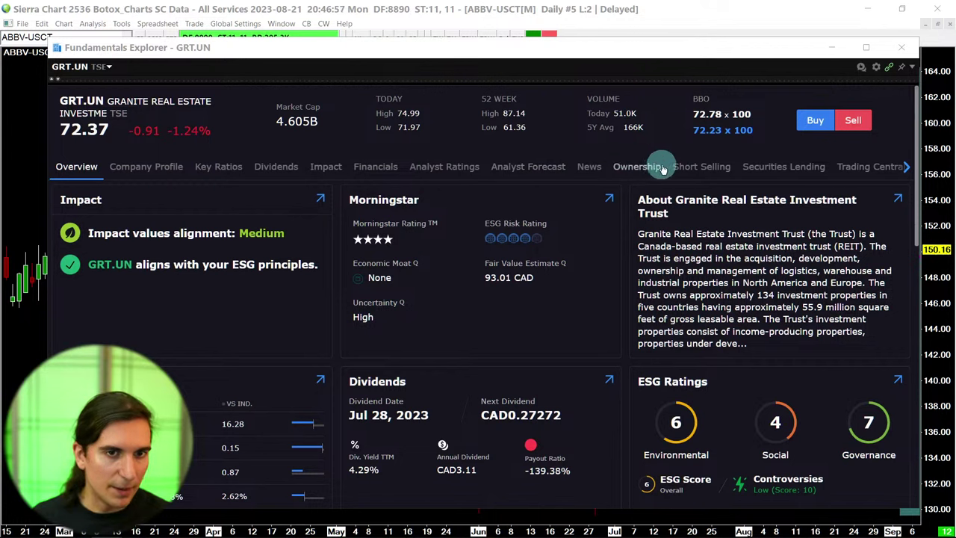
Review GRT.UN's analyst ratings and company profile, and compare its balance sheet in annual and quarterly view.
click(440, 167)
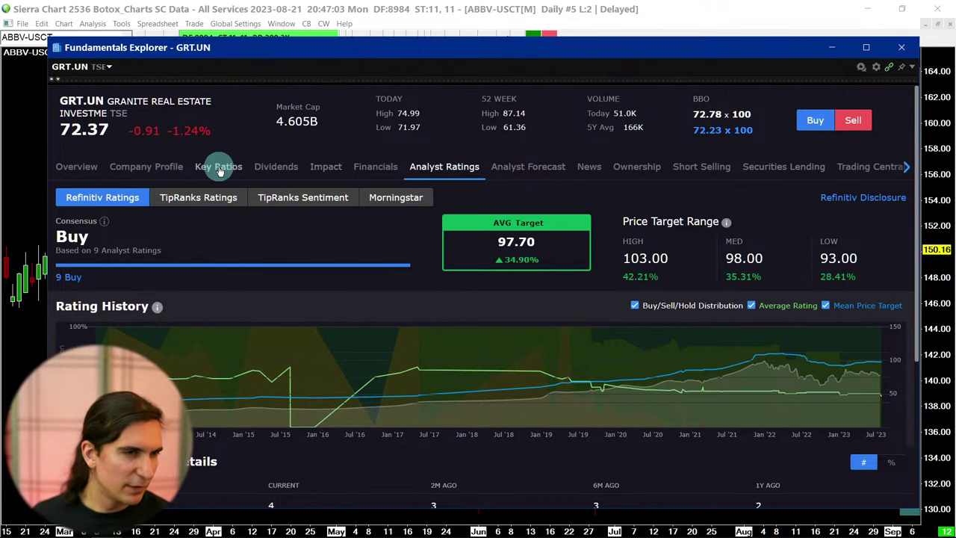
click(142, 167)
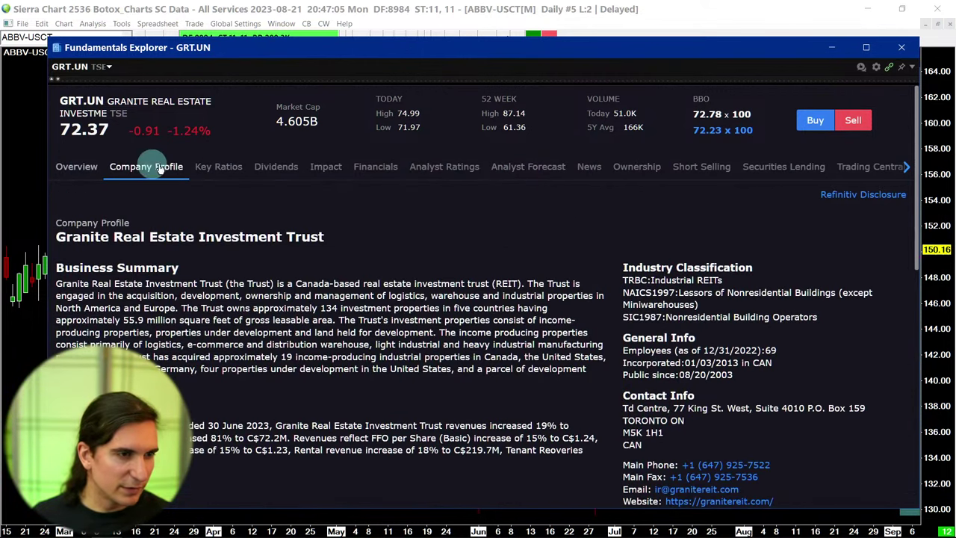
click(367, 164)
click(122, 225)
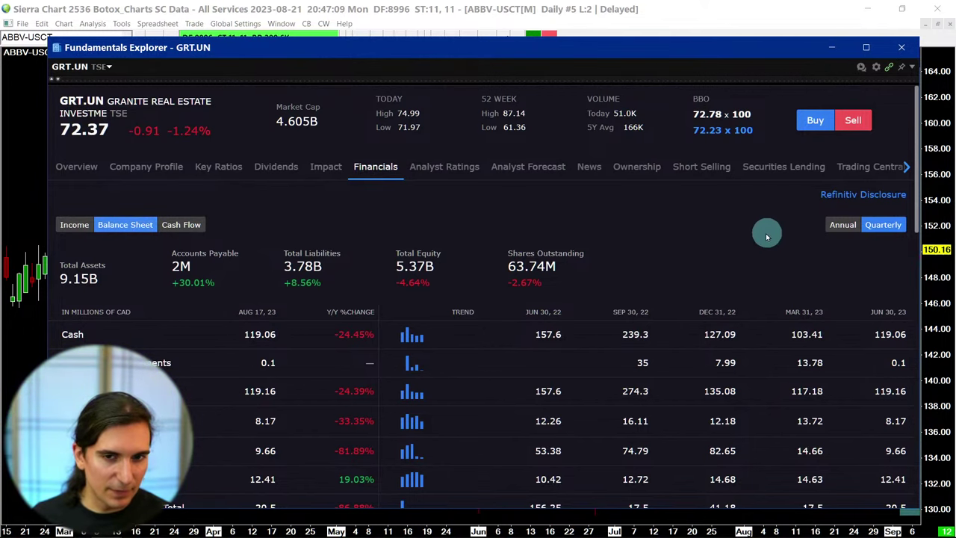
click(844, 225)
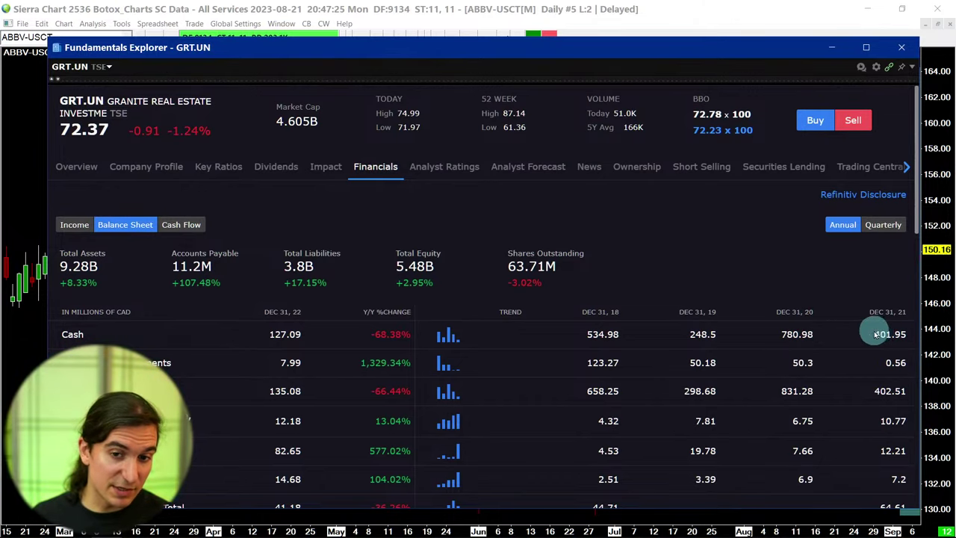
click(884, 225)
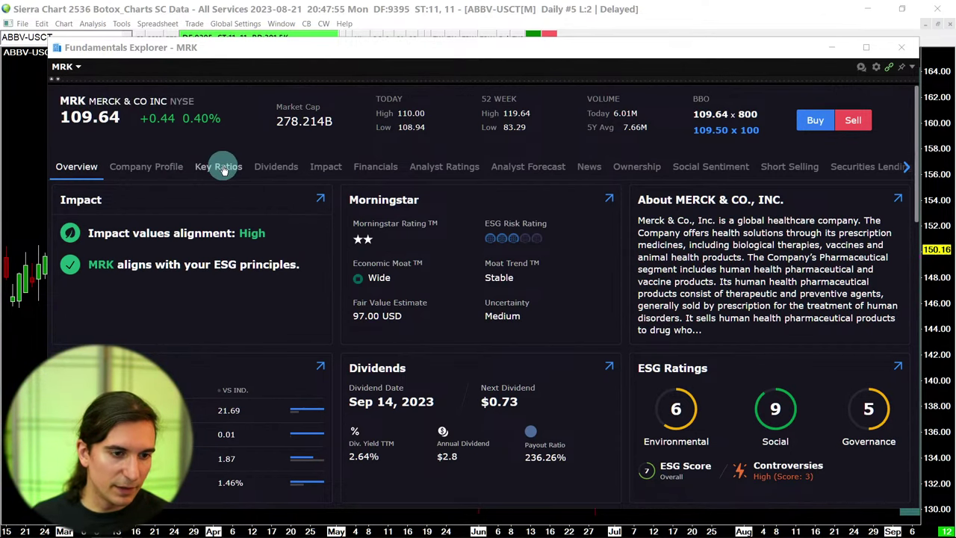
Review MRK's quarterly balance sheet and ABBV's overview and quarterly balance sheet, and return to the ABBV chart in Sierra Chart.
click(373, 167)
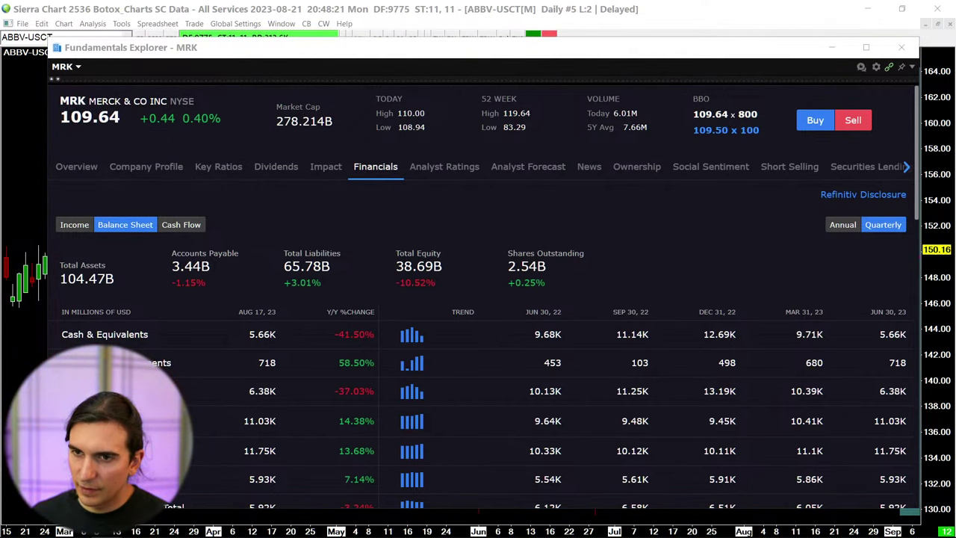
click(76, 166)
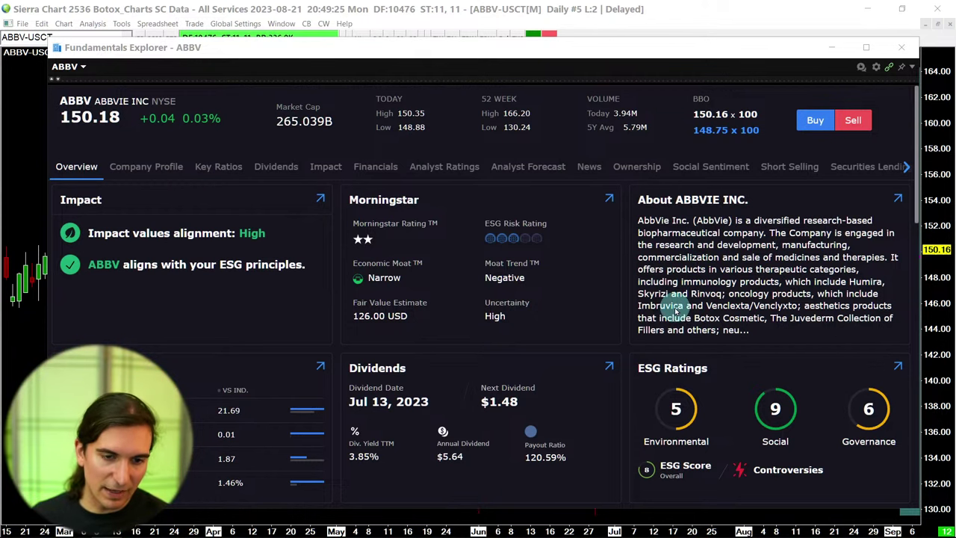
click(717, 278)
click(390, 169)
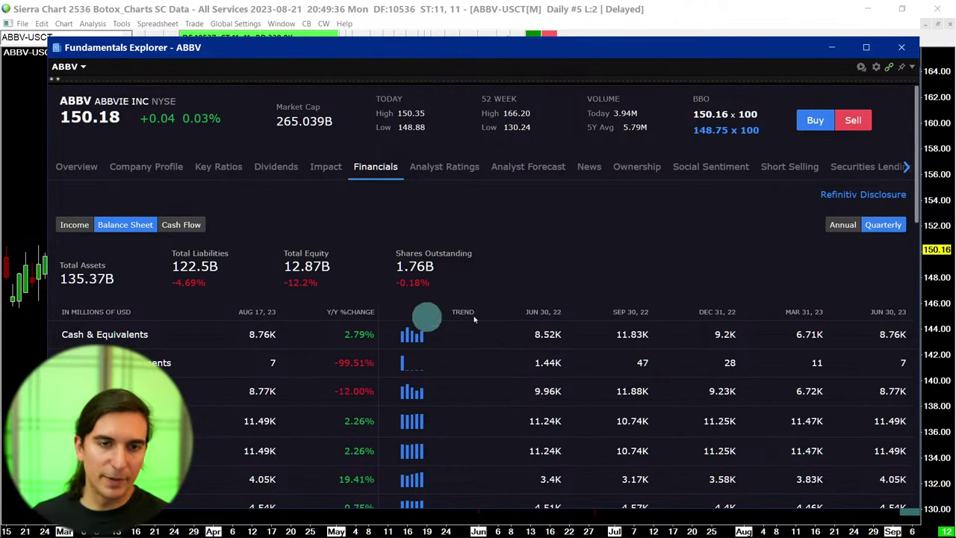
click(829, 52)
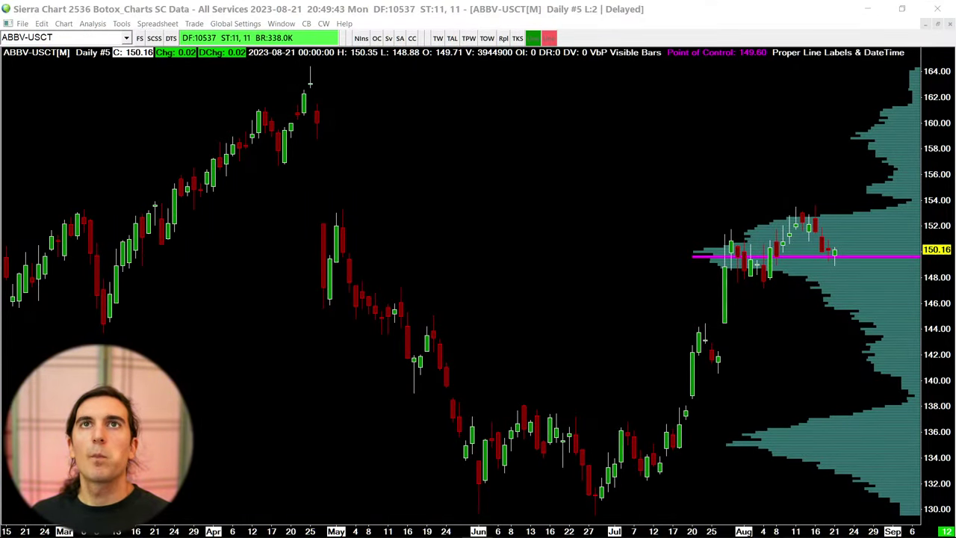
click(613, 349)
click(287, 22)
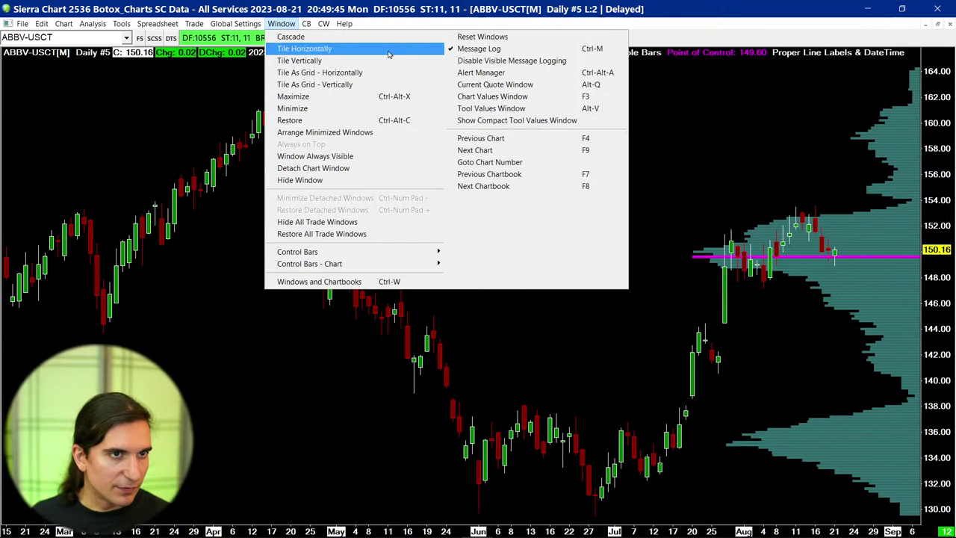
click(494, 59)
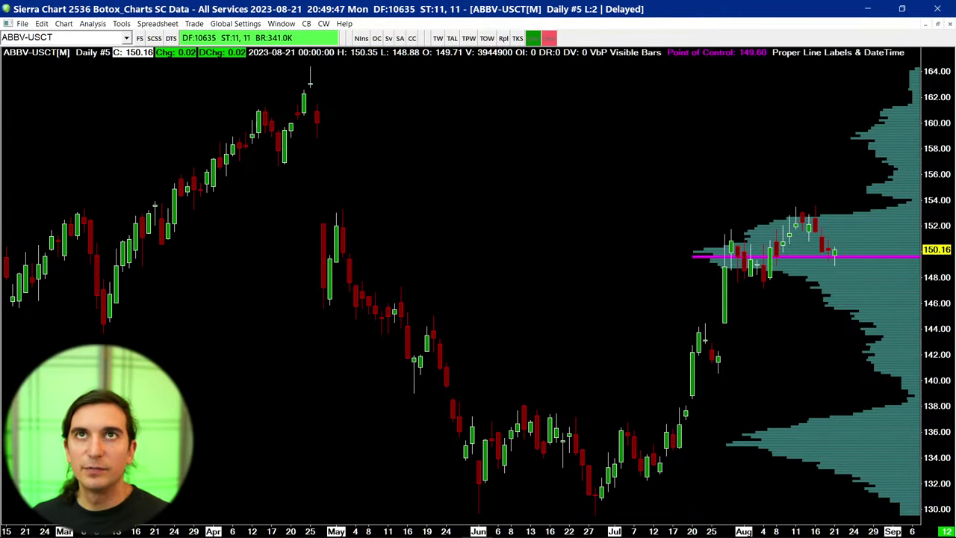
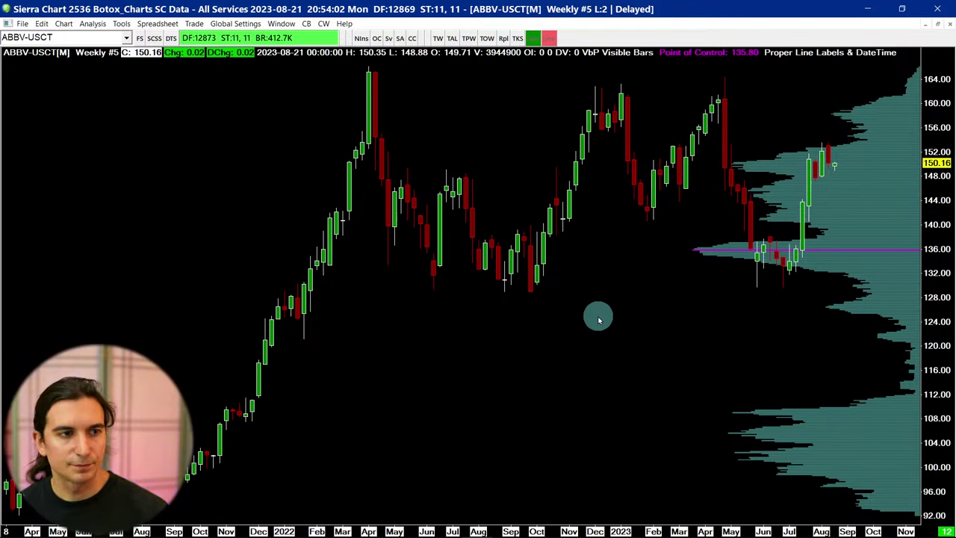
Draw a violet horizontal price line at about 157.01 on ABBV's weekly chart, starting at the April 2023 bars.
scroll(599, 318, up, 1)
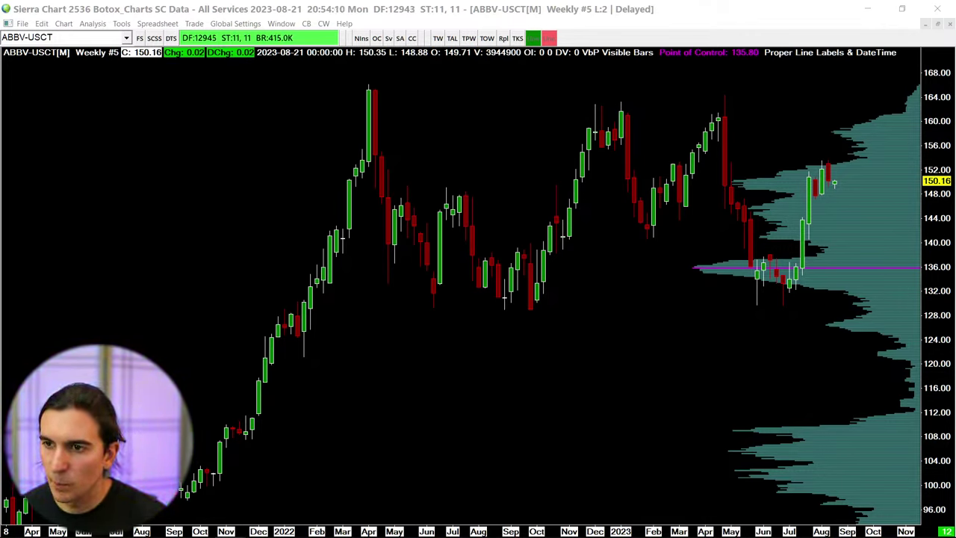
key(alt+Tab)
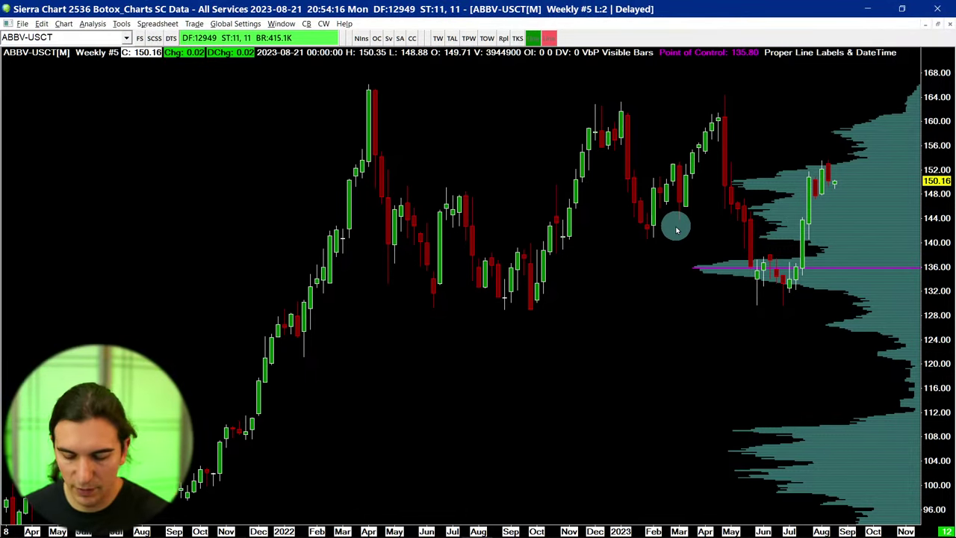
key(ctrl+h)
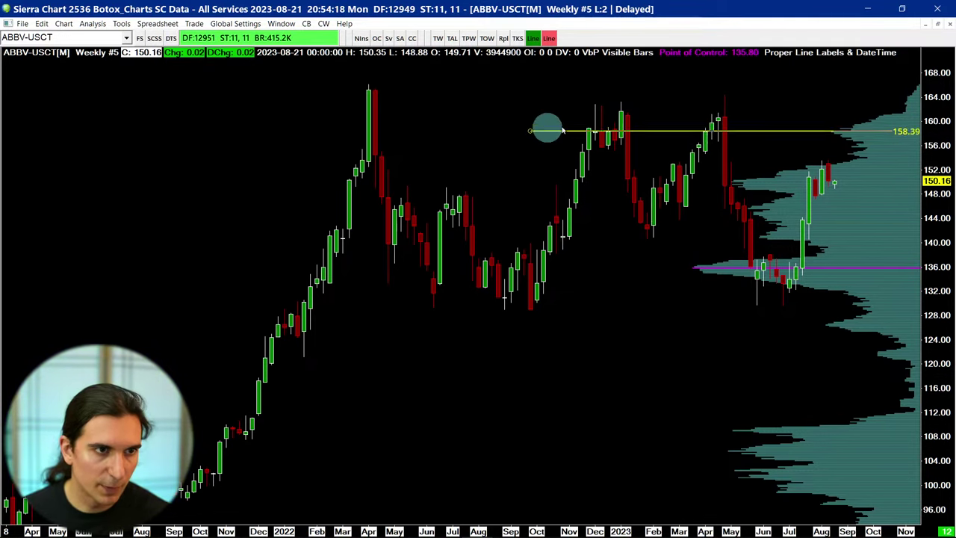
click(712, 139)
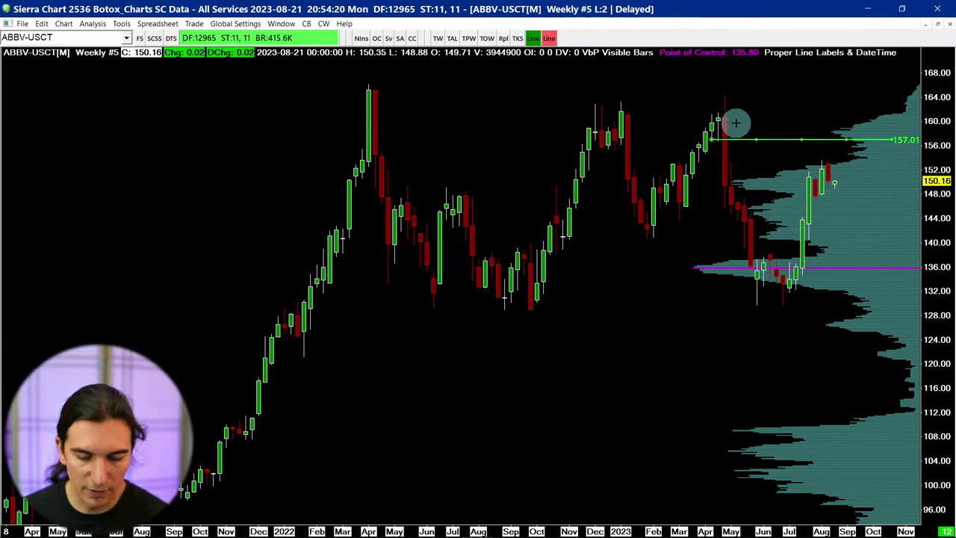
key(2)
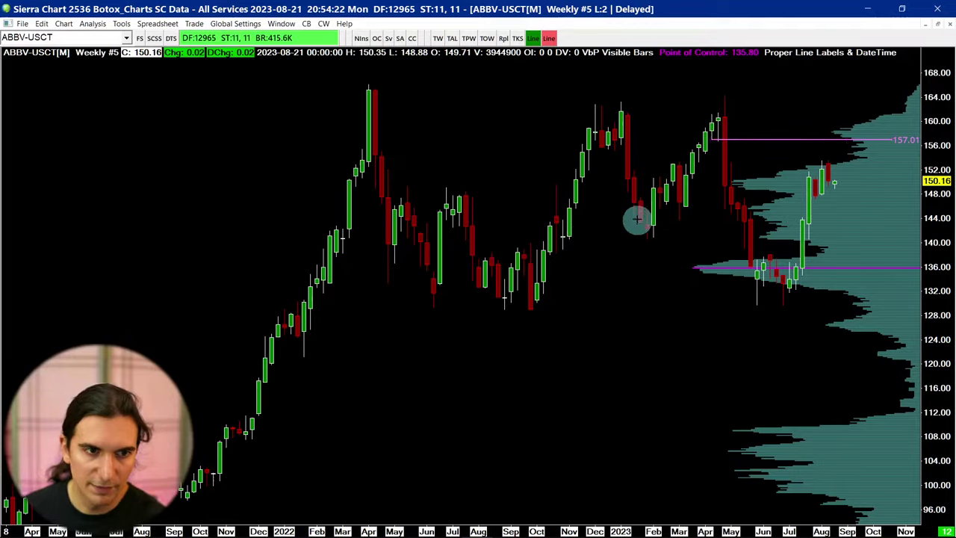
Draw a cyan horizontal price line at about 166.07 from the spring 2022 peak on ABBV's weekly chart.
key(Down)
key(Down)
key(Down)
key(Down)
key(Down)
key(Down)
key(Down)
key(Down)
key(Down)
key(Down)
scroll(623, 269, up, 4)
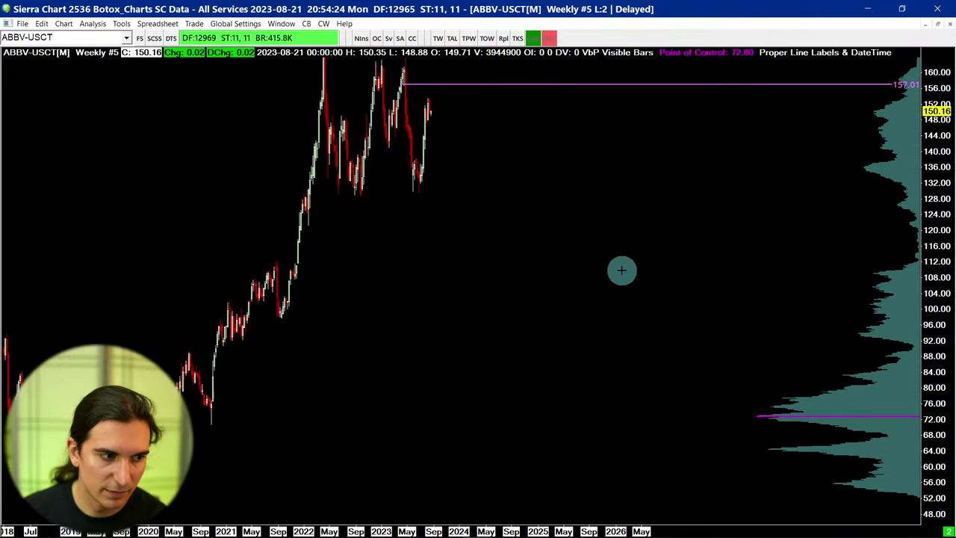
scroll(622, 270, up, 2)
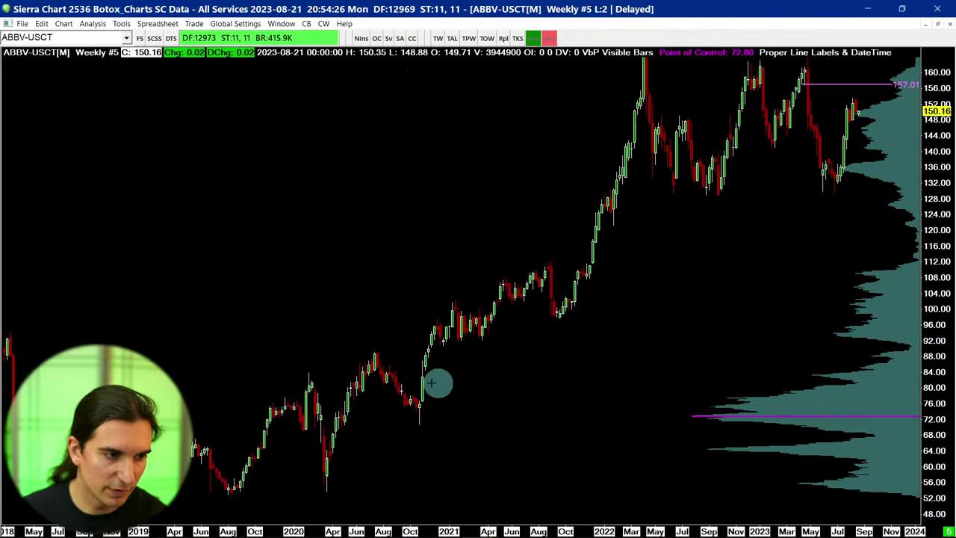
scroll(705, 262, up, 2)
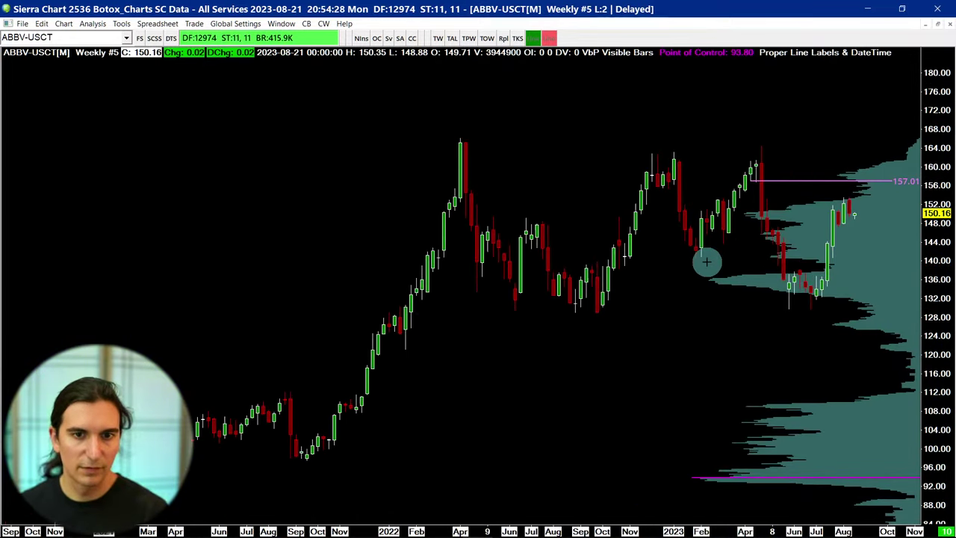
scroll(707, 261, down, 1)
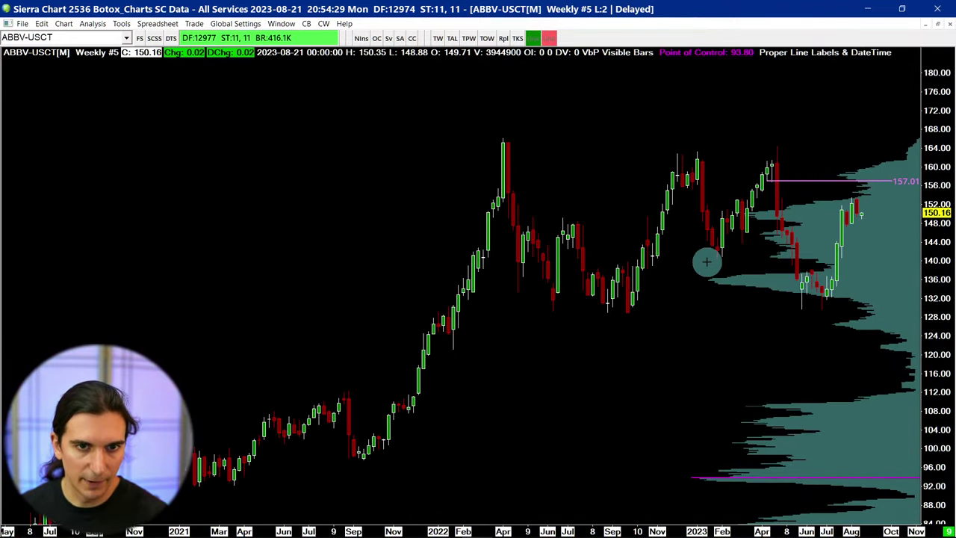
click(661, 222)
drag(662, 222, 503, 136)
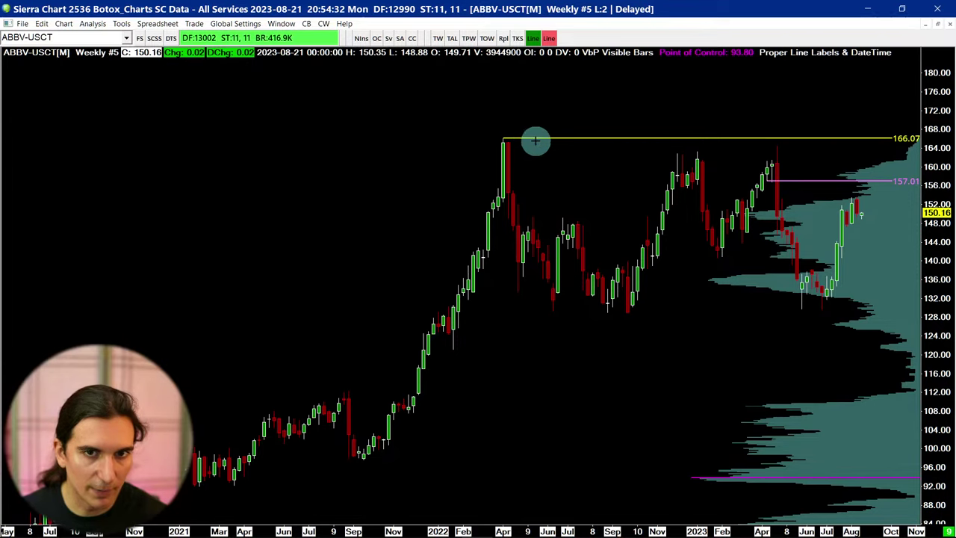
key(2)
key(1)
key(2)
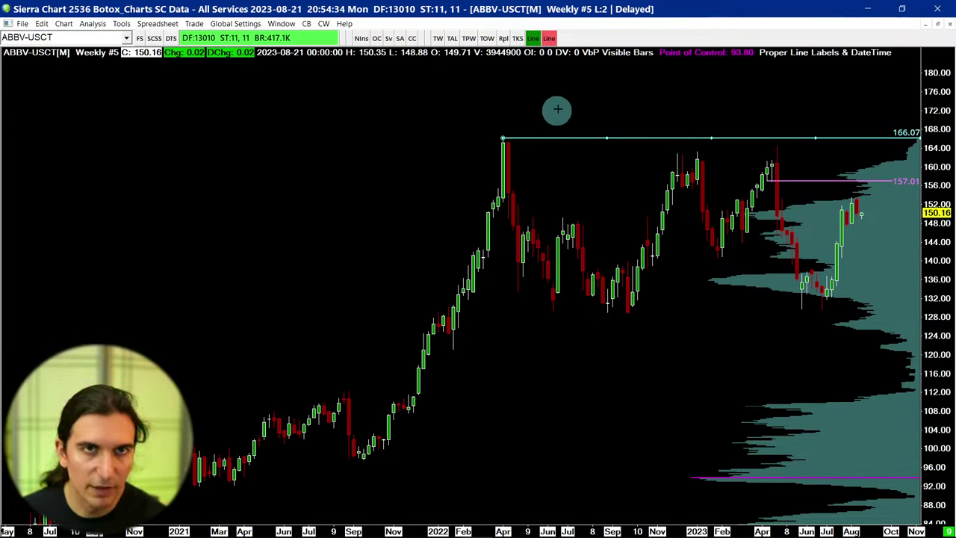
Label the cyan line at the 2022 peak "ATH".
click(690, 277)
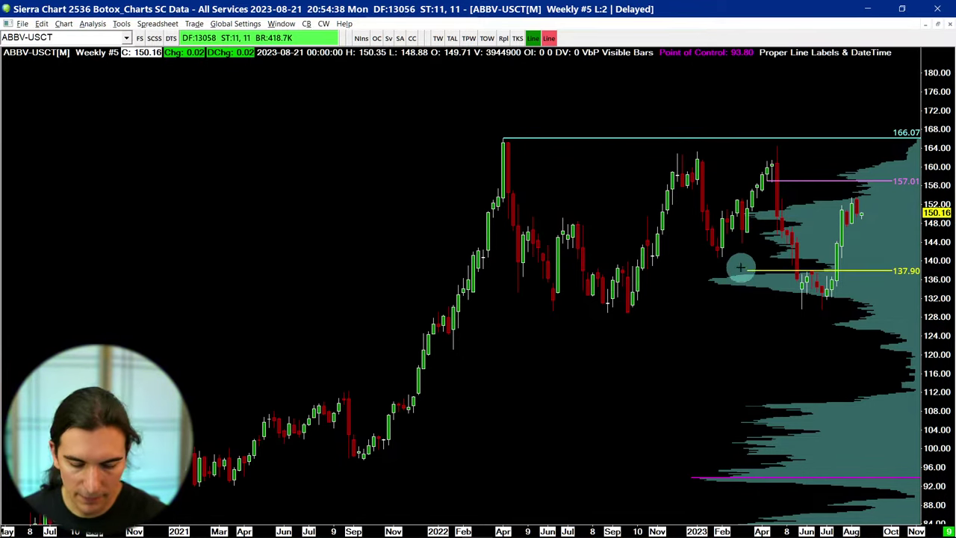
key(Escape)
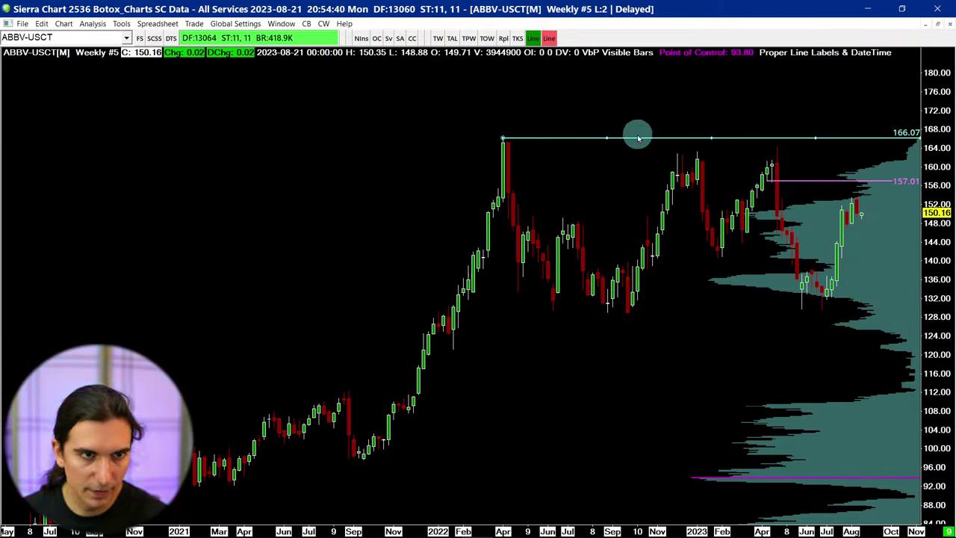
right_click(638, 138)
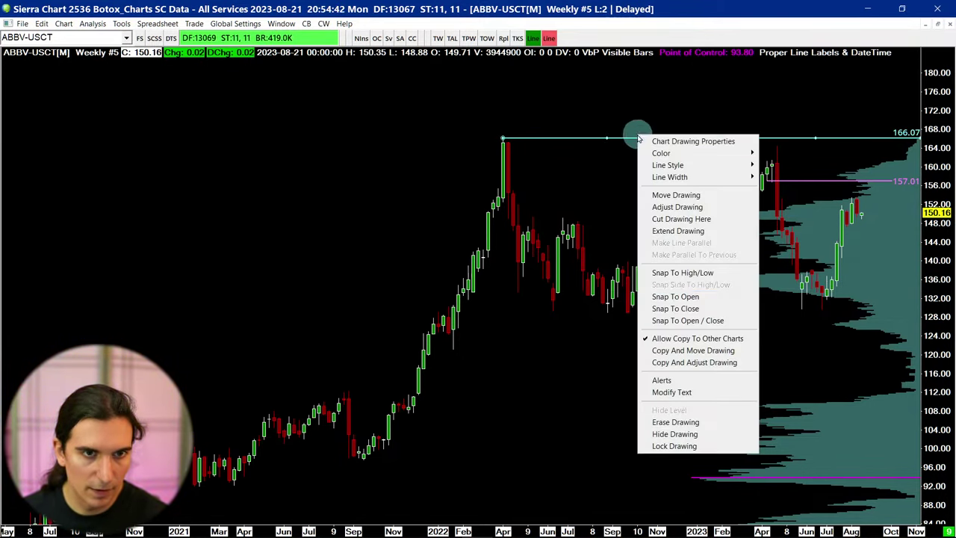
click(685, 392)
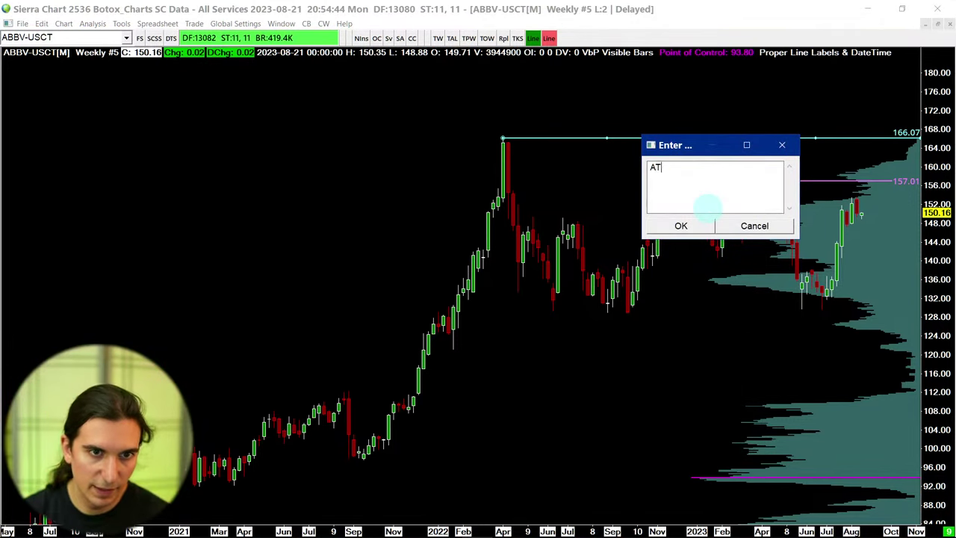
text(ATH)
key(Return)
click(680, 226)
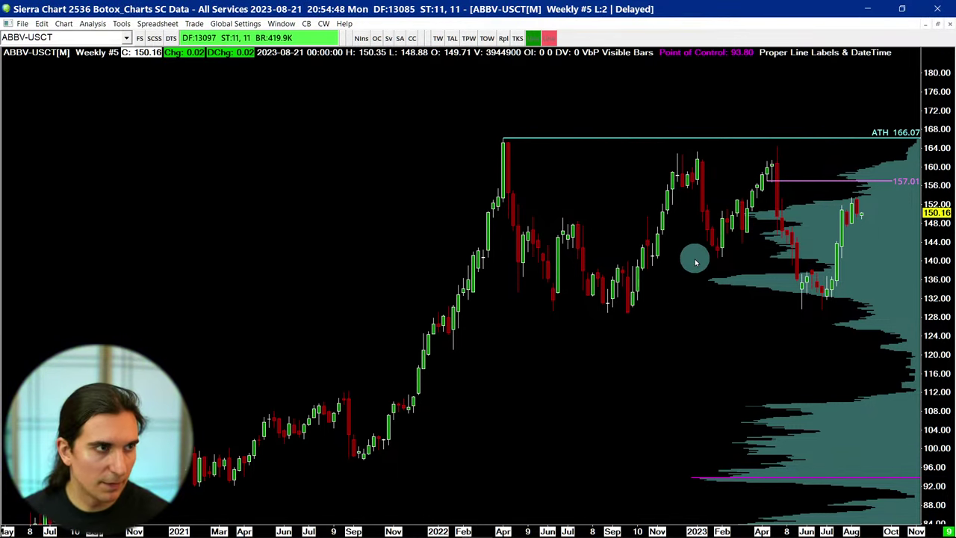
Compare the studies applied to ABBV's weekly chart with those on the CLV23 daily chart in the CL_Charts chartbook.
key(F6)
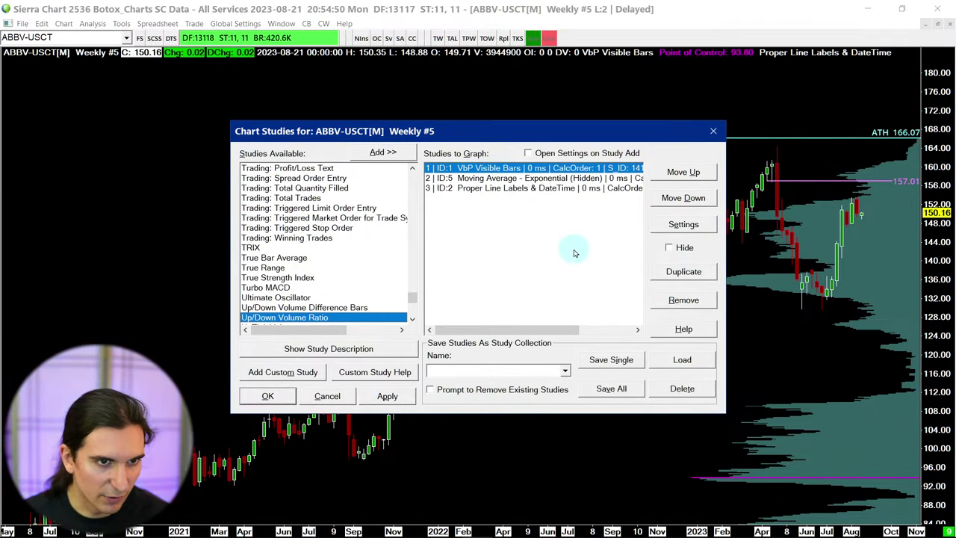
key(Escape)
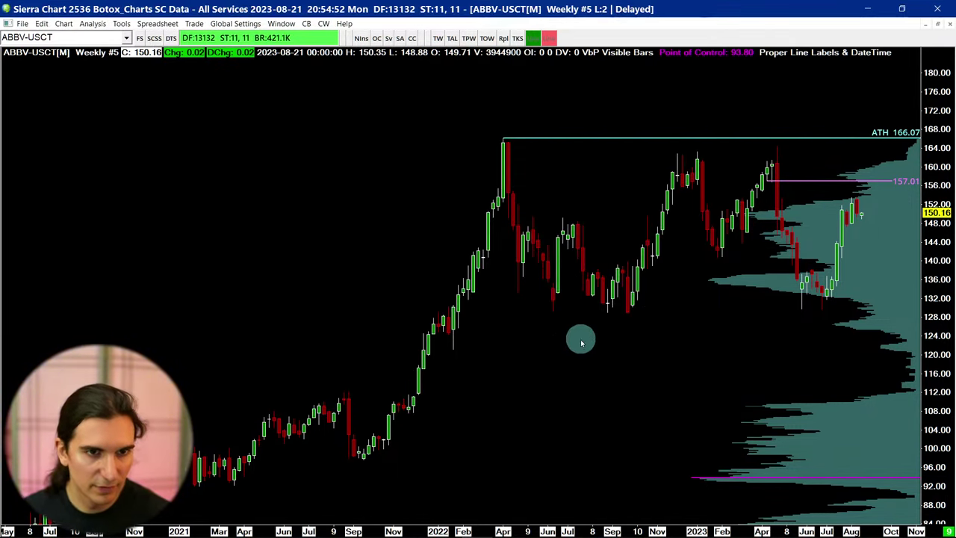
key(ctrl+F5)
key(ctrl+Tab)
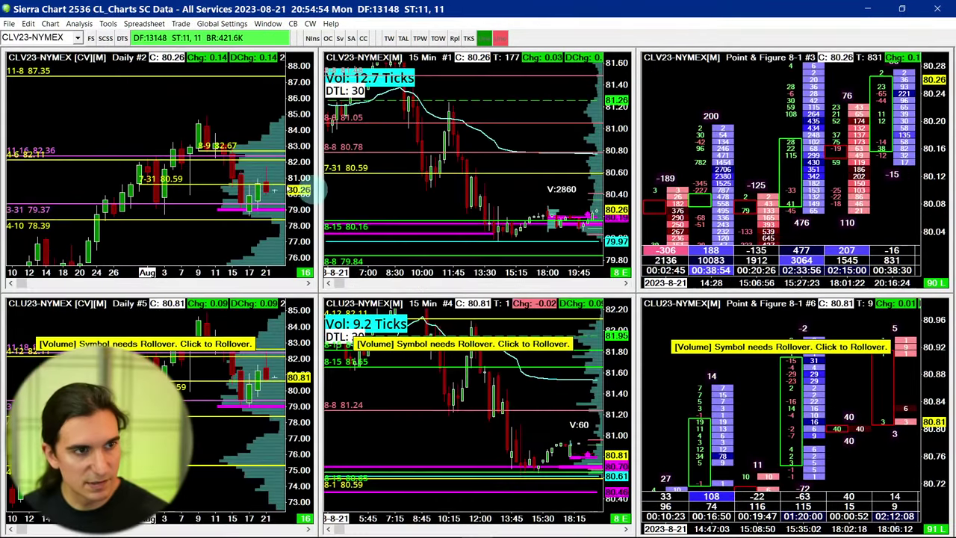
key(F6)
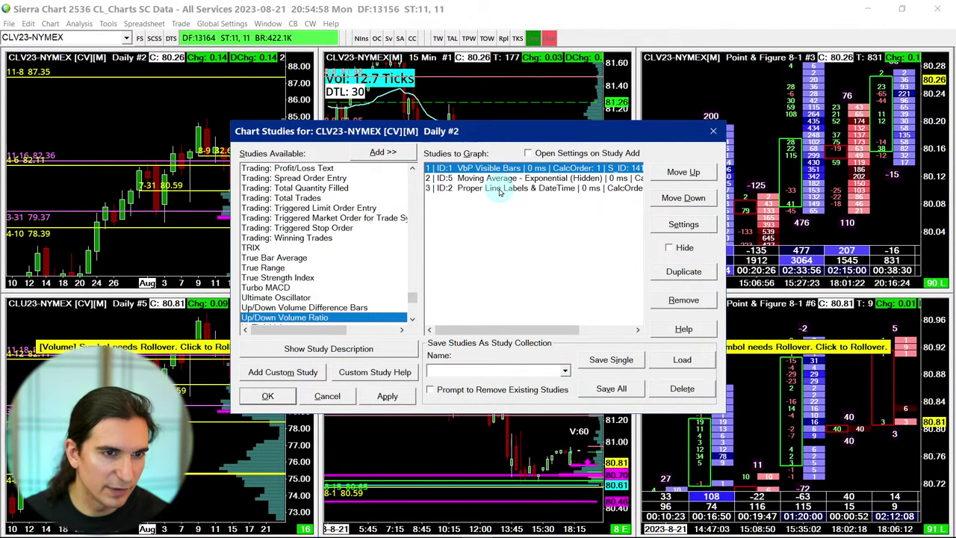
key(Escape)
Return to Botox_Charts and check the Proper Line Labels & DateTime study settings on ABBV's weekly chart.
key(ctrl+Tab)
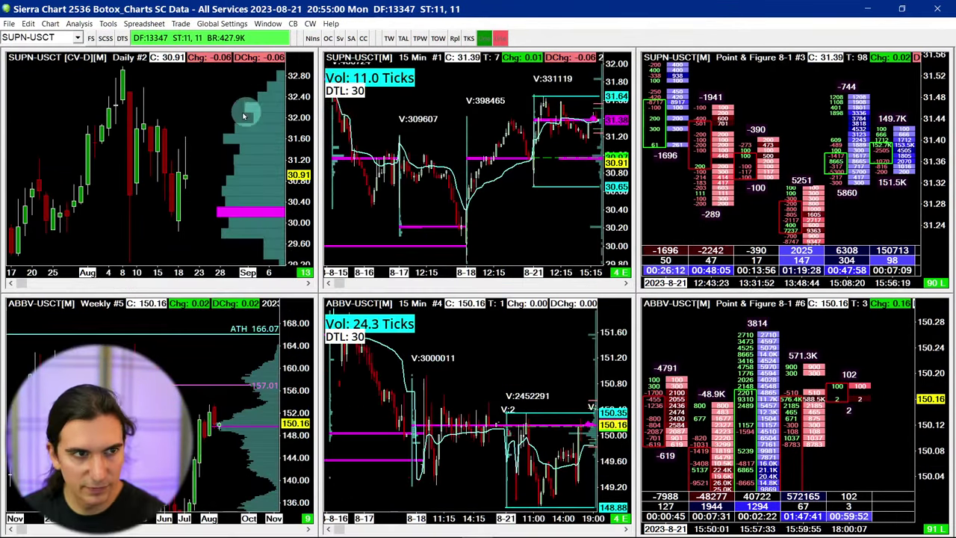
click(193, 352)
key(F6)
double_click(493, 189)
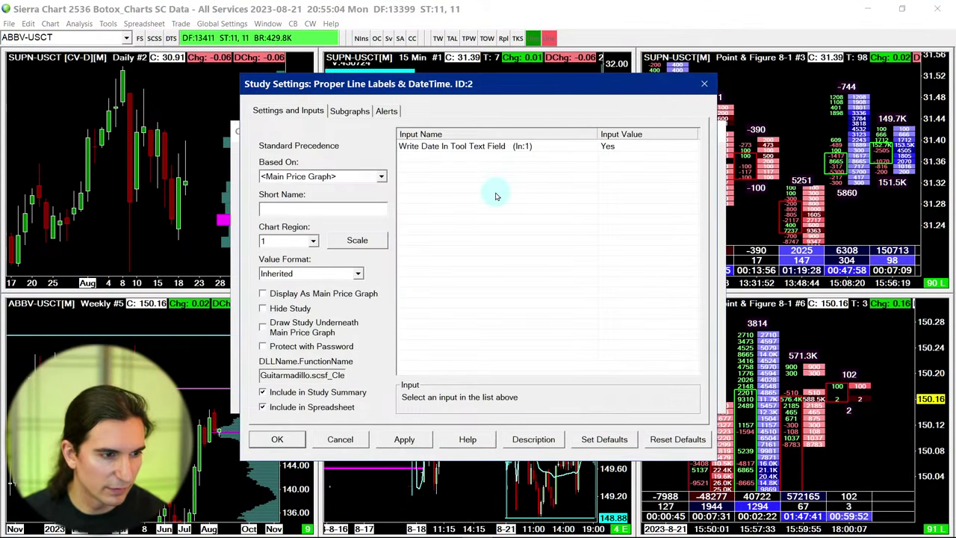
key(Escape)
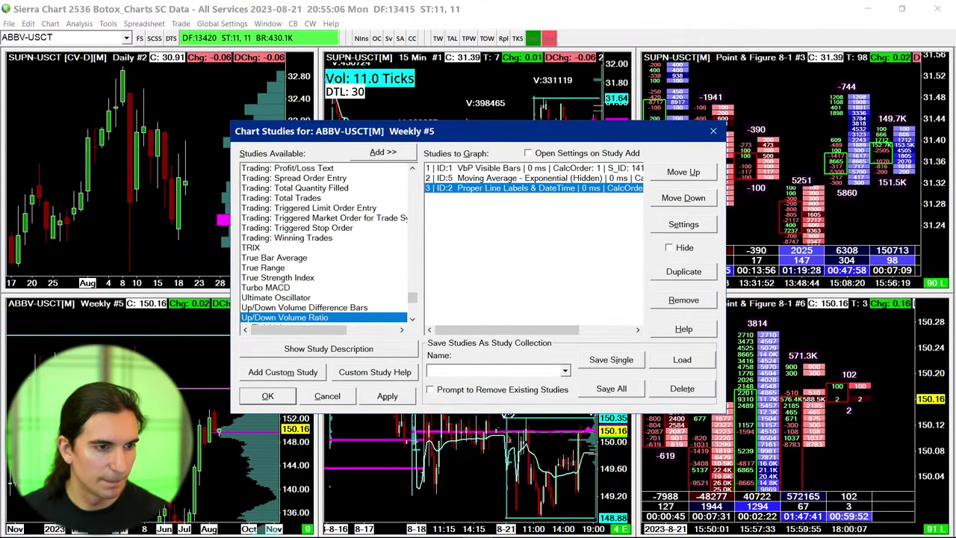
click(230, 526)
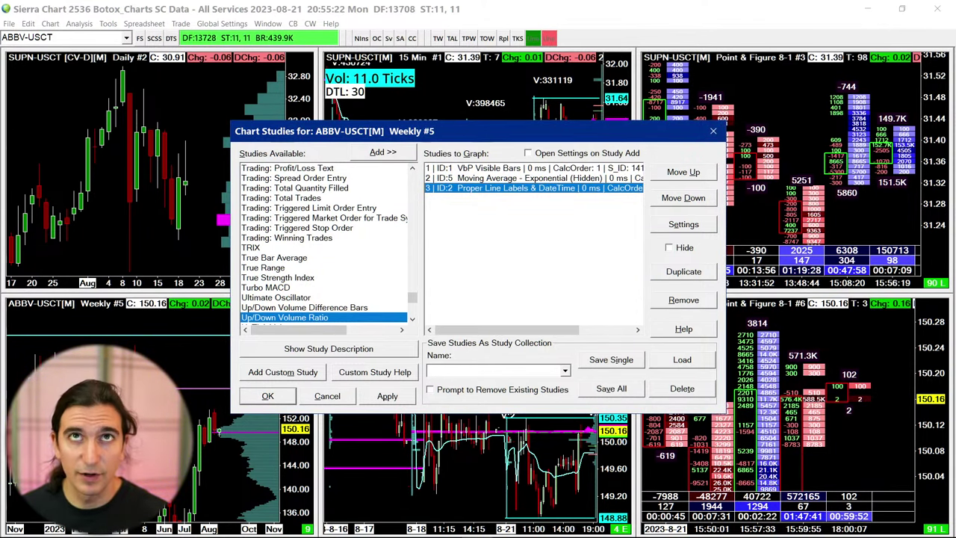
click(713, 135)
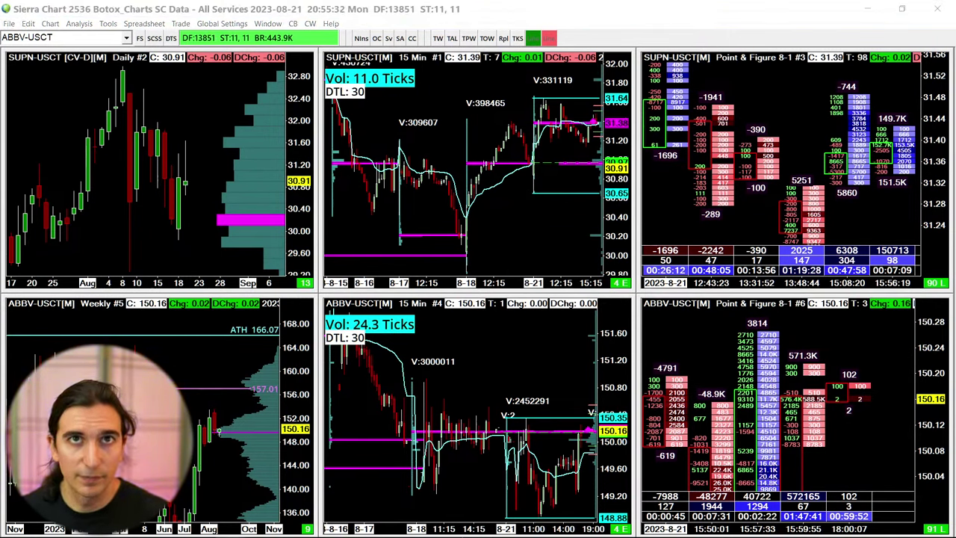
click(844, 206)
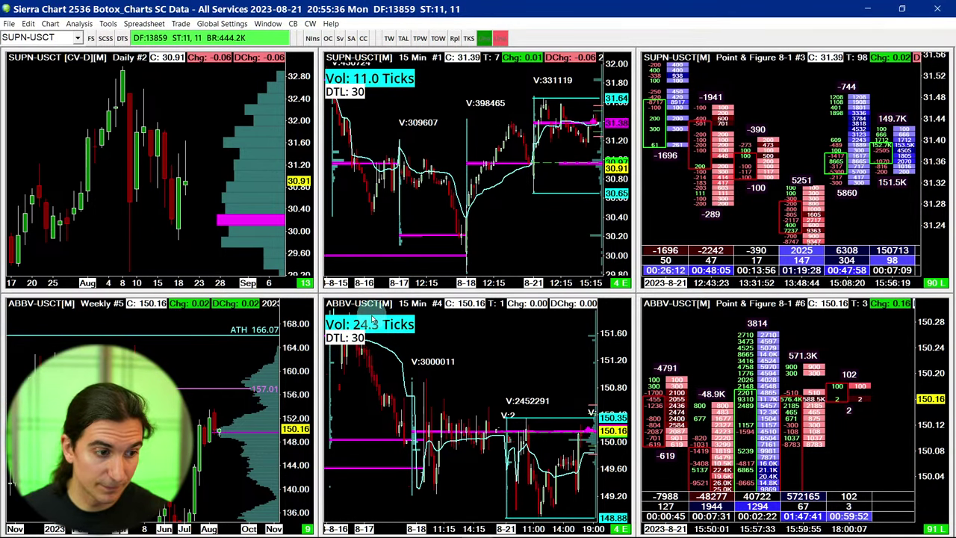
click(199, 459)
click(222, 181)
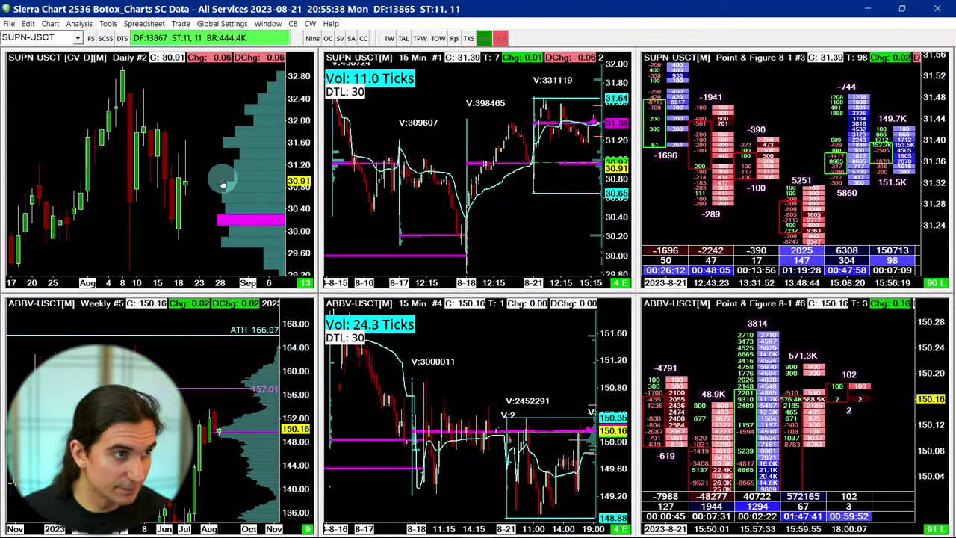
click(217, 377)
key(F6)
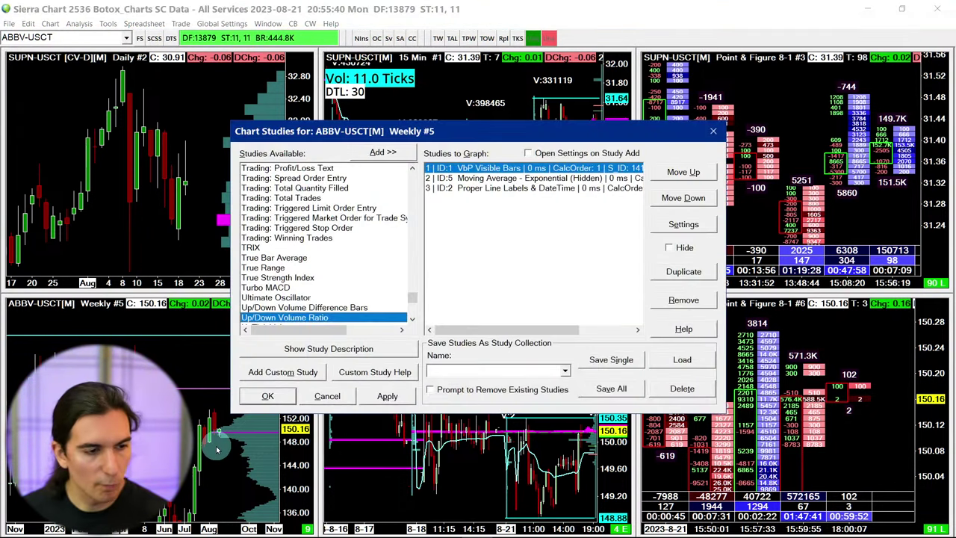
key(Escape)
Maximize ABBV's weekly chart and draw magenta horizontal price lines at about 137.19 and 134.66 from the May–June 2023 lows.
double_click(207, 448)
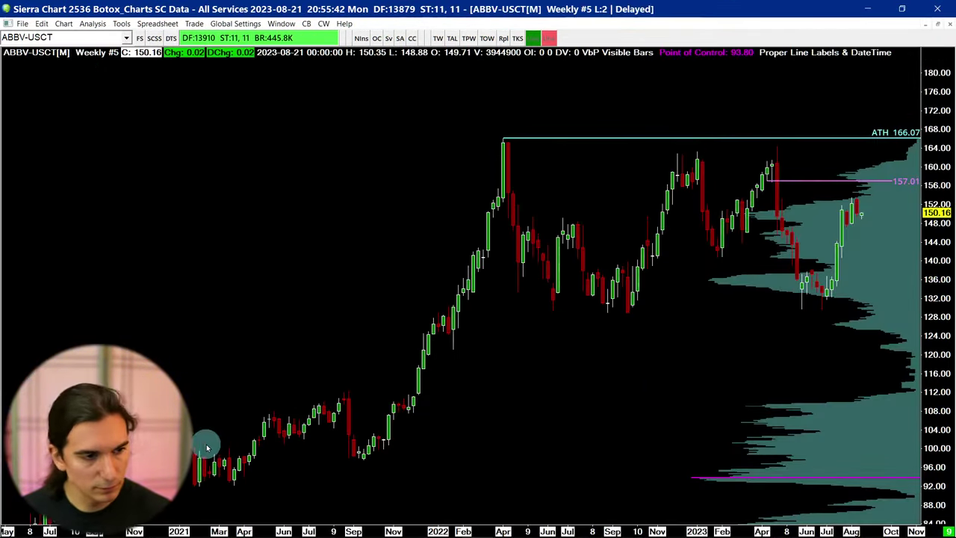
scroll(670, 336, up, 1)
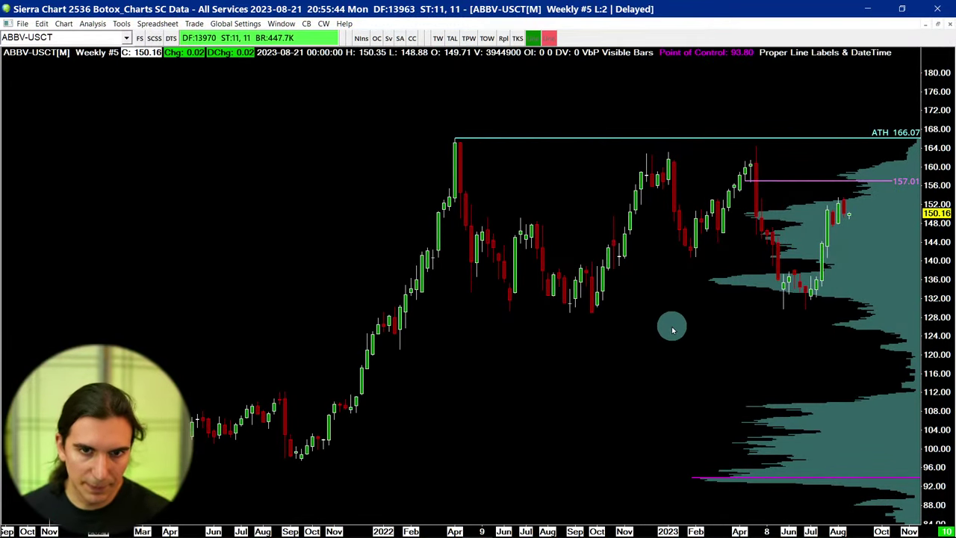
scroll(729, 277, up, 3)
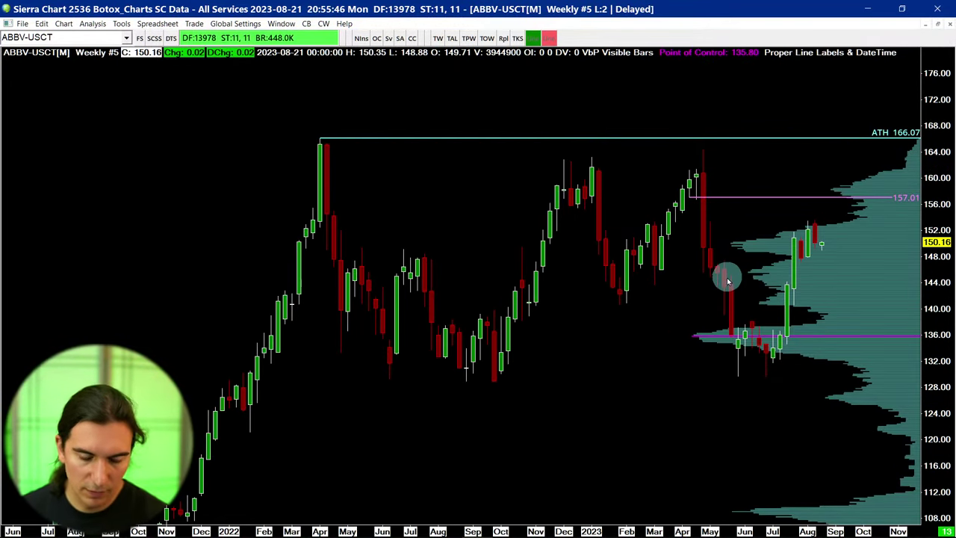
click(696, 331)
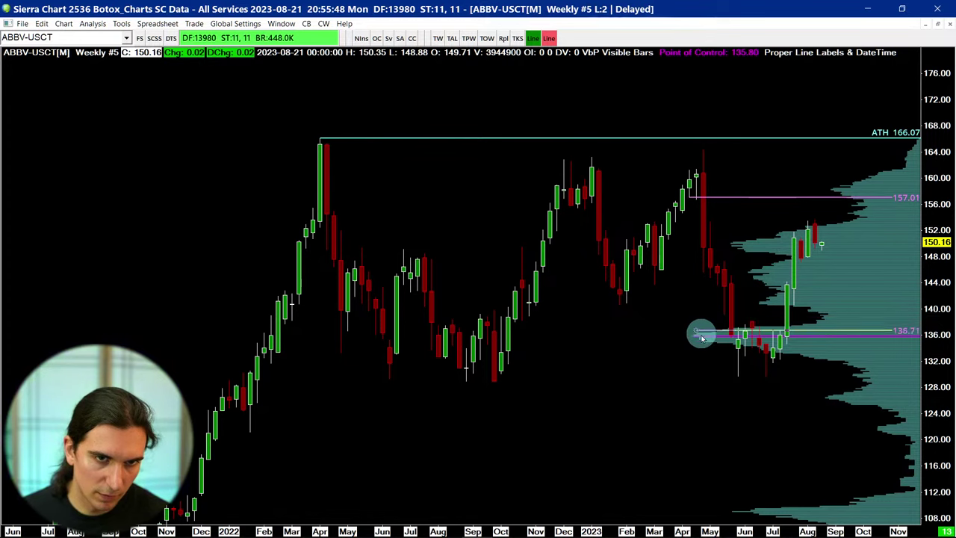
drag(702, 339, 783, 342)
click(768, 344)
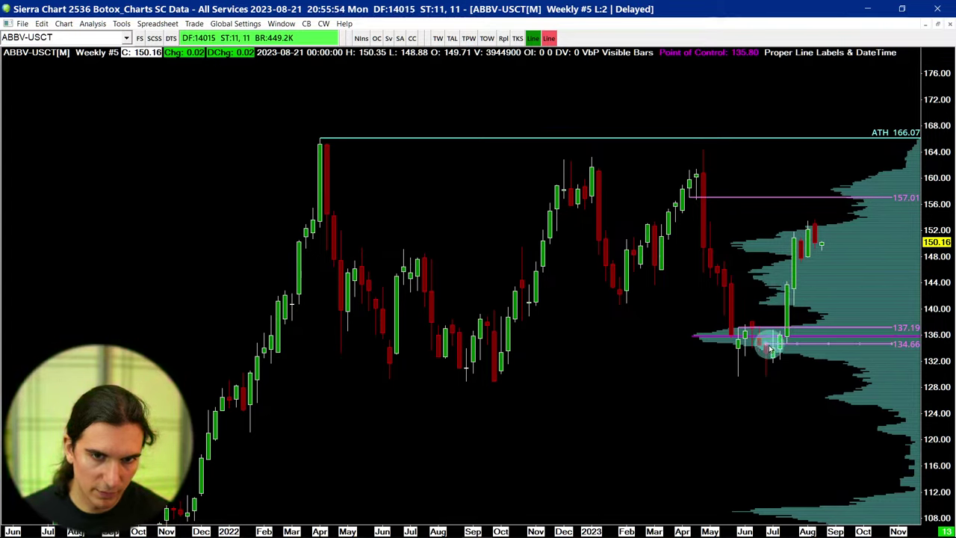
Draw a magenta horizontal price line at about 124.89 from the January 2022 candles on ABBV's weekly chart.
click(817, 321)
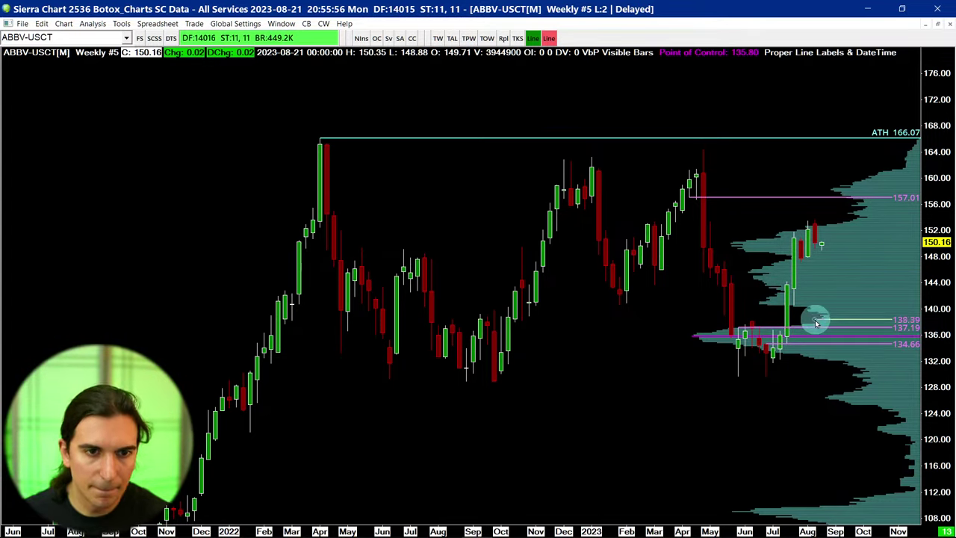
drag(816, 321, 487, 348)
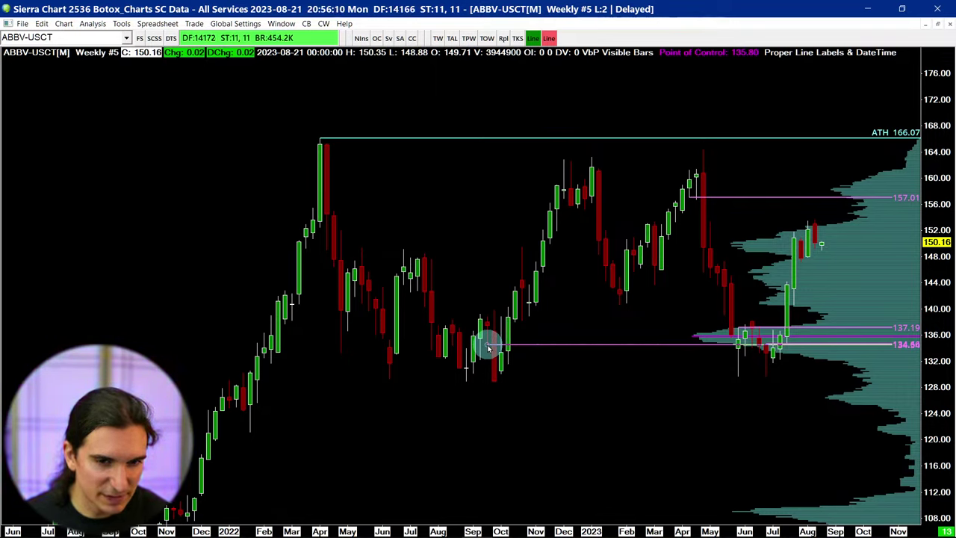
drag(487, 348, 238, 411)
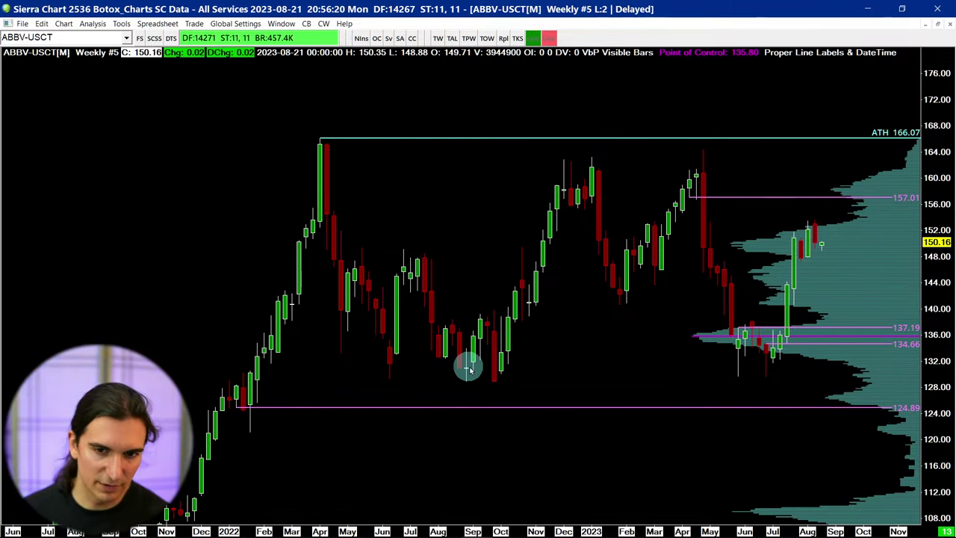
Examine ABBV's weekly price history back to 2019 and the volume profile below the January 2022 line.
key(Down)
key(Down)
scroll(494, 341, up, 2)
scroll(494, 341, up, 2)
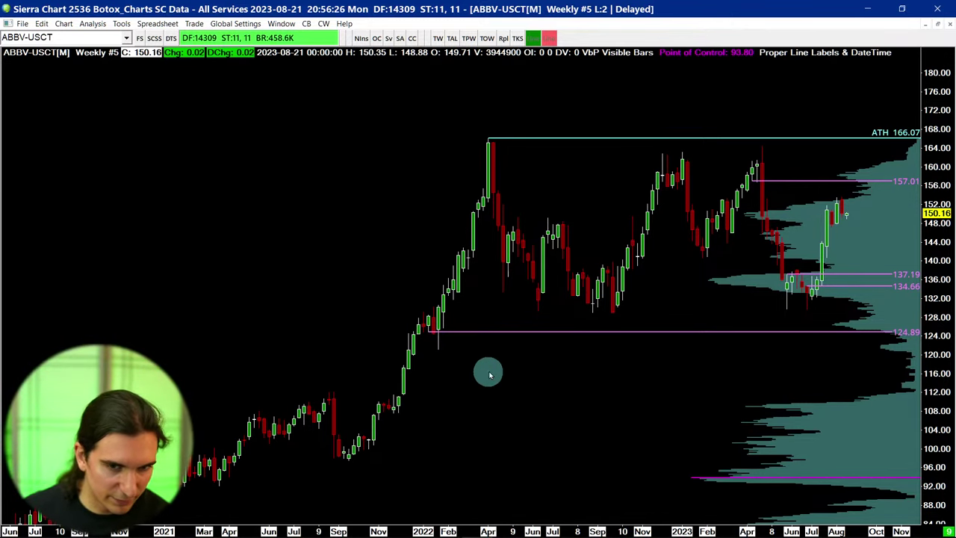
scroll(348, 371, up, 6)
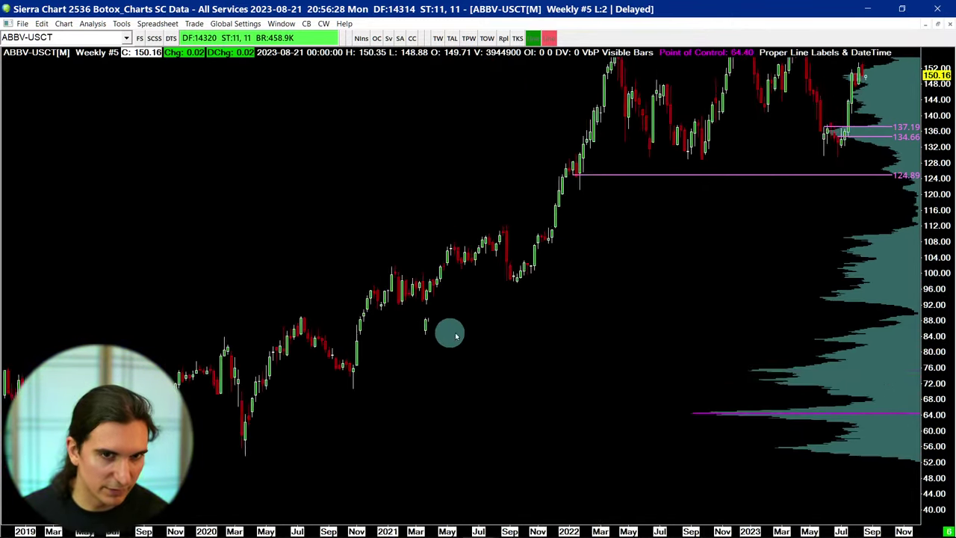
scroll(460, 331, down, 2)
scroll(463, 330, up, 3)
scroll(463, 330, down, 1)
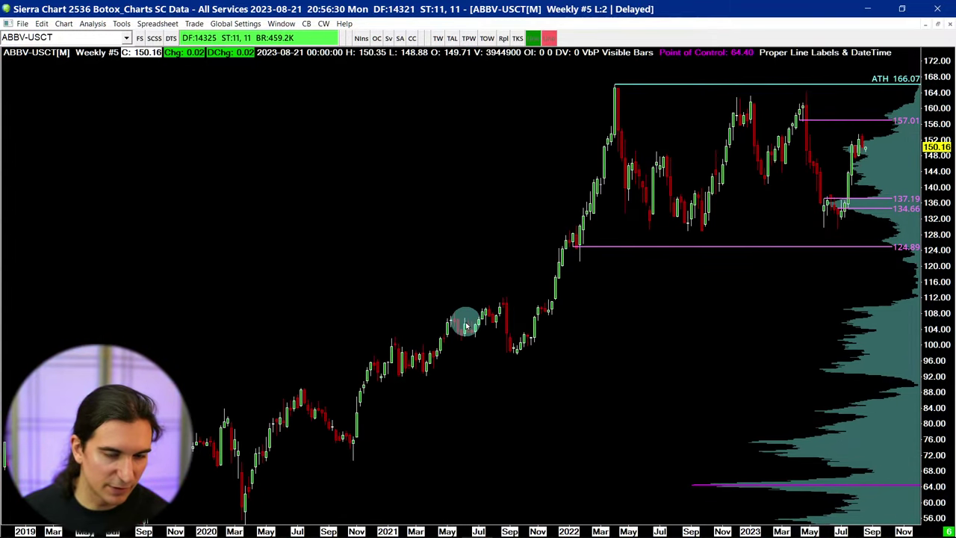
scroll(464, 325, down, 6)
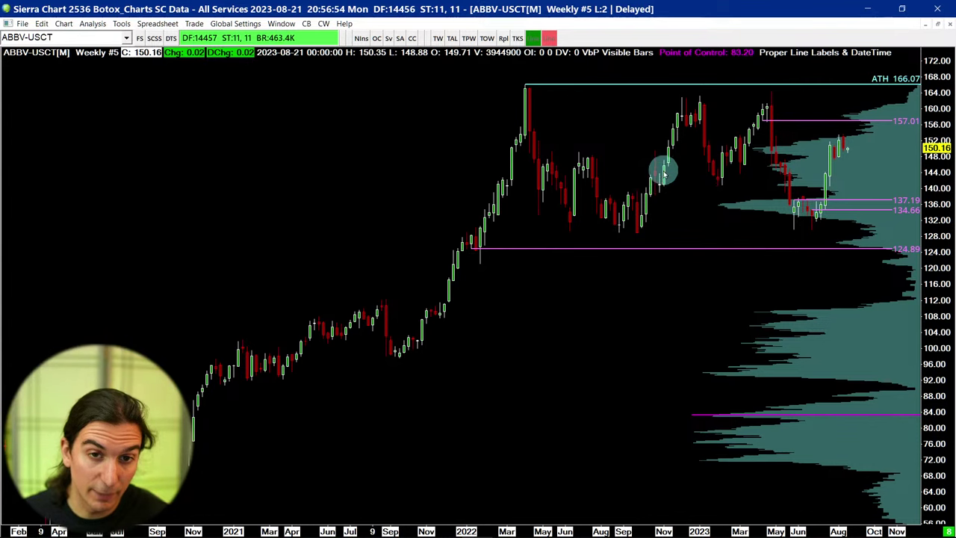
Examine ABBV's weekly candles and volume profile since 2022 against the marked price levels.
key(Up)
key(Up)
key(Up)
key(Up)
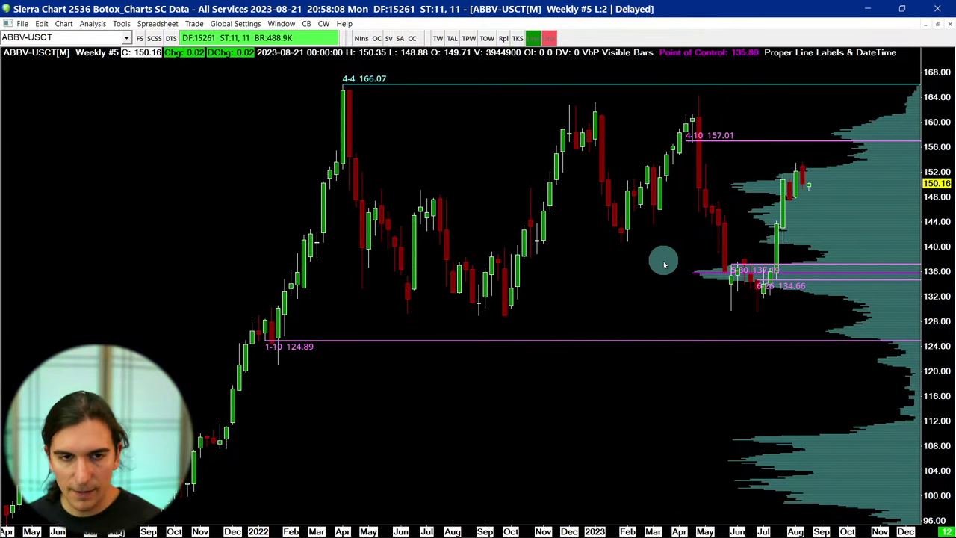
scroll(671, 231, up, 1)
scroll(686, 226, down, 3)
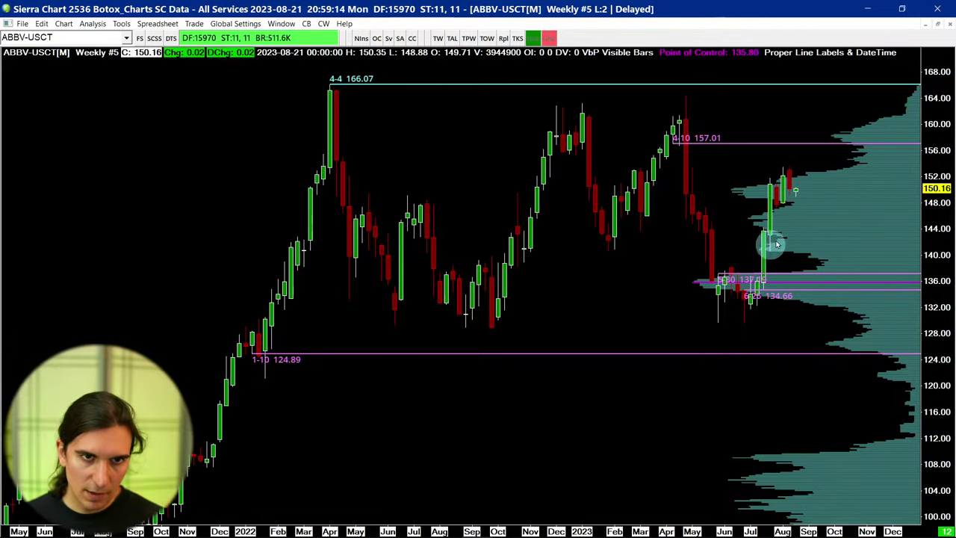
right_click(799, 230)
click(724, 196)
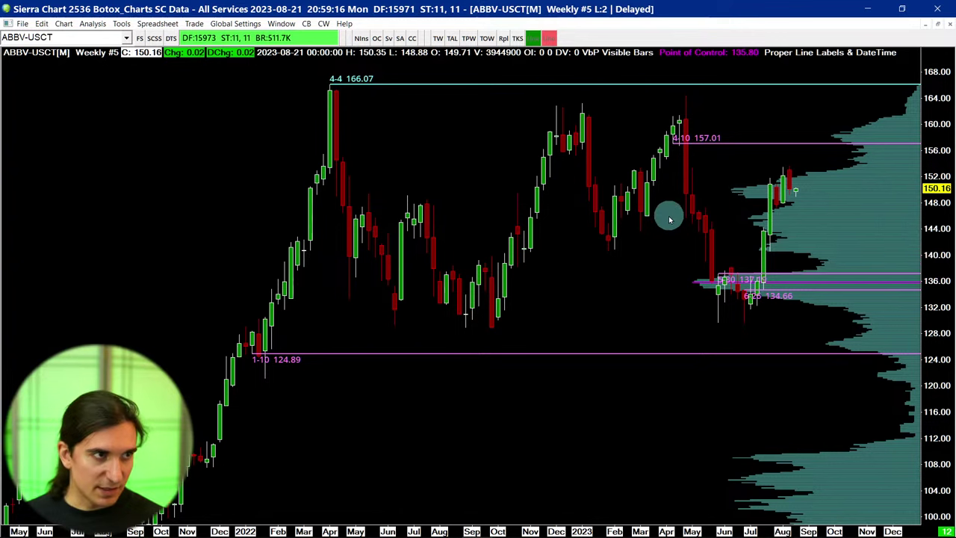
Switch the ABBV chart to daily bars and draw extending horizontal levels at about 142.84, 148.55, 151.72 and 151.38.
text(1d)
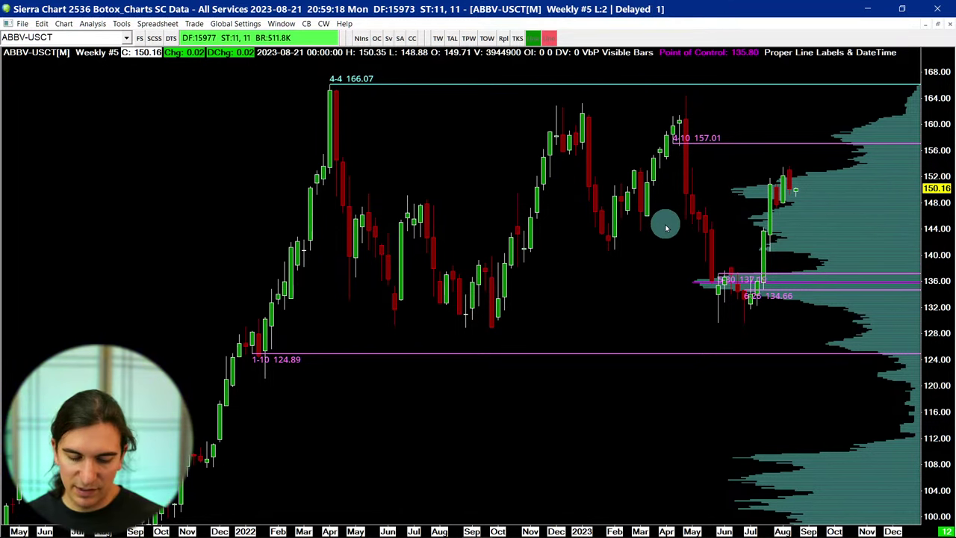
key(Return)
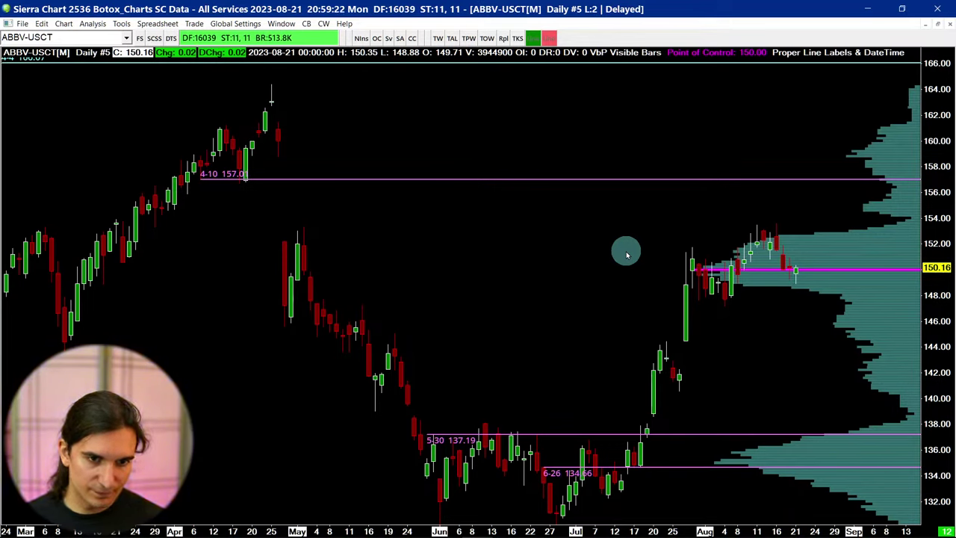
key(ctrl+h)
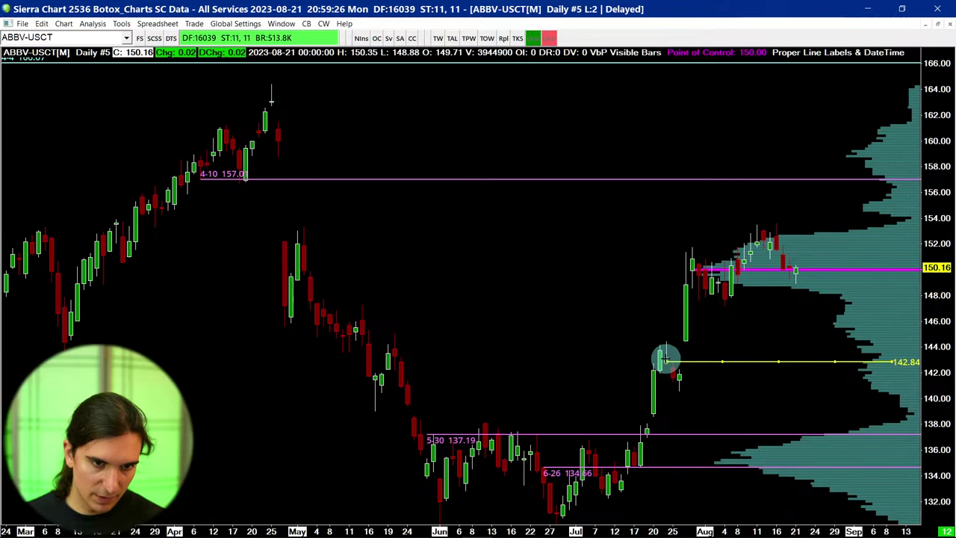
drag(661, 363, 762, 249)
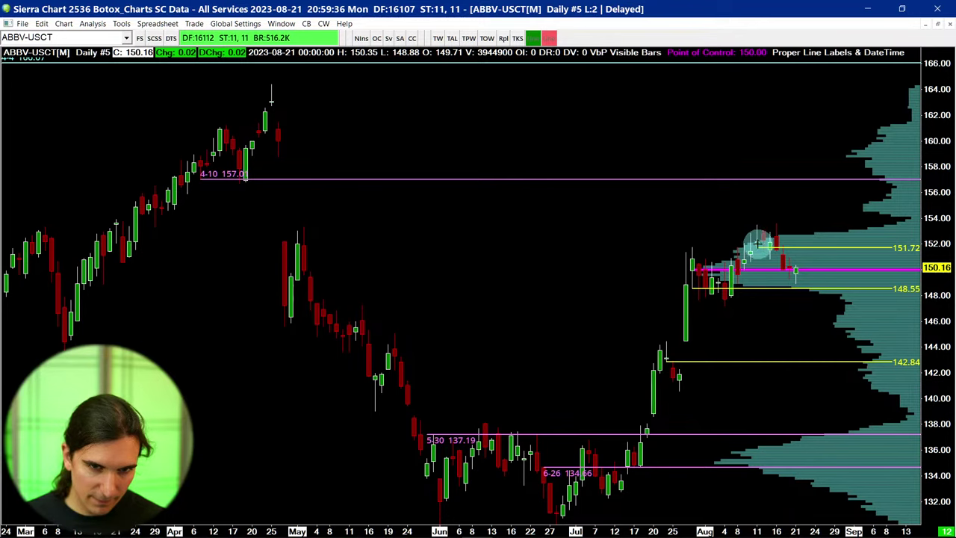
mouse_move(759, 245)
mouse_down()
mouse_move(758, 207)
mouse_move(780, 180)
mouse_move(770, 260)
mouse_move(777, 251)
mouse_up()
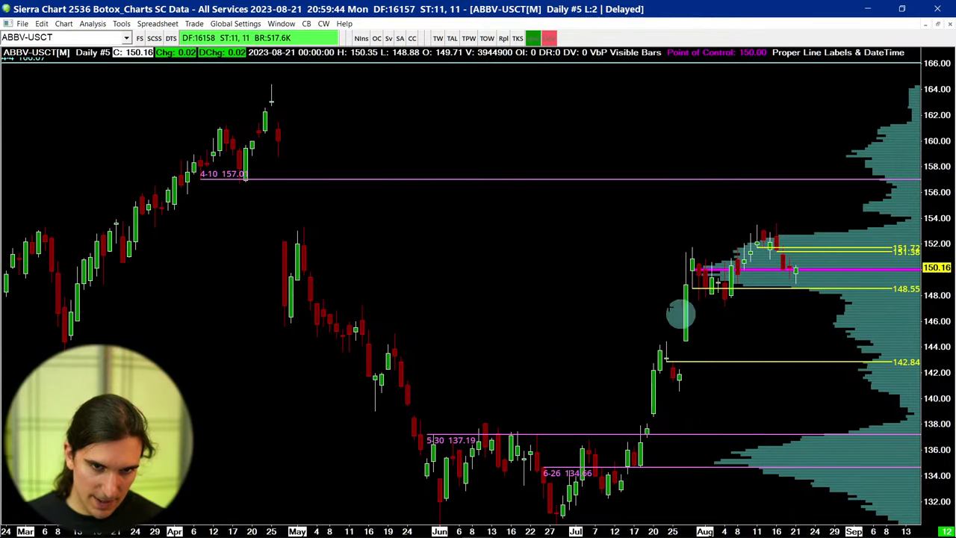
Draw extending horizontal levels at about 159.17 and 162.69 from the April 2023 candles on the daily ABBV chart.
scroll(717, 187, down, 5)
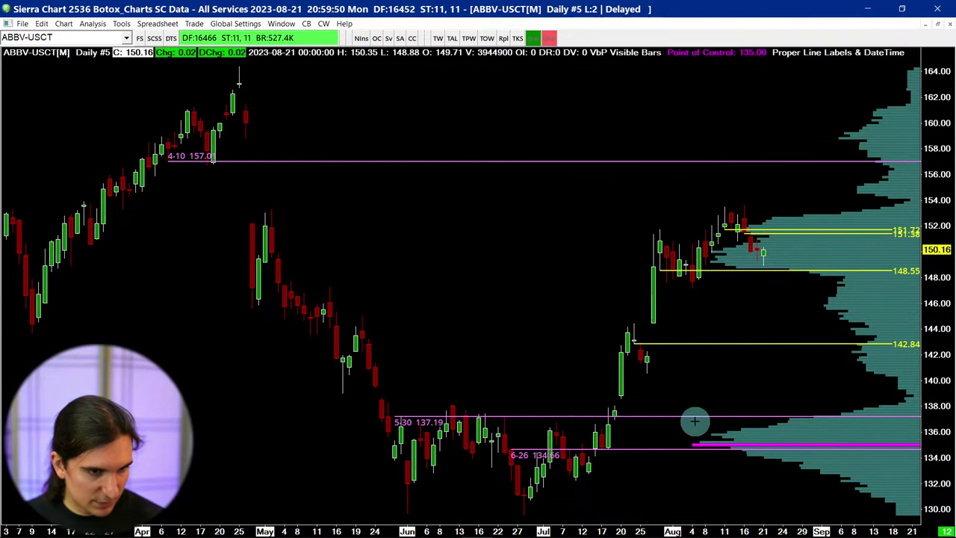
key(Down)
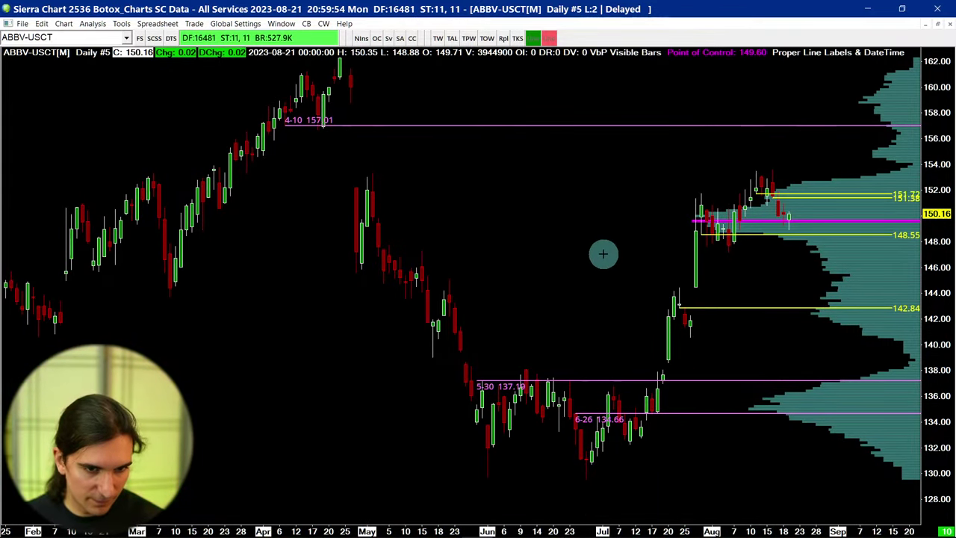
scroll(602, 261, down, 2)
key(Up)
key(Up)
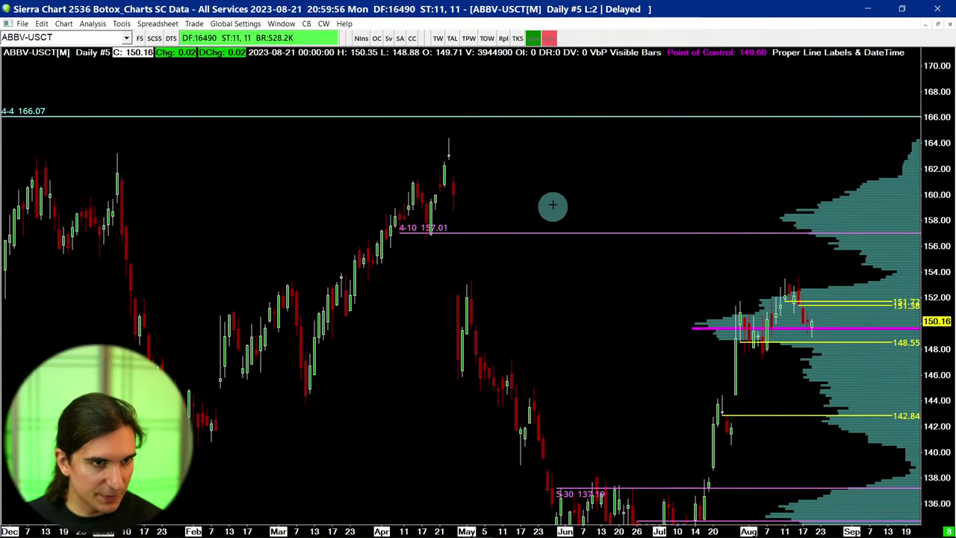
key(Down)
click(565, 186)
key(h)
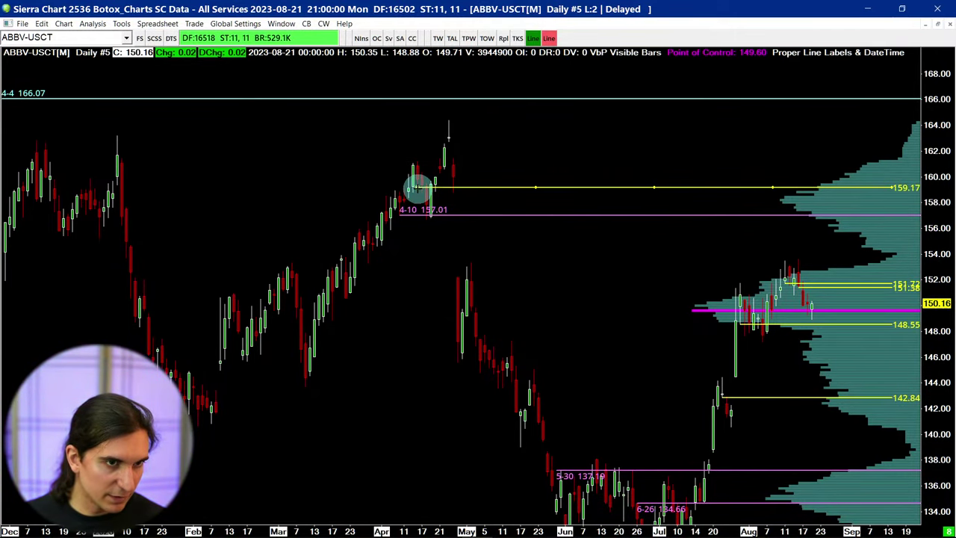
click(444, 143)
drag(443, 146, 448, 141)
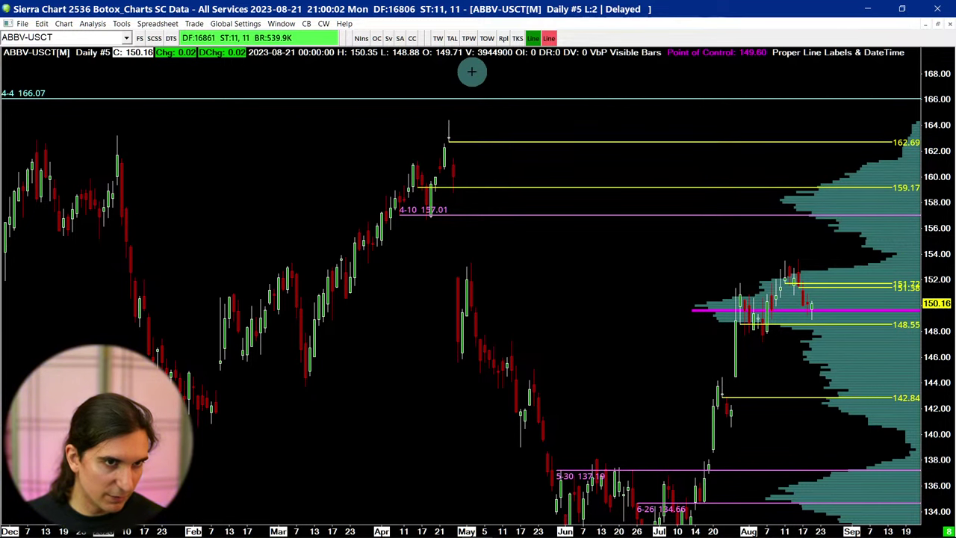
Draw an extending horizontal level at about 162.86 from the April 2022 peak and end line drawing.
key(Right)
scroll(429, 193, down, 8)
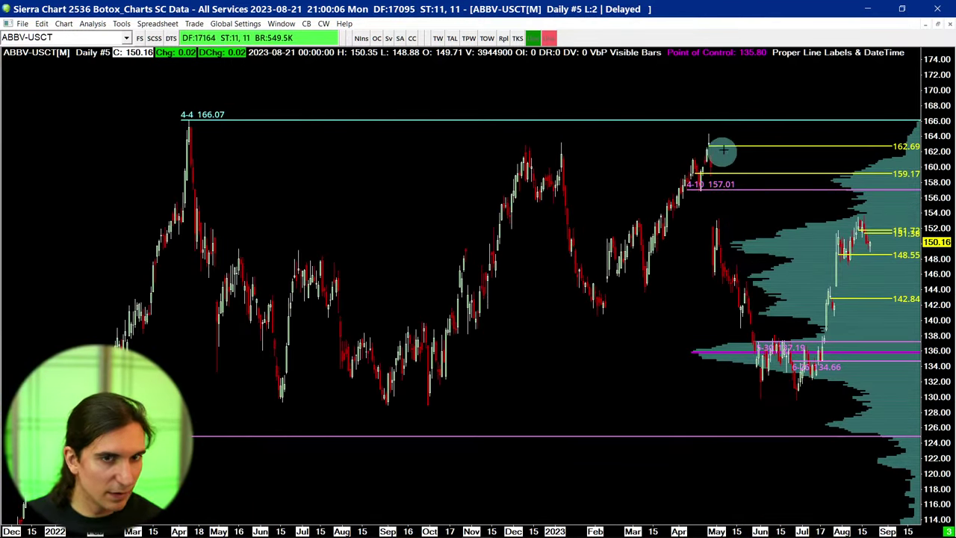
drag(711, 145, 189, 145)
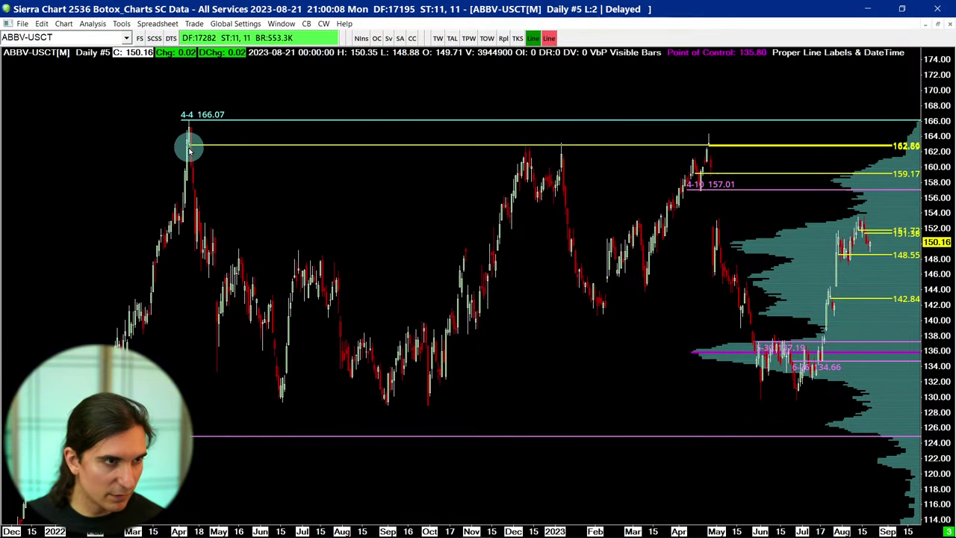
scroll(696, 160, up, 4)
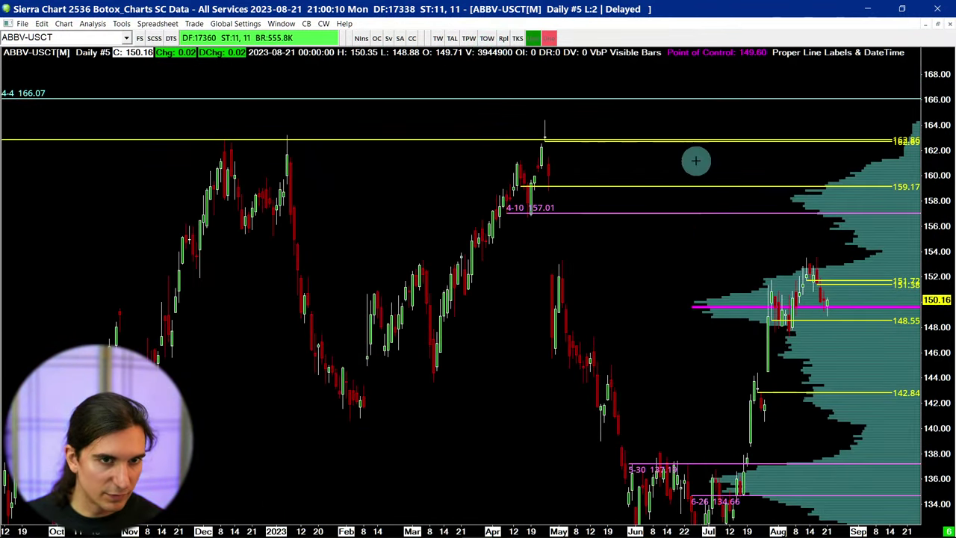
scroll(563, 155, up, 2)
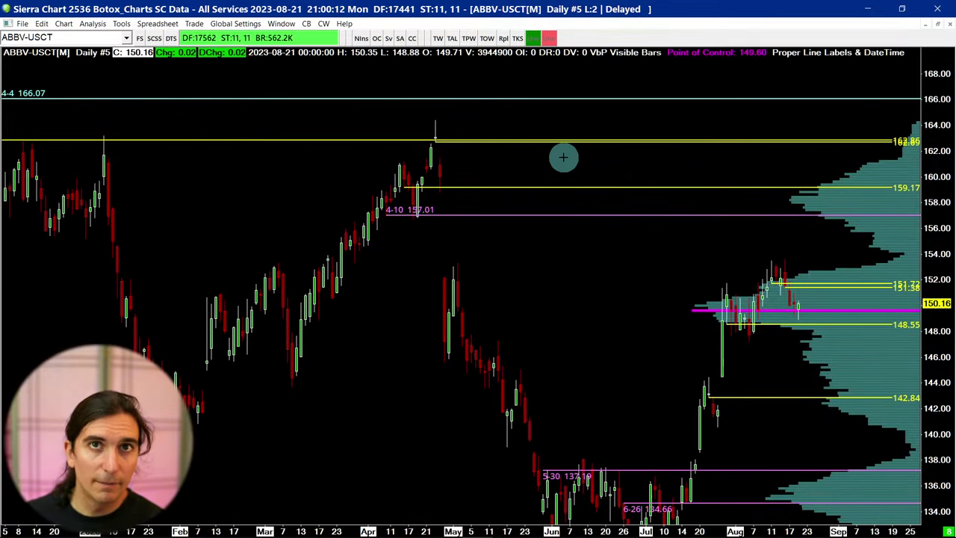
key(Escape)
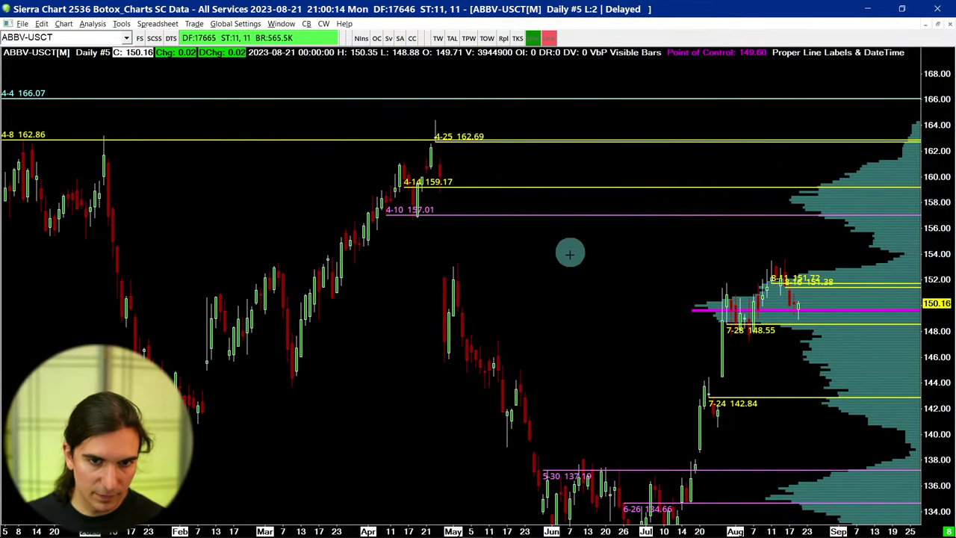
Enlarge the 15-minute ABBV chart, examine recent sessions against the new daily levels, and return to the tiled charts.
double_click(533, 260)
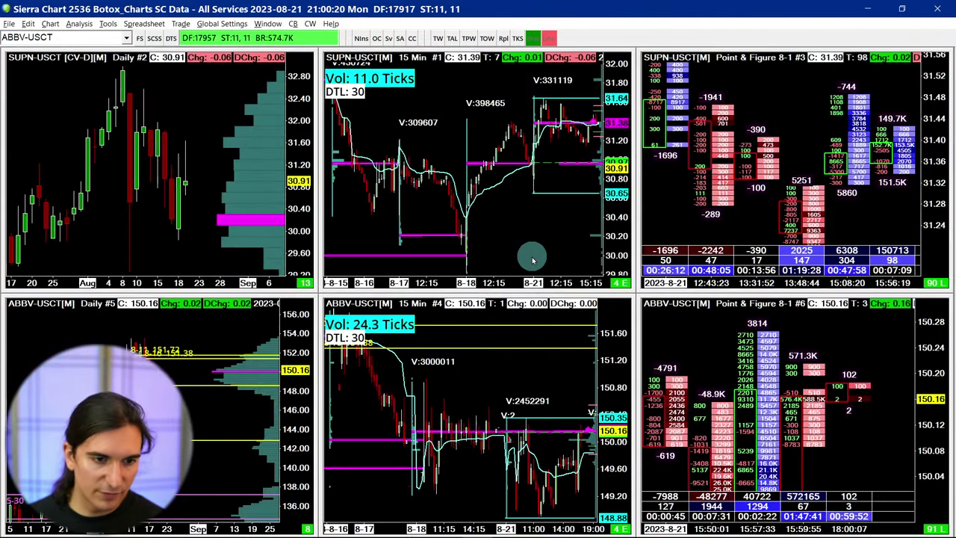
double_click(543, 405)
drag(683, 333, 685, 369)
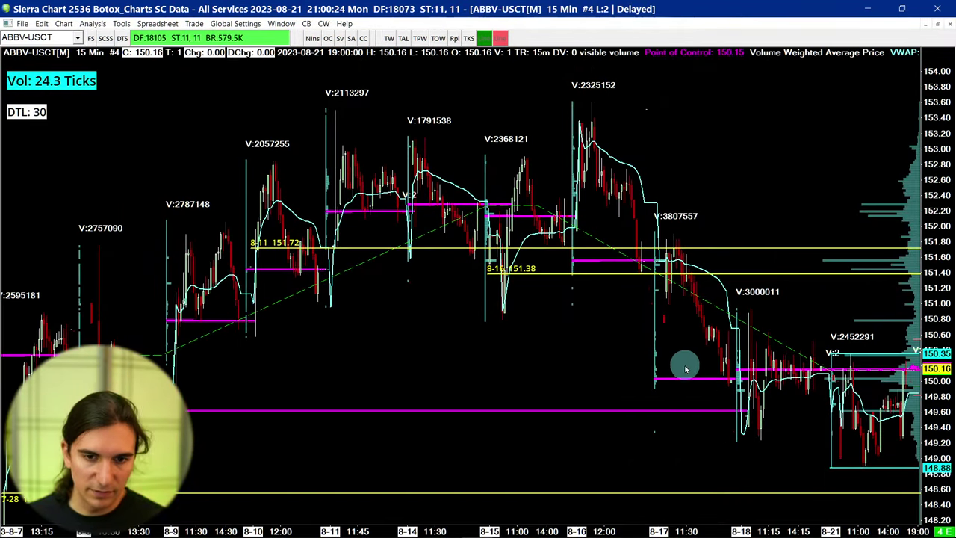
scroll(684, 333, up, 4)
drag(684, 334, 711, 267)
scroll(702, 298, down, 2)
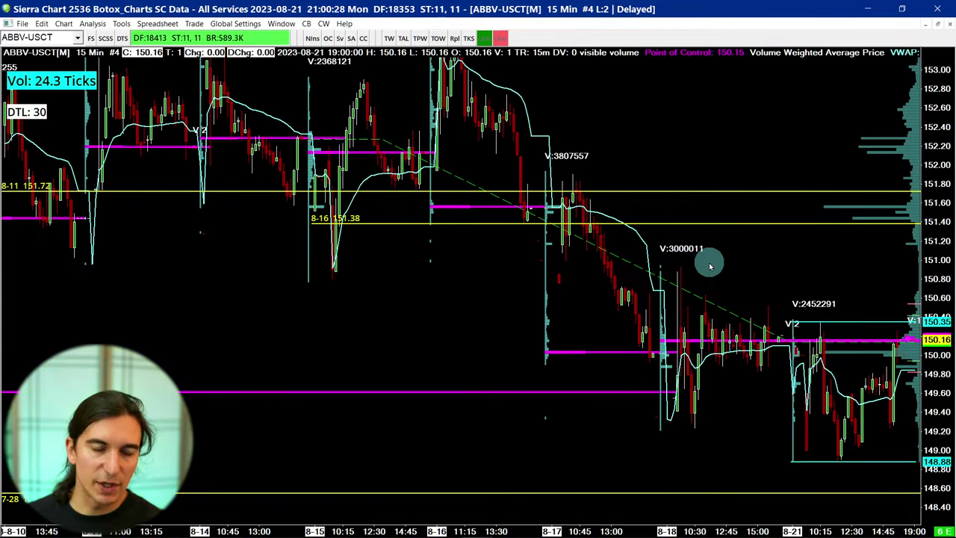
scroll(710, 267, down, 4)
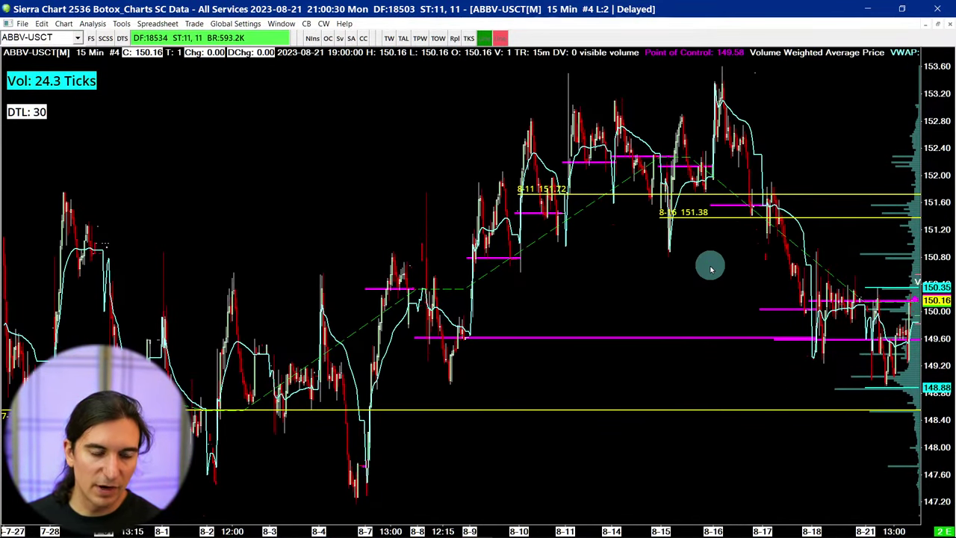
scroll(711, 269, up, 4)
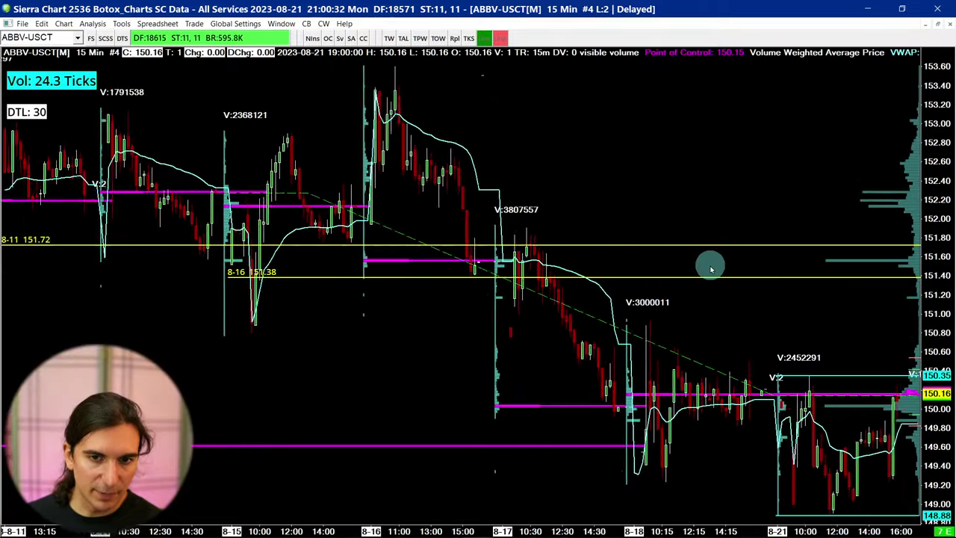
double_click(691, 358)
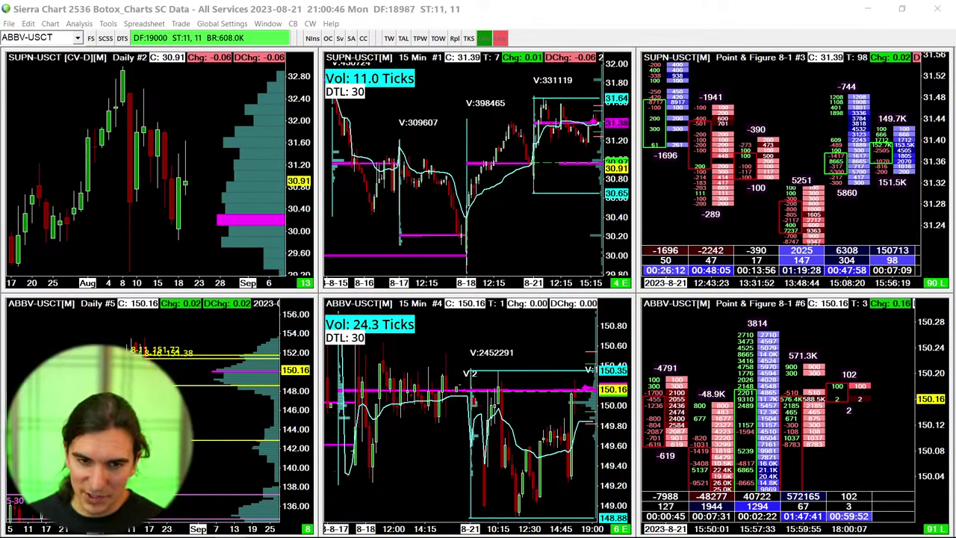
Enlarge the daily ABBV chart, view its symbol list, and restore the tiled chart layout.
click(213, 411)
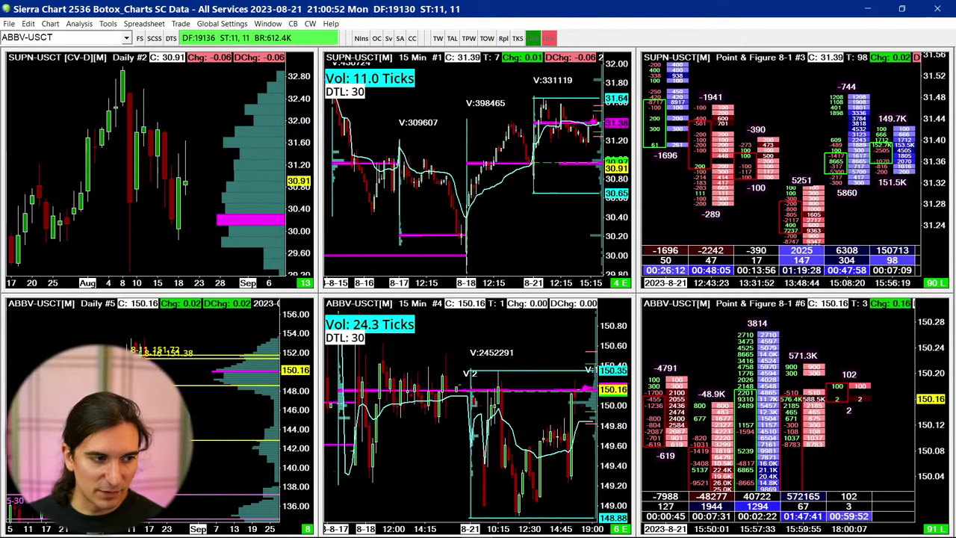
key(ctrl+m)
click(37, 37)
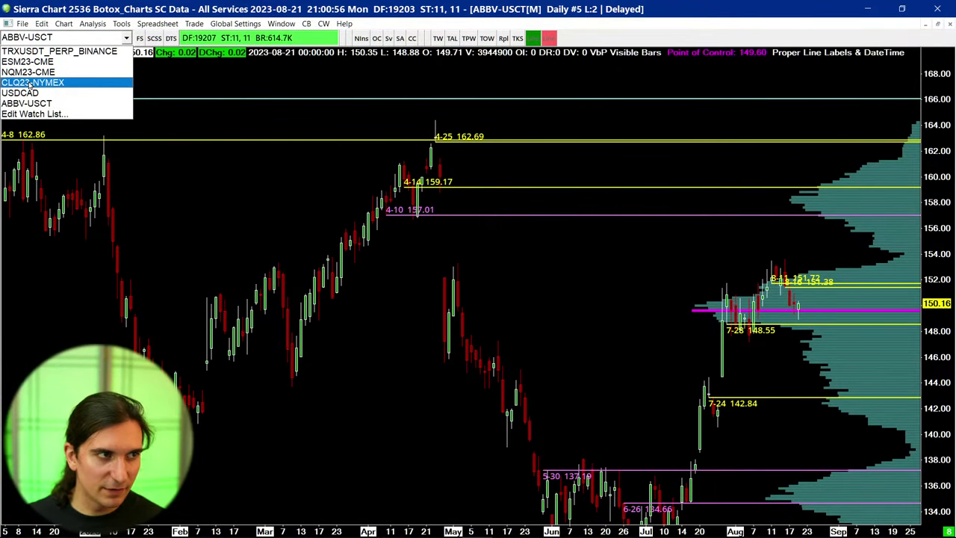
click(304, 303)
key(ctrl+m)
Open the SUPN daily chart's watch list for editing, go through its symbols from EOLS-USCT to MRK-USCT, and close it.
click(56, 66)
click(56, 37)
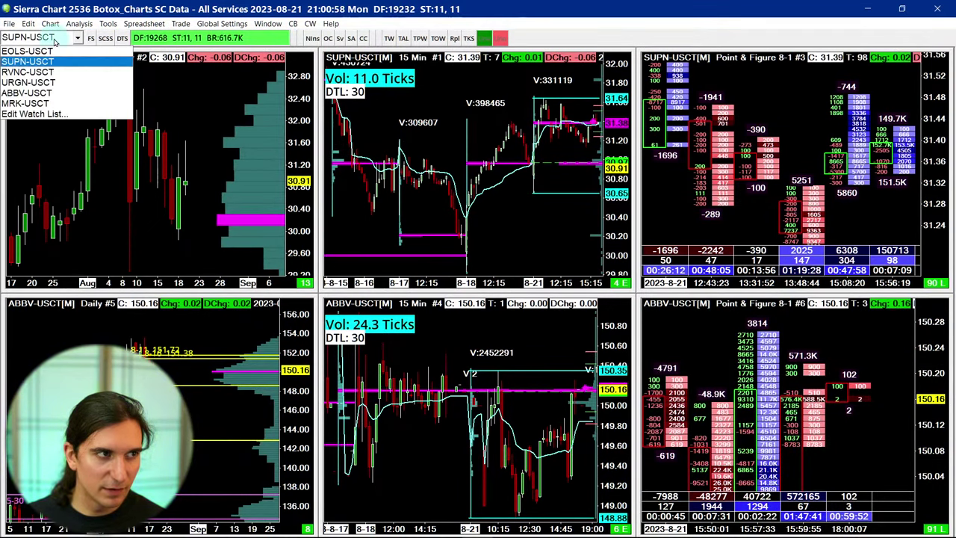
click(41, 115)
click(424, 195)
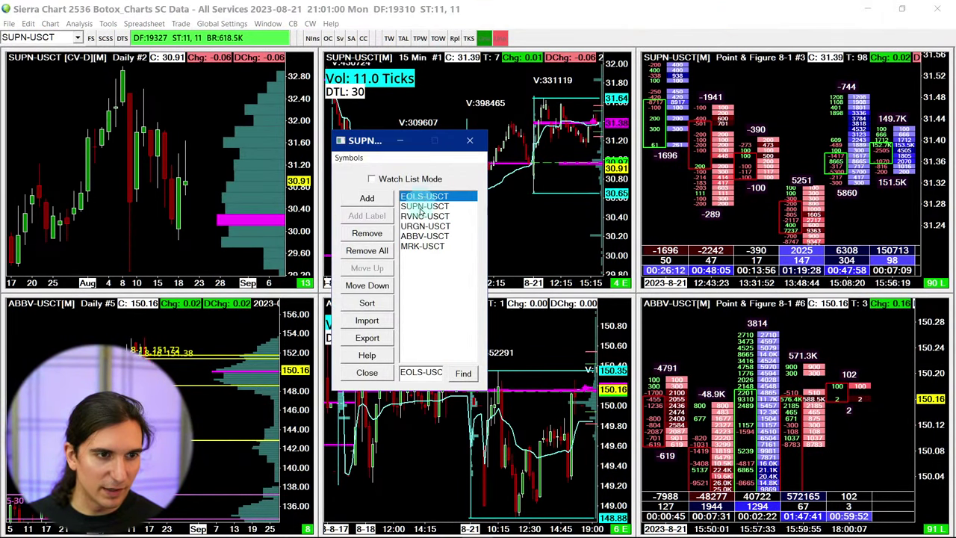
click(422, 247)
click(428, 197)
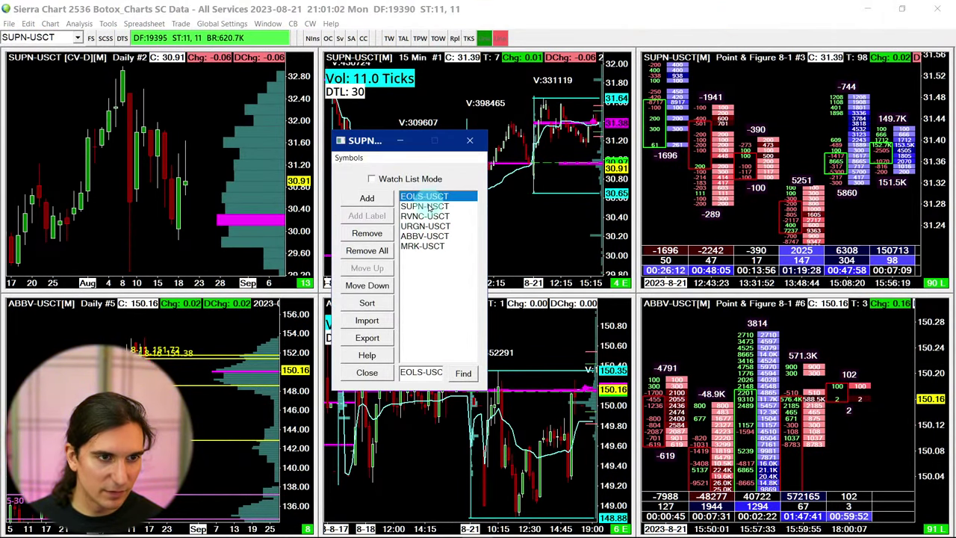
click(427, 207)
click(418, 216)
click(424, 225)
click(425, 236)
click(422, 247)
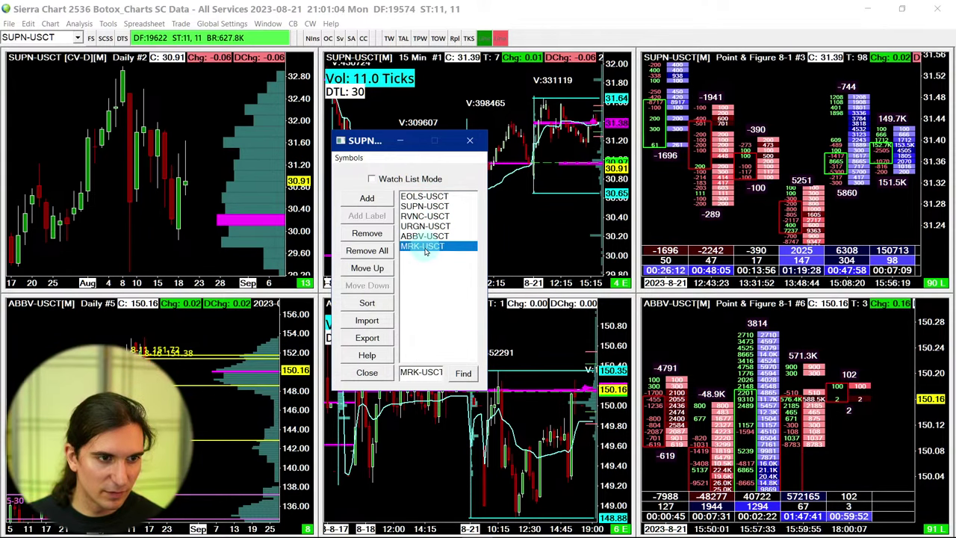
click(424, 195)
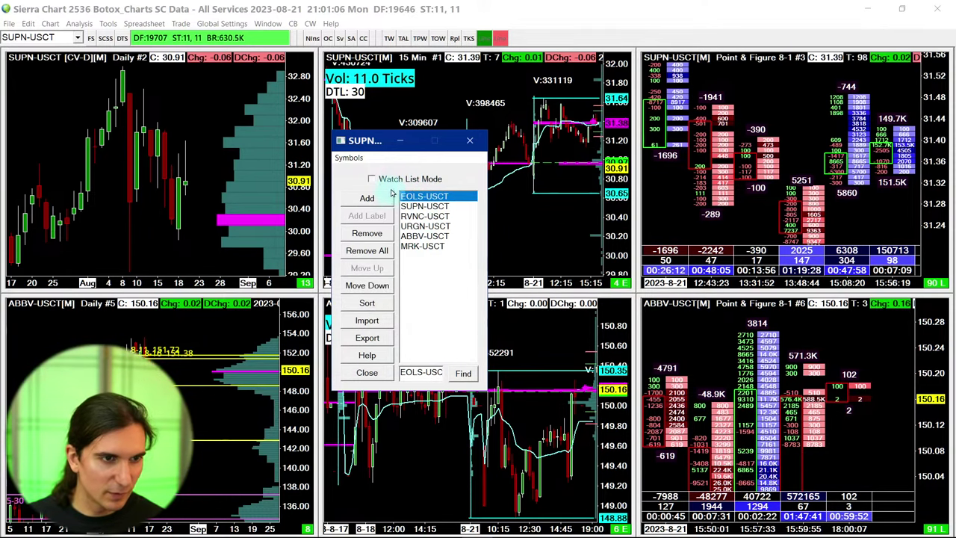
click(469, 142)
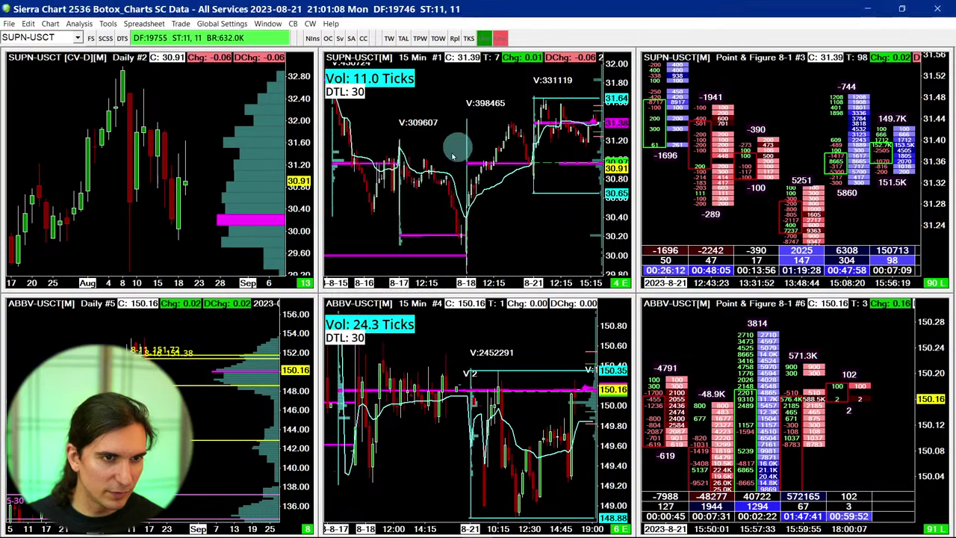
Compare the symbol lists attached to the daily and 15-minute ABBV charts.
click(75, 329)
click(52, 37)
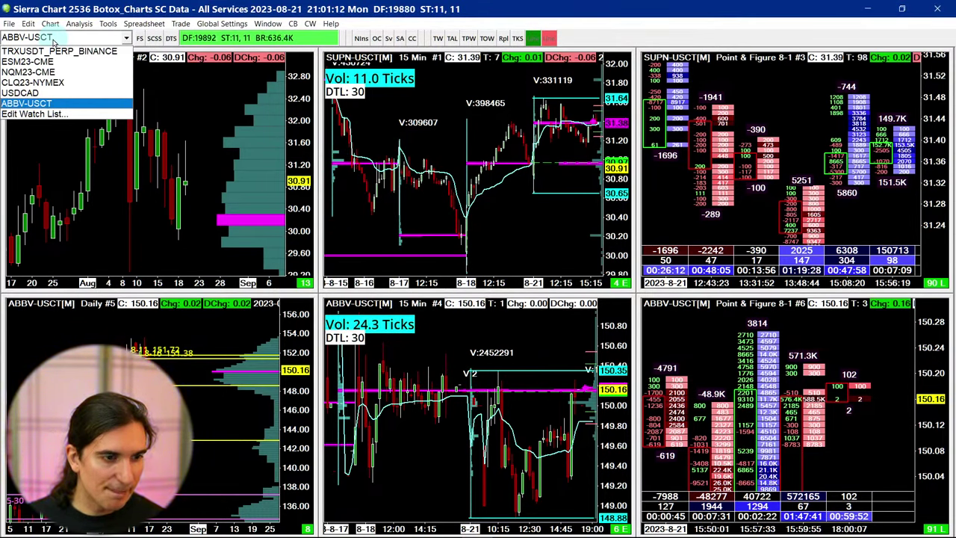
click(47, 326)
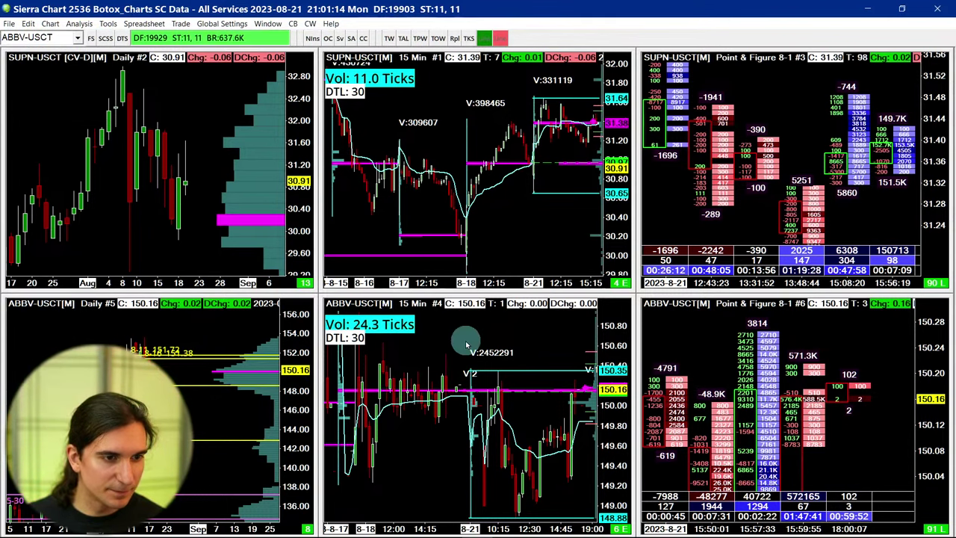
click(51, 39)
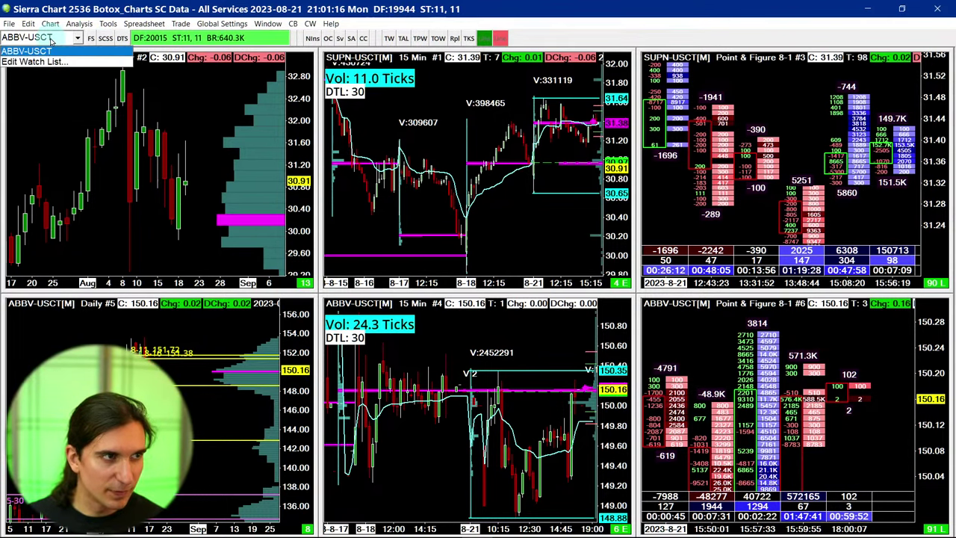
Recheck the SUPN daily chart's watch list, close it, and make the daily ABBV chart active.
click(43, 198)
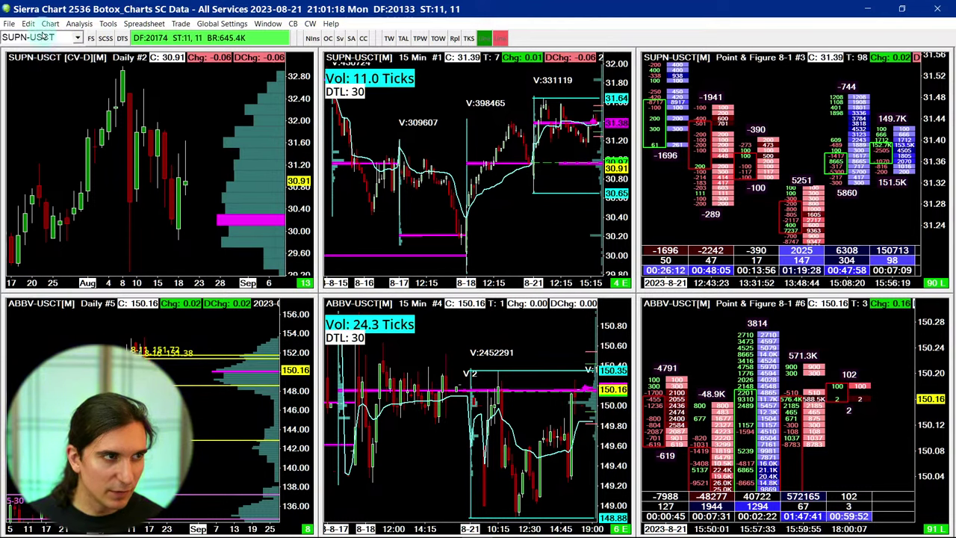
click(45, 37)
click(31, 114)
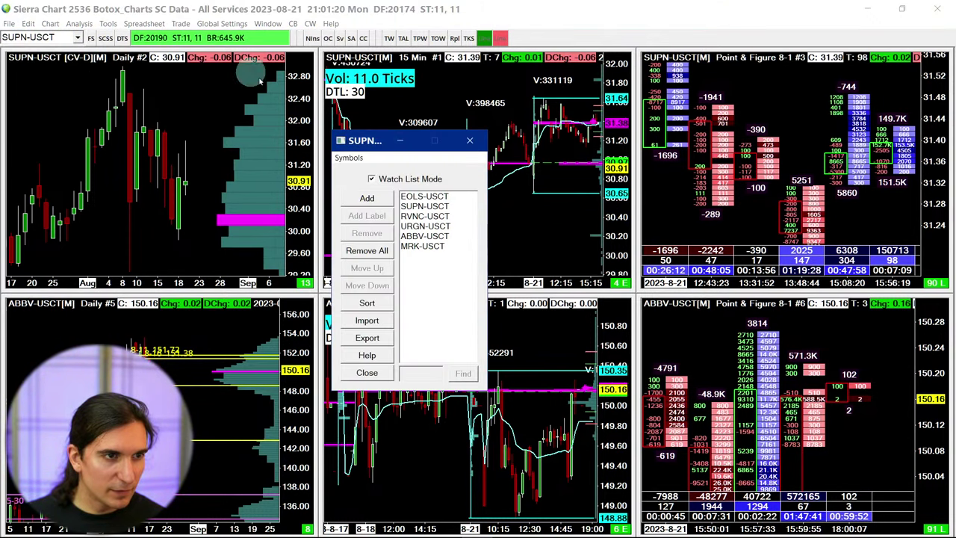
click(469, 140)
click(61, 333)
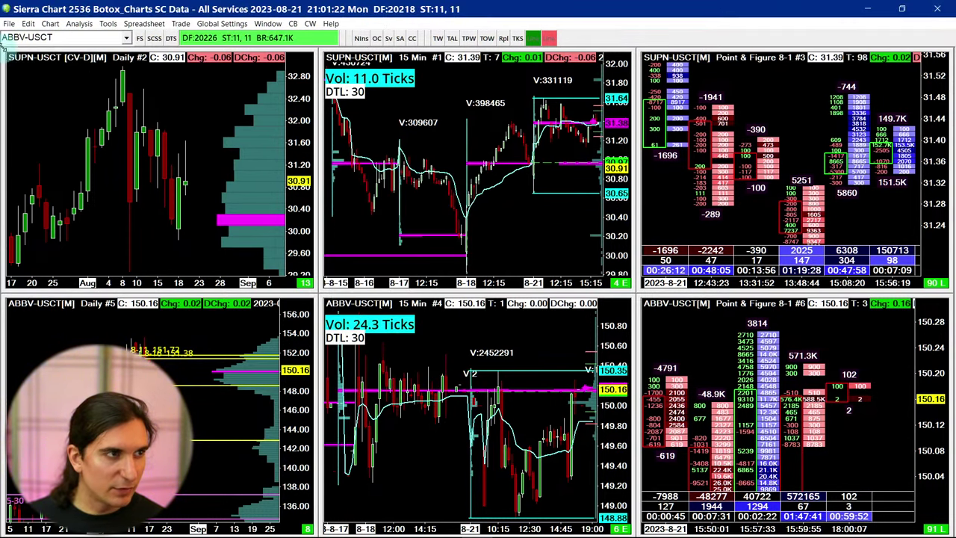
Open the daily ABBV chart's symbol list and remove every existing symbol, from TRXUSDT_PERP_B through USDCAD.
click(10, 37)
click(32, 114)
drag(515, 168, 154, 179)
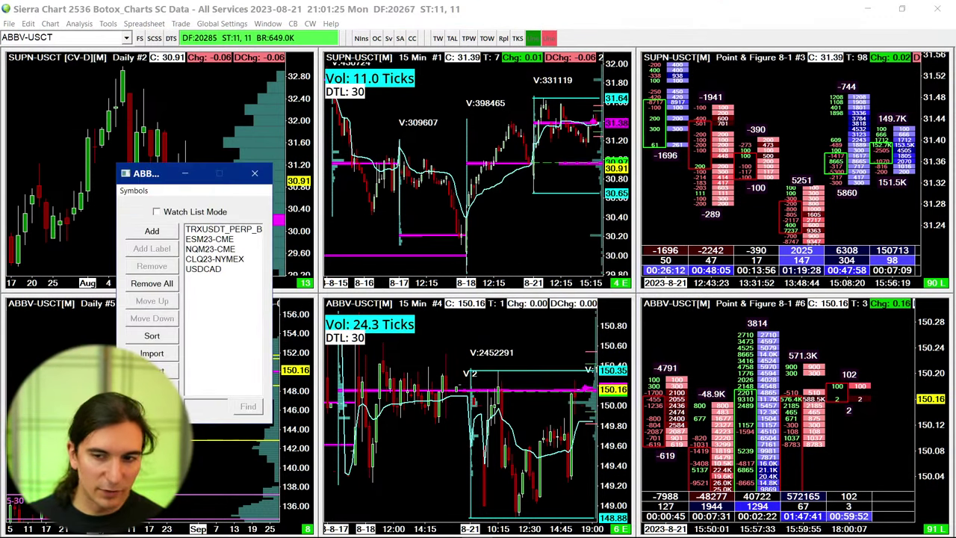
click(213, 229)
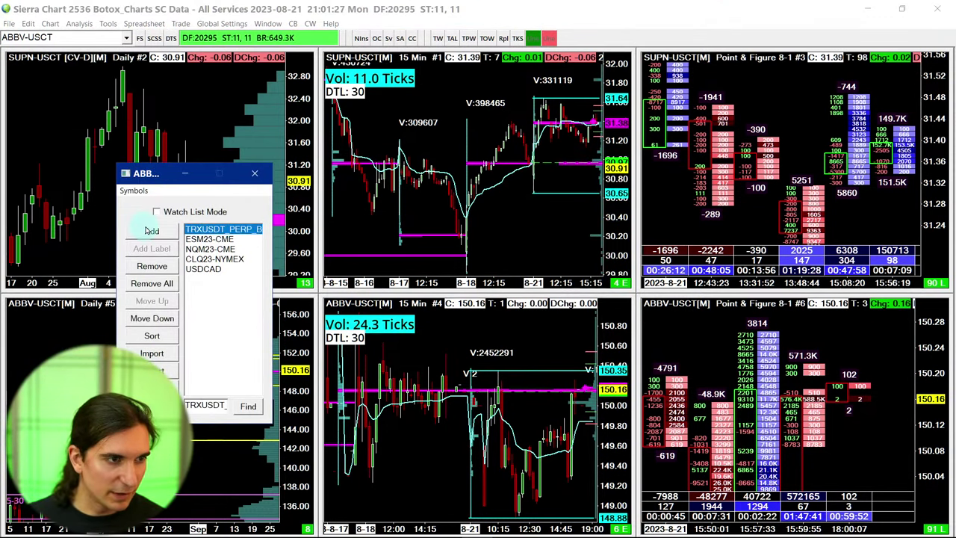
click(152, 266)
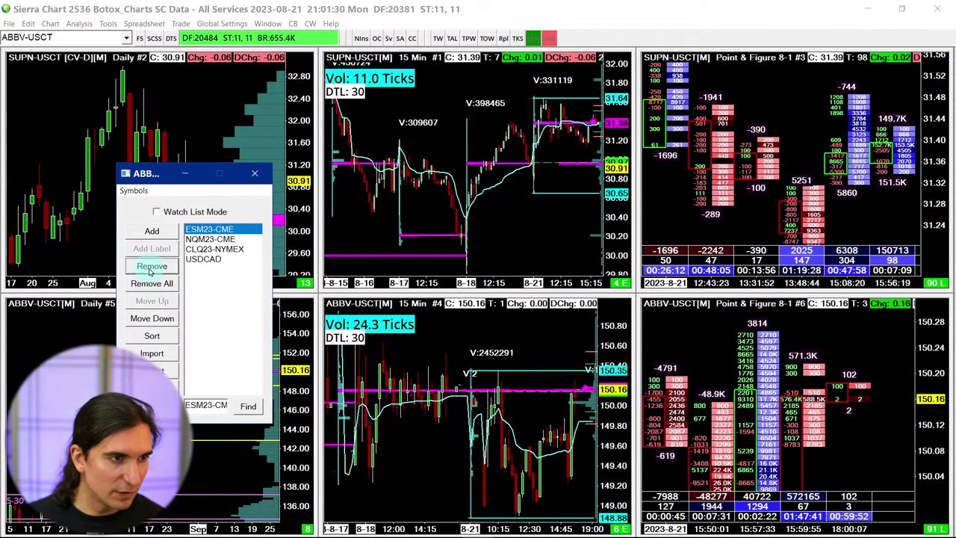
click(152, 268)
click(151, 269)
click(150, 270)
click(150, 272)
Add MRK-USCT as the first symbol in the emptied list, correcting the mistyped ticker.
click(155, 234)
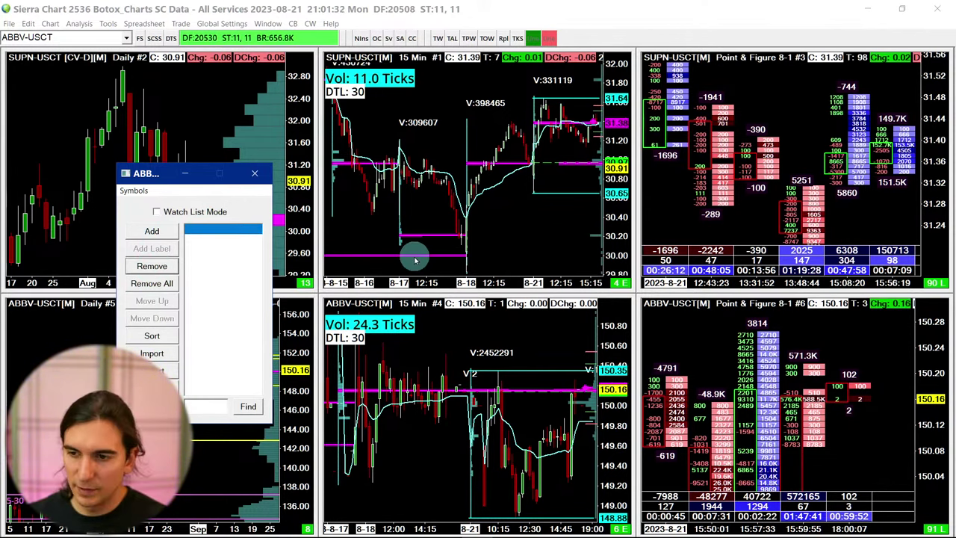
text(MTK-)
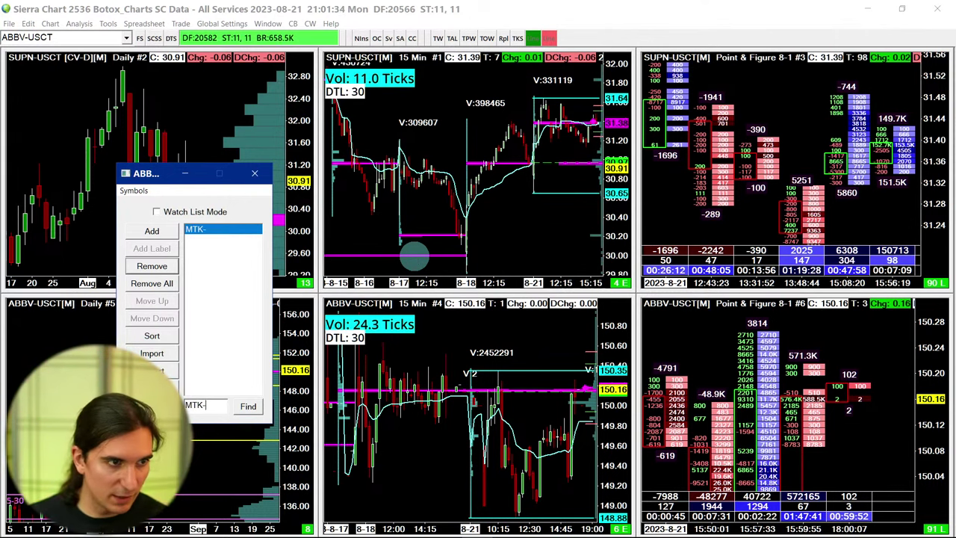
text(USCT)
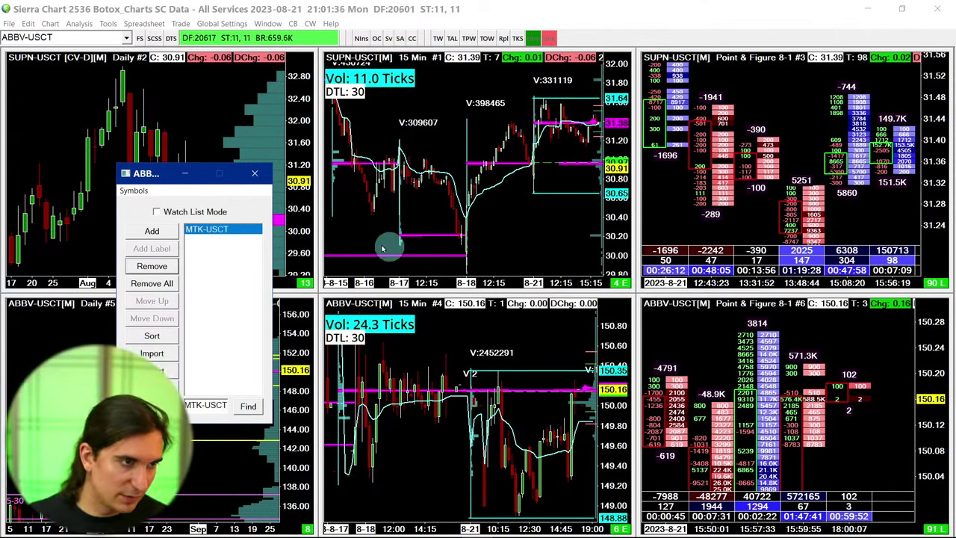
click(152, 230)
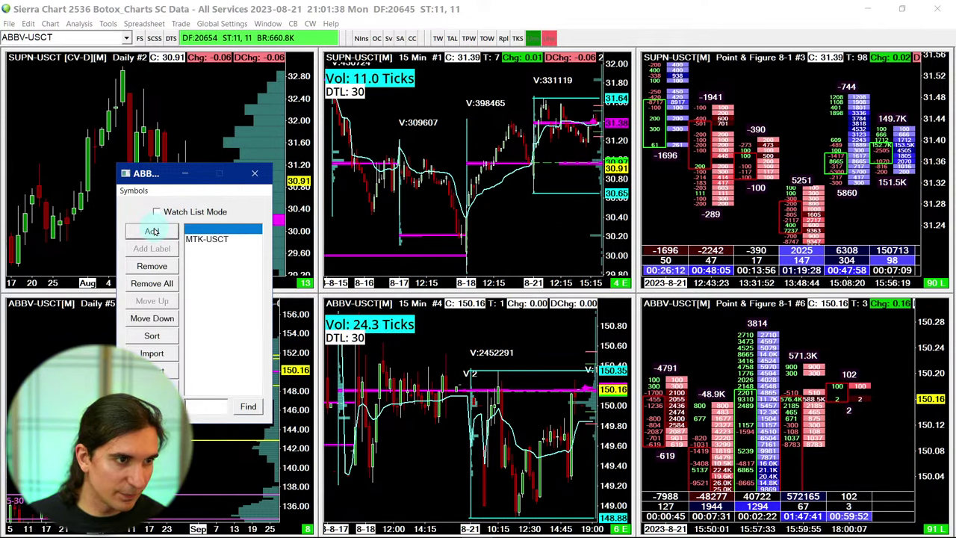
click(207, 239)
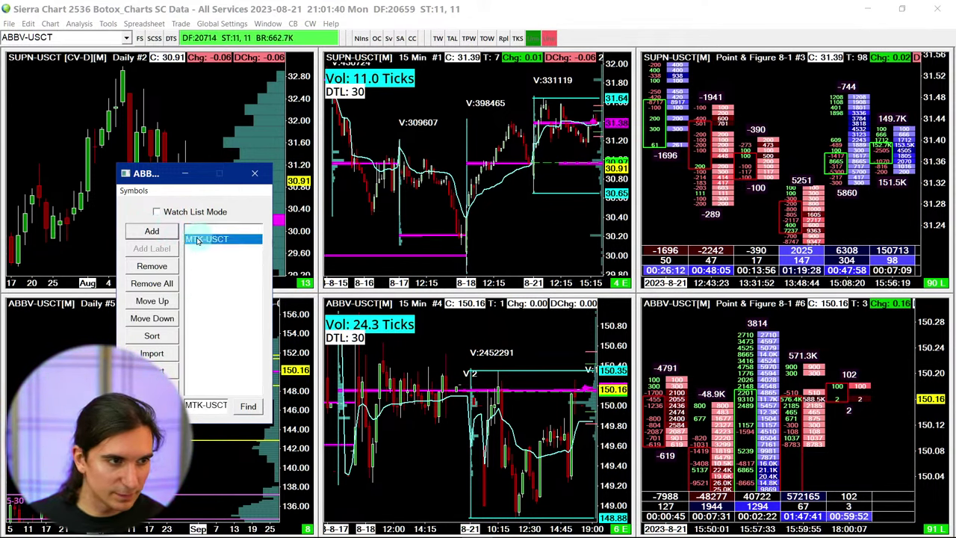
drag(194, 404, 199, 404)
key(BackSpace)
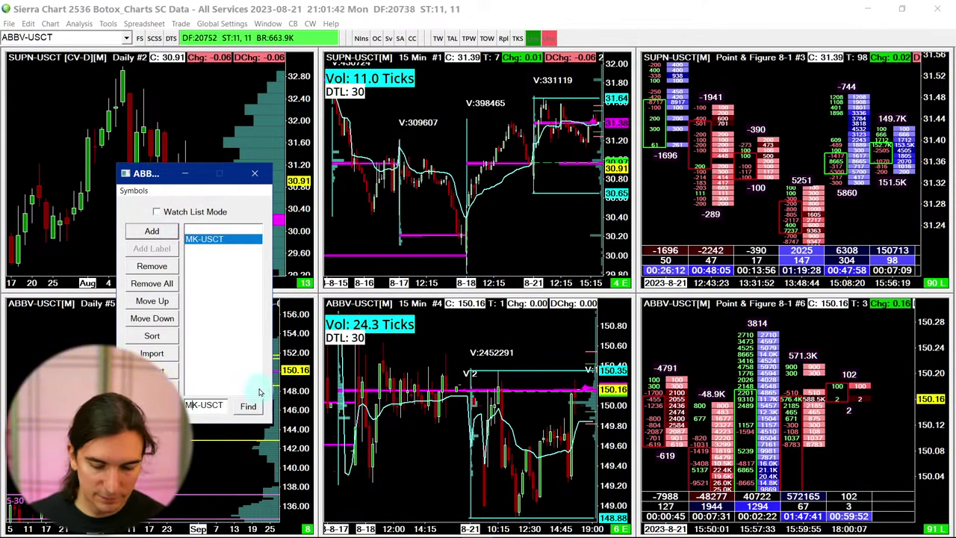
text(R)
Add ABBV-USCT and URGN-USCT above MRK-USCT in the symbol list.
click(206, 232)
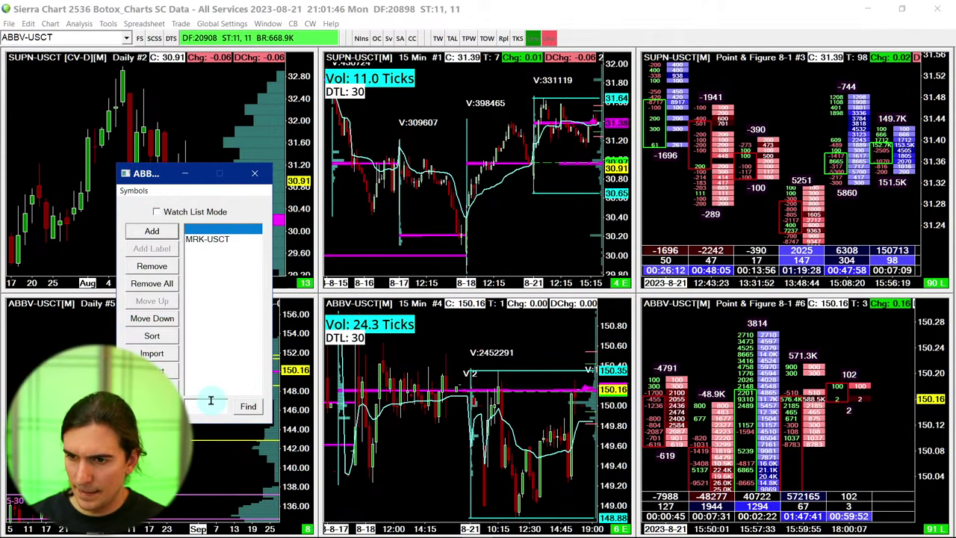
click(209, 403)
text(ABBV-)
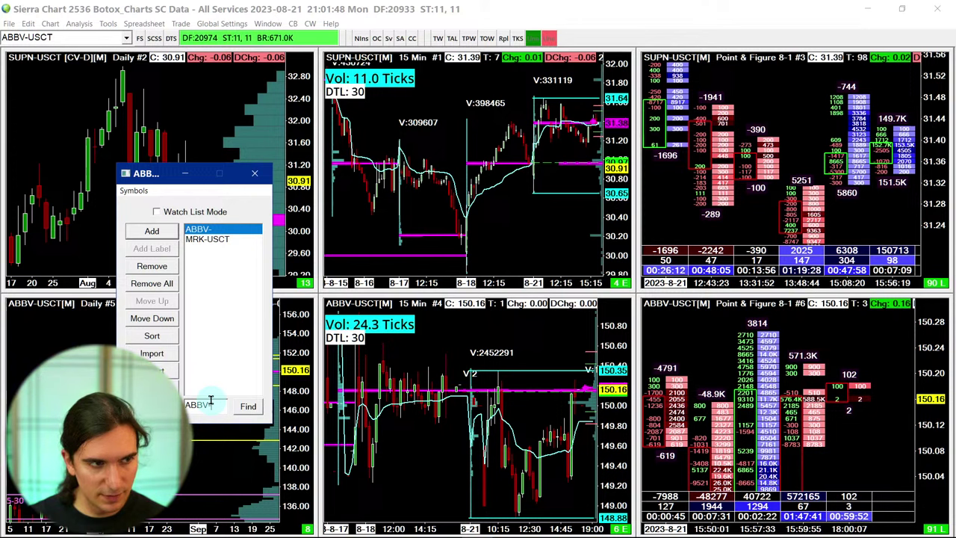
text(USCT)
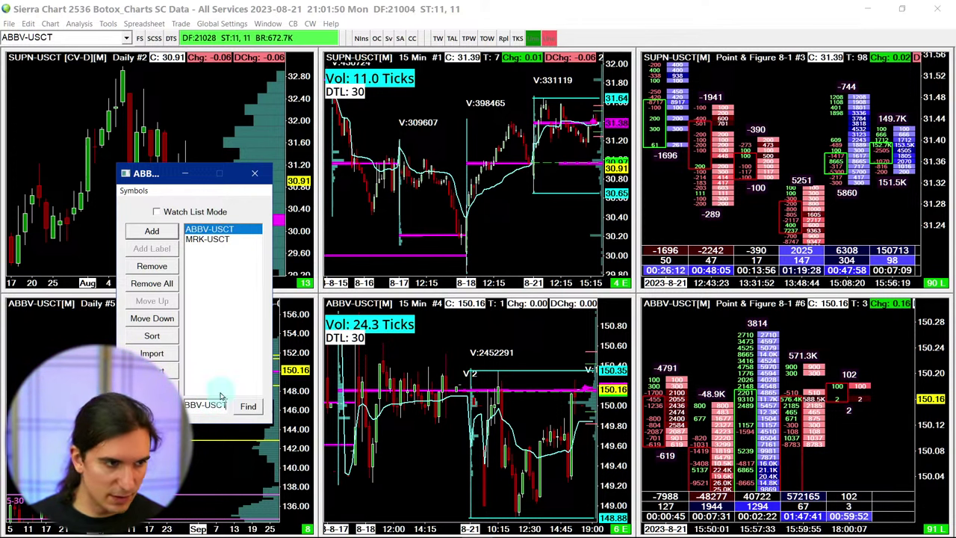
click(152, 230)
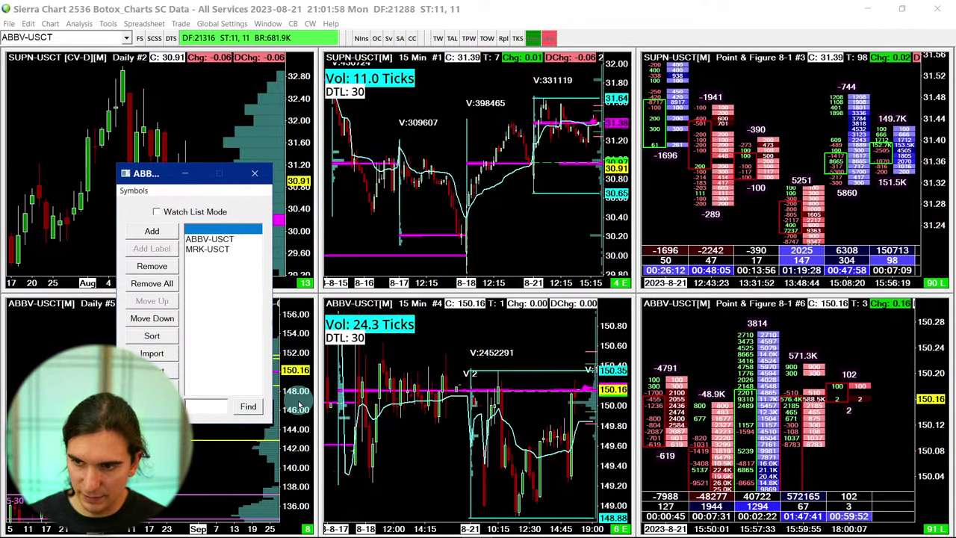
text(RGN-)
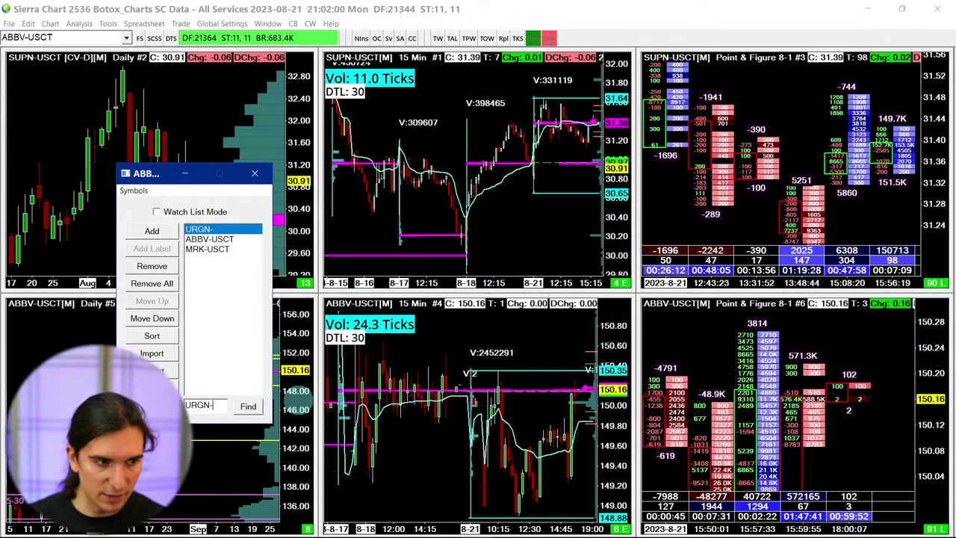
text(USCT)
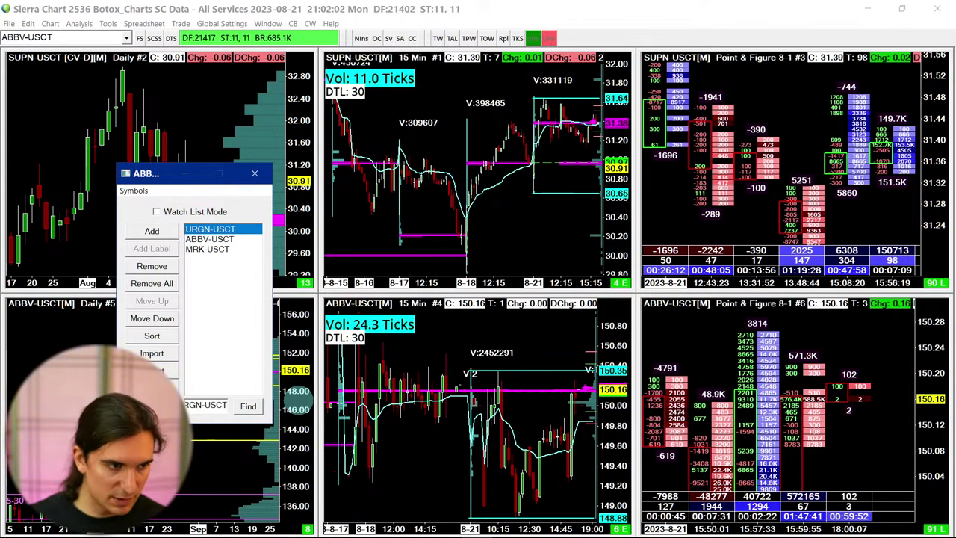
Add RVNC-USCT above URGN-USCT in the symbol list.
click(152, 231)
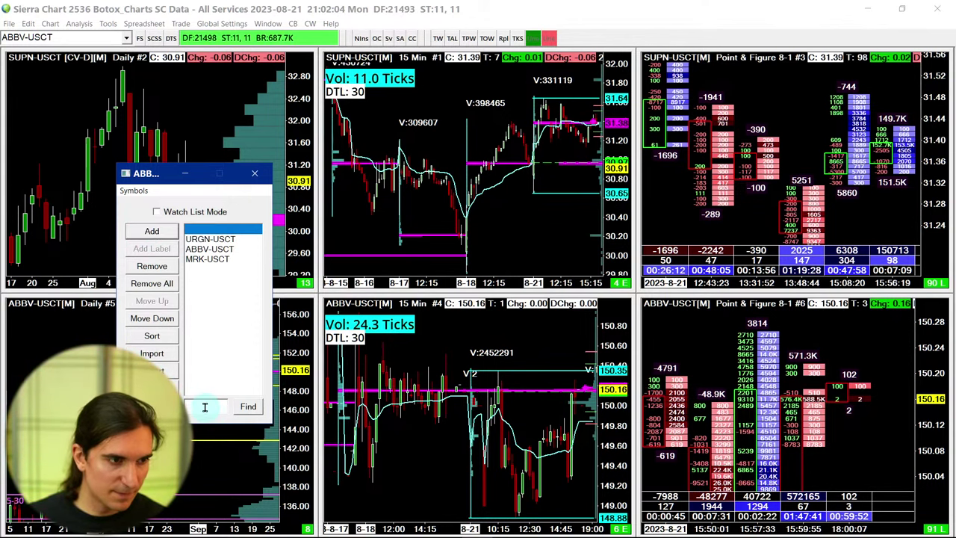
text(R)
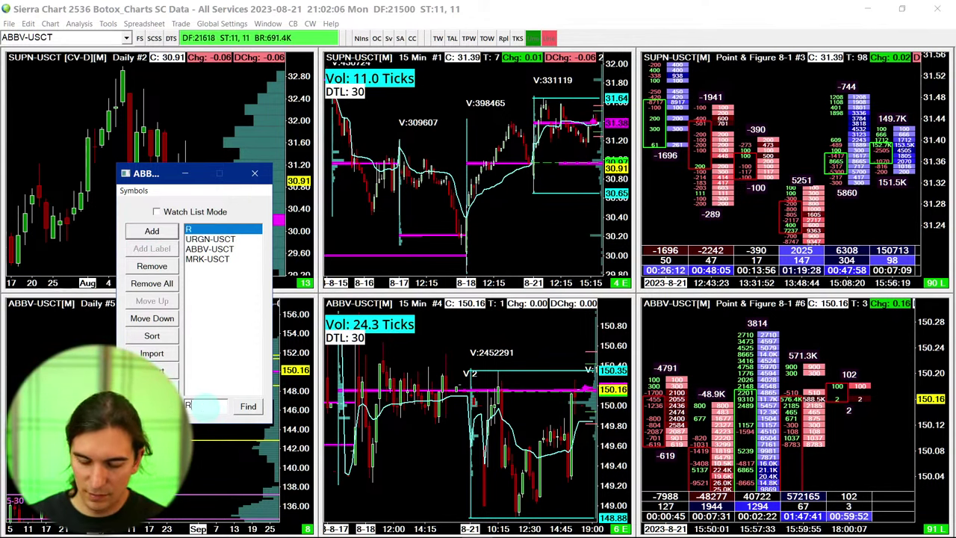
text(V)
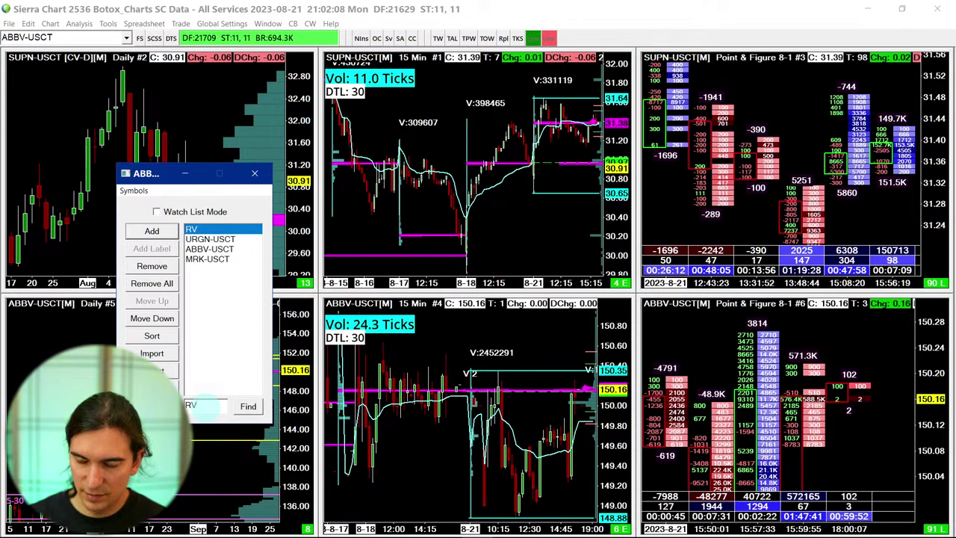
text(NC-USD)
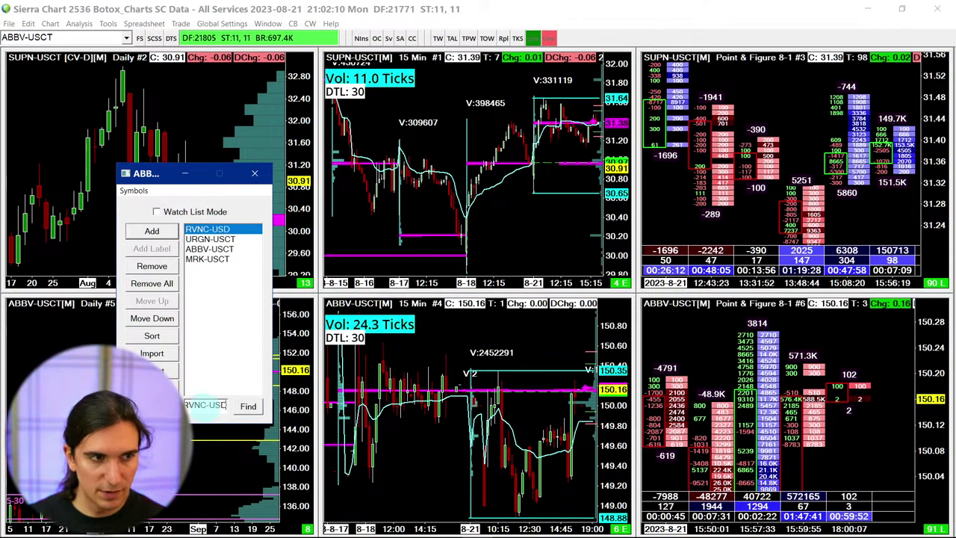
text(T)
key(BackSpace)
key(BackSpace)
text(CT)
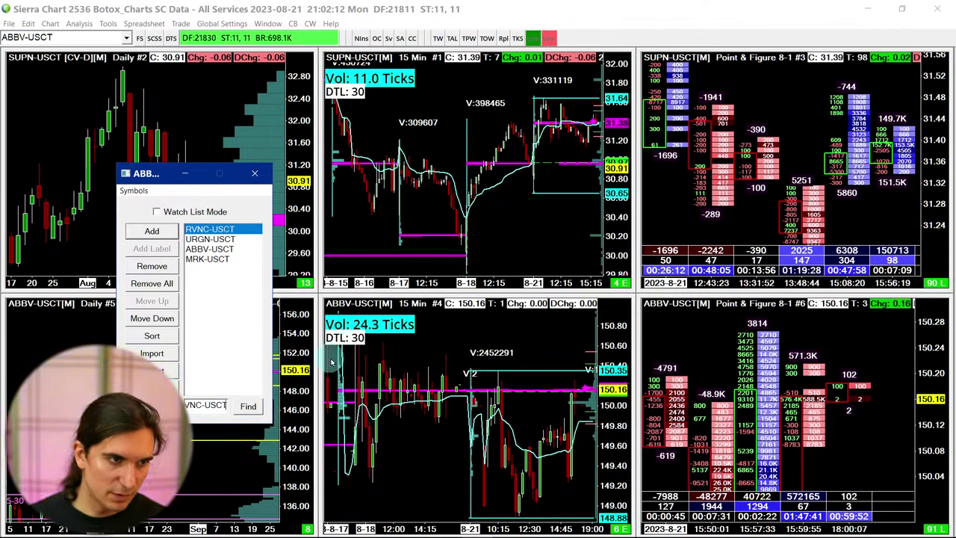
Add SUPN-USCT and EOLS-USCT at the head of the symbol list, and close the list.
click(156, 233)
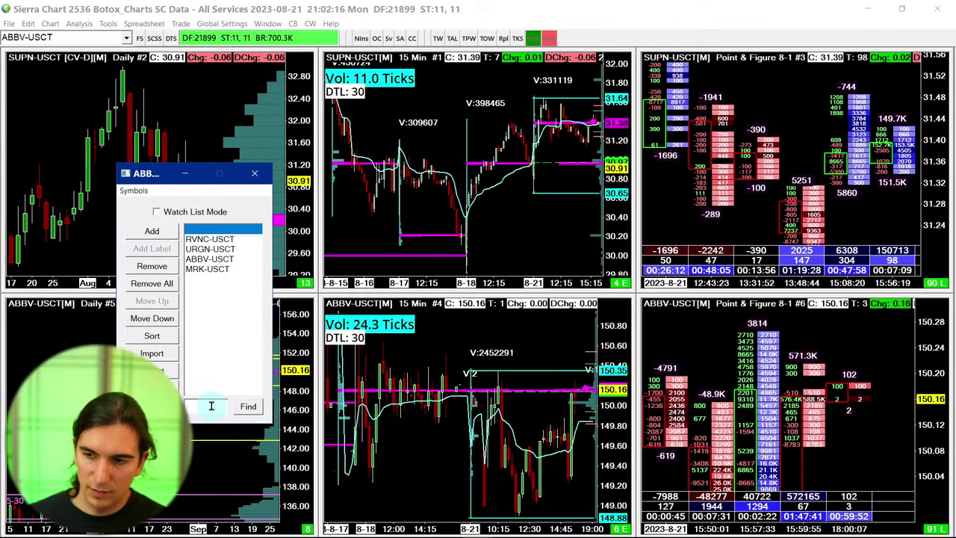
text(SUPN)
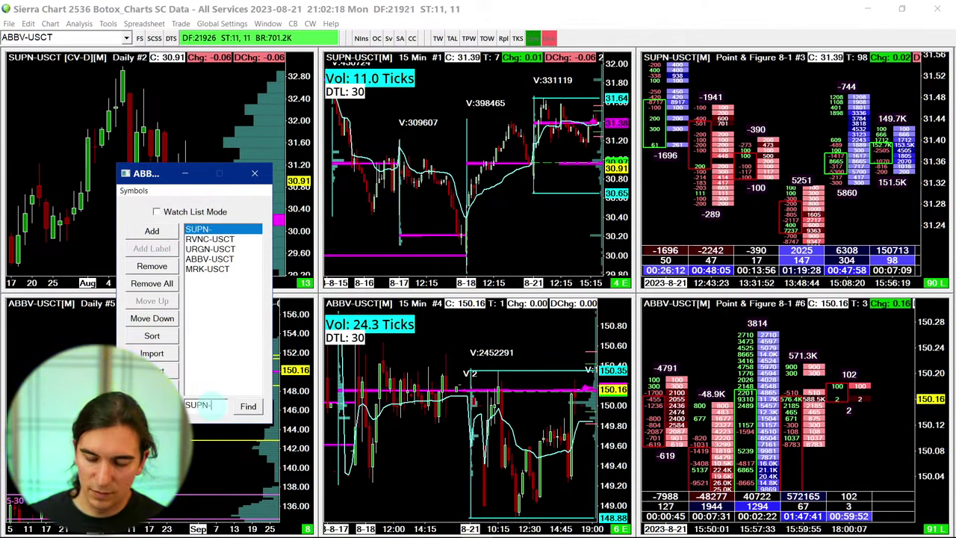
text(-USCT)
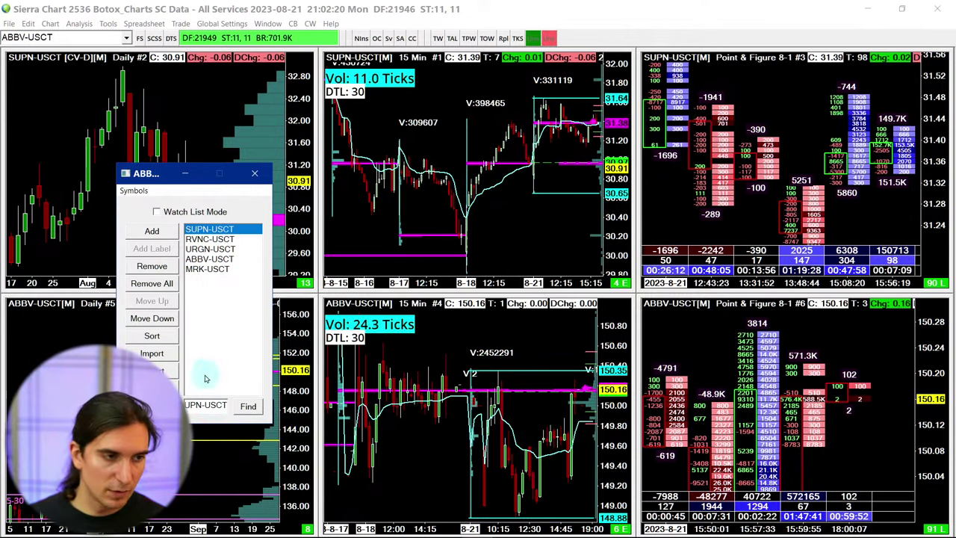
click(152, 236)
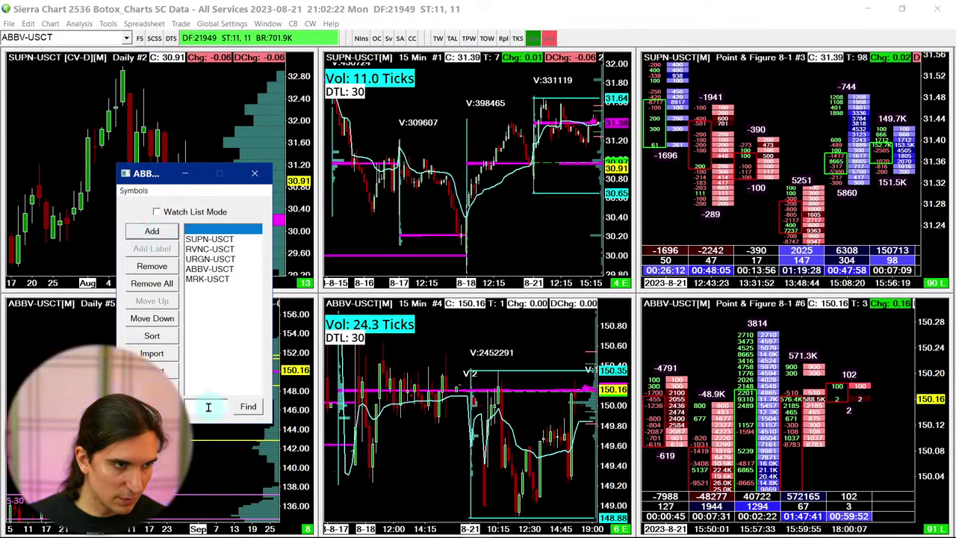
text(EO)
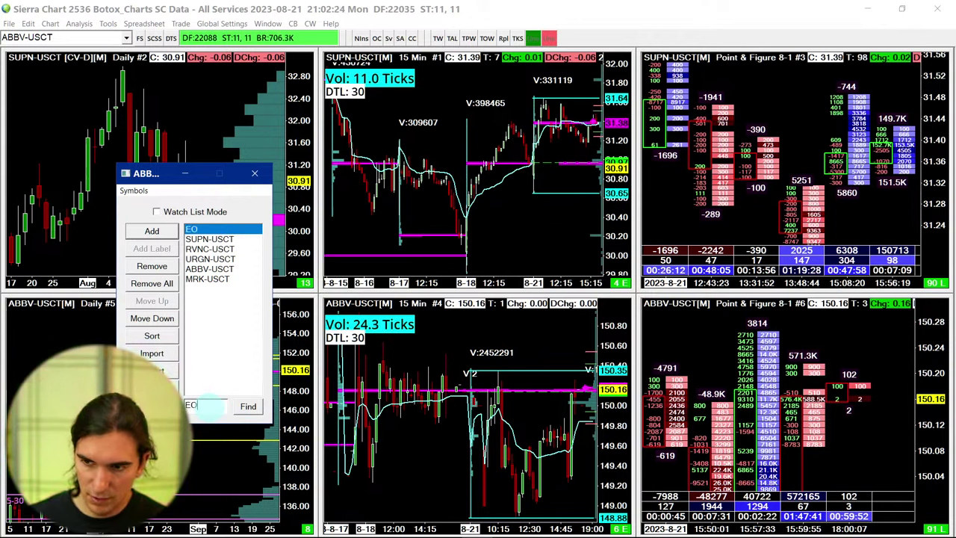
text(LS-USC)
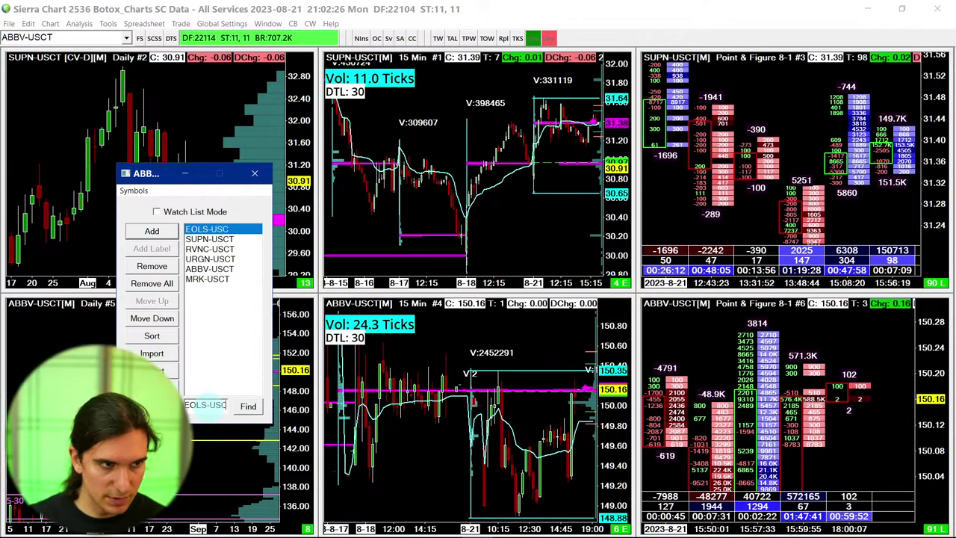
text(T)
click(222, 249)
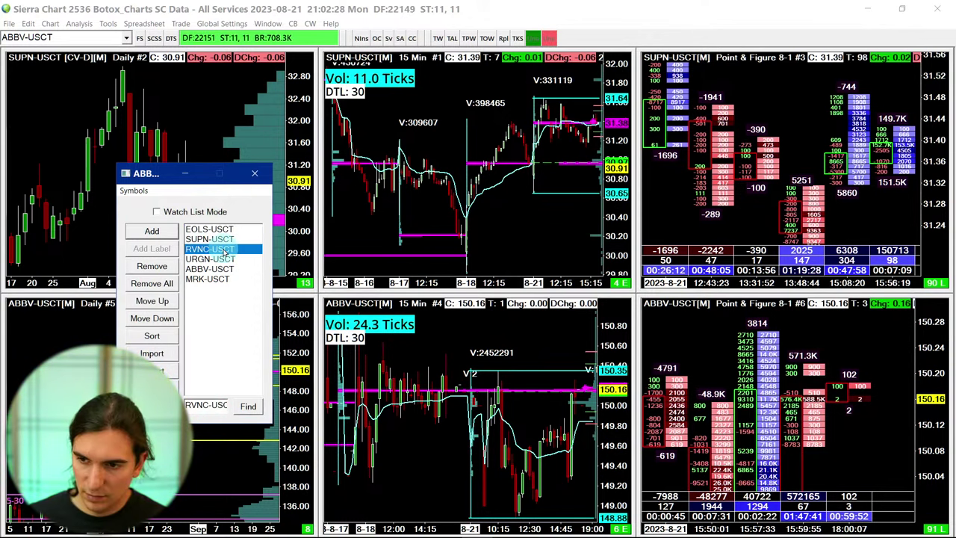
click(255, 173)
Move the lower daily chart and its linked charts from SUPN-USCT on to RVNC-USCT in the symbol list.
click(107, 280)
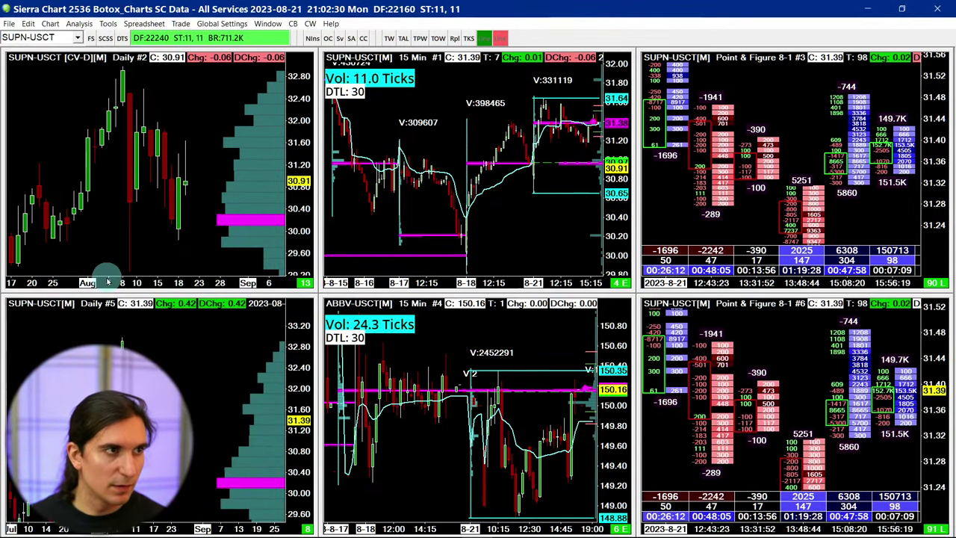
click(156, 347)
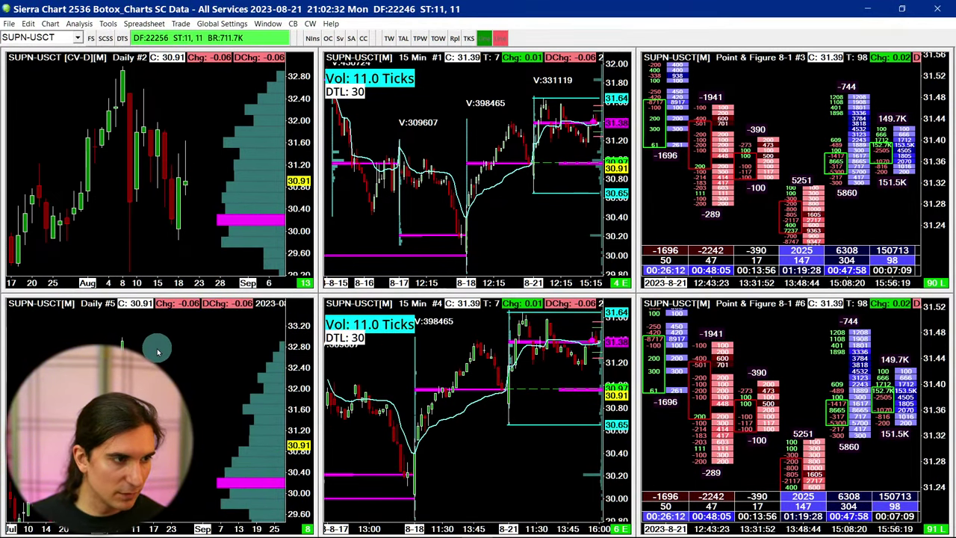
key(Down)
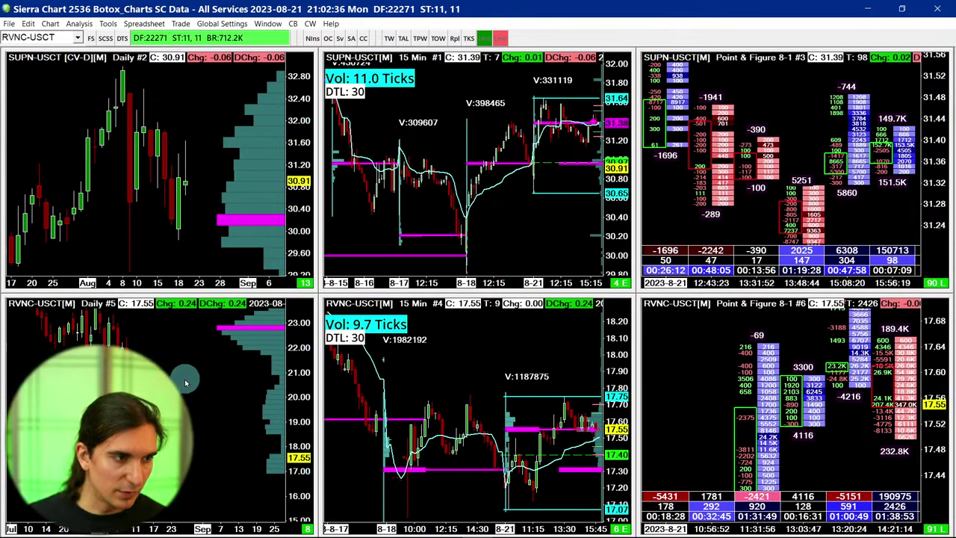
key(Down)
key(Down)
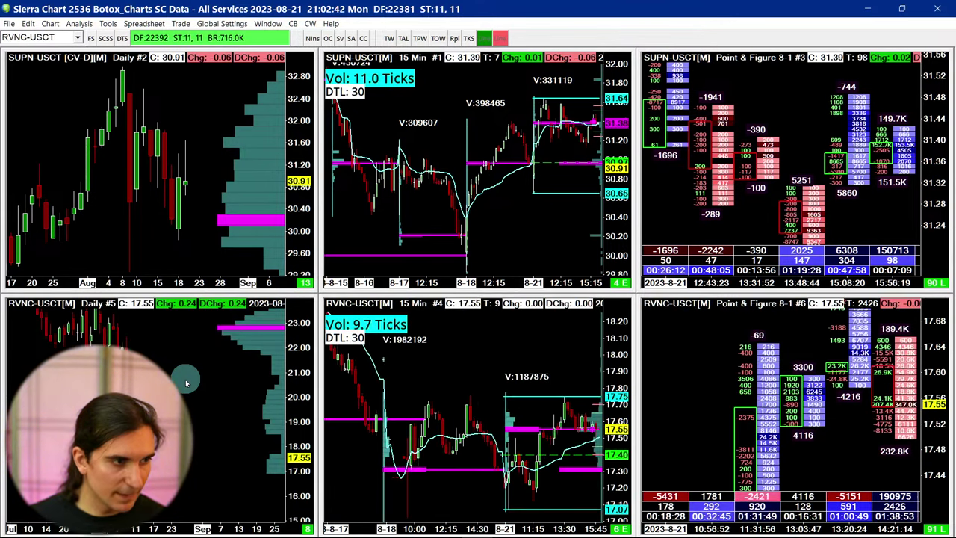
Enlarge the daily RVNC-USCT chart and examine its price history over several years, then over about the last year.
double_click(186, 383)
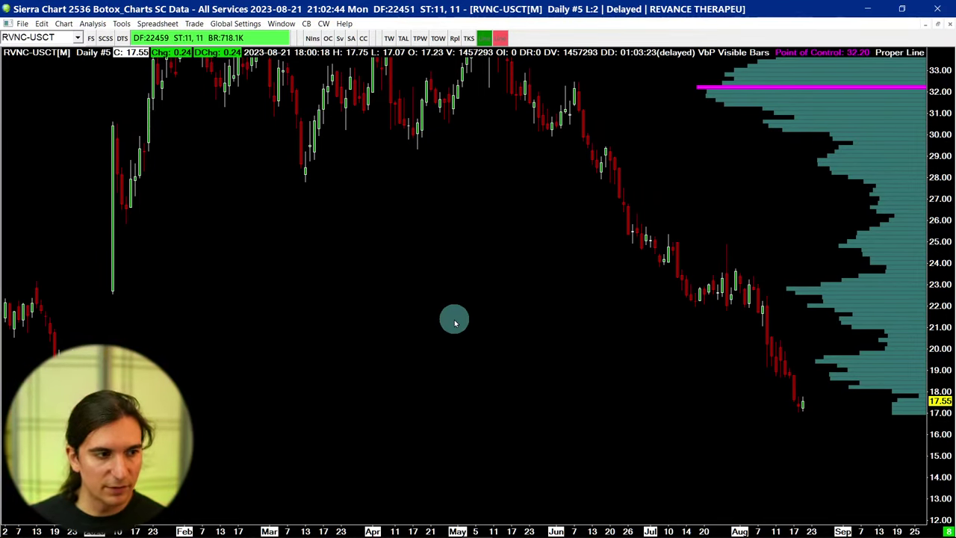
scroll(455, 322, down, 2)
scroll(454, 321, down, 4)
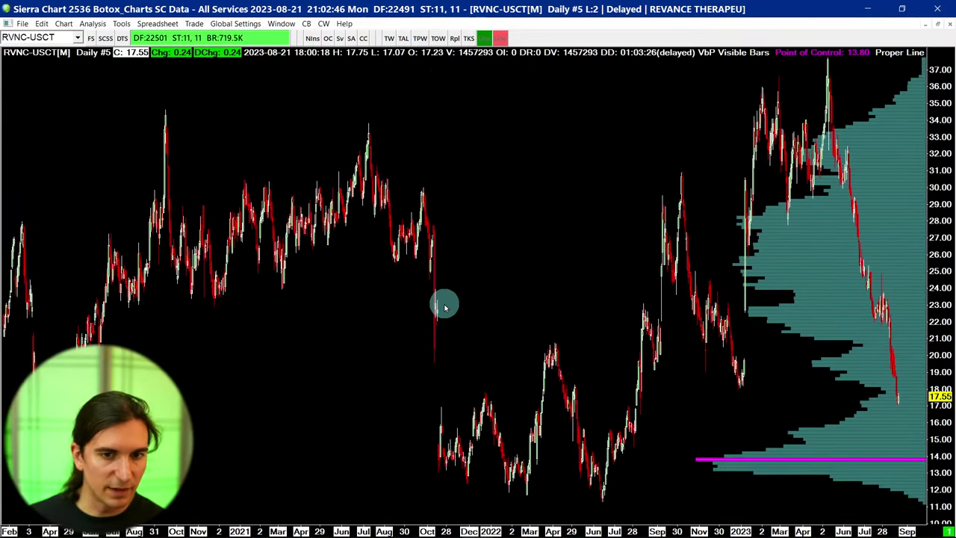
scroll(444, 306, up, 2)
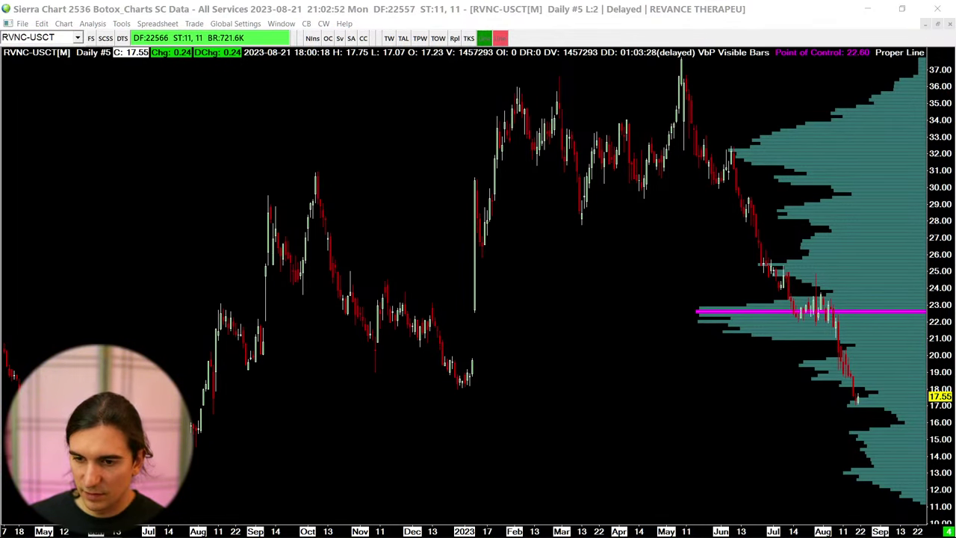
Load RVNC (Revance Therapeutics) in the Fundamentals Explorer, review its company overview, and minimize the window.
key(alt+Tab)
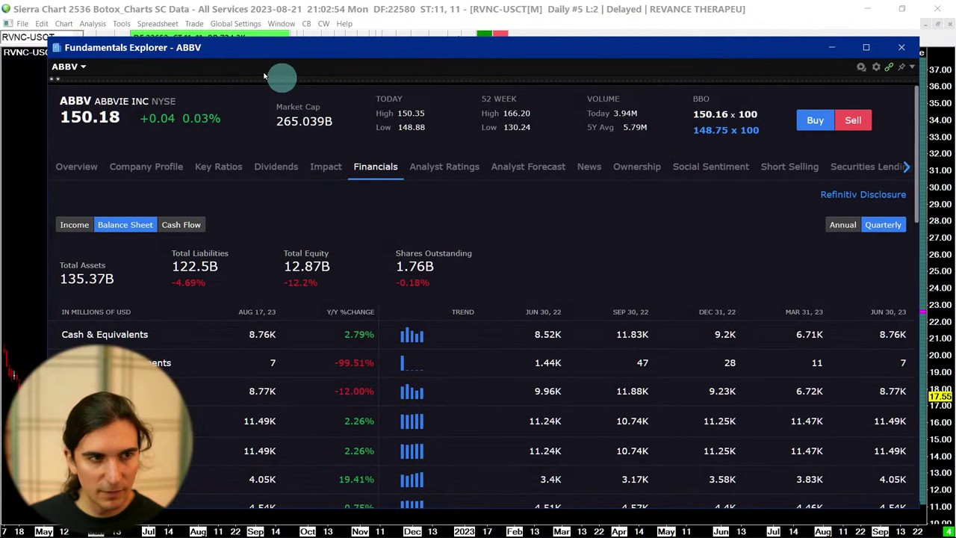
click(67, 65)
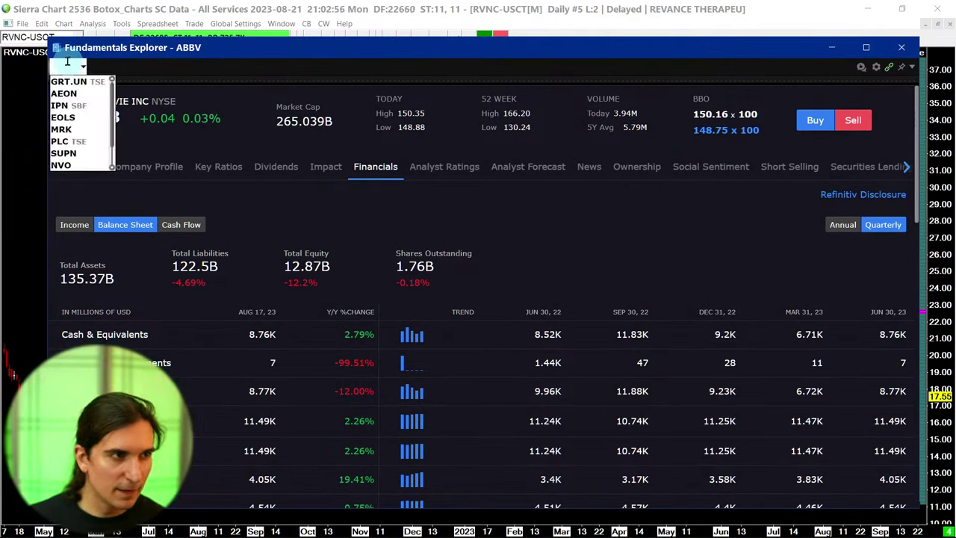
text(RVNC)
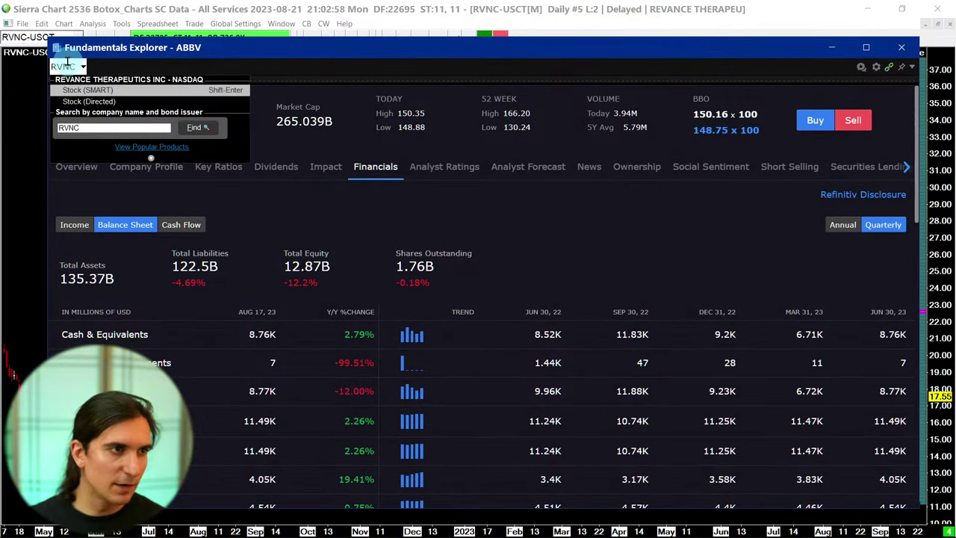
click(90, 89)
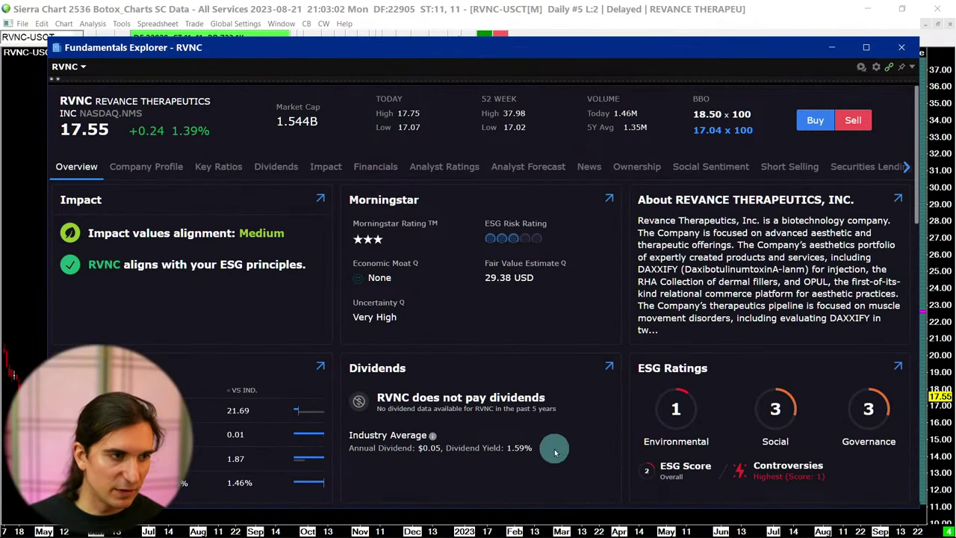
click(832, 48)
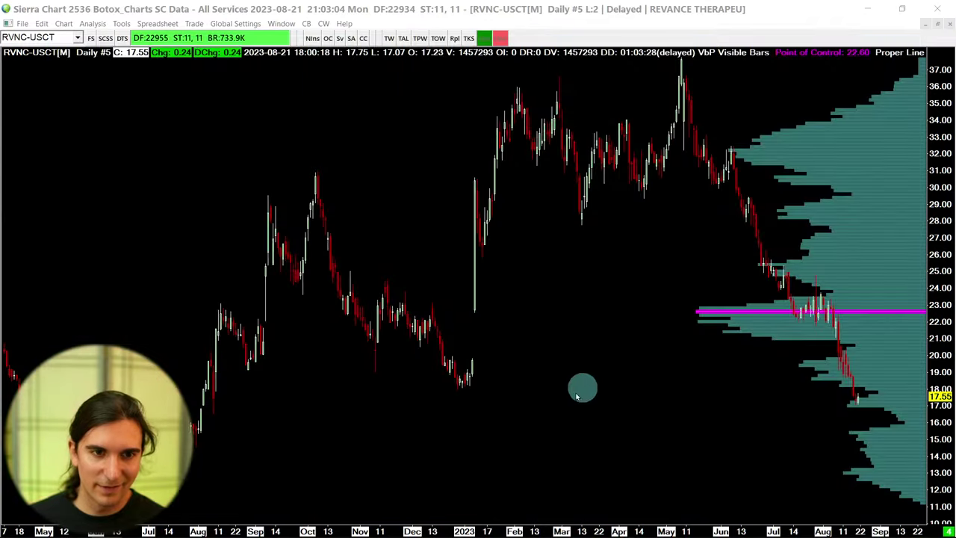
Switch the RVNC-USCT chart from daily to weekly bars and fit the period from late 2019 onward.
scroll(623, 297, up, 3)
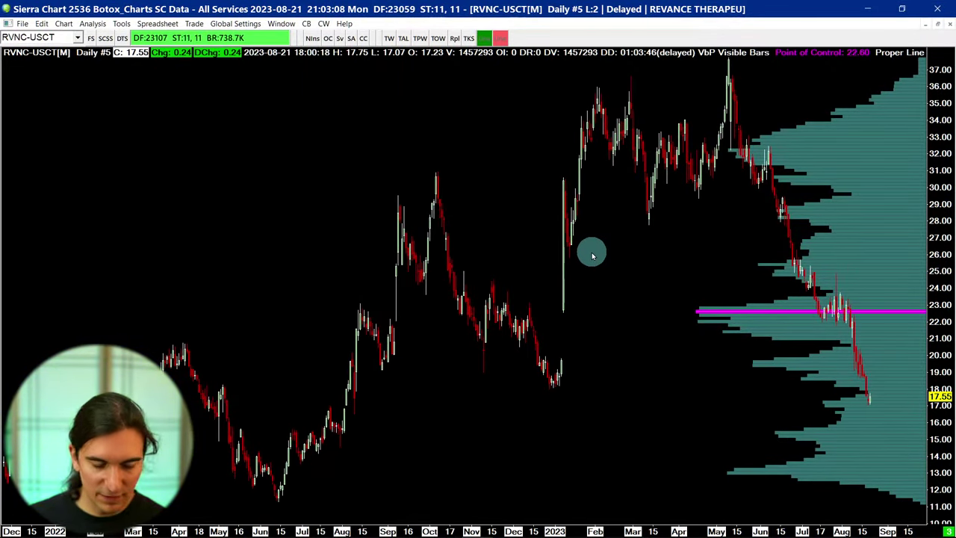
key(w)
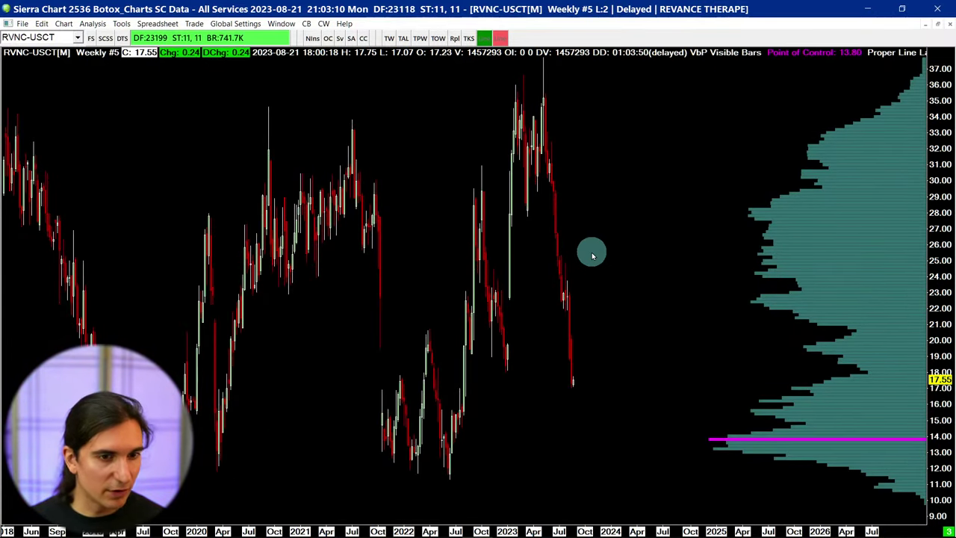
scroll(591, 251, up, 2)
scroll(591, 251, up, 2)
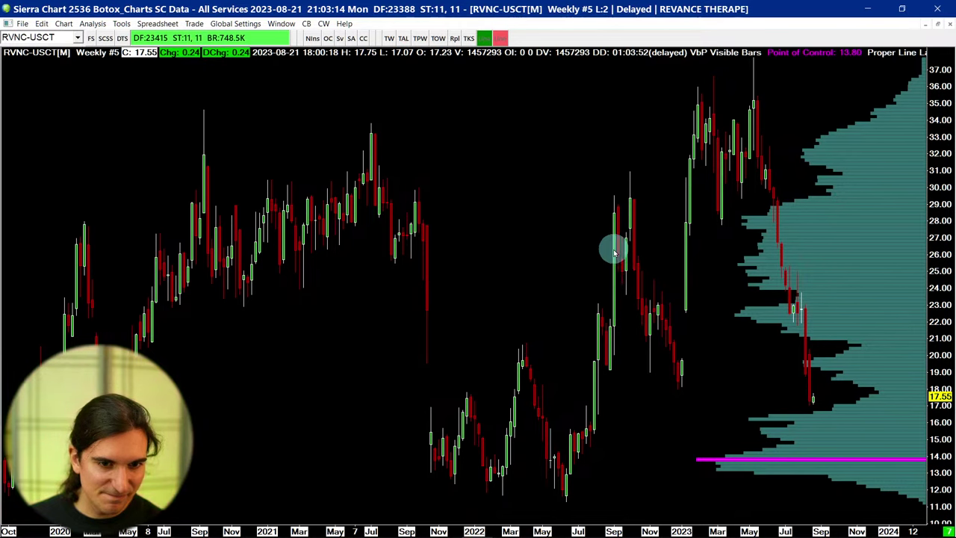
Draw horizontal rays on the weekly RVNC-USCT chart at about 19.72 from the start of 2023 and about 14.72 from July 2022.
key(h)
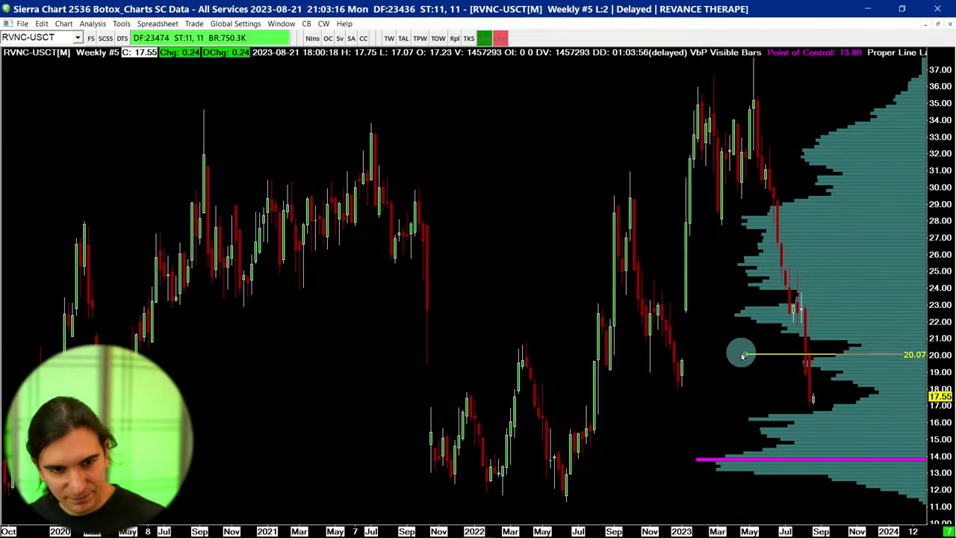
drag(685, 360, 678, 360)
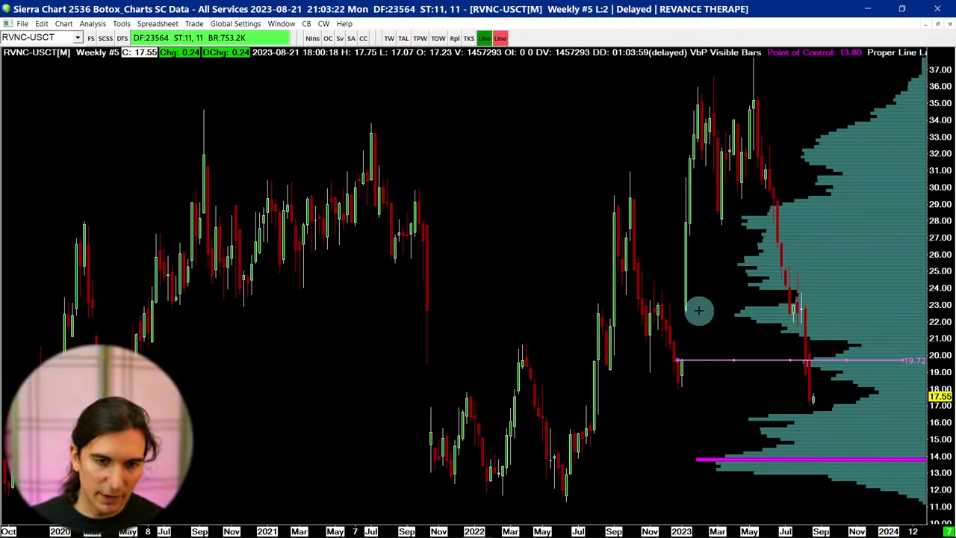
click(655, 444)
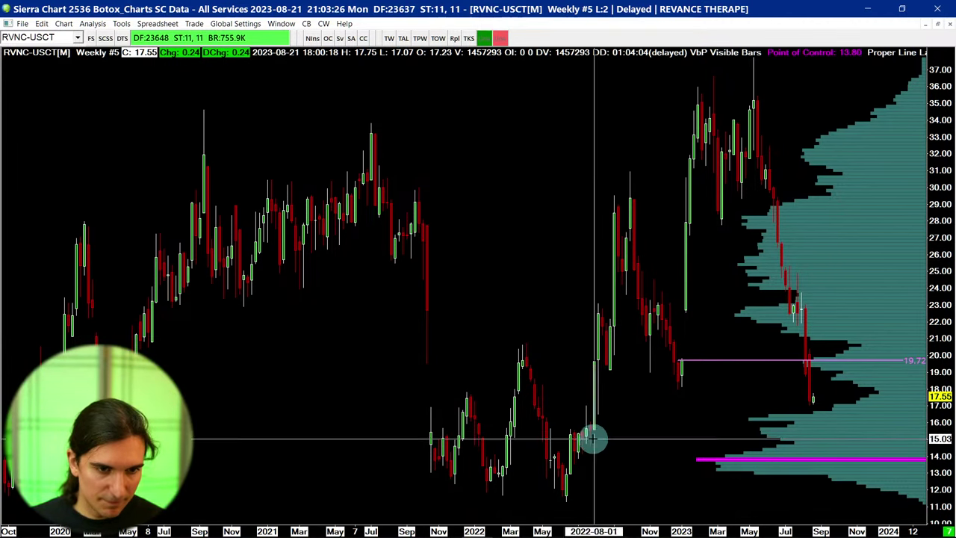
click(680, 361)
click(587, 442)
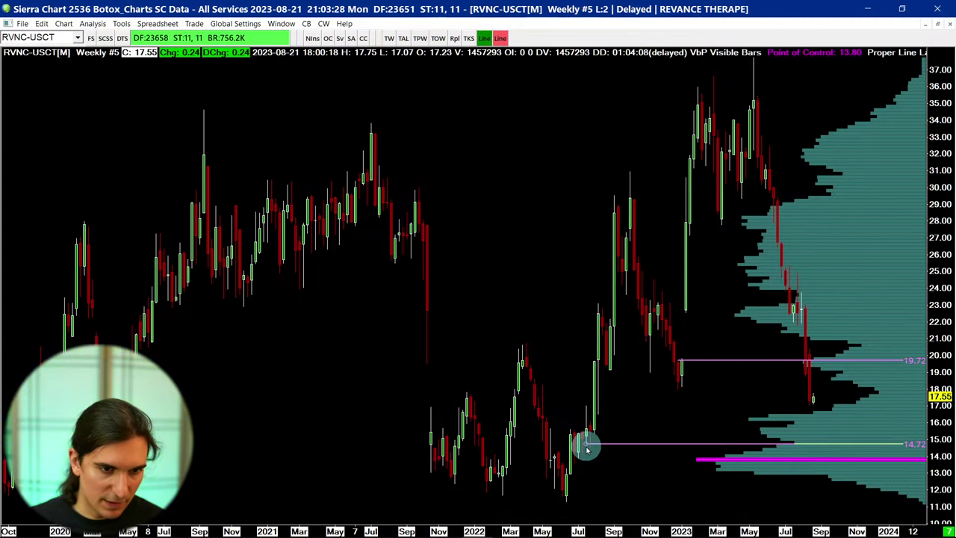
Move the chart on to URGN-USCT and examine its weekly price history since 2020.
key(Down)
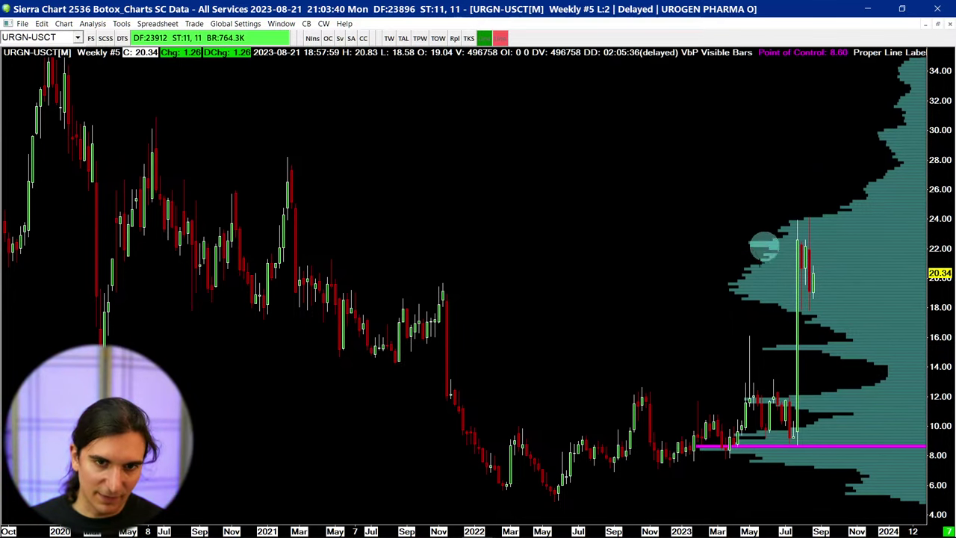
click(286, 211)
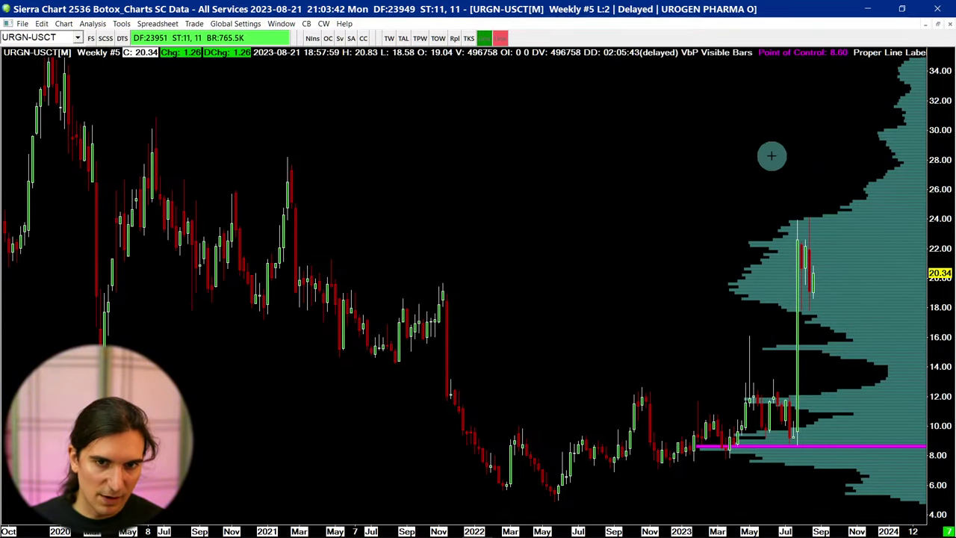
key(Up)
key(Up)
key(Down)
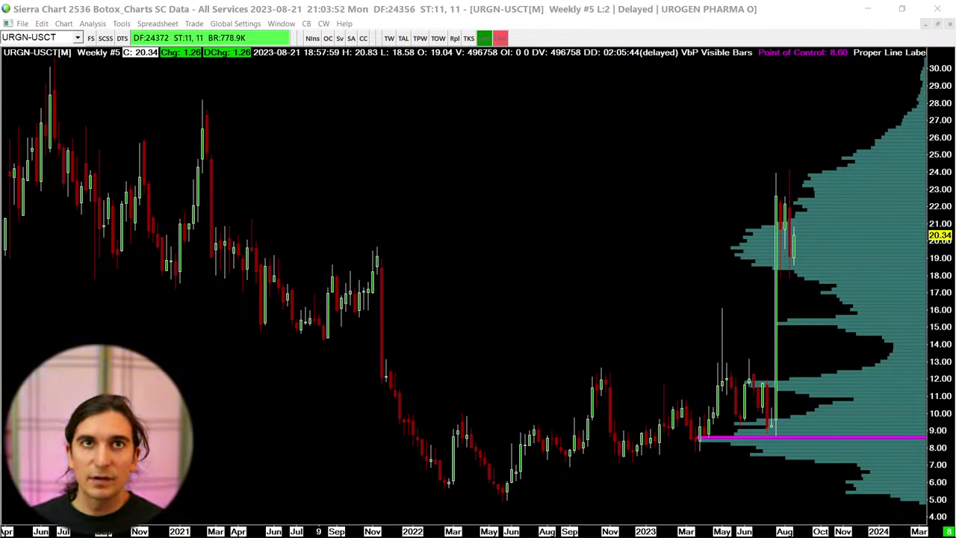
key(alt+Tab)
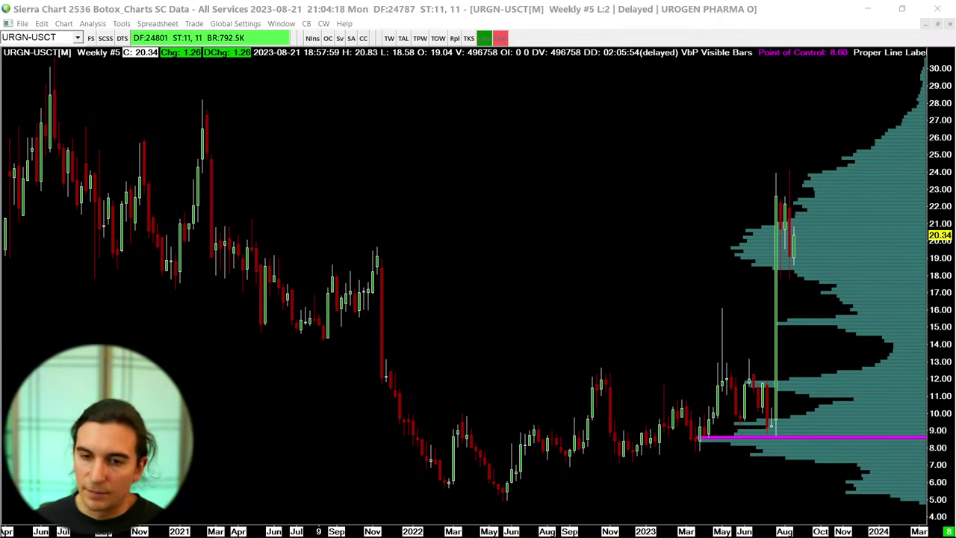
click(195, 23)
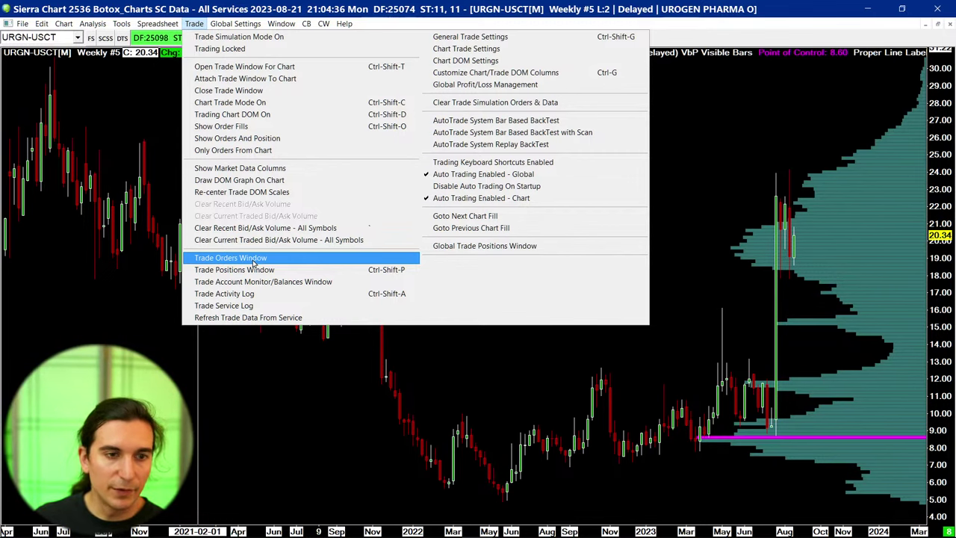
click(426, 436)
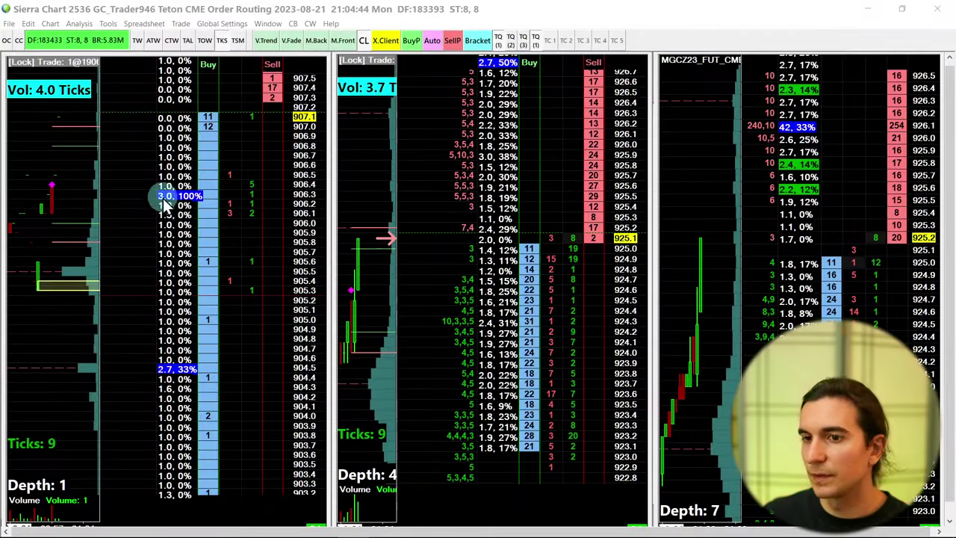
In the GC_Trader946 instance, maximize the 3-minute GCZ23/MGCZ23 gold chart and attach the trade window to it.
click(30, 220)
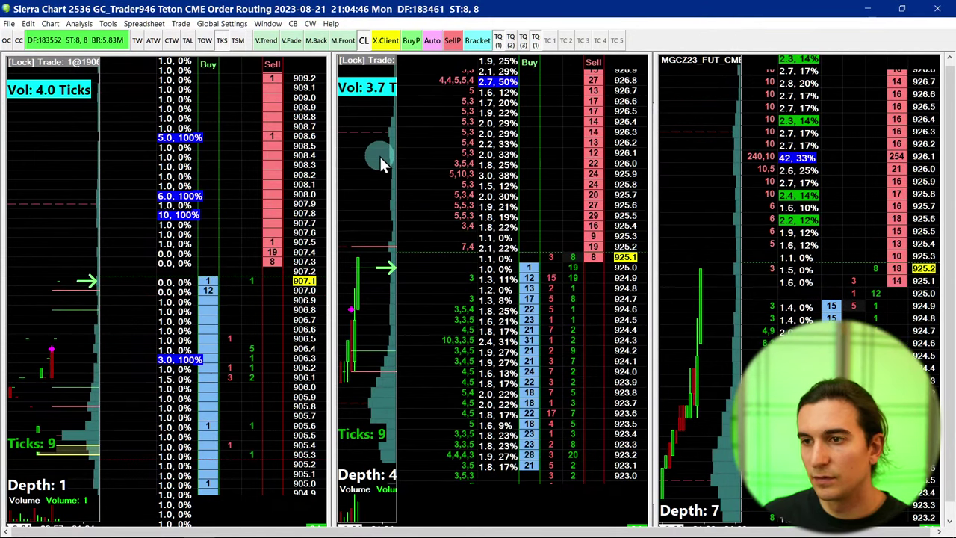
double_click(381, 181)
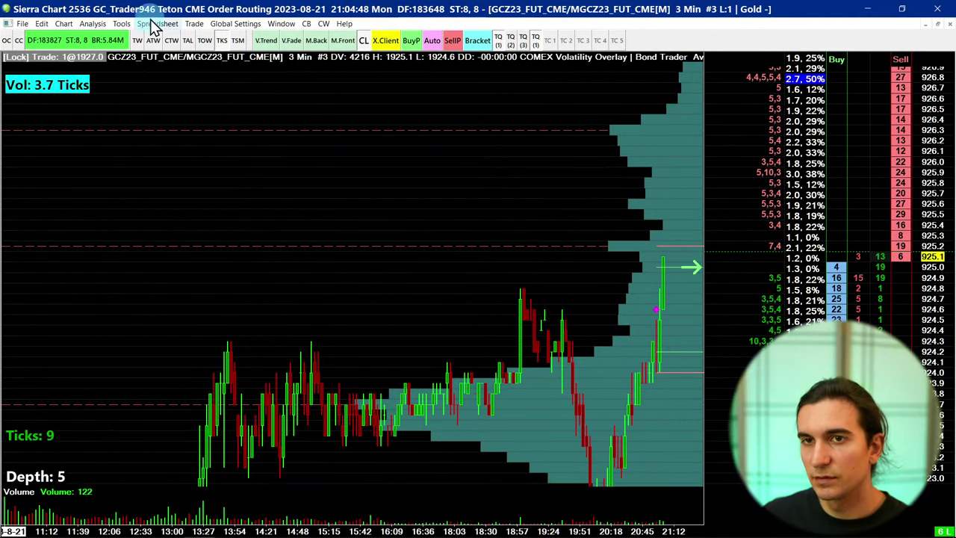
click(193, 23)
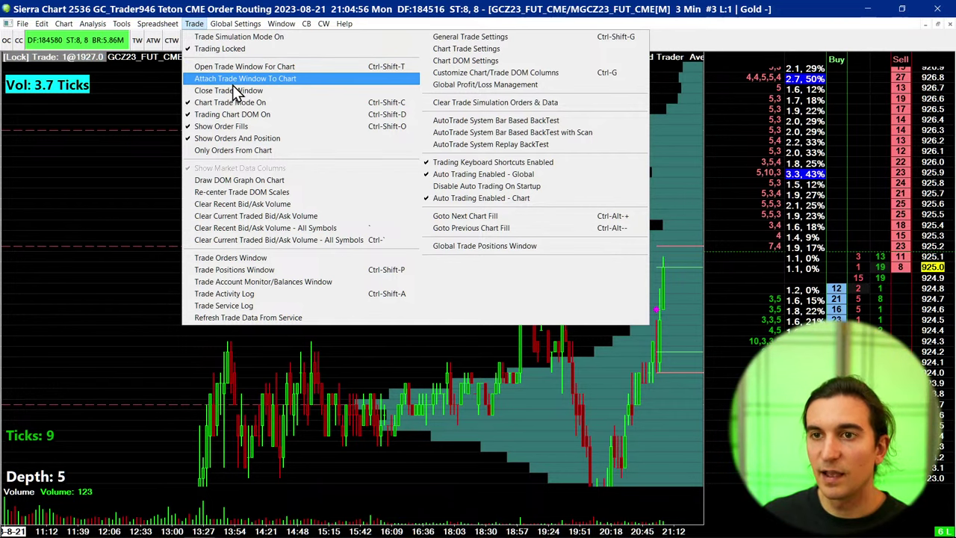
click(234, 82)
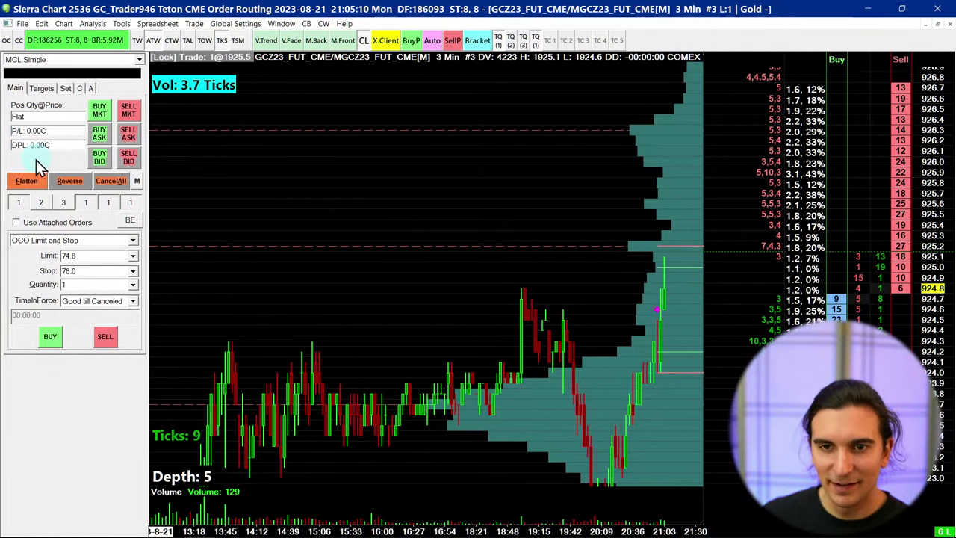
click(46, 200)
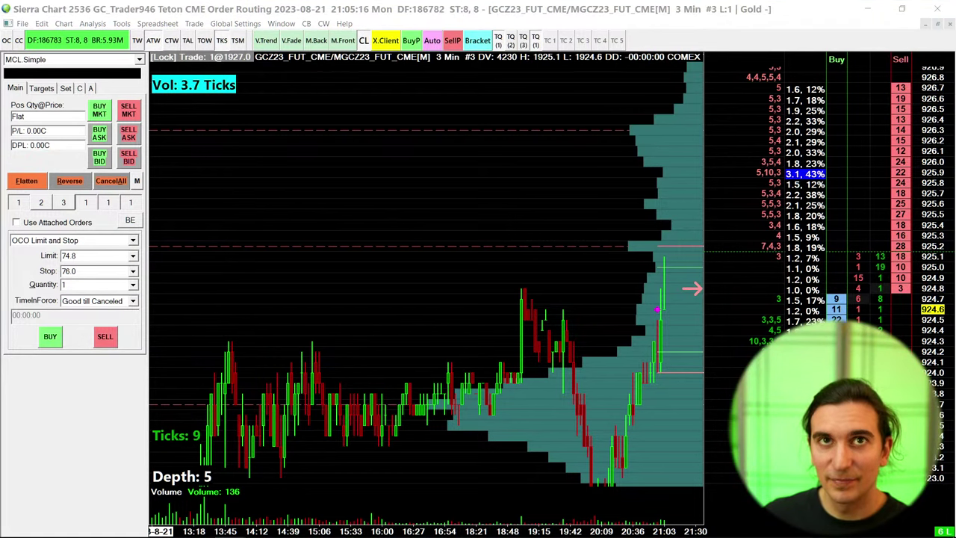
Open the Trade Orders window, enlarge and reposition it to view its columns and order commands, and close it.
click(200, 27)
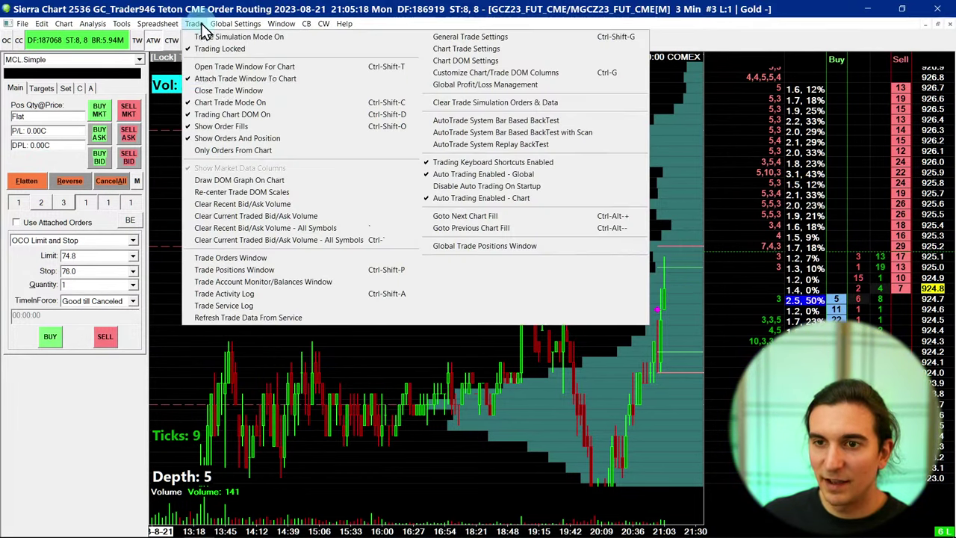
click(237, 257)
drag(455, 117, 301, 114)
drag(545, 269, 674, 334)
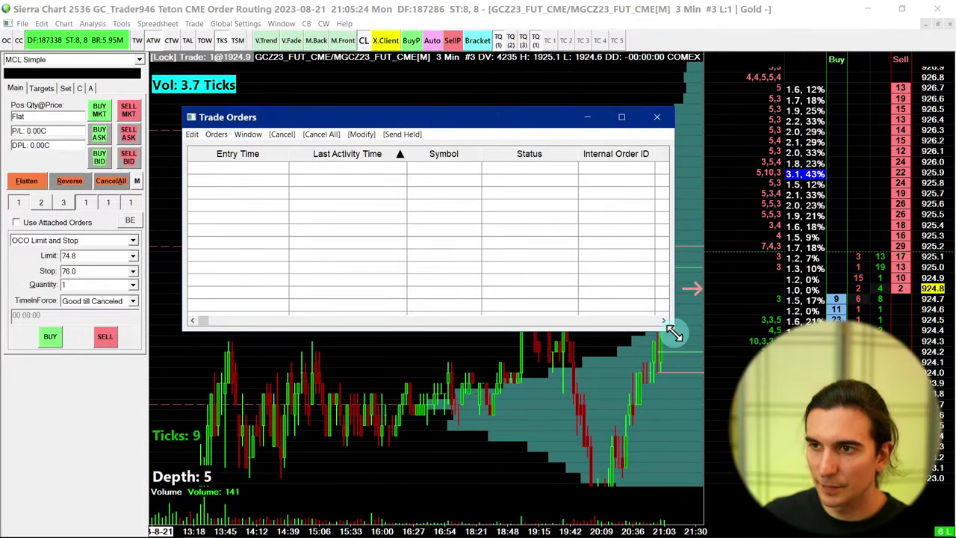
drag(443, 119, 282, 107)
click(273, 124)
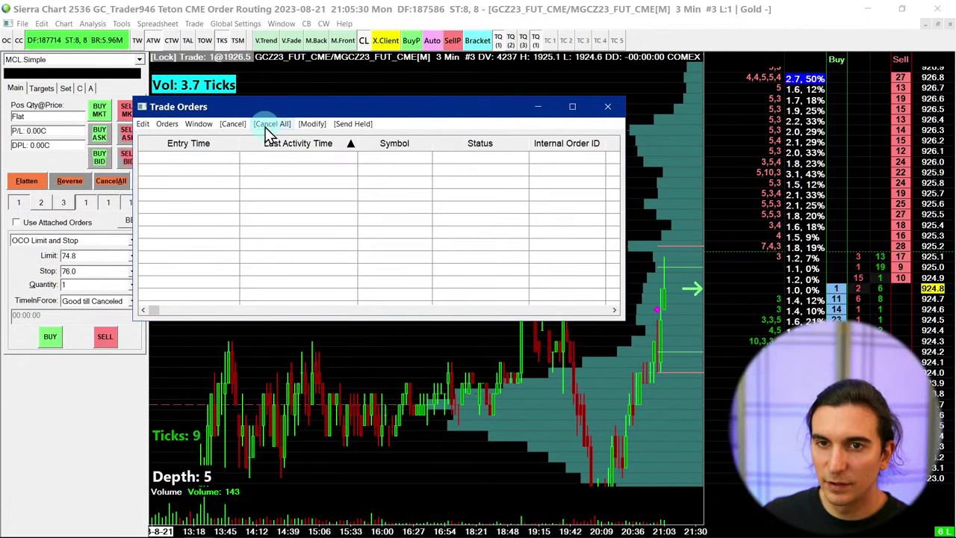
click(607, 106)
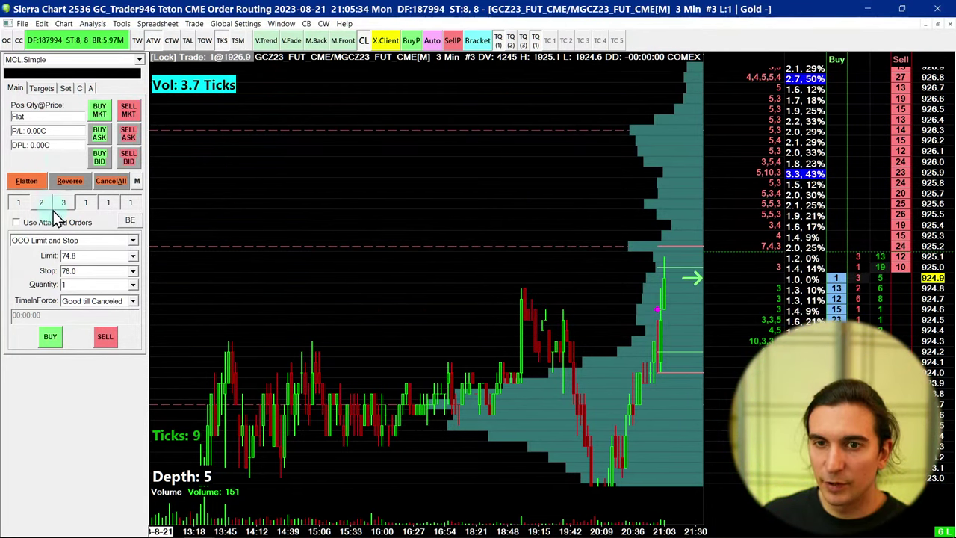
click(203, 25)
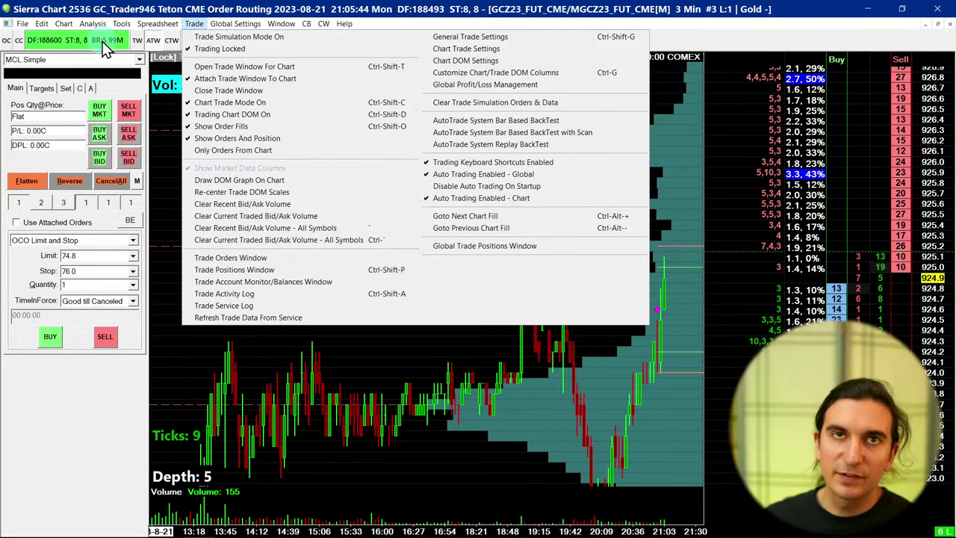
click(67, 397)
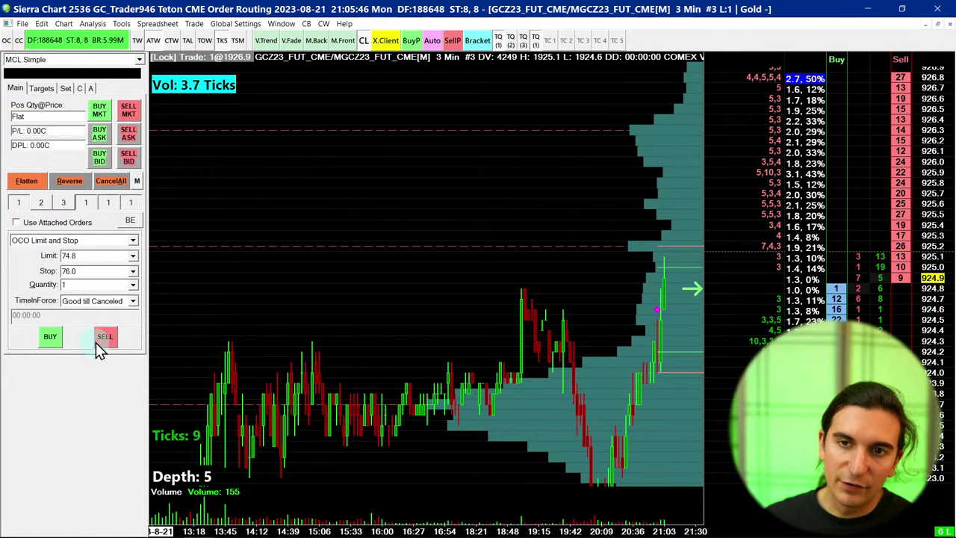
right_click(116, 42)
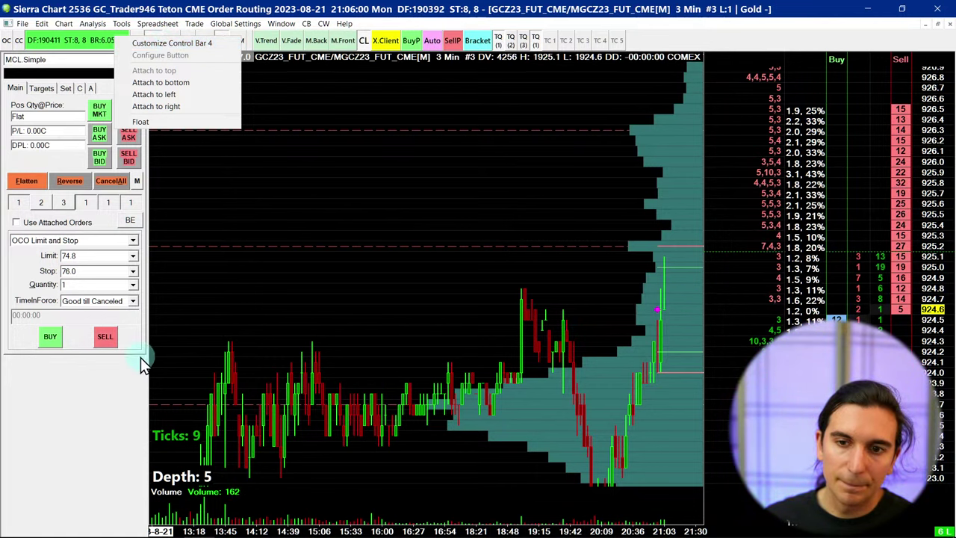
click(100, 404)
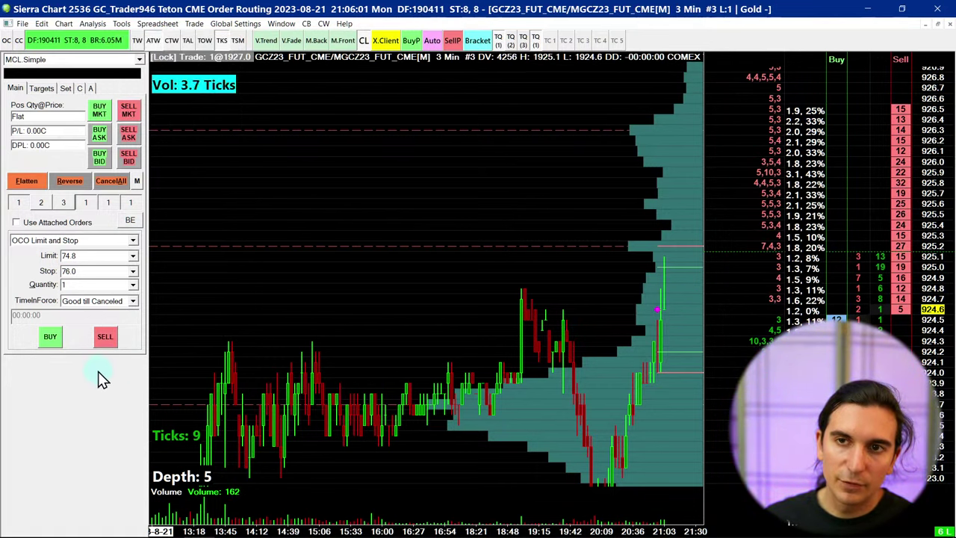
Close the trade window attached to the 3-minute gold chart.
click(199, 25)
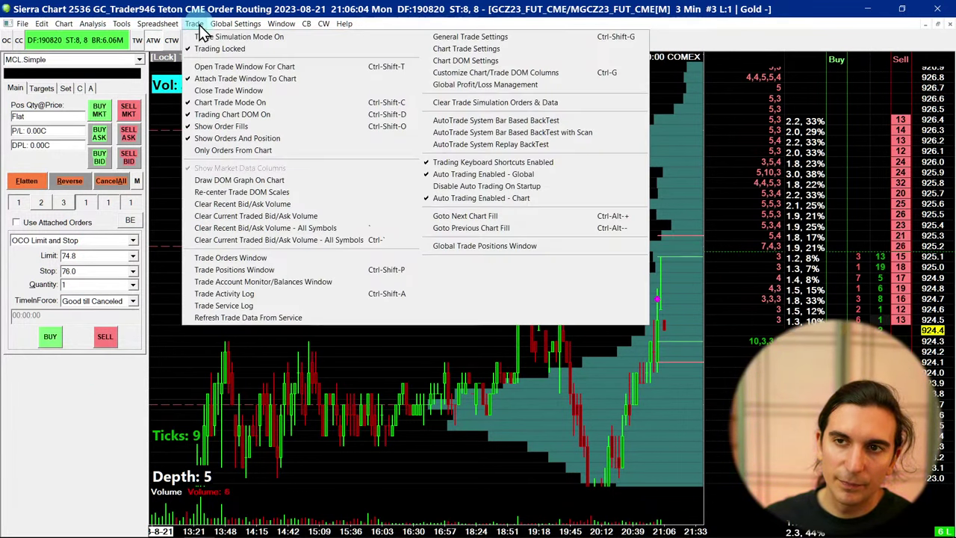
click(220, 91)
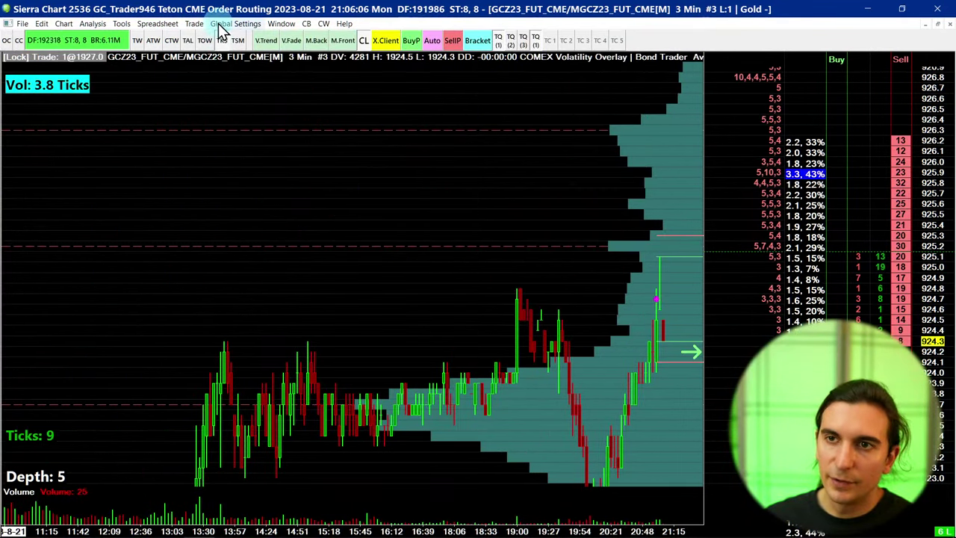
right_click(260, 42)
click(281, 23)
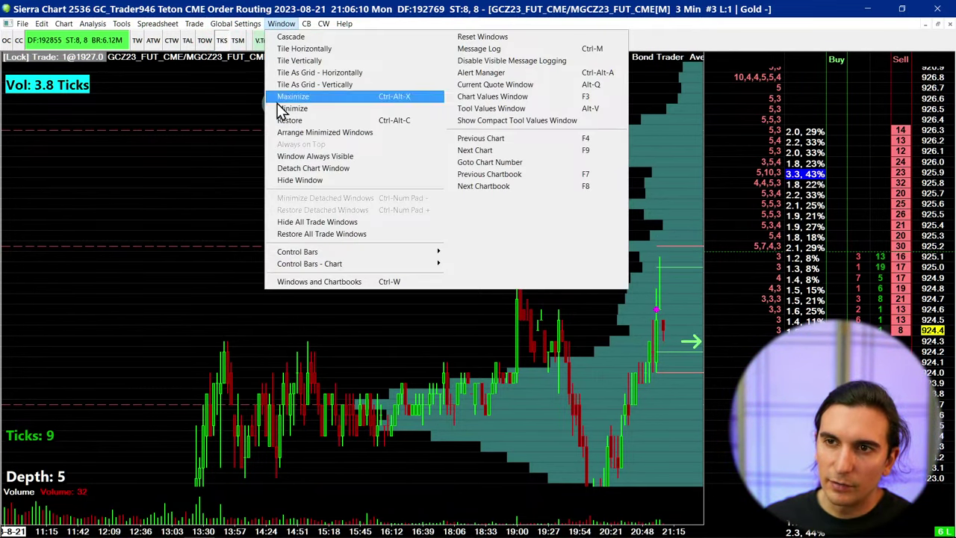
mouse_move(323, 253)
click(478, 254)
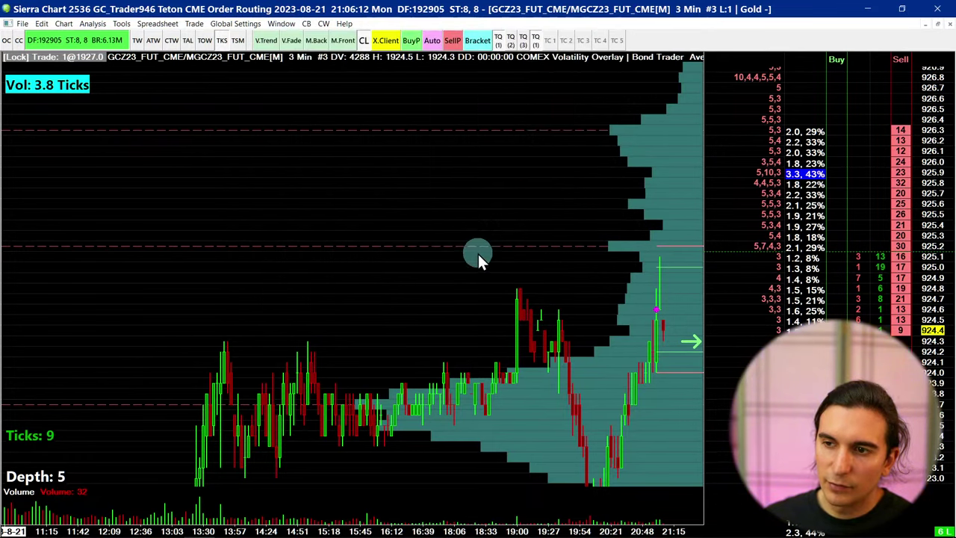
Open the customization settings of Control Bar 1 and expand the Special Items group of available commands.
right_click(139, 36)
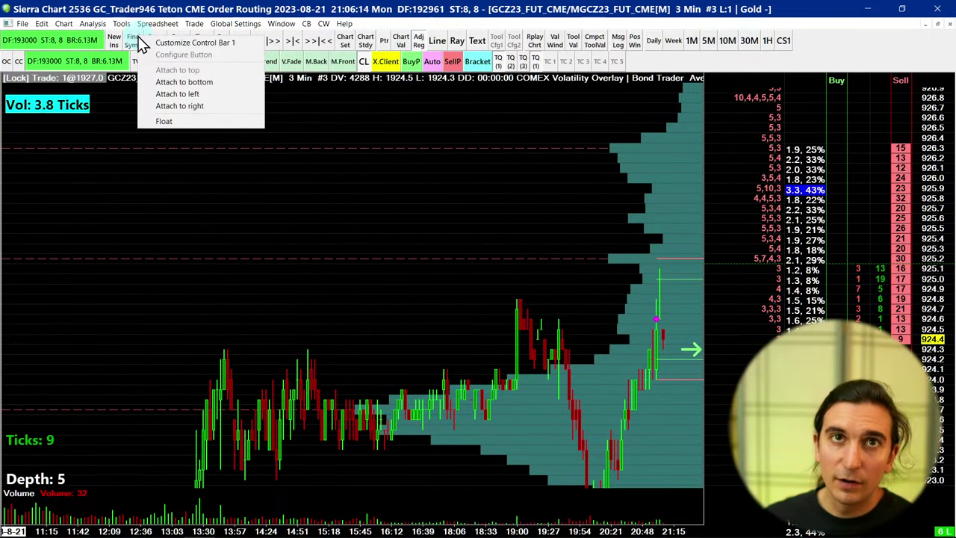
click(173, 43)
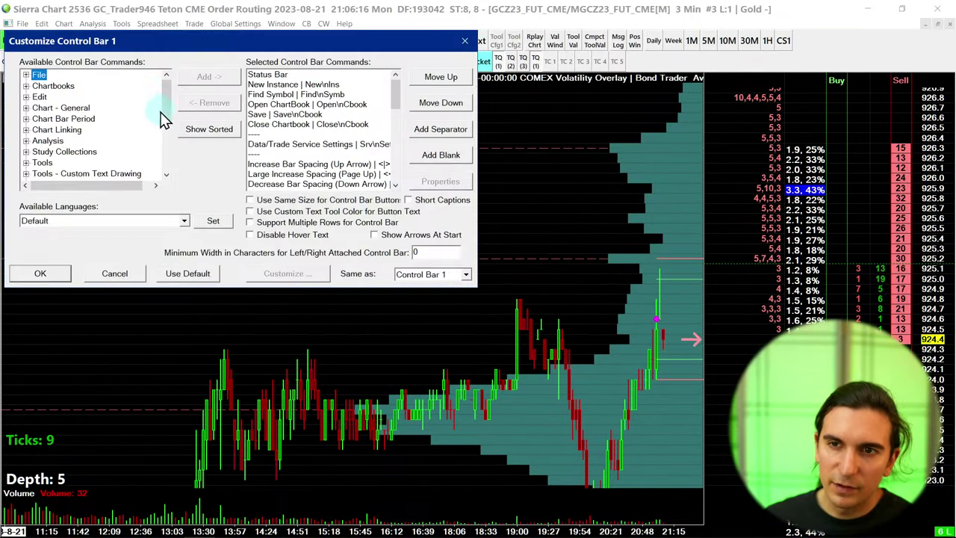
drag(169, 100, 158, 171)
click(26, 173)
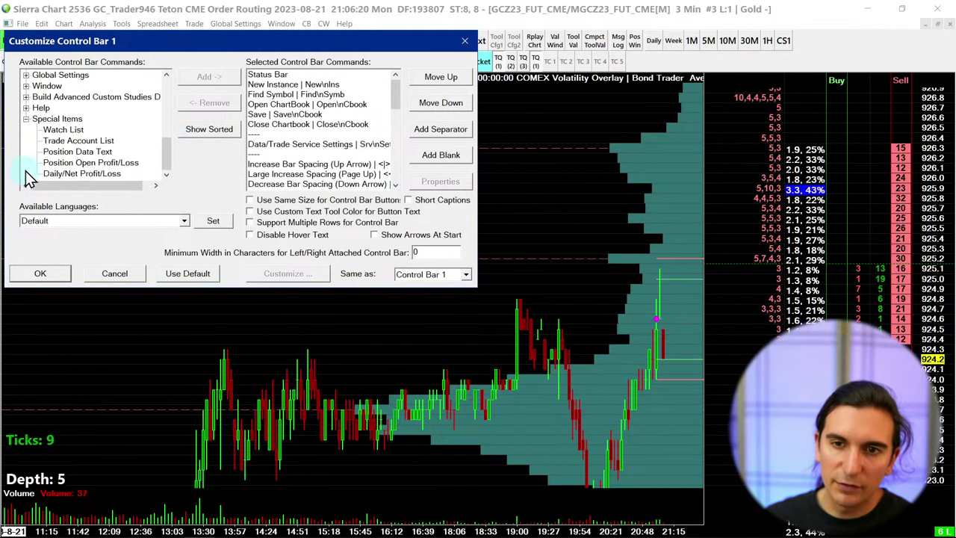
Review the Trade Account List, Position Data Text, Position Open Profit/Loss and Daily/Net Profit/Loss items, and close the customization without adding any.
click(62, 129)
click(84, 140)
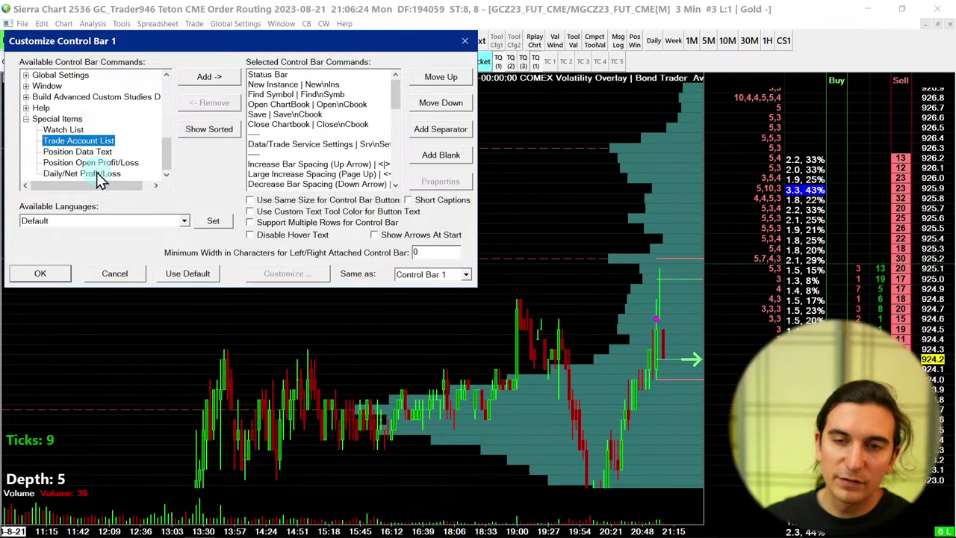
click(82, 152)
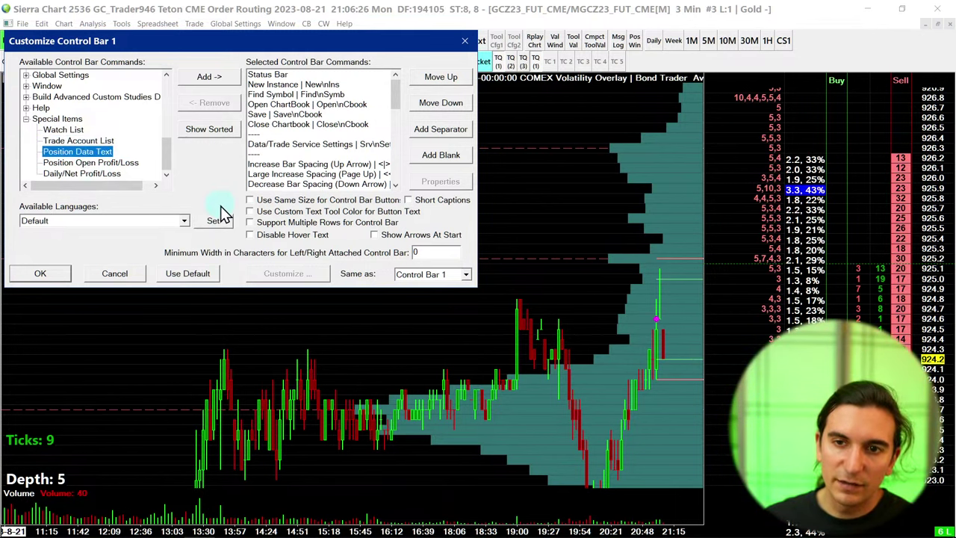
click(113, 163)
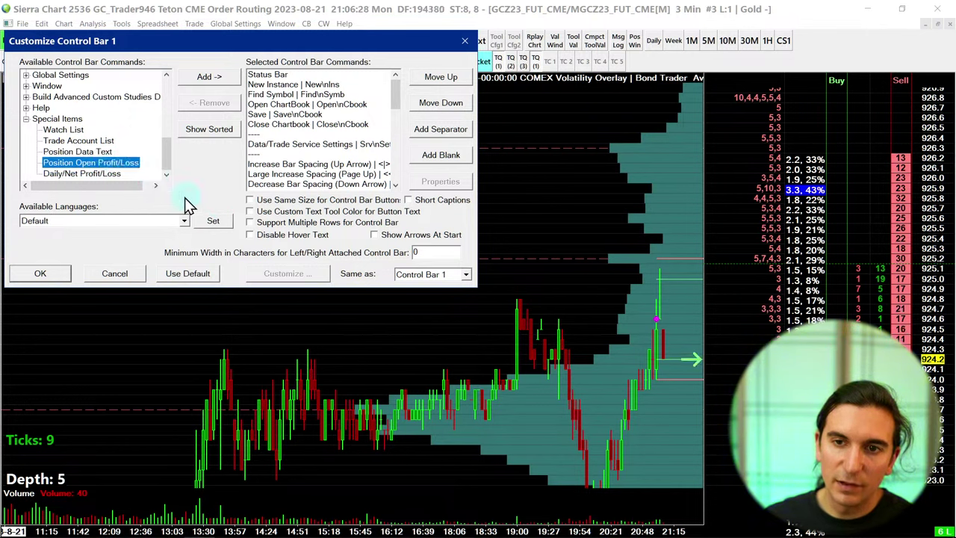
click(82, 173)
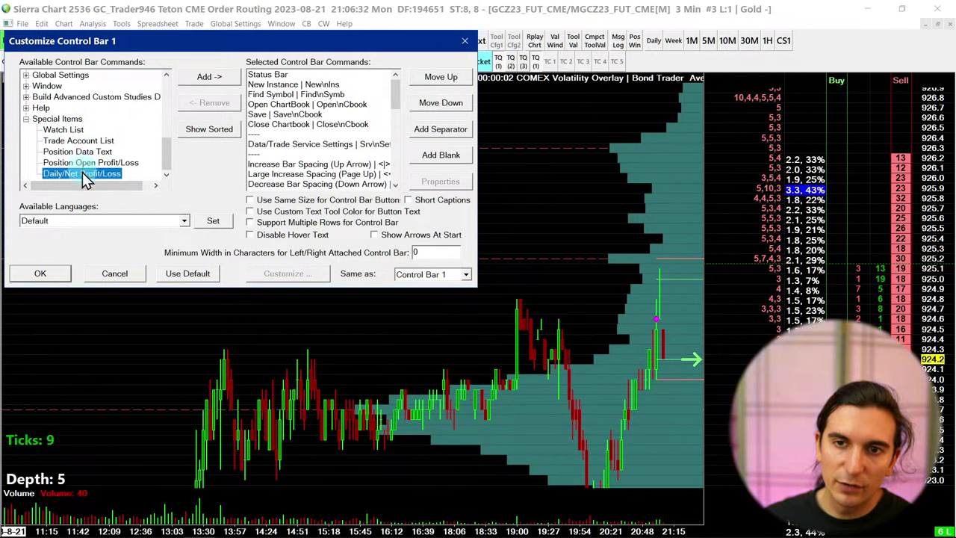
click(75, 140)
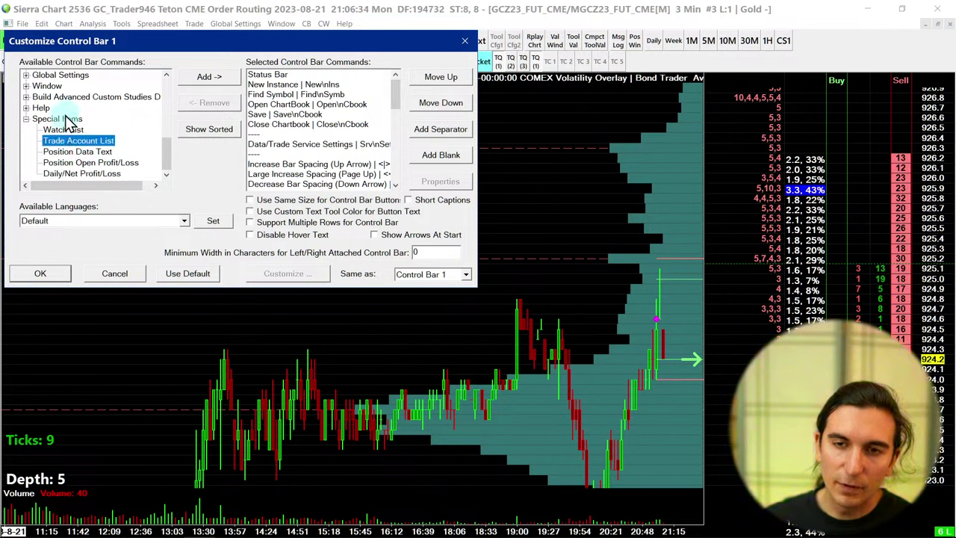
click(80, 152)
click(63, 163)
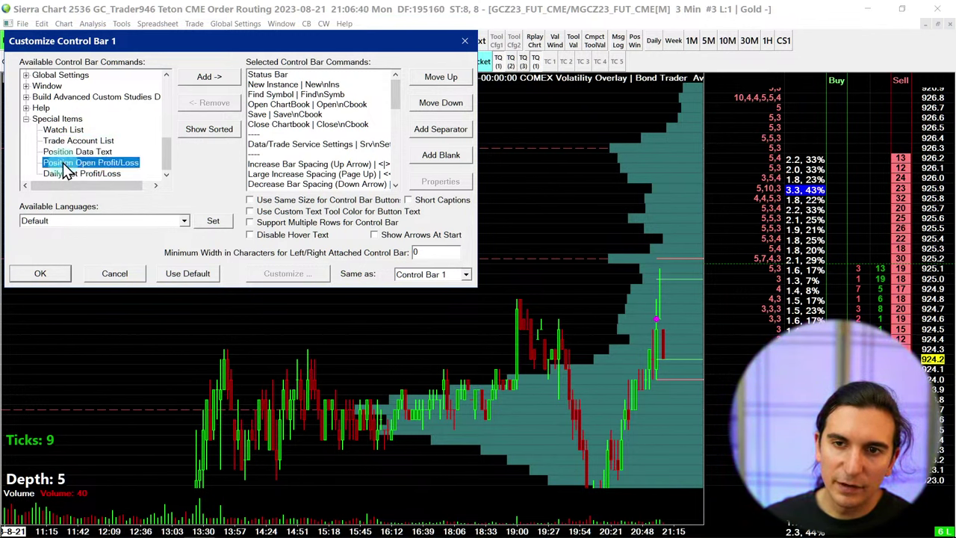
click(81, 173)
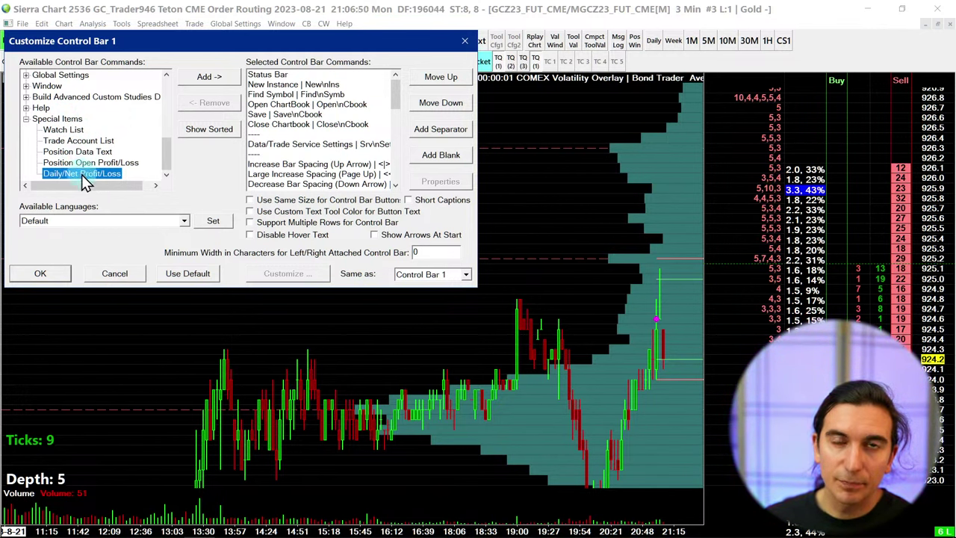
click(466, 41)
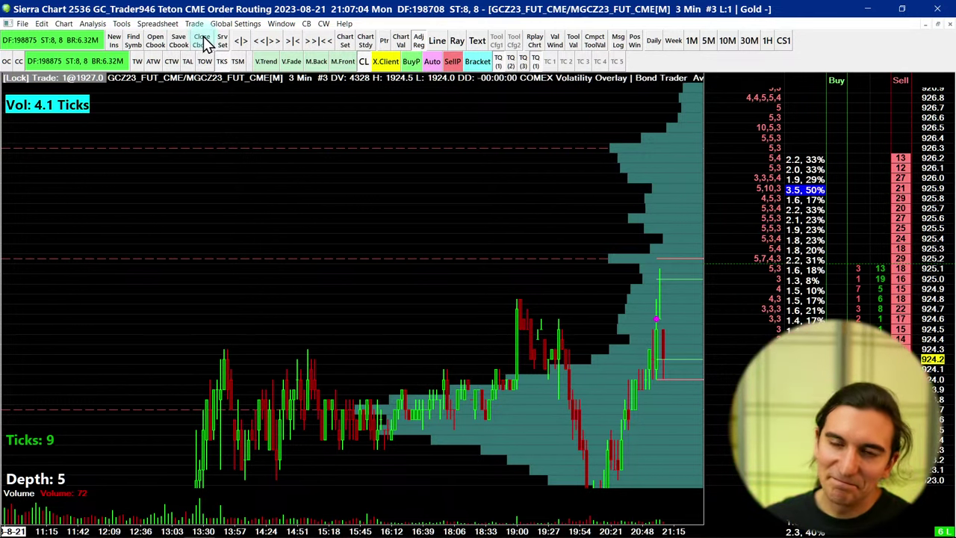
View the attach and float options of Control Bar 1 and the list of control bars.
right_click(202, 34)
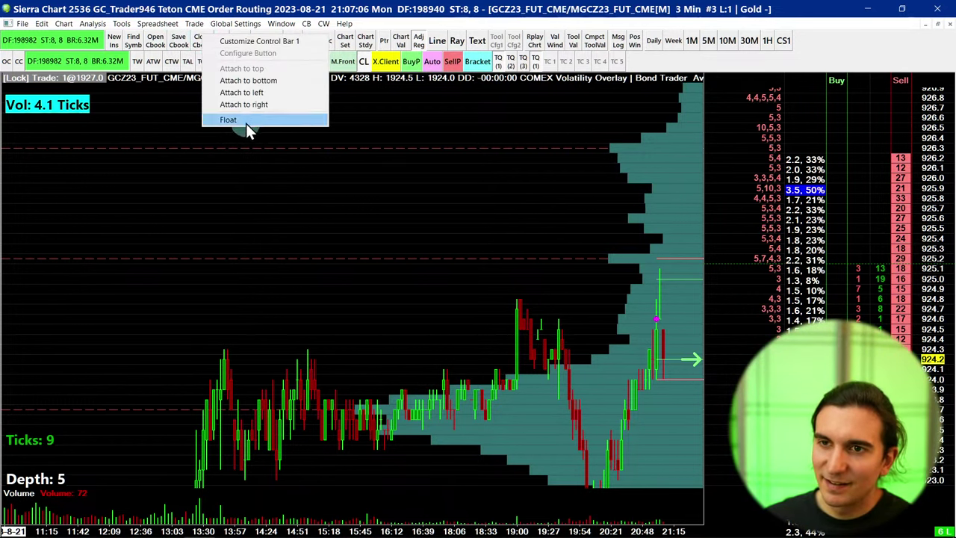
click(282, 24)
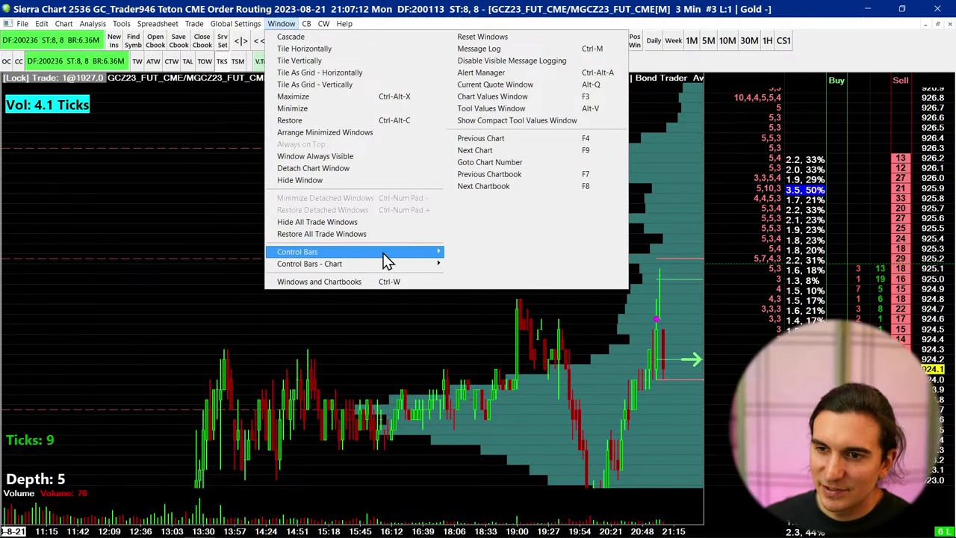
mouse_move(439, 254)
click(478, 253)
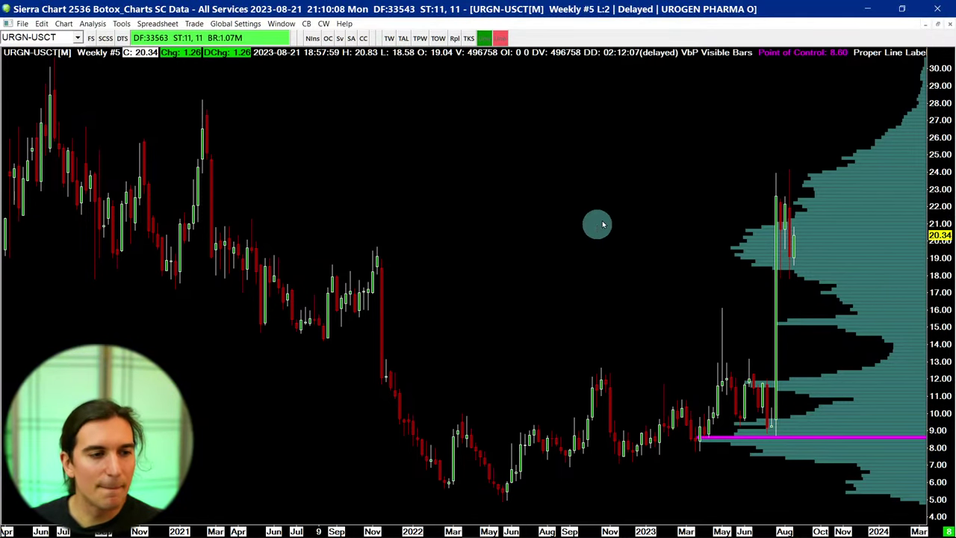
Draw a purple horizontal ray at about 18.06 from the November 2021 drop on the weekly URGN-USCT chart.
click(695, 341)
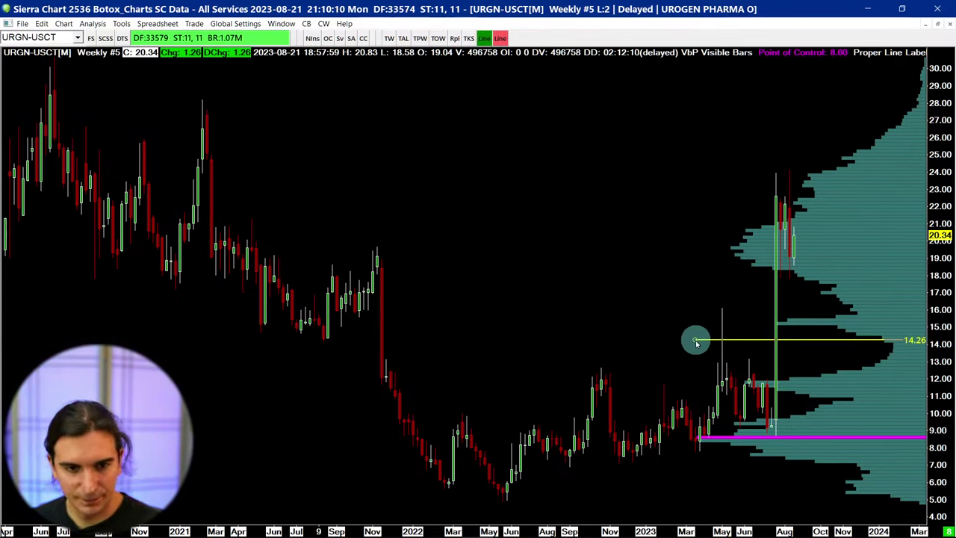
drag(695, 341, 378, 275)
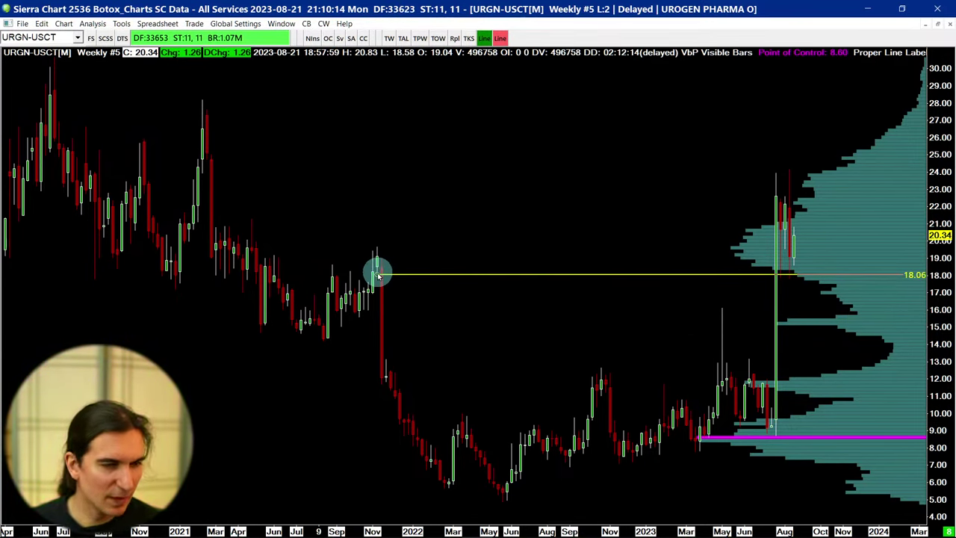
click(418, 276)
key(2)
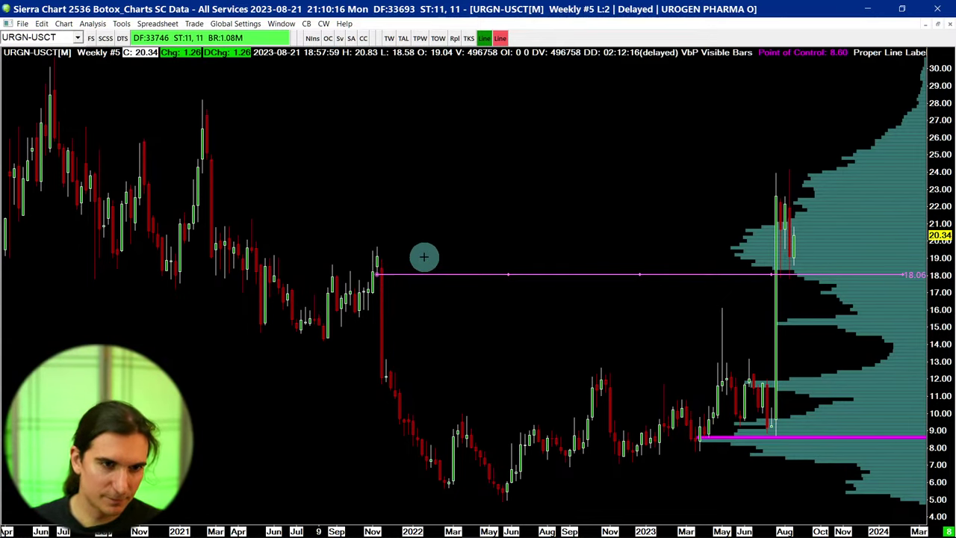
drag(438, 267, 379, 275)
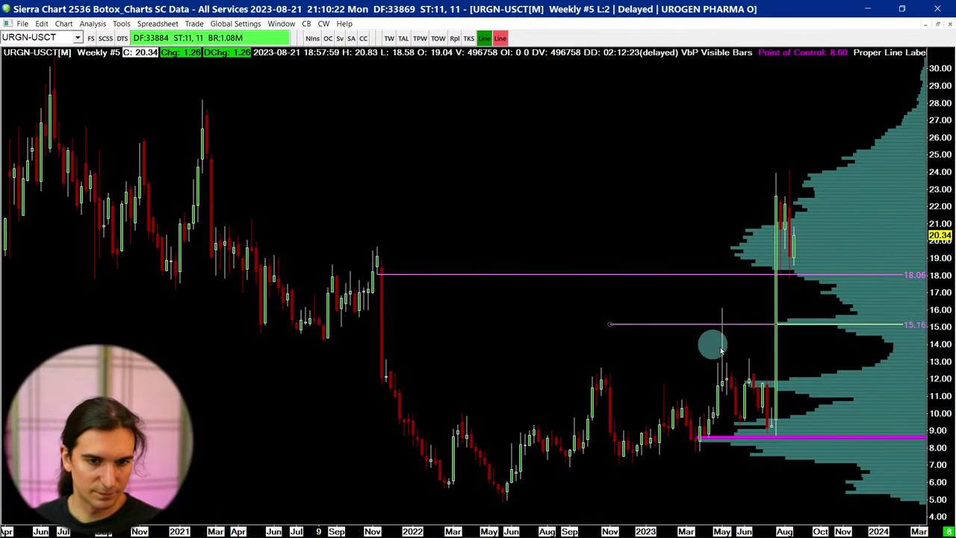
Draw horizontal rays at about 5.82 from the mid-2022 low, 10.33 from the July 2023 candle and 24.68 from the early-2021 peak.
drag(597, 448, 770, 409)
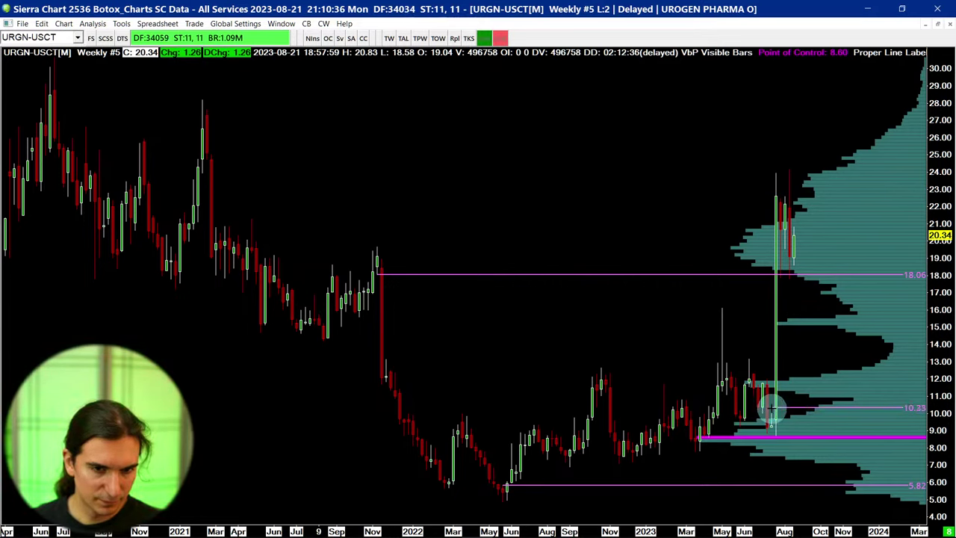
click(751, 345)
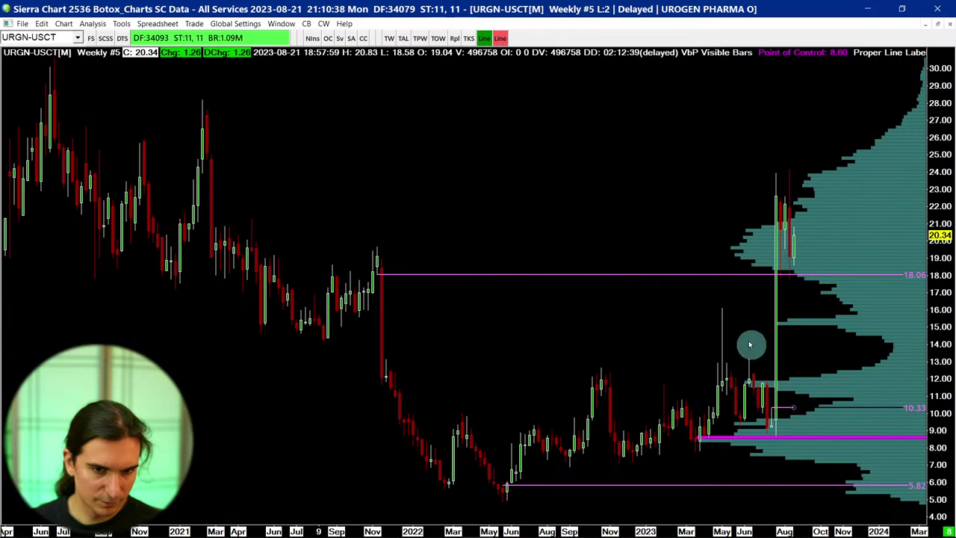
drag(730, 305, 206, 160)
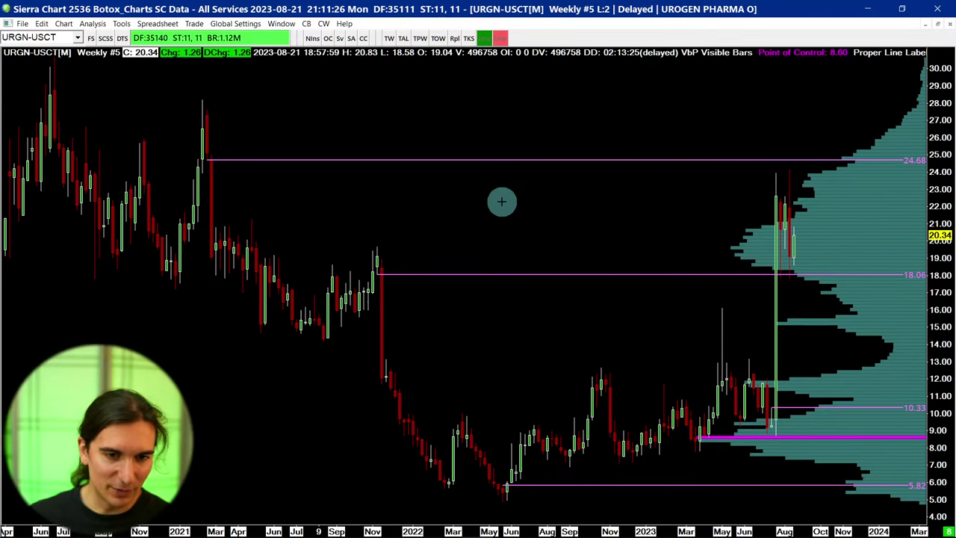
Draw a horizontal ray at about 29.87 from the early-March 2020 candle on the URGN-USCT chart.
scroll(501, 201, down, 5)
scroll(442, 258, up, 3)
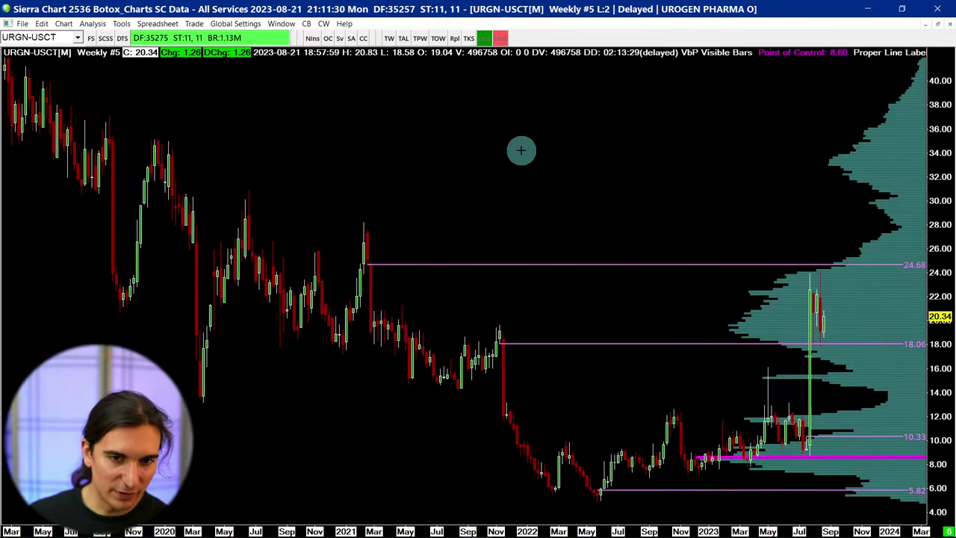
scroll(521, 150, up, 3)
scroll(639, 201, down, 1)
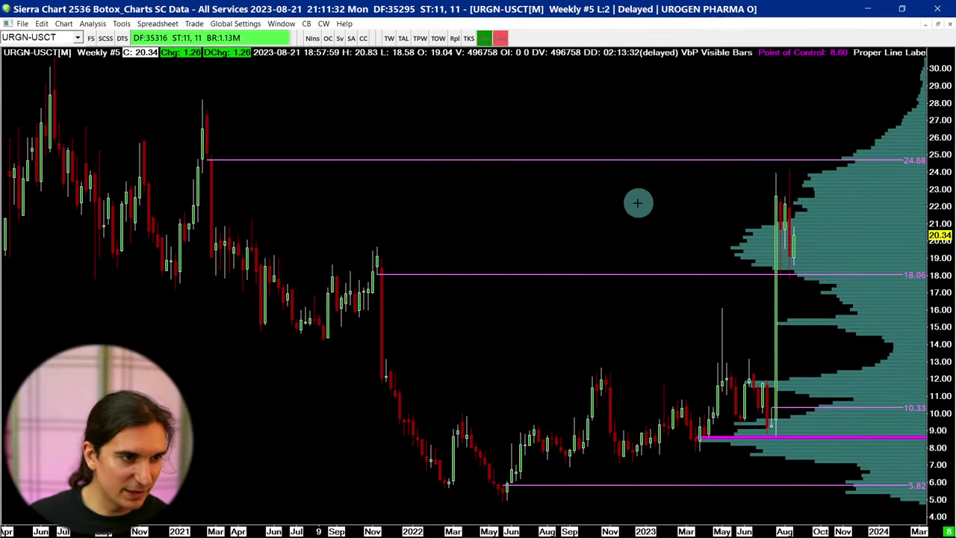
scroll(625, 212, down, 1)
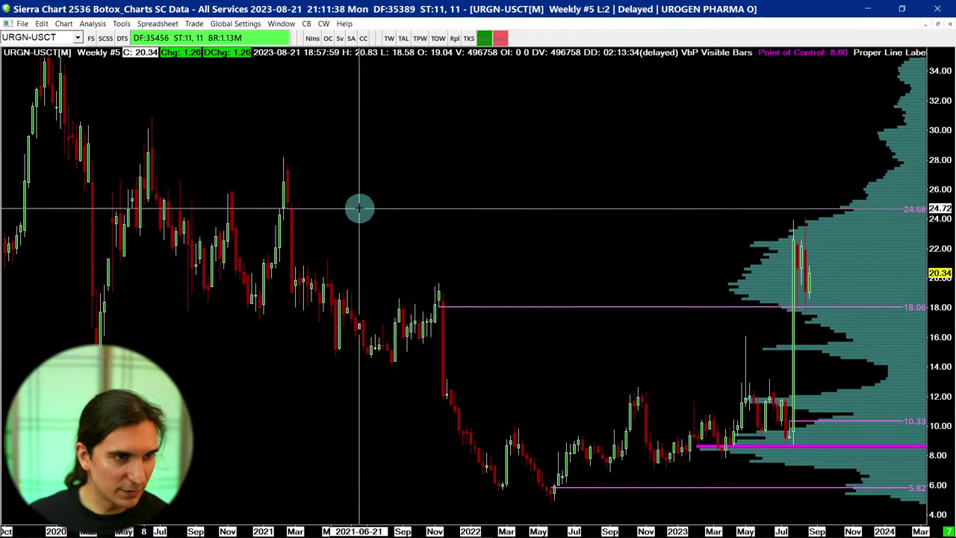
click(289, 209)
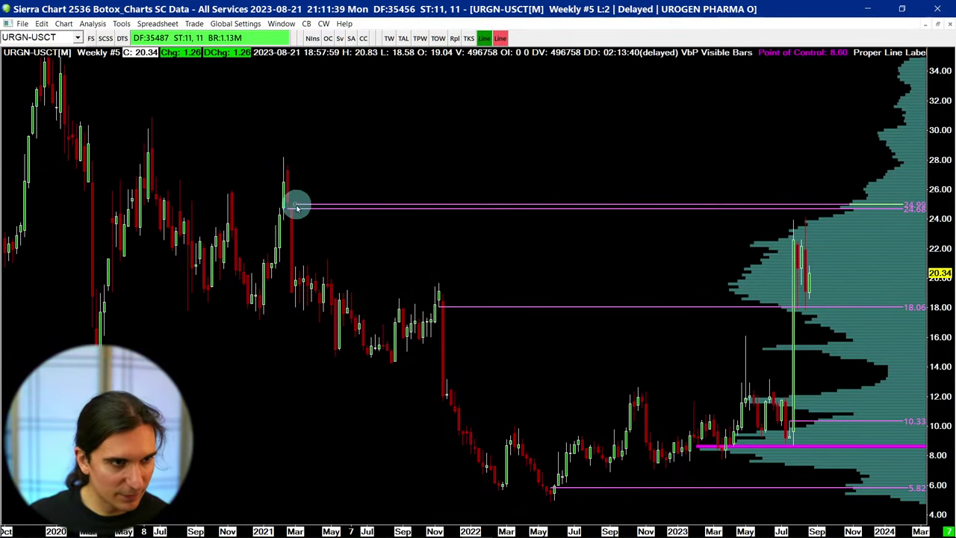
click(79, 129)
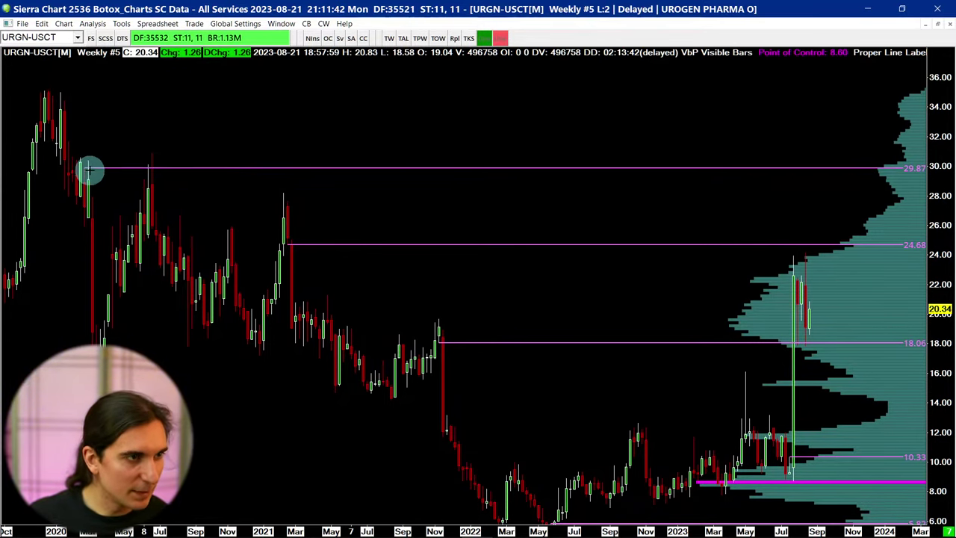
click(85, 166)
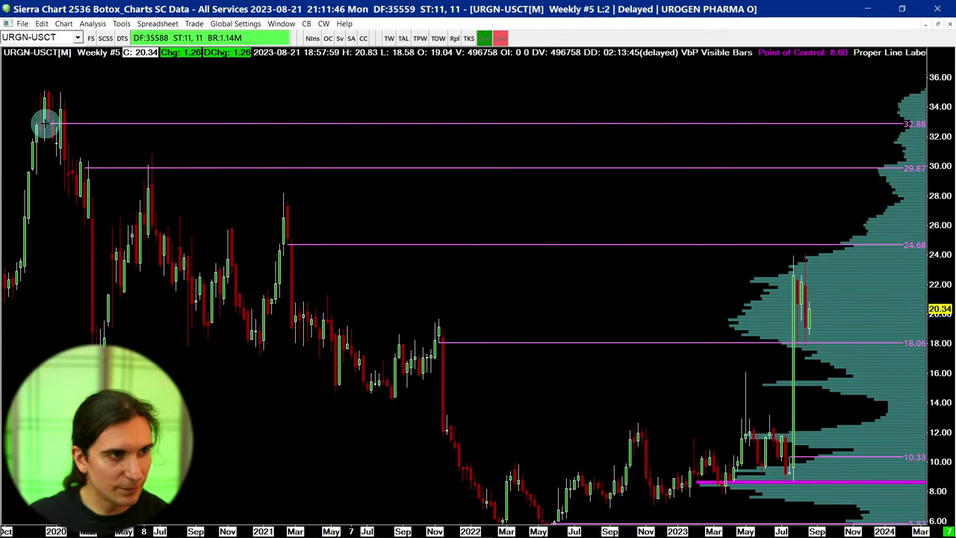
Add two closely spaced horizontal rays at about 32.65 and 32.88 from the candles around the turn of 2019 to 2020.
click(49, 122)
drag(49, 122, 58, 126)
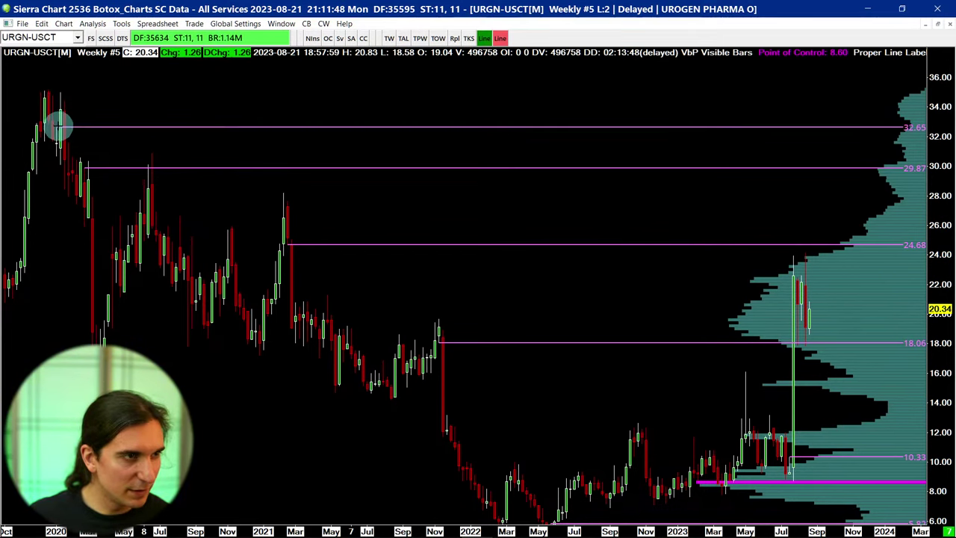
double_click(58, 126)
key(Escape)
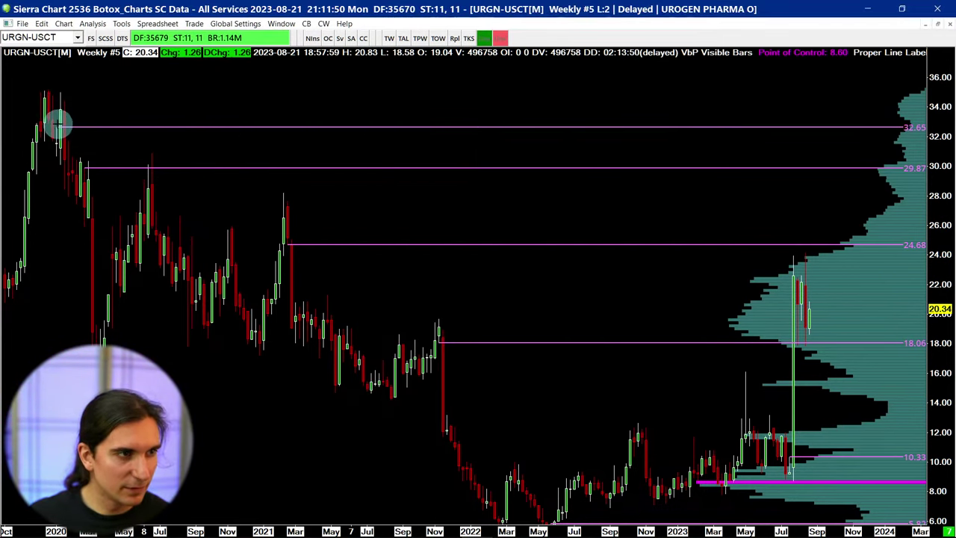
mouse_move(63, 126)
mouse_down()
mouse_move(49, 111)
mouse_move(50, 123)
mouse_up()
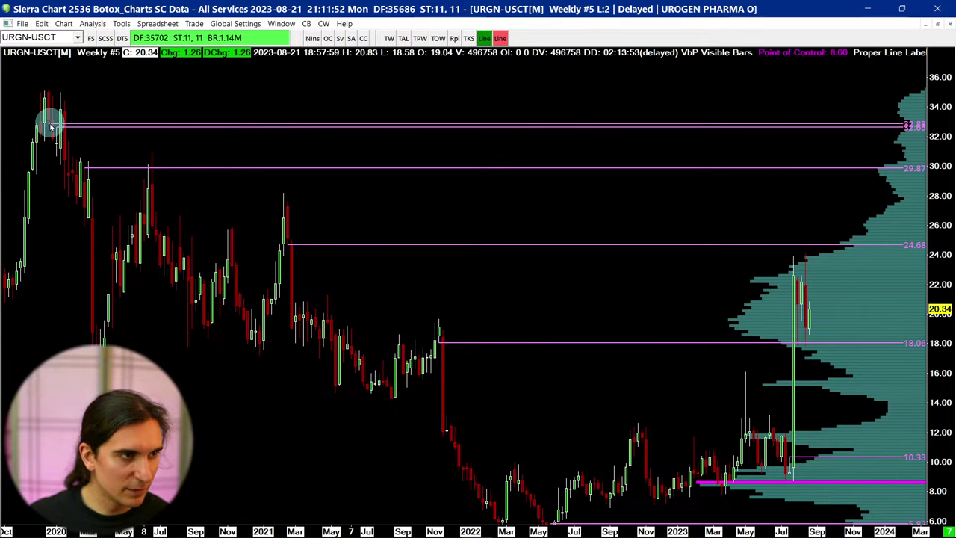
Draw horizontal rays at about 34.30 from the September 2019 drop and 41.40 from the early-2019 candles.
key(Down)
key(Down)
key(Down)
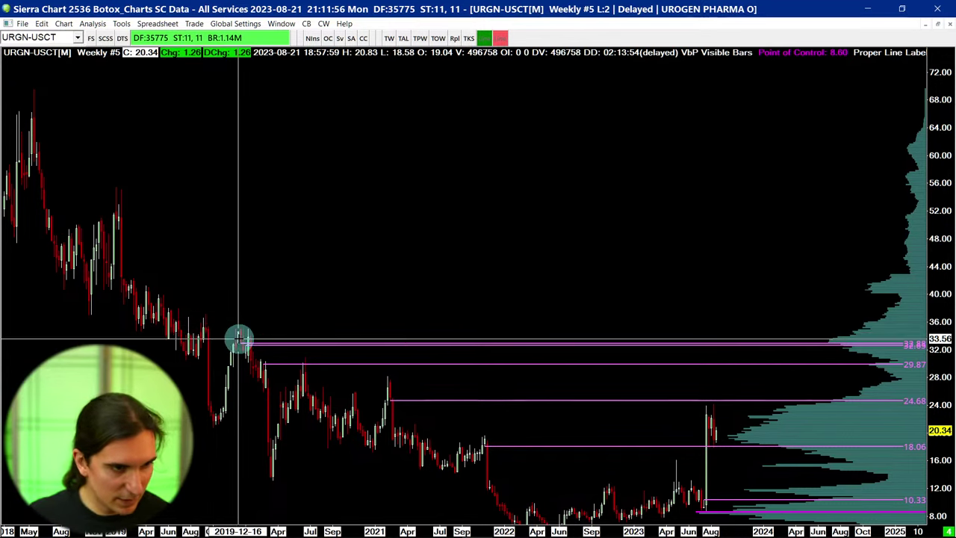
drag(241, 341, 243, 321)
key(ctrl+z)
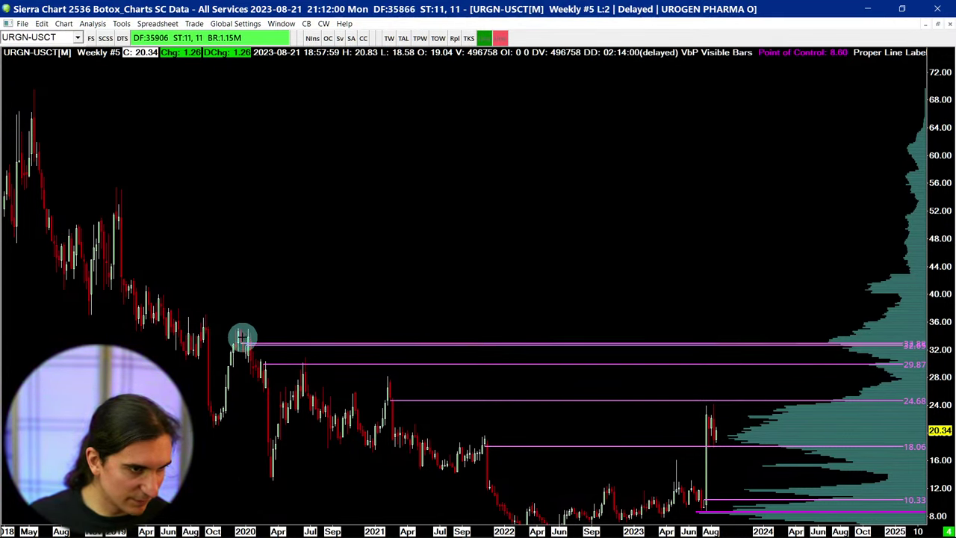
click(240, 338)
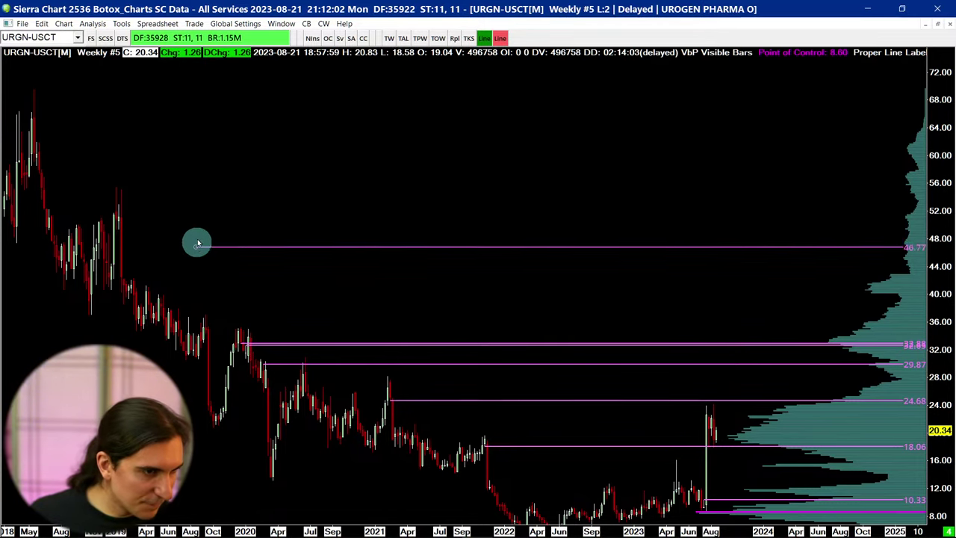
click(207, 334)
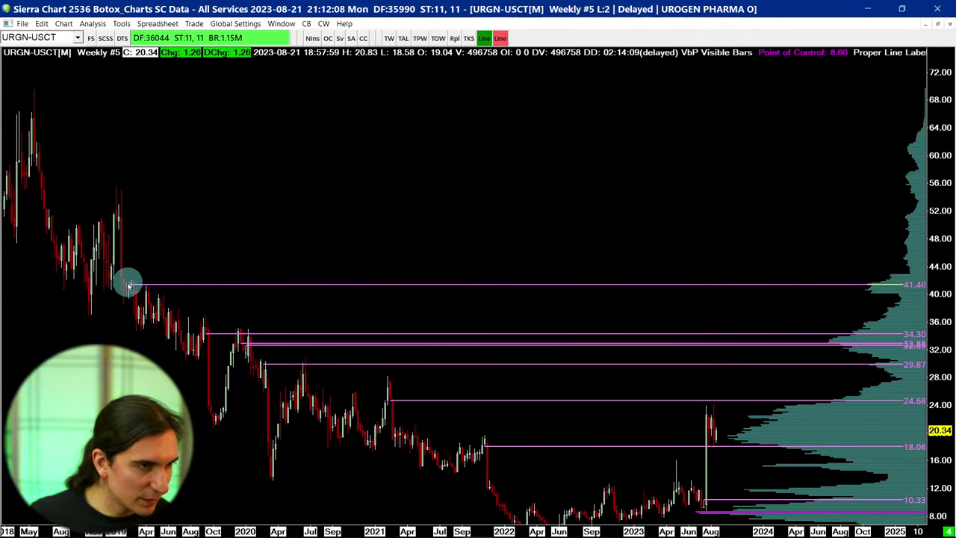
click(131, 284)
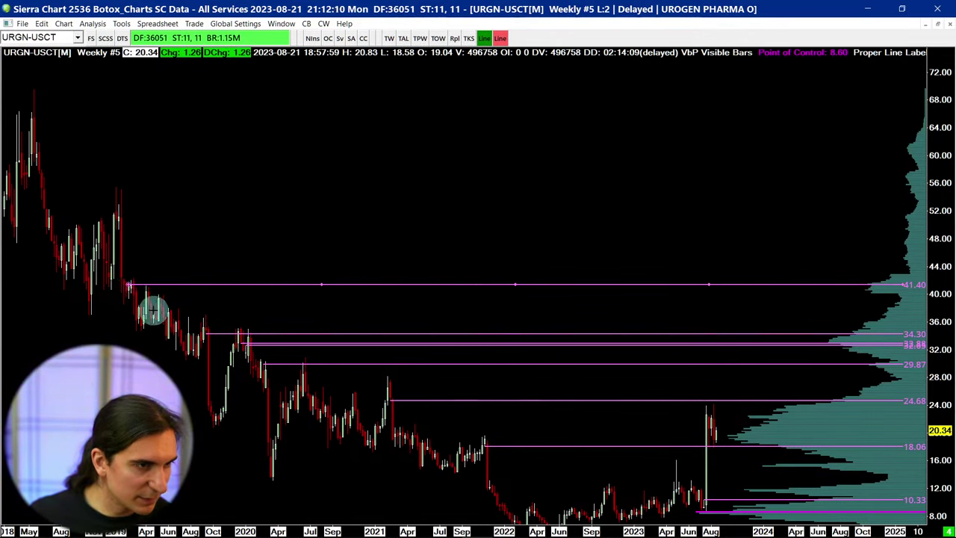
Draw a horizontal ray at about 49.25 from the peak candles at the start of 2019 on the URGN-USCT weekly chart.
drag(150, 307, 124, 282)
key(h)
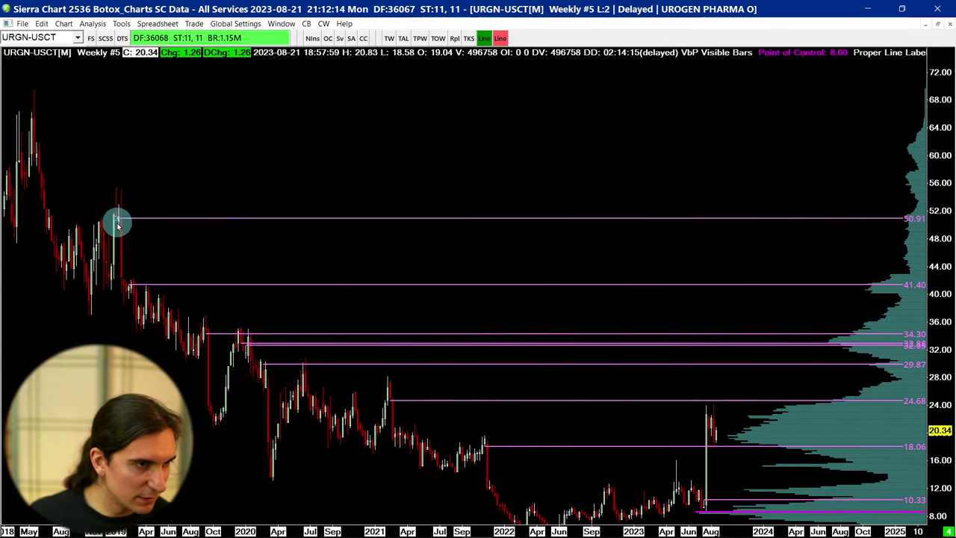
click(117, 229)
scroll(148, 205, up, 1)
scroll(154, 198, up, 5)
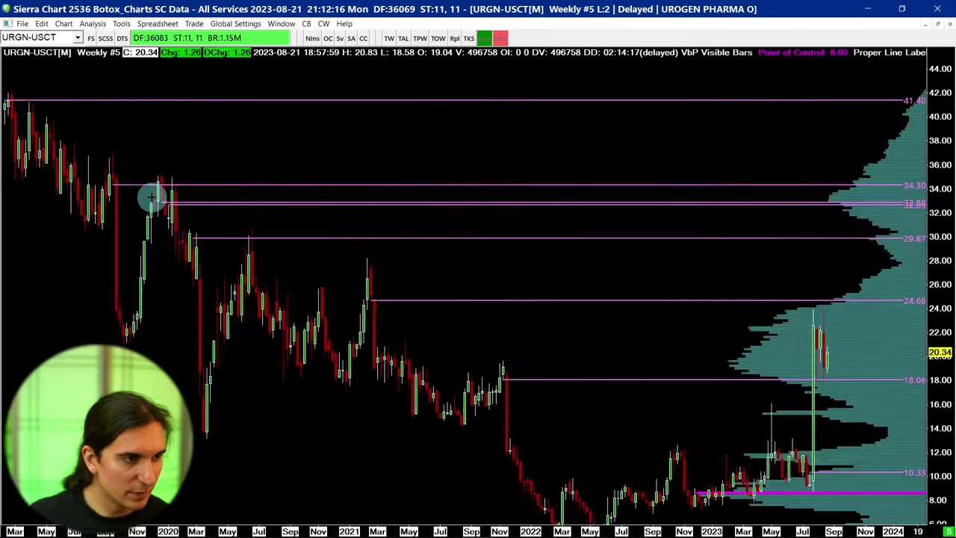
Add horizontal rays at about 36.16 and 38.28 from the mid-2019 candles.
scroll(329, 152, down, 6)
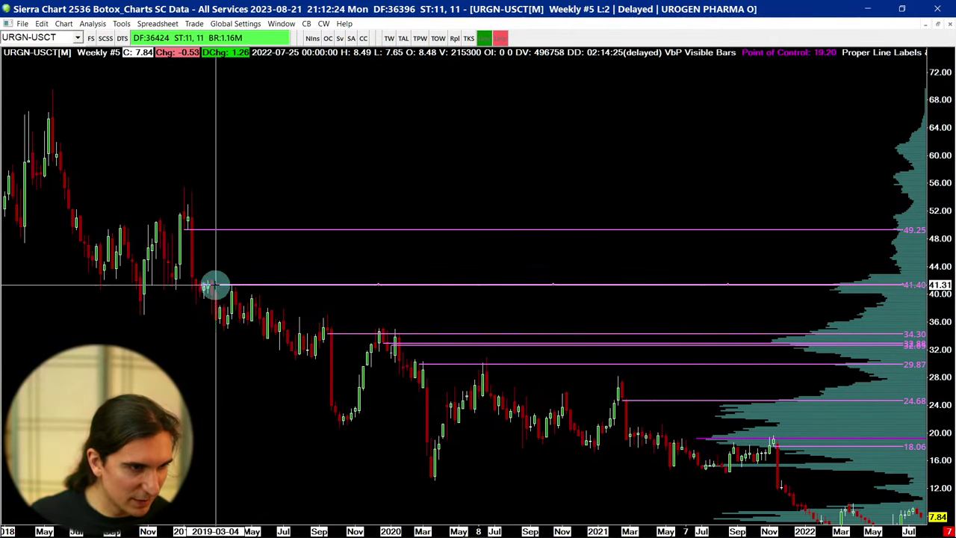
drag(208, 284, 281, 321)
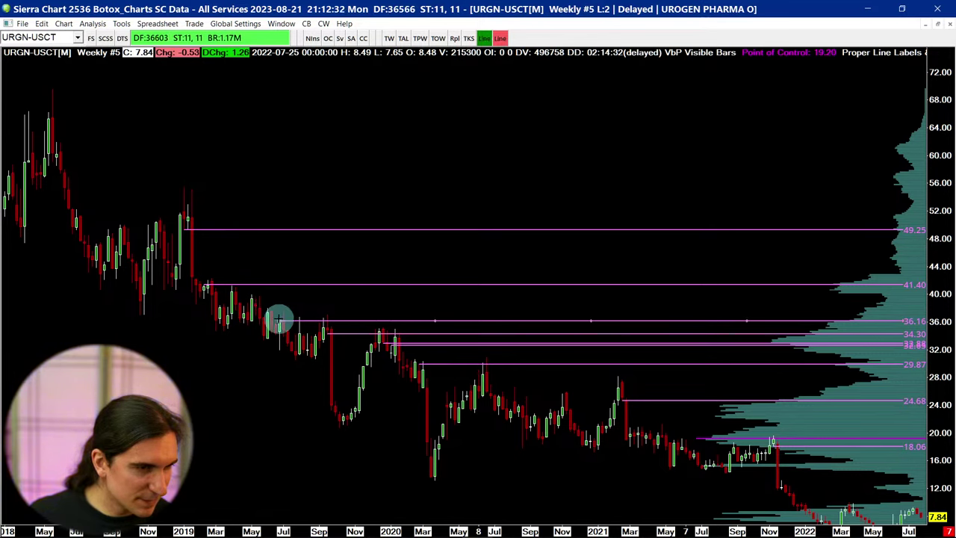
drag(277, 319, 246, 306)
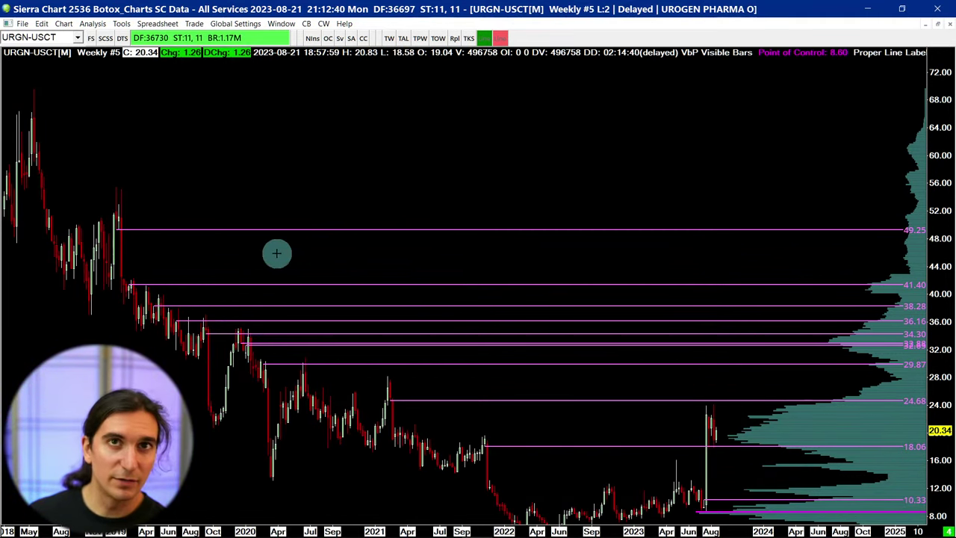
Switch the URGN-USCT chart to daily bars, focused on the most recent candles.
key(Up)
key(Up)
key(Up)
key(Up)
key(Up)
key(Right)
key(Right)
key(Right)
key(Right)
key(Right)
key(Right)
key(Right)
key(Right)
key(Right)
key(Right)
key(Right)
key(Right)
key(Right)
key(Right)
key(Right)
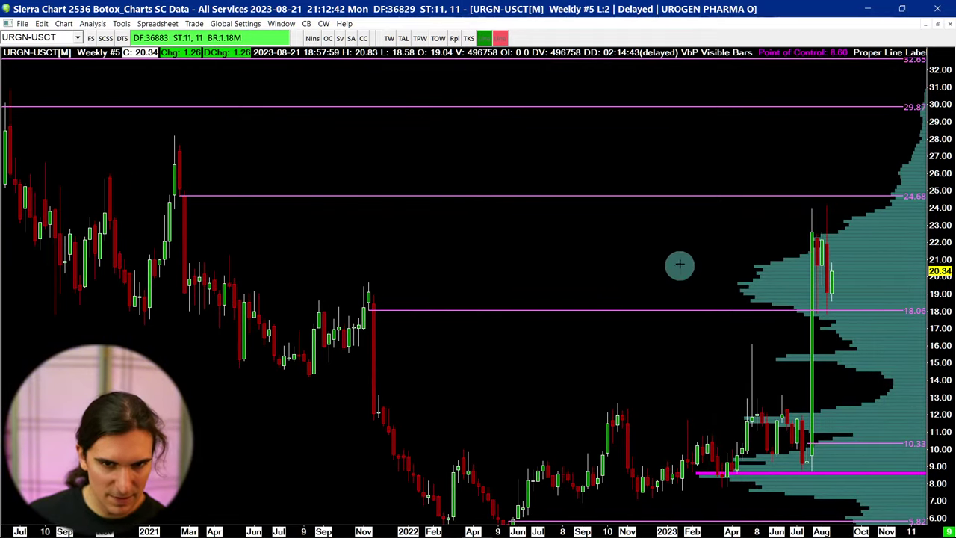
key(d)
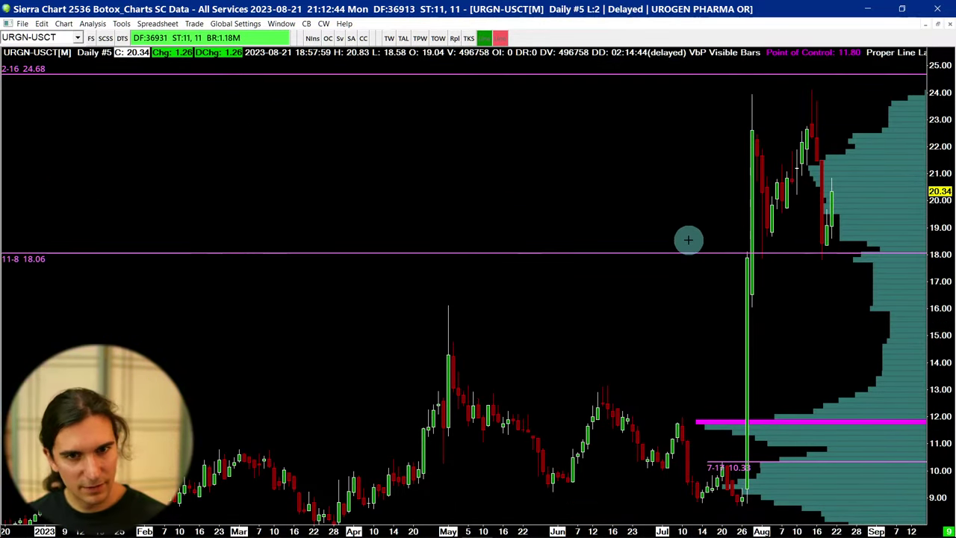
Examine the daily price action around the late-July 2023 surge against the weekly levels and the volume profile.
scroll(608, 373, down, 4)
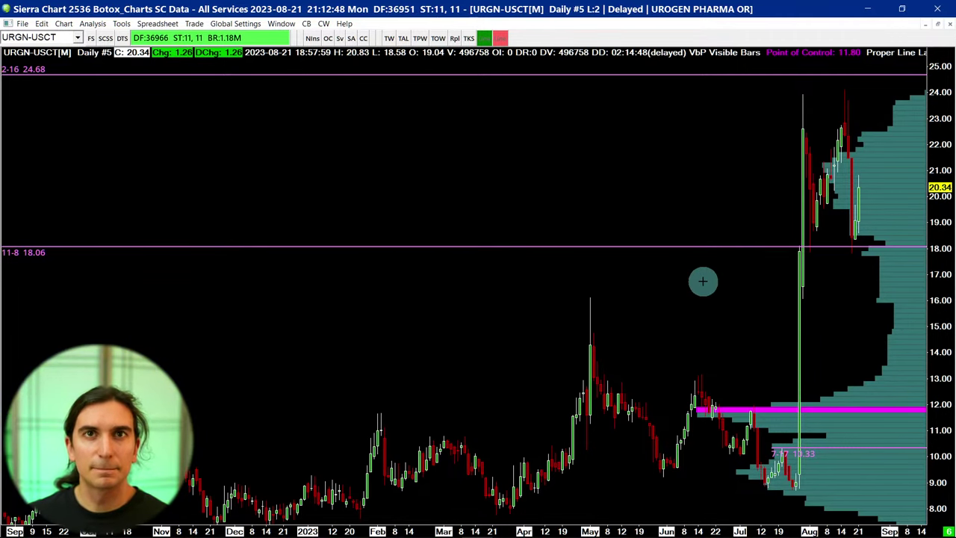
scroll(702, 280, down, 5)
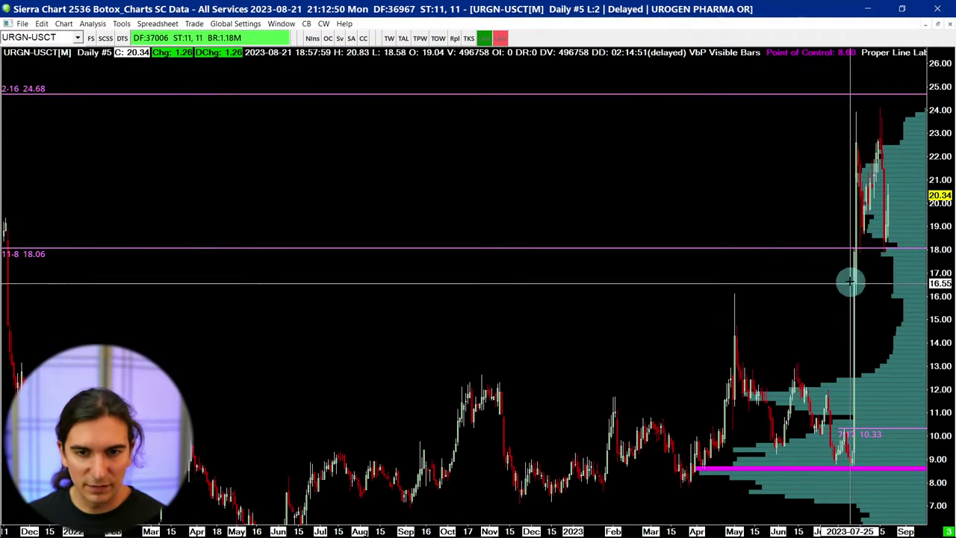
drag(938, 311, 953, 230)
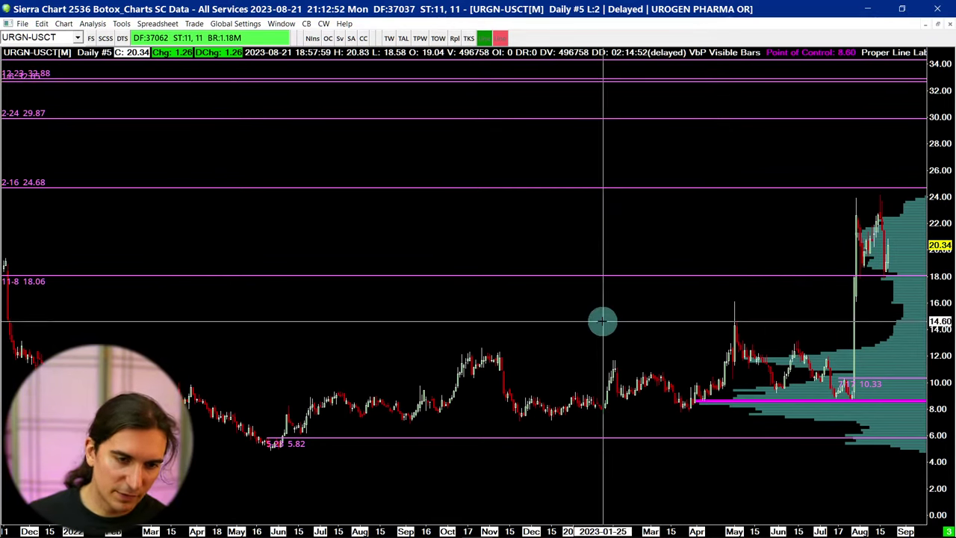
scroll(602, 322, down, 4)
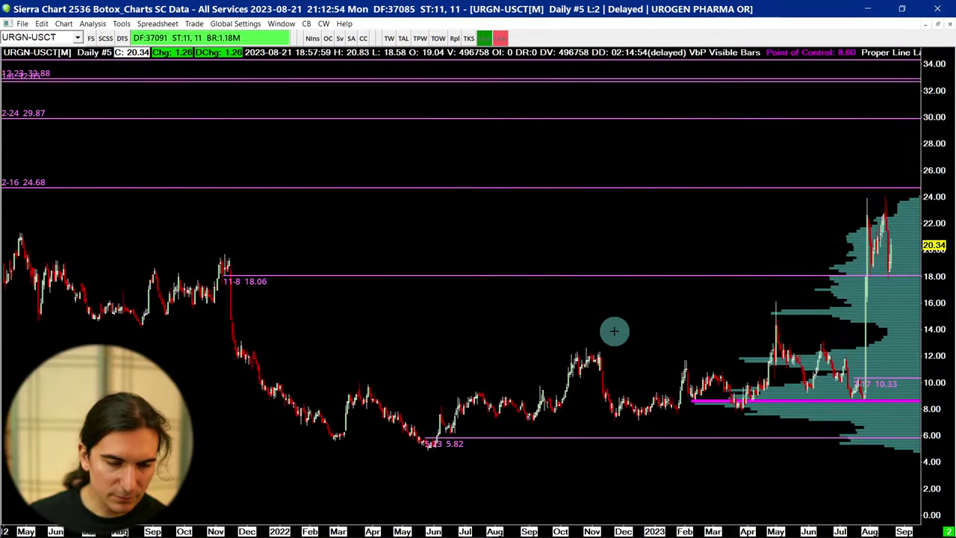
scroll(613, 331, up, 5)
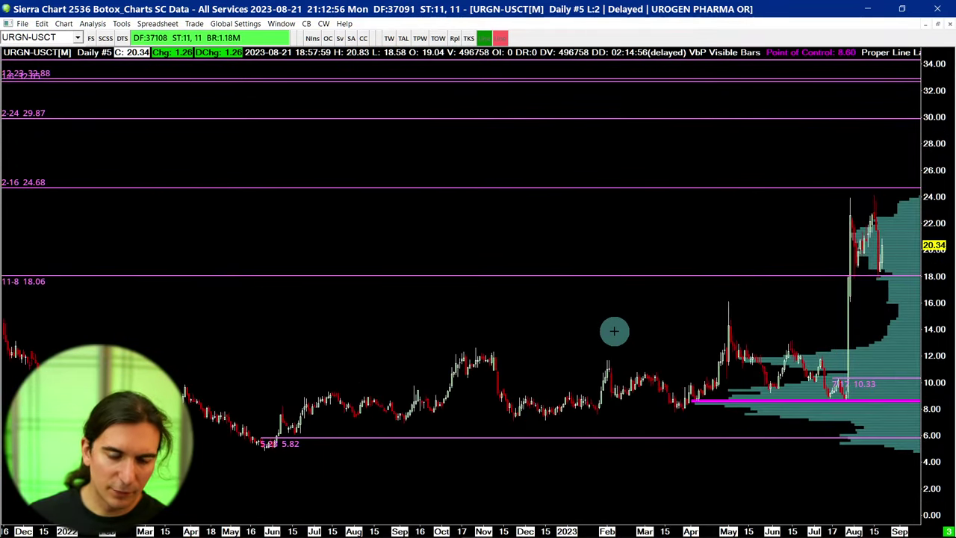
scroll(671, 363, up, 1)
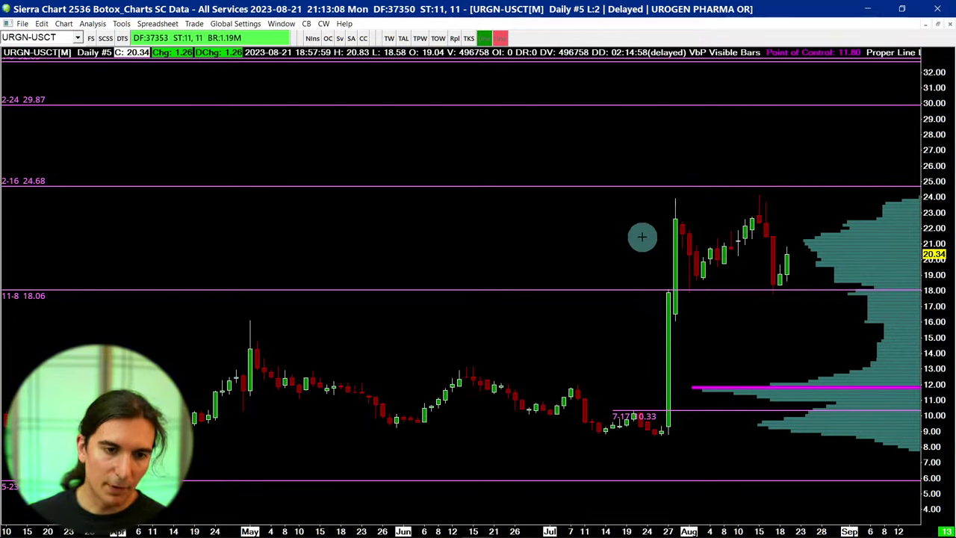
scroll(634, 247, down, 1)
scroll(634, 246, up, 2)
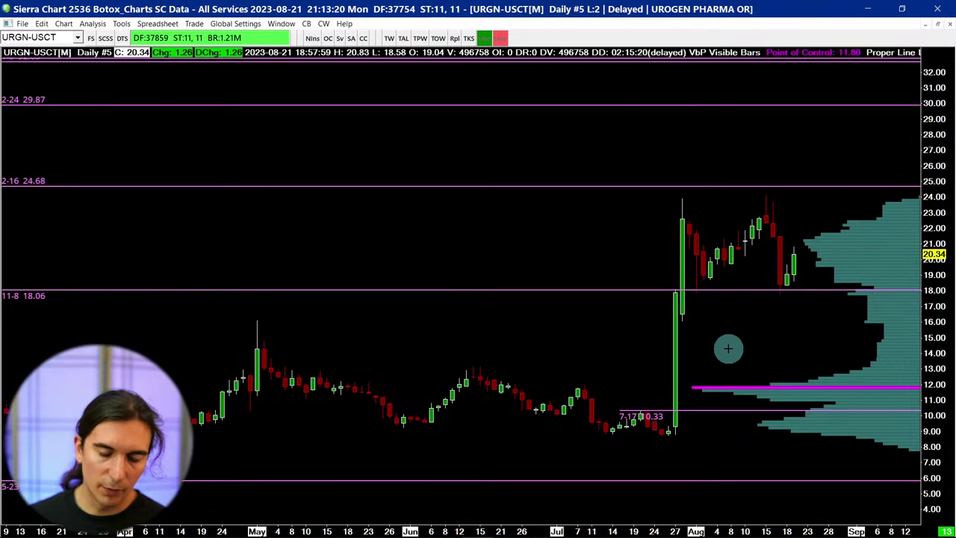
Draw yellow daily rays at about 22.29 from the mid-August candle and 20.71 from the candles just after the late-July surge.
drag(728, 349, 766, 223)
mouse_move(708, 244)
mouse_down()
mouse_move(691, 261)
mouse_move(689, 248)
mouse_up()
key(Right)
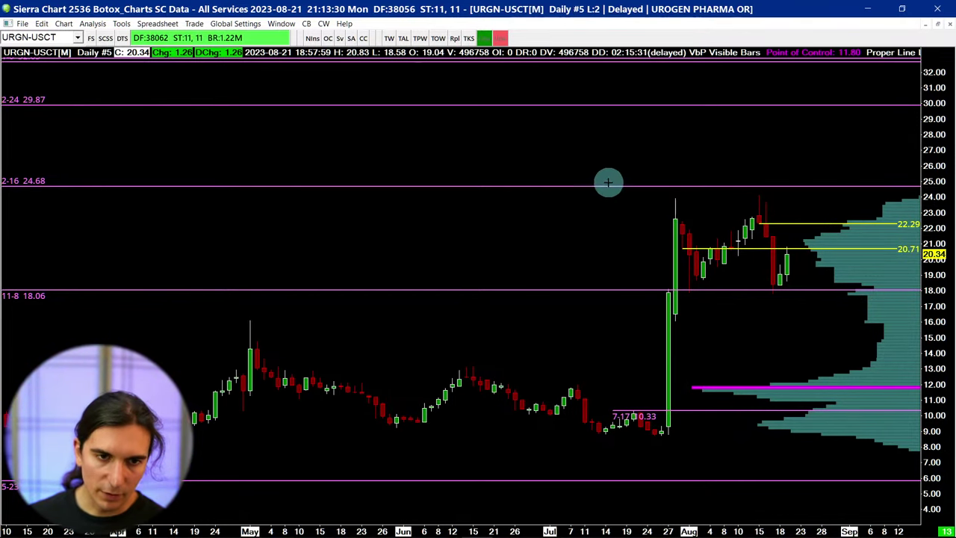
Add a yellow daily ray at about 19.67 from the August 18 candle.
key(Down)
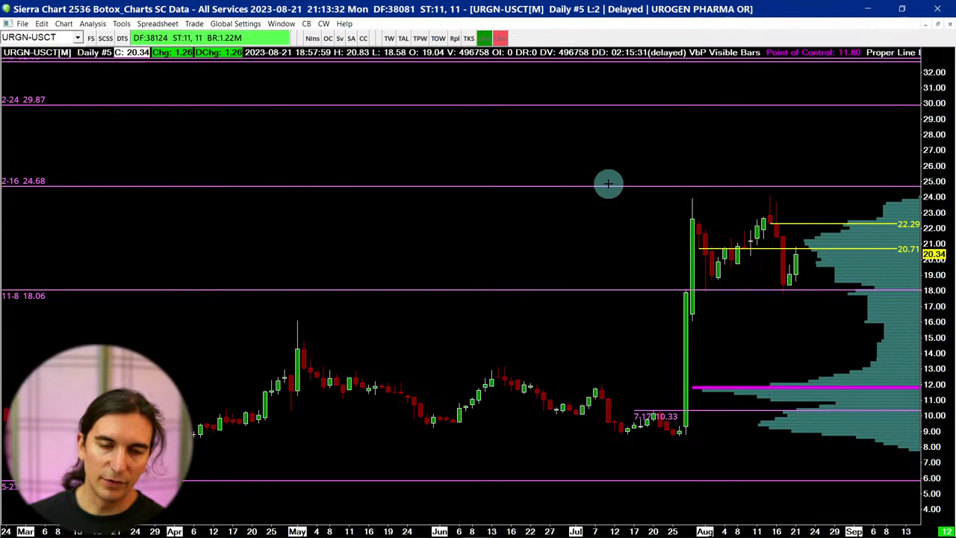
scroll(608, 183, down, 5)
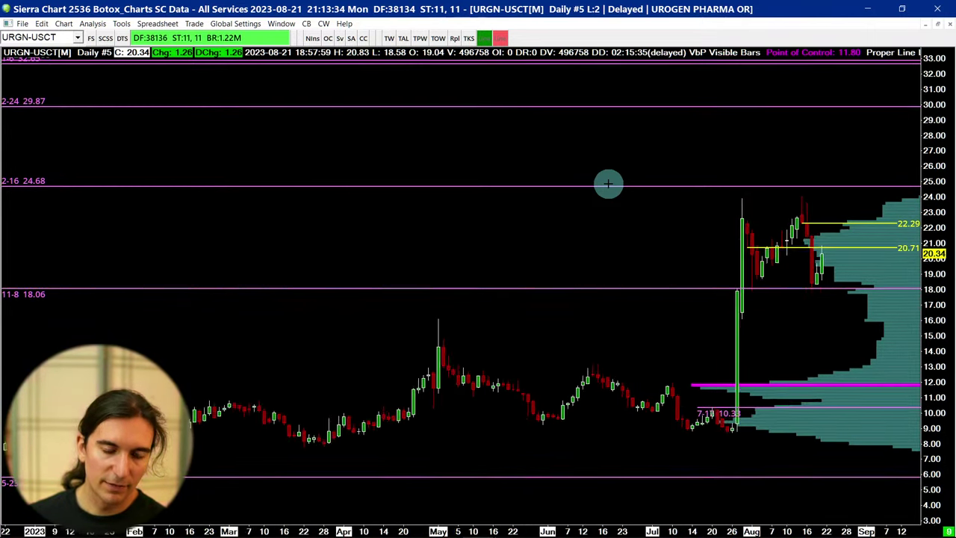
scroll(608, 184, down, 3)
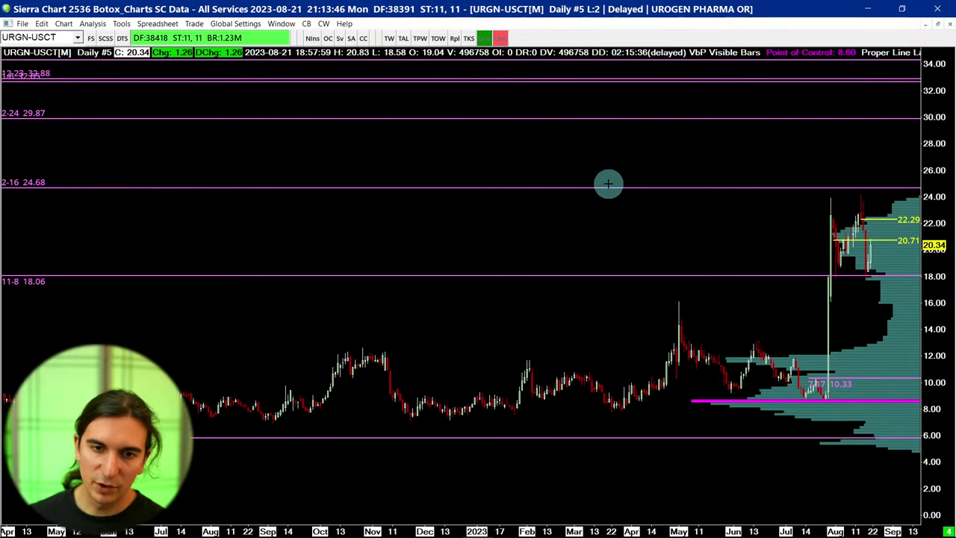
key(Down)
key(Down)
key(Up)
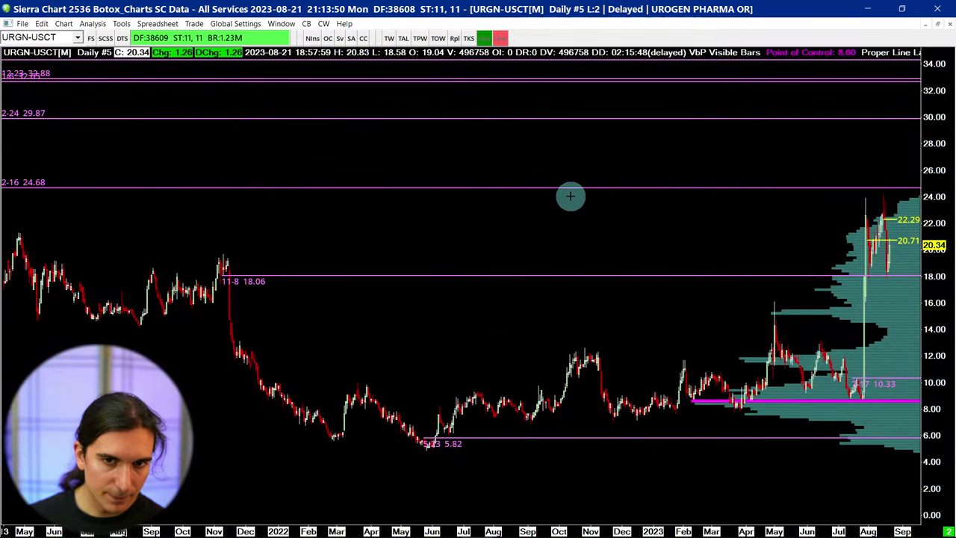
scroll(772, 277, up, 3)
mouse_move(772, 277)
mouse_down()
mouse_move(730, 282)
mouse_move(673, 247)
mouse_move(773, 264)
mouse_up()
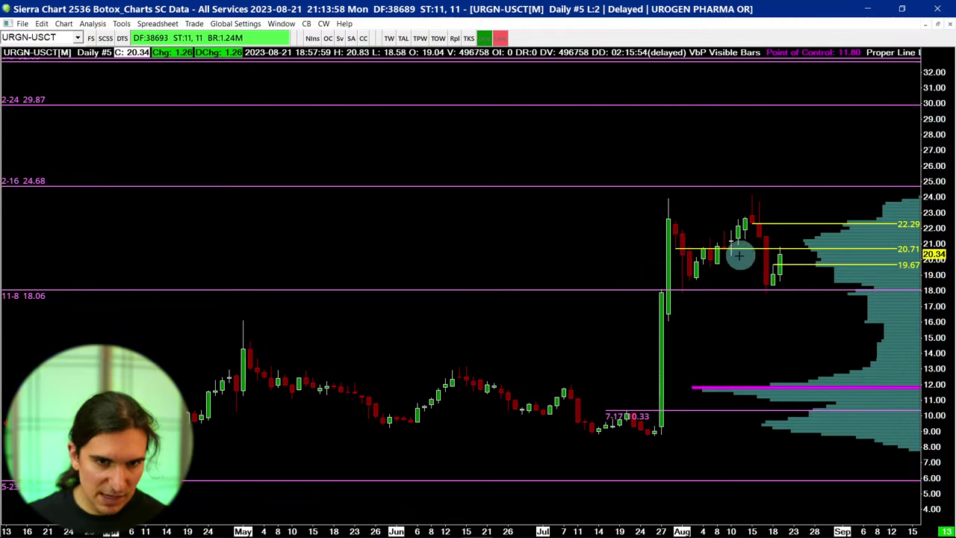
Erase the yellow ray at 20.71 from the daily chart.
key(e)
click(698, 248)
key(Escape)
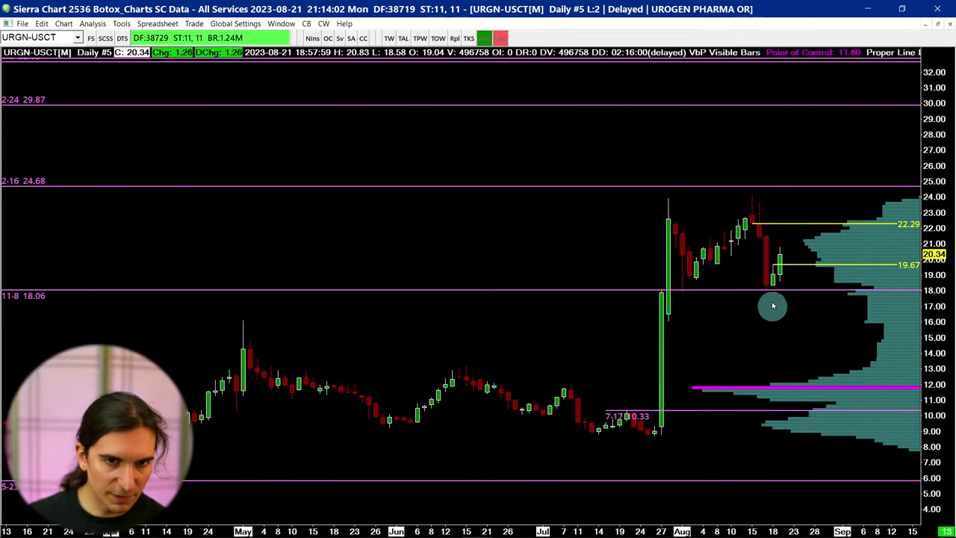
Compare URGN's August 2023 candles with the longer daily history, the marked levels and the volume profile.
key(Up)
key(Down)
key(Down)
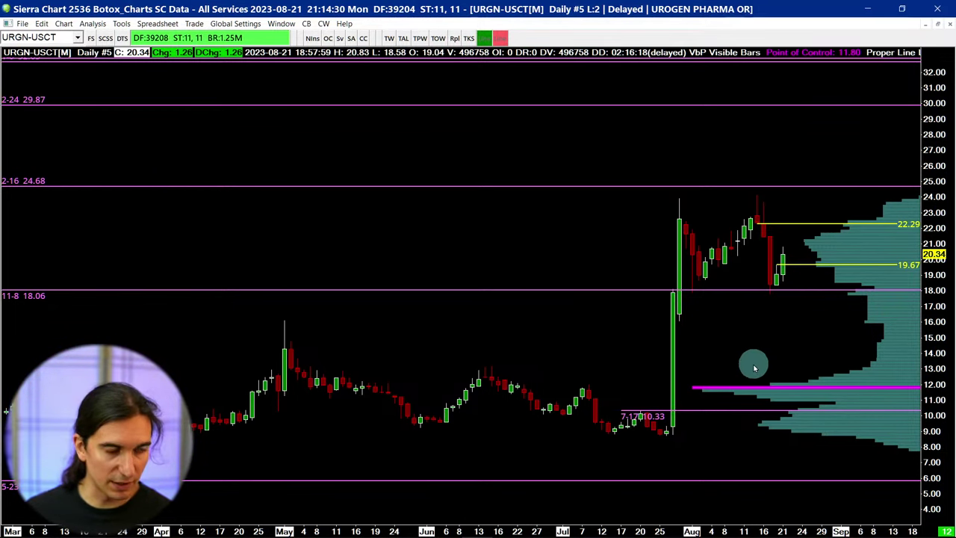
scroll(766, 340, up, 3)
scroll(768, 348, down, 1)
scroll(767, 349, up, 3)
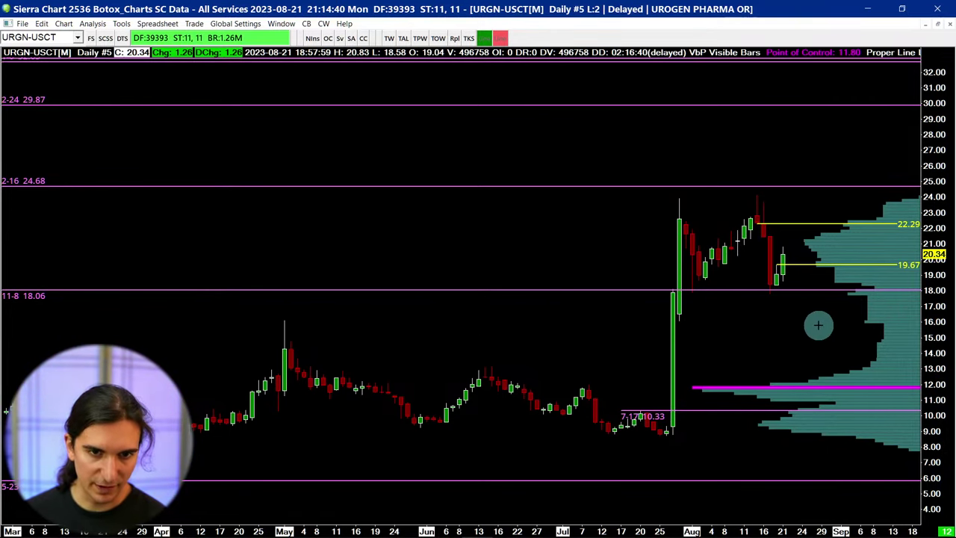
key(Down)
key(Down)
key(Down)
key(Down)
key(Down)
key(Down)
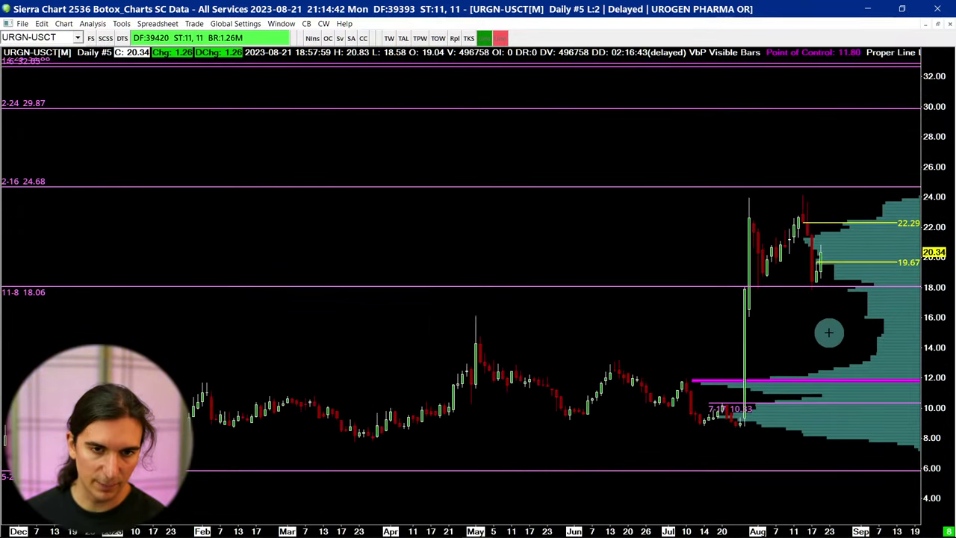
key(Down)
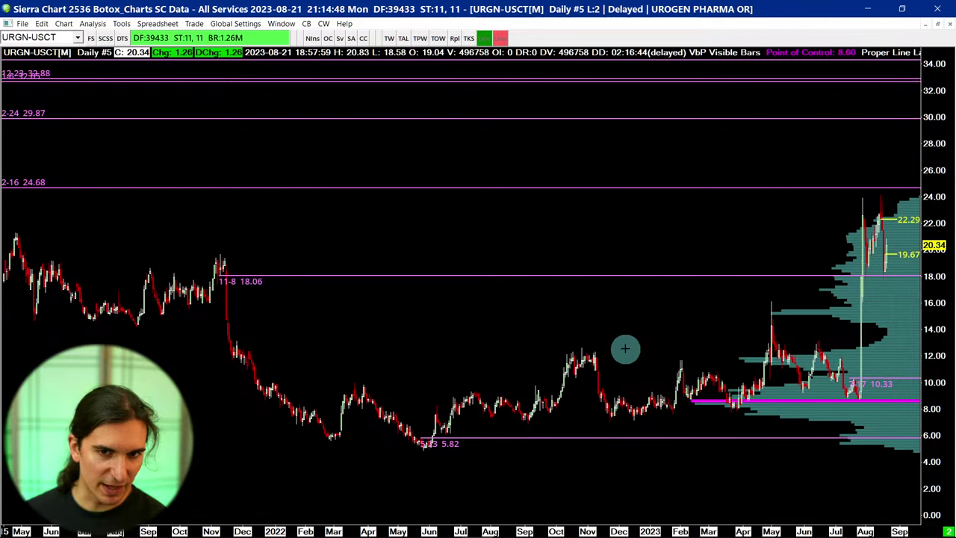
key(Up)
key(Up)
key(Up)
key(Up)
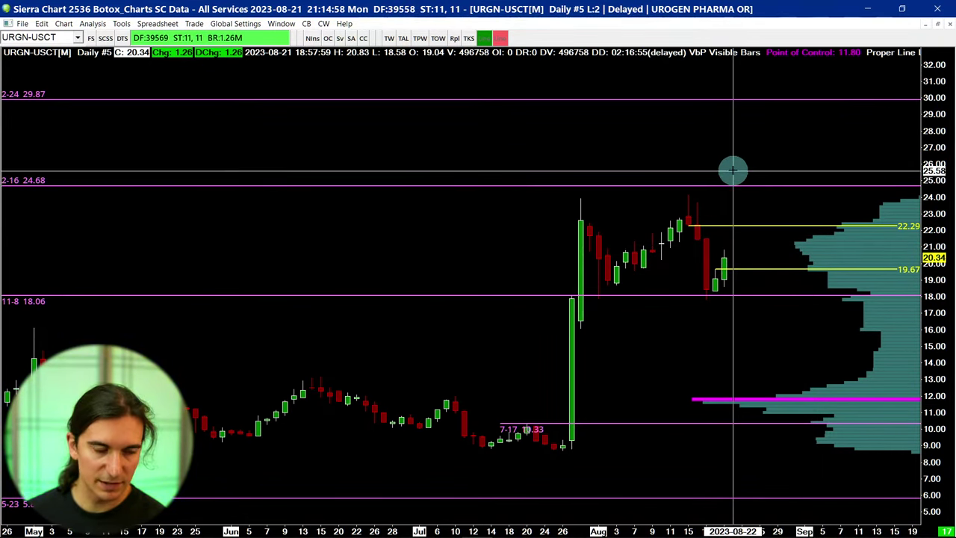
scroll(749, 141, down, 4)
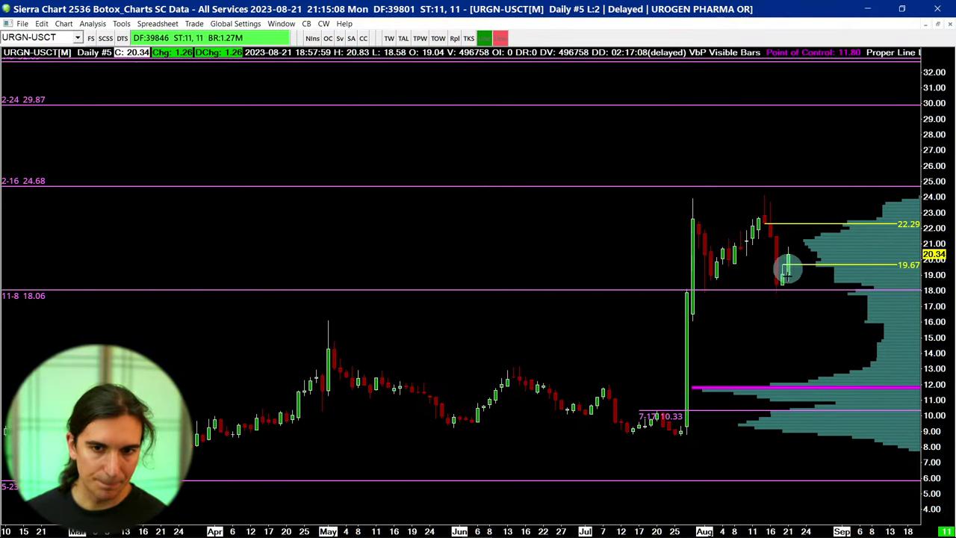
drag(772, 343, 780, 333)
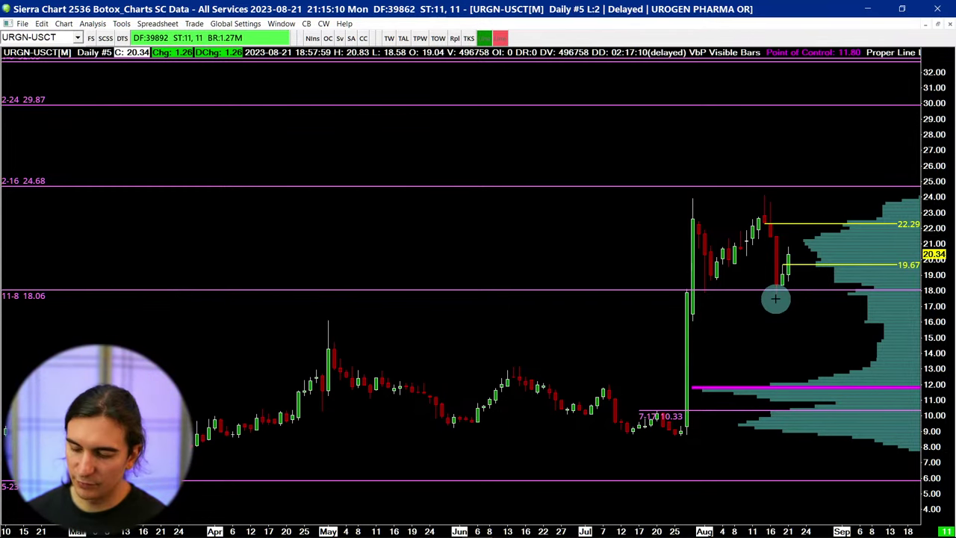
Go through the daily charts of ABBV, URGN and MRK, ending on MRK's price action since 2022.
key(Down)
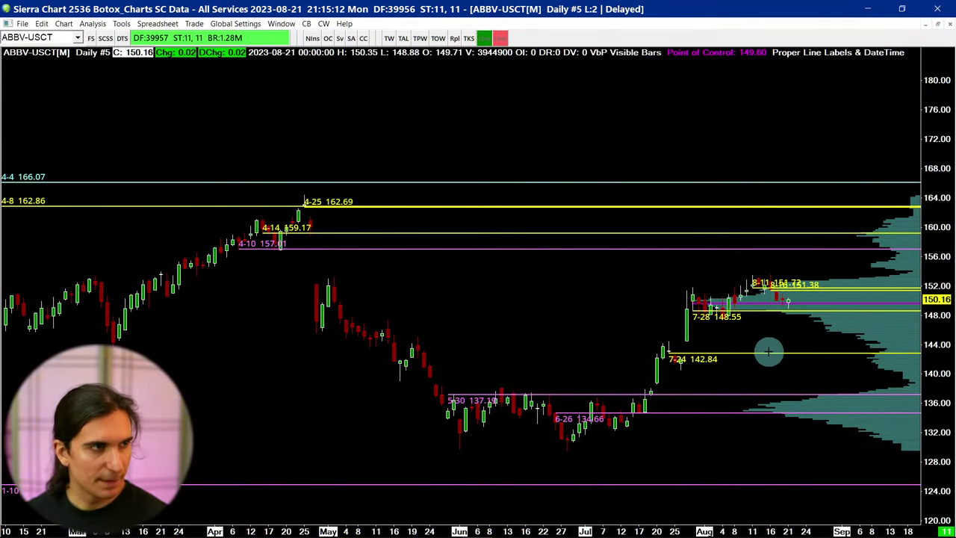
drag(927, 309, 915, 370)
click(810, 351)
key(Up)
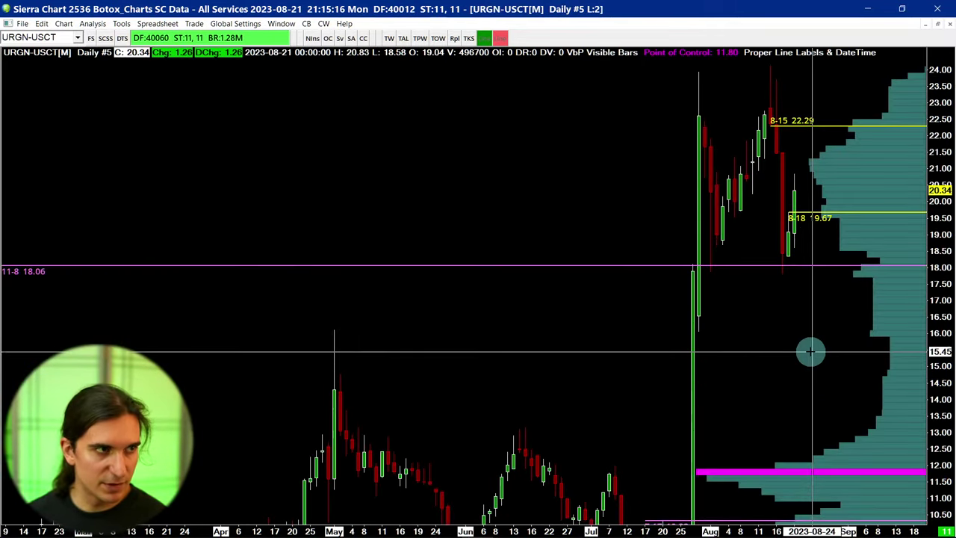
key(Down)
key(Down)
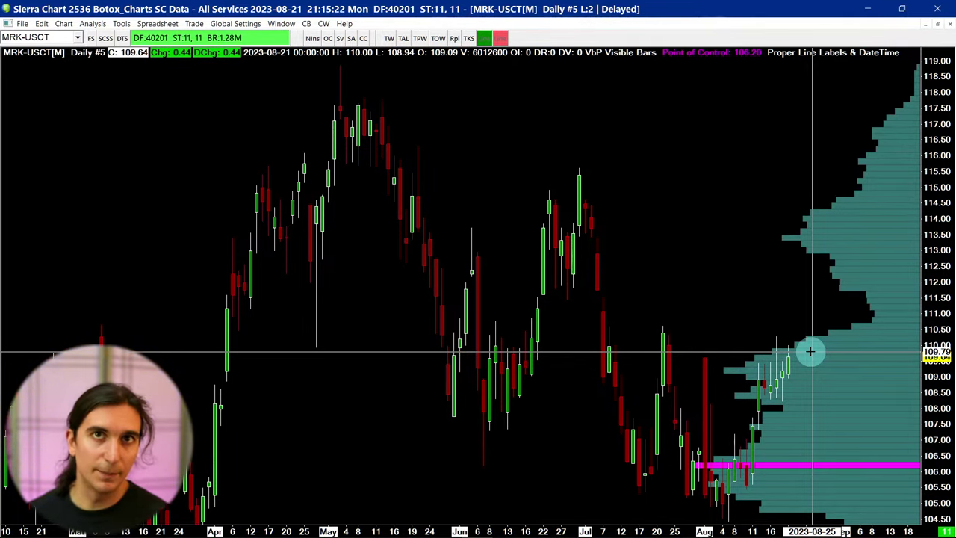
scroll(811, 348, down, 5)
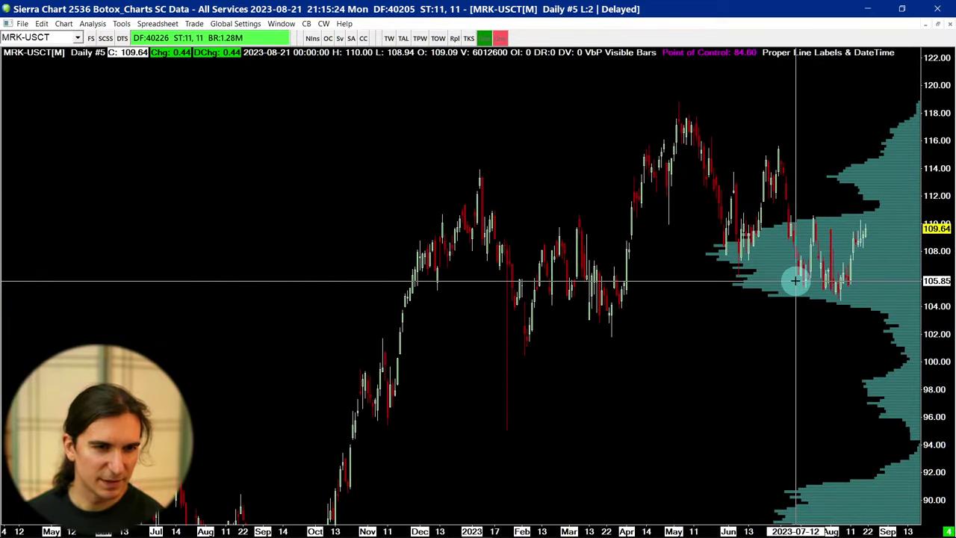
Bring up the EOLS-USCT chart and switch it to weekly bars, enlarged on the candles since 2019.
key(Down)
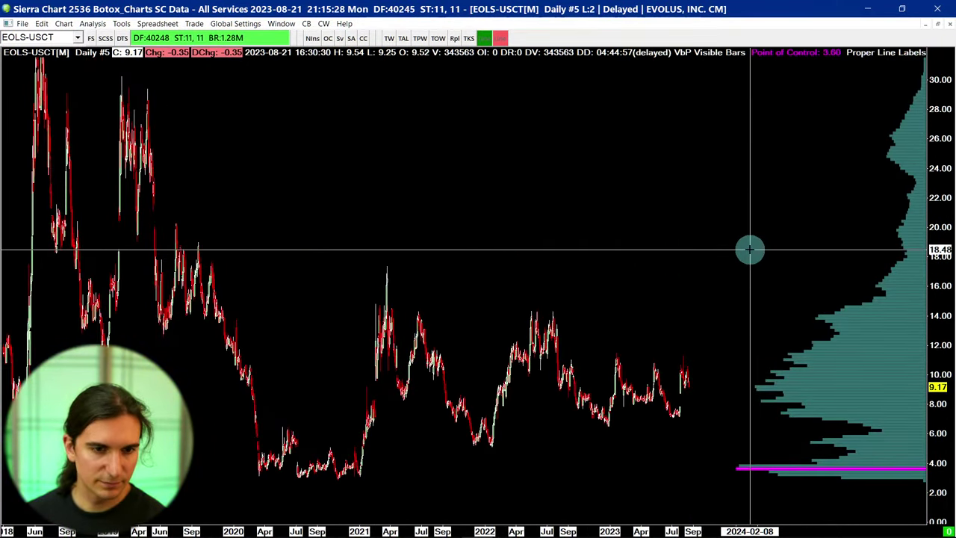
scroll(662, 177, down, 3)
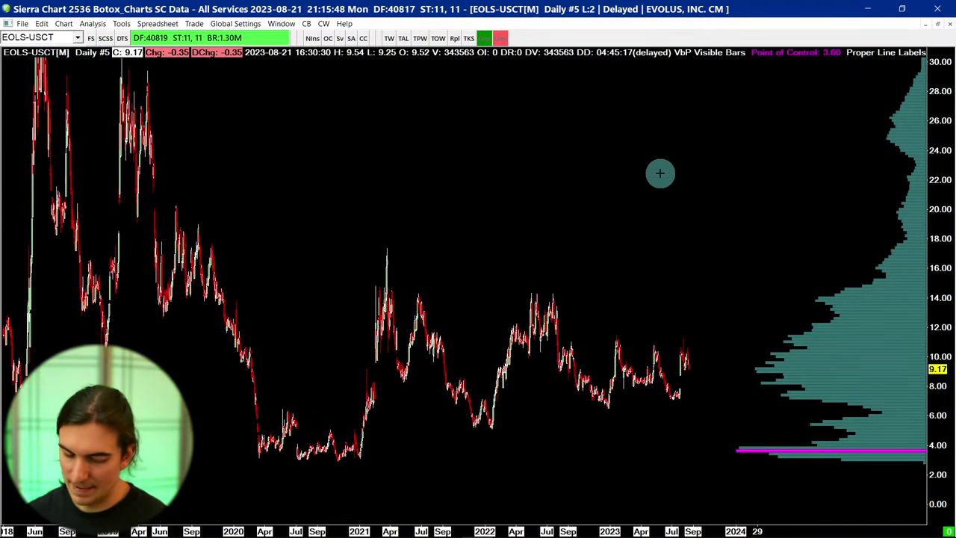
key(w)
key(Up)
key(Up)
key(Up)
key(Up)
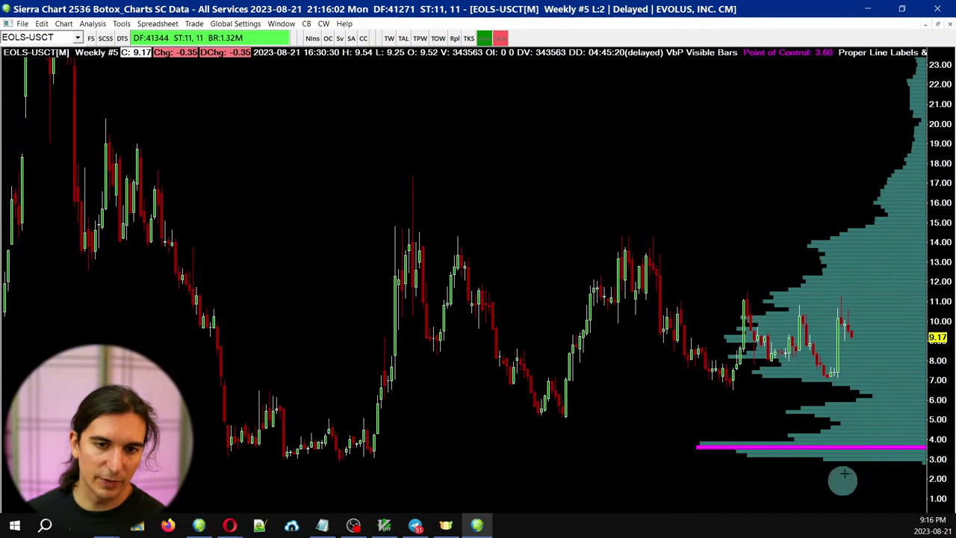
Draw horizontal rays on the EOLS weekly chart at about 12.57 from the June 2021 candle and 12.62 from late May 2022.
key(Down)
scroll(597, 188, down, 1)
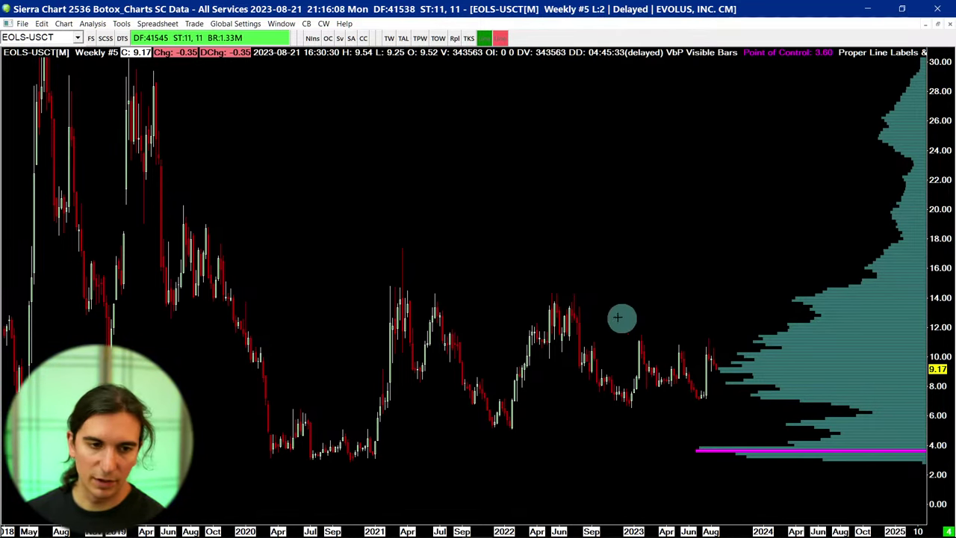
scroll(484, 277, up, 2)
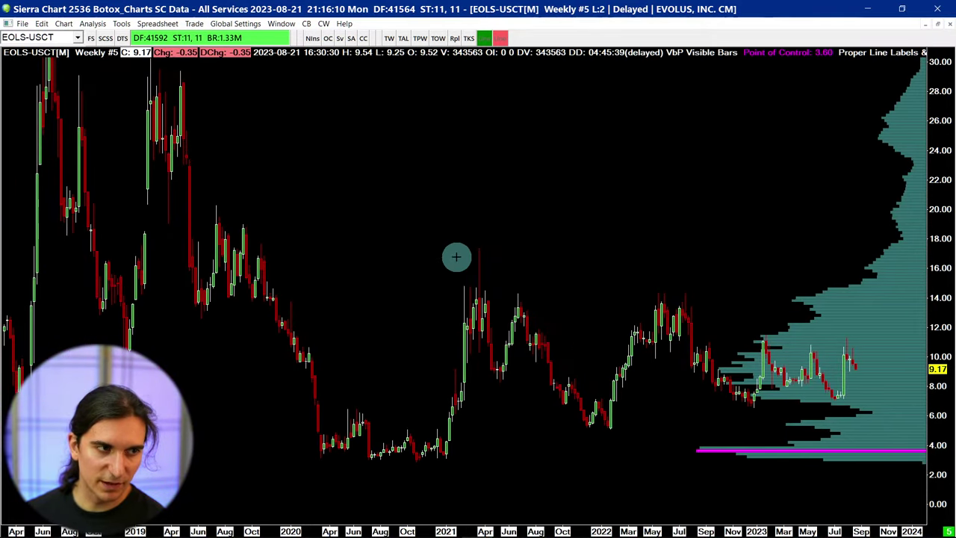
scroll(508, 239, down, 1)
scroll(552, 213, up, 1)
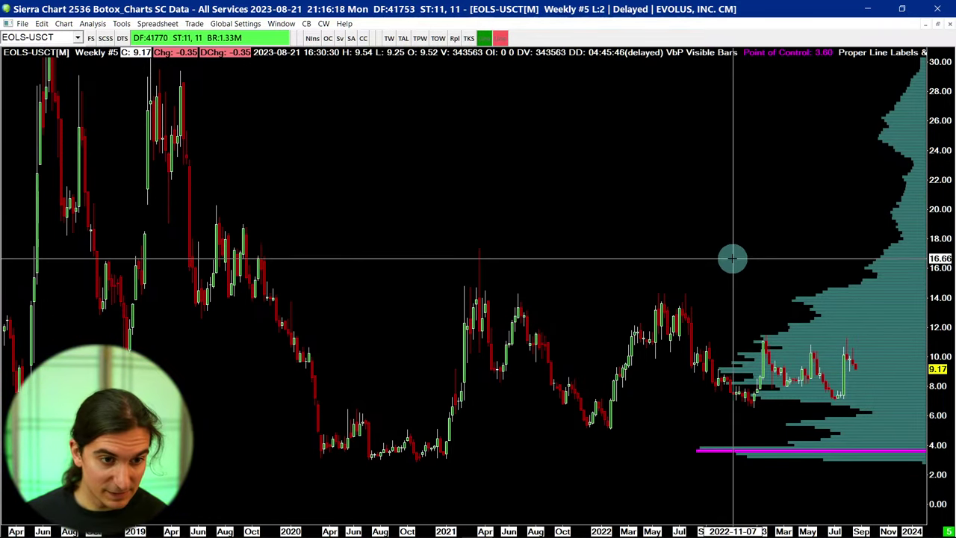
key(h)
drag(518, 303, 517, 320)
click(517, 320)
click(532, 322)
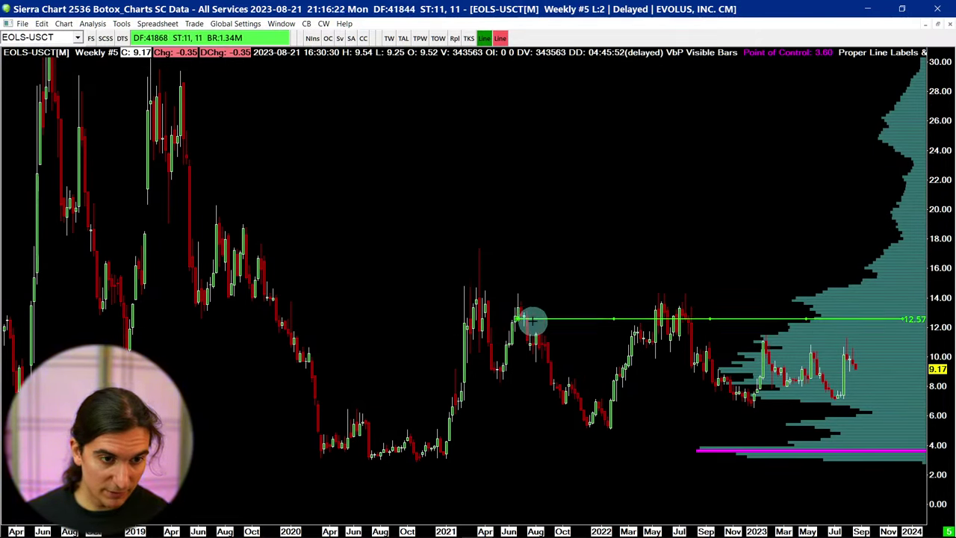
drag(549, 320, 665, 319)
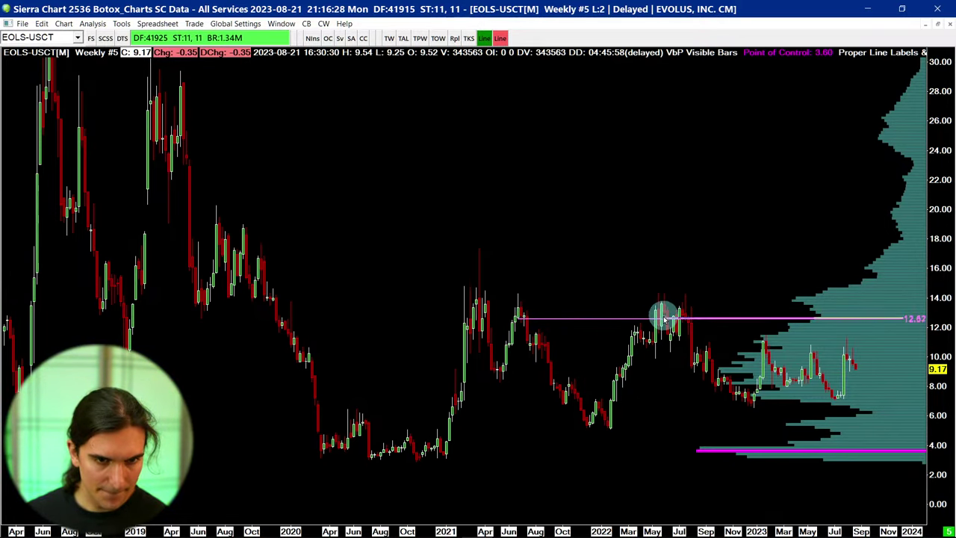
Draw a horizontal ray at about 16.61 starting from the September 2019 candle.
scroll(548, 209, up, 2)
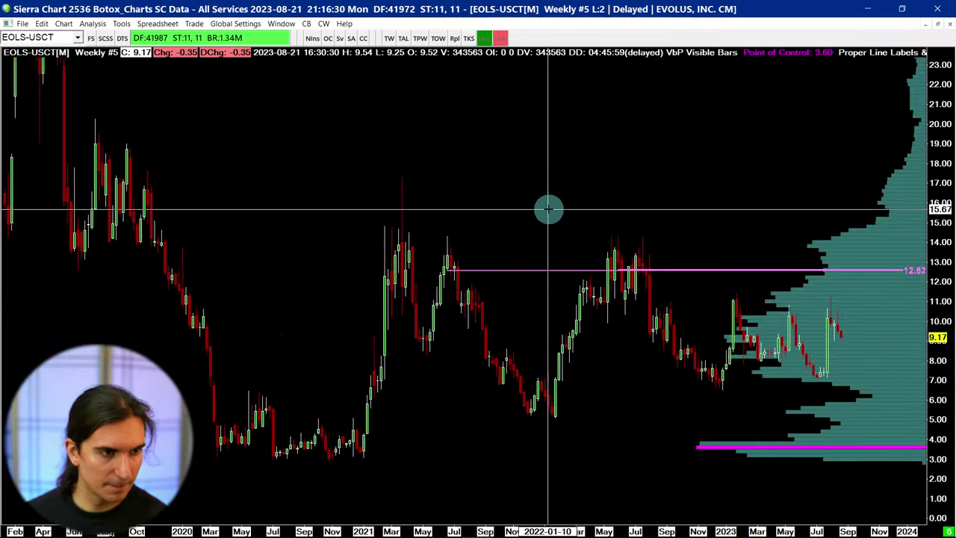
click(454, 268)
drag(454, 267, 126, 197)
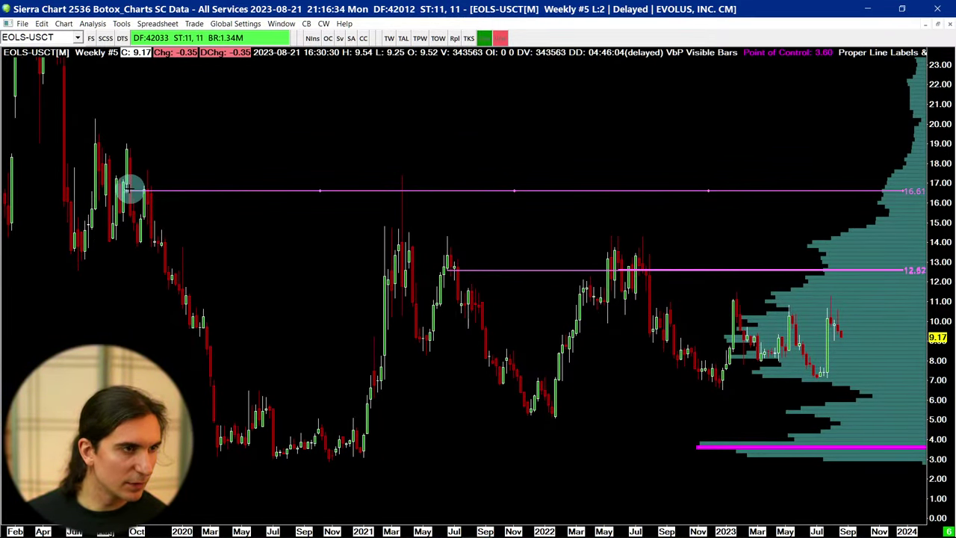
Mark the 2018 and 2019 highs with horizontal rays at about 27.95, 24.22 and 23.90.
drag(141, 64, 130, 176)
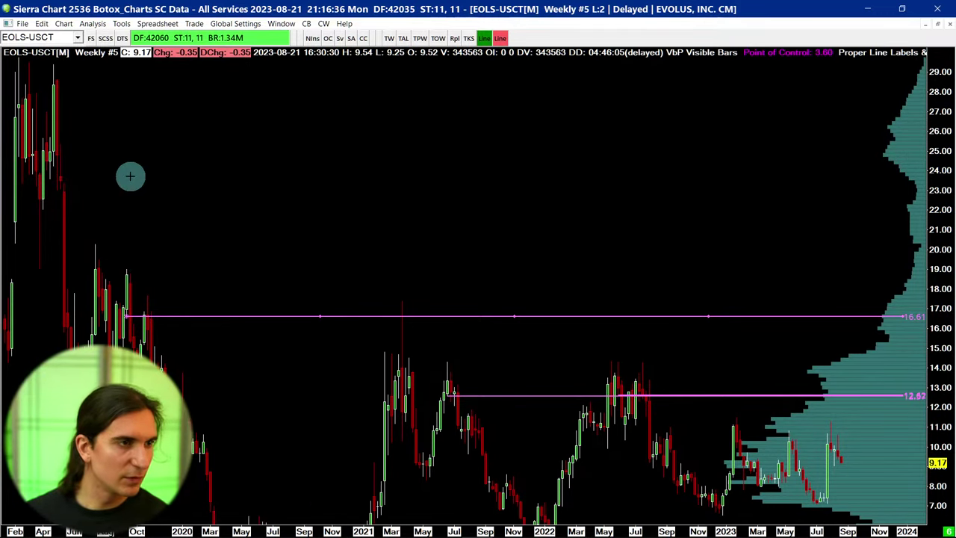
key(Down)
key(Down)
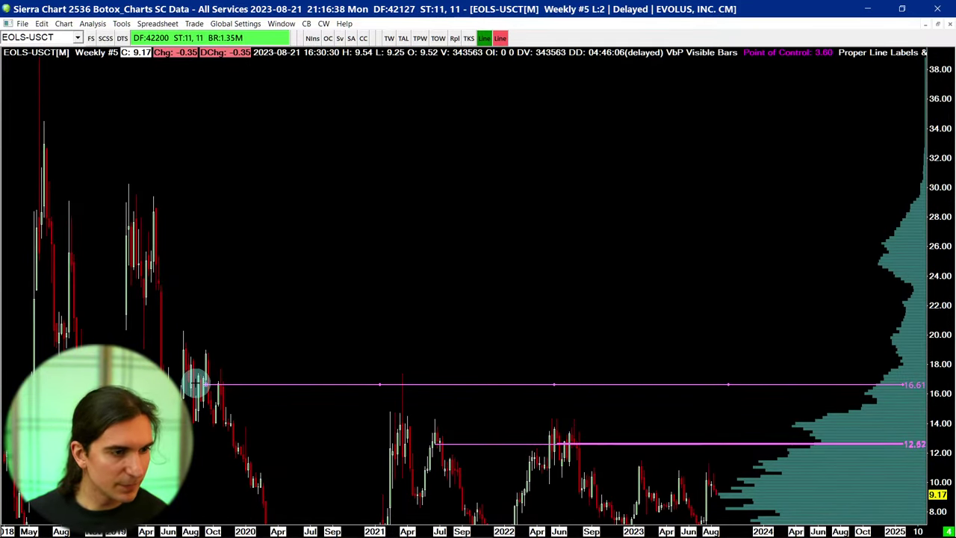
drag(195, 384, 44, 218)
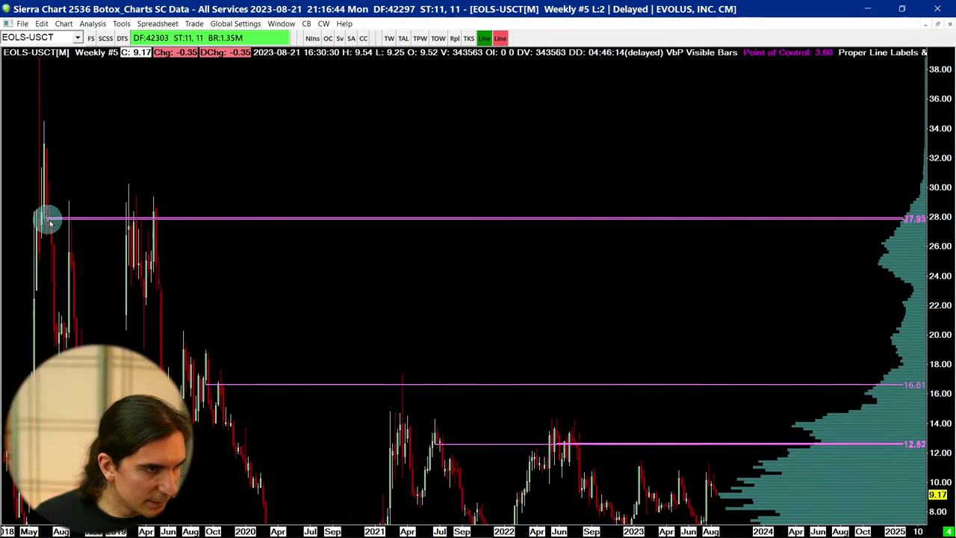
drag(47, 216, 155, 278)
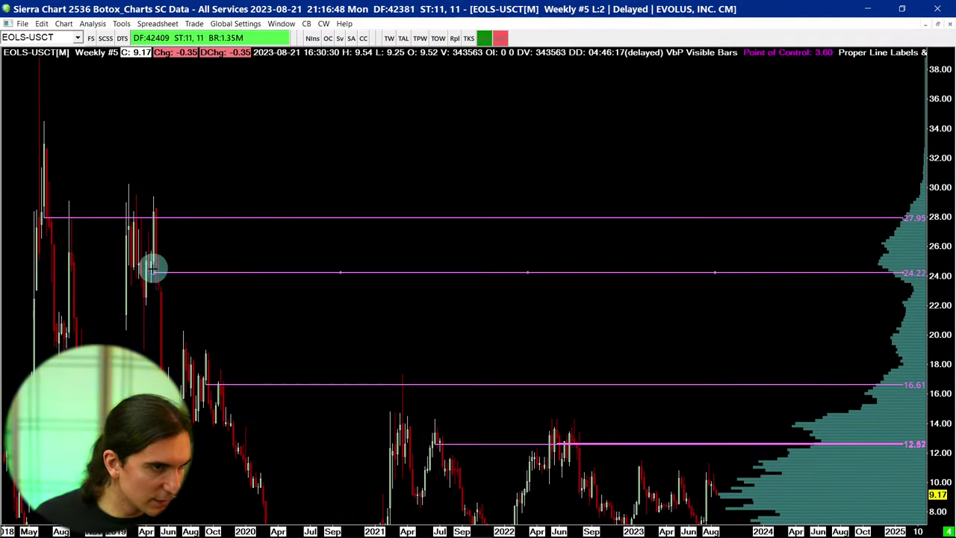
mouse_move(153, 269)
mouse_down()
mouse_move(139, 262)
mouse_move(144, 280)
mouse_up()
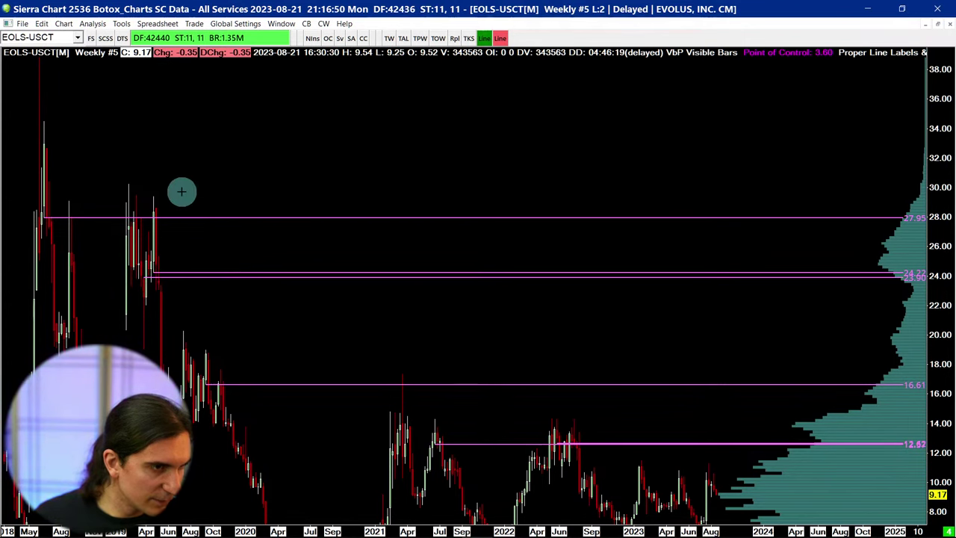
Mark the lower levels with horizontal rays at about 5.94 from January 2022, 7.25 from December 2022 and 7.30 from July 2023.
key(Up)
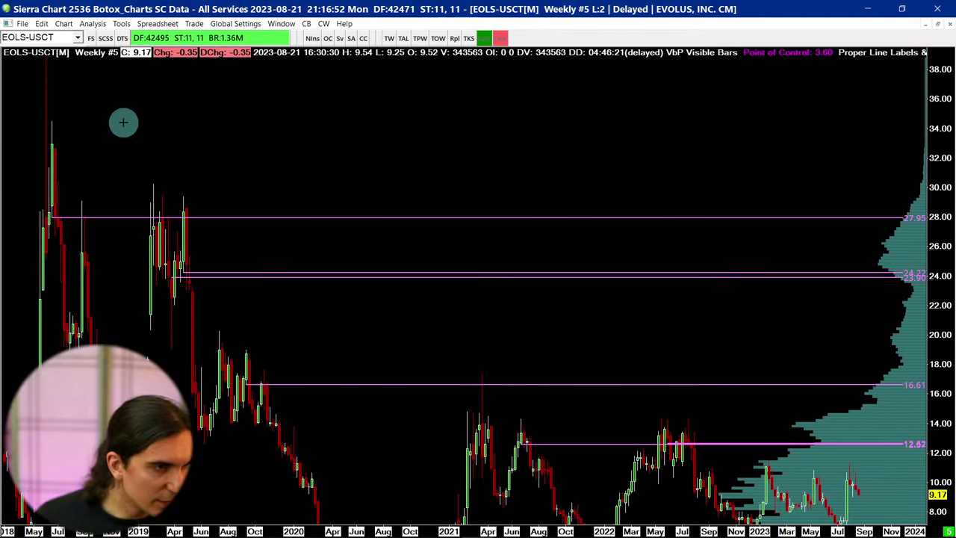
key(ctrl+Up)
key(ctrl+Up)
click(90, 164)
drag(68, 171, 66, 173)
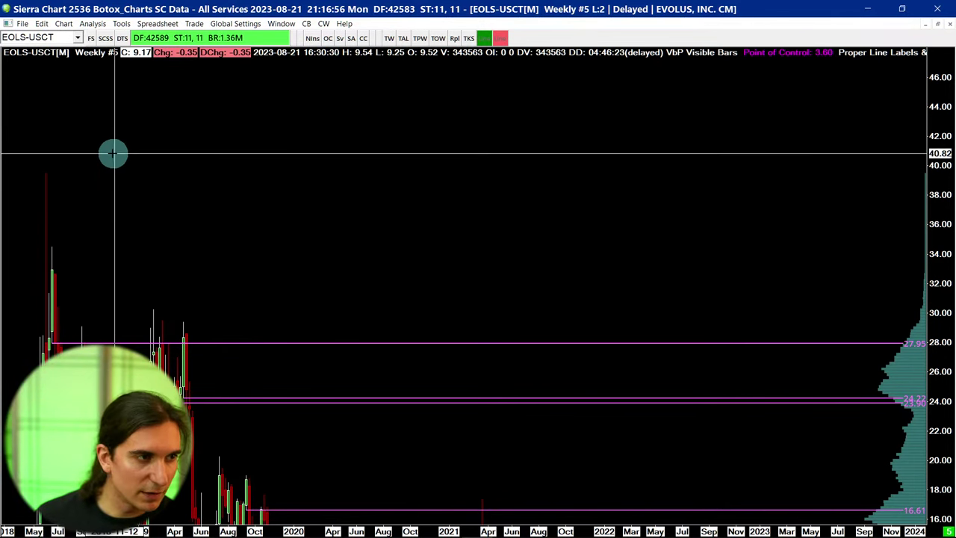
key(ctrl+Down)
key(ctrl+Down)
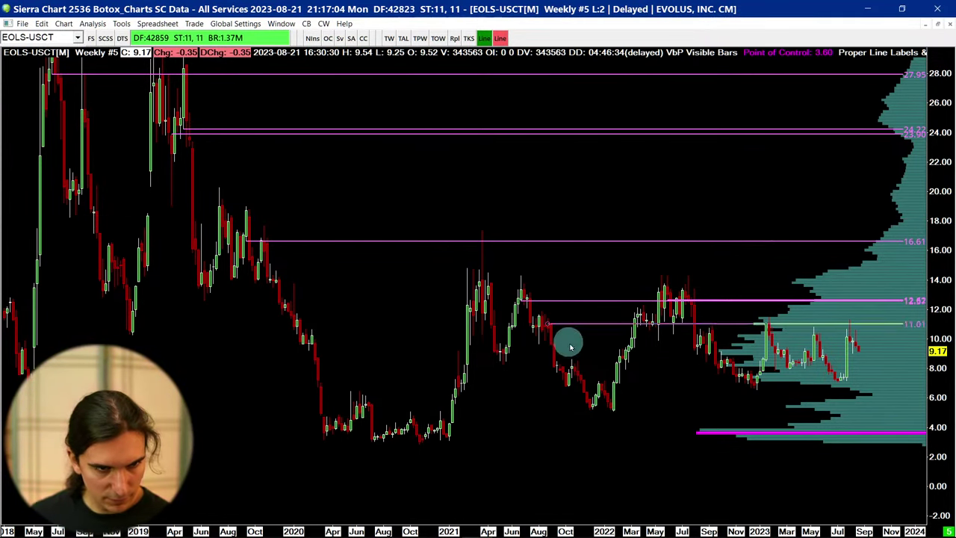
click(605, 386)
drag(605, 389, 612, 400)
click(754, 381)
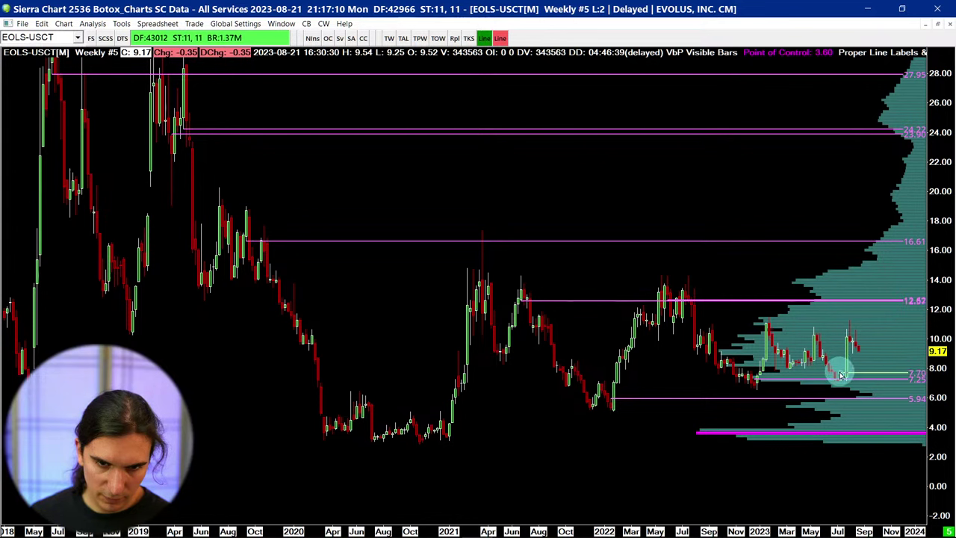
Add horizontal rays at about 9.70 from the end of July 2023, 9.90 from early 2023 and 10.29 from August 2022.
scroll(825, 264, up, 5)
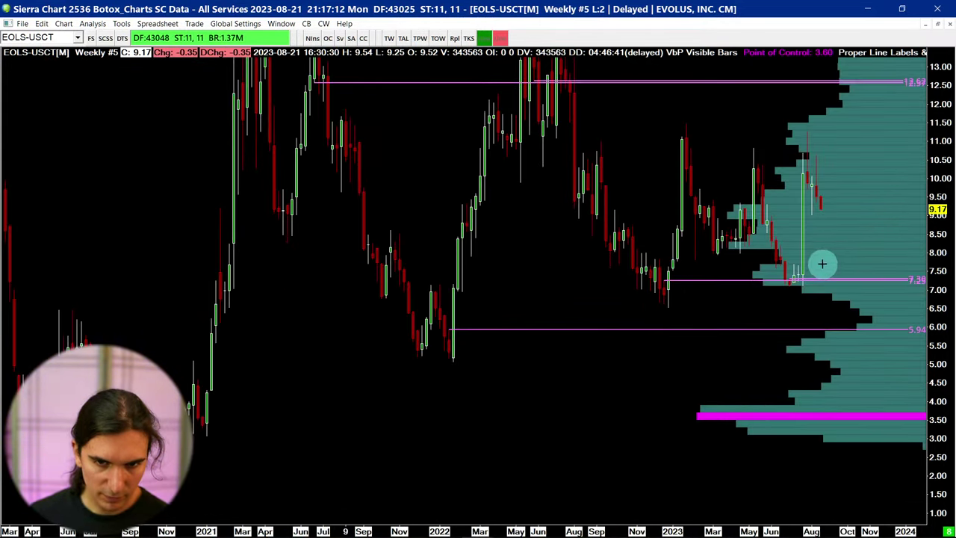
scroll(695, 173, up, 1)
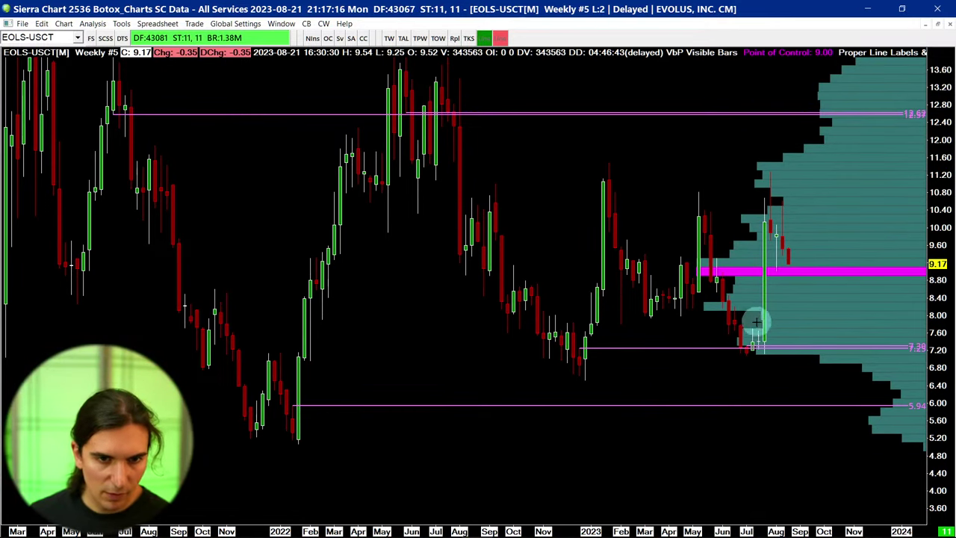
drag(754, 337, 769, 240)
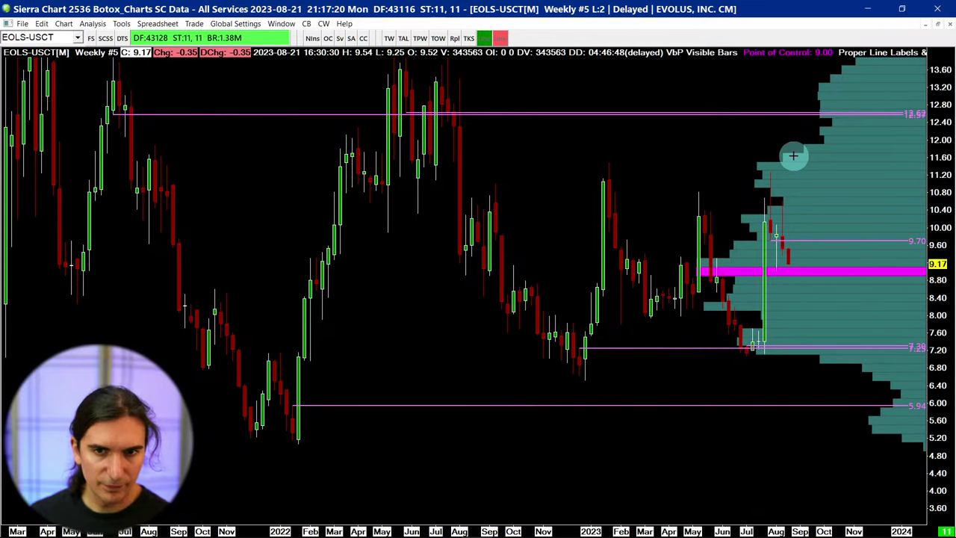
scroll(793, 155, down, 1)
scroll(794, 155, down, 1)
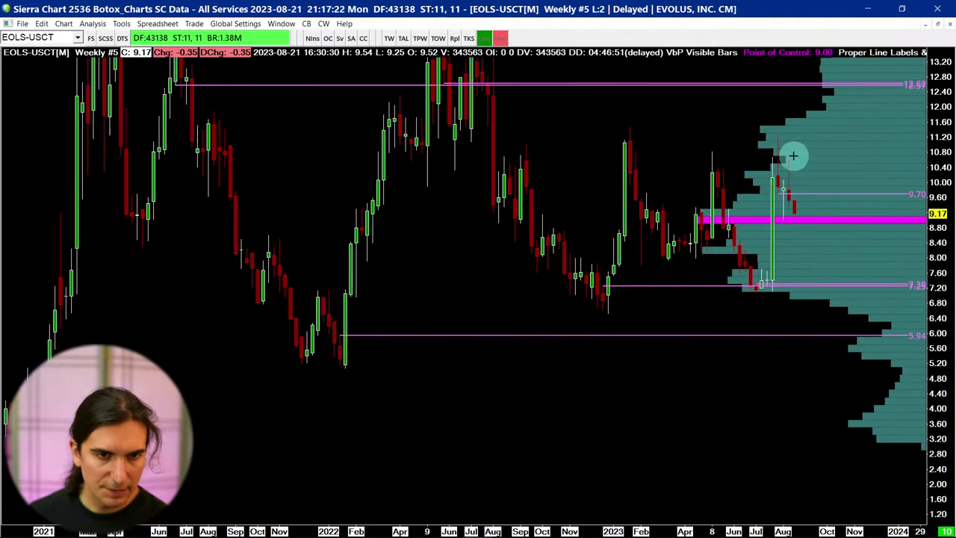
click(782, 191)
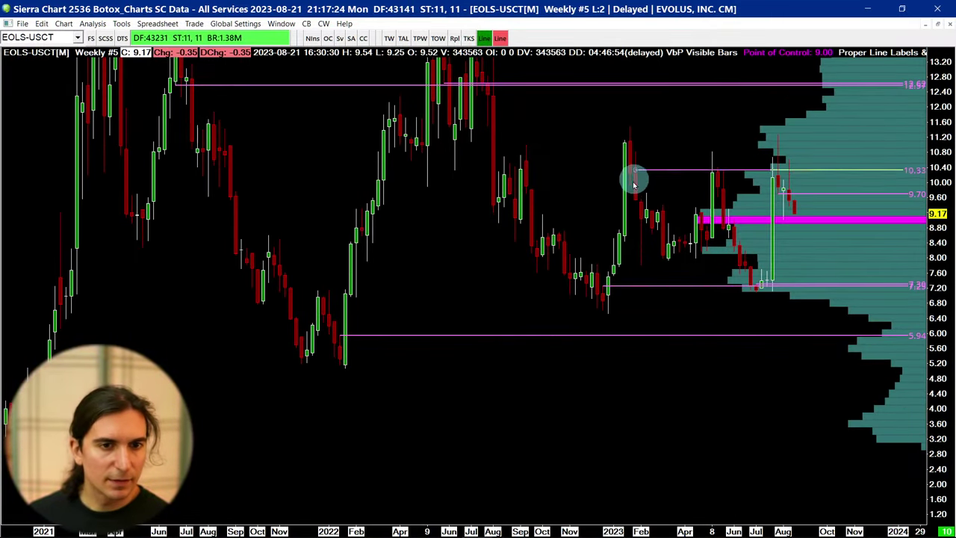
mouse_move(631, 187)
mouse_down()
mouse_move(646, 173)
mouse_move(714, 198)
mouse_move(641, 189)
mouse_up()
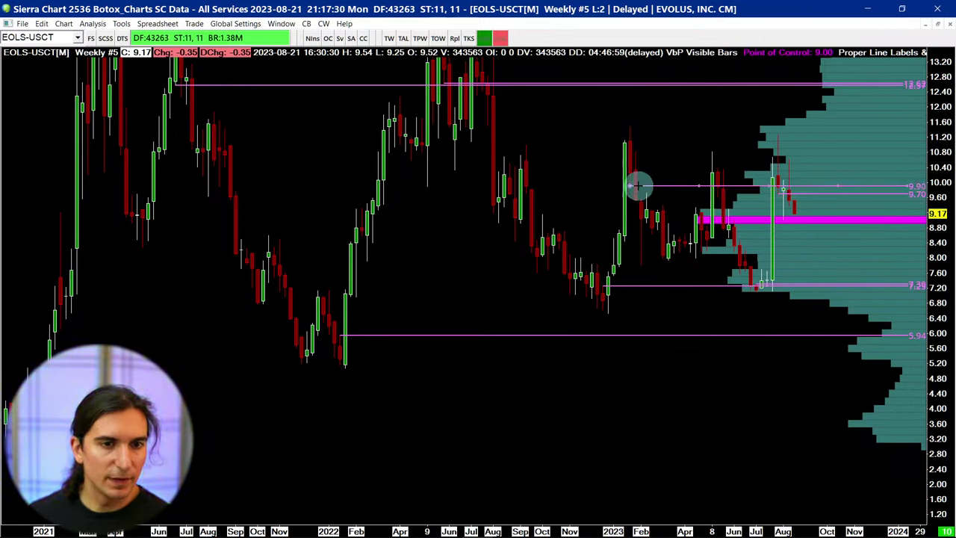
drag(513, 163, 499, 171)
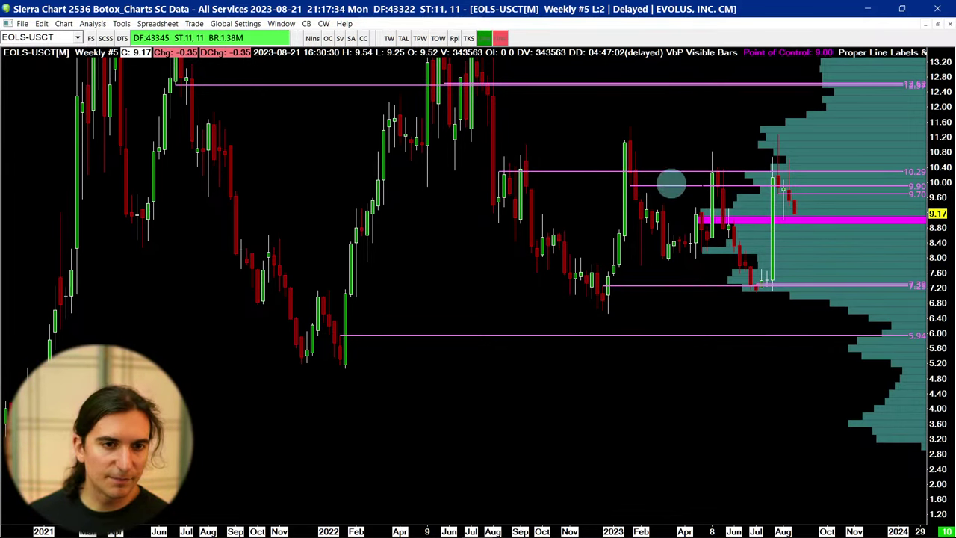
Compare EOLS's recent weekly candles with the marked levels and the volume profile at closer and wider ranges.
drag(644, 188, 649, 242)
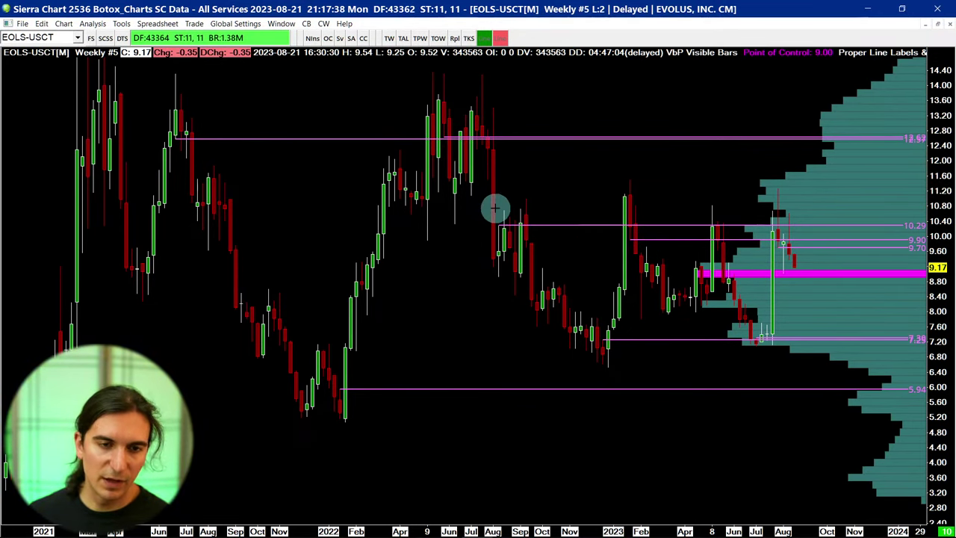
scroll(650, 193, down, 5)
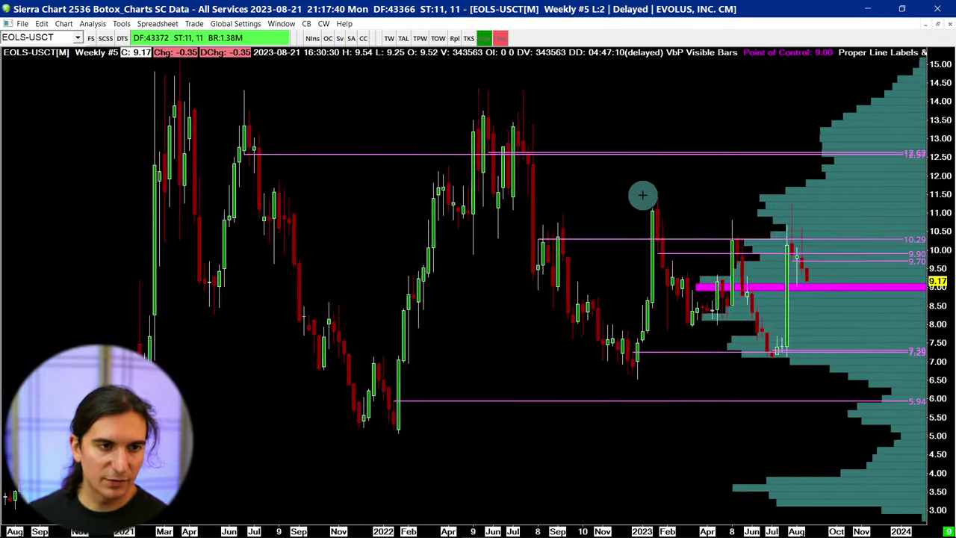
scroll(759, 392, up, 5)
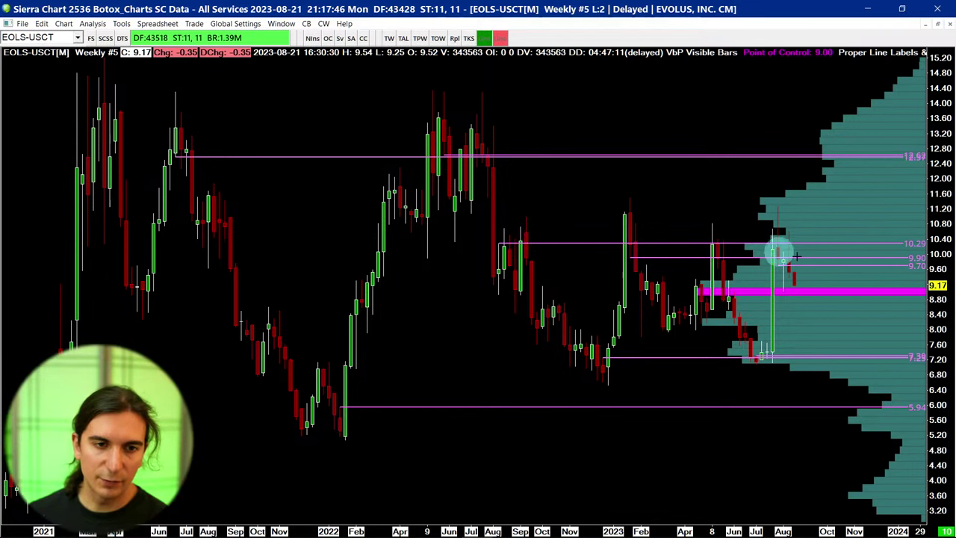
scroll(632, 274, down, 4)
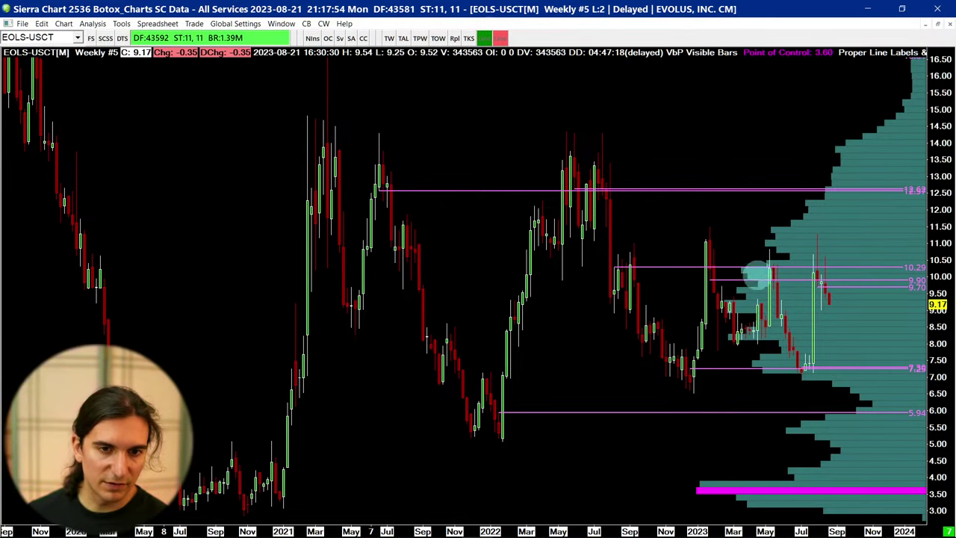
scroll(639, 258, down, 2)
drag(617, 315, 635, 266)
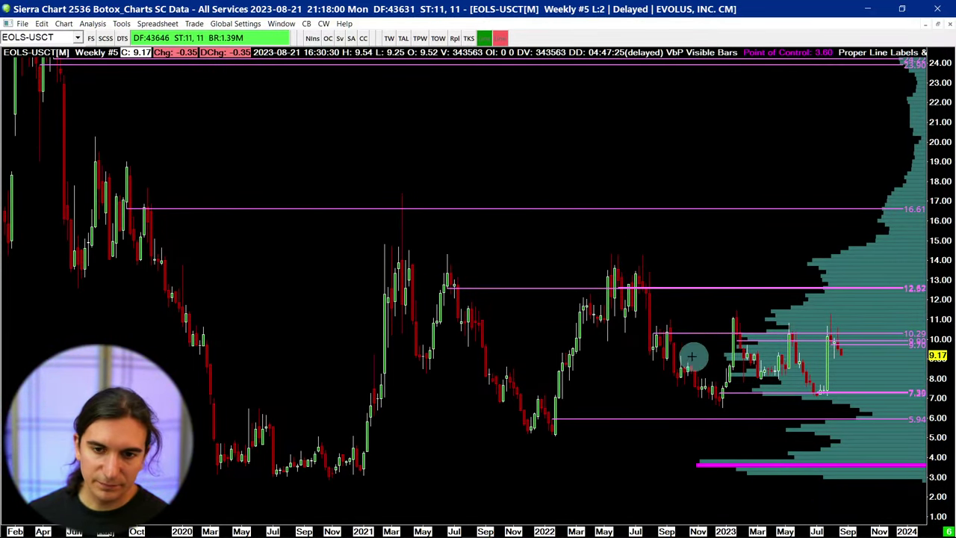
scroll(687, 357, up, 2)
scroll(717, 343, up, 3)
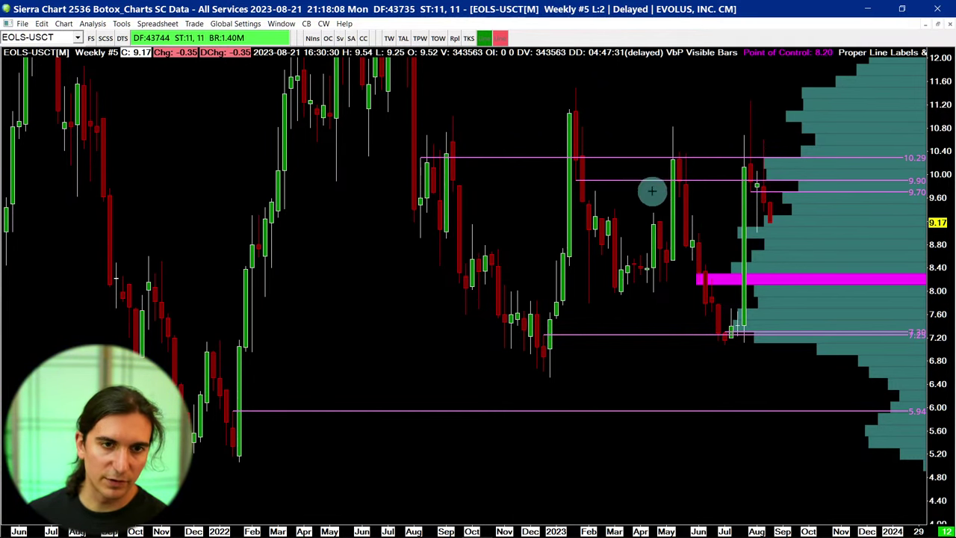
key(Down)
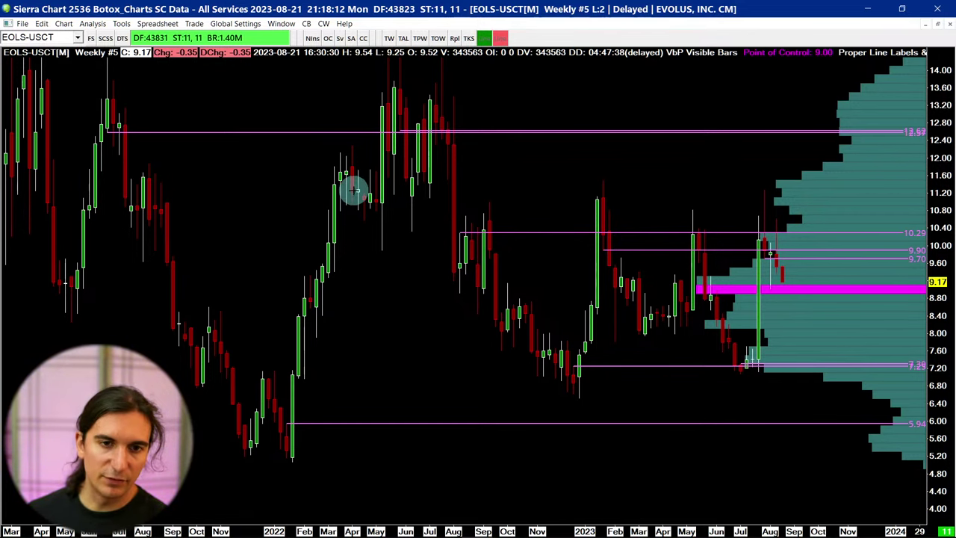
key(Down)
key(Down)
key(Down)
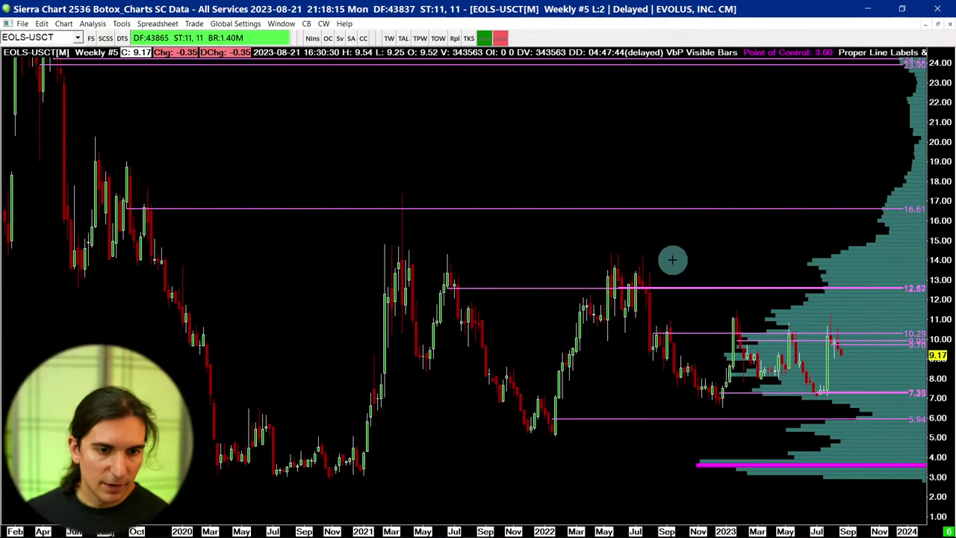
Erase the 9.90 ray from the EOLS weekly chart.
click(754, 334)
key(Delete)
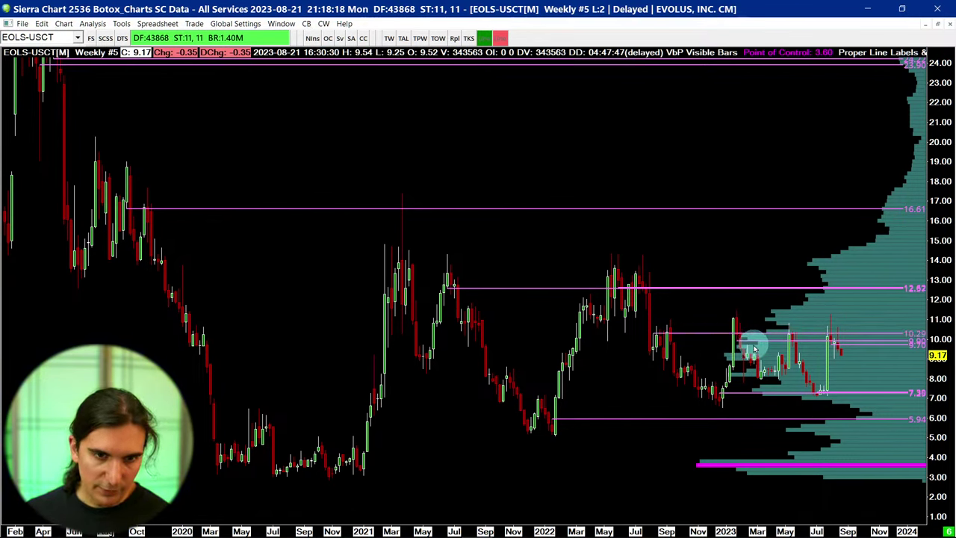
key(Delete)
click(702, 351)
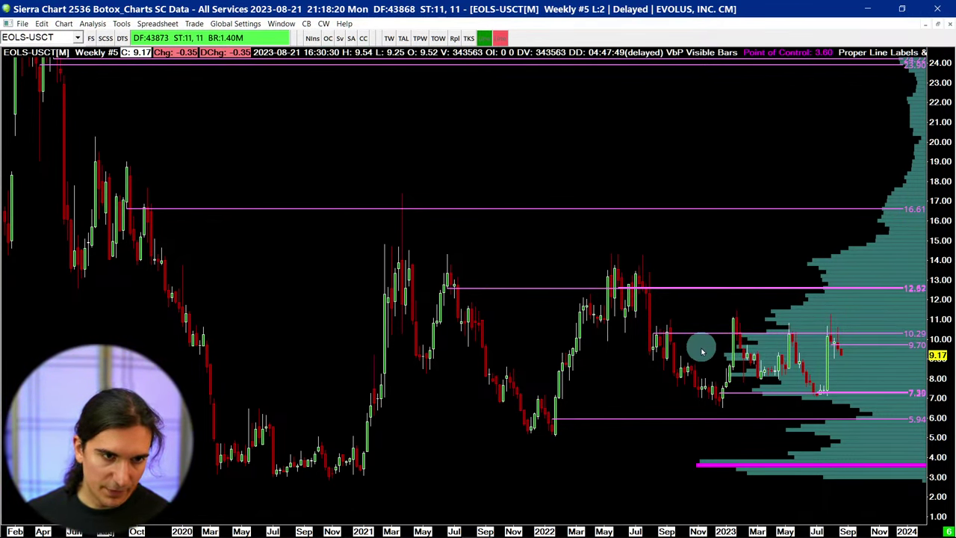
scroll(635, 227, down, 1)
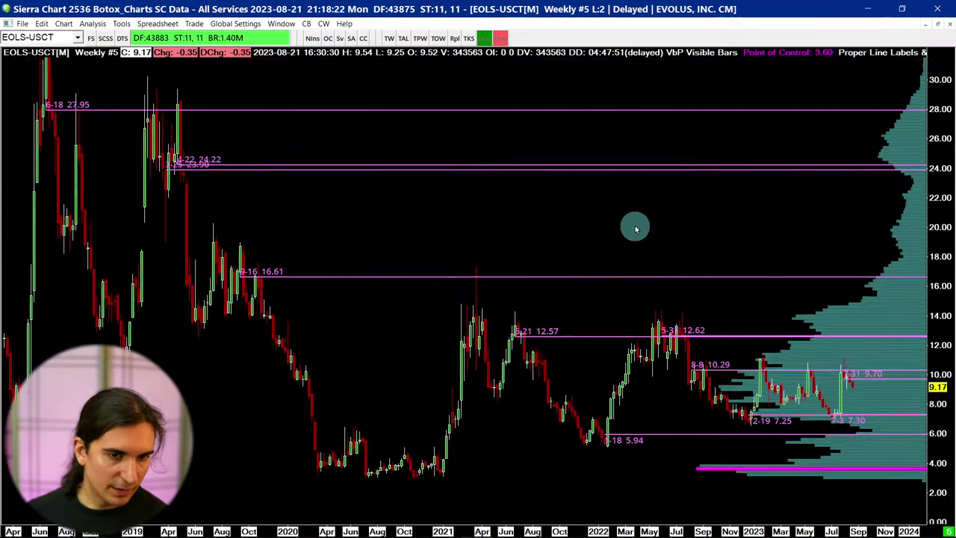
scroll(635, 227, up, 2)
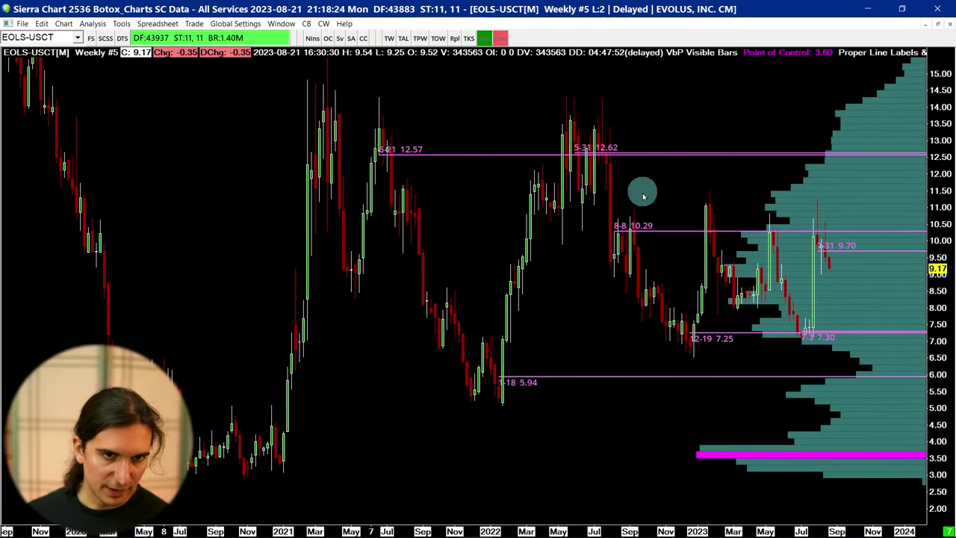
Switch from EOLS to the SUPN weekly chart and inspect its March 2020 low with the crosshair.
scroll(642, 175, down, 3)
scroll(646, 179, up, 1)
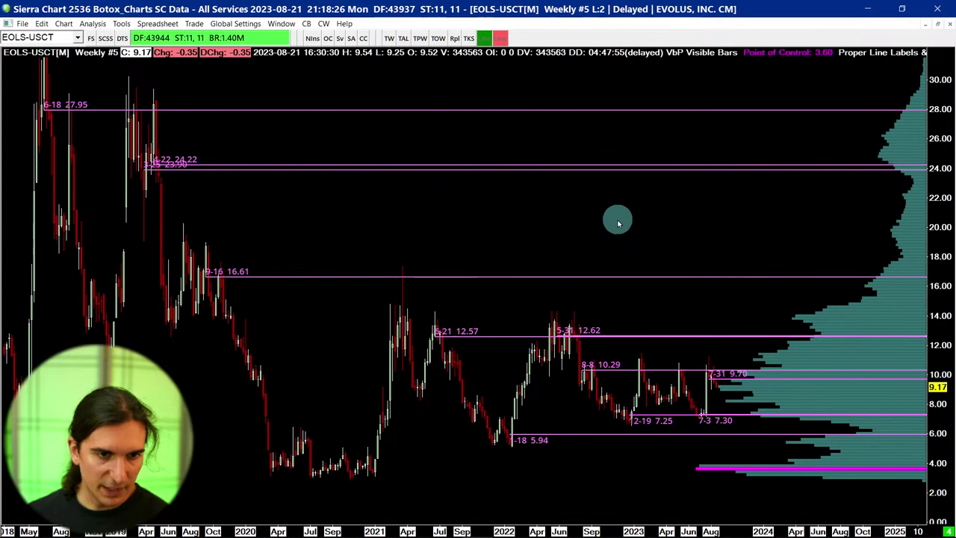
key(Page_Down)
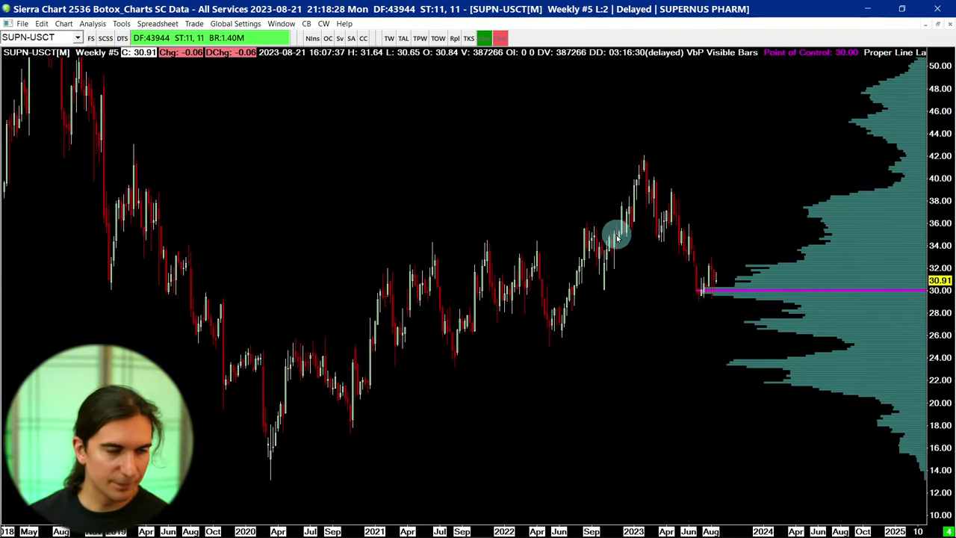
scroll(617, 236, down, 1)
scroll(617, 238, up, 1)
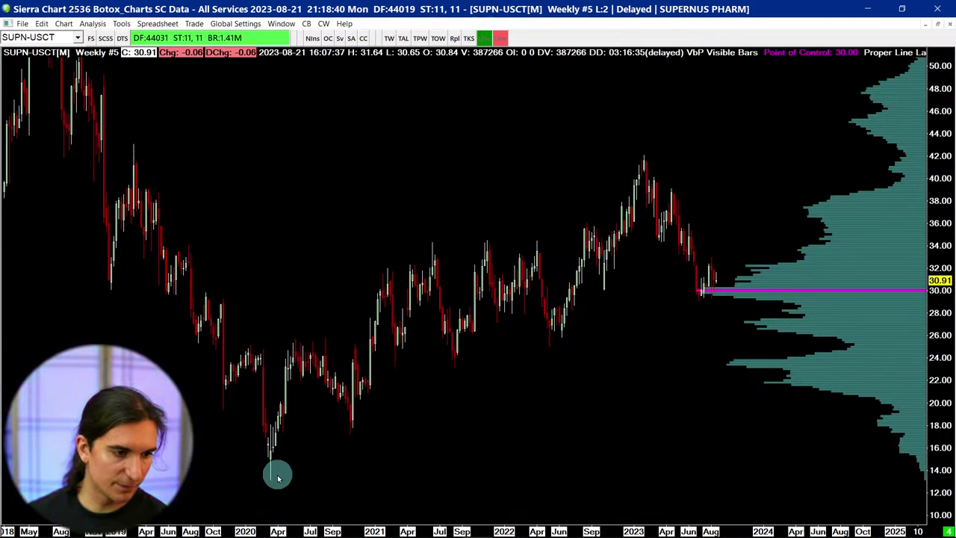
drag(275, 468, 270, 448)
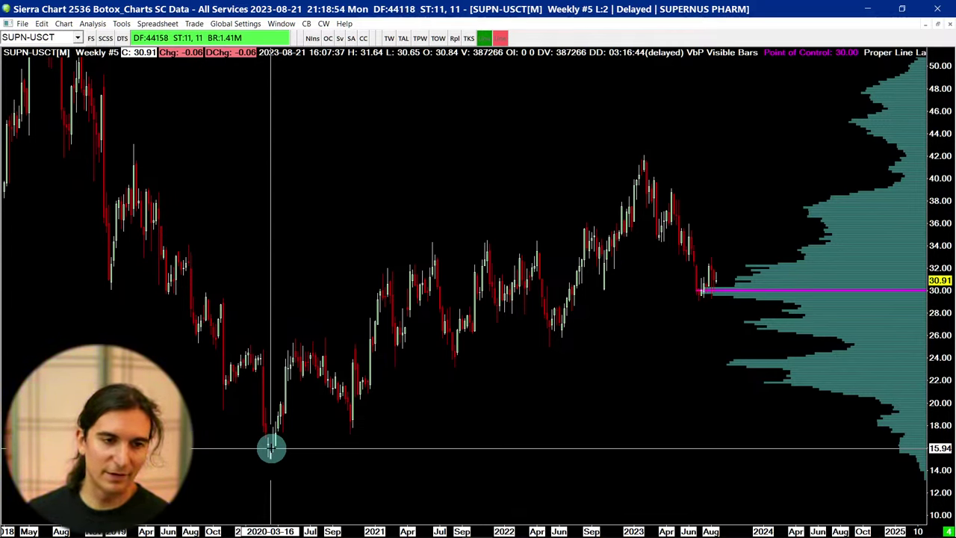
drag(271, 448, 271, 448)
drag(284, 415, 272, 463)
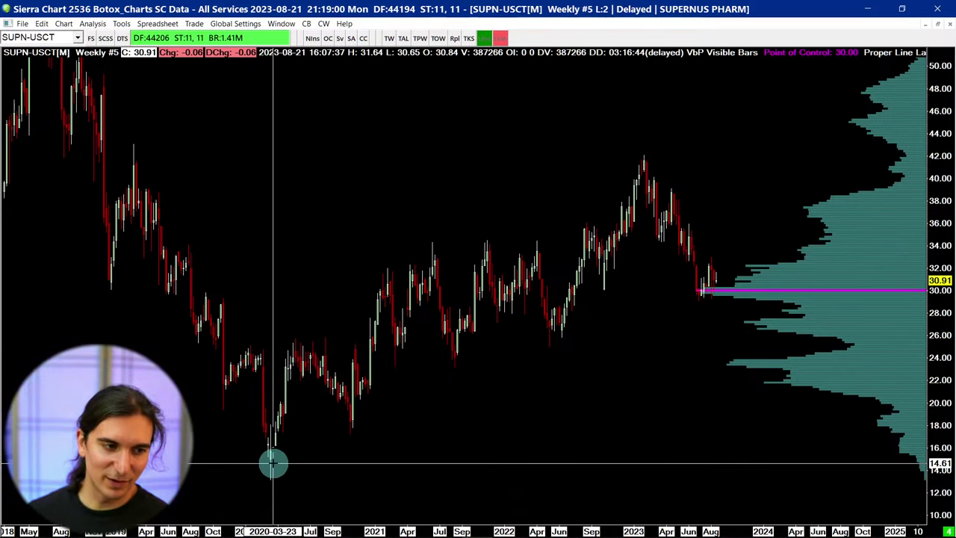
drag(273, 463, 369, 375)
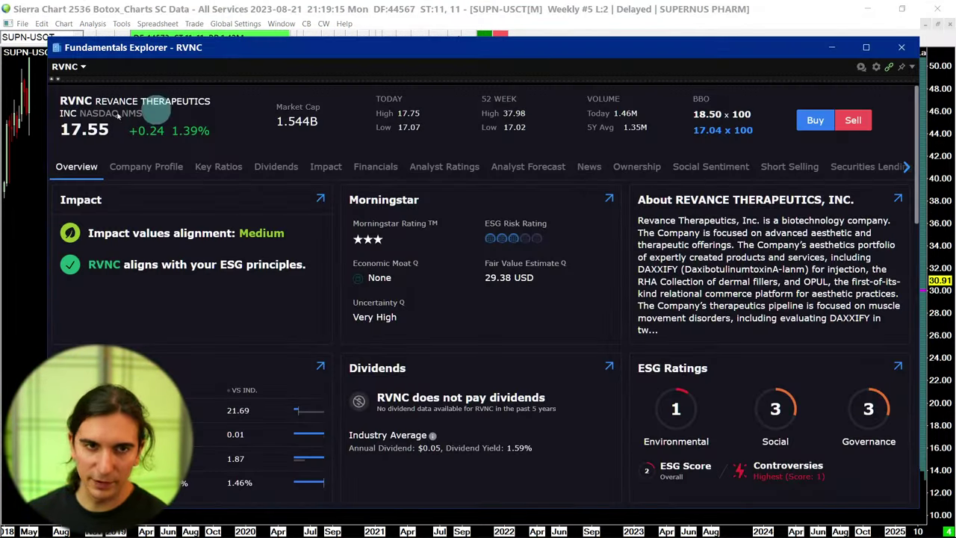
Load the SUPN stock in the Fundamentals Explorer and review its overview, key ratios, financials and analyst ratings.
click(83, 68)
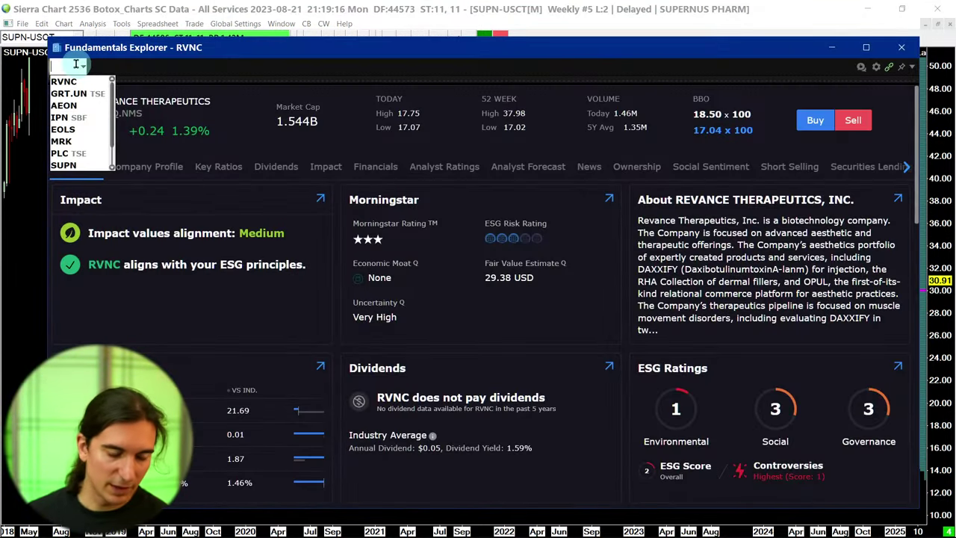
key(Return)
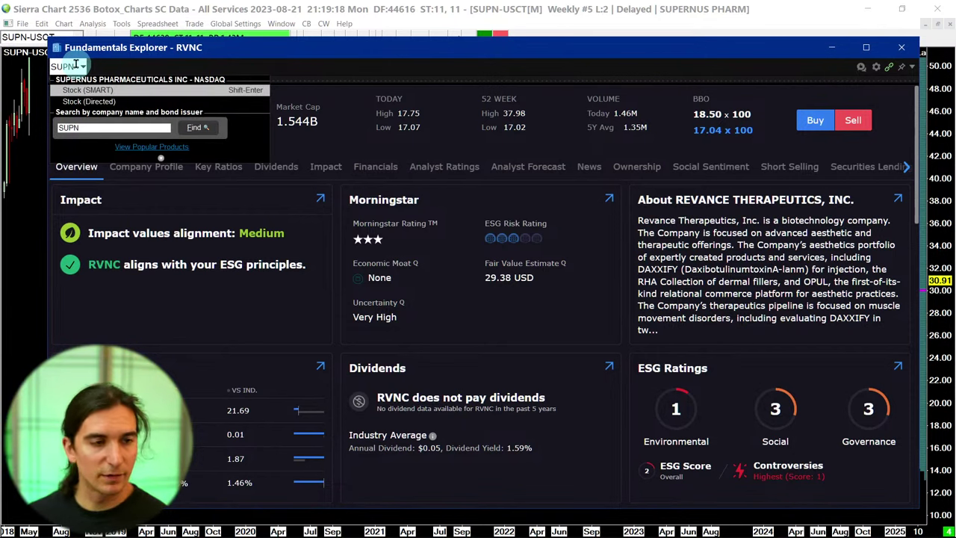
click(95, 90)
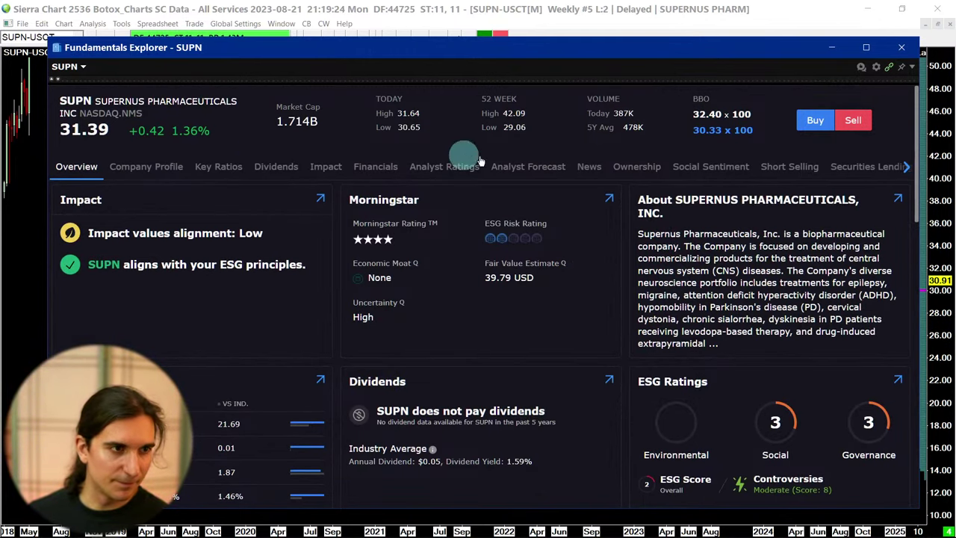
scroll(710, 292, down, 3)
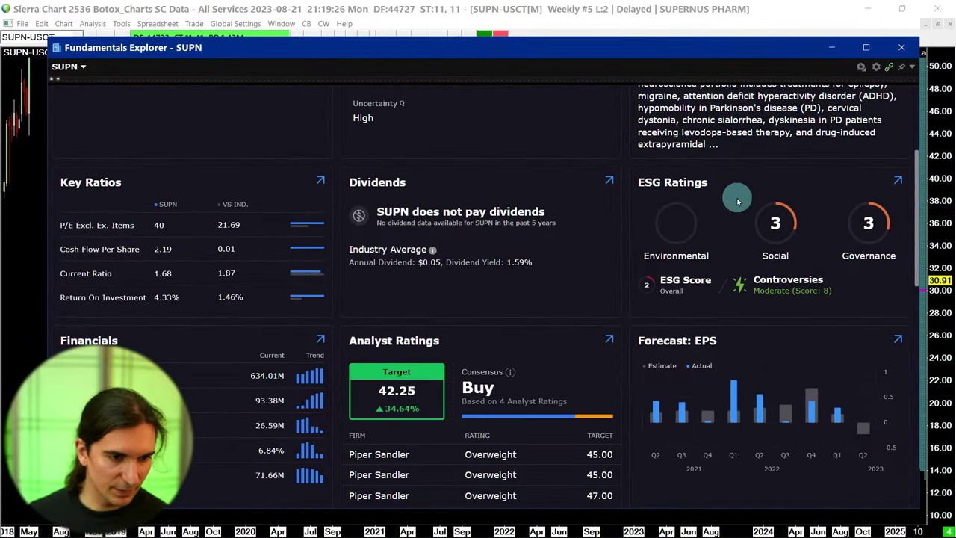
scroll(772, 199, down, 2)
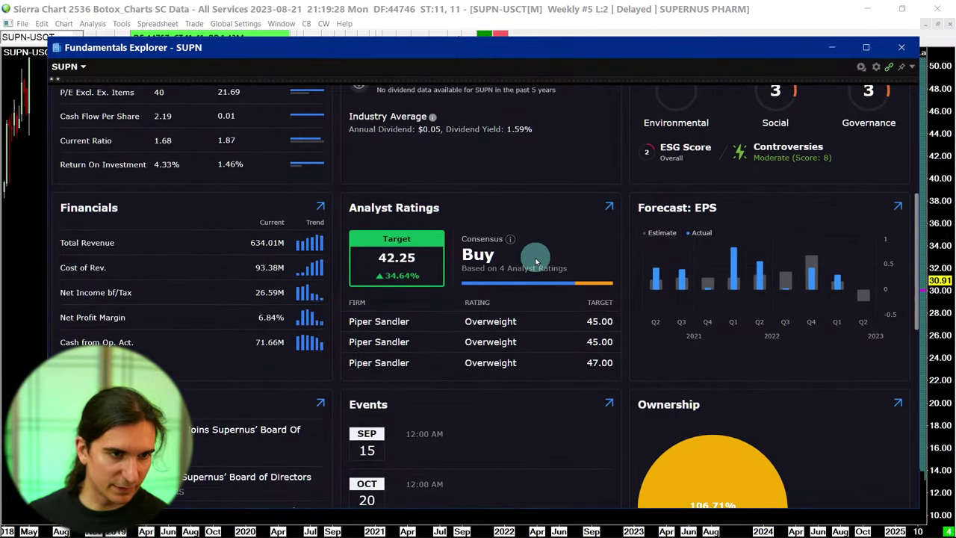
scroll(374, 257, up, 5)
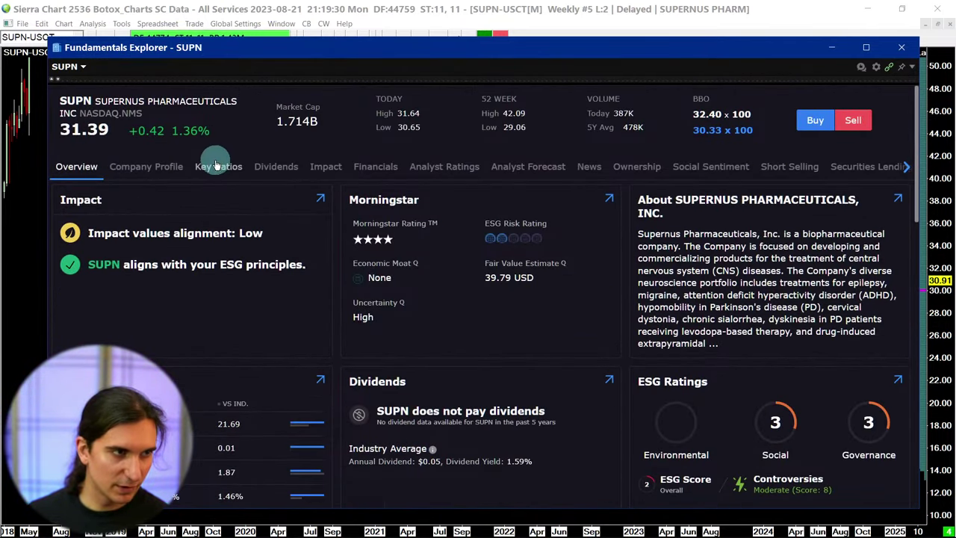
Review SUPN's quarterly balance sheet and return to its weekly chart.
click(323, 166)
click(384, 168)
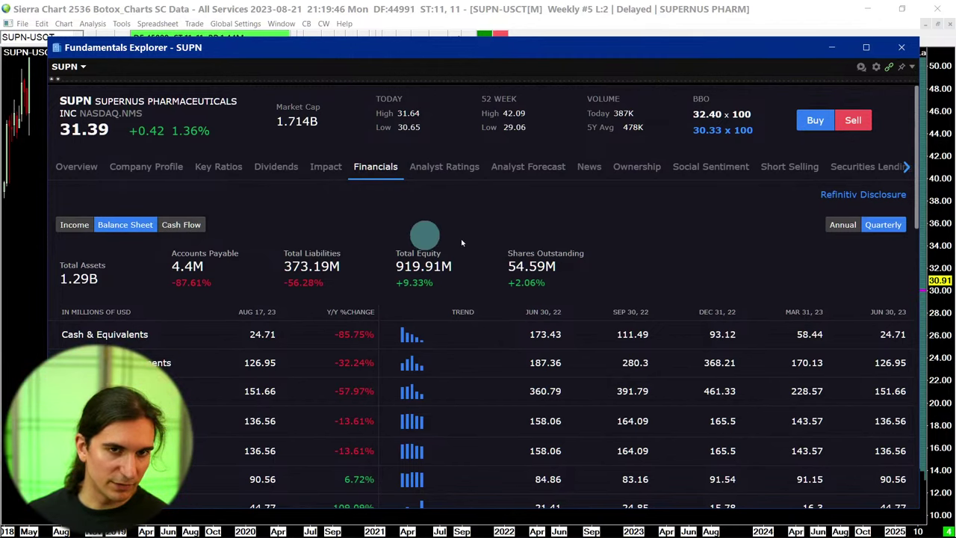
click(833, 48)
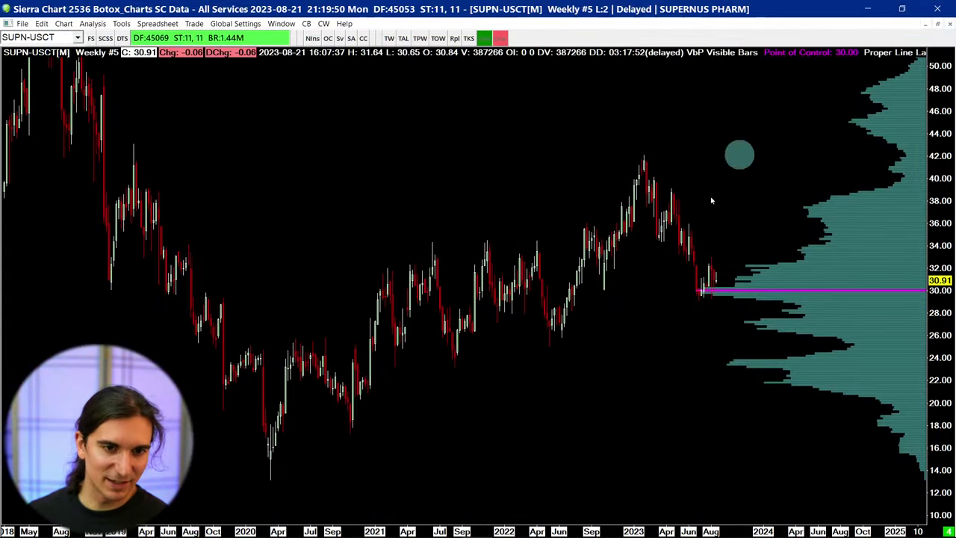
Add horizontal rays at about 40.59 from January 2023 and 16.93 from March 2020, and recolor both pink.
key(h)
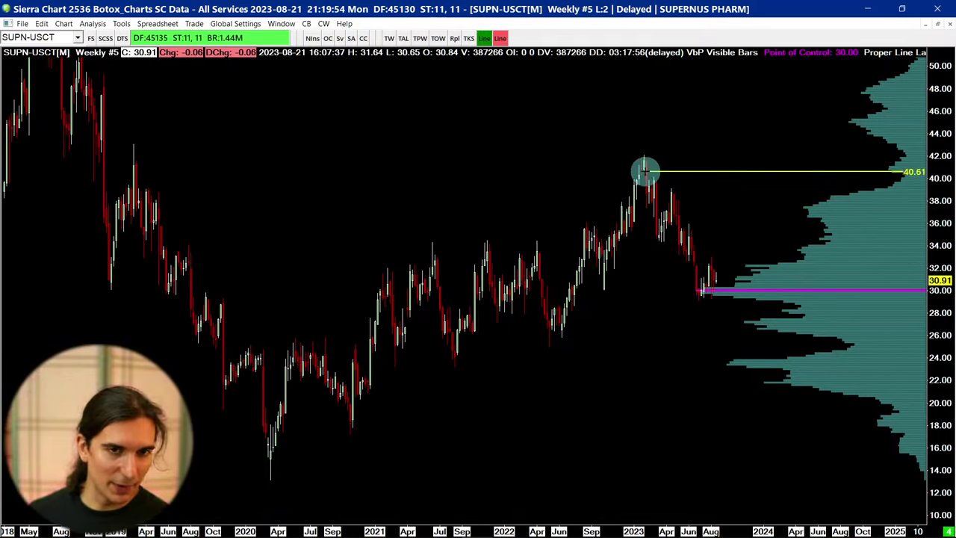
mouse_move(650, 170)
mouse_down()
mouse_move(641, 173)
mouse_move(676, 276)
mouse_move(638, 181)
mouse_move(644, 173)
mouse_up()
key(h)
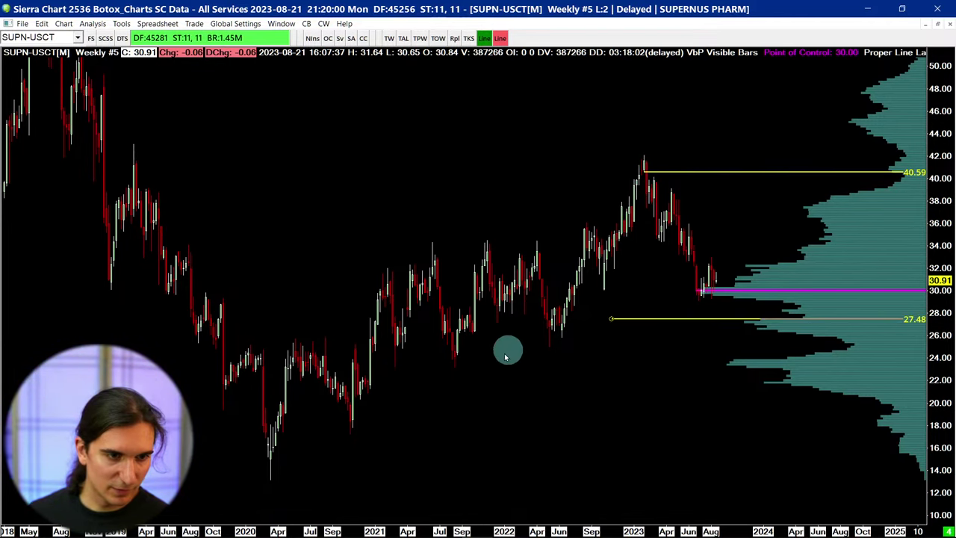
mouse_move(267, 439)
mouse_down()
mouse_move(352, 303)
mouse_move(262, 441)
mouse_move(271, 437)
mouse_up()
key(2)
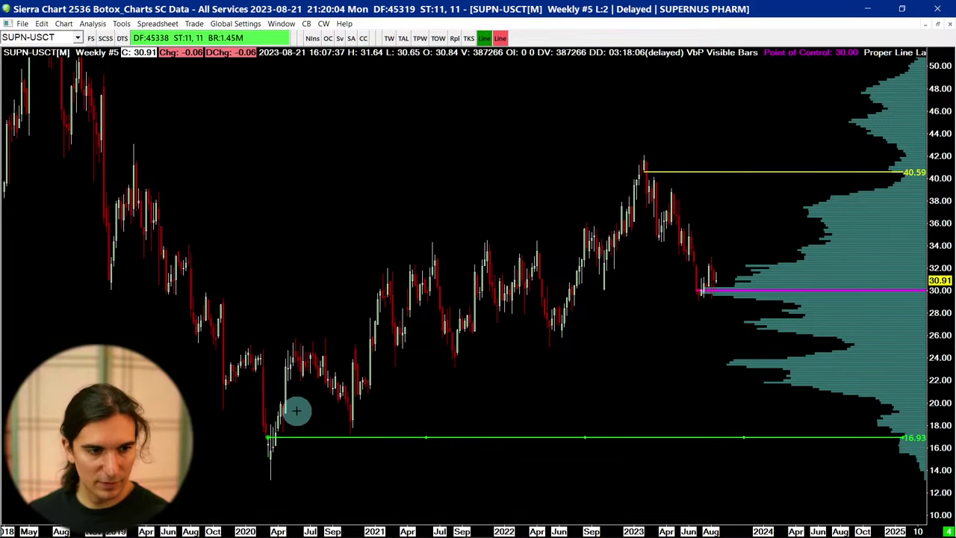
key(3)
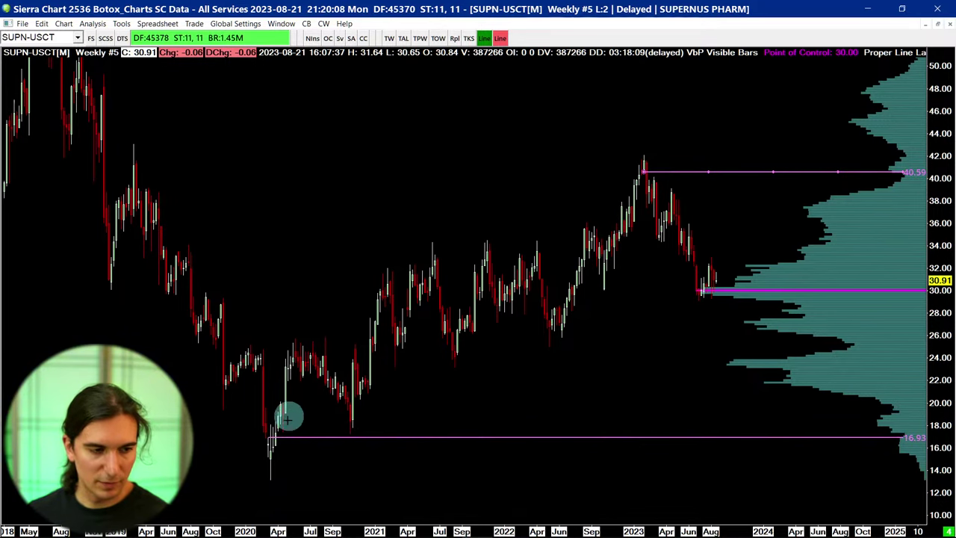
Mark SUPN's lows with rays at about 20.07 from October 2020, 25.19 from August 2021, 27.34 from May 2022 and 30.22 from July 2023.
drag(269, 438, 551, 322)
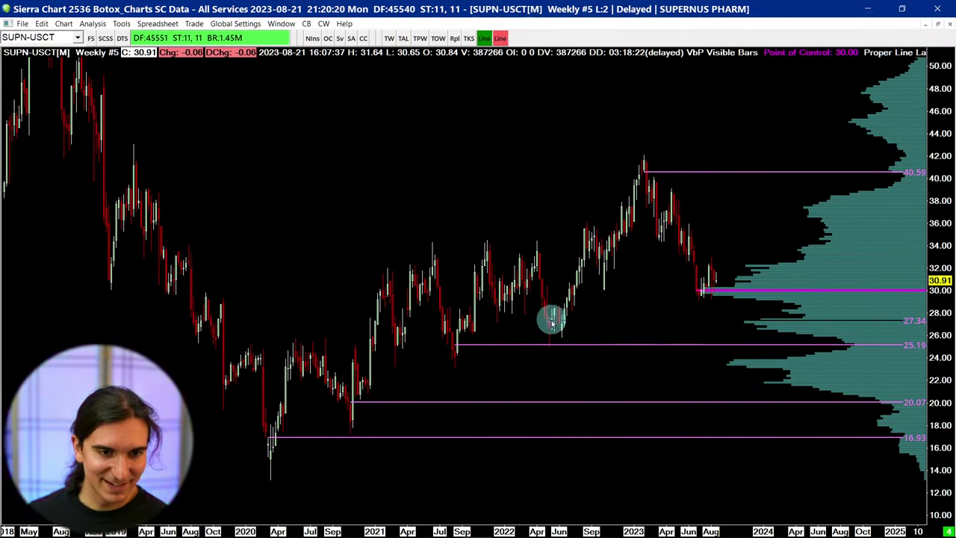
drag(553, 321, 701, 289)
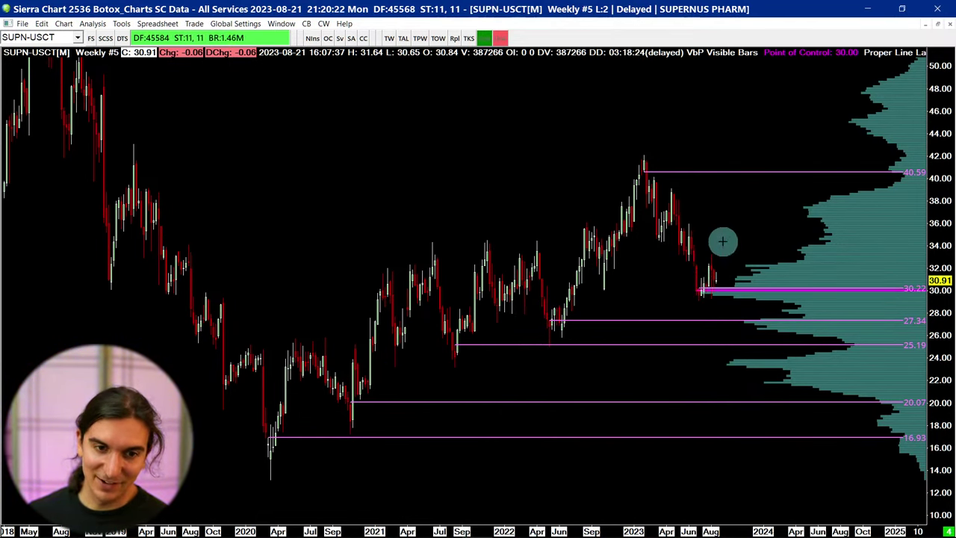
Add 2023 rays at about 33.95 from the end of May, 36.41 from mid-March and 39.49 from late February.
scroll(679, 210, up, 6)
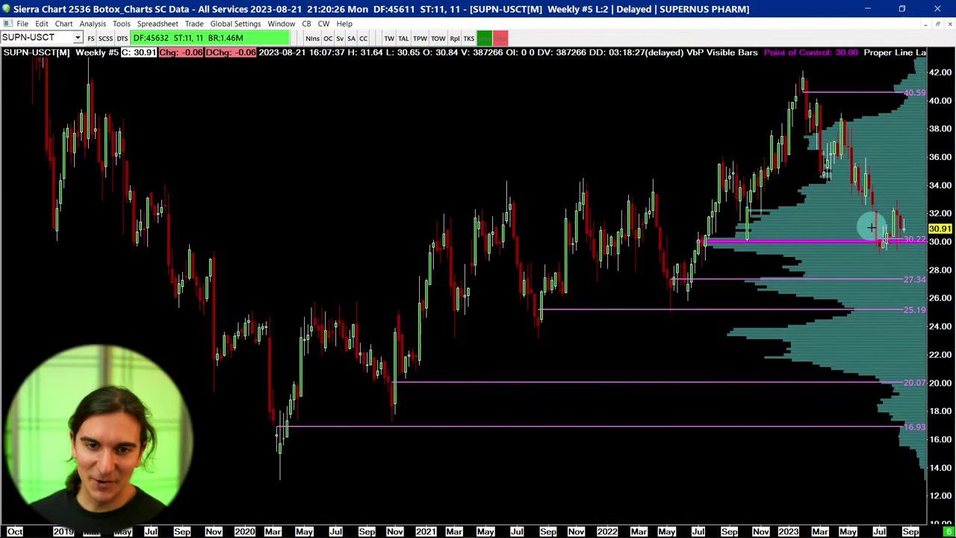
click(860, 181)
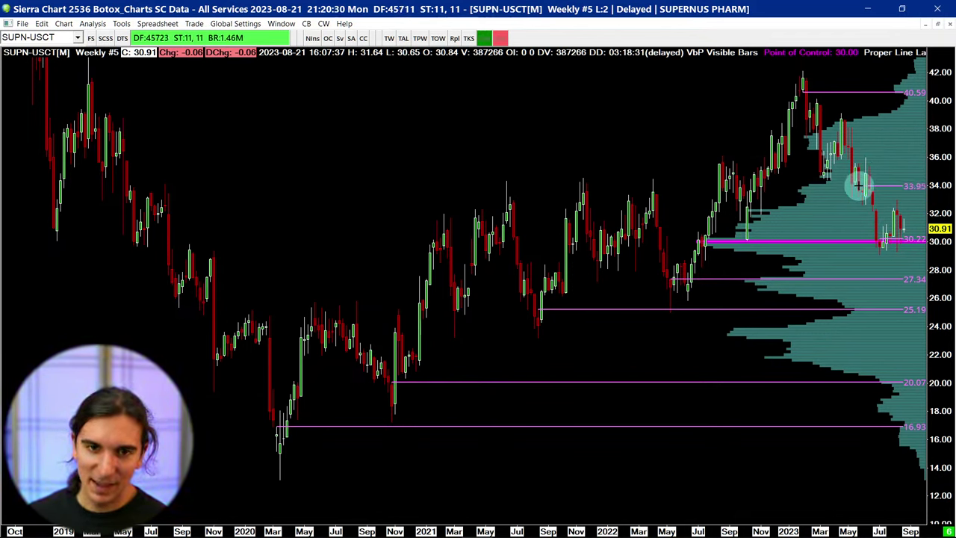
click(825, 147)
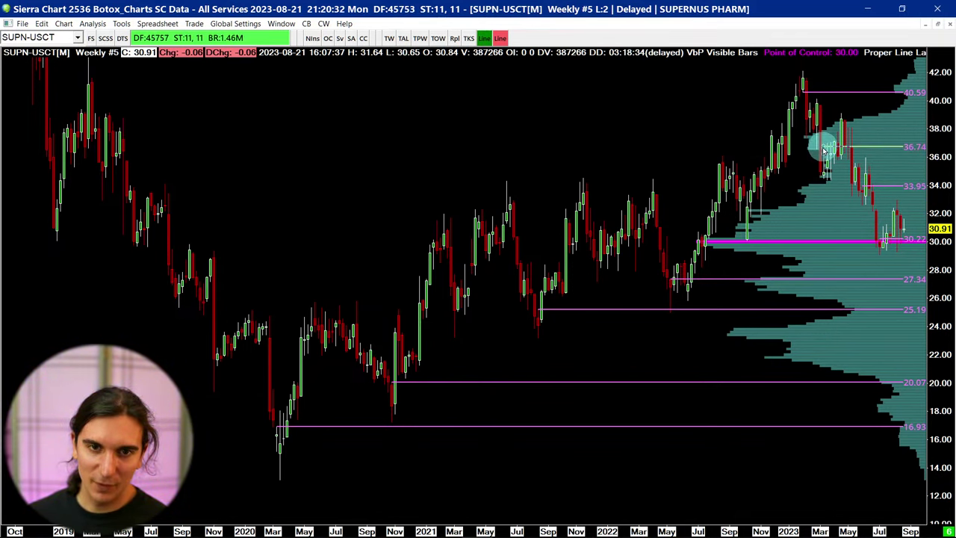
click(823, 152)
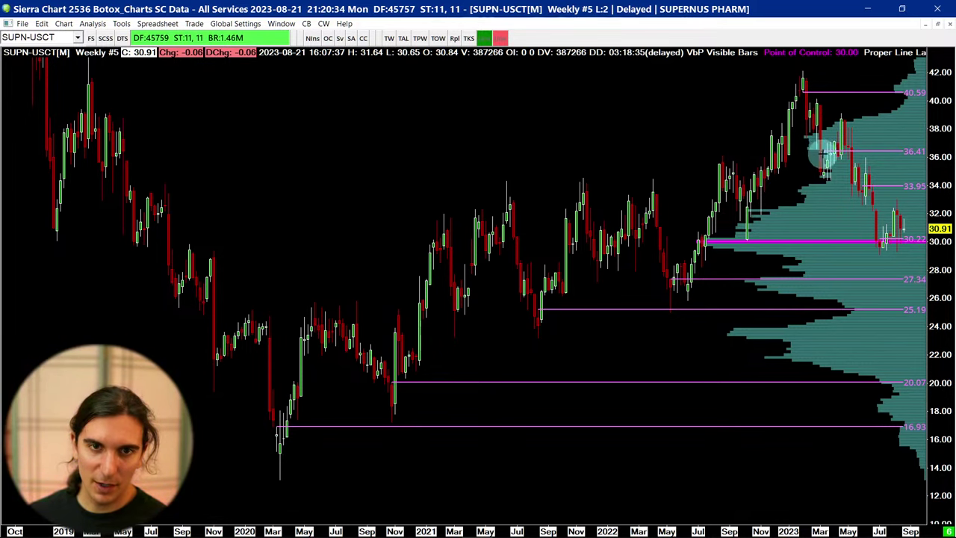
click(817, 98)
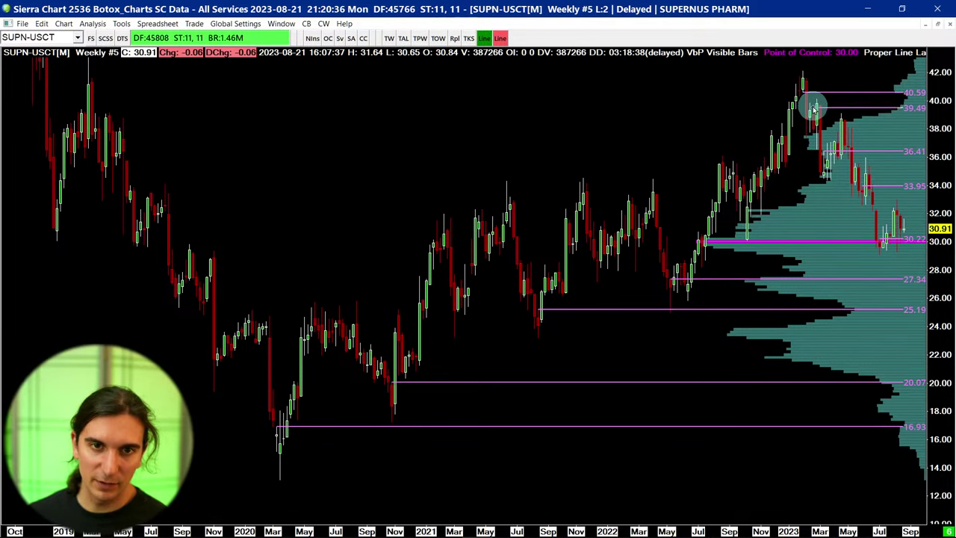
Add horizontal rays at about 29.00 from July 2022 and 27.82 from June 2022 on the SUPN weekly chart.
drag(559, 75, 545, 70)
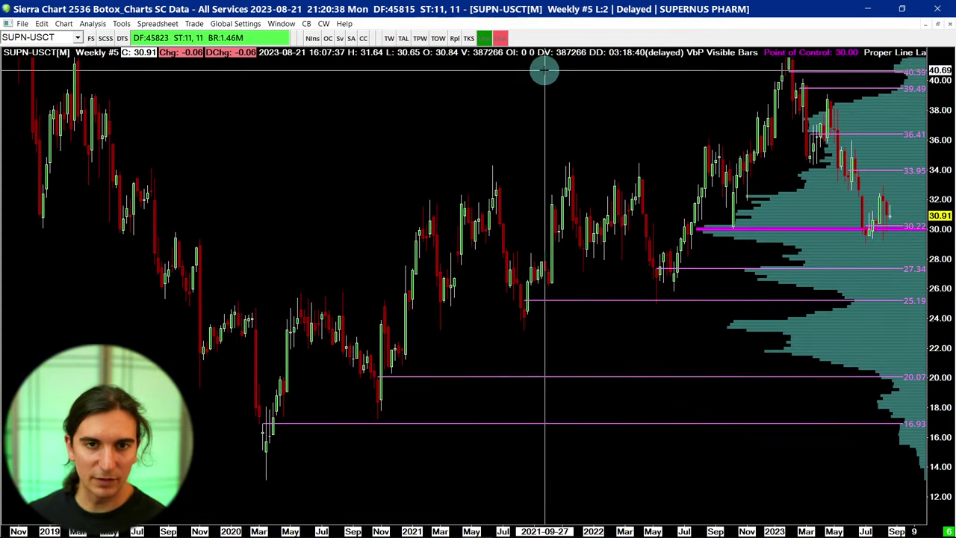
key(Down)
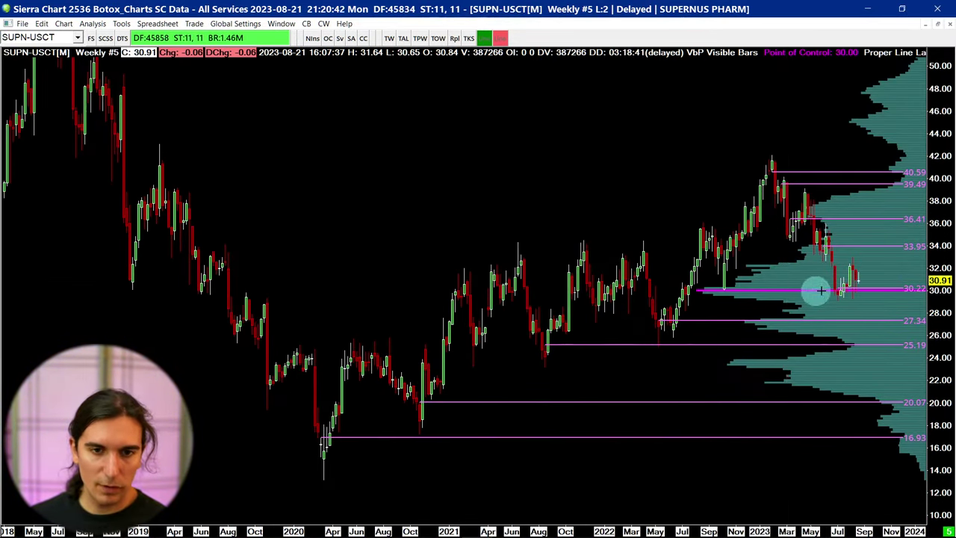
drag(755, 271, 568, 206)
scroll(549, 216, up, 2)
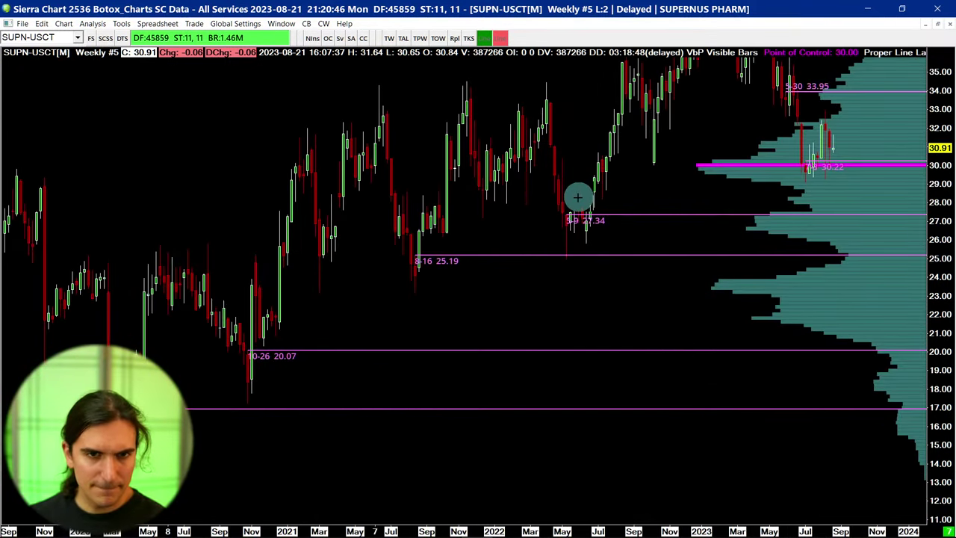
scroll(580, 200, down, 2)
scroll(580, 200, up, 2)
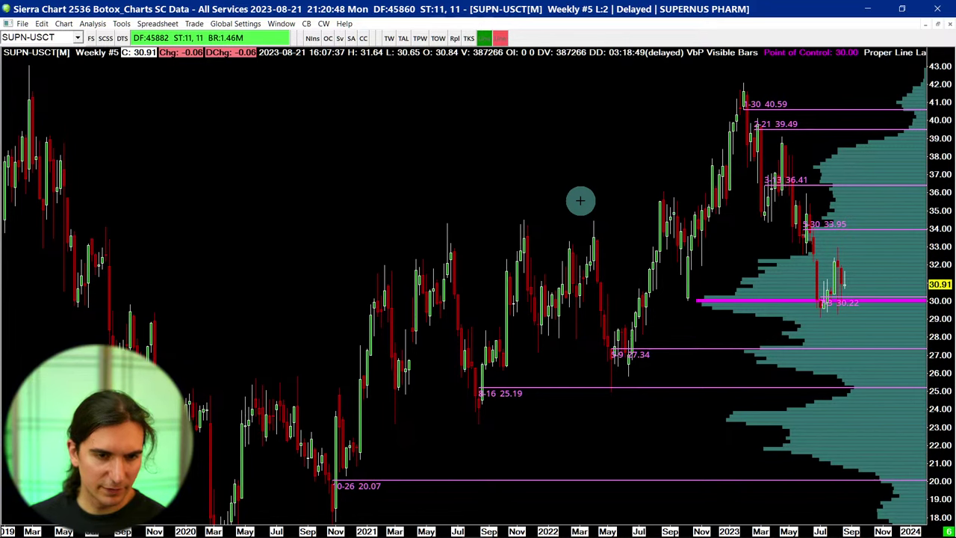
drag(612, 348, 640, 320)
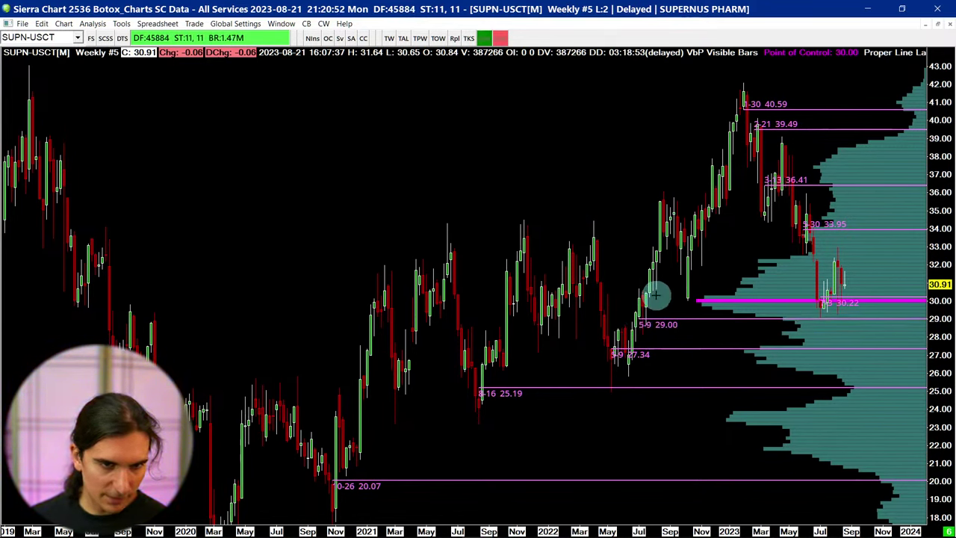
mouse_move(611, 351)
mouse_down()
mouse_move(625, 330)
mouse_move(625, 340)
mouse_up()
Examine the marked SUPN levels from 29.00 down to 20.07 on the wider weekly view and switch to the daily chart.
scroll(581, 227, down, 2)
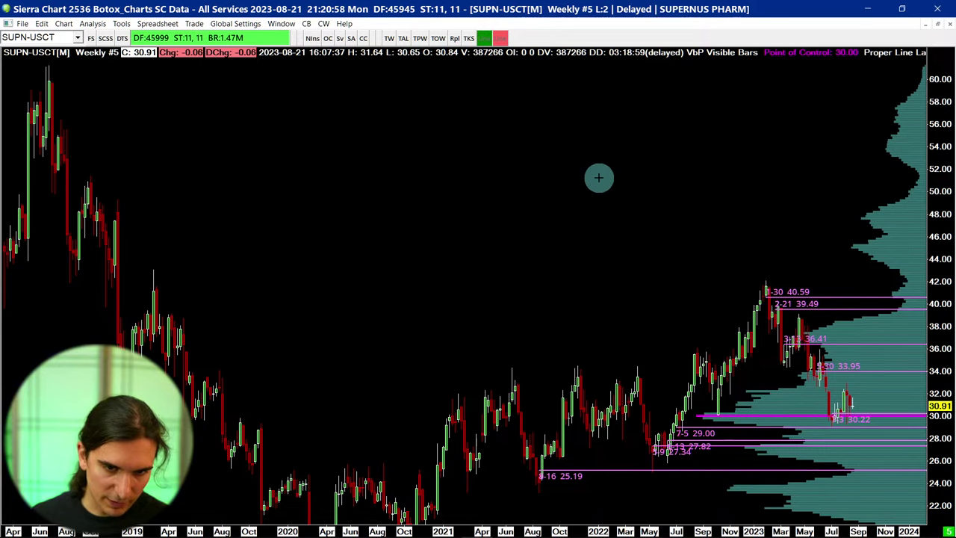
key(Down)
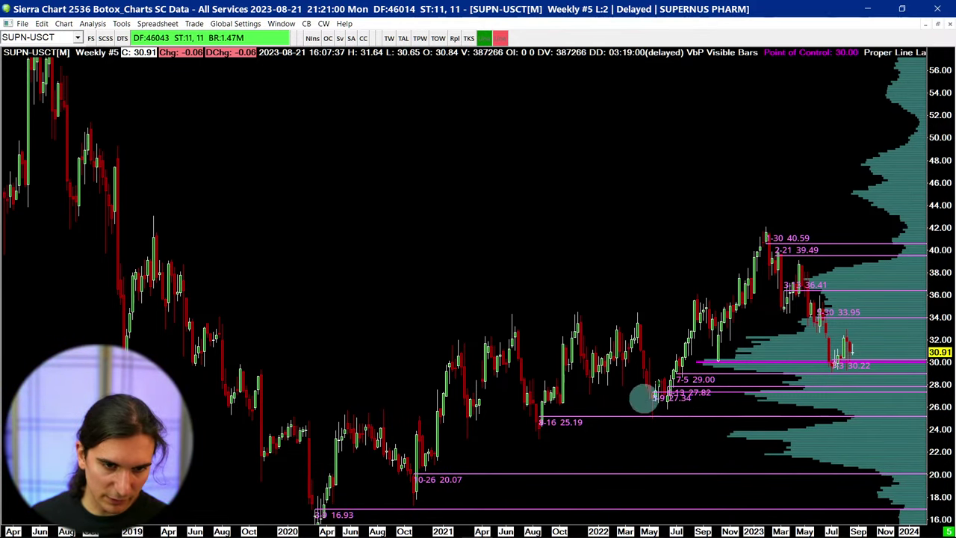
scroll(579, 396, down, 1)
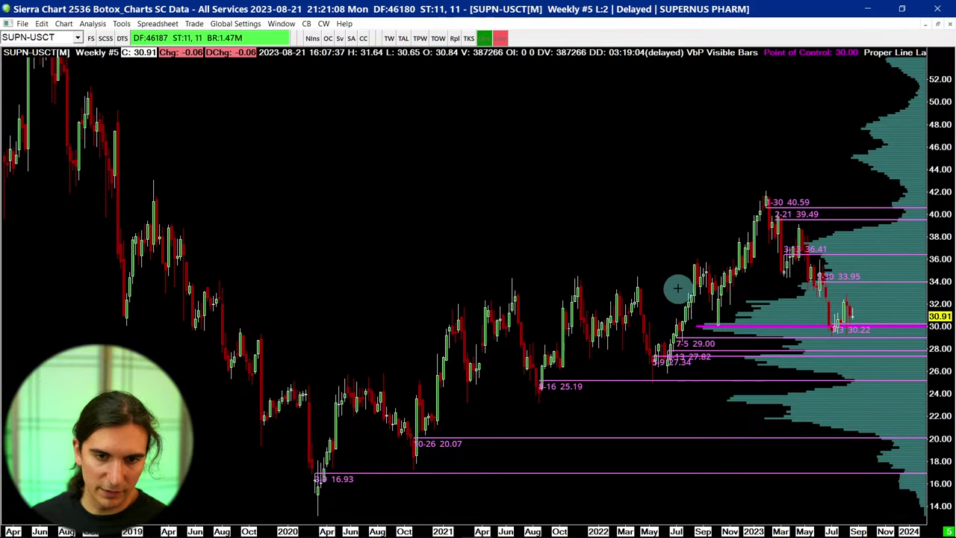
drag(678, 289, 691, 336)
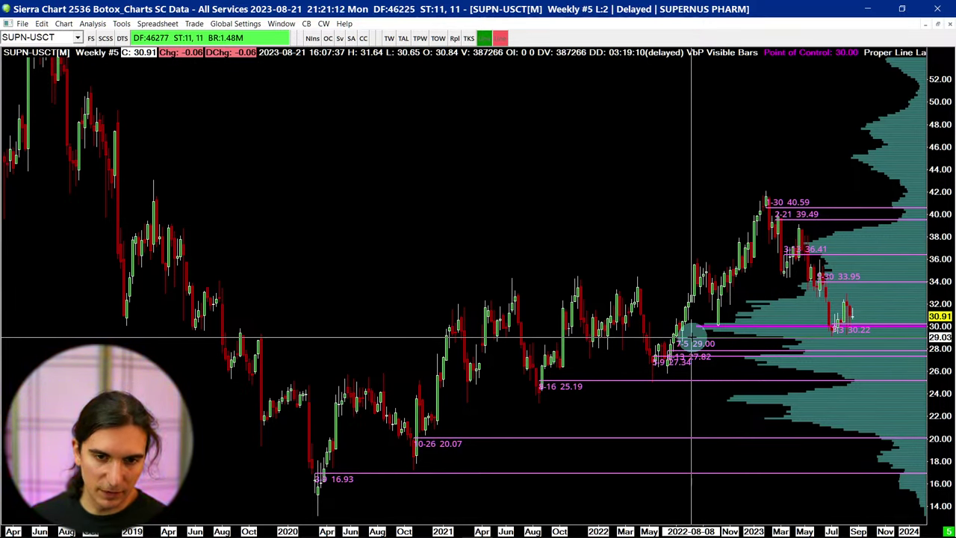
drag(690, 336, 428, 437)
drag(554, 377, 670, 413)
key(d)
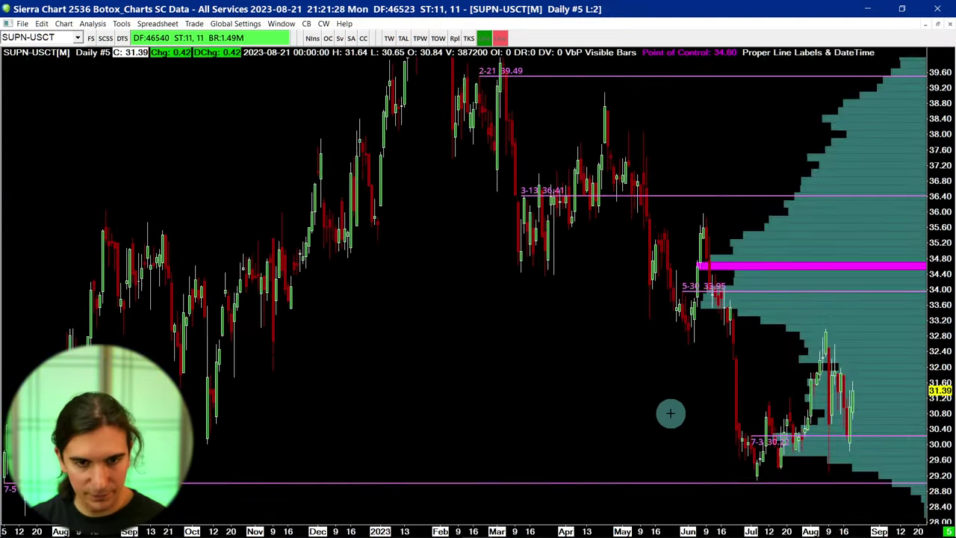
Draw horizontal rays on the SUPN daily chart at about 32.26 and 31.20 from August, and 29.61 and 29.97 from July 2023.
drag(670, 413, 649, 381)
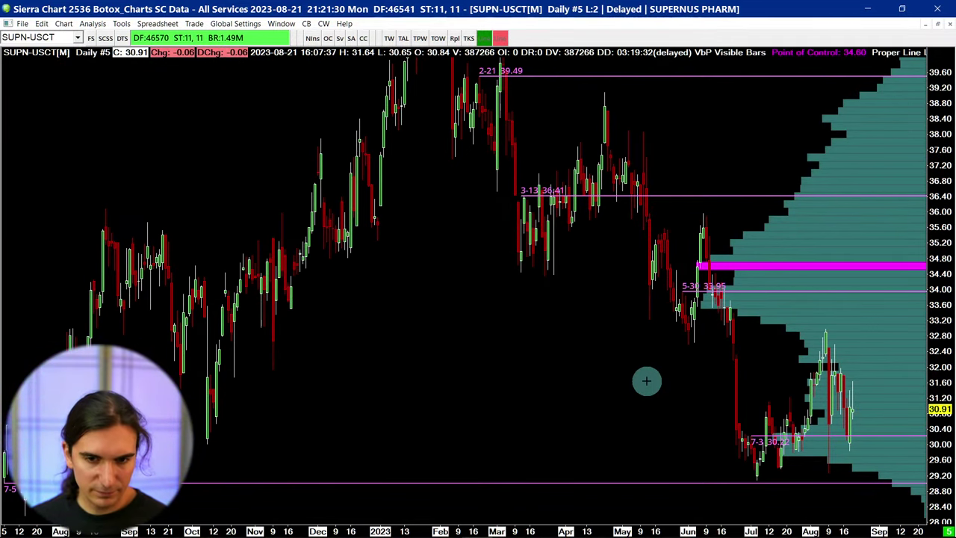
scroll(649, 383, down, 2)
scroll(653, 354, down, 5)
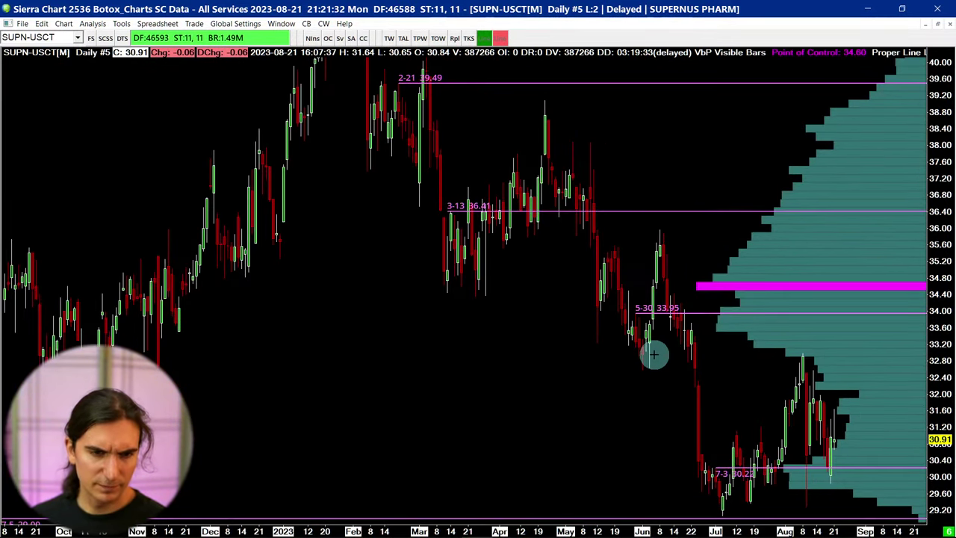
scroll(654, 354, down, 5)
drag(681, 284, 767, 338)
click(768, 329)
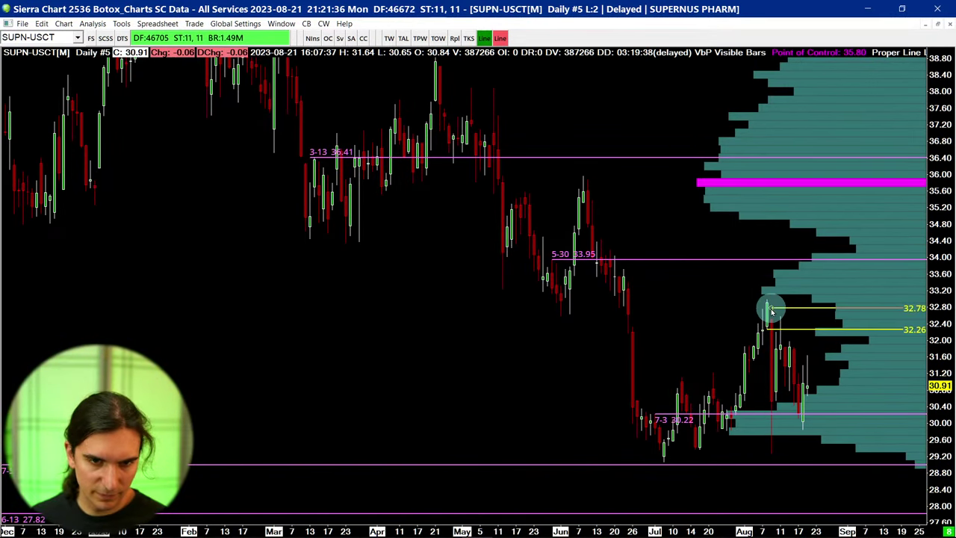
drag(800, 268, 800, 373)
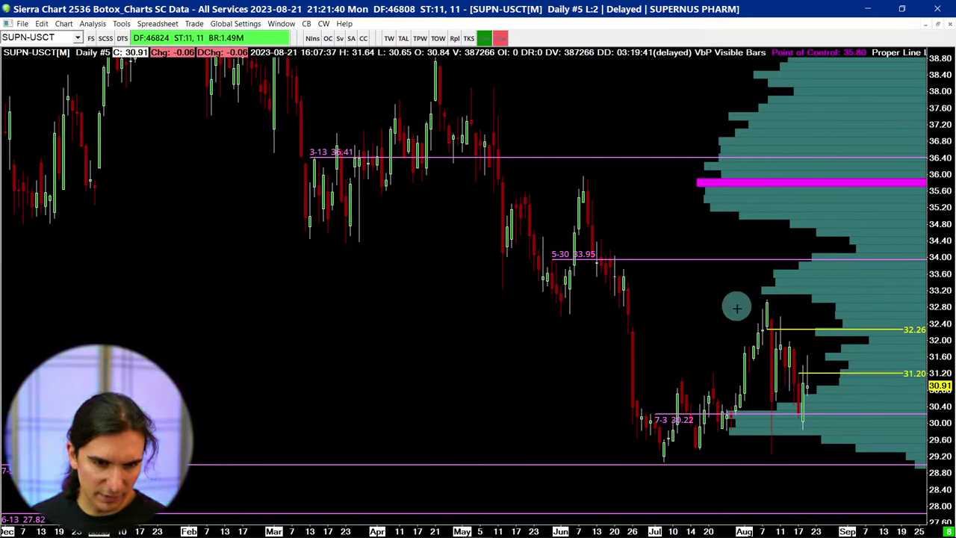
click(800, 372)
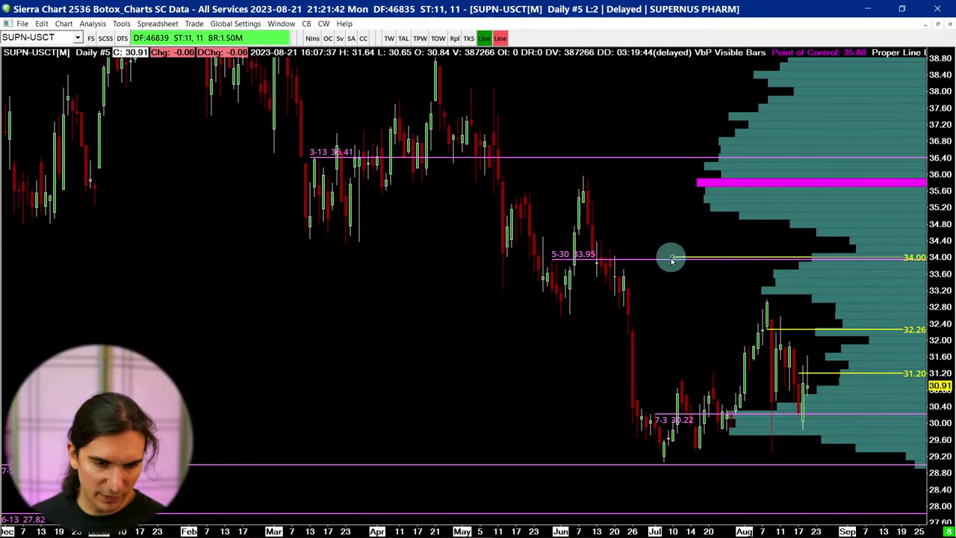
click(667, 439)
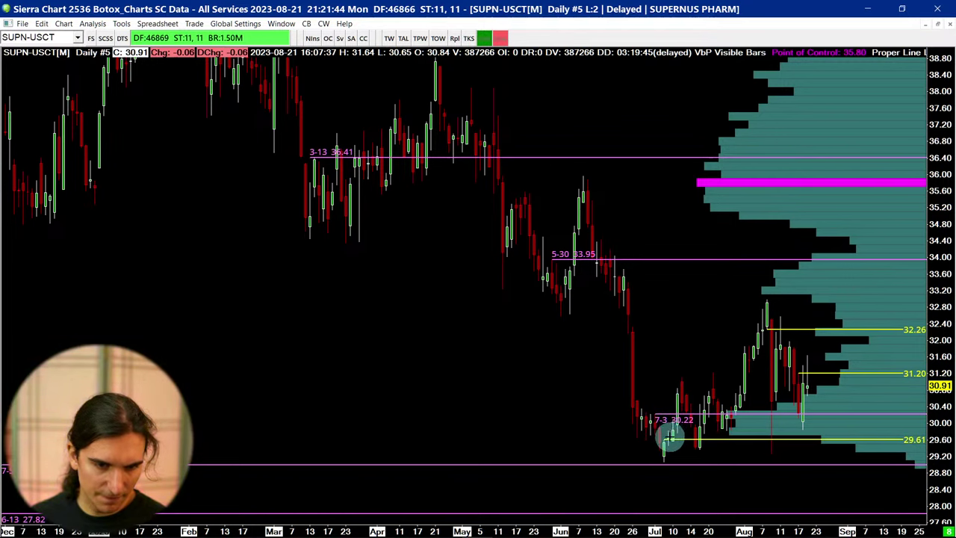
drag(672, 433, 699, 427)
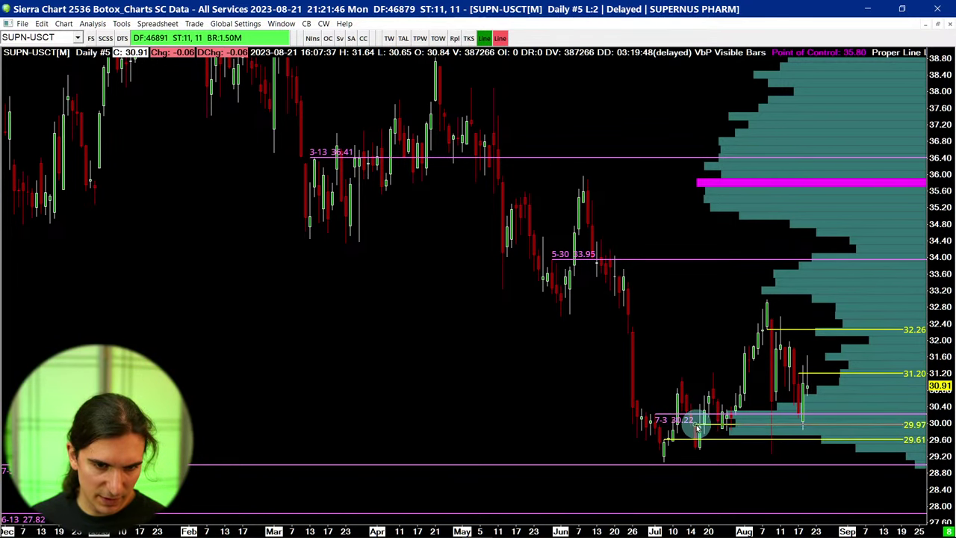
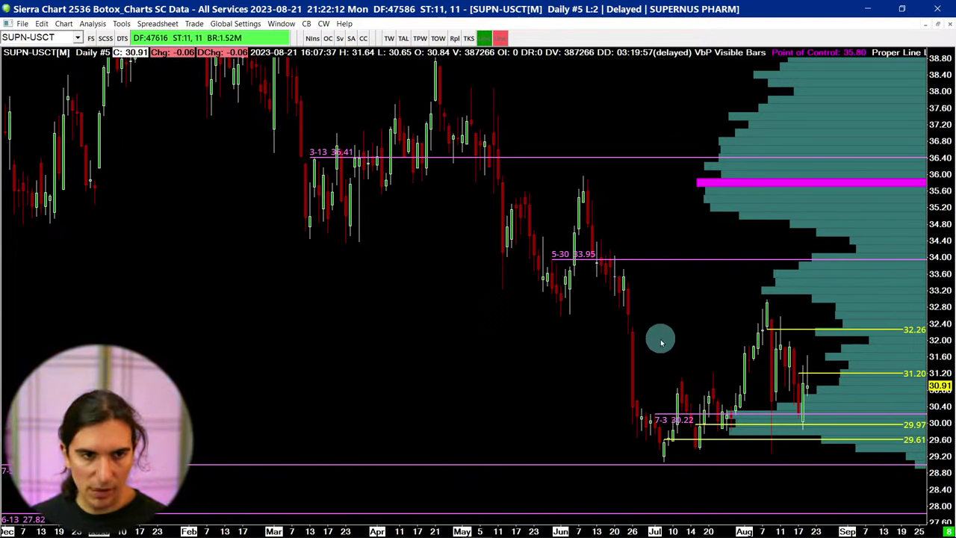
Add daily rays at about 33.54 from June 21, 35.32 from June 8 and 35.00 from May 15.
click(662, 292)
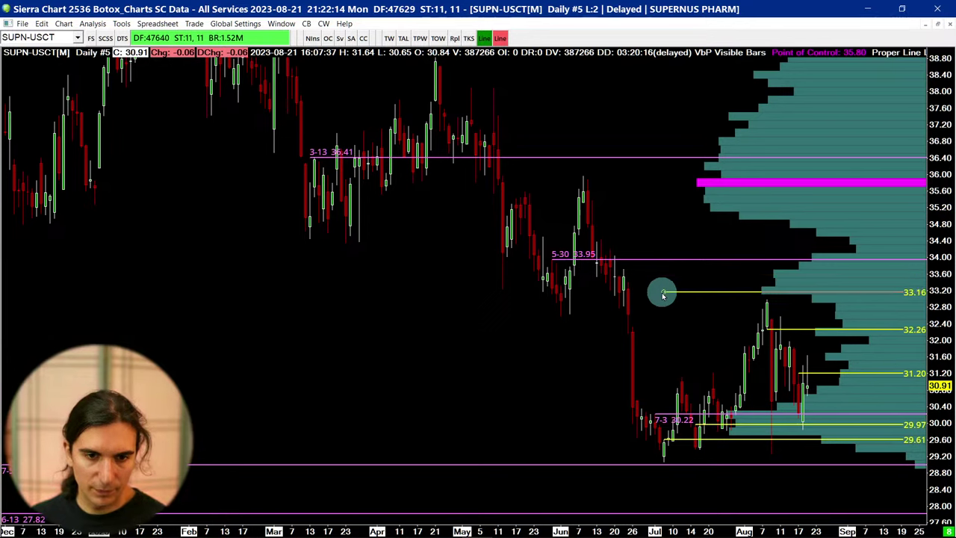
drag(663, 295, 616, 275)
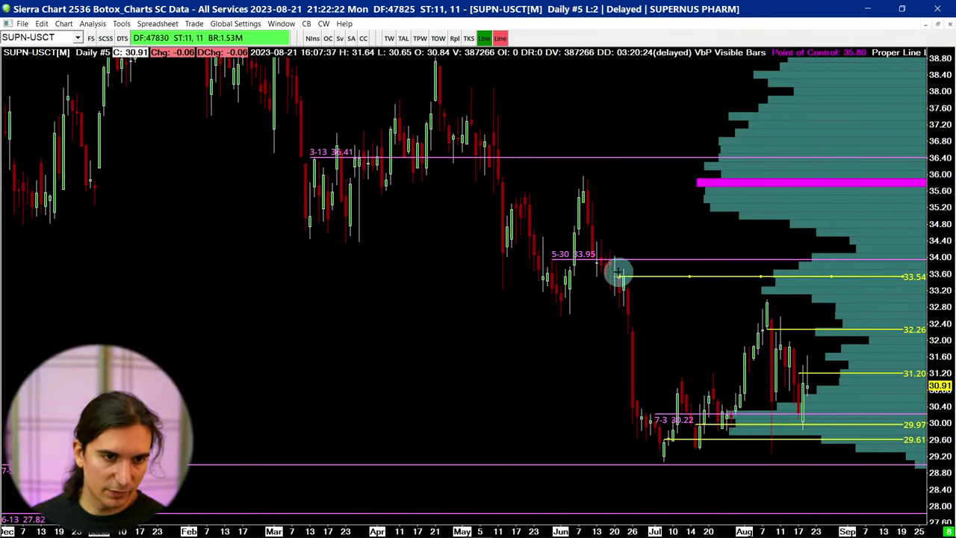
drag(620, 276, 583, 202)
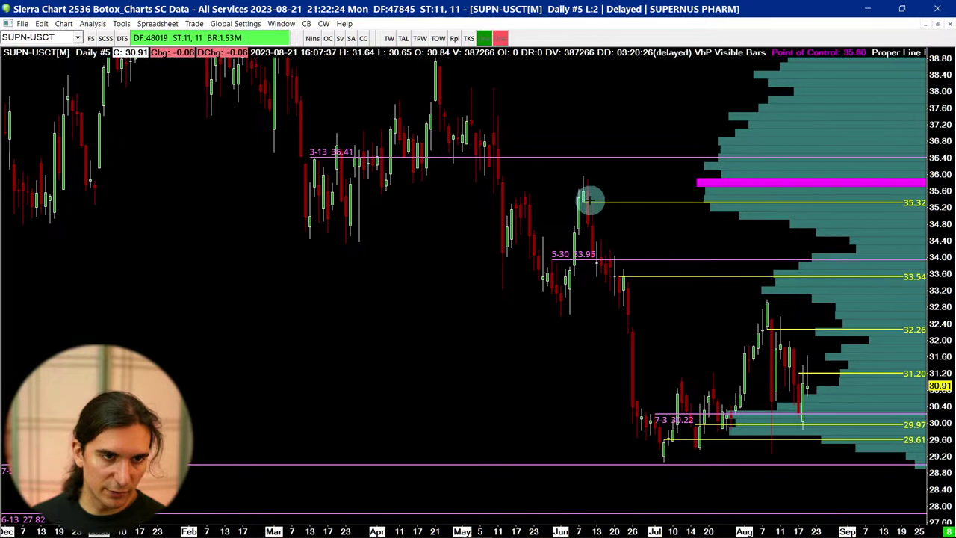
click(508, 209)
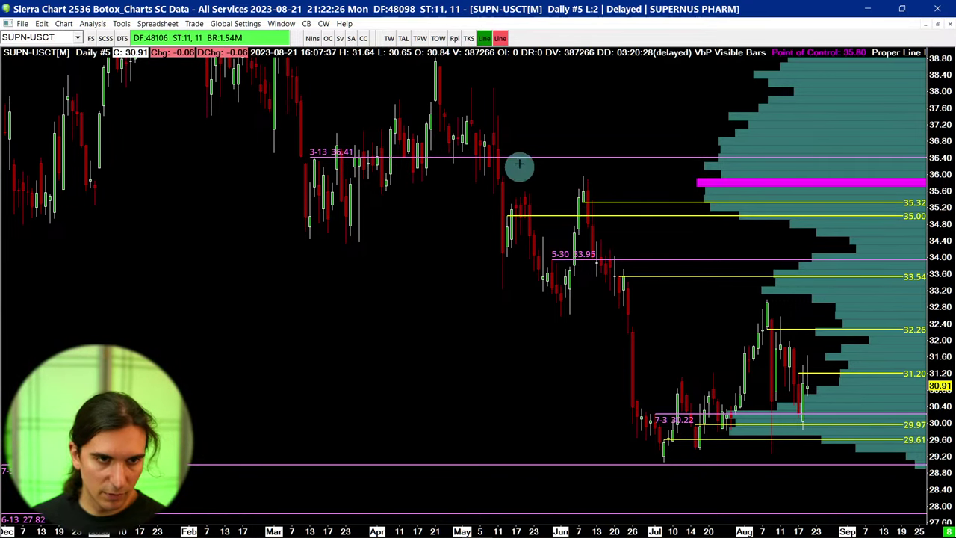
Add daily rays at about 37.76 from April 21, 36.72 from May 9, 39.13 from March 3 and 41.04 from February 2.
scroll(542, 195, up, 3)
scroll(542, 193, down, 2)
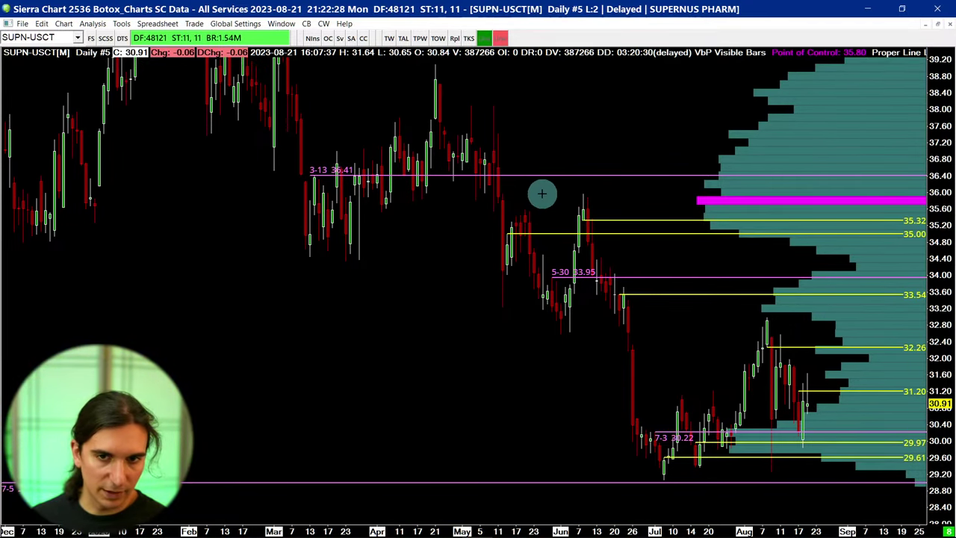
scroll(542, 193, up, 14)
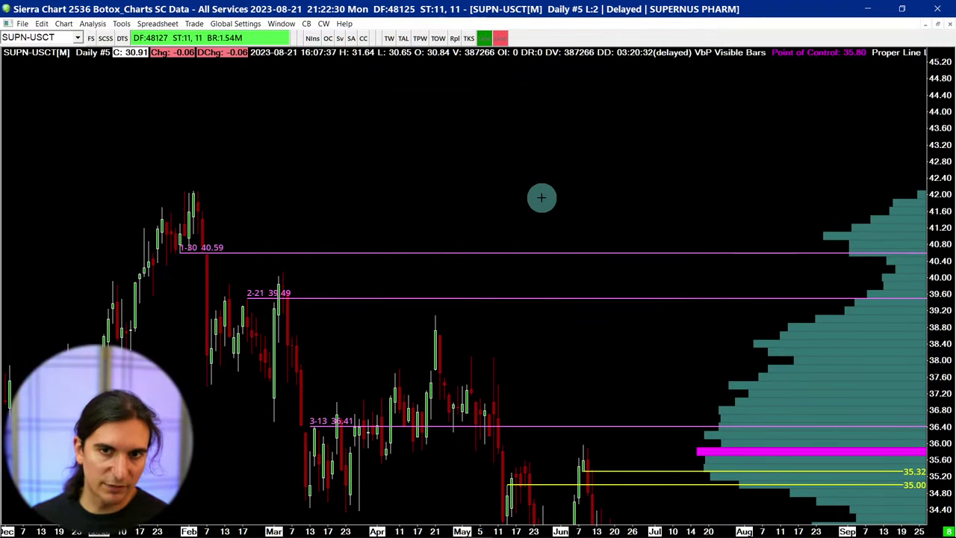
key(Down)
scroll(541, 197, up, 10)
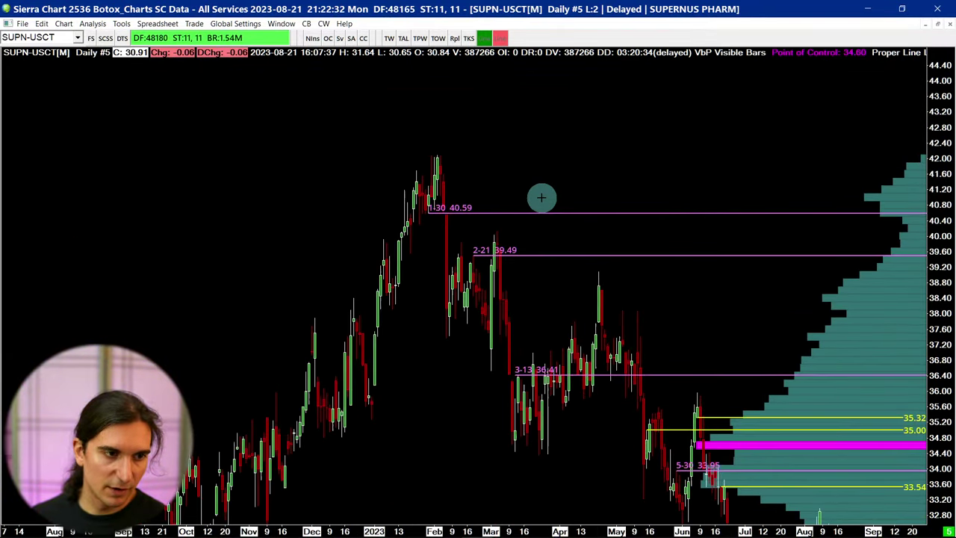
scroll(542, 197, down, 6)
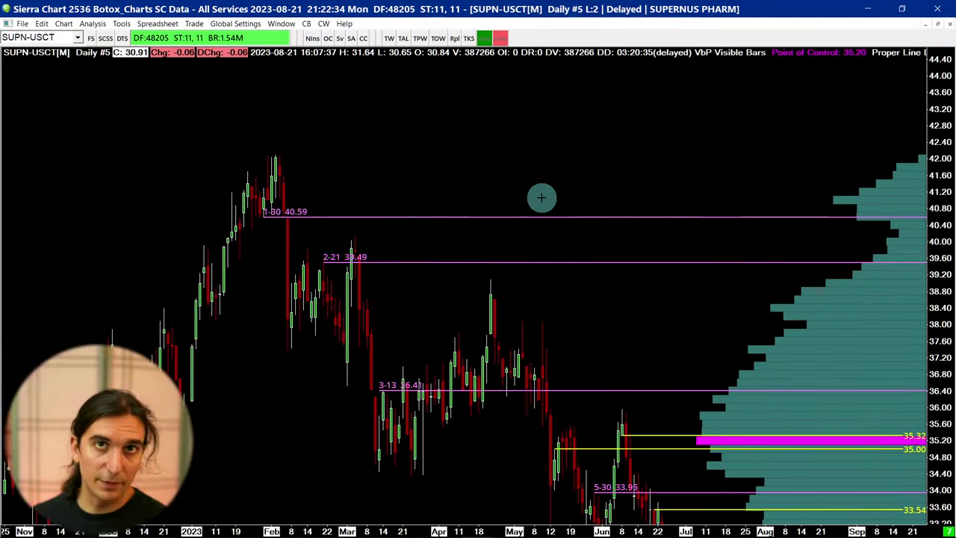
scroll(541, 197, down, 3)
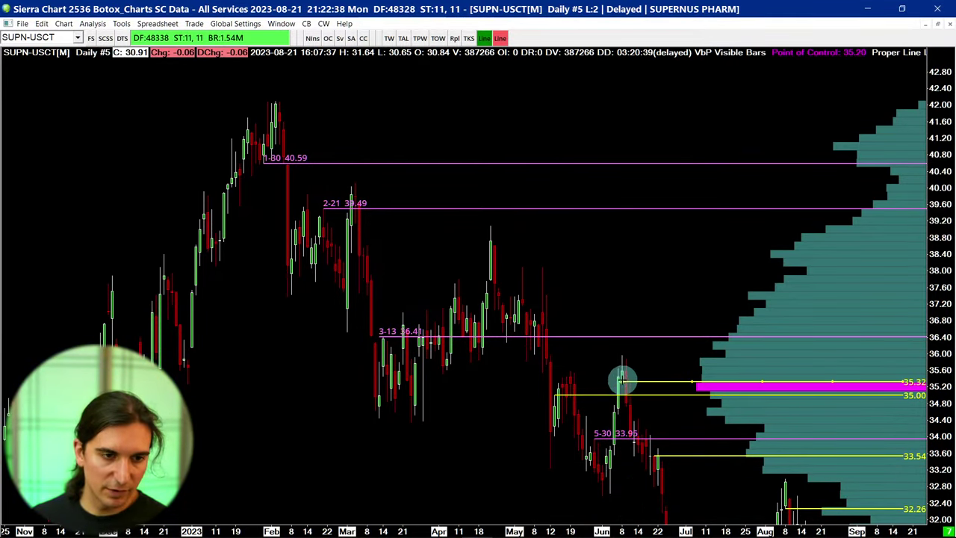
drag(502, 228, 494, 282)
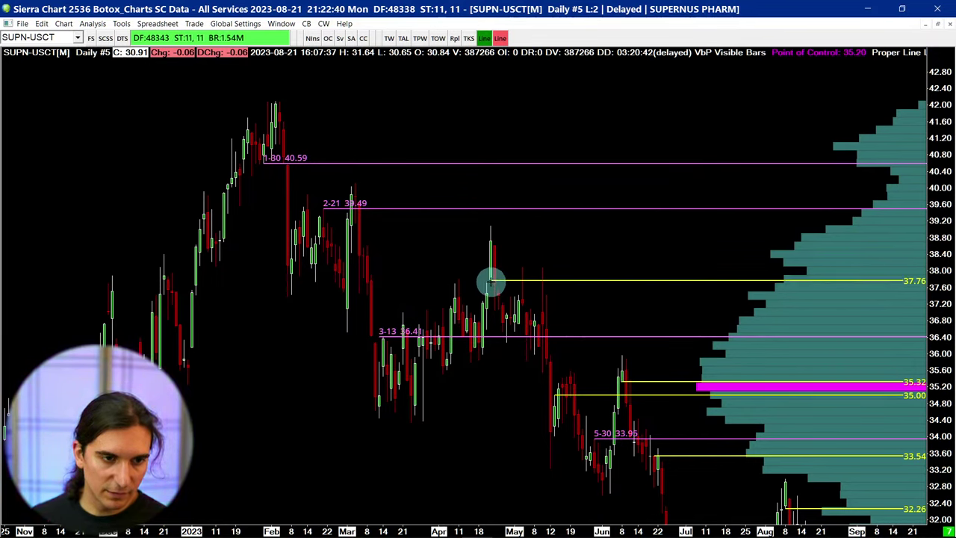
click(489, 279)
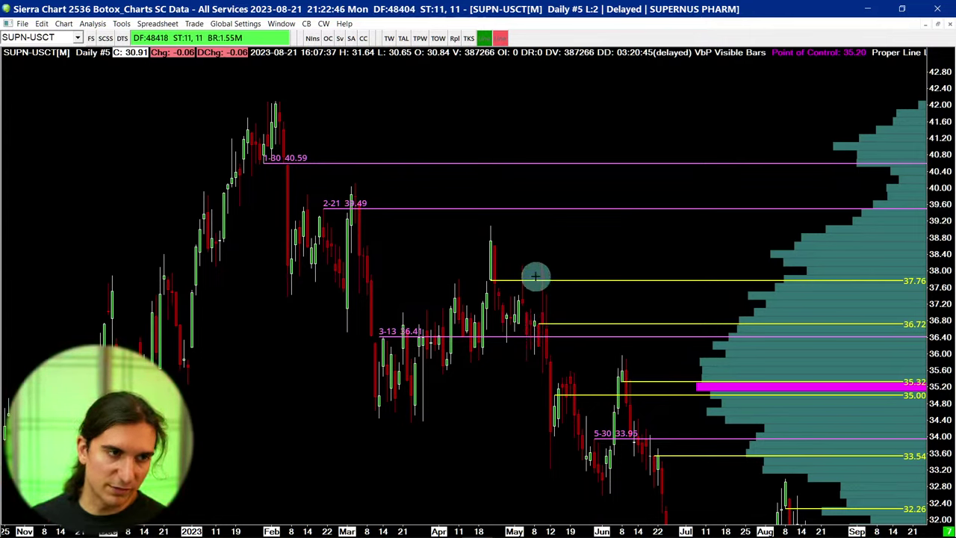
click(536, 323)
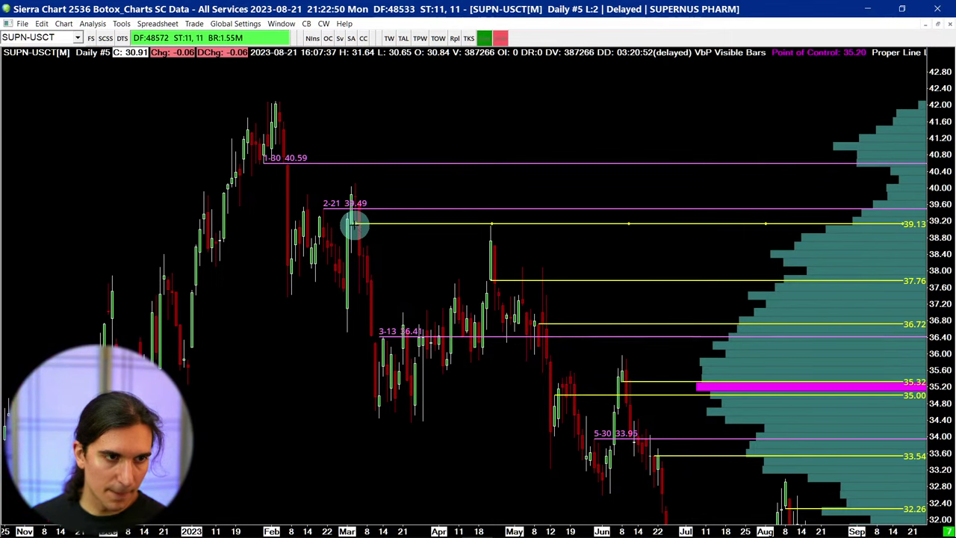
click(356, 223)
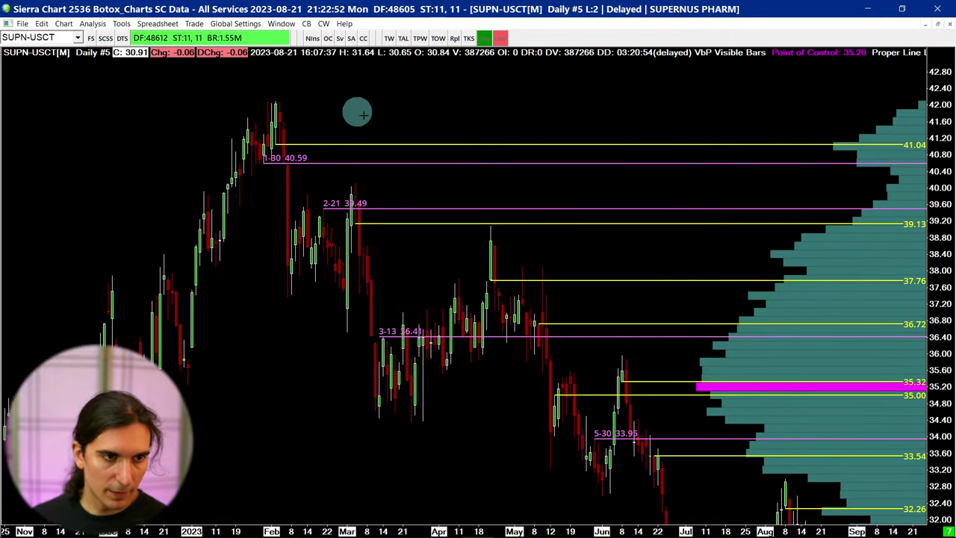
Review the new SUPN rays across the wider daily range and label them with their dates.
scroll(510, 163, down, 1)
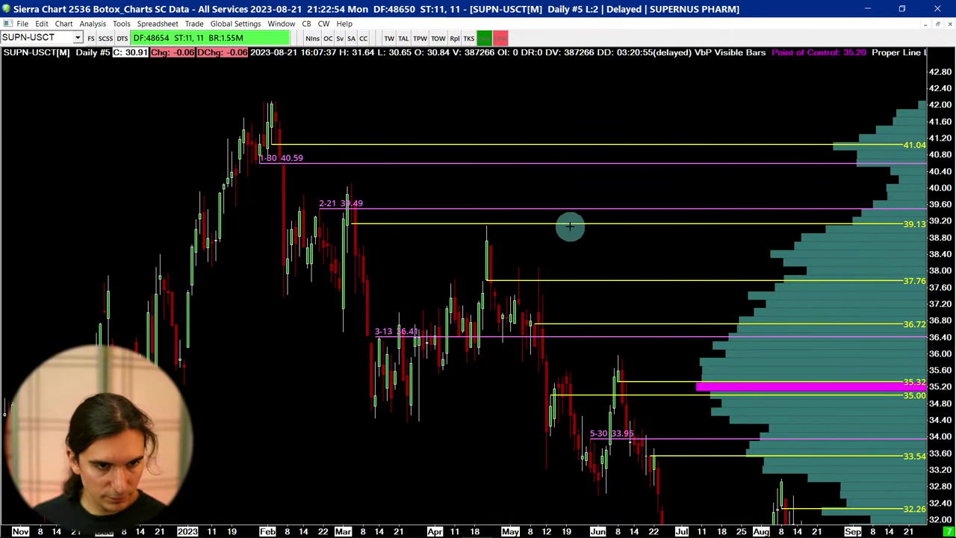
scroll(608, 265, down, 1)
drag(527, 435, 607, 297)
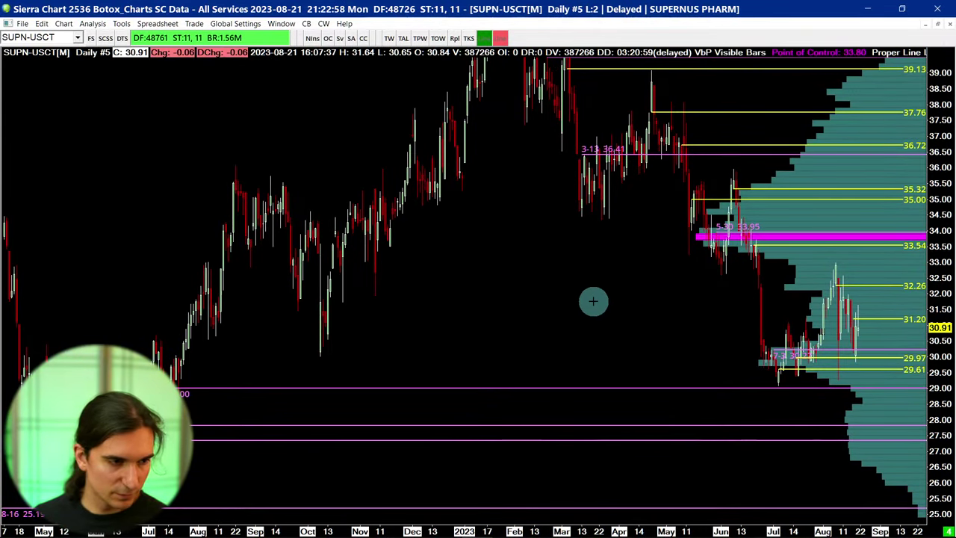
scroll(593, 301, up, 1)
drag(488, 262, 472, 339)
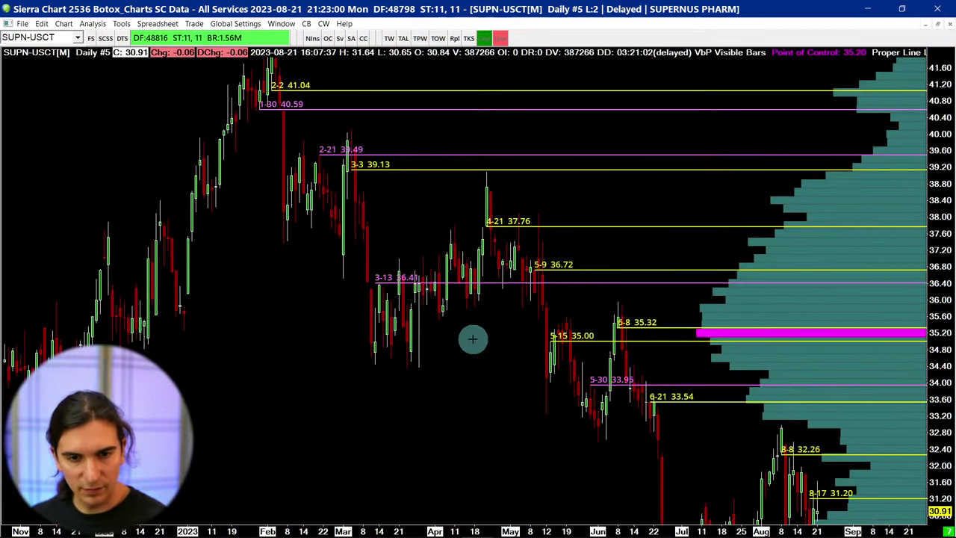
Switch the chart to RVNC with weekly bars and bring its 19.72 and 14.72 rays into view.
scroll(464, 322, down, 2)
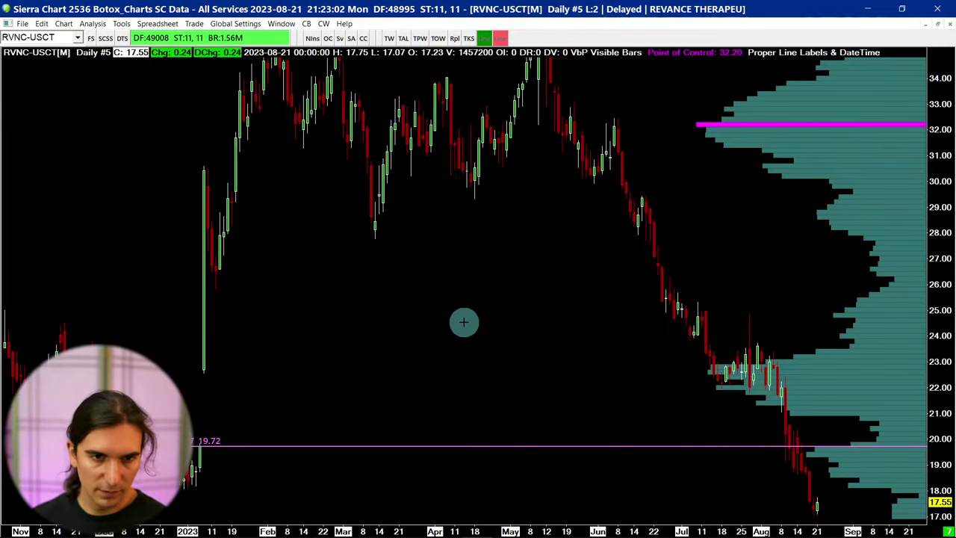
scroll(463, 322, down, 2)
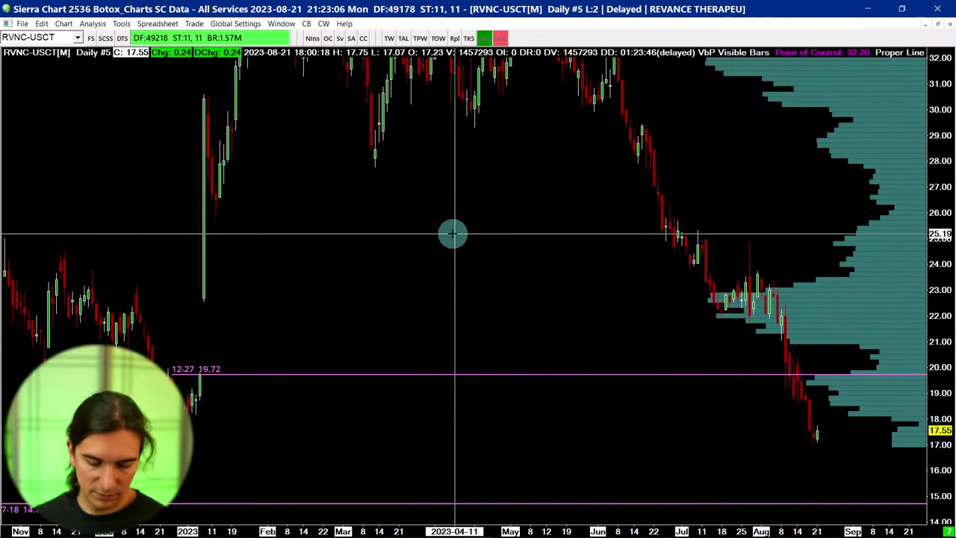
key(w)
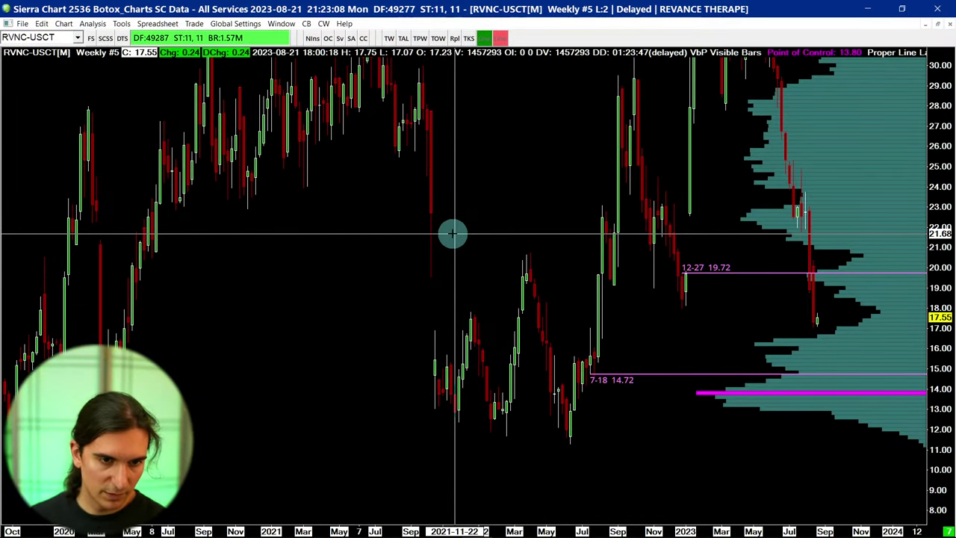
scroll(906, 284, up, 2)
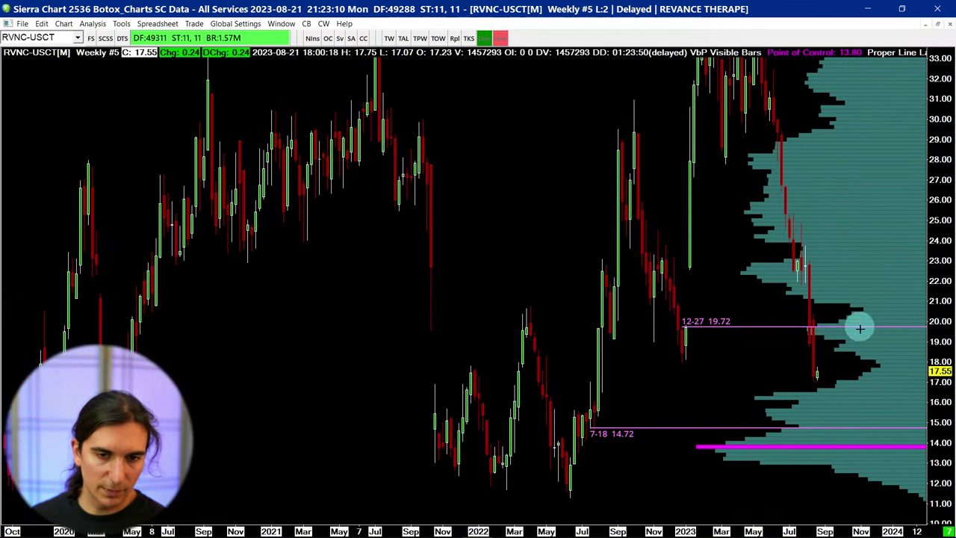
Enable an alert on RVNC's 19.72 ray for the Last price crossing it, triggering only once.
right_click(785, 331)
right_click(794, 327)
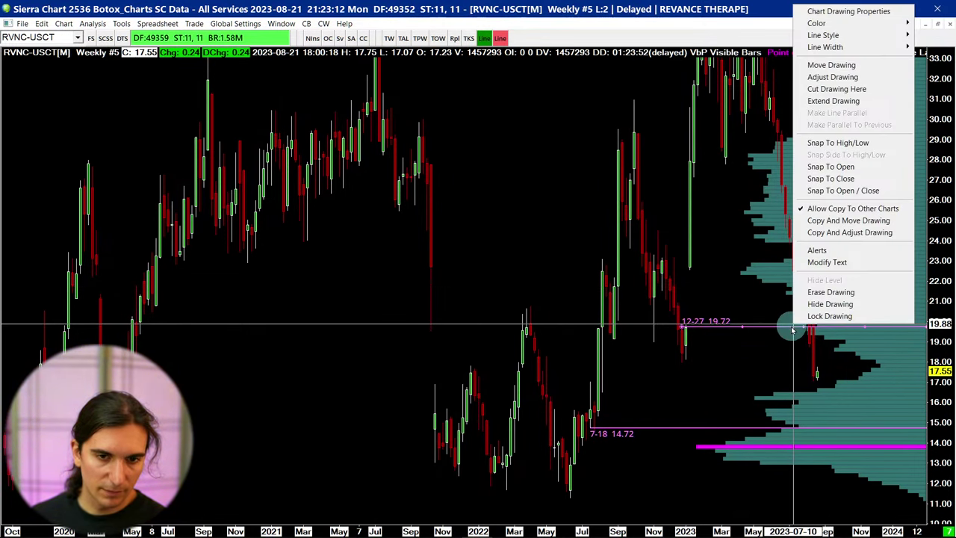
click(820, 251)
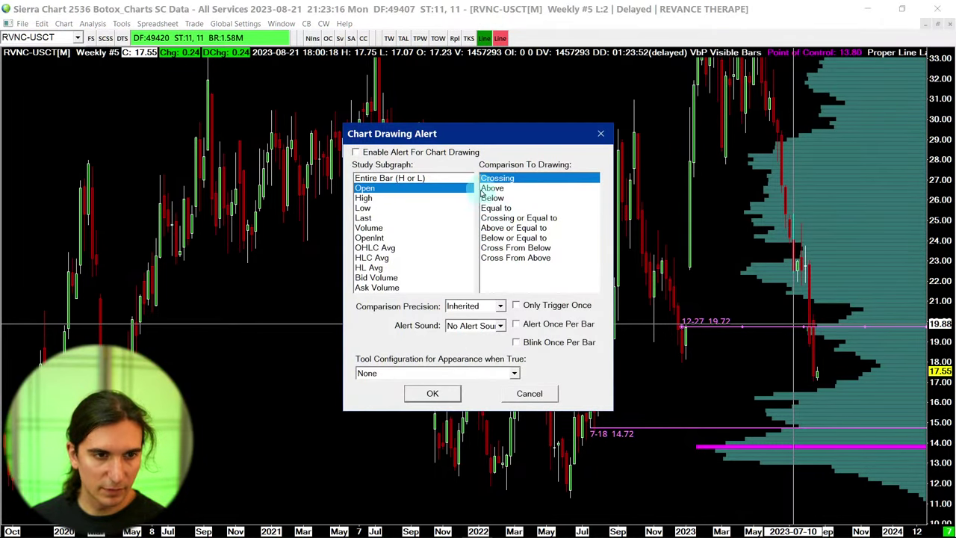
click(514, 306)
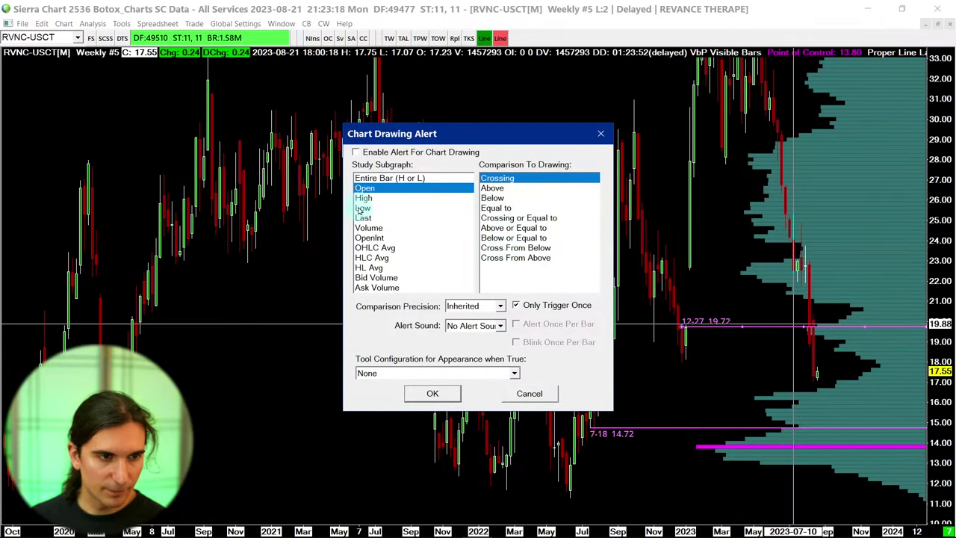
click(361, 208)
click(366, 218)
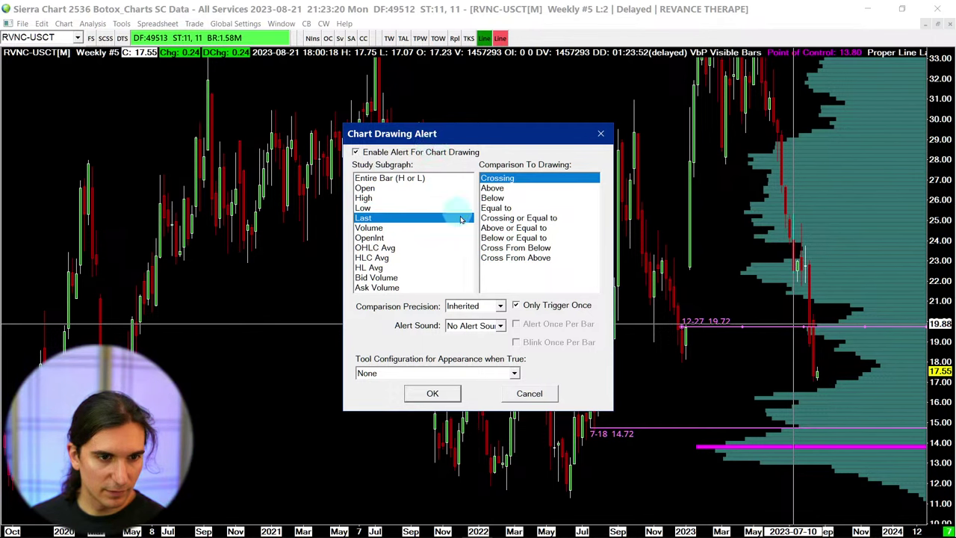
Give the 19.72 alert the sound Alert 4, replace triggering only once with Alert Once Per Bar, and apply it.
click(500, 306)
click(411, 310)
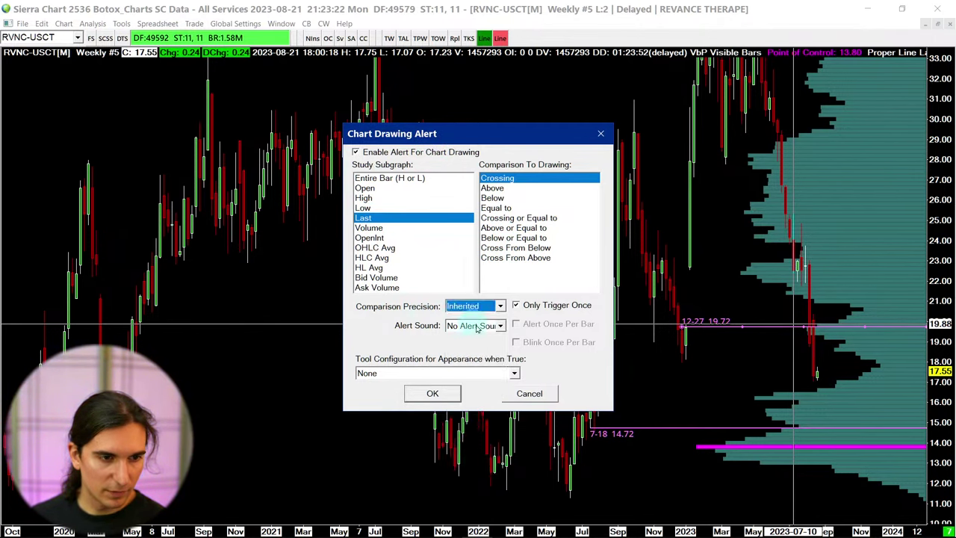
click(500, 326)
click(473, 378)
click(540, 305)
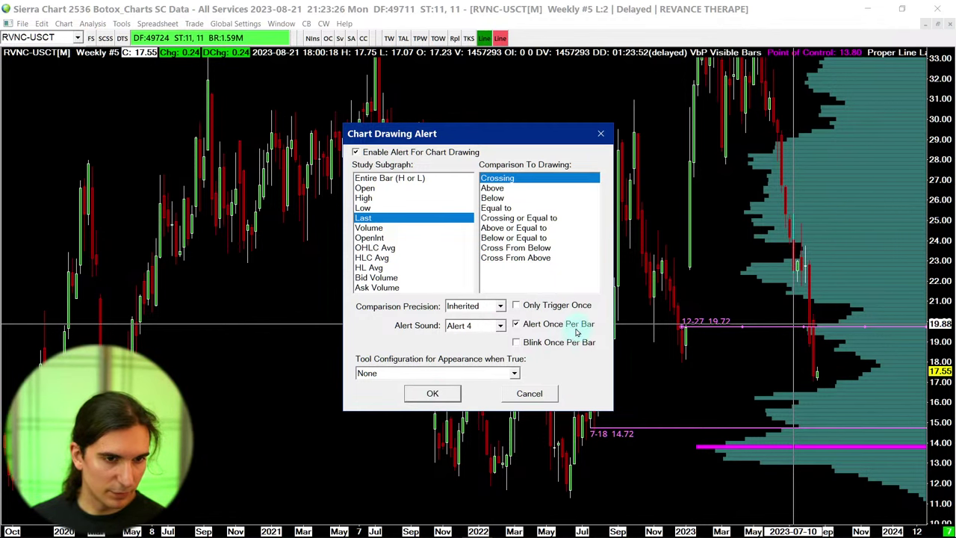
click(433, 393)
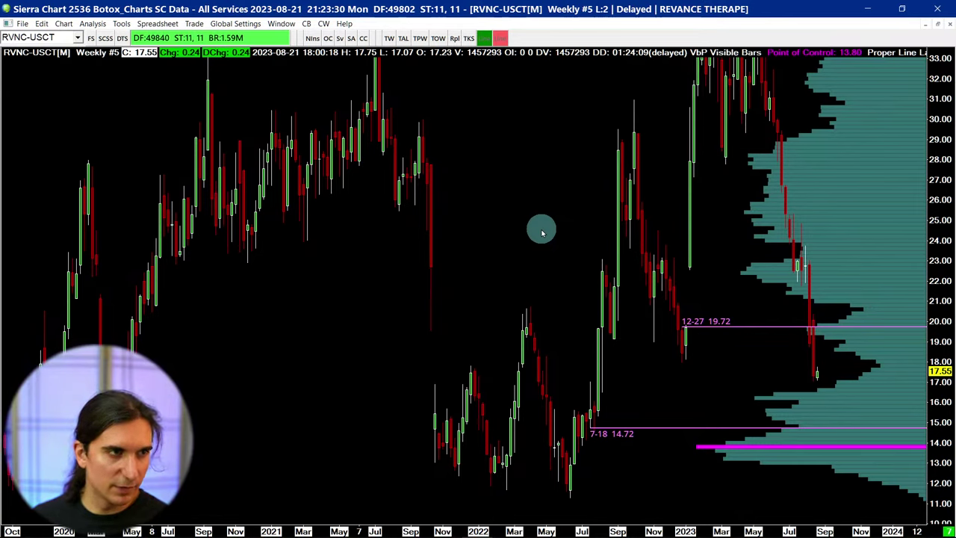
Restore the enlarged RVNC weekly chart to the tiled Botox_Charts layout and make the SUPN 15-minute chart active.
drag(542, 233, 657, 181)
double_click(658, 163)
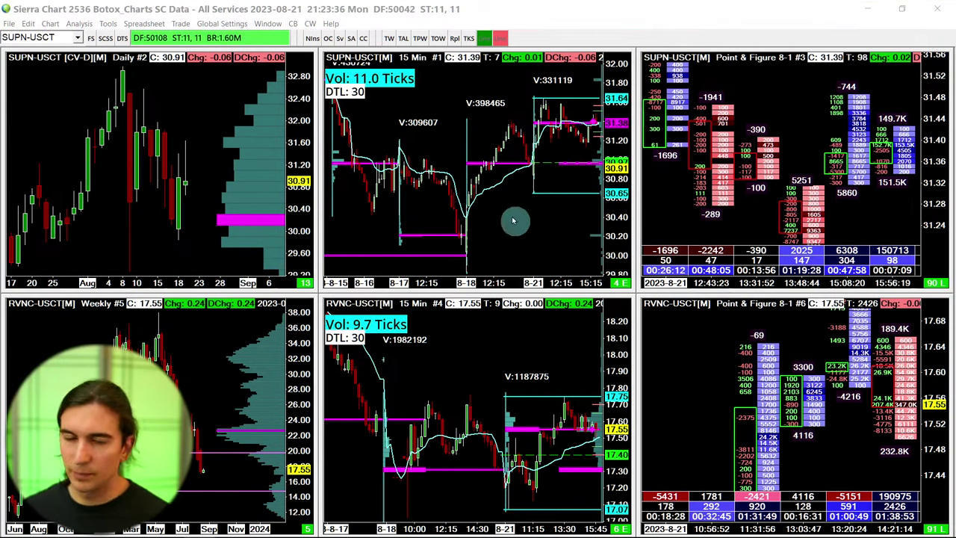
click(503, 182)
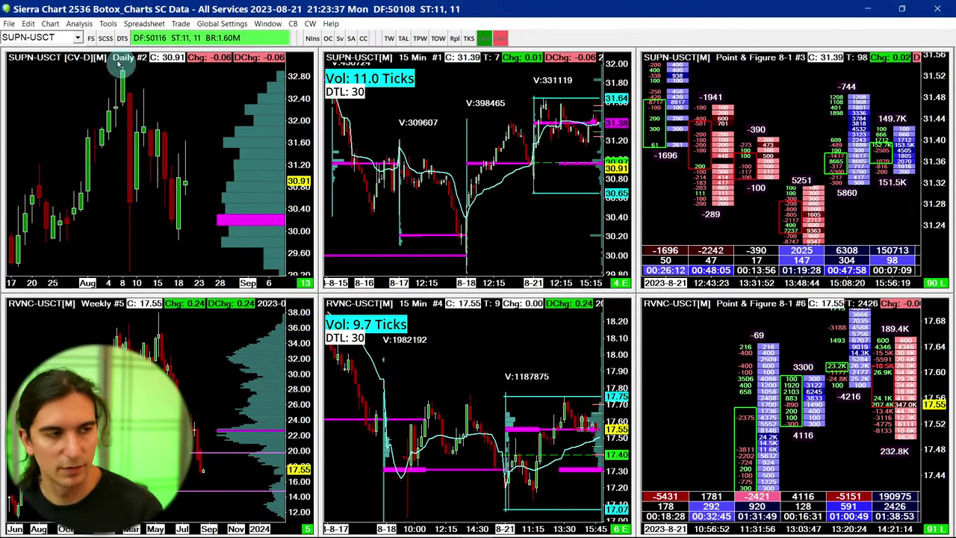
Switch from the Botox_Charts chartbook to CL_Charts and make the CLU23-NYMEX daily chart active.
click(10, 26)
click(141, 233)
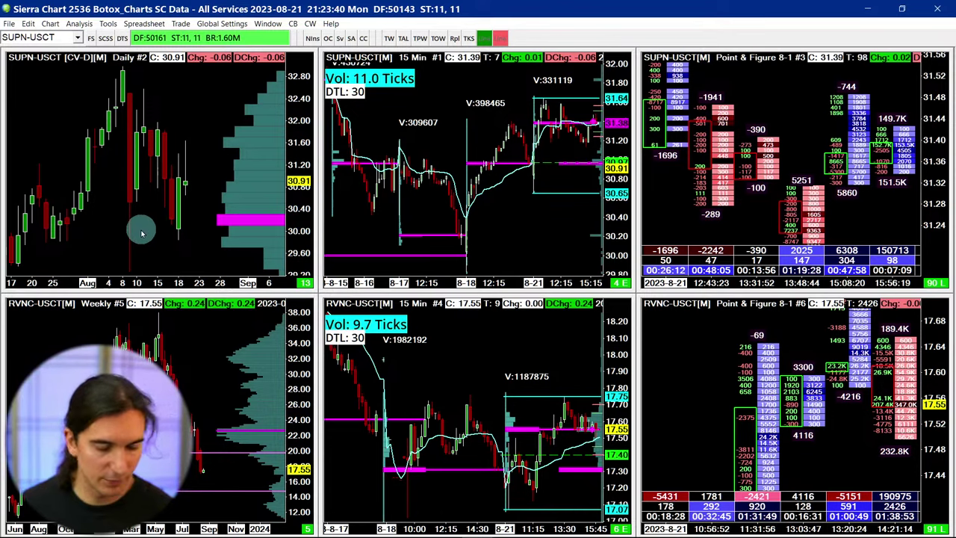
click(9, 25)
click(463, 110)
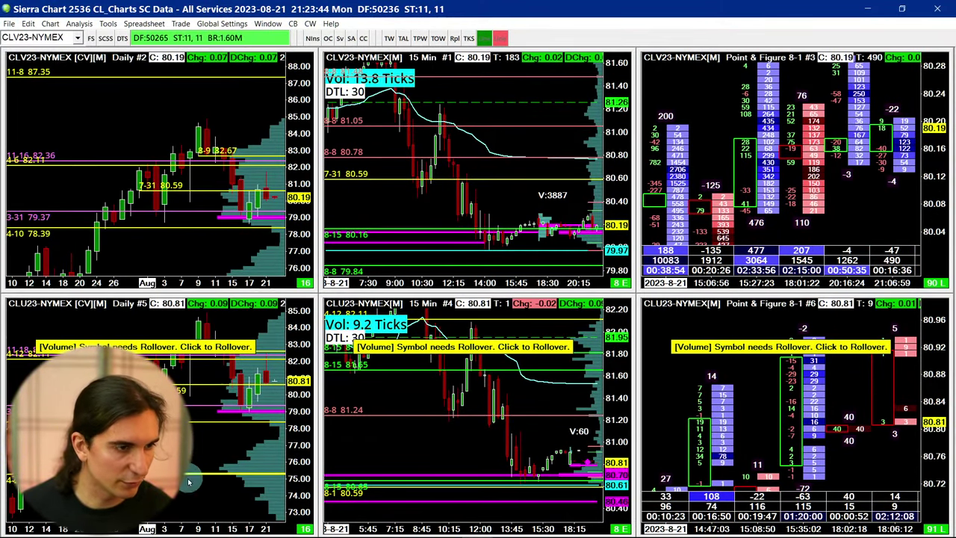
click(241, 451)
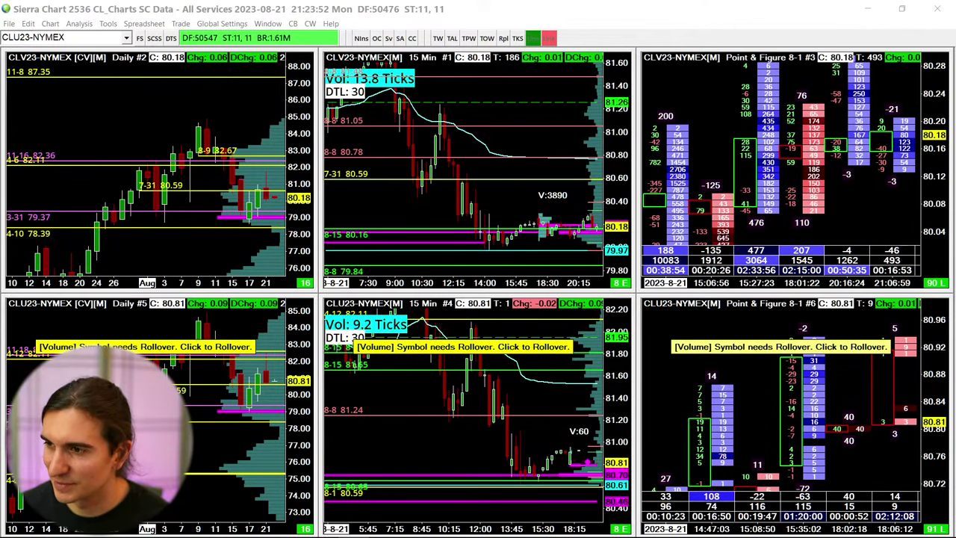
key(alt+Tab)
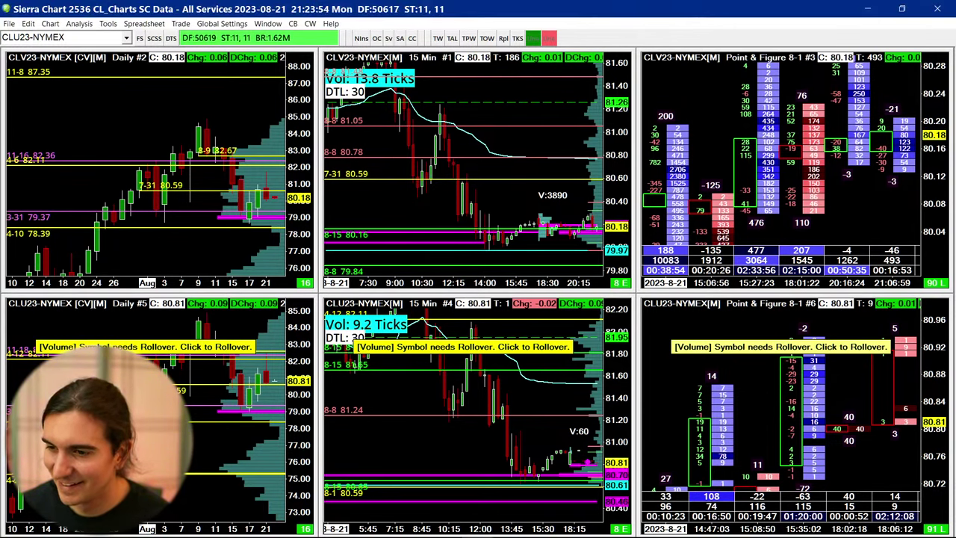